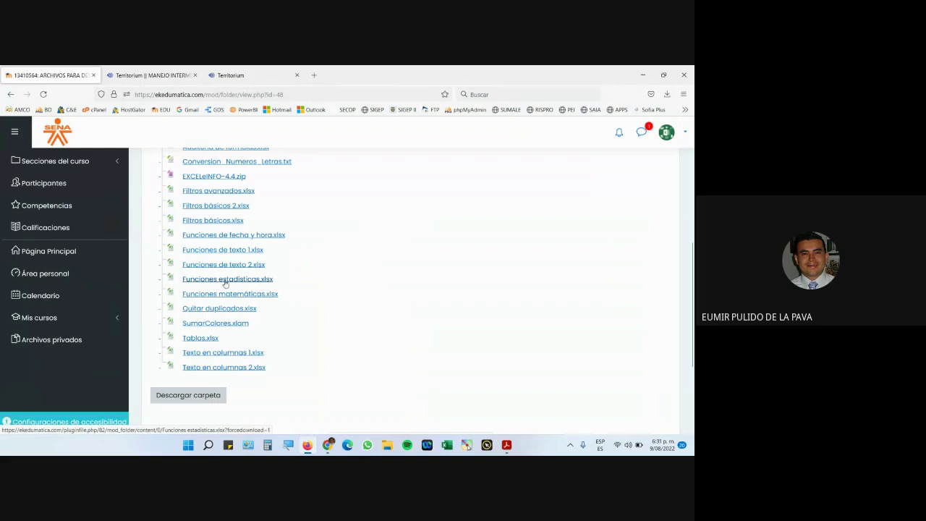
# - Open the downloaded workbook Funciones estadísticas.xlsx in Excel and check the Google Meet call while it loads
pyautogui.click(669, 95)
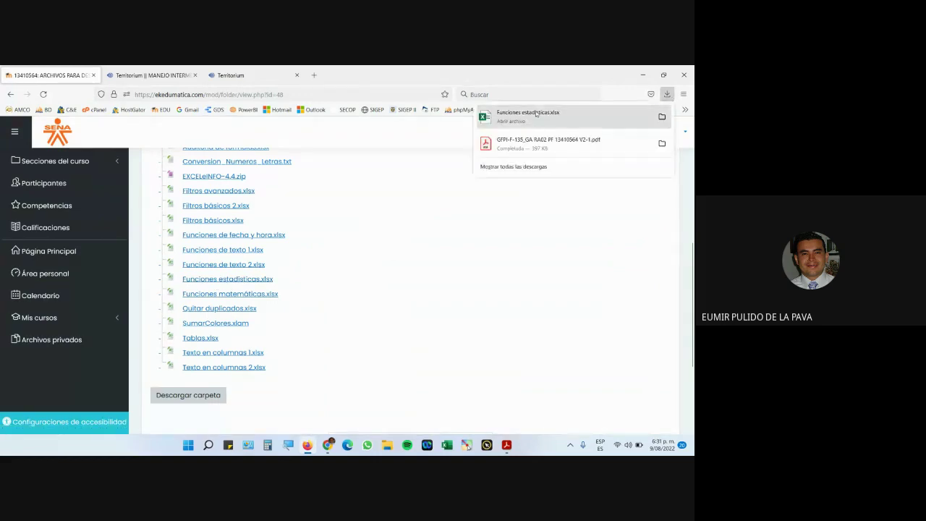
pyautogui.click(489, 118)
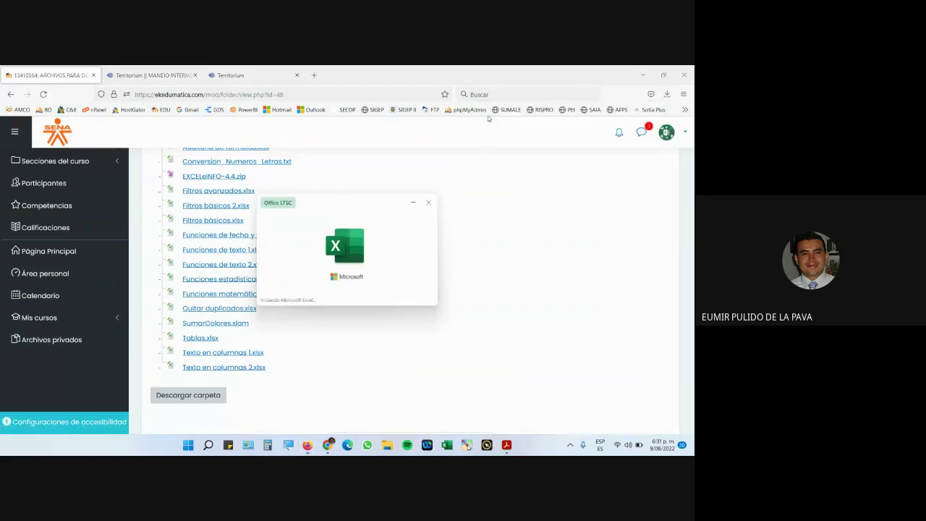
pyautogui.moveTo(330, 445)
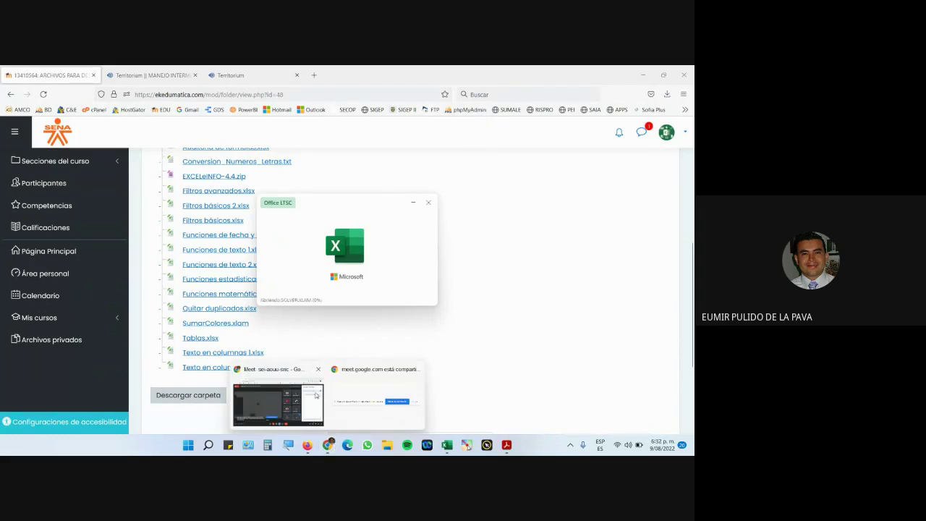
pyautogui.click(315, 391)
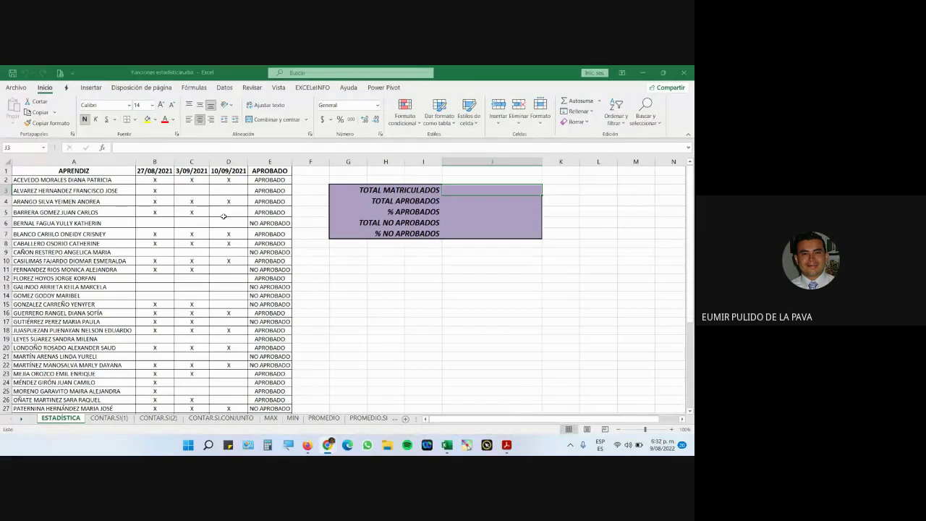
# - Examine the ESTADÍSTICA sheet's apprentice list, attendance dates, APROBADO column and summary tables at 140% zoom
pyautogui.scroll(-9, 224, 216)
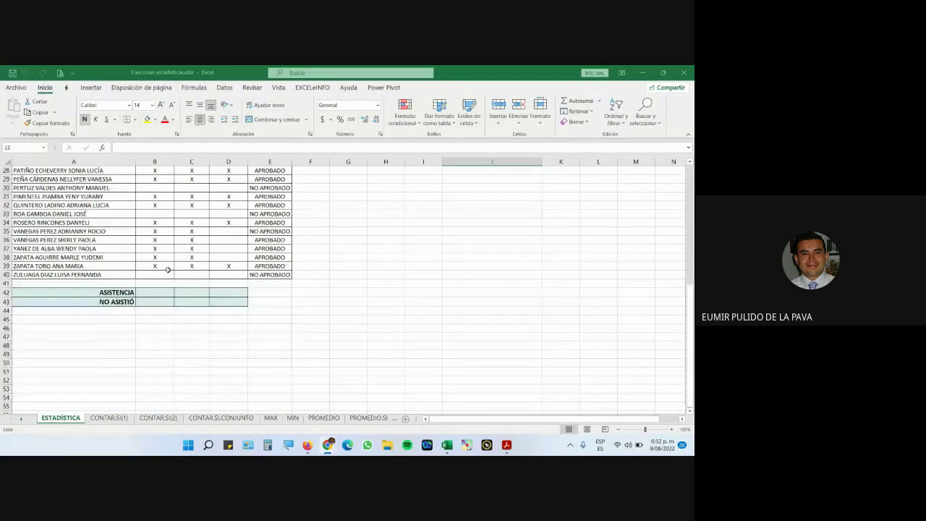
pyautogui.scroll(9, 207, 259)
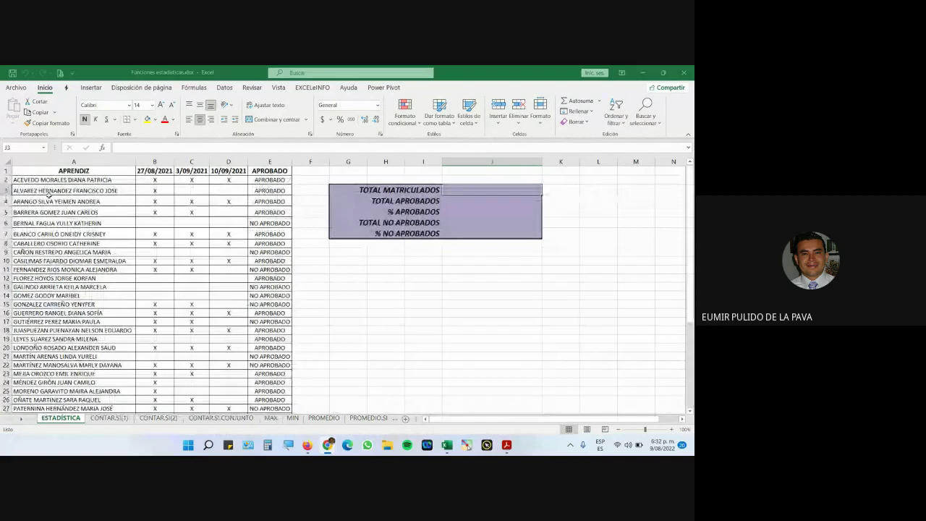
pyautogui.moveTo(86, 179); pyautogui.dragTo(138, 297)
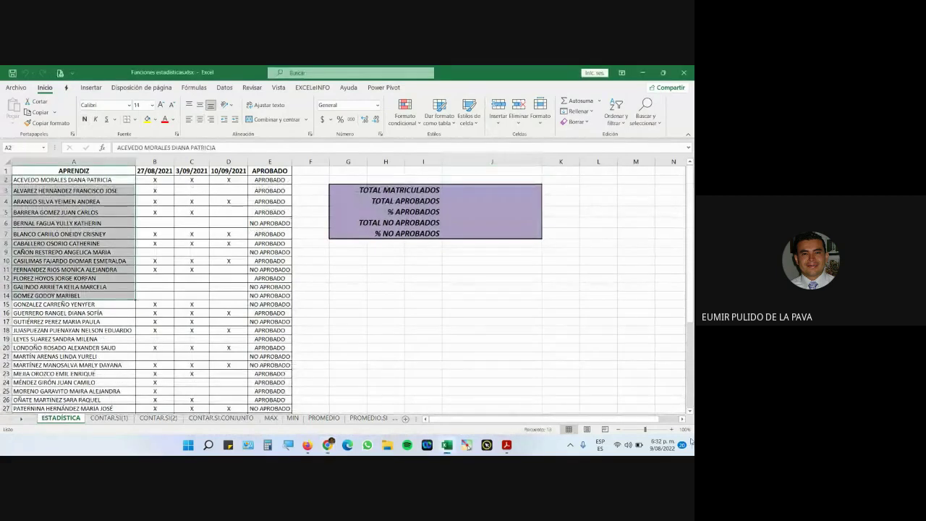
pyautogui.click(671, 429)
pyautogui.click(671, 429)
pyautogui.click(671, 429)
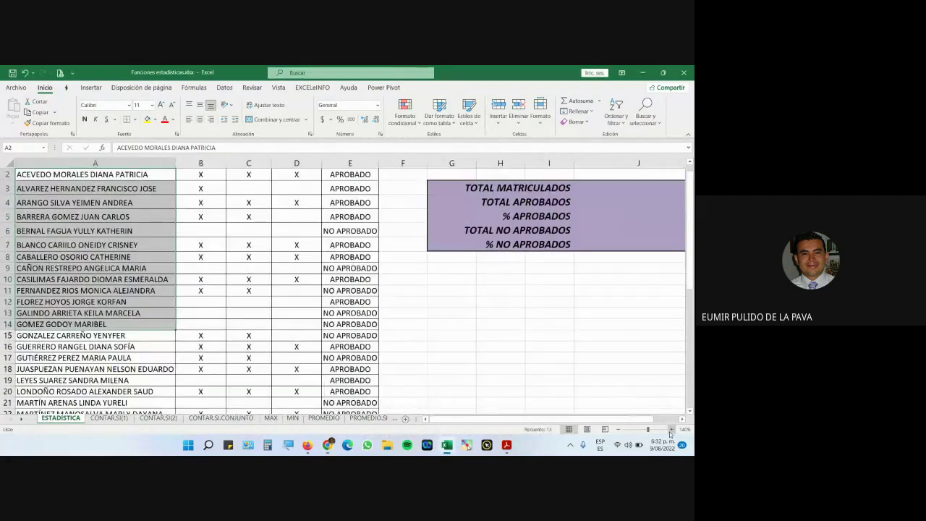
pyautogui.click(671, 429)
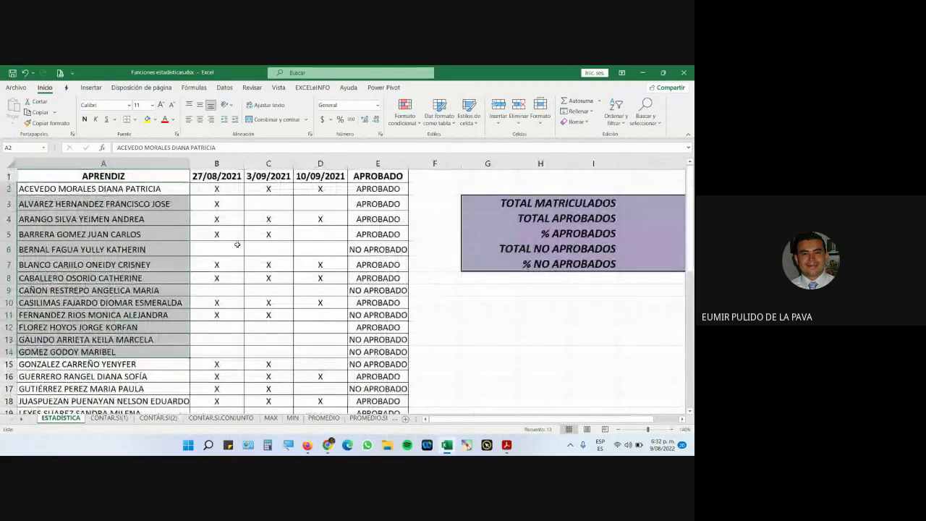
pyautogui.click(217, 163)
pyautogui.click(268, 164)
pyautogui.click(321, 163)
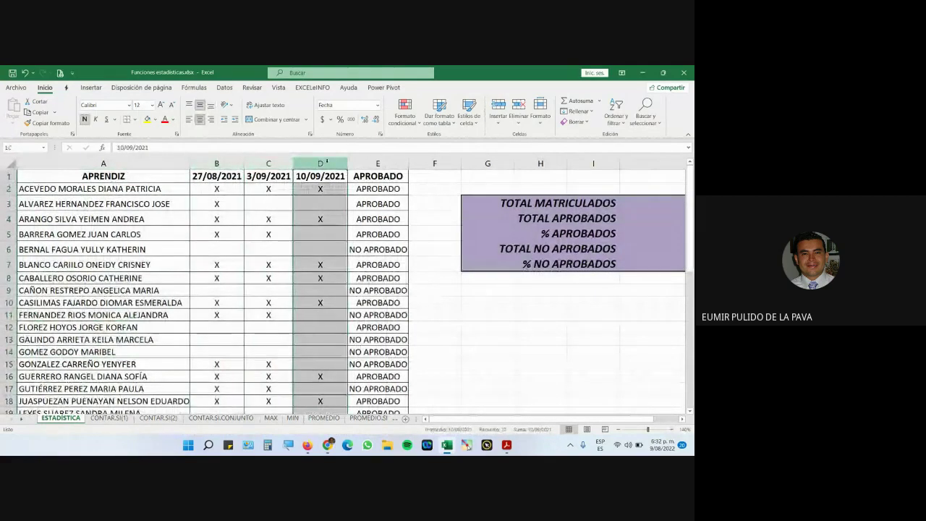
pyautogui.click(378, 163)
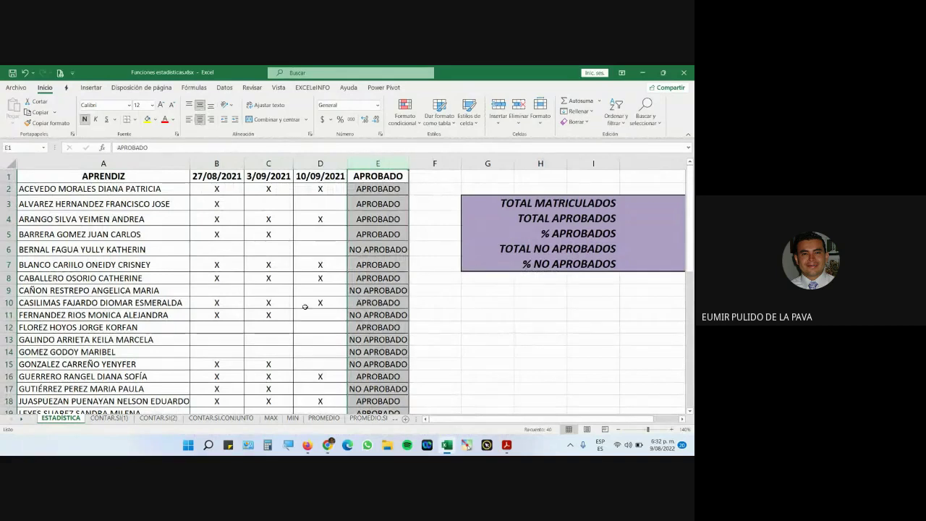
pyautogui.moveTo(216, 189); pyautogui.dragTo(219, 405)
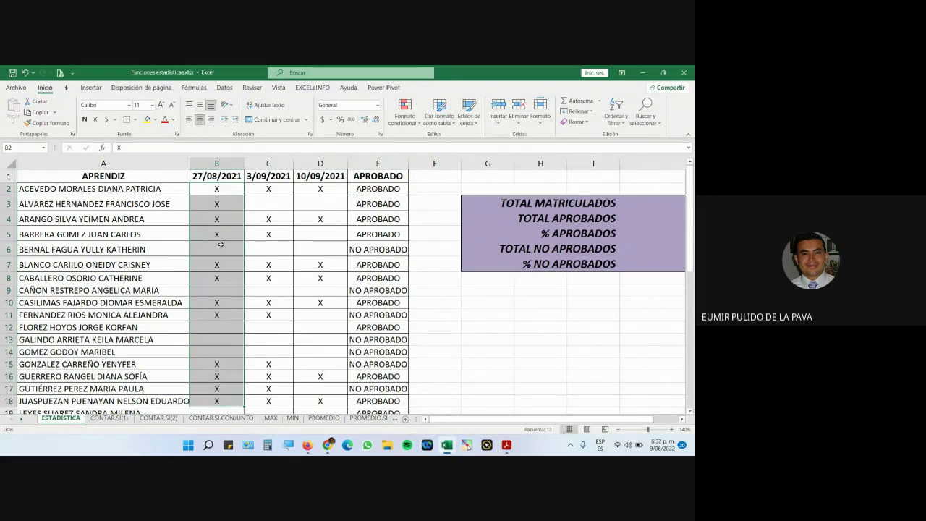
pyautogui.scroll(-8, 218, 268)
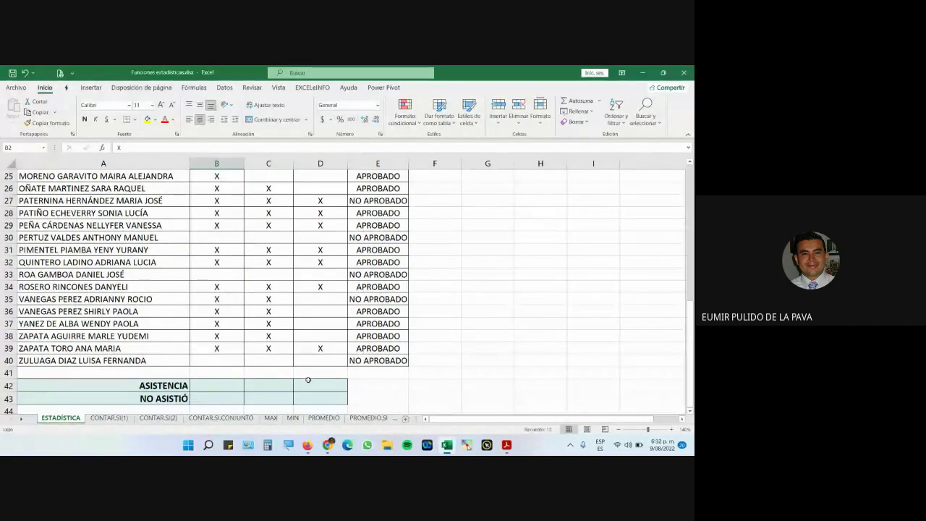
# - Widen date columns B to D and set the font size of cells B42:B43 to 16
pyautogui.scroll(-2, 318, 369)
pyautogui.moveTo(244, 163); pyautogui.dragTo(433, 163)
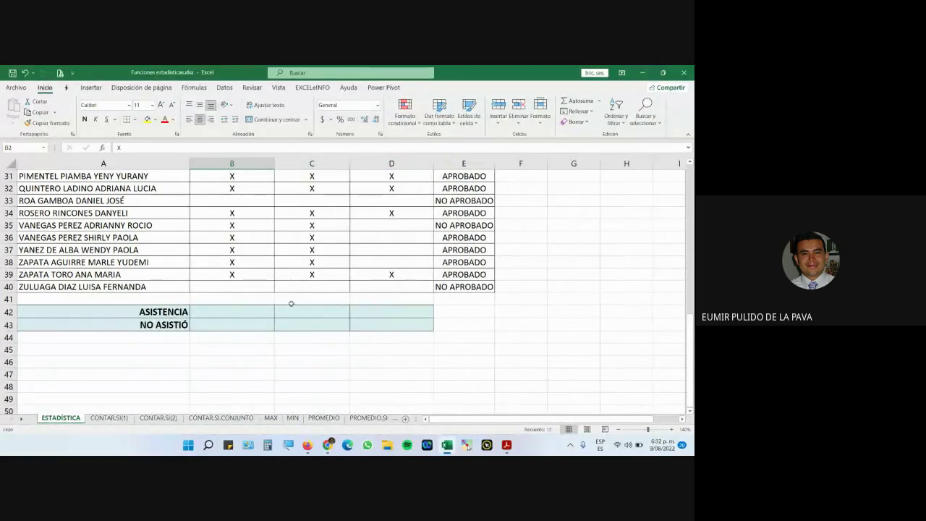
pyautogui.moveTo(254, 310); pyautogui.dragTo(238, 325)
pyautogui.click(160, 105)
pyautogui.click(161, 105)
pyautogui.click(161, 105)
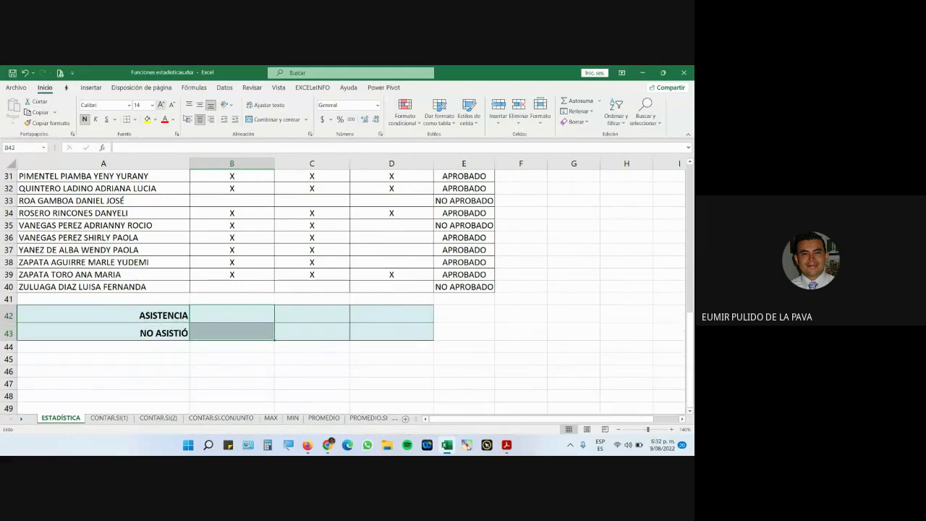
pyautogui.moveTo(274, 163); pyautogui.dragTo(297, 164)
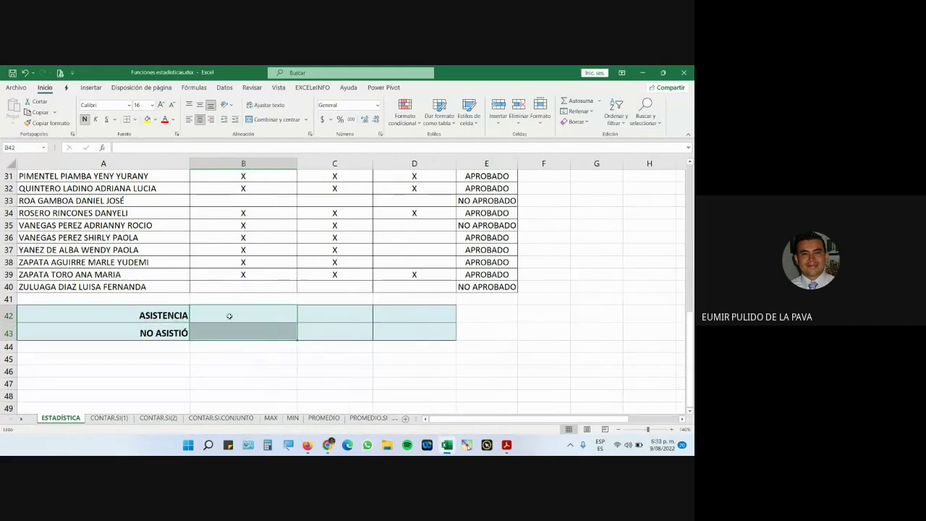
# - Start a CONTAR.SI formula in cell B42 of the ASISTENCIA row
pyautogui.click(230, 318)
pyautogui.click(228, 326)
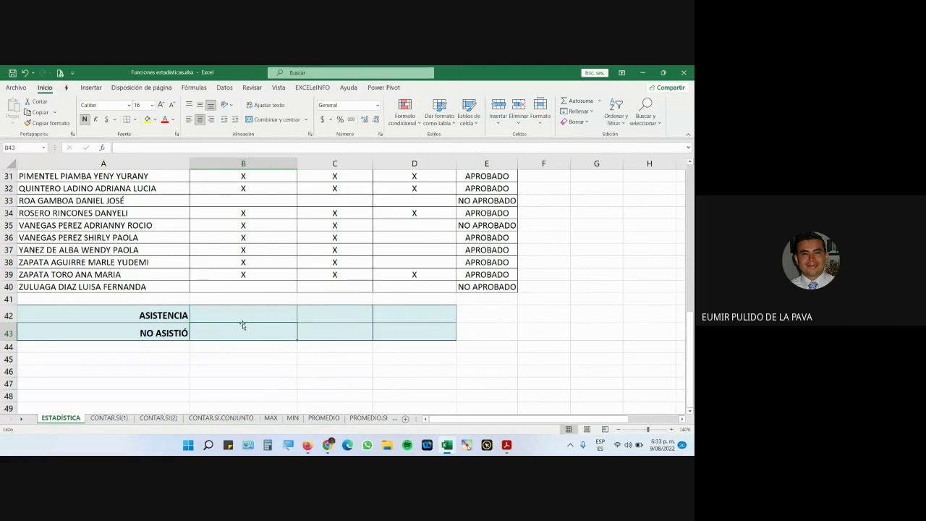
pyautogui.click(243, 319)
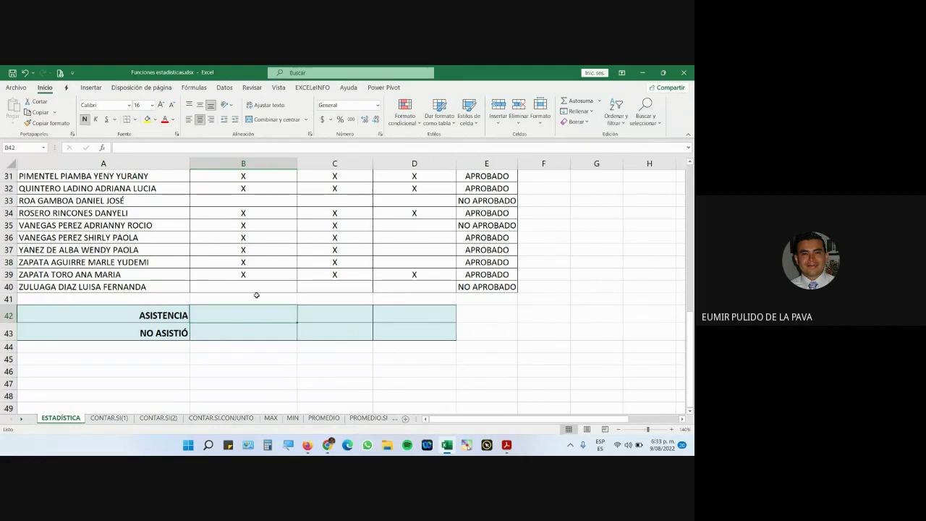
pyautogui.write('=contar')
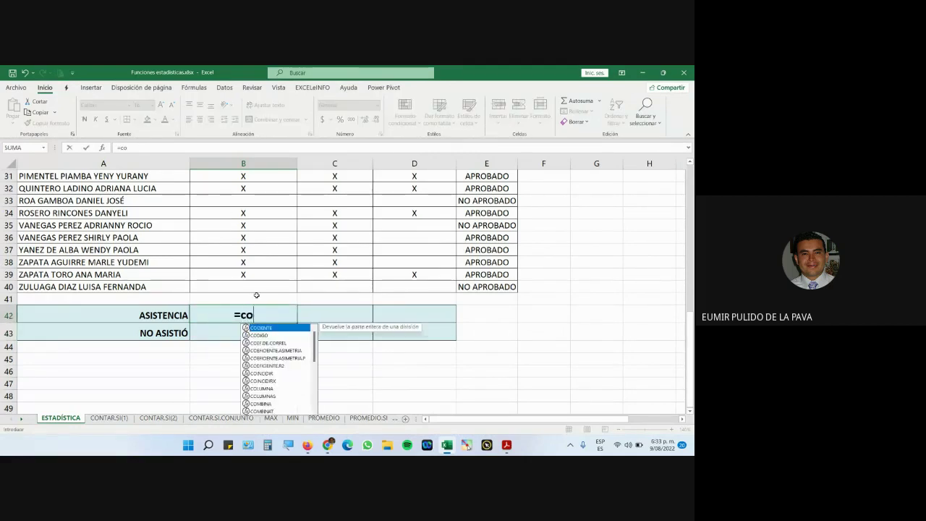
pyautogui.press('Down')
pyautogui.press('Down')
pyautogui.press('Tab')
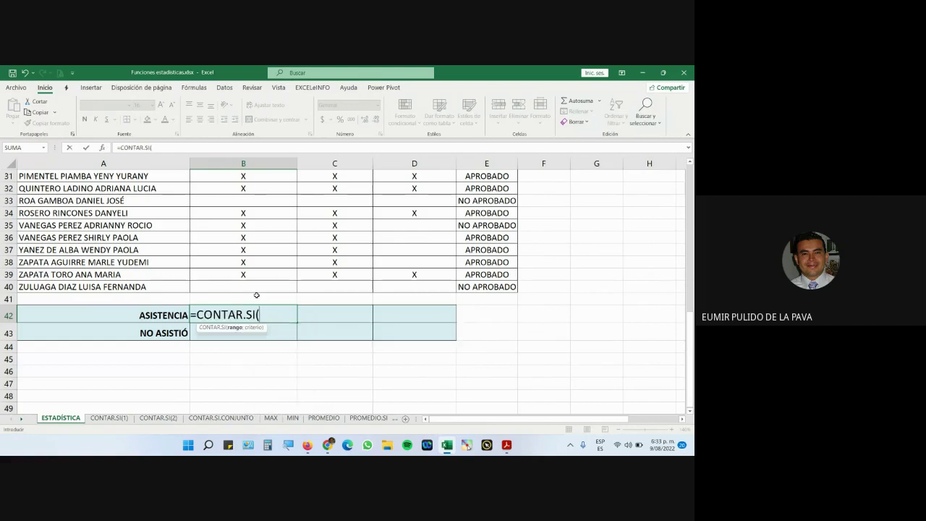
# - Magnify the screen to 200% with the Windows Magnifier and check the Google Meet call messages
pyautogui.click(287, 446)
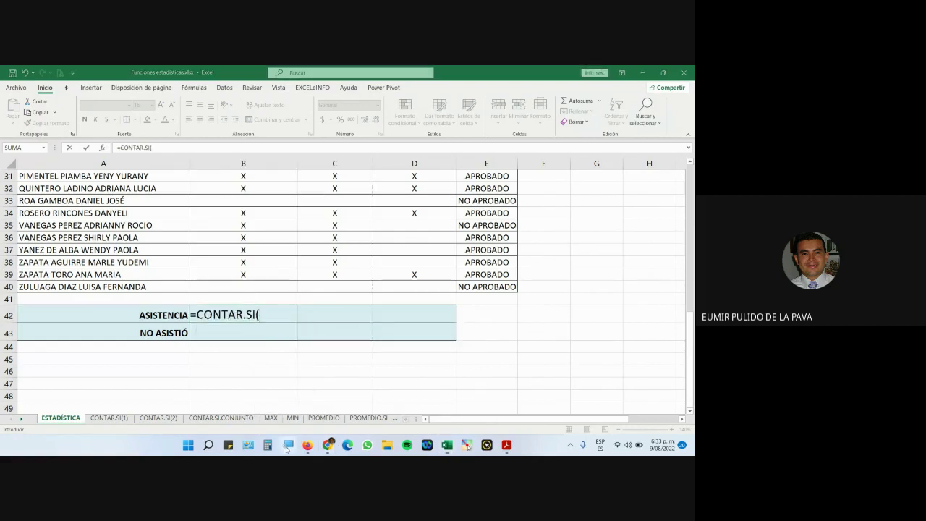
pyautogui.click(554, 414)
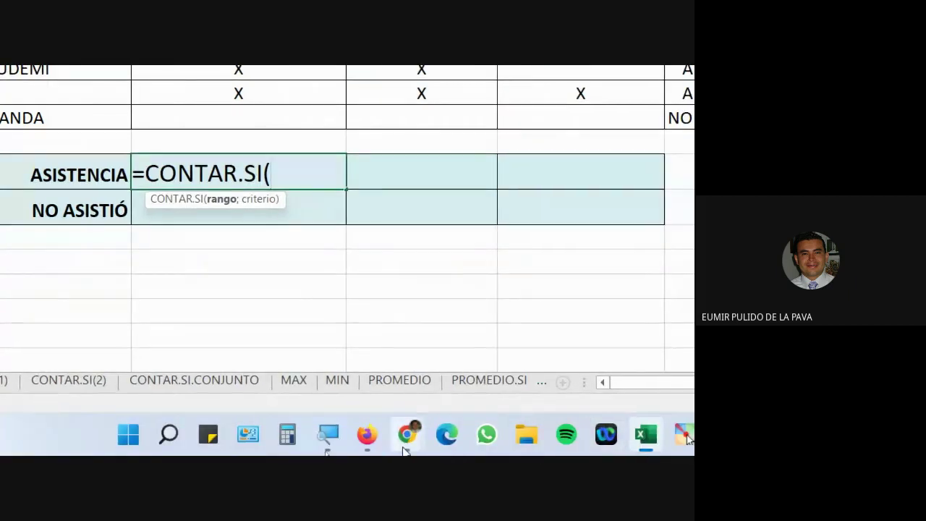
pyautogui.moveTo(407, 434)
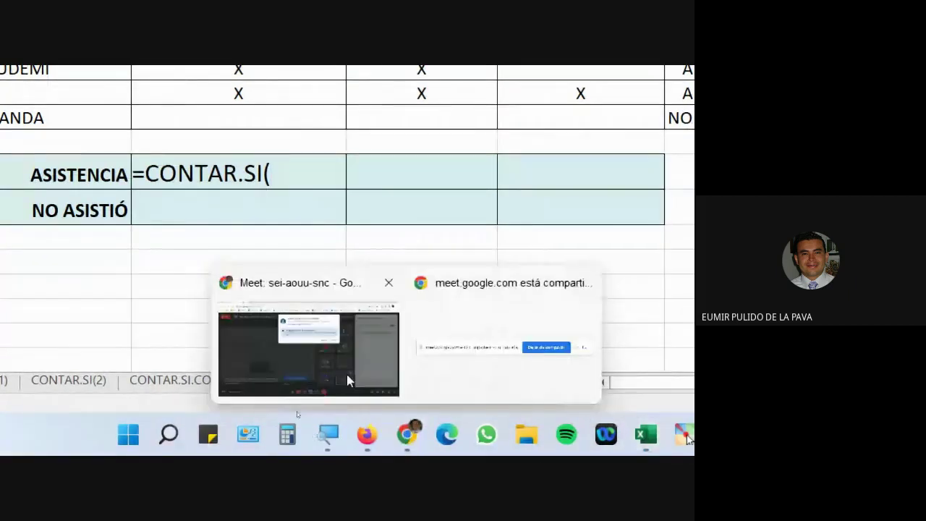
pyautogui.click(347, 374)
pyautogui.click(566, 330)
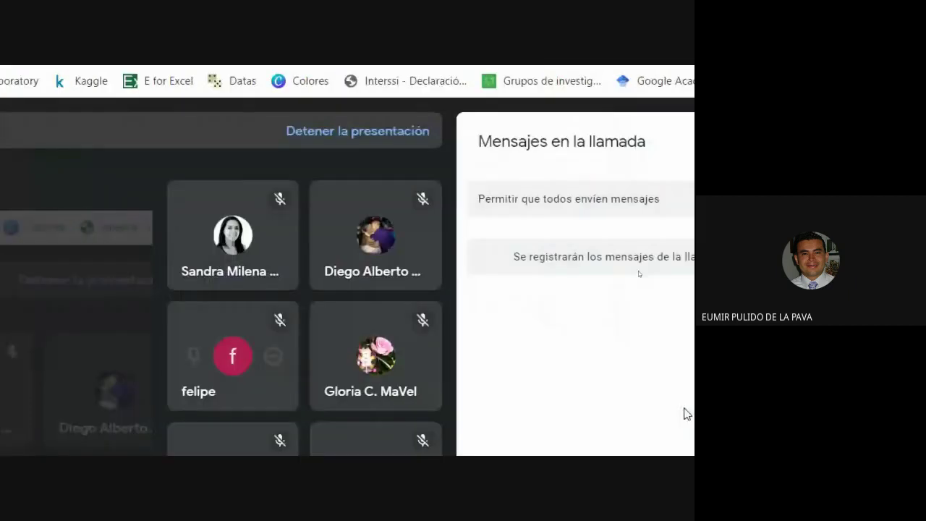
pyautogui.click(302, 436)
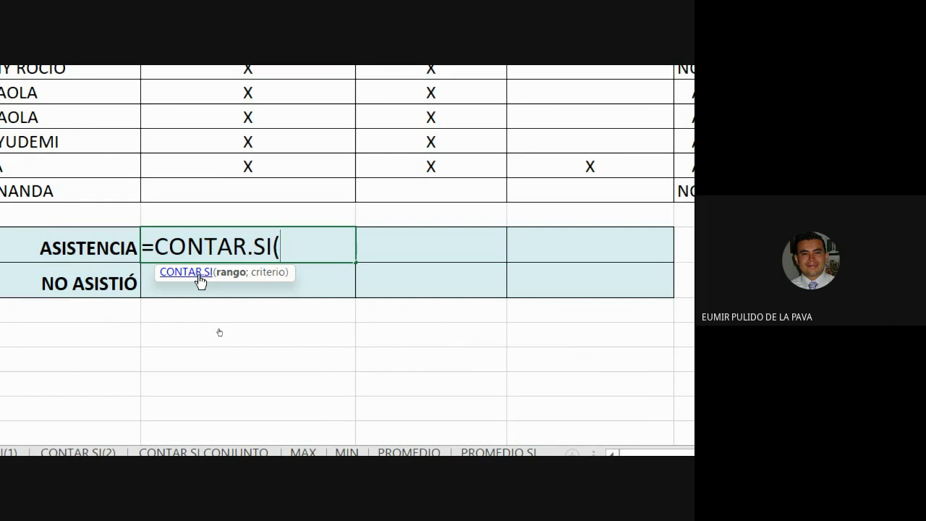
# - Complete the B42 formula as =CONTAR.SI(B2:B40;"X") to count the attendance marks of the first date
pyautogui.moveTo(269, 188); pyautogui.dragTo(284, 1)
pyautogui.moveTo(284, 84); pyautogui.dragTo(275, 223)
pyautogui.scroll(-10, 259, 386)
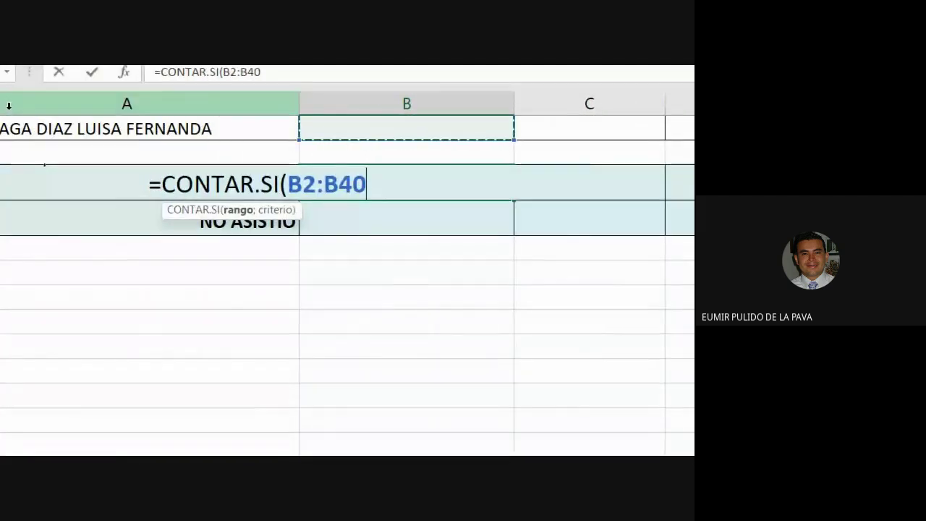
pyautogui.write(';"X')
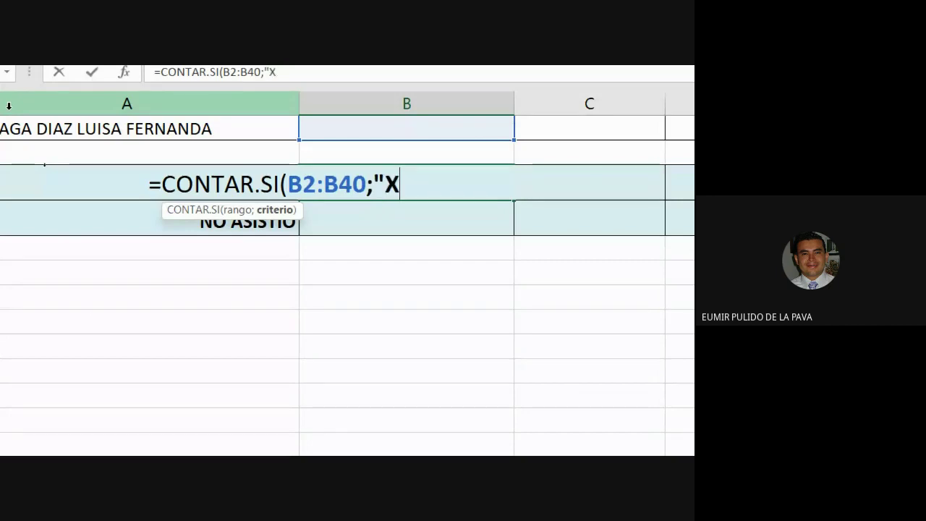
pyautogui.write('")')
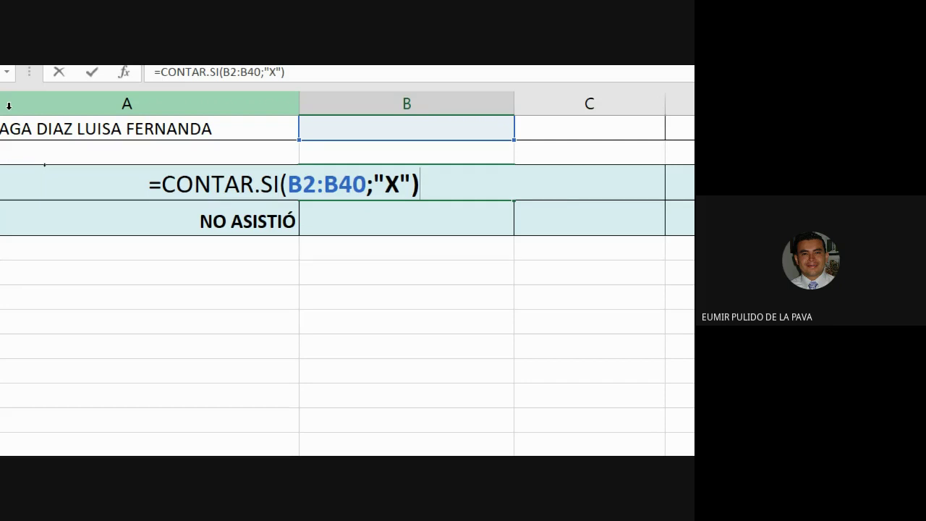
pyautogui.press('Return')
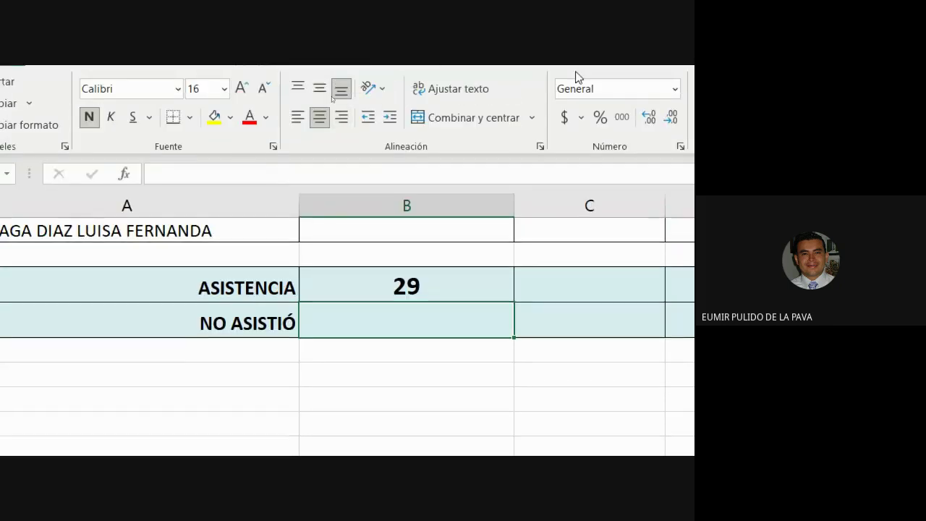
# - Copy the ASISTENCIA formula from B42 across to C42:D42 and inspect the ranges in both copies
pyautogui.click(207, 293)
pyautogui.moveTo(239, 302); pyautogui.dragTo(507, 305)
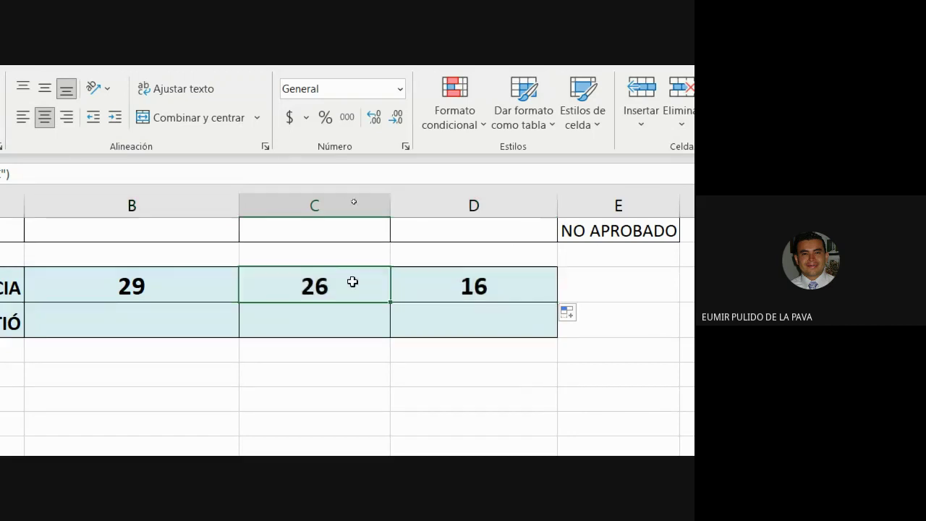
pyautogui.doubleClick(351, 281)
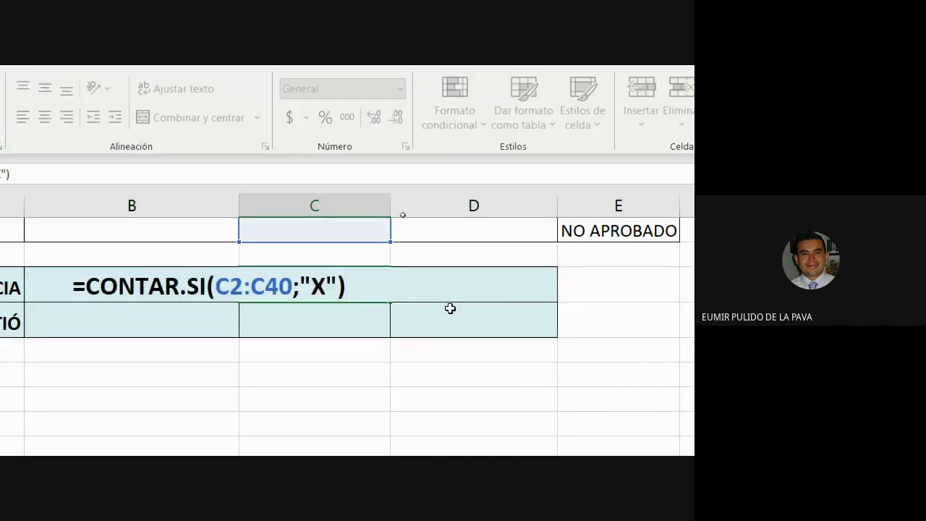
pyautogui.press('Escape')
pyautogui.doubleClick(468, 288)
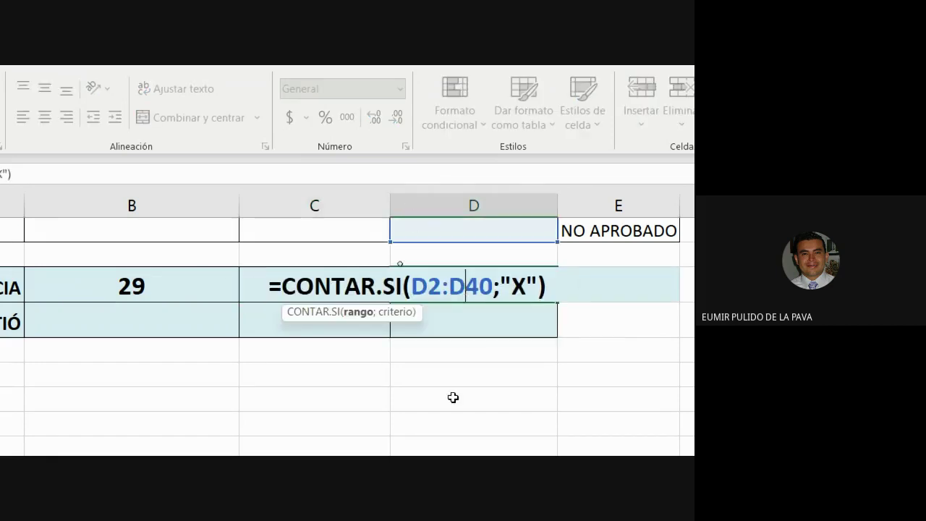
pyautogui.press('Escape')
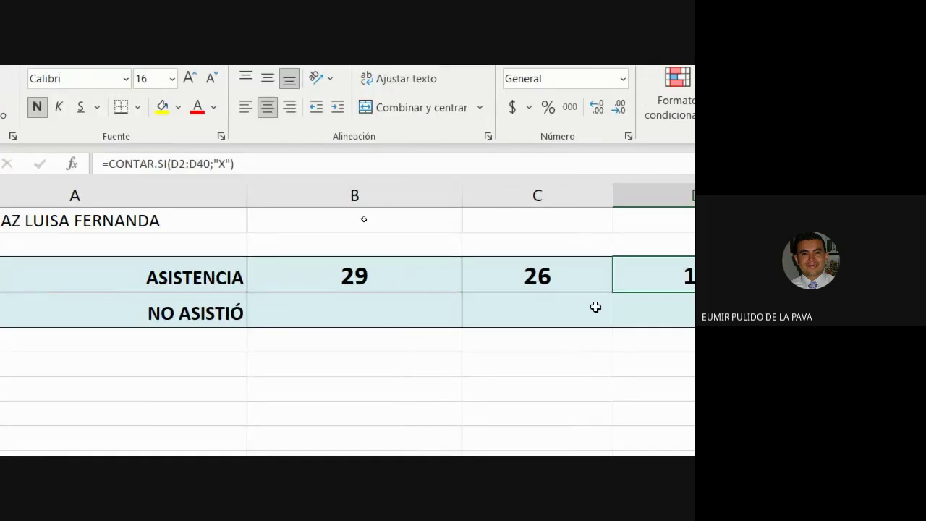
# - Open the ASISTENCIA formula in B42 for inspection and return the Magnifier to 100%
pyautogui.click(326, 275)
pyautogui.doubleClick(330, 275)
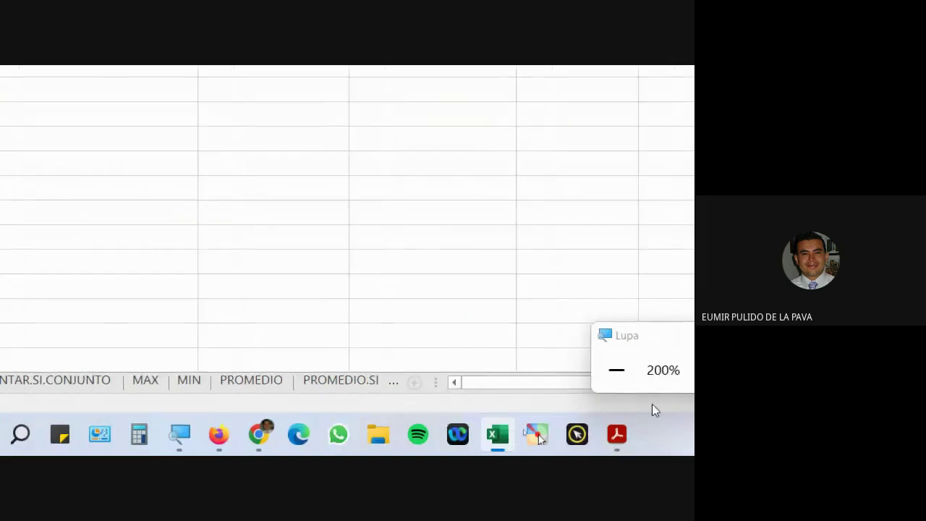
pyautogui.click(616, 370)
# - Switch to the Google Meet window, check the call's participants and messages, and return to Excel
pyautogui.moveTo(328, 442)
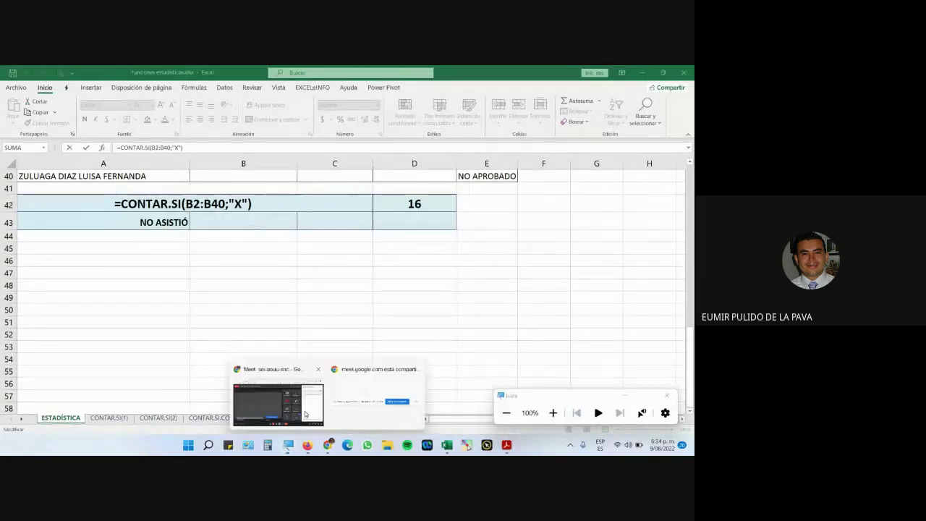
pyautogui.click(304, 414)
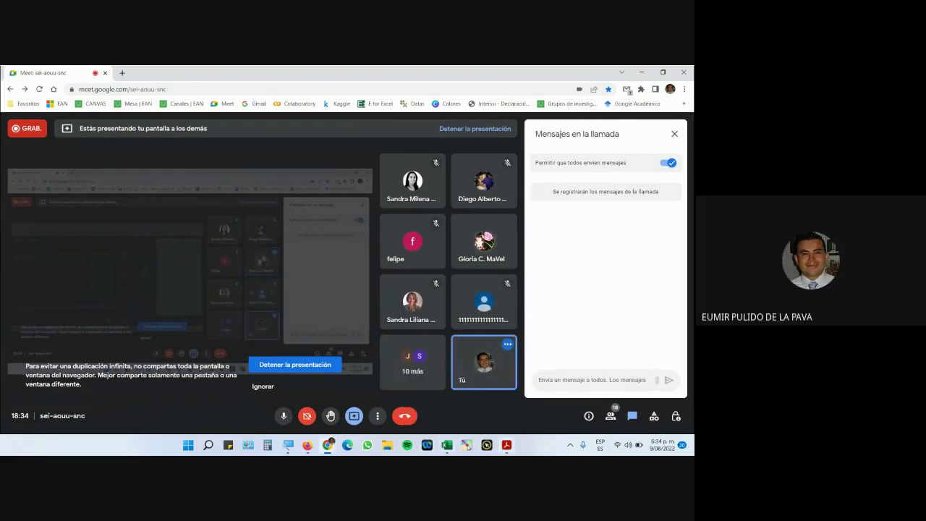
pyautogui.moveTo(506, 444)
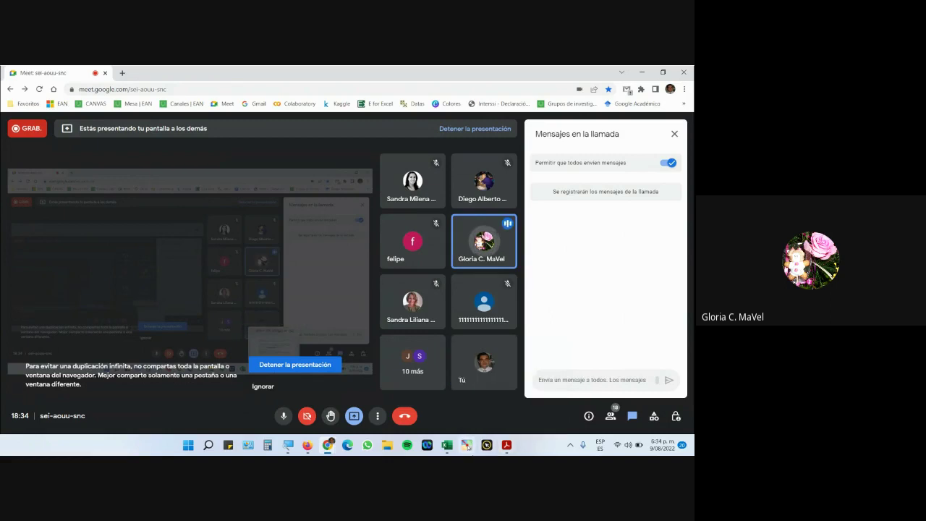
pyautogui.click(447, 445)
# - Switch to Firefox and review the course title and downloadable file list on the ARCHIVOS PARA DESCARGAR page, ending back in Excel
pyautogui.click(308, 445)
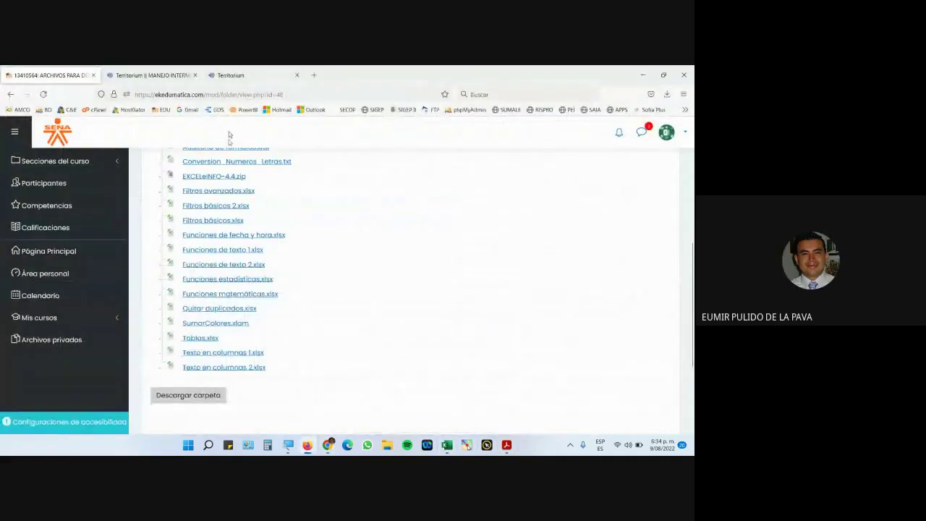
pyautogui.scroll(3, 295, 221)
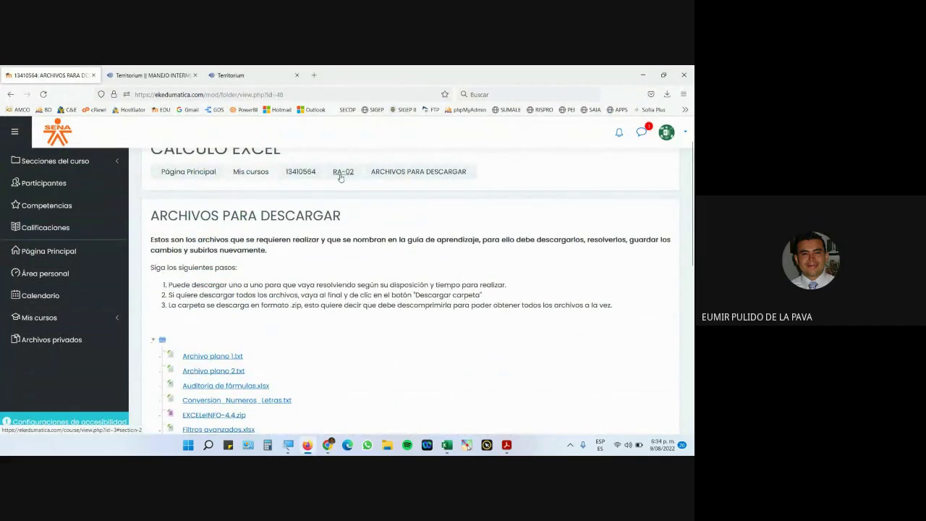
pyautogui.scroll(2, 339, 185)
pyautogui.moveTo(188, 176); pyautogui.dragTo(309, 175)
pyautogui.moveTo(188, 176); pyautogui.dragTo(309, 176)
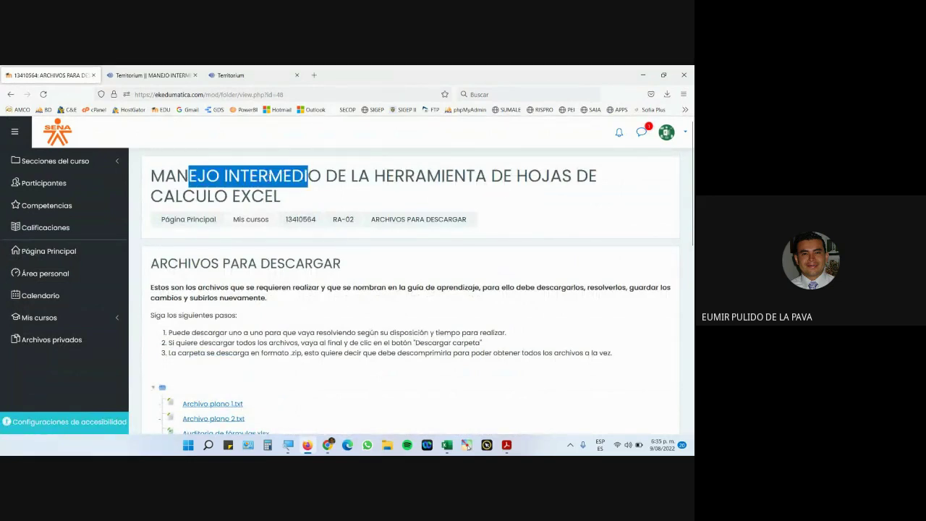
pyautogui.moveTo(176, 176); pyautogui.dragTo(304, 175)
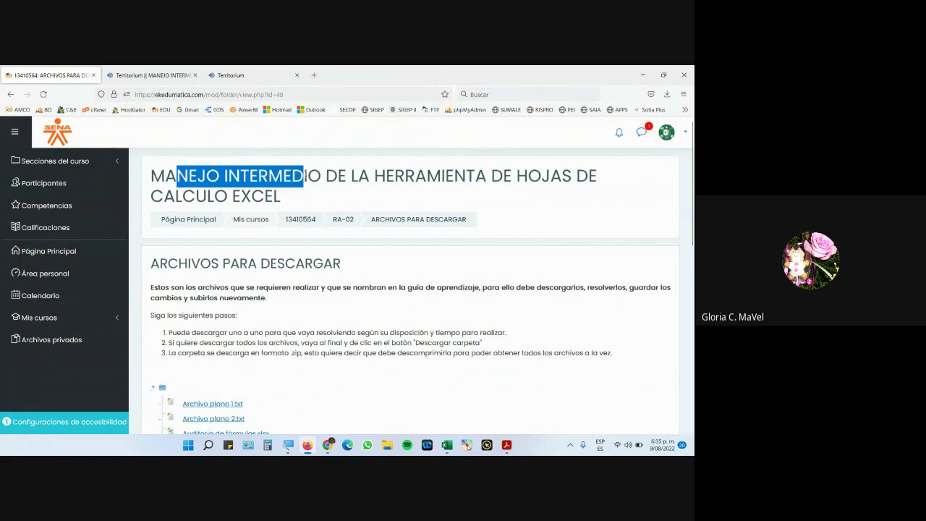
pyautogui.scroll(-5, 326, 351)
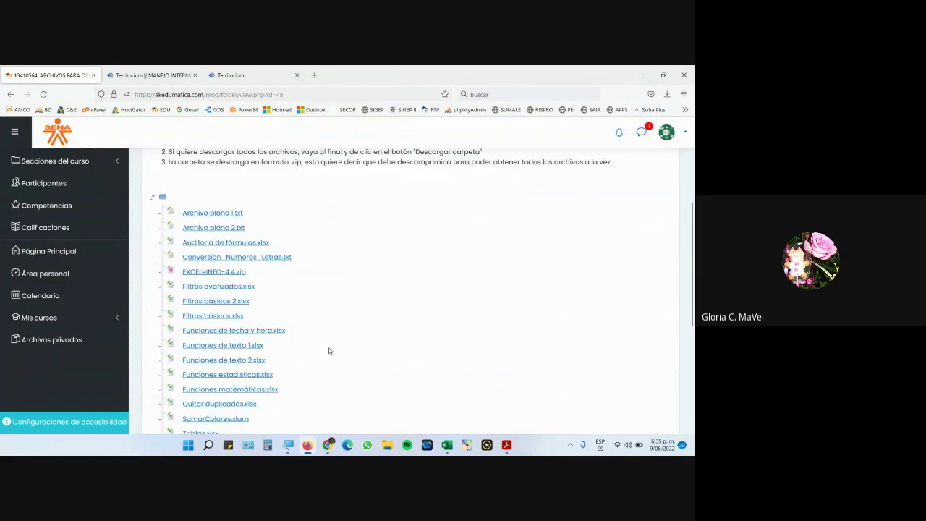
pyautogui.scroll(5, 326, 351)
pyautogui.scroll(-5, 303, 384)
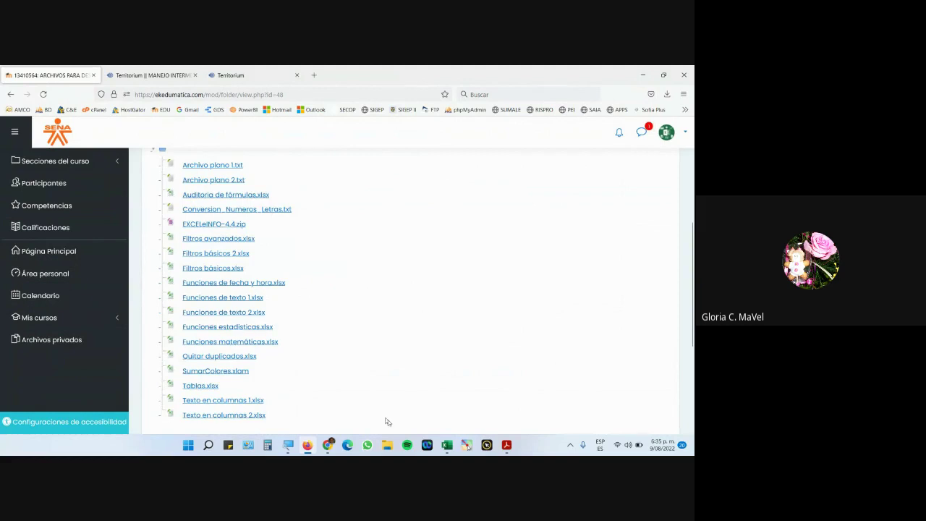
pyautogui.click(447, 445)
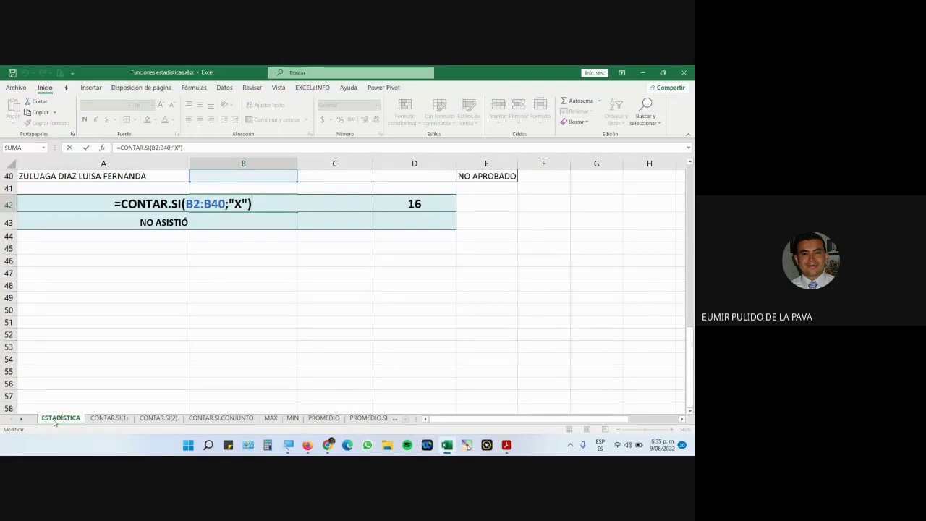
# - Close the B42 formula and start a CONTAR.SI formula in cell B43 of the NO ASISTIÓ row
pyautogui.press('Return')
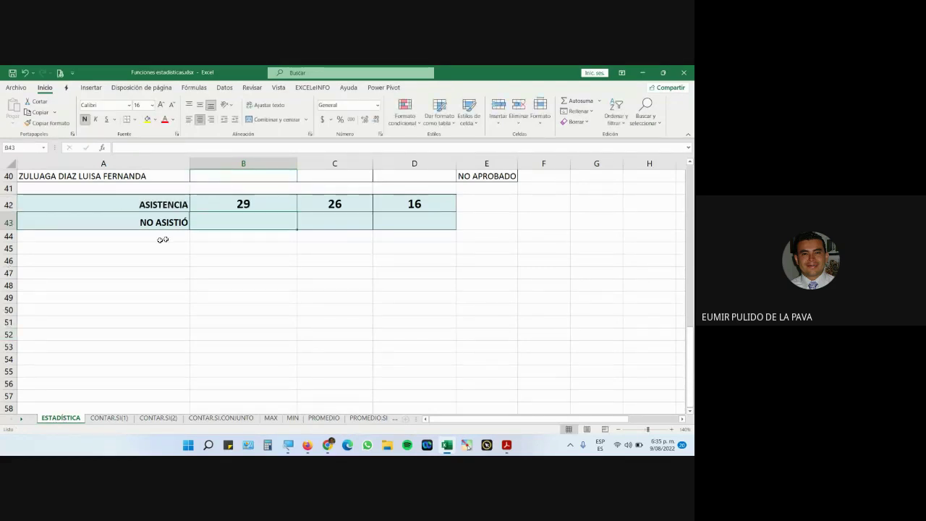
pyautogui.scroll(2, 225, 231)
pyautogui.moveTo(263, 276); pyautogui.dragTo(398, 273)
pyautogui.click(245, 295)
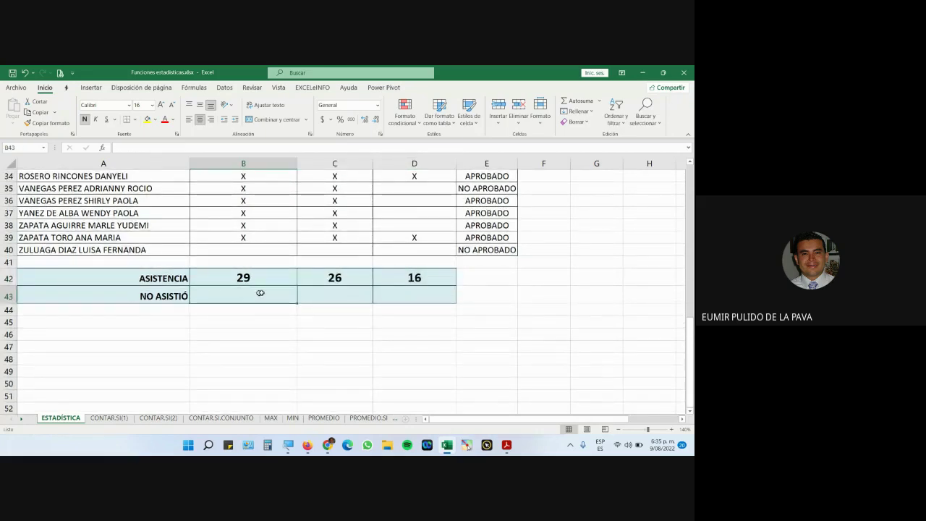
pyautogui.write('=contar')
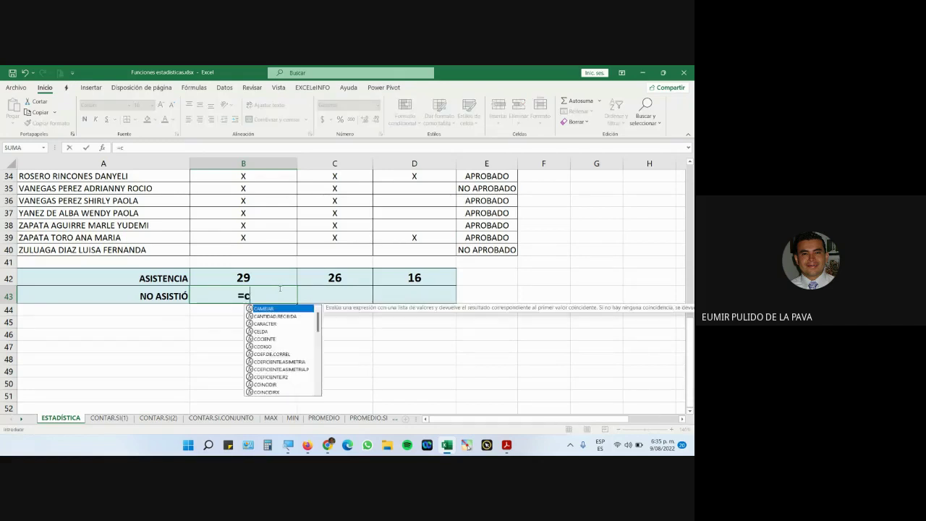
pyautogui.press('Down')
pyautogui.press('Down')
pyautogui.press('Tab')
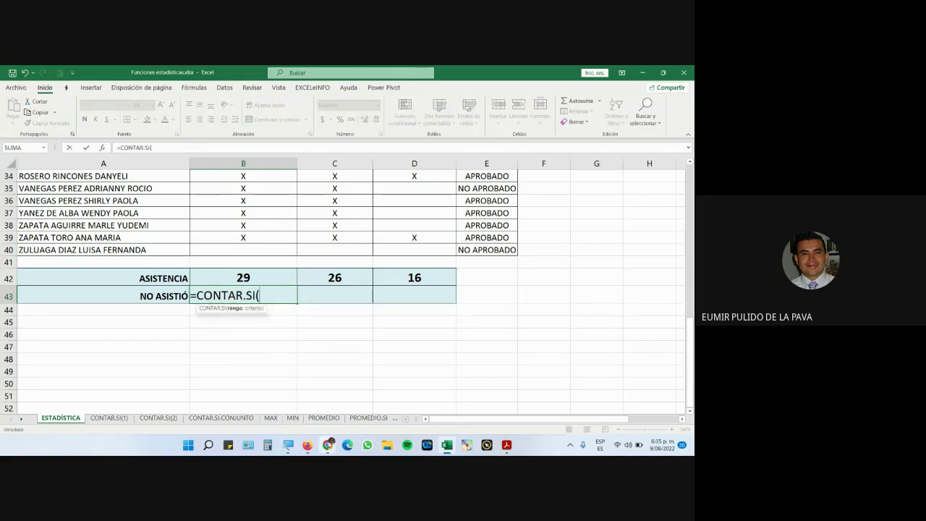
# - Switch to Google Meet, admit the person asking to join the call, and return to Excel
pyautogui.moveTo(328, 445)
pyautogui.click(280, 404)
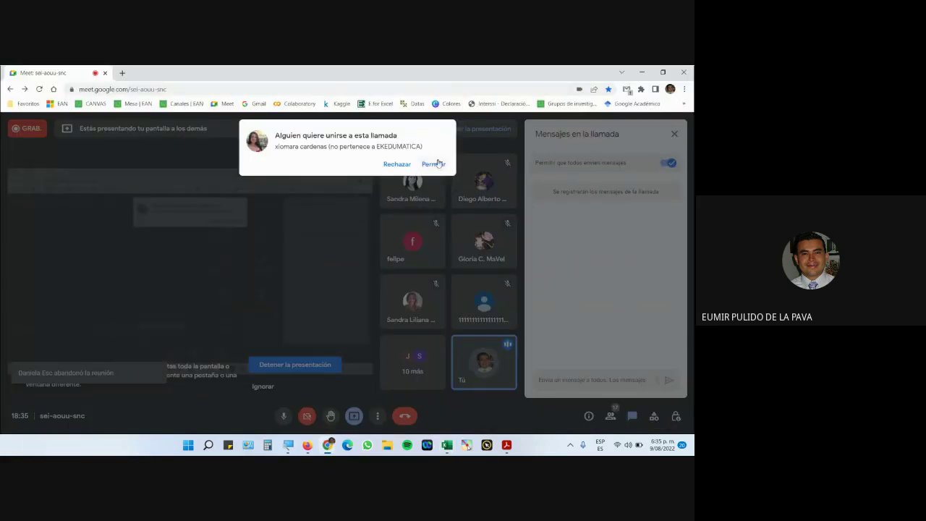
pyautogui.click(432, 164)
pyautogui.click(446, 445)
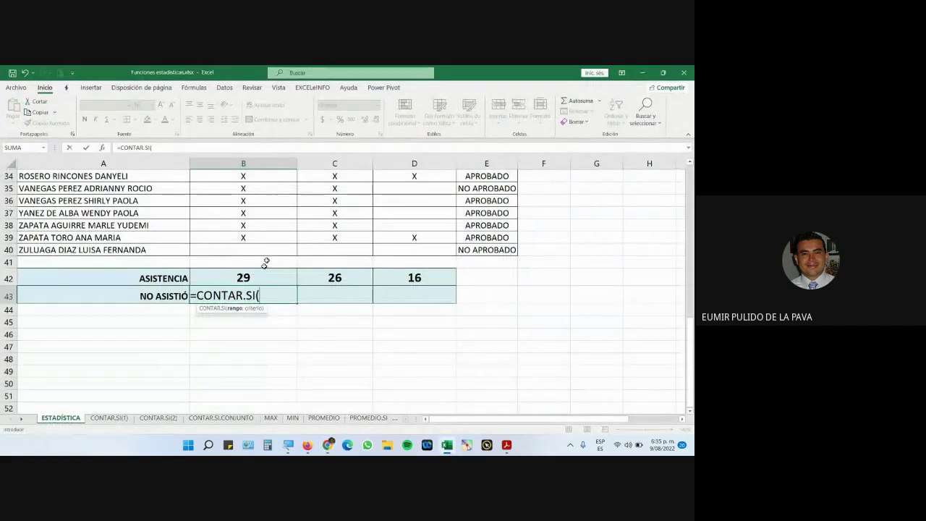
# - Magnify the screen to 200% and give the B43 CONTAR.SI formula the range B2:B40
pyautogui.click(288, 445)
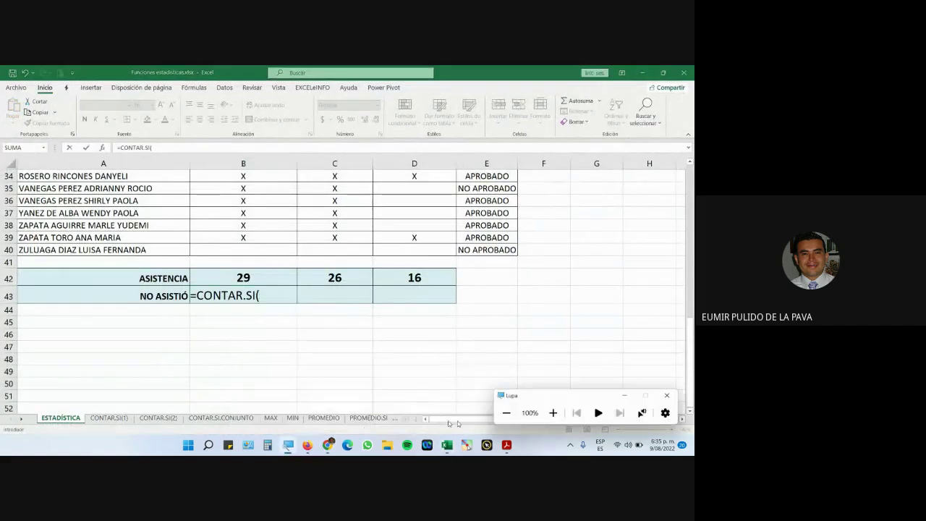
pyautogui.click(553, 413)
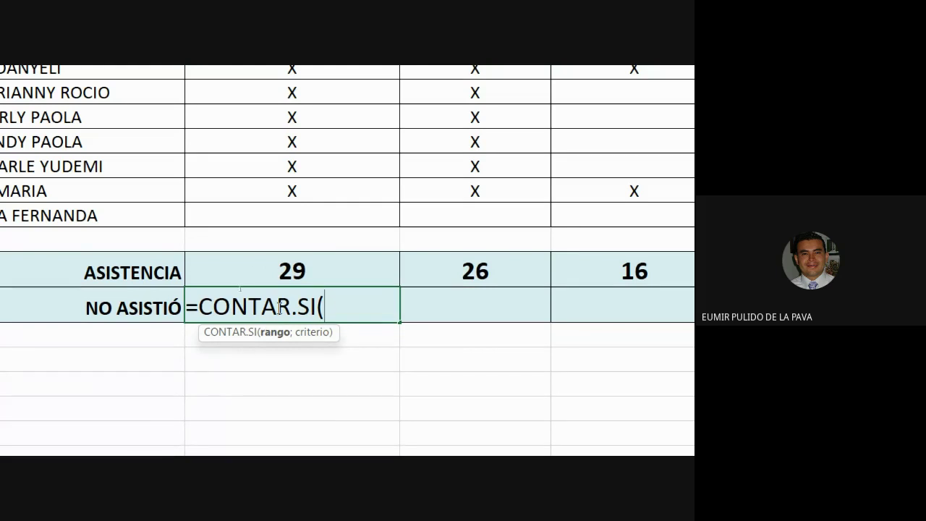
pyautogui.moveTo(320, 215); pyautogui.dragTo(316, 269)
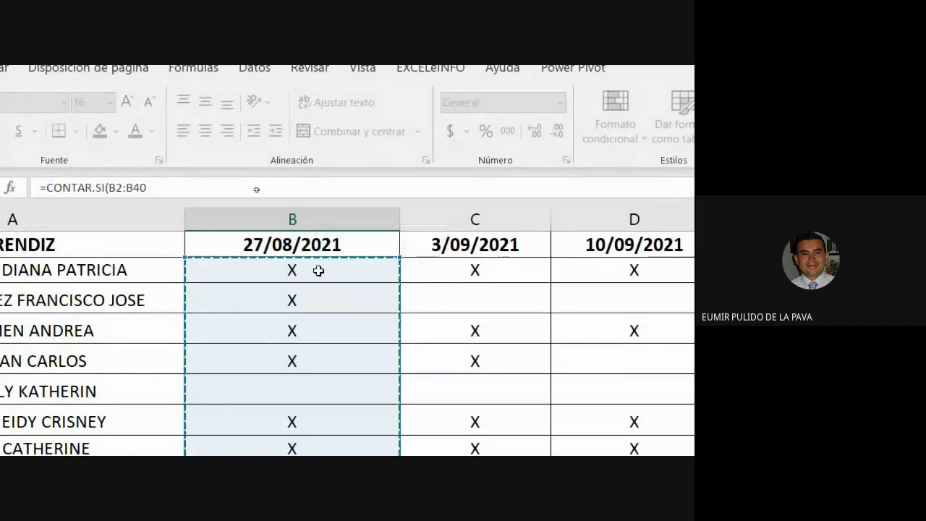
pyautogui.scroll(-12, 278, 404)
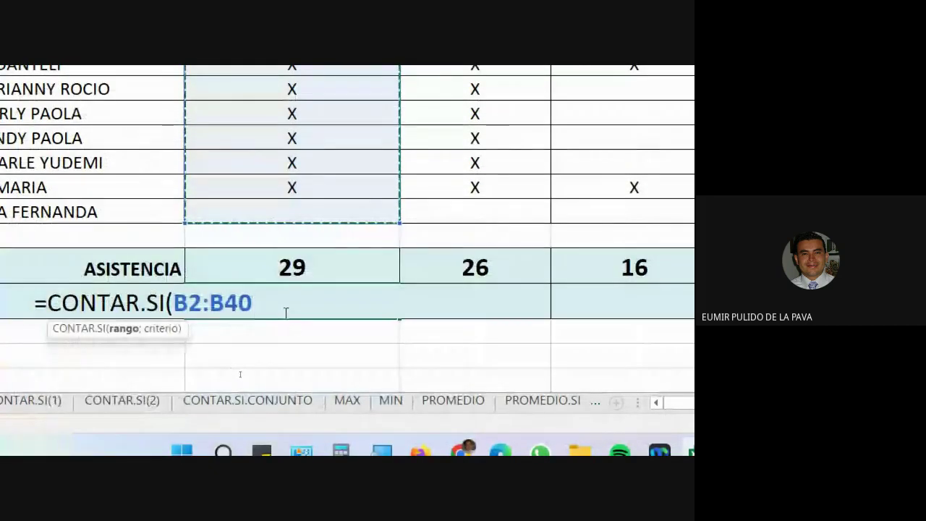
# - Complete the B43 formula as =CONTAR.SI(B2:B40;"") to count the blanks, and copy it across to C43:D43
pyautogui.write(';')
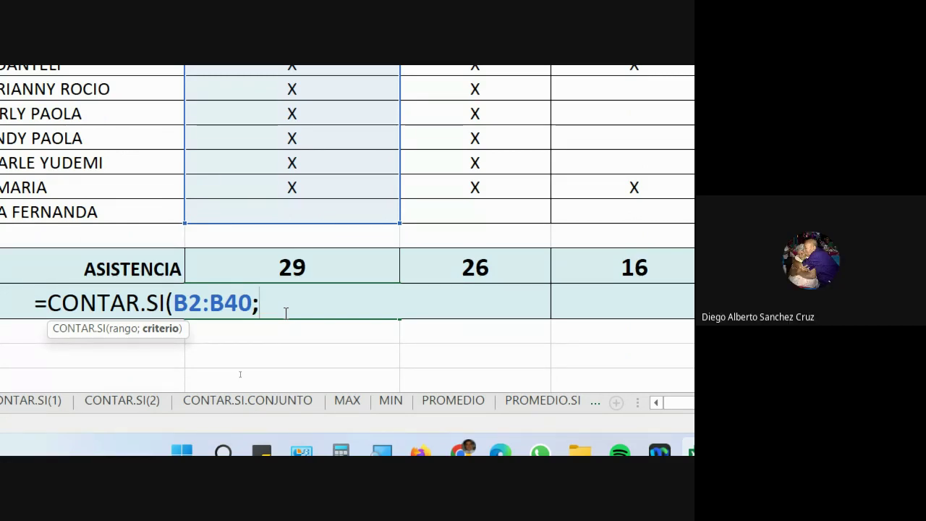
pyautogui.write('"')
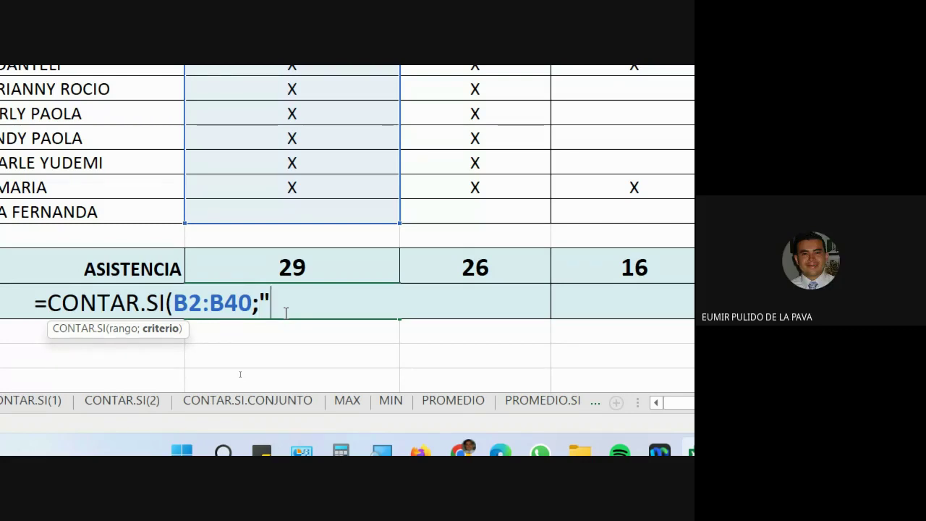
pyautogui.write('")')
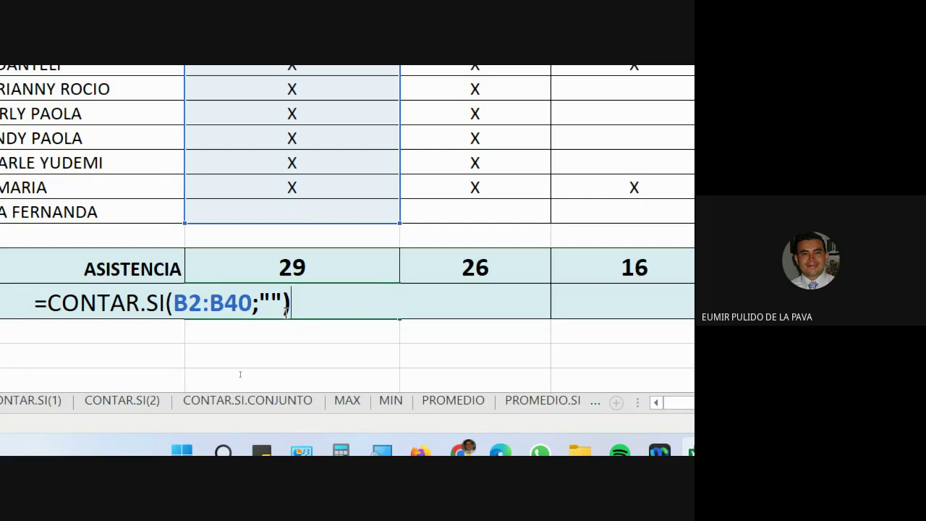
pyautogui.press('Return')
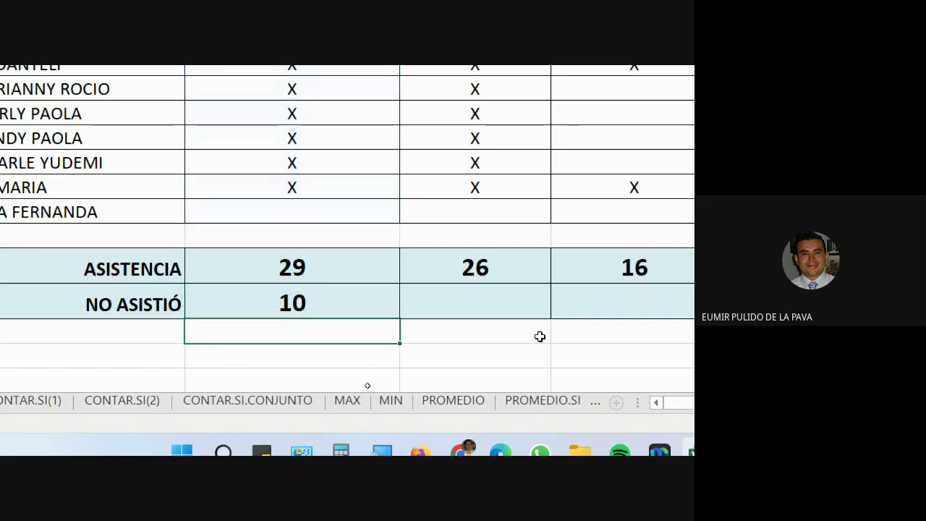
pyautogui.click(343, 304)
pyautogui.moveTo(400, 319); pyautogui.dragTo(647, 306)
# - Enter =CONTAR.BLANCO(B2:B40) in B44 as an alternative count of absences and copy it across to C44:D44
pyautogui.click(277, 337)
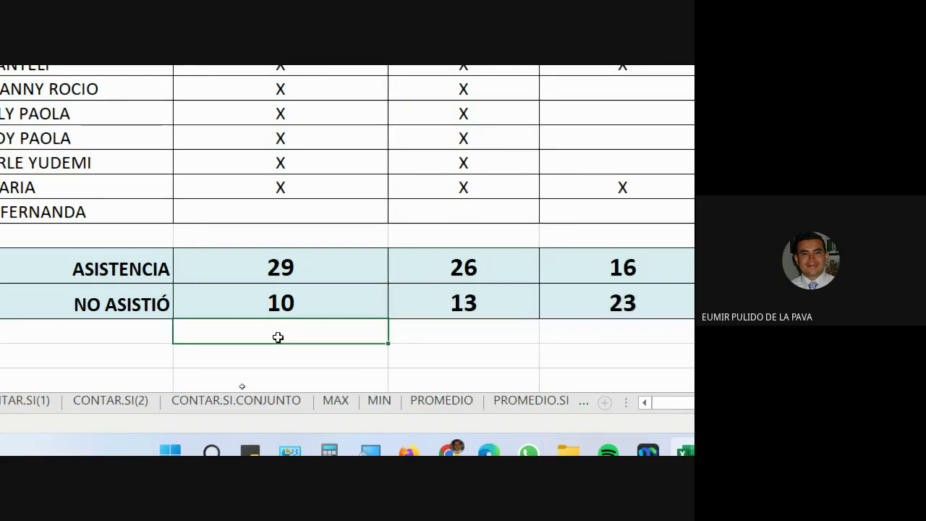
pyautogui.write('=cont')
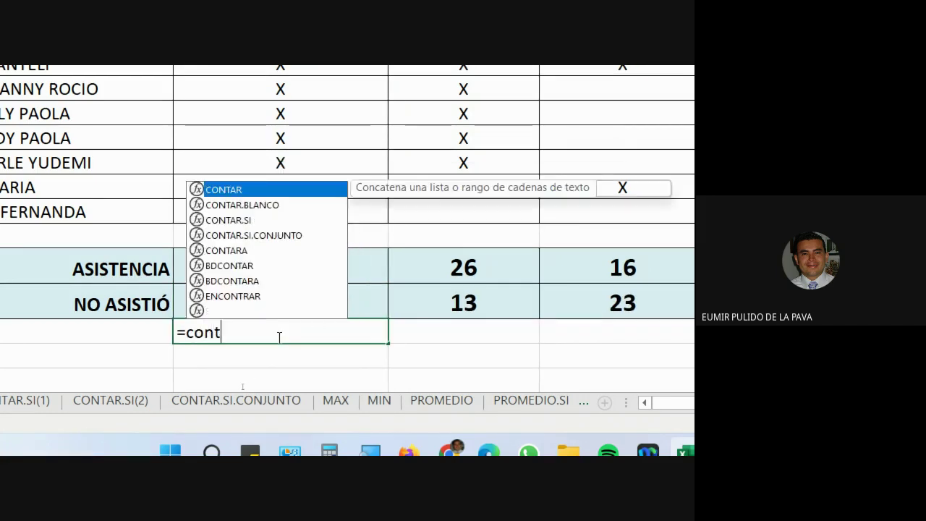
pyautogui.write('ar.')
pyautogui.press('Down')
pyautogui.press('Up')
pyautogui.press('Tab')
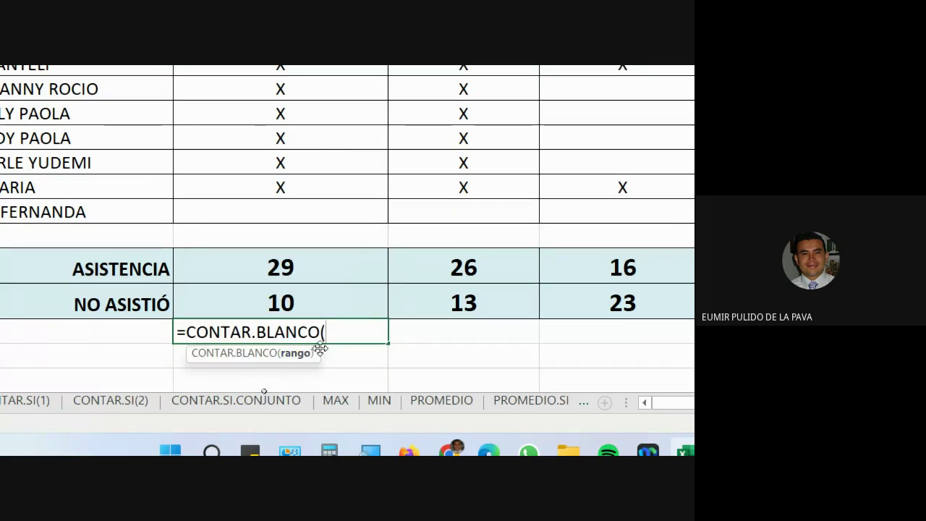
pyautogui.click(314, 209)
pyautogui.moveTo(316, 188); pyautogui.dragTo(323, 170)
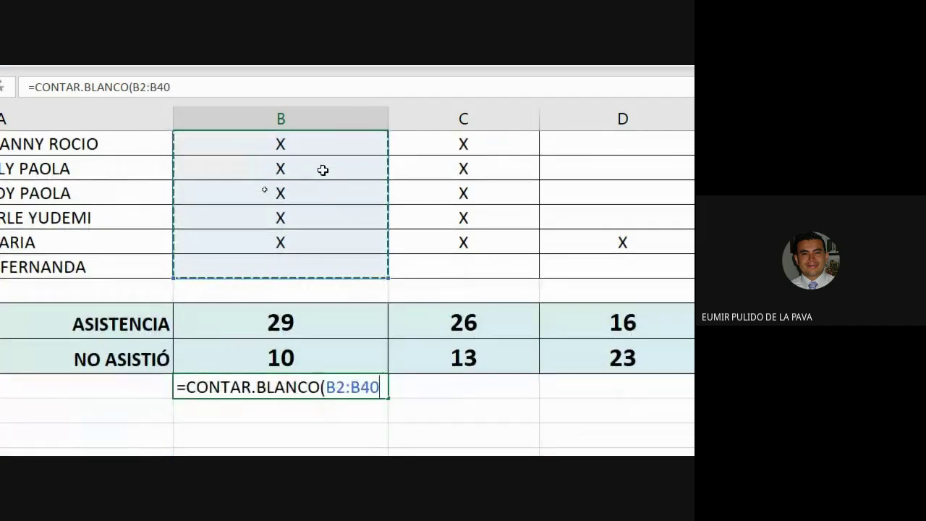
pyautogui.write(')')
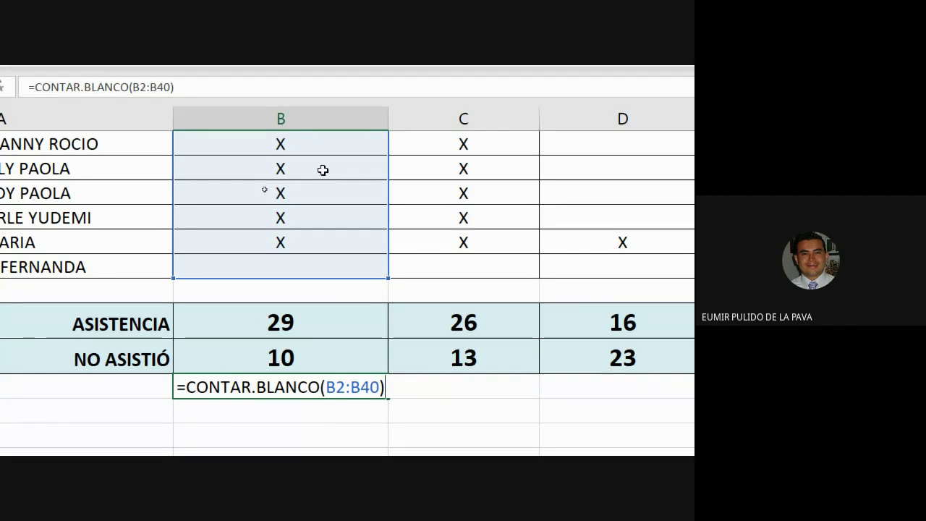
pyautogui.press('Return')
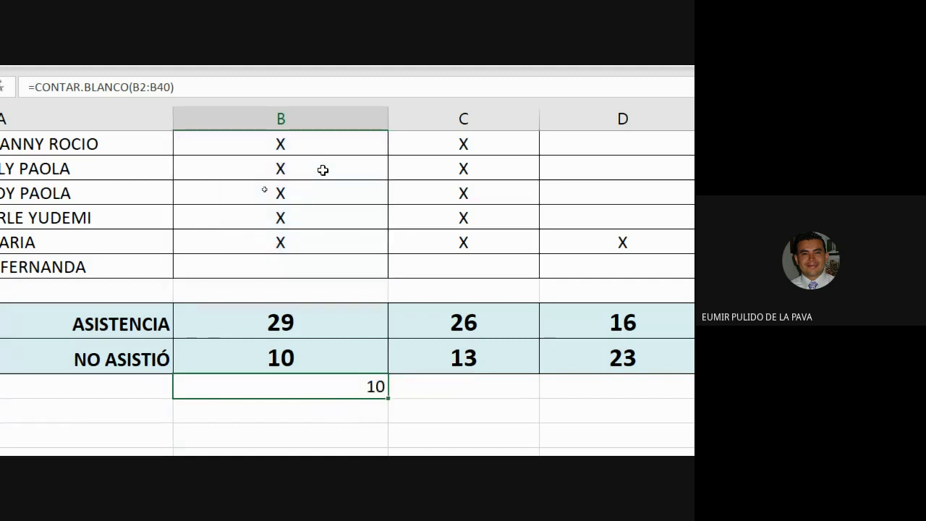
pyautogui.click(215, 306)
pyautogui.moveTo(266, 321); pyautogui.dragTo(479, 337)
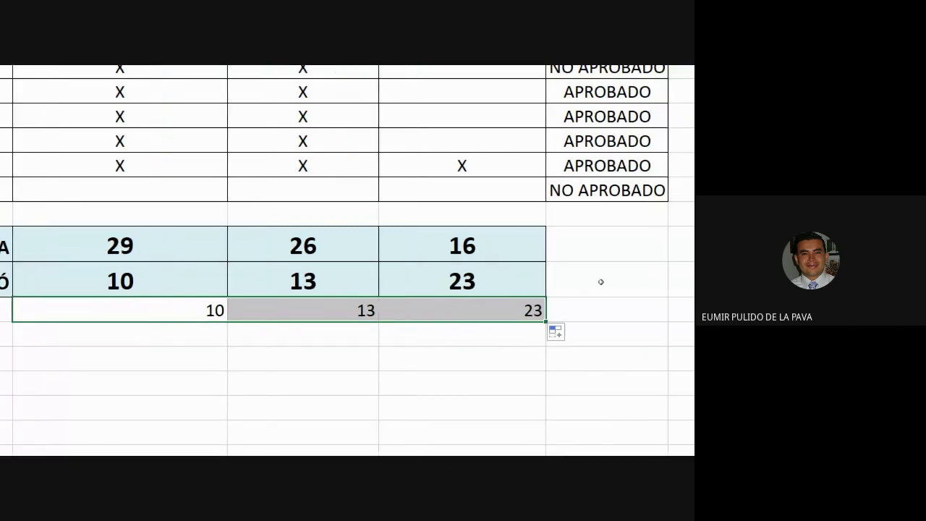
# - Switch to Google Meet, admit the participant waiting to join, and return to the approval summary table in Excel
pyautogui.scroll(10, 450, 263)
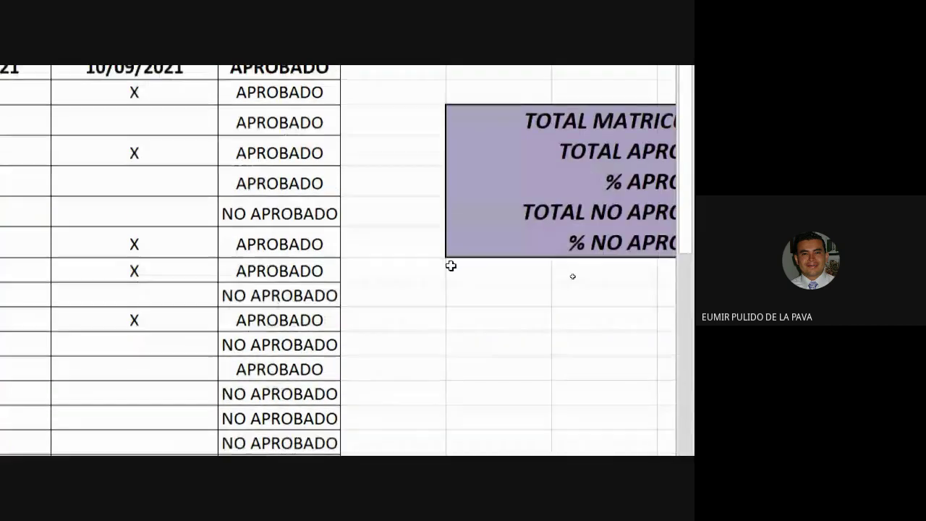
pyautogui.click(555, 333)
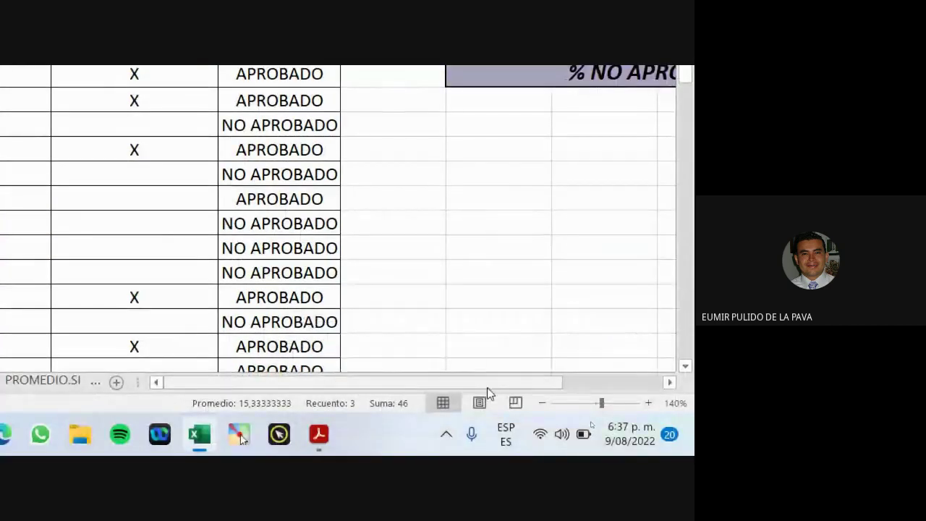
pyautogui.moveTo(487, 383); pyautogui.dragTo(579, 382)
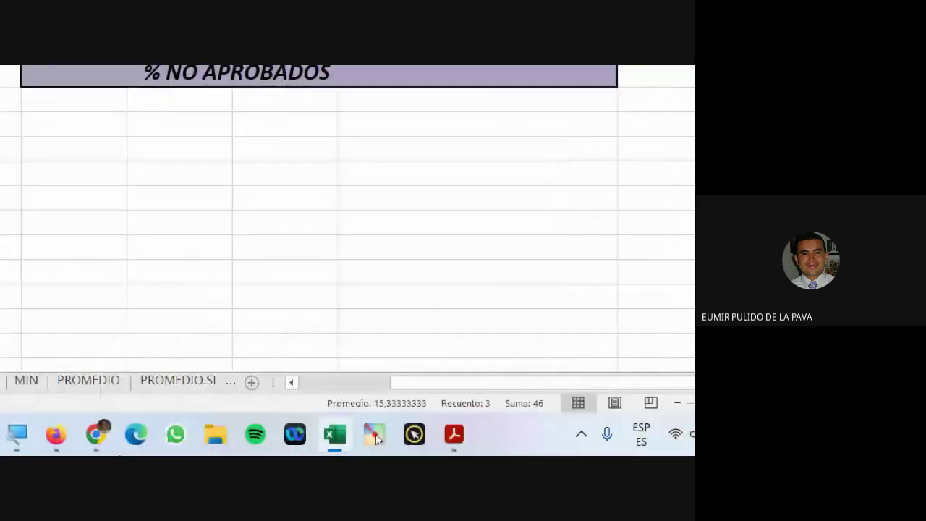
pyautogui.moveTo(96, 435)
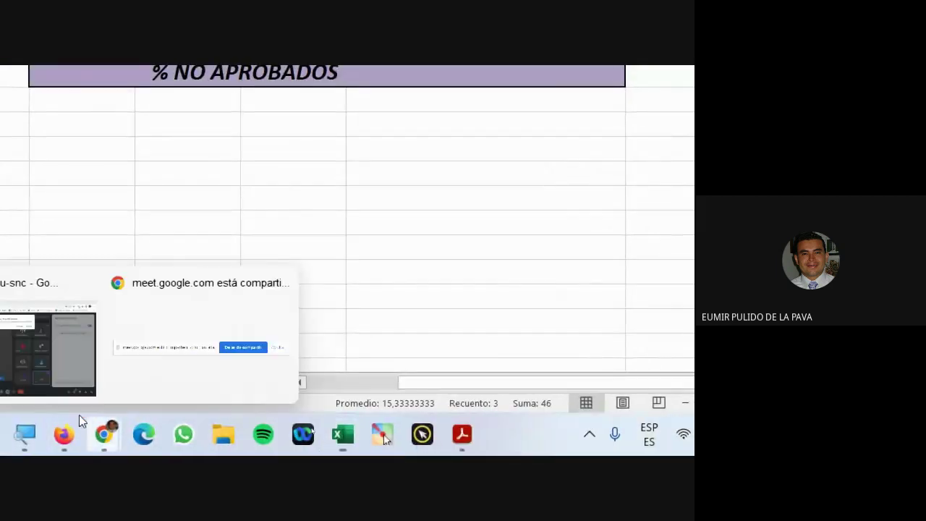
pyautogui.click(68, 354)
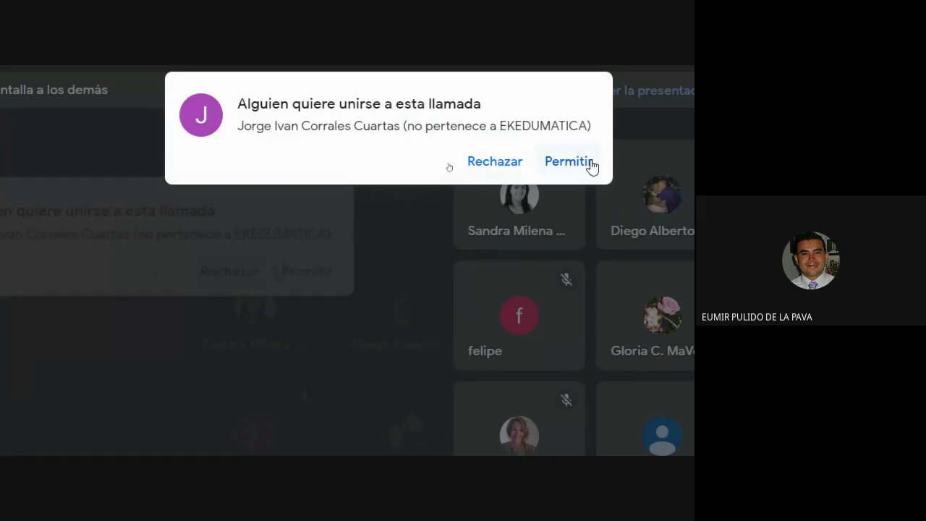
pyautogui.click(589, 162)
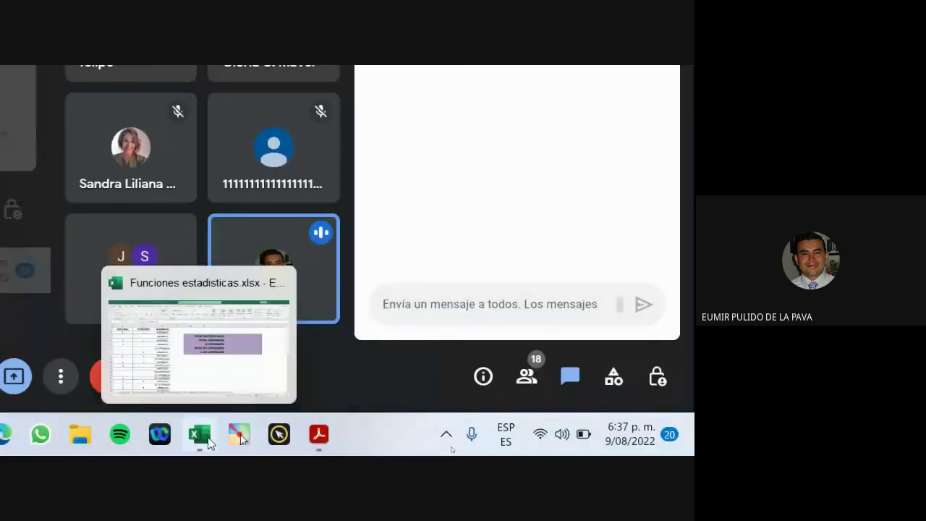
pyautogui.click(209, 440)
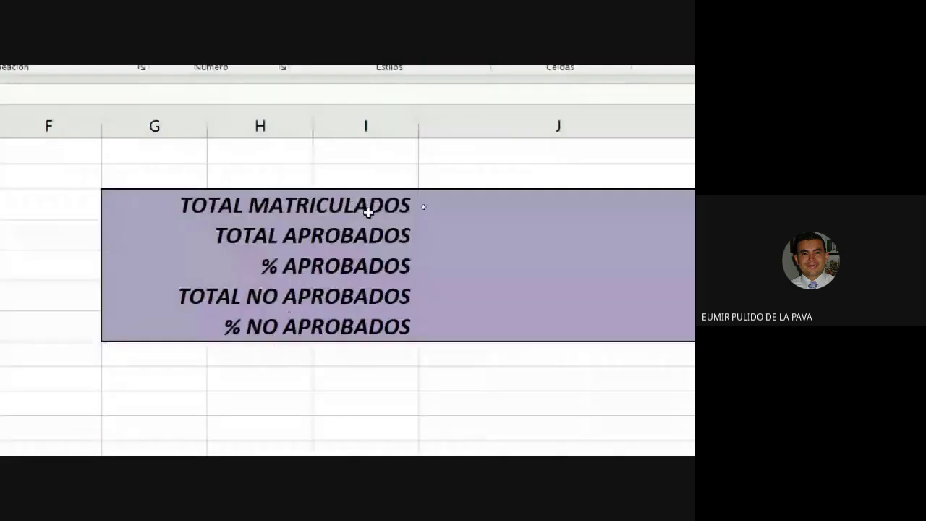
# - Start a CONTARA formula in J3, beside TOTAL MATRICULADOS in the summary table
pyautogui.click(448, 198)
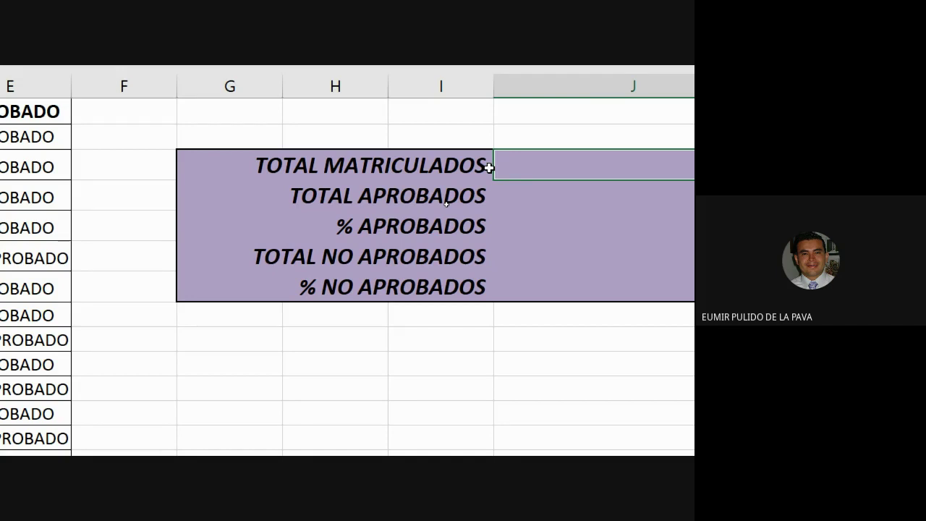
pyautogui.hscroll(2, 499, 161)
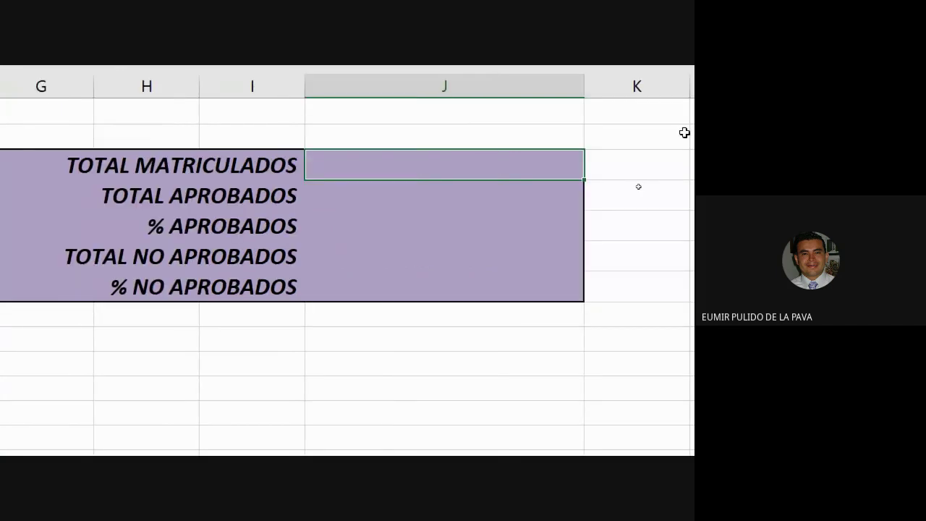
pyautogui.write('=cont')
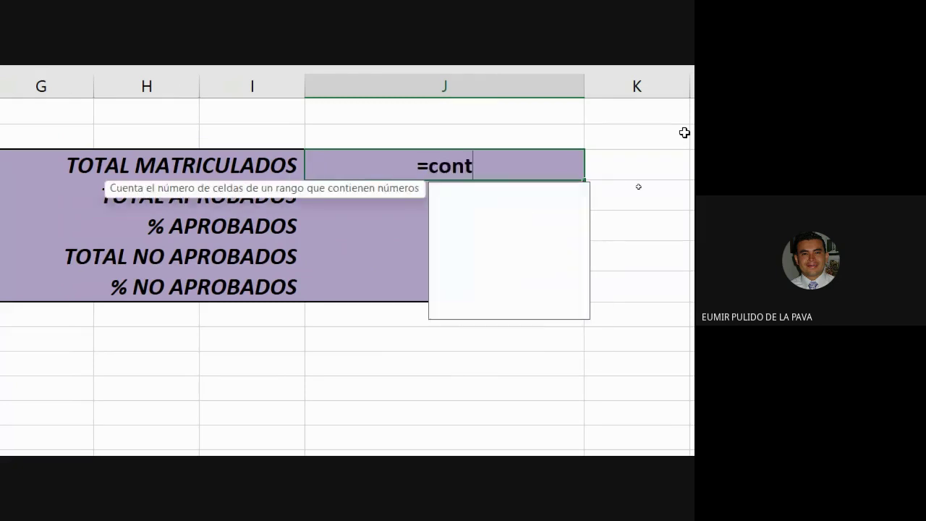
pyautogui.write('ara')
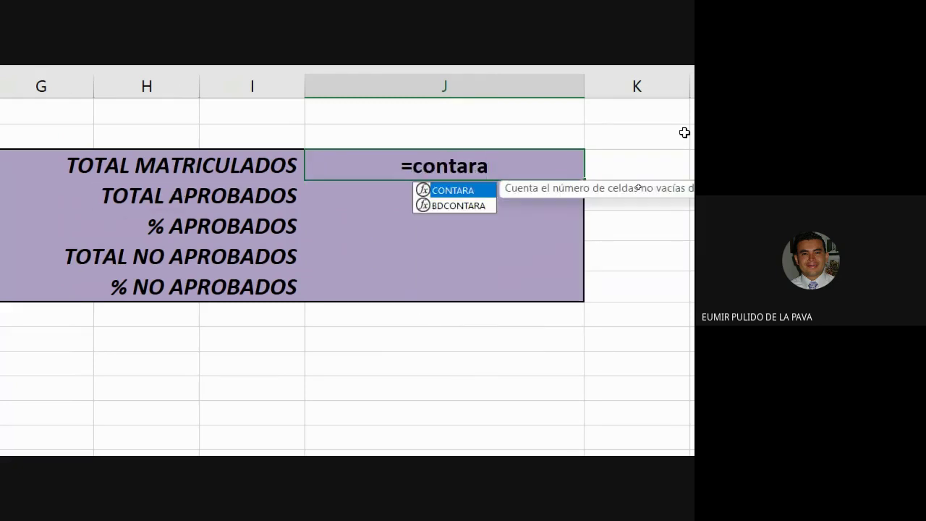
pyautogui.hscroll(1, 684, 132)
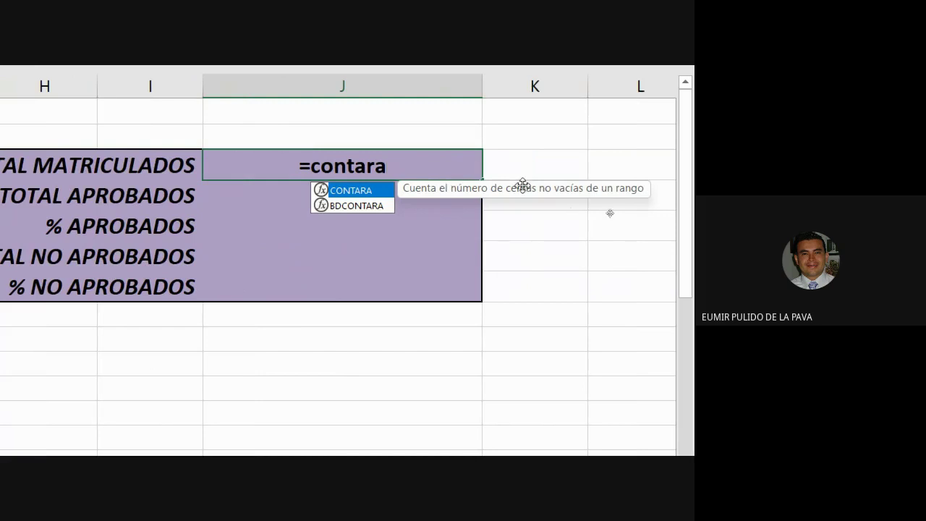
pyautogui.press('Tab')
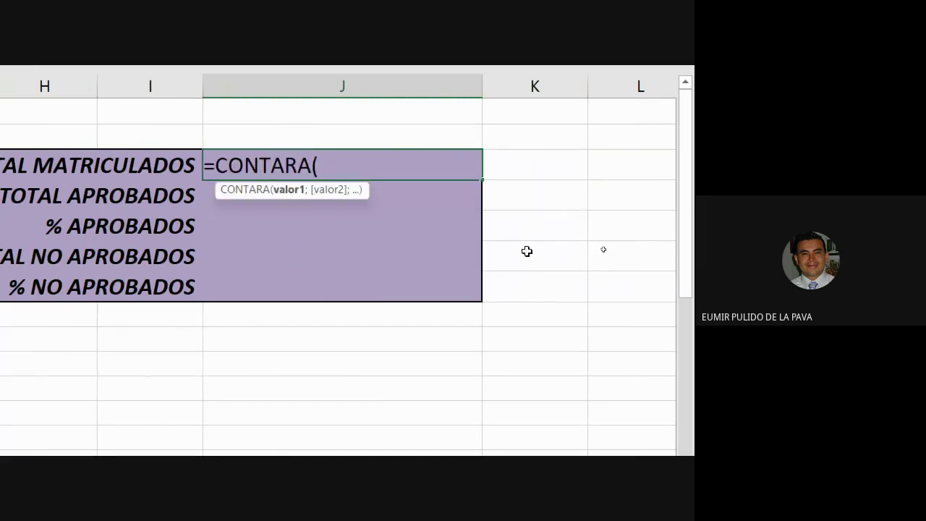
# - Give the J3 formula the APROBADO column range E2:E40 and enter it as =CONTARA(E2:E40)
pyautogui.hscroll(-4, 20, 344)
pyautogui.hscroll(2, 19, 344)
pyautogui.hscroll(-1, 128, 161)
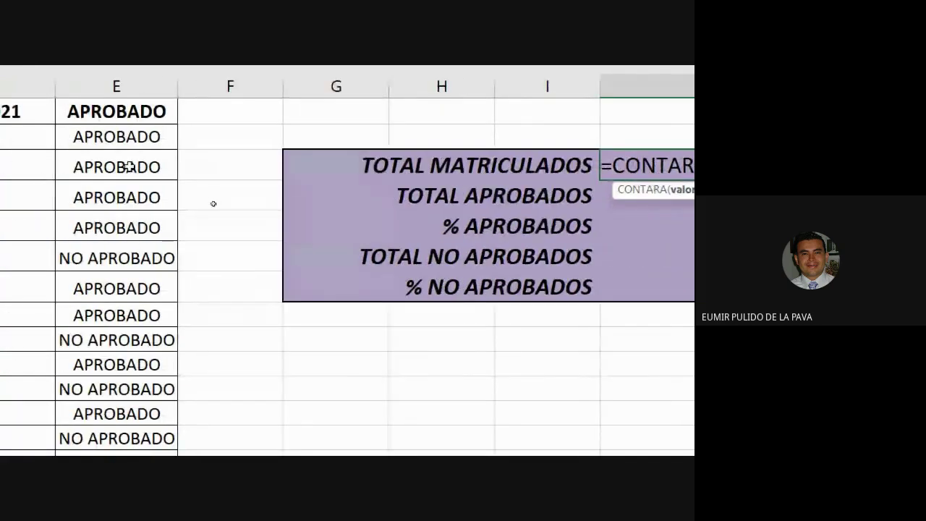
pyautogui.click(128, 139)
pyautogui.moveTo(129, 139); pyautogui.dragTo(133, 352)
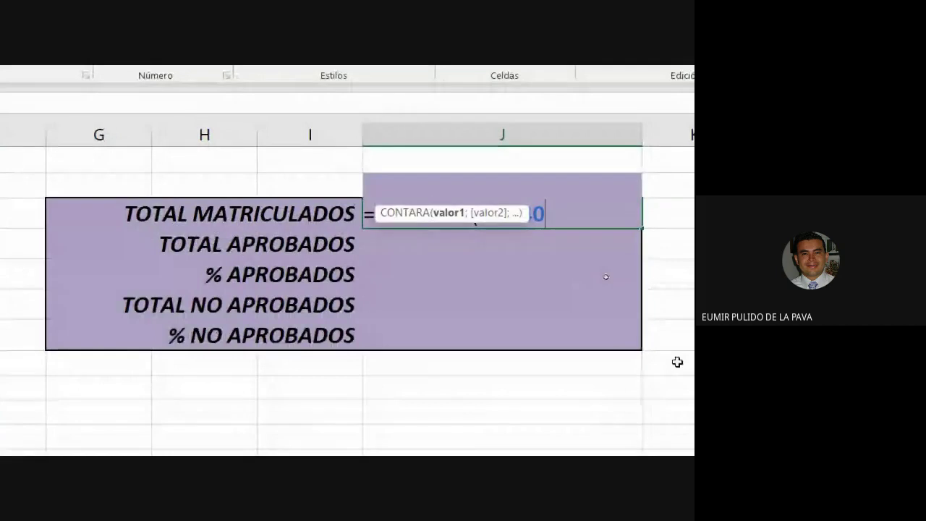
pyautogui.write(')')
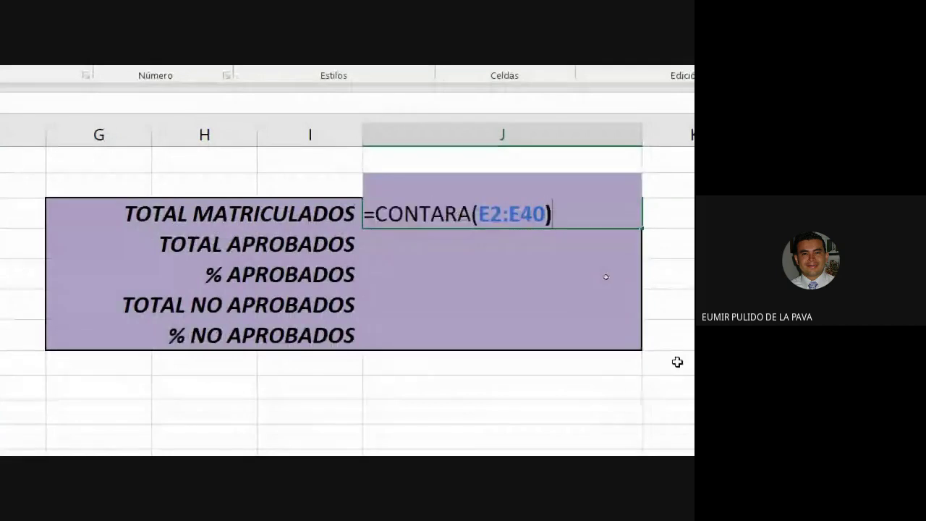
pyautogui.press('Return')
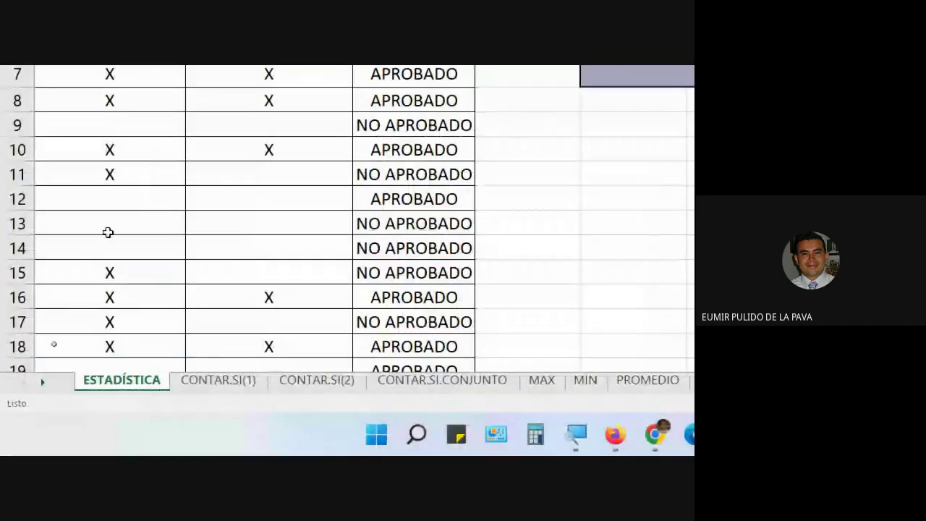
# - Select the attendance and absence counts in D42 and D43 to check their sum against the enrolled total
pyautogui.scroll(-5, 108, 233)
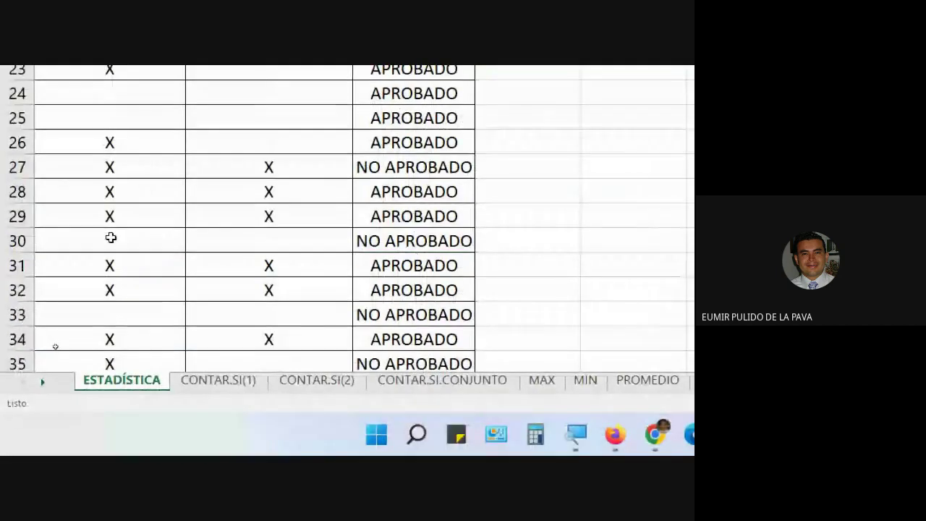
pyautogui.scroll(-4, 111, 237)
pyautogui.moveTo(275, 244); pyautogui.dragTo(269, 281)
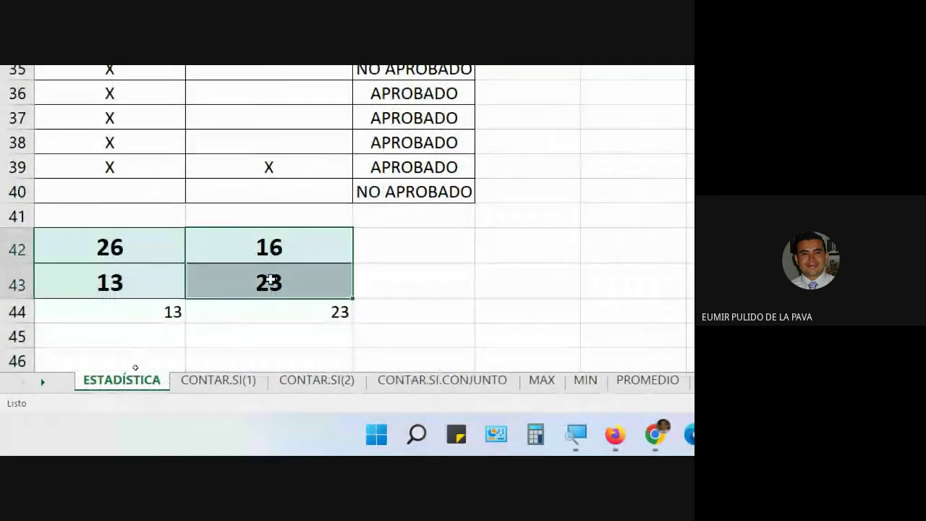
pyautogui.click(250, 246)
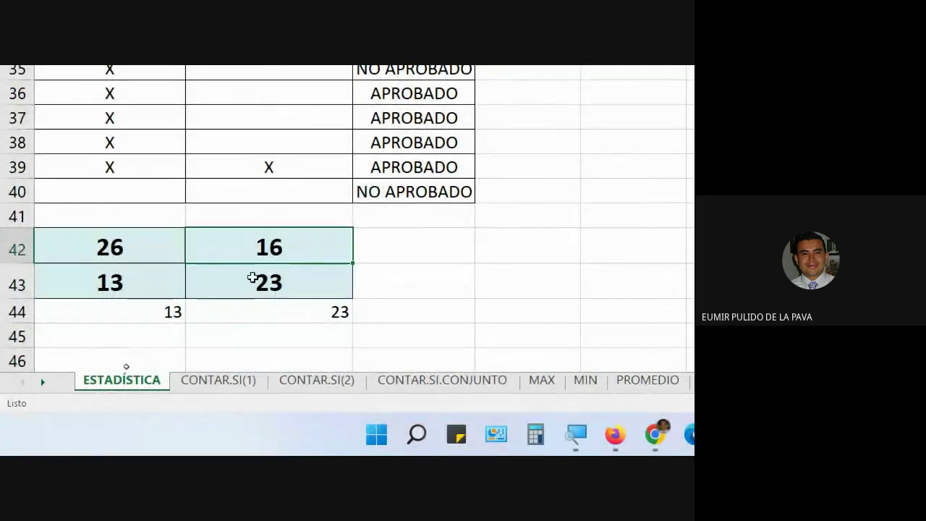
pyautogui.keyDown('ctrl'); pyautogui.click(250, 278); pyautogui.keyUp('ctrl')
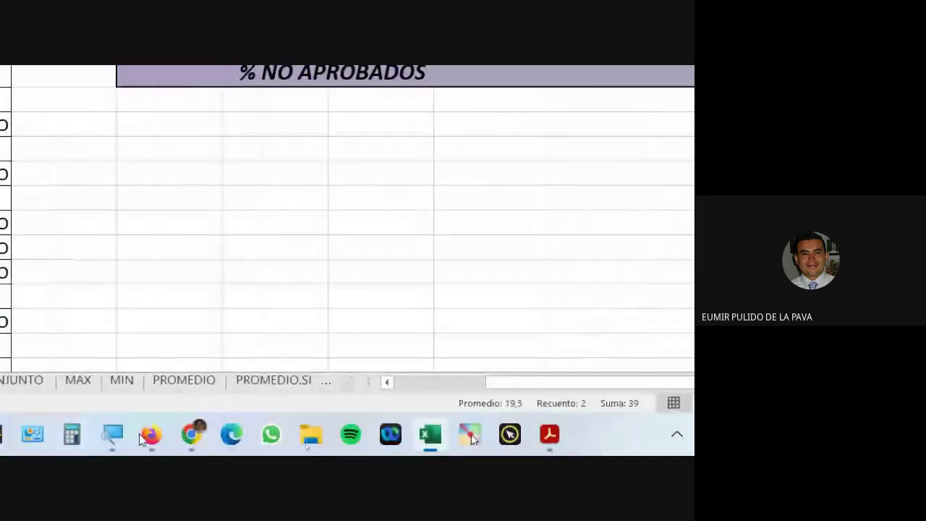
# - Switch to Google Meet, admit the person asking to join the call, and return to Excel
pyautogui.click(94, 355)
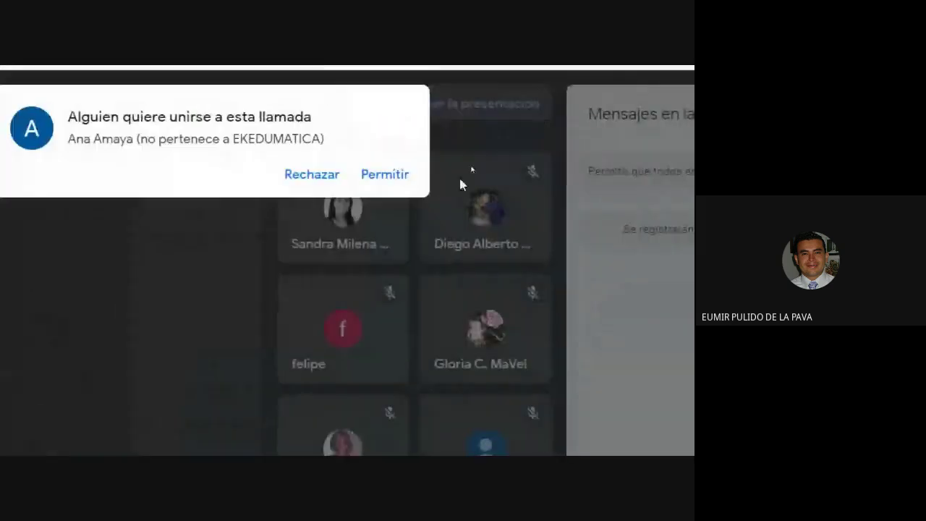
pyautogui.click(395, 181)
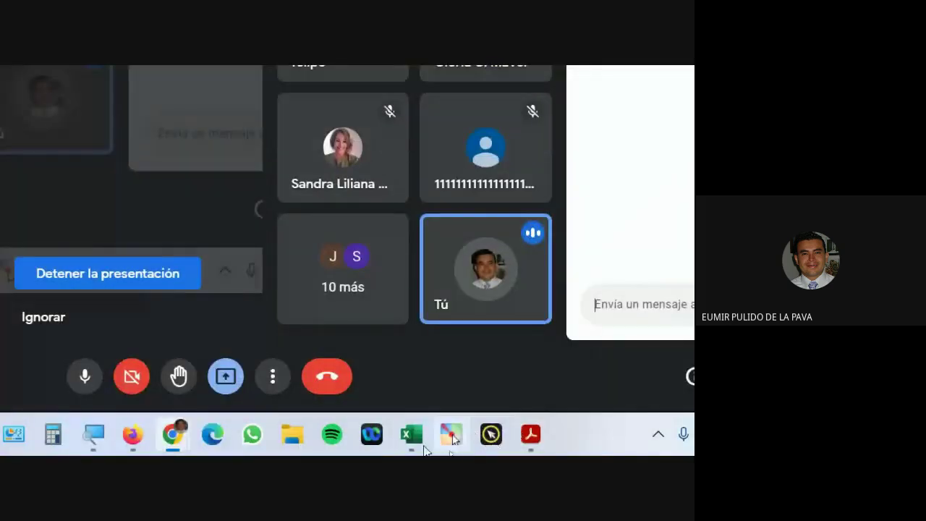
pyautogui.click(405, 445)
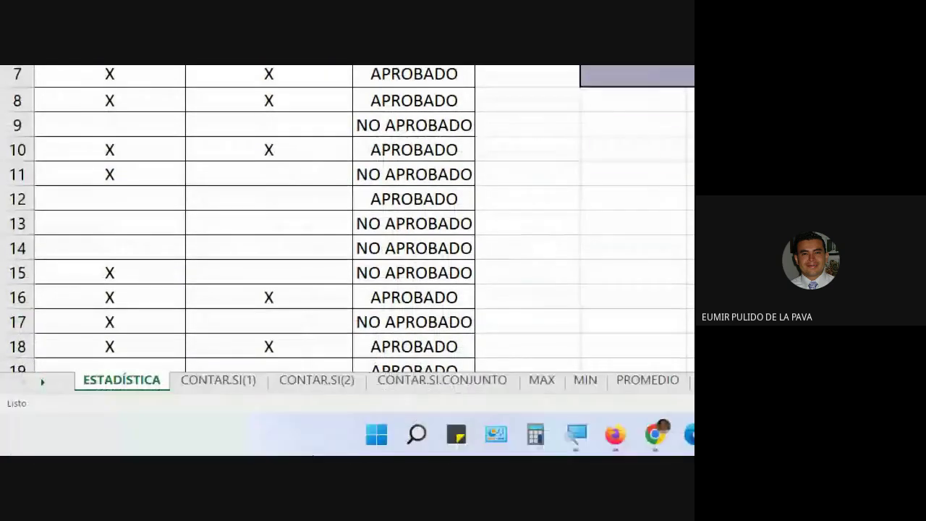
# - Delete row 40, the last student in the list on the ESTADÍSTICA sheet
pyautogui.scroll(-10, 409, 294)
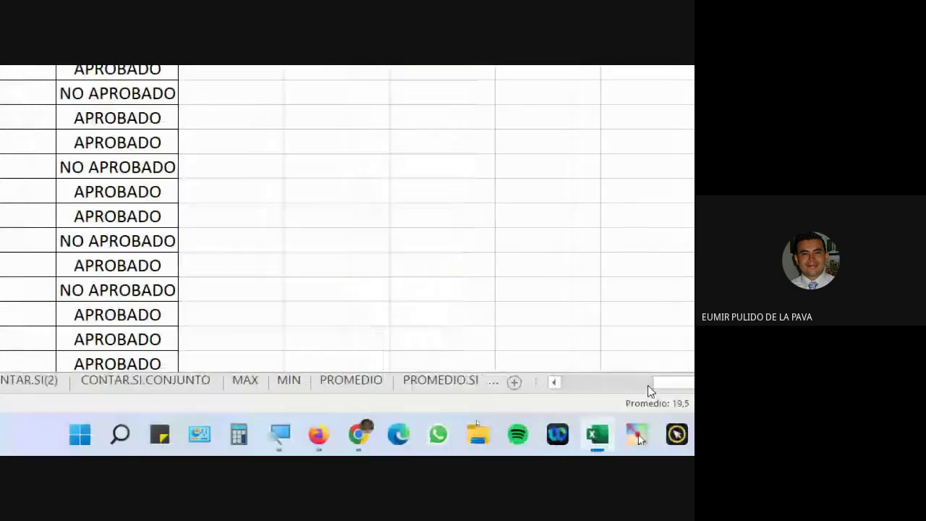
pyautogui.moveTo(644, 387); pyautogui.dragTo(508, 395)
pyautogui.scroll(-2, 75, 263)
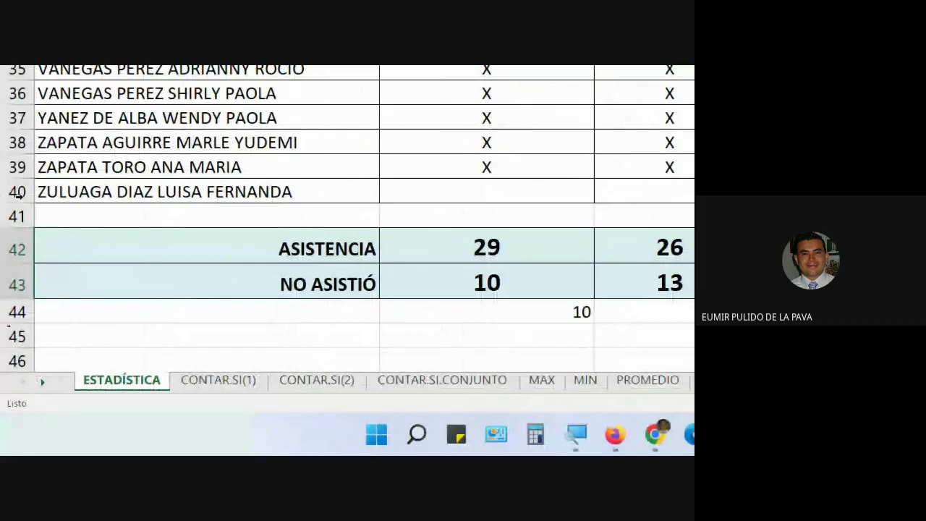
pyautogui.rightClick(11, 192)
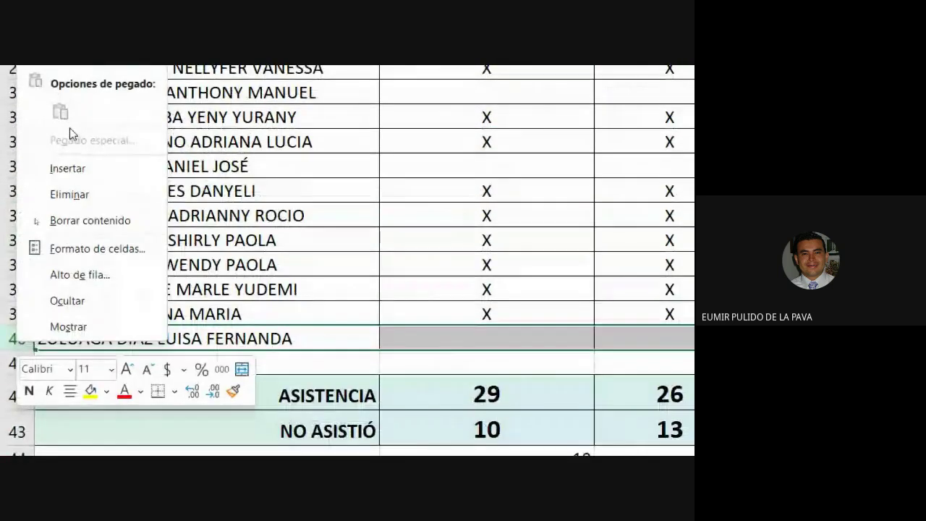
pyautogui.click(93, 197)
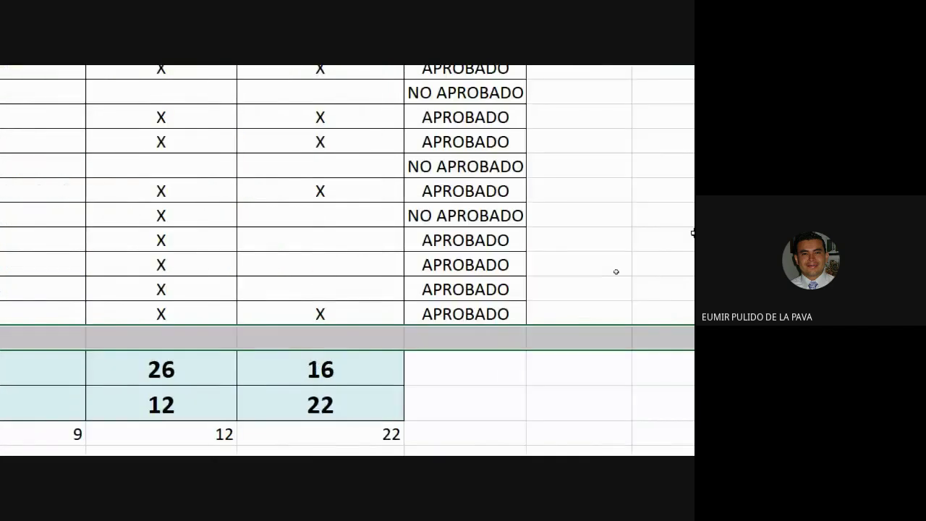
# - Check the TOTAL MATRICULADOS count in J3 and undo the deletion of row 40
pyautogui.scroll(5, 552, 302)
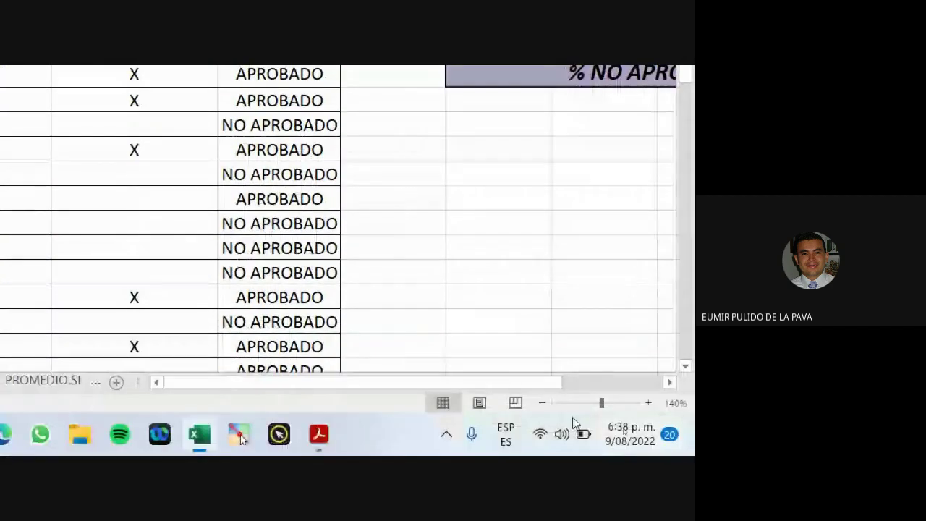
pyautogui.moveTo(521, 387); pyautogui.dragTo(584, 386)
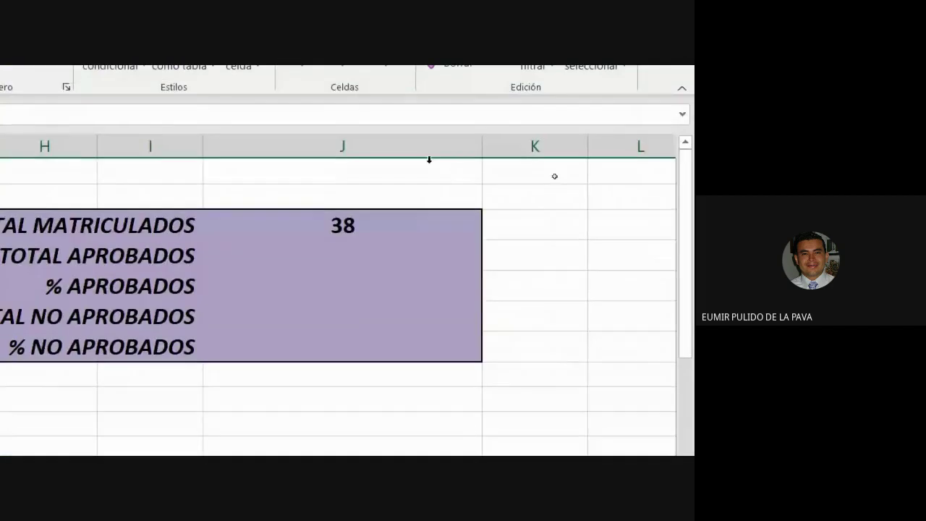
pyautogui.click(365, 230)
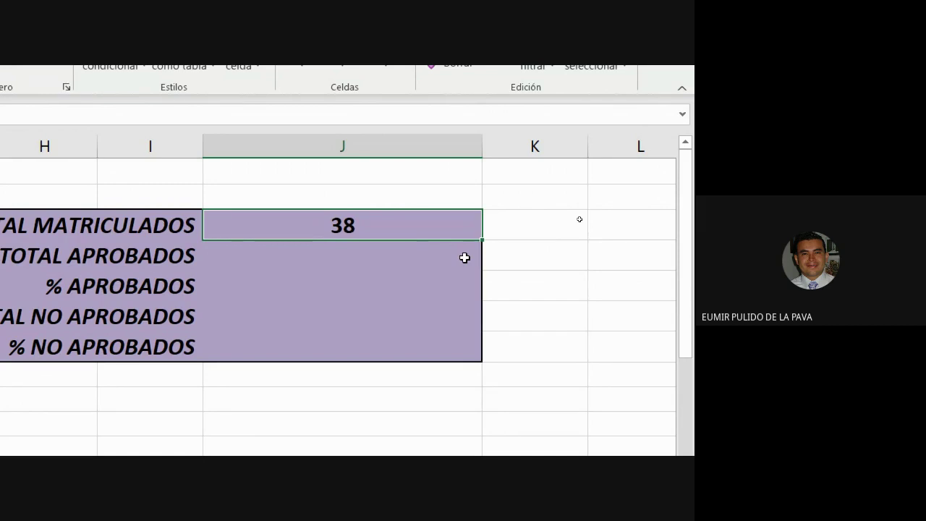
pyautogui.hscroll(-3, 465, 258)
pyautogui.scroll(5, 672, 374)
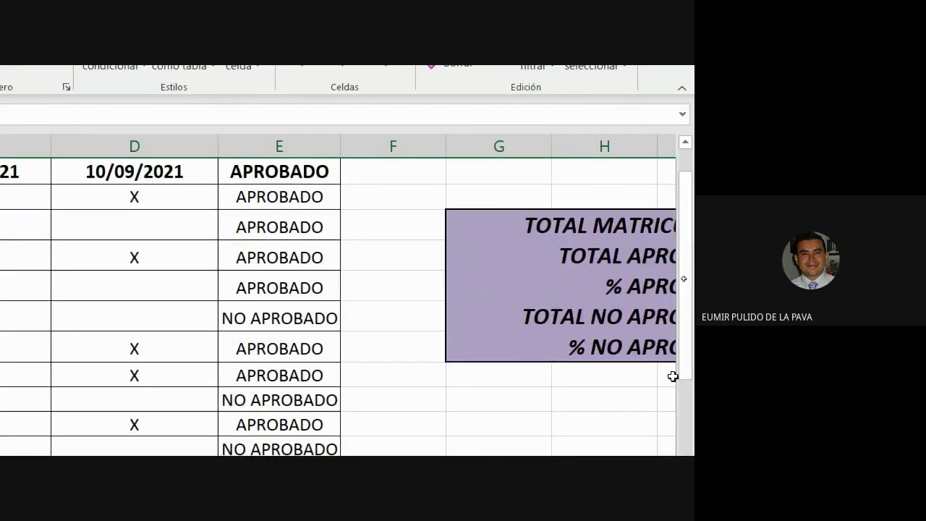
# - Calculate TOTAL APROBADOS in J4 with =CONTAR.SI(E2:E40;"aprobado")
pyautogui.moveTo(480, 418); pyautogui.dragTo(608, 419)
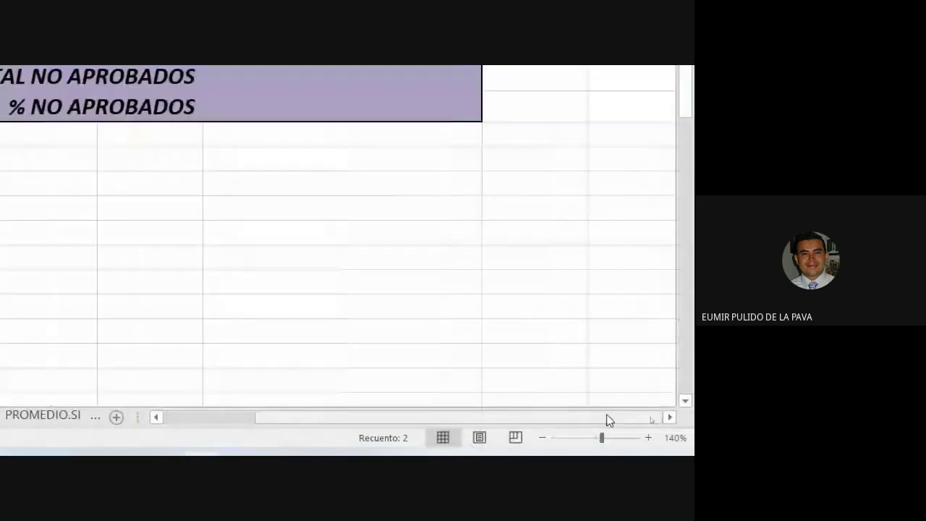
pyautogui.click(391, 221)
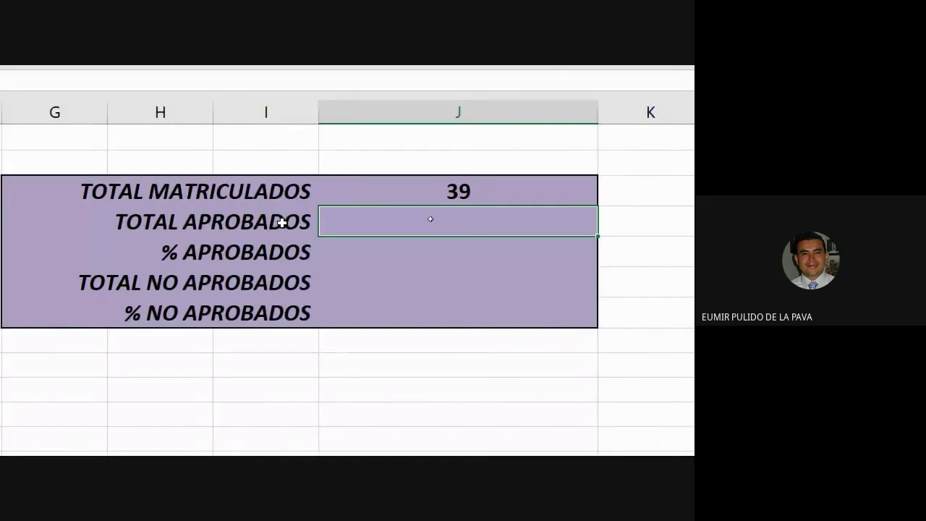
pyautogui.write('=contar')
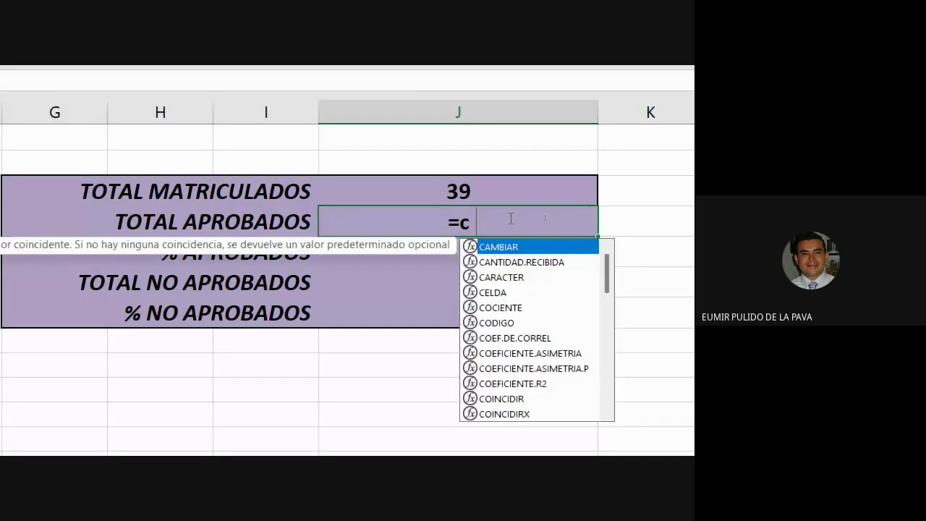
pyautogui.press('Down')
pyautogui.press('Down')
pyautogui.press('Tab')
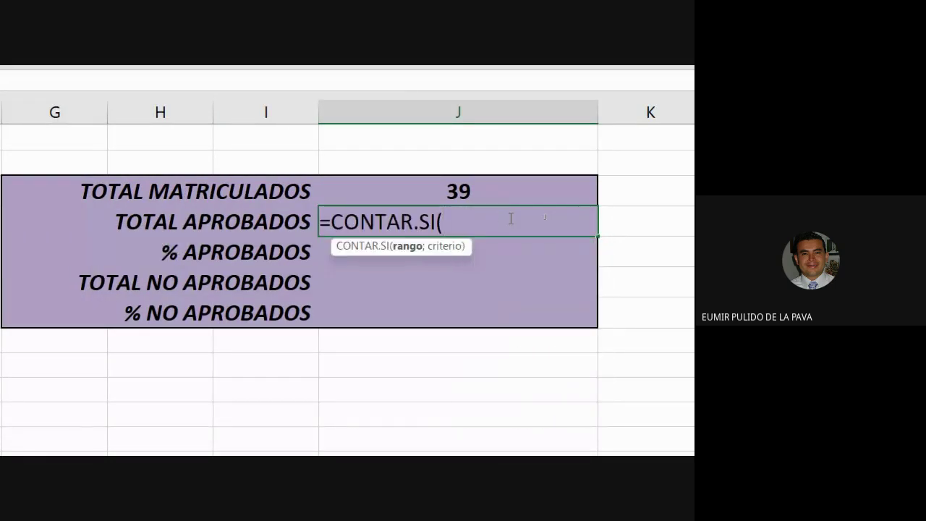
pyautogui.hscroll(-3, 34, 330)
pyautogui.click(132, 159)
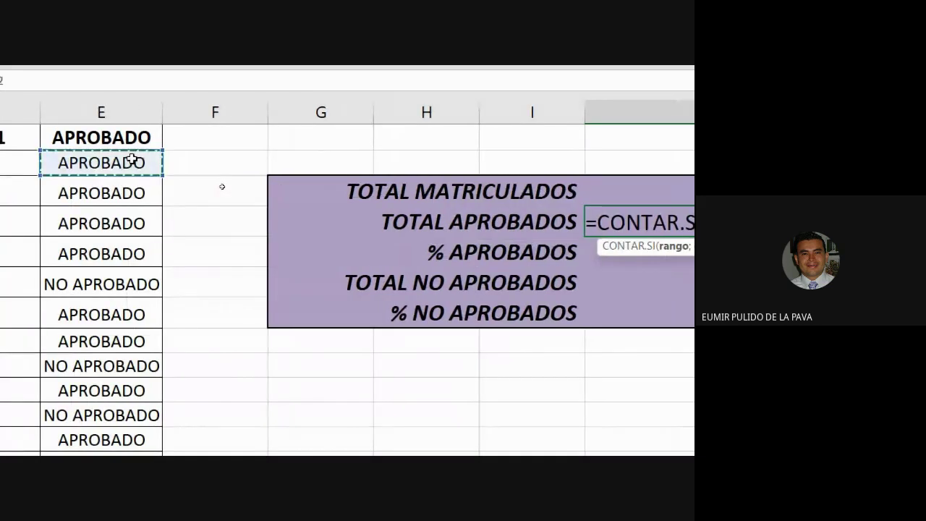
pyautogui.hotkey('ctrl', 'shift', 'Down')
pyautogui.write(';')
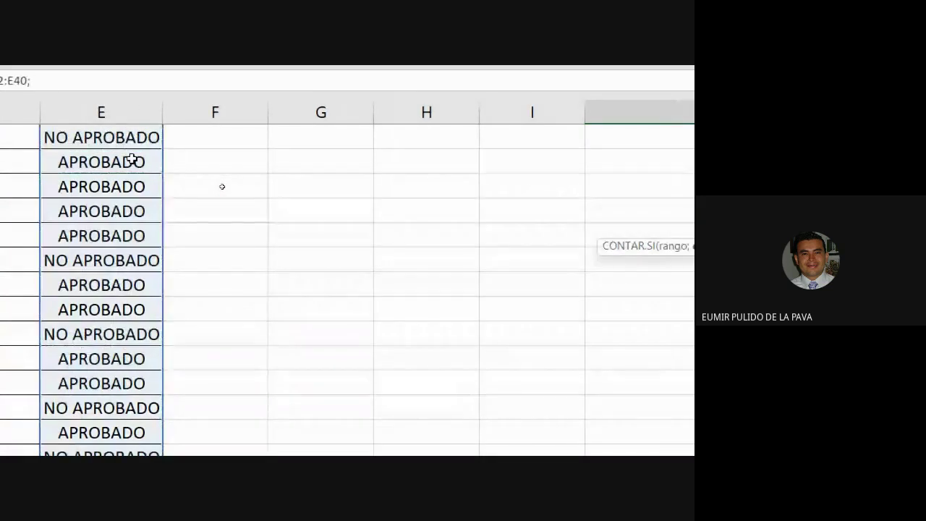
pyautogui.write('"aprobado")')
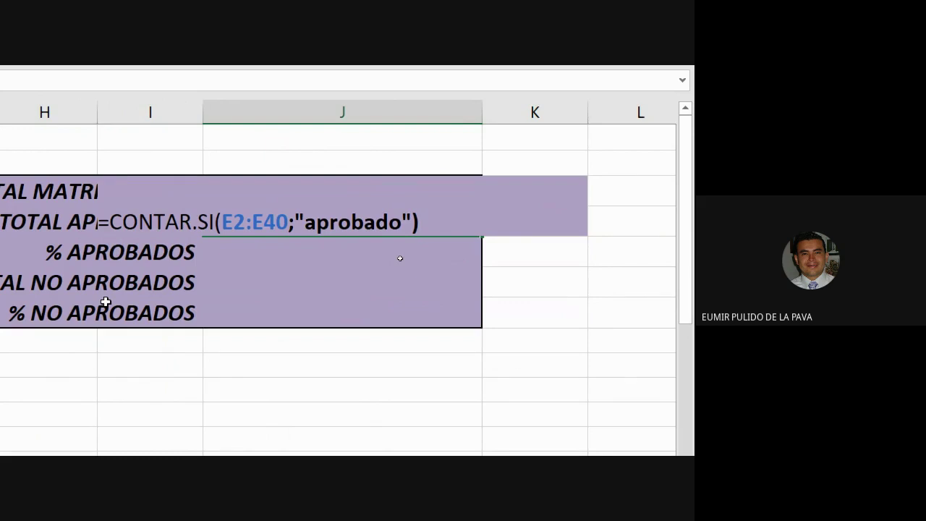
pyautogui.hscroll(-5, 105, 301)
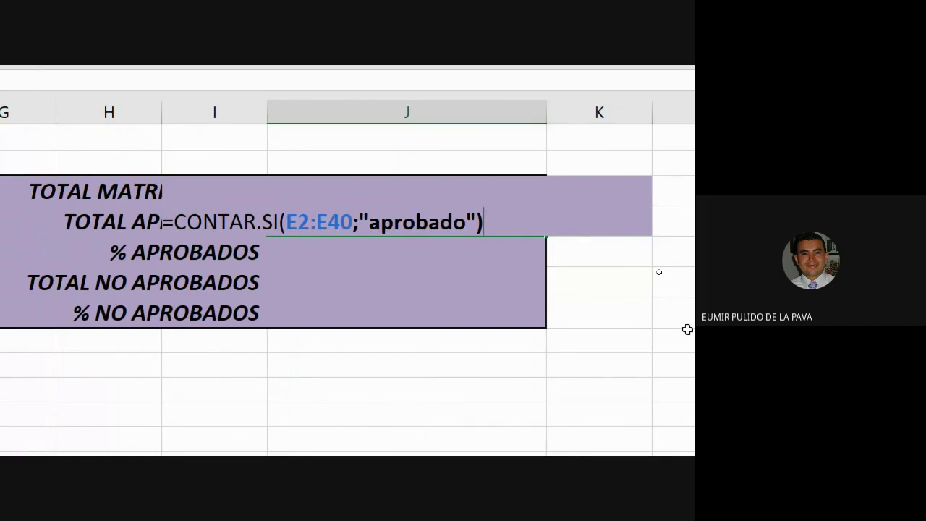
pyautogui.press('Return')
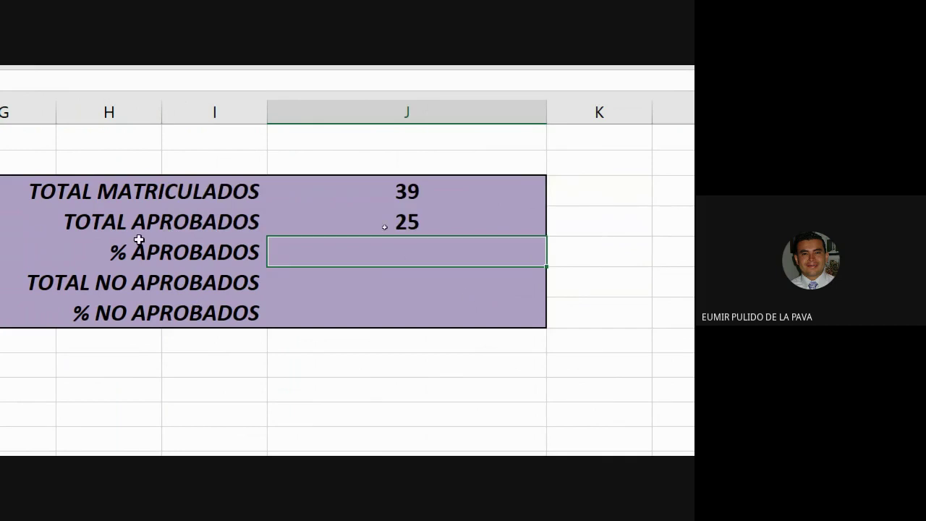
# - Calculate % APROBADOS in J5 by dividing the approved total by the enrolled total with =J4/J3
pyautogui.write('=')
pyautogui.press('Up')
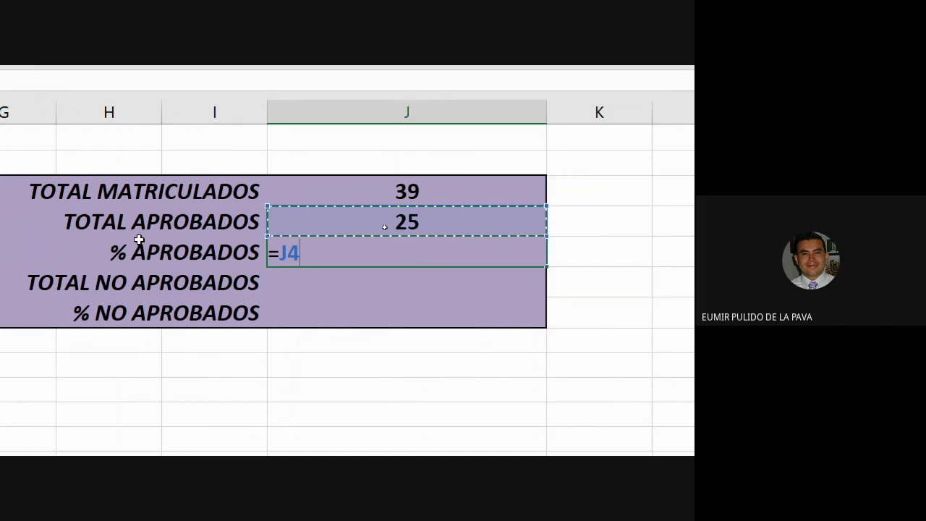
pyautogui.write('/')
pyautogui.press('Up')
pyautogui.press('Up')
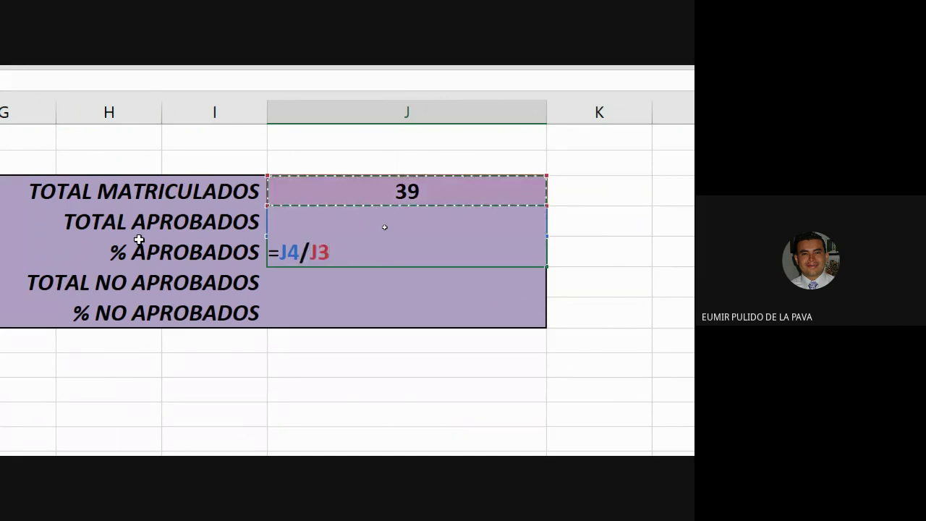
pyautogui.press('Return')
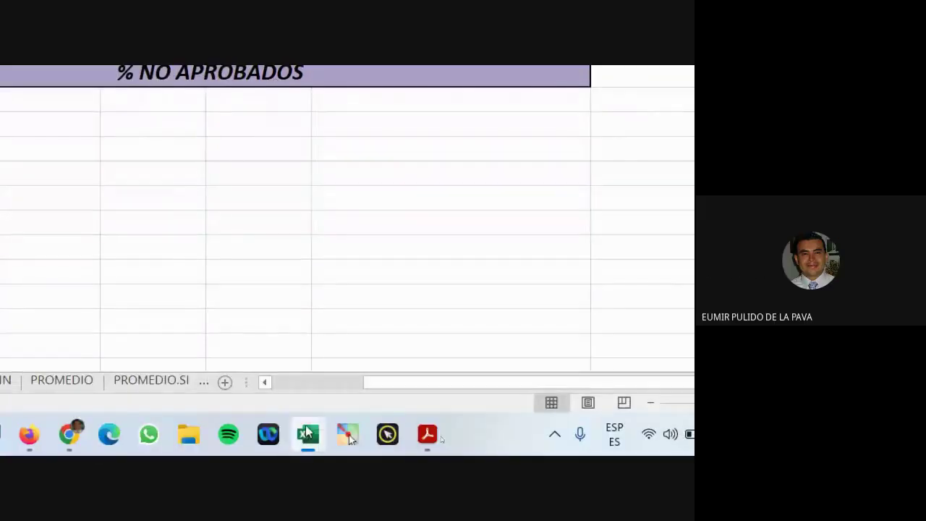
# - Reduce the Windows Magnifier zoom to 100%, switch to the Google Meet call to check it, and return to Excel
pyautogui.click(96, 442)
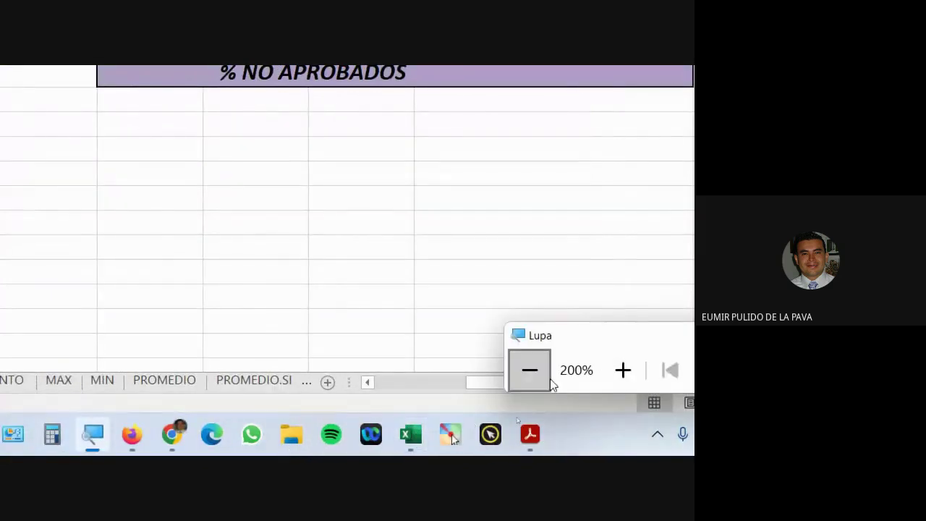
pyautogui.click(529, 369)
pyautogui.moveTo(328, 443)
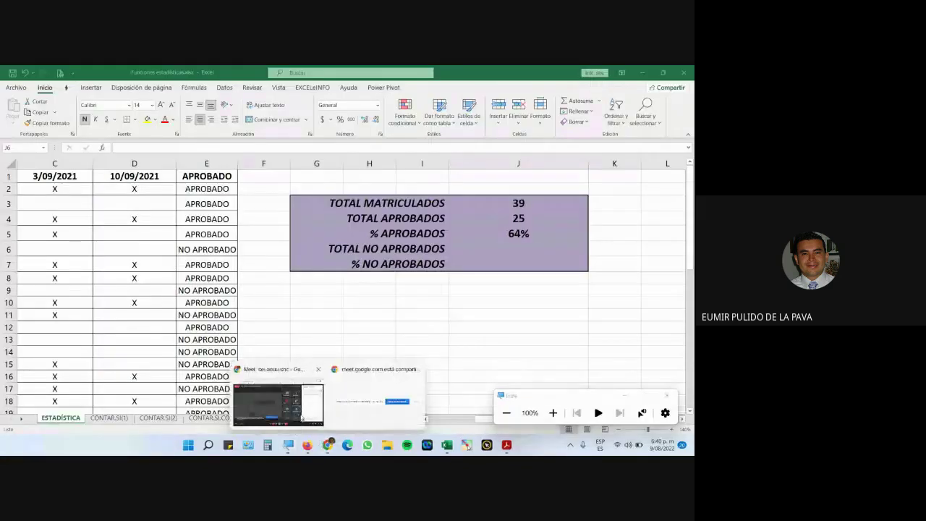
pyautogui.click(300, 414)
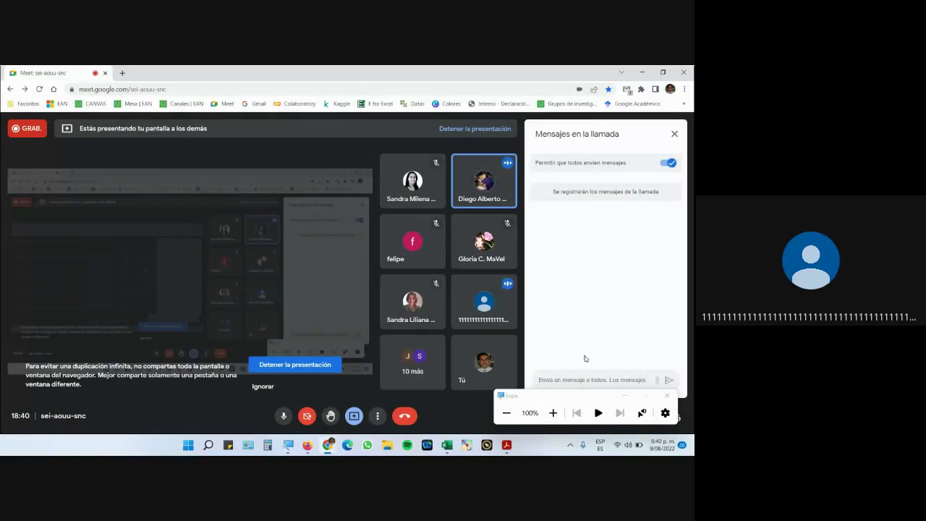
pyautogui.click(622, 388)
pyautogui.click(446, 444)
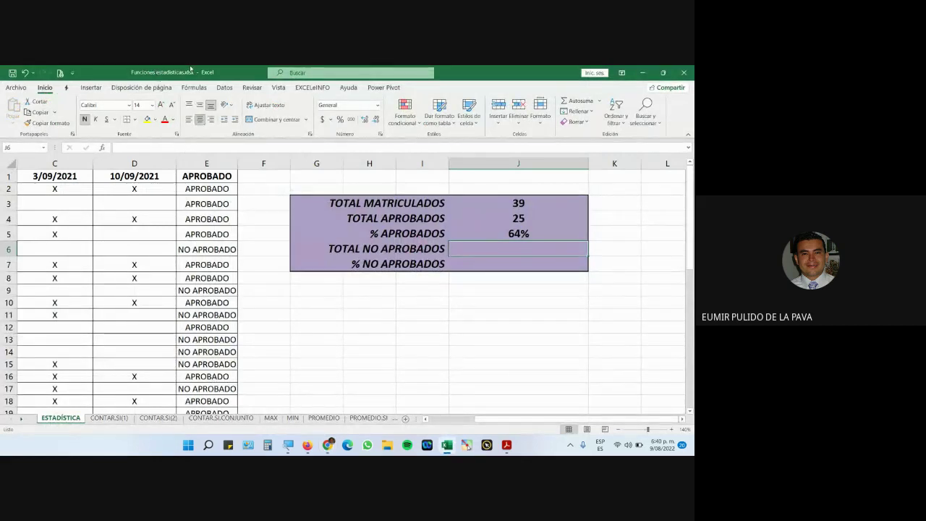
# - Review the TOTAL MATRICULADOS formula in J3 and the TOTAL APROBADOS formula in J4 without changing them
pyautogui.doubleClick(557, 205)
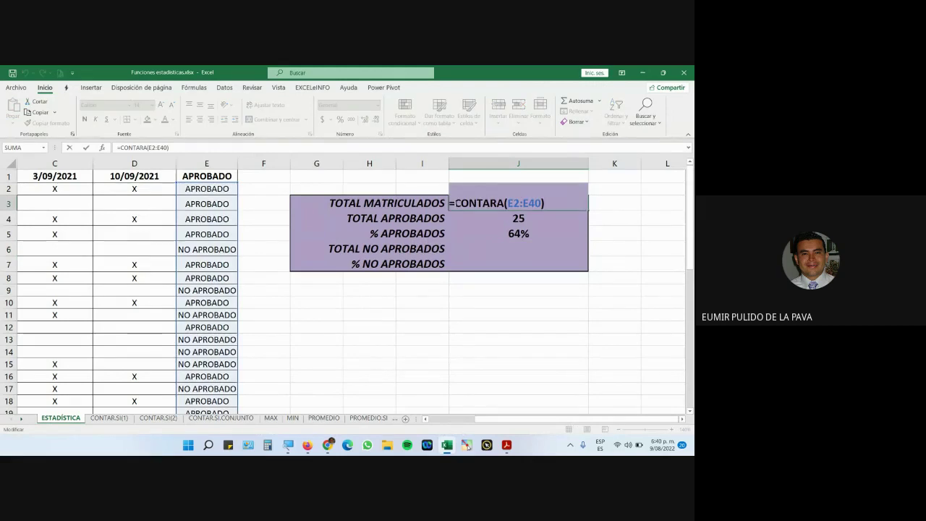
pyautogui.press('Escape')
pyautogui.doubleClick(450, 206)
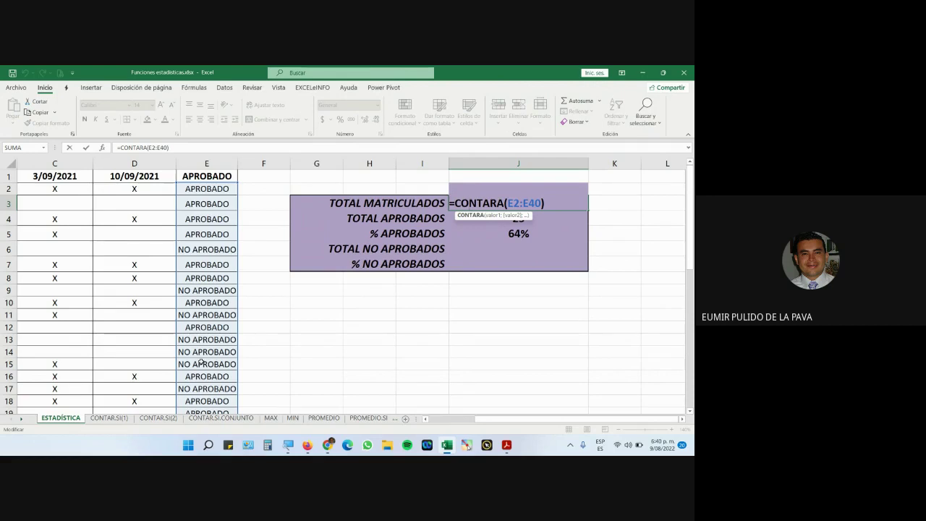
pyautogui.press('Return')
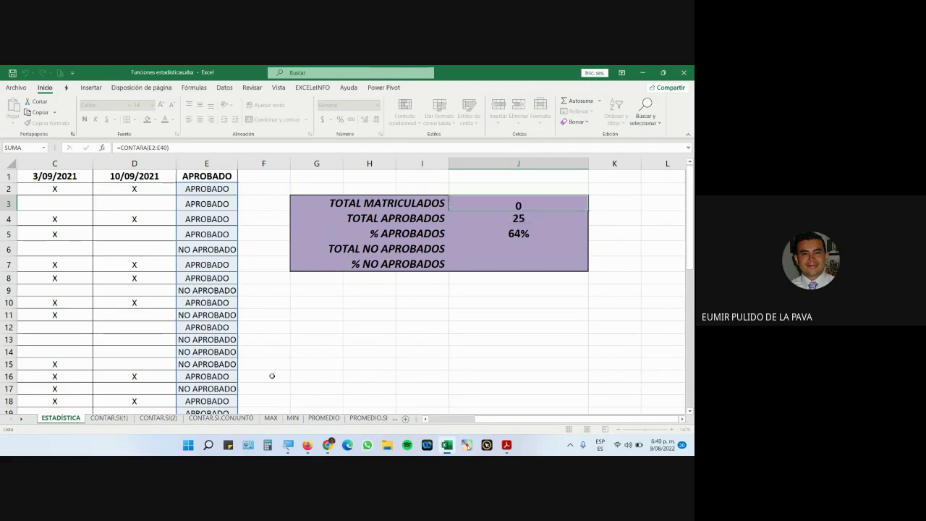
pyautogui.click(486, 206)
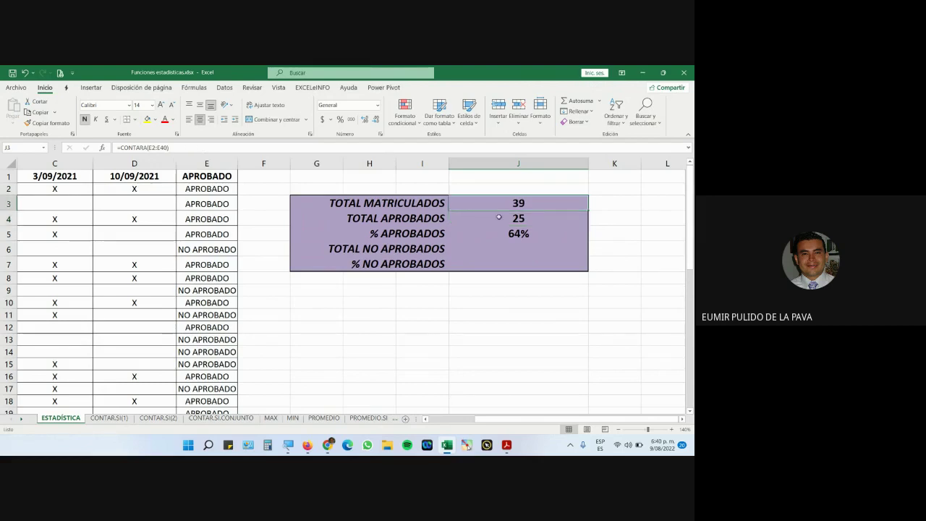
pyautogui.doubleClick(491, 217)
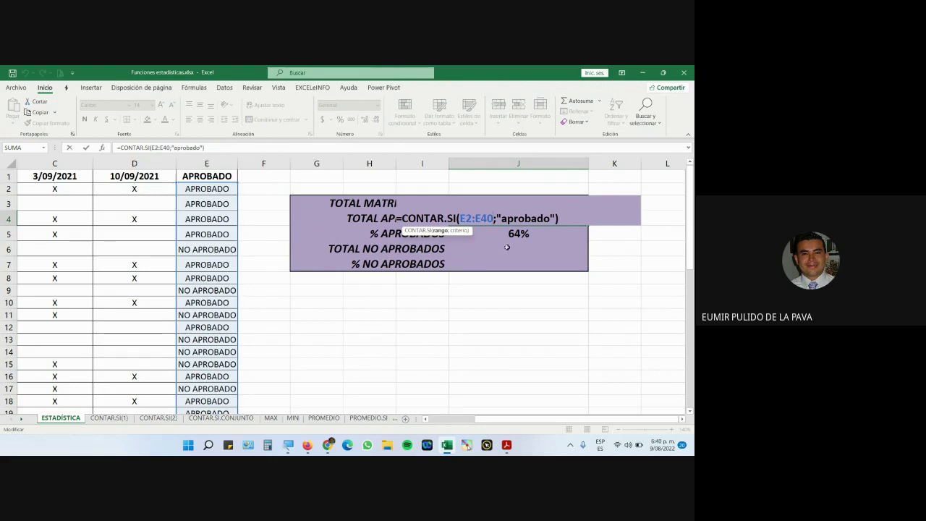
pyautogui.click(439, 231)
pyautogui.press('Return')
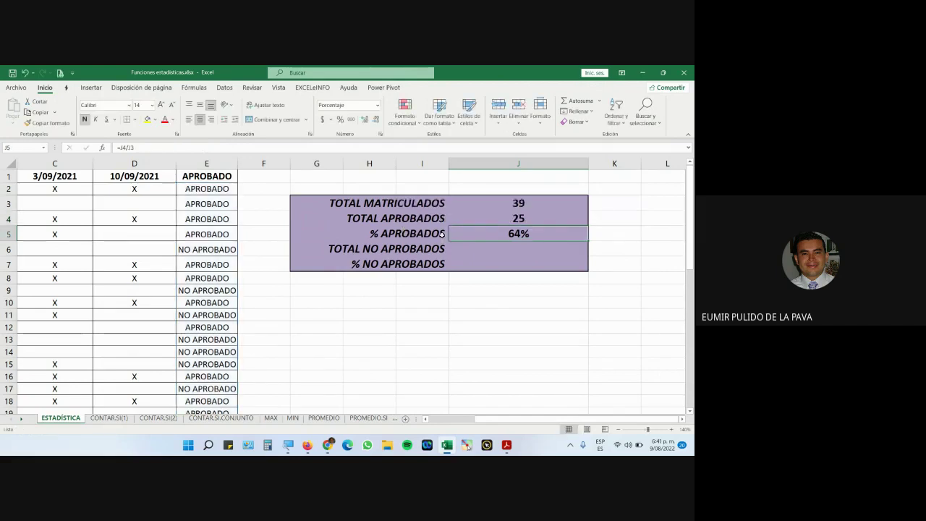
# - Review the % APROBADOS formula in J5 and the approved total in J4 that it references
pyautogui.doubleClick(495, 237)
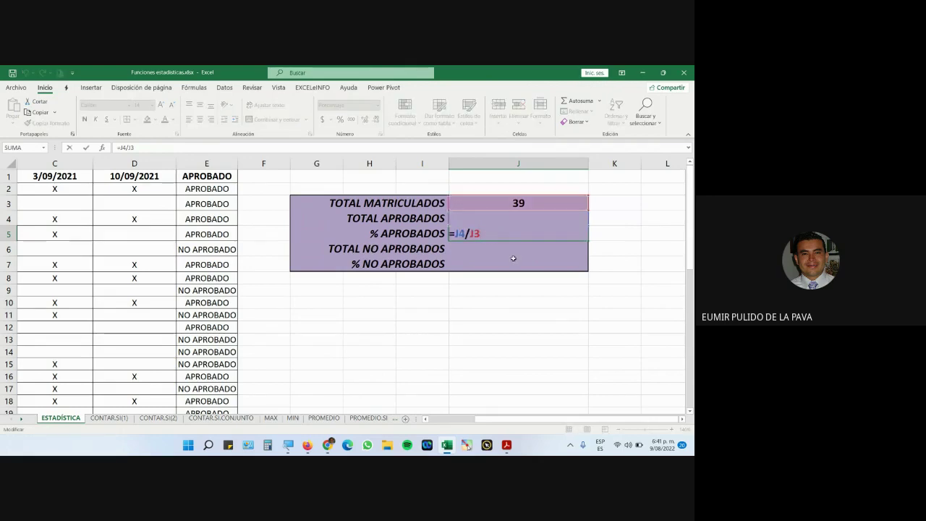
pyautogui.press('Escape')
pyautogui.click(524, 218)
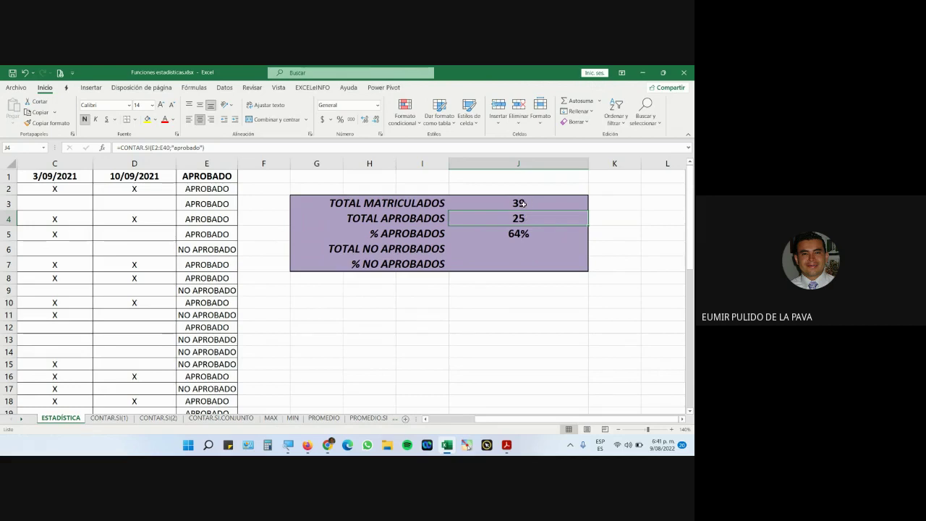
# - Apply the thousands number style to % APROBADOS in J5, then restore the percentage style
pyautogui.click(525, 230)
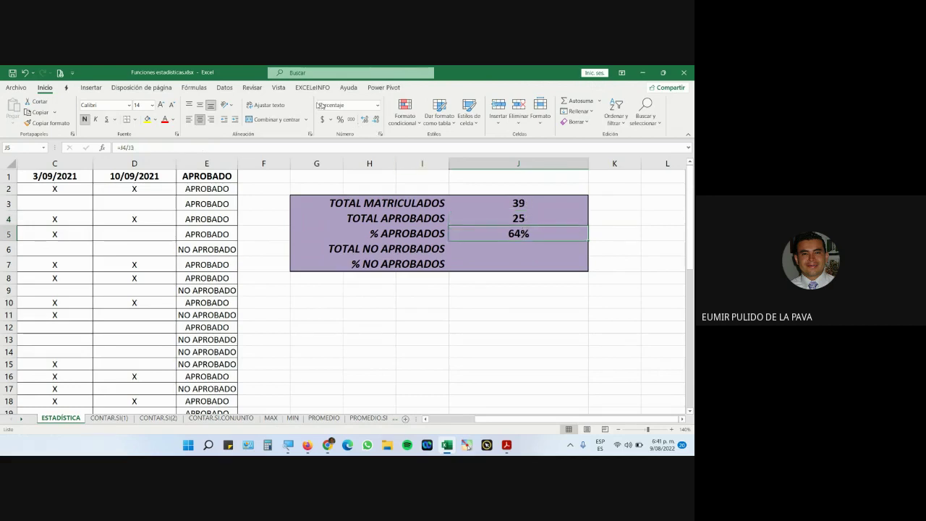
pyautogui.click(352, 121)
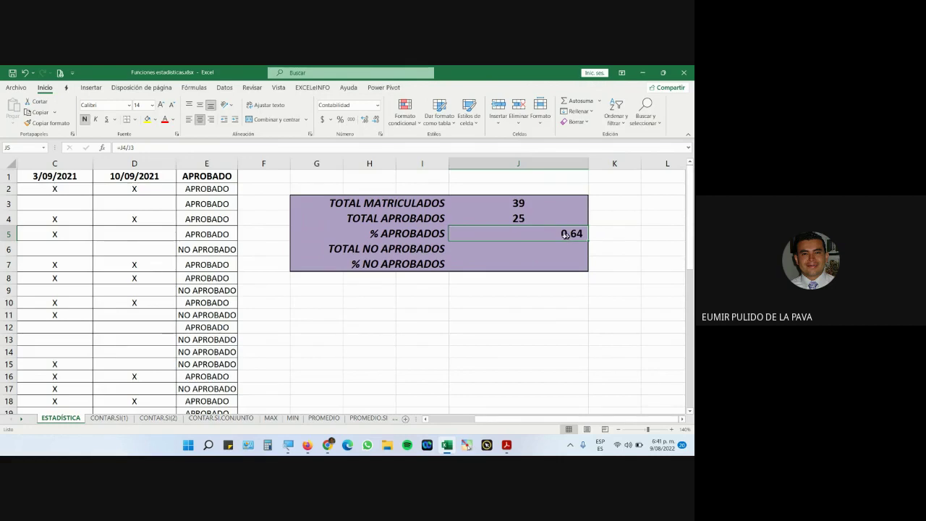
pyautogui.click(340, 119)
# - Calculate TOTAL NO APROBADOS in J6 with =CONTAR.SI(E2:E40;"no aprobado")
pyautogui.click(518, 248)
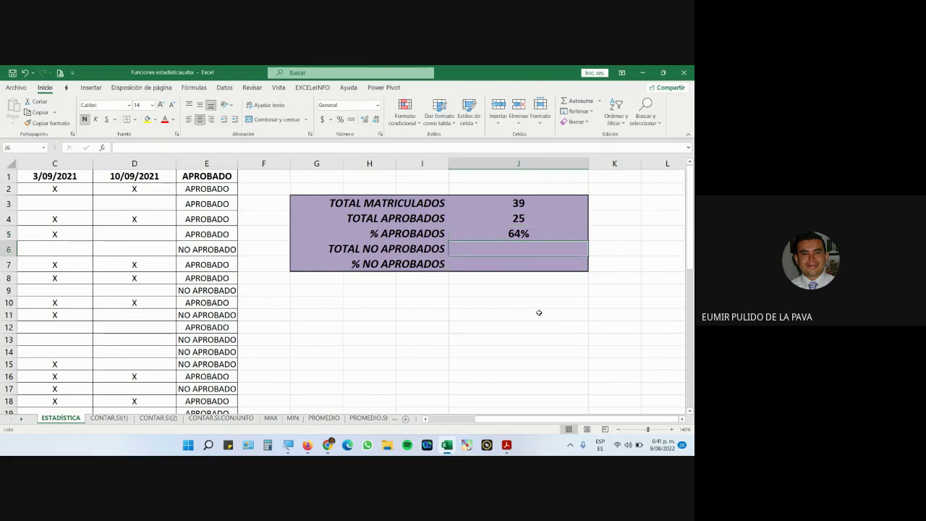
pyautogui.write('=contar.si')
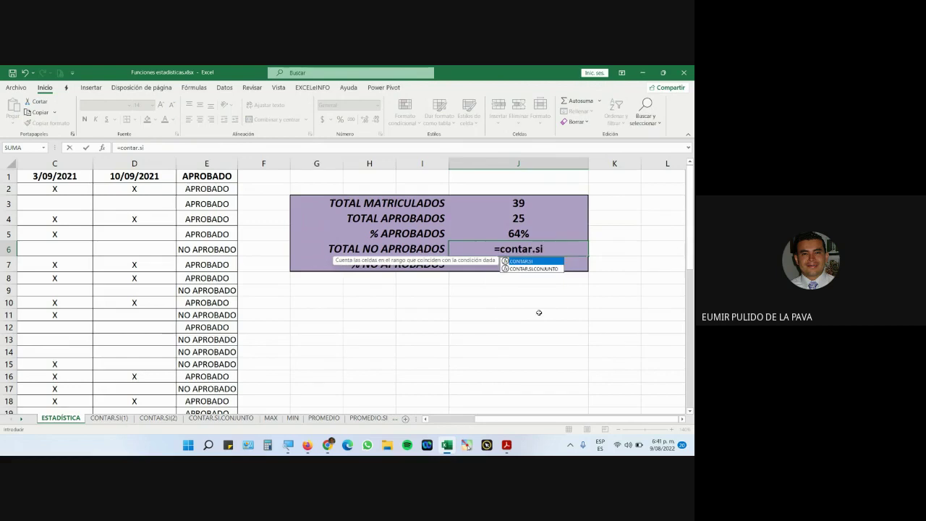
pyautogui.press('Tab')
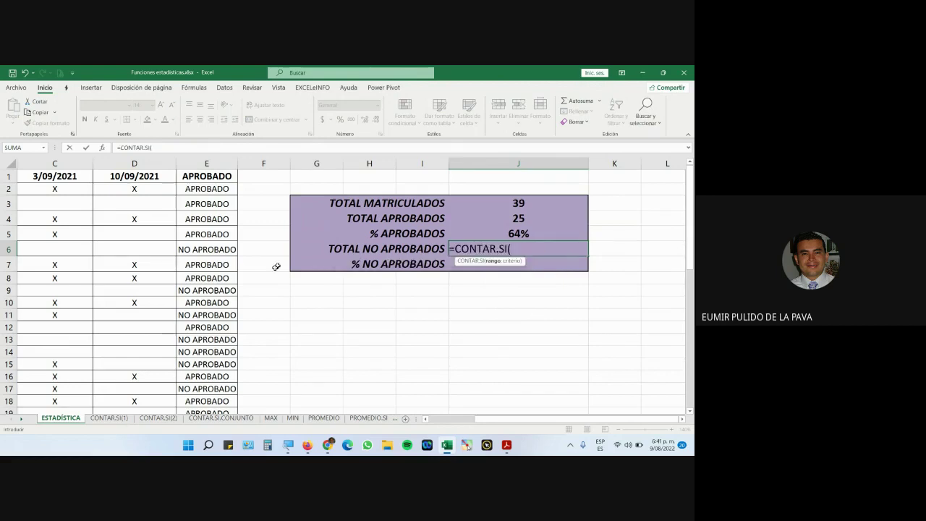
pyautogui.click(208, 189)
pyautogui.hotkey('ctrl', 'shift', 'Down')
pyautogui.write(';"no ap')
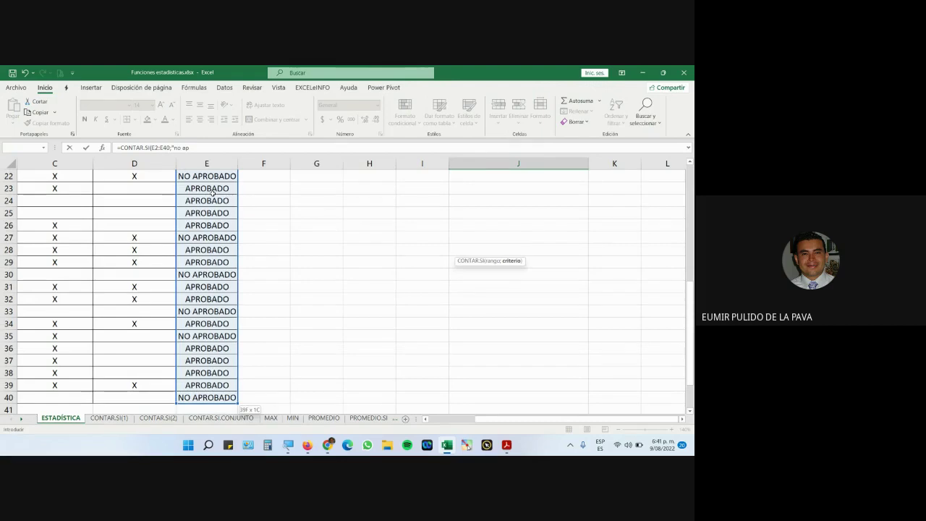
pyautogui.write('robado")')
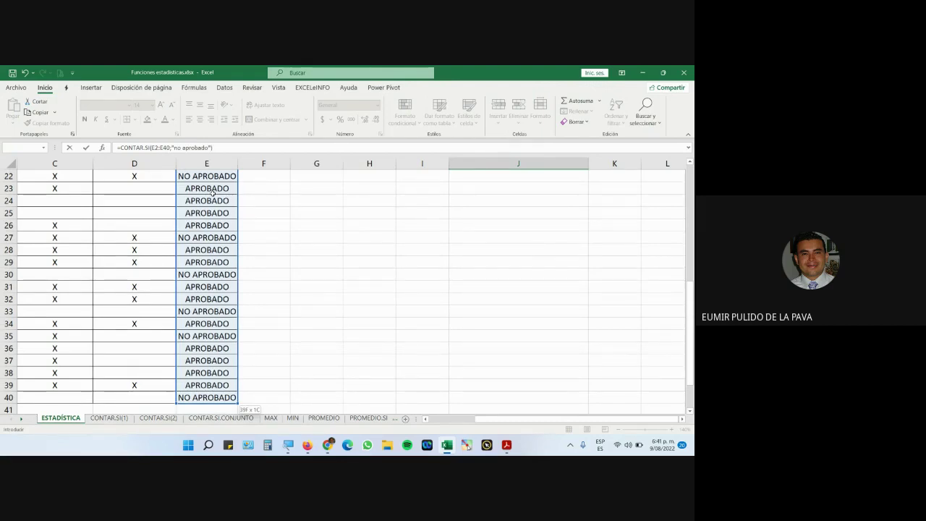
pyautogui.scroll(7, 211, 191)
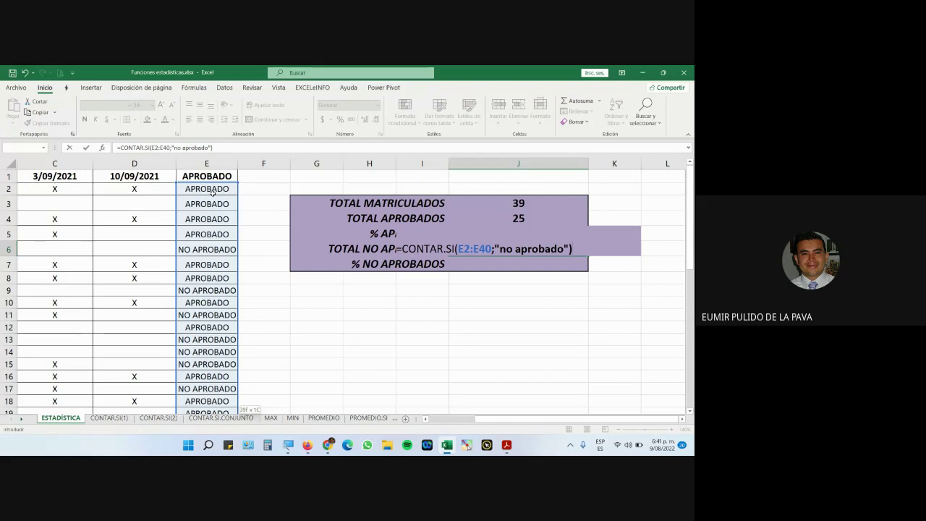
pyautogui.hotkey('ctrl', 'Return')
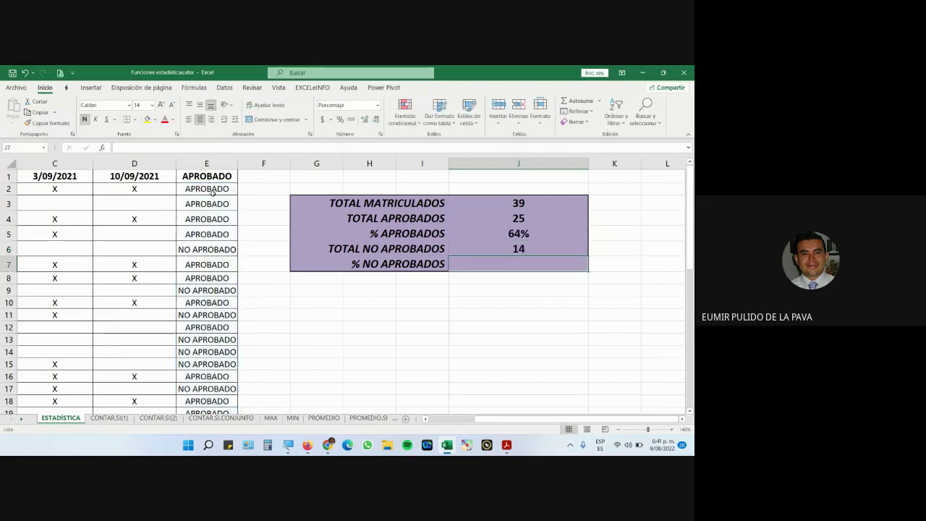
# - Calculate % NO APROBADOS in J7 with =J6/J3
pyautogui.write('=')
pyautogui.press('Up')
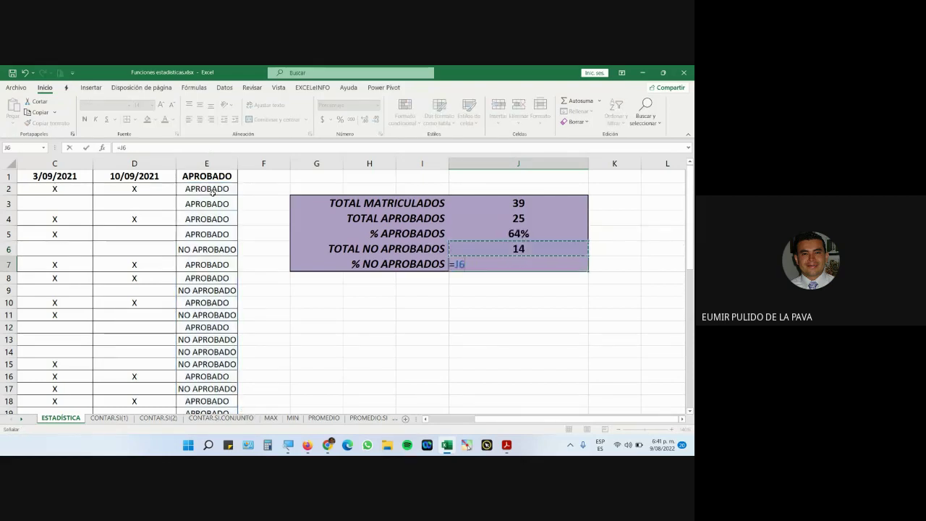
pyautogui.write('/')
pyautogui.press('Up')
pyautogui.press('Up')
pyautogui.press('Up')
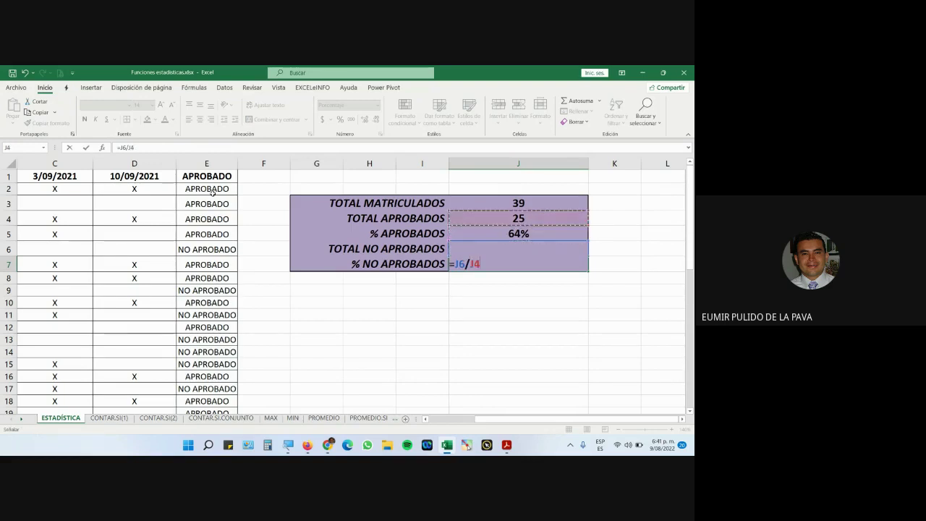
pyautogui.press('Return')
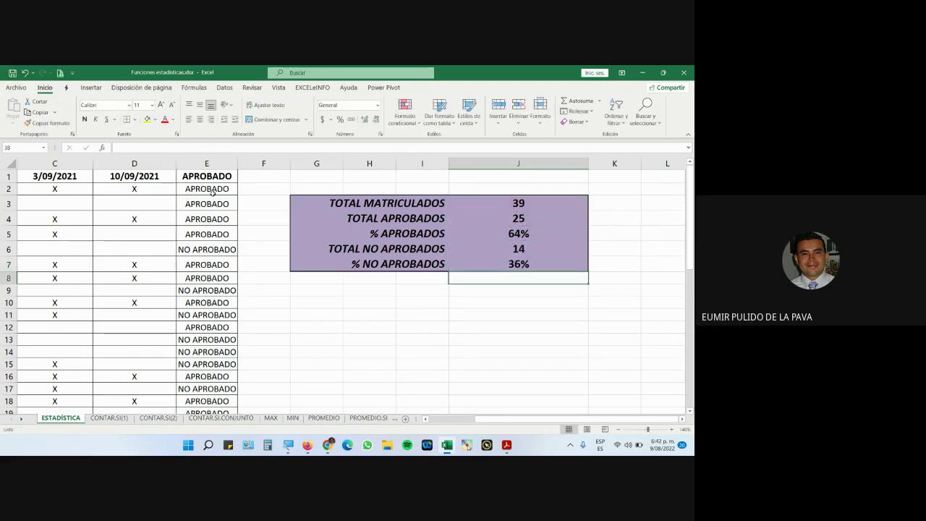
# - Check the combined sum of both percentages in J5 and J7, and of both totals in J4 and J6
pyautogui.click(519, 238)
pyautogui.keyDown('ctrl'); pyautogui.click(519, 264); pyautogui.keyUp('ctrl')
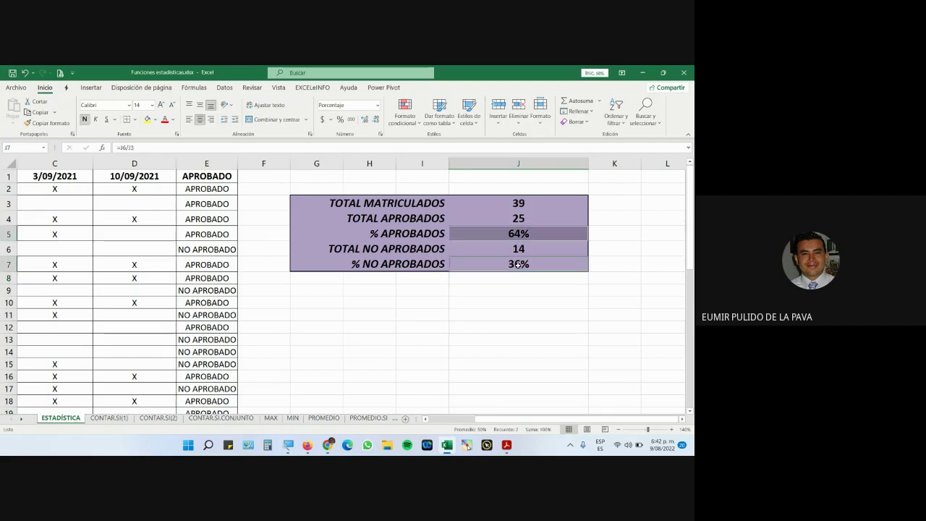
pyautogui.click(527, 217)
pyautogui.keyDown('ctrl'); pyautogui.click(525, 249); pyautogui.keyUp('ctrl')
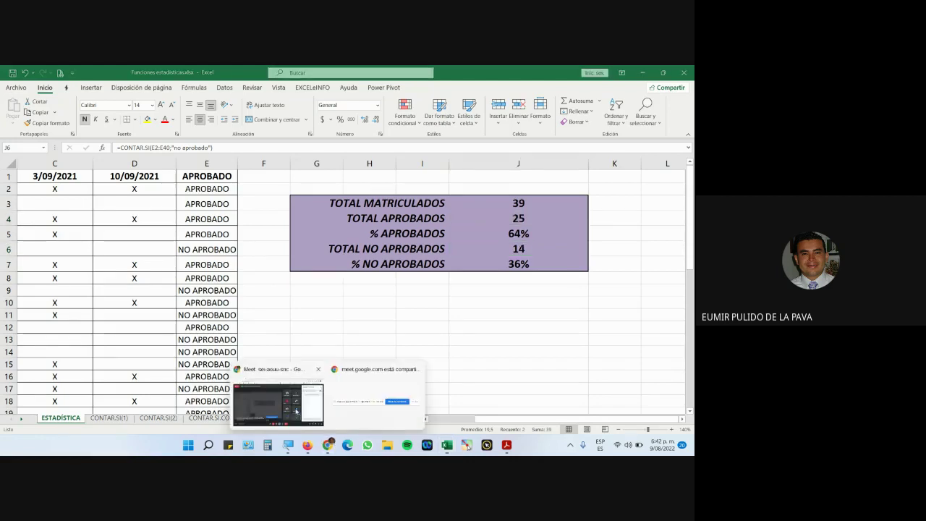
pyautogui.click(330, 444)
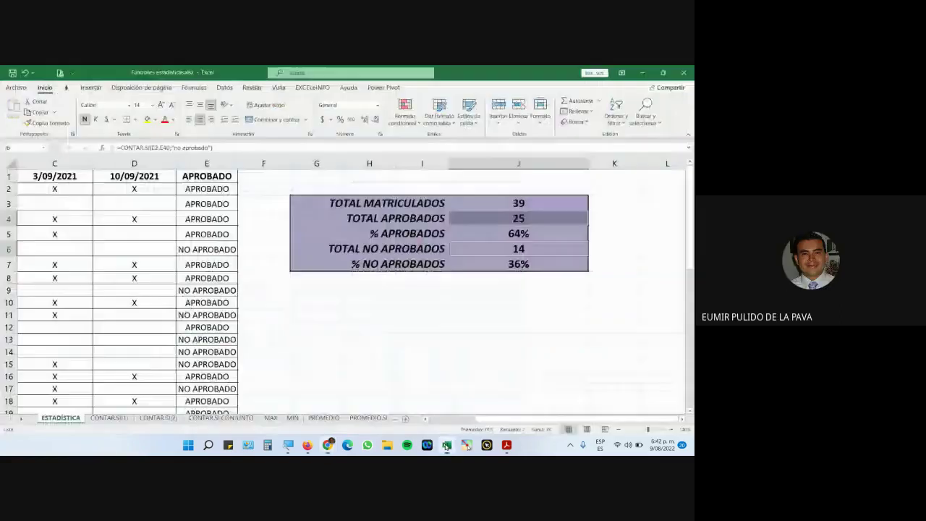
pyautogui.click(446, 445)
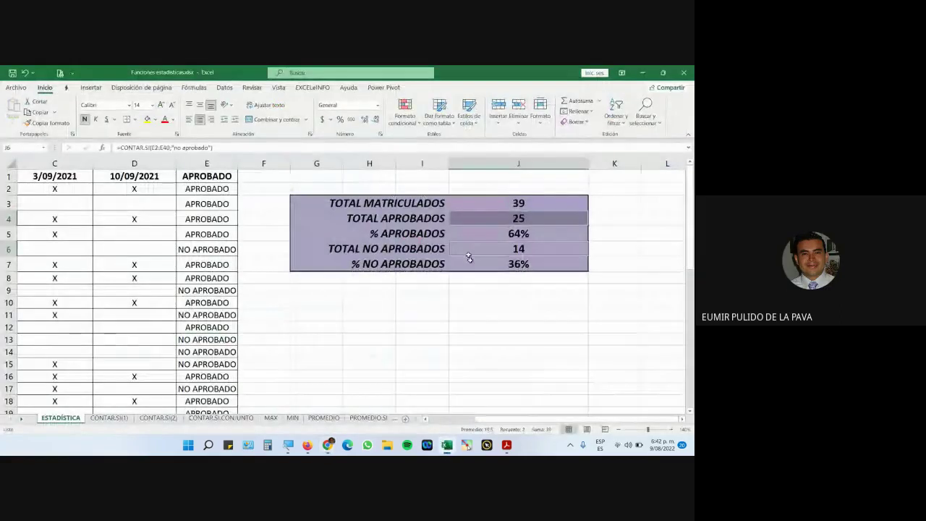
# - Magnify the TOTAL APROBADOS formula in J4 and examine its CONTAR.SI function, range E2:E40 and criterion
pyautogui.click(483, 218)
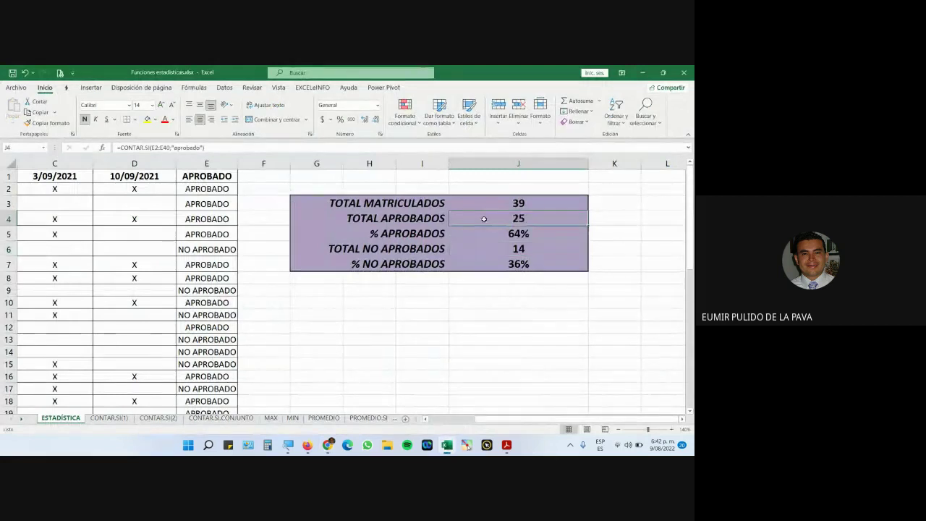
pyautogui.doubleClick(489, 218)
pyautogui.press('super+plus')
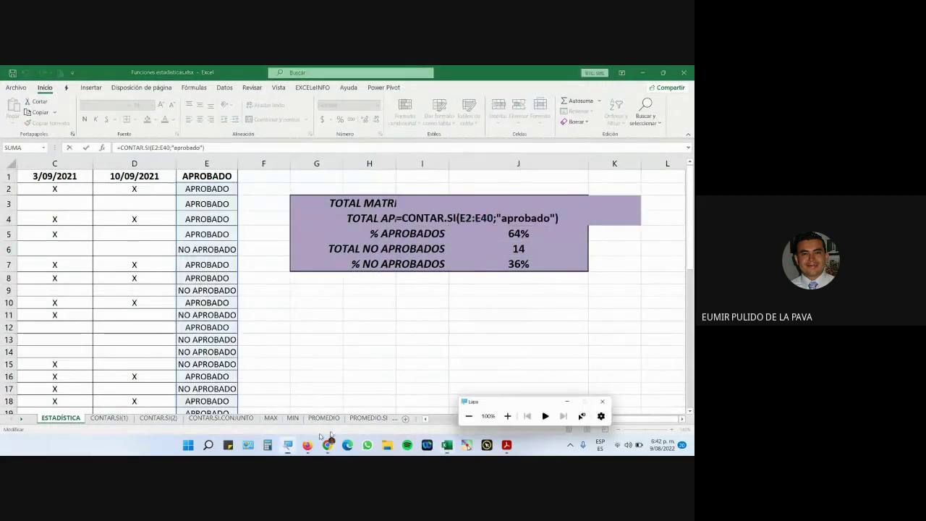
pyautogui.click(552, 412)
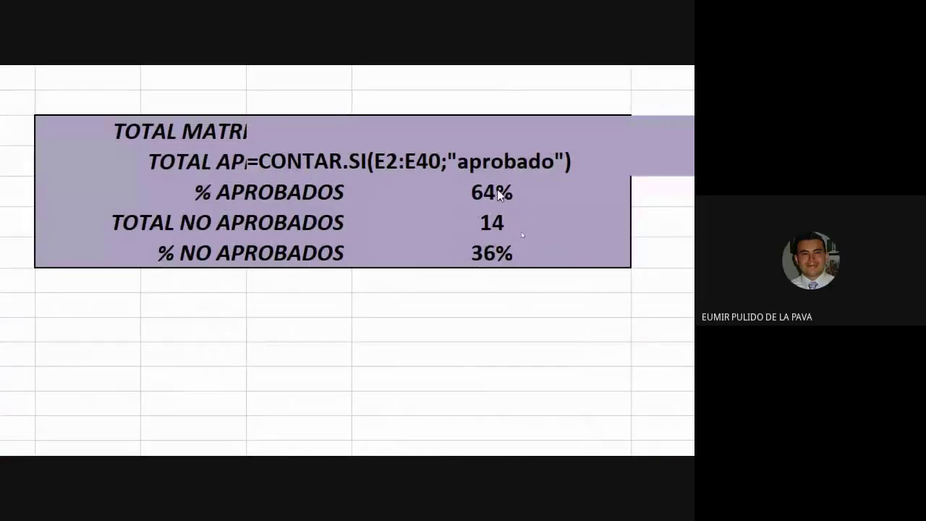
pyautogui.click(504, 161)
pyautogui.moveTo(373, 162); pyautogui.dragTo(443, 163)
pyautogui.moveTo(247, 162); pyautogui.dragTo(462, 190)
pyautogui.moveTo(374, 162); pyautogui.dragTo(565, 162)
# - Compare the "aprobado" criterion in J4 with the entries in column E, leaving the formula as it was
pyautogui.click(555, 162)
pyautogui.write('s')
pyautogui.press('BackSpace')
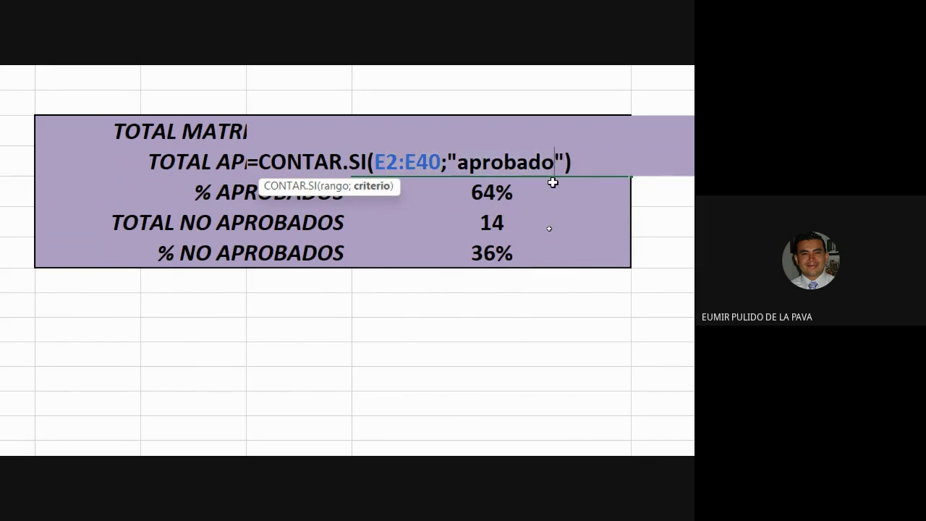
pyautogui.hscroll(-5, 555, 184)
pyautogui.hscroll(-1, 434, 105)
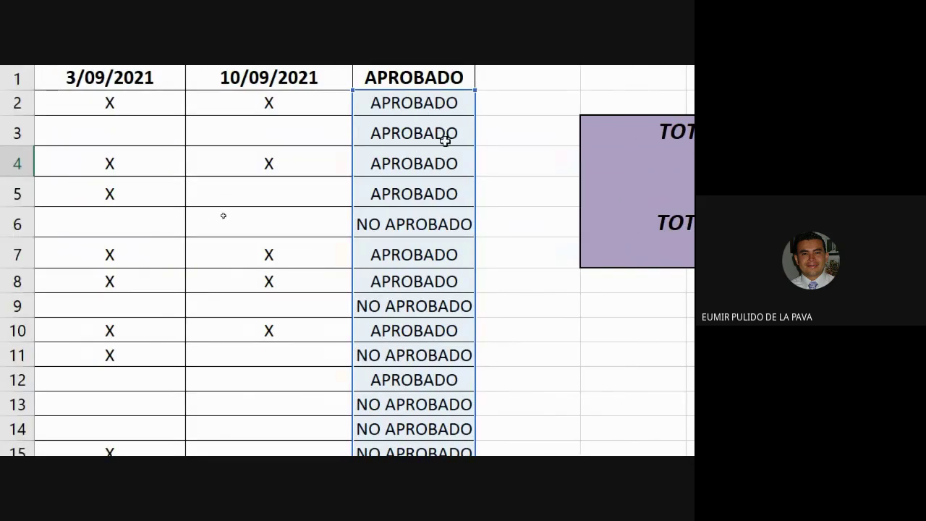
pyautogui.hscroll(6, 641, 155)
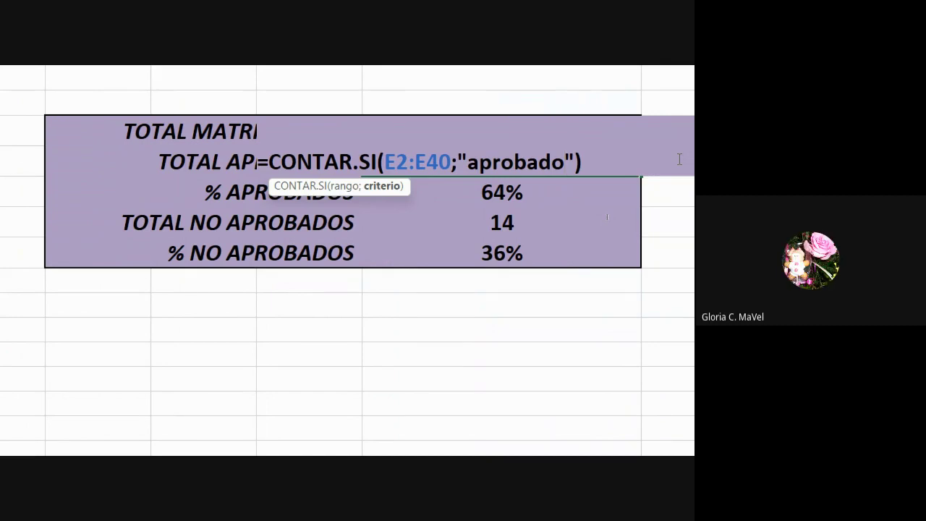
pyautogui.press('Return')
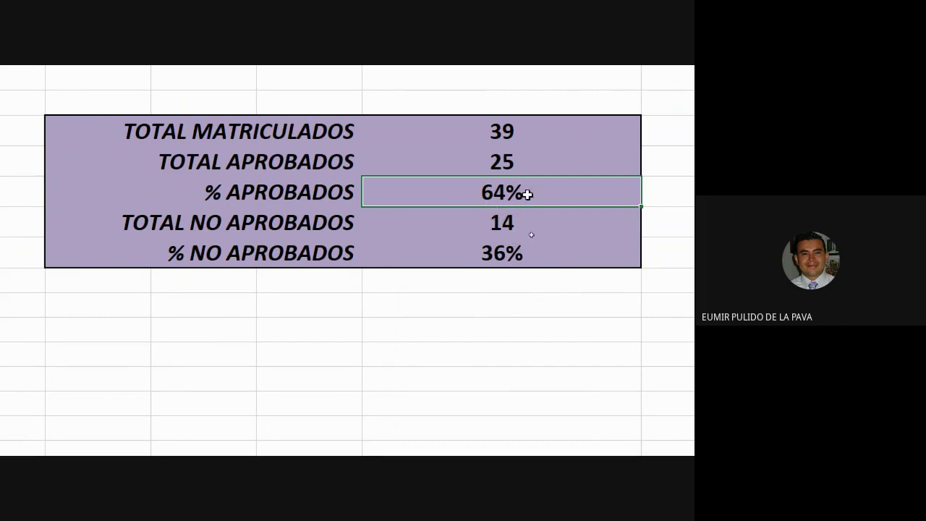
# - Review the formulas for % APROBADOS in J5, TOTAL NO APROBADOS in J6 and % NO APROBADOS in J7
pyautogui.doubleClick(498, 189)
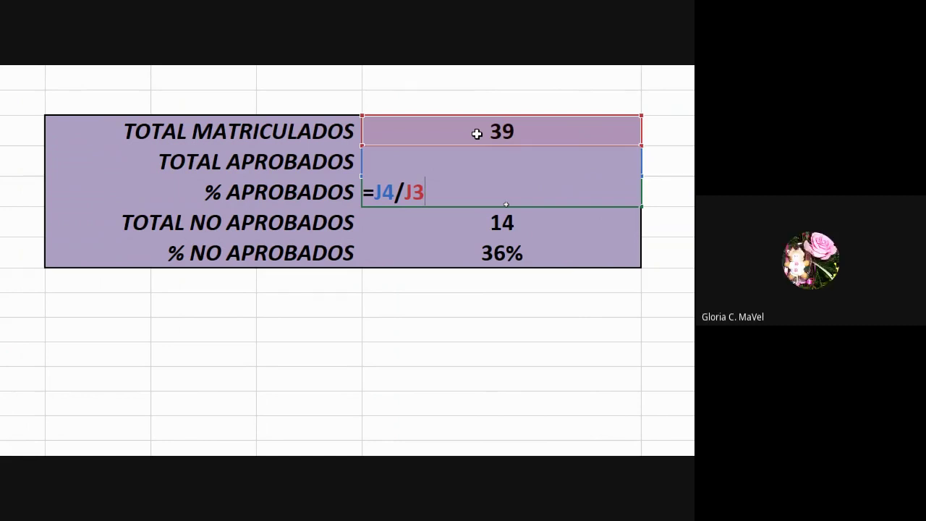
pyautogui.press('Return')
pyautogui.press('F2')
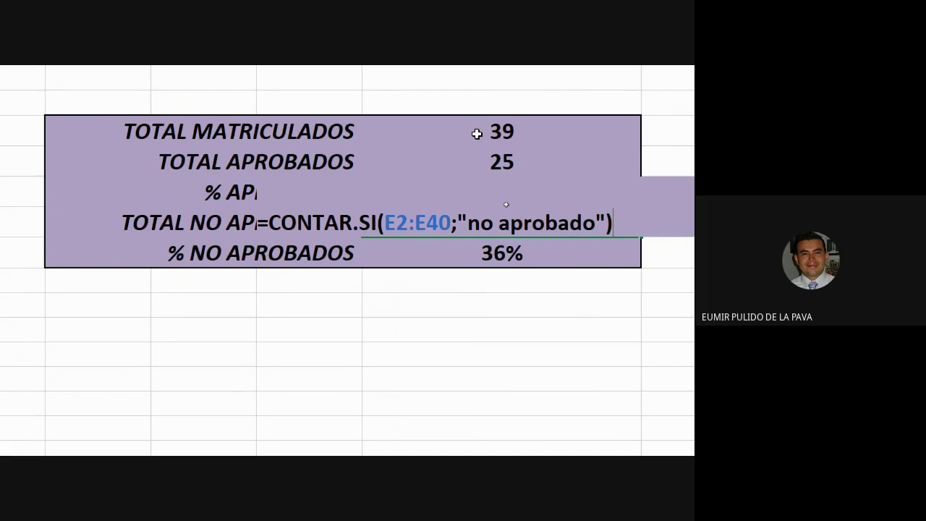
pyautogui.press('Return')
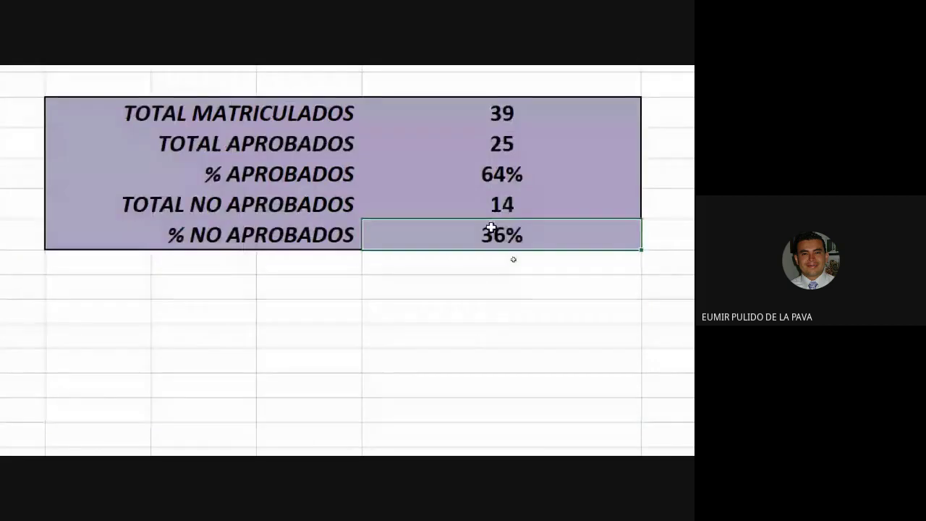
pyautogui.doubleClick(483, 236)
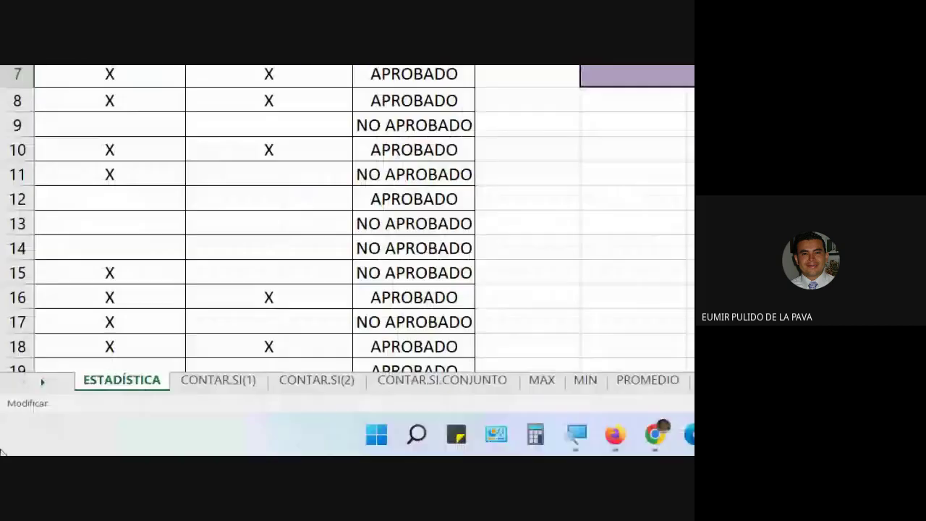
# - Look over the exercises on the CONTAR.SI(1) and CONTAR.SI(2) sheets and compare their questions
pyautogui.click(214, 382)
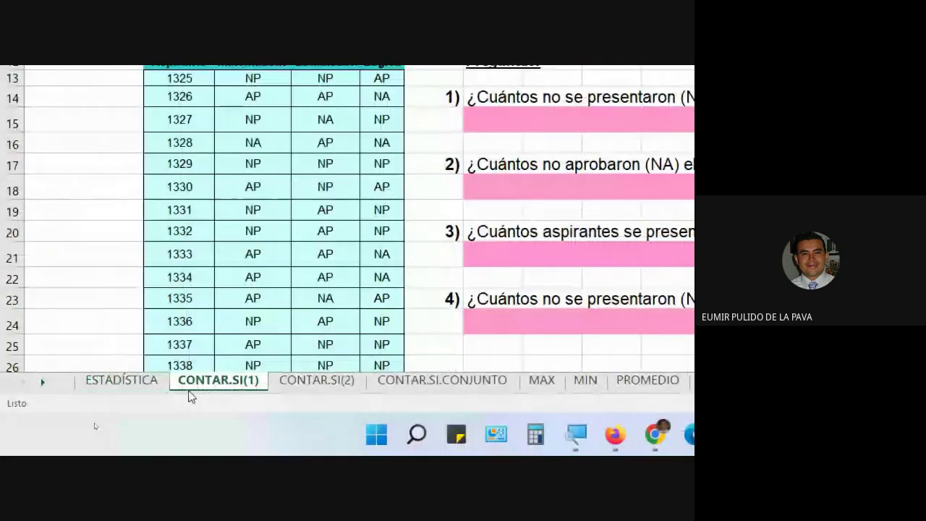
pyautogui.click(313, 381)
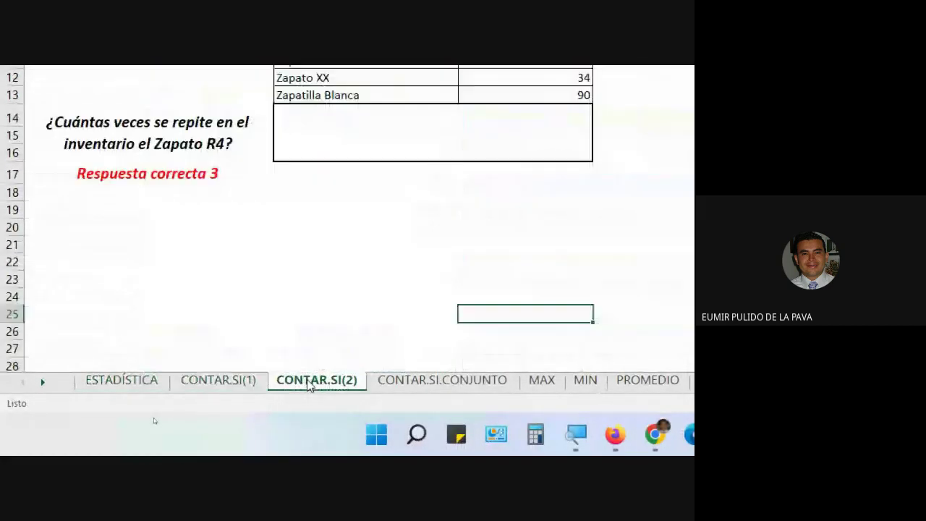
pyautogui.click(233, 390)
pyautogui.click(285, 389)
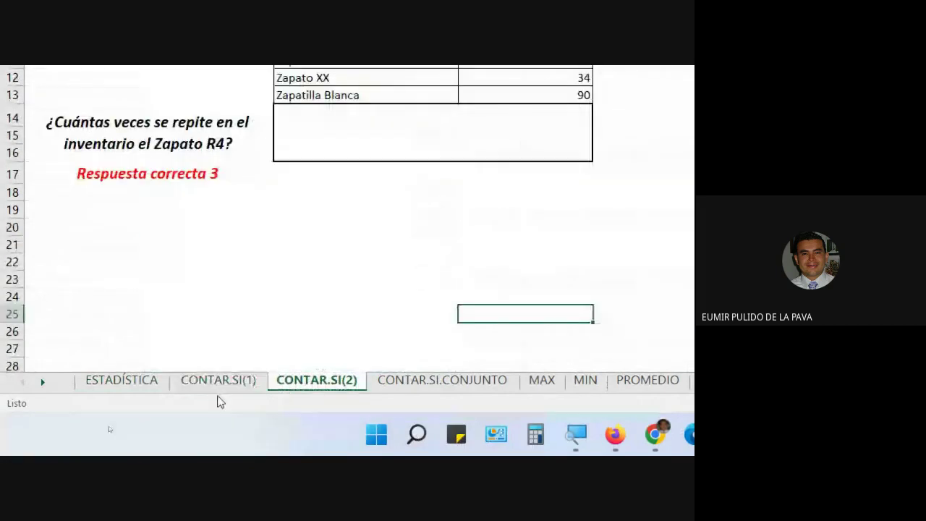
pyautogui.click(226, 388)
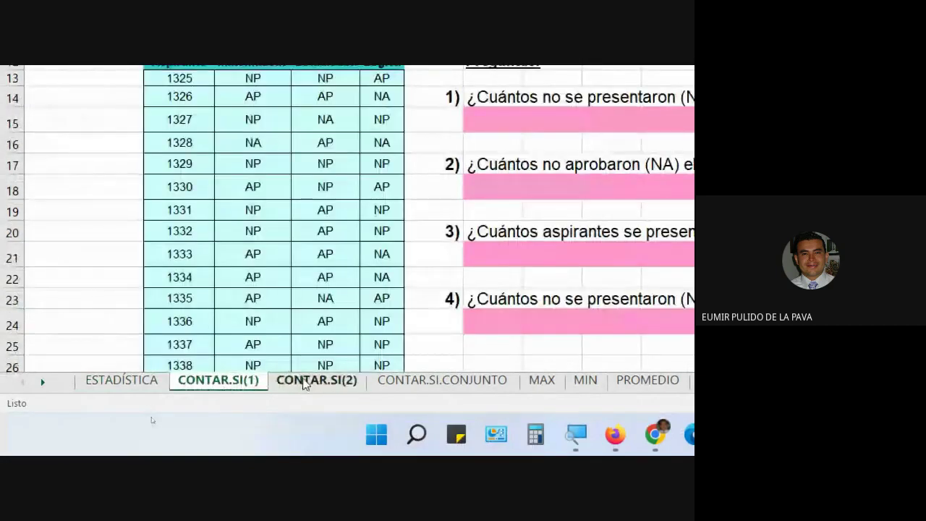
pyautogui.click(303, 385)
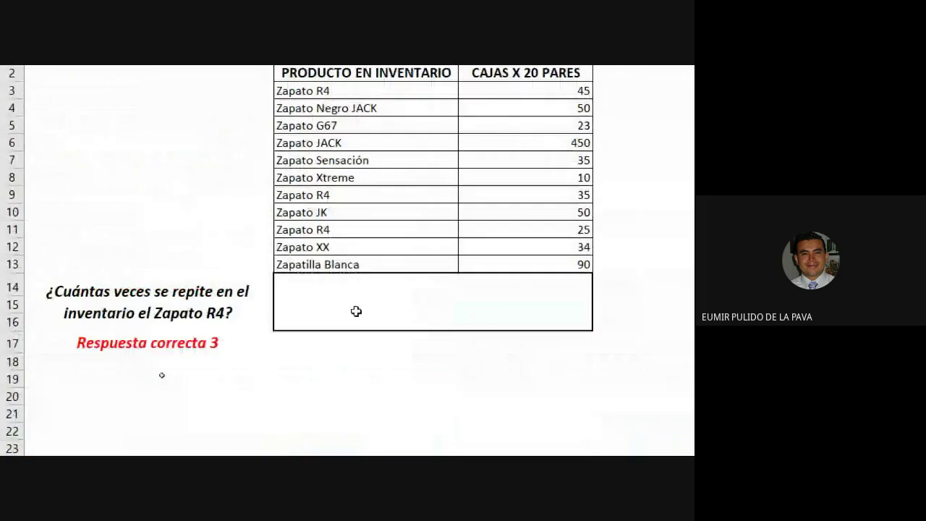
pyautogui.click(246, 382)
pyautogui.click(297, 385)
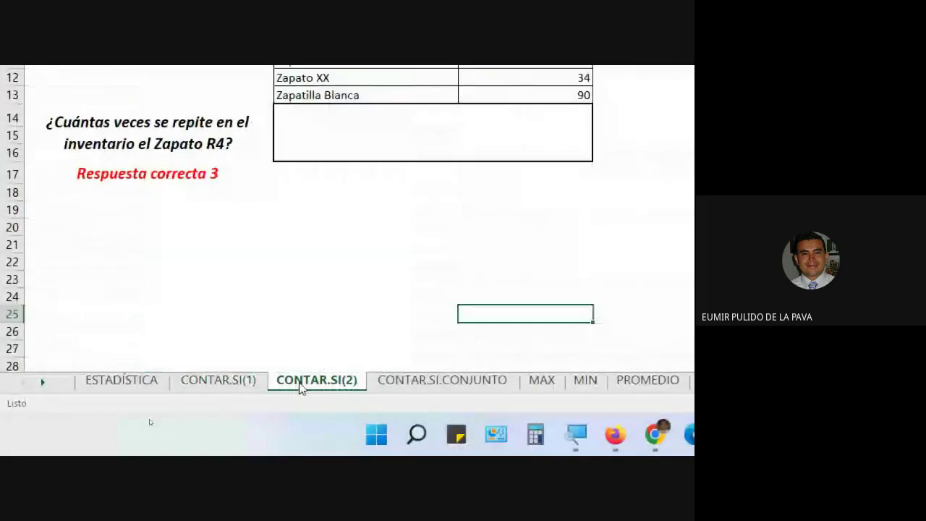
# - Examine the Zapato XX question on the CONTAR.SI.CONJUNTO sheet and its product and zone columns, comparing it with the earlier sheets
pyautogui.click(413, 384)
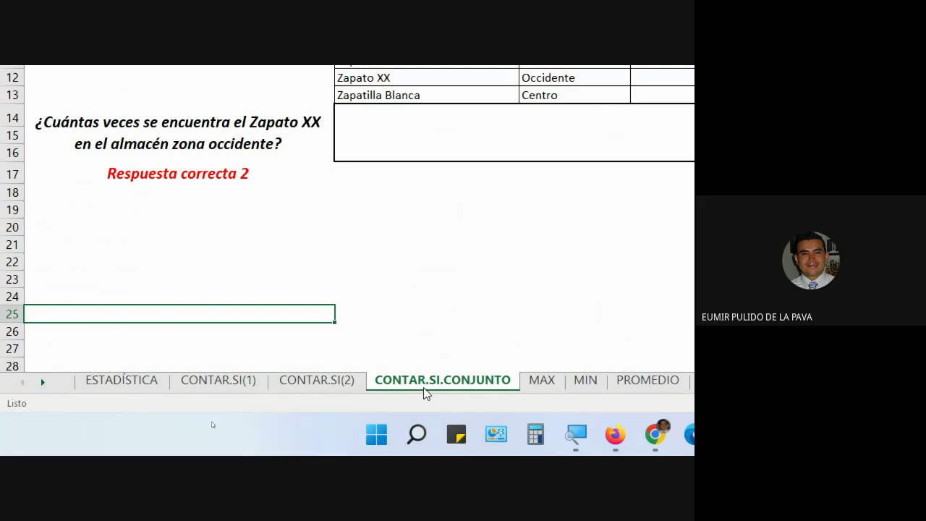
pyautogui.scroll(3, 217, 201)
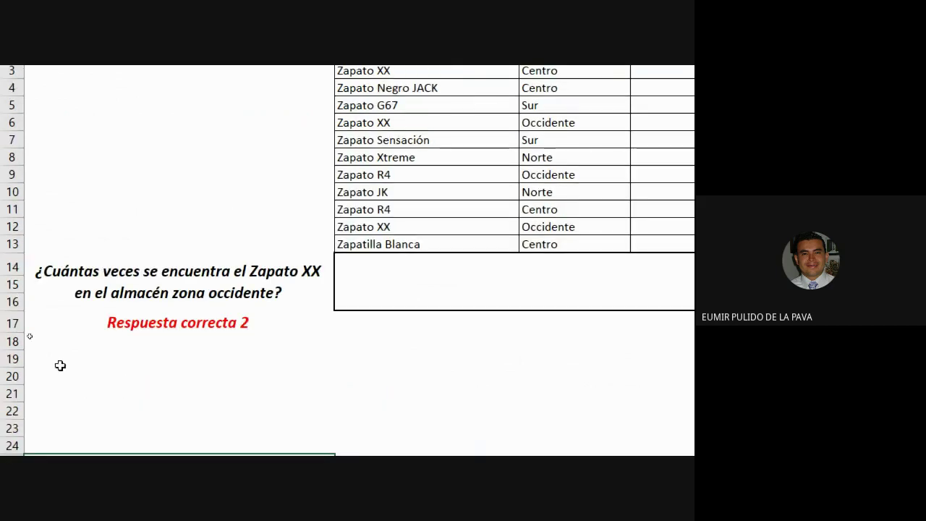
pyautogui.click(181, 286)
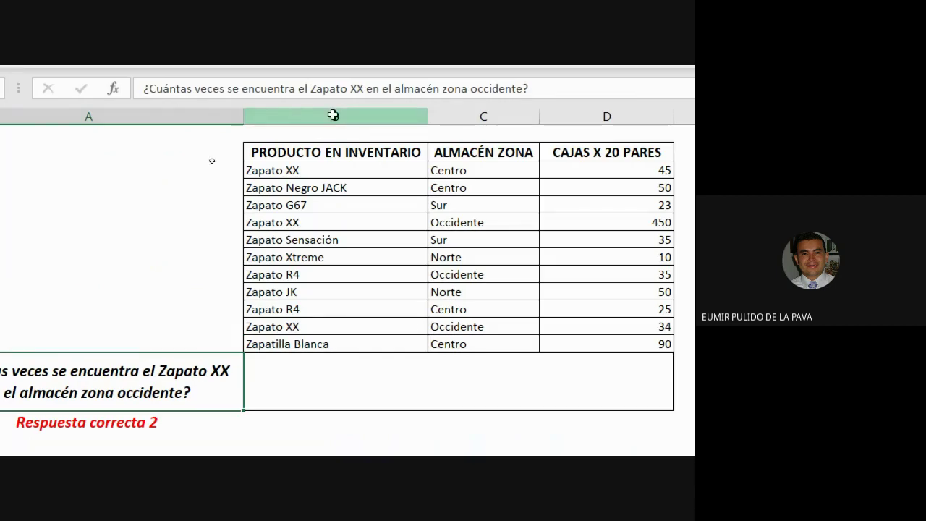
pyautogui.click(332, 115)
pyautogui.keyDown('ctrl'); pyautogui.click(479, 108); pyautogui.keyUp('ctrl')
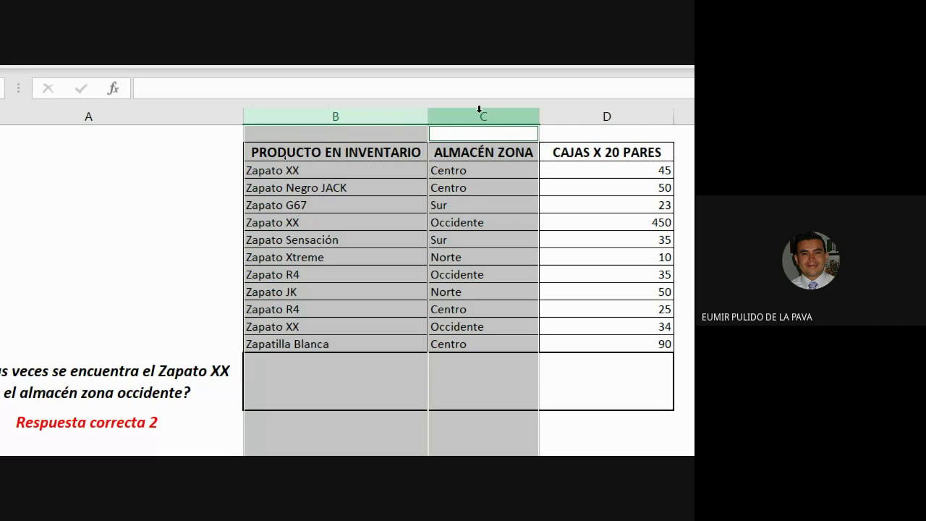
pyautogui.click(394, 113)
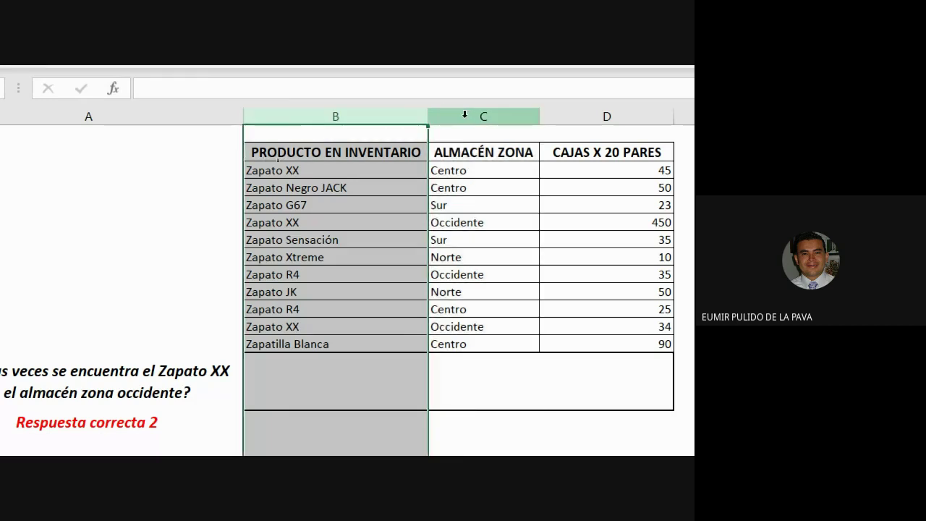
pyautogui.click(462, 116)
pyautogui.click(134, 382)
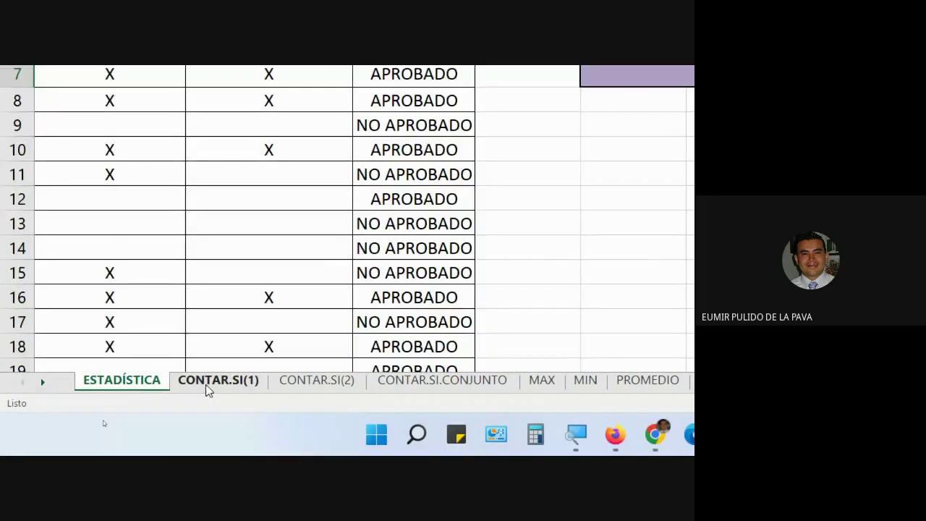
pyautogui.click(207, 387)
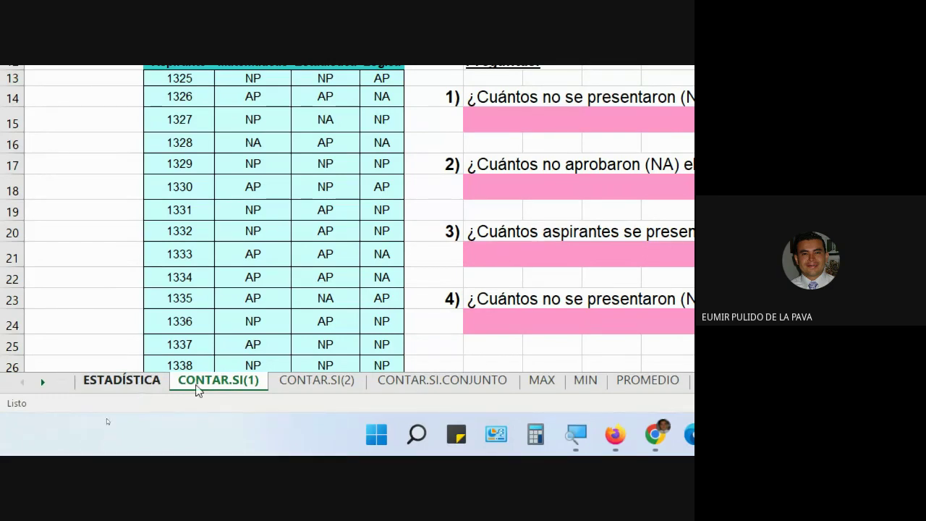
# - In B14 on the CONTAR.SI.CONJUNTO sheet, start a CONTAR.SI.CONJUNTO formula with range C3:C13 and criterion "occidente"
pyautogui.click(468, 380)
pyautogui.click(193, 248)
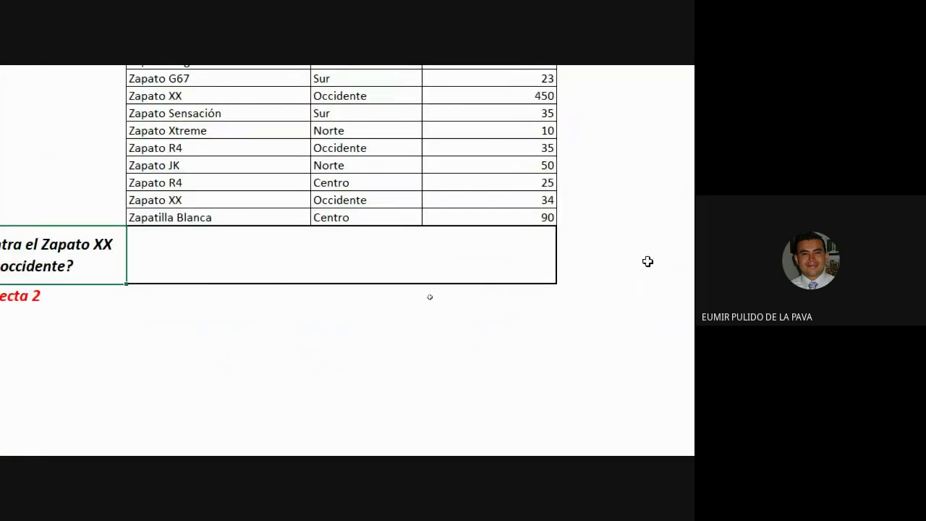
pyautogui.click(367, 269)
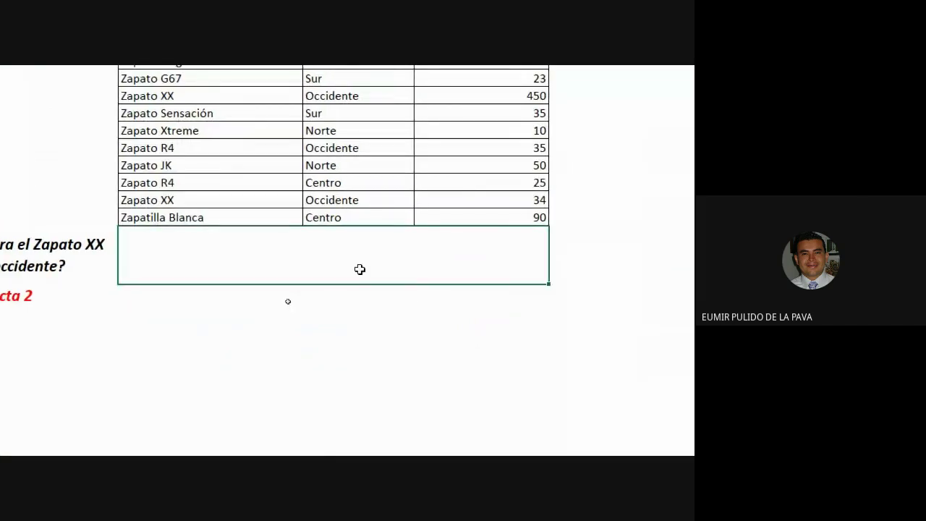
pyautogui.write('=con')
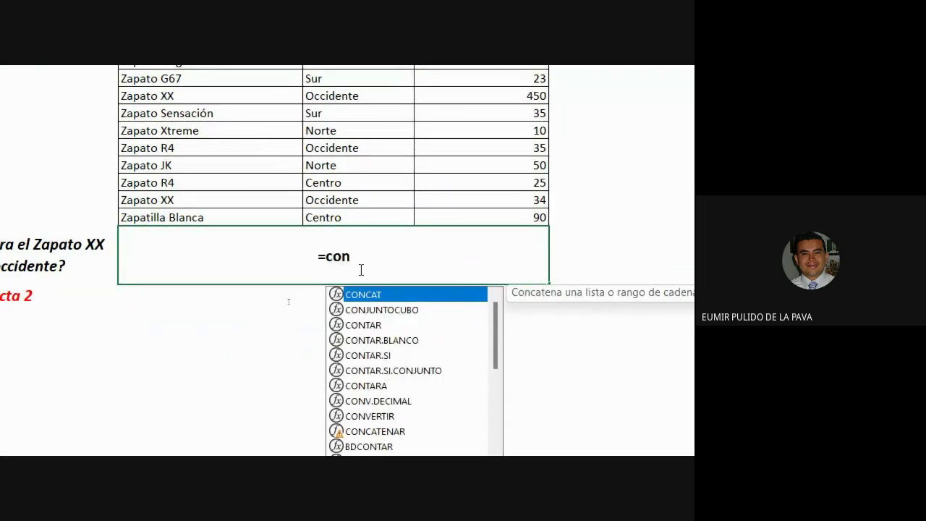
pyautogui.press('Down')
pyautogui.press('Down')
pyautogui.press('Down')
pyautogui.press('Down')
pyautogui.press('Down')
pyautogui.press('Tab')
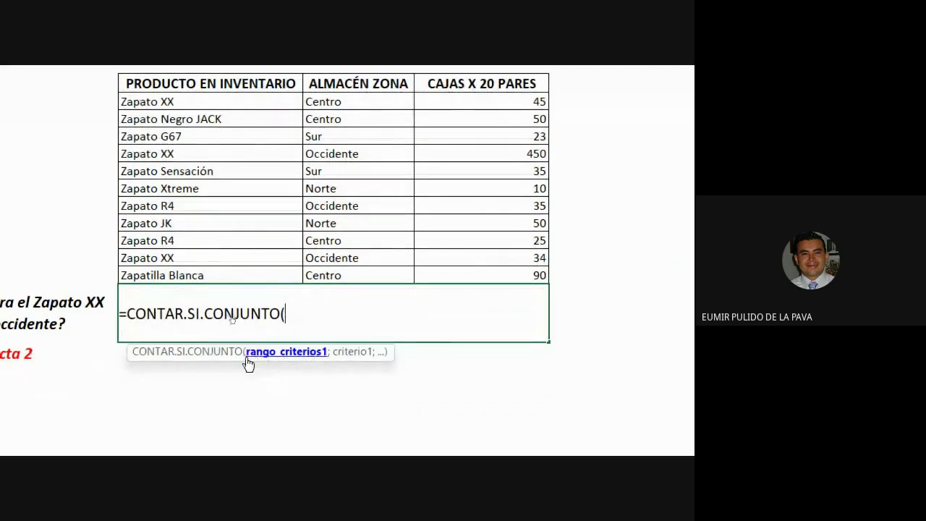
pyautogui.moveTo(354, 101); pyautogui.dragTo(345, 273)
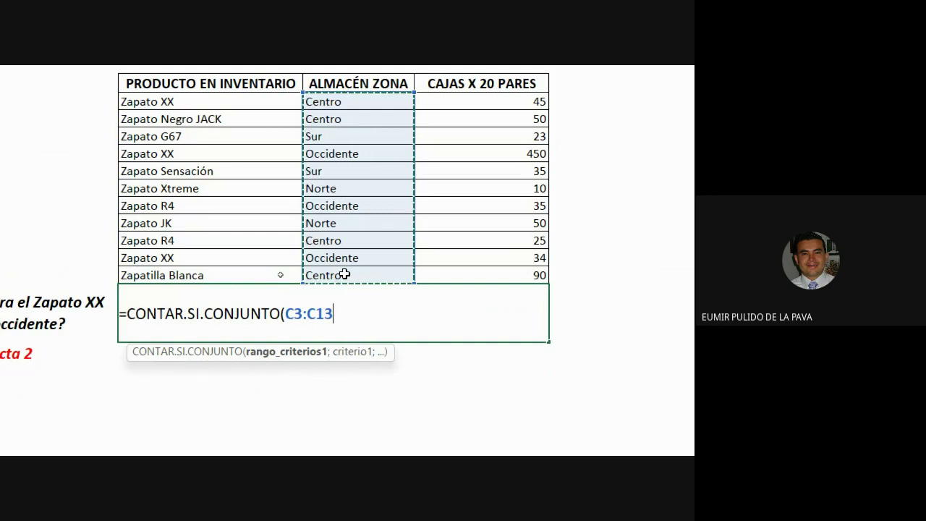
pyautogui.write(';"')
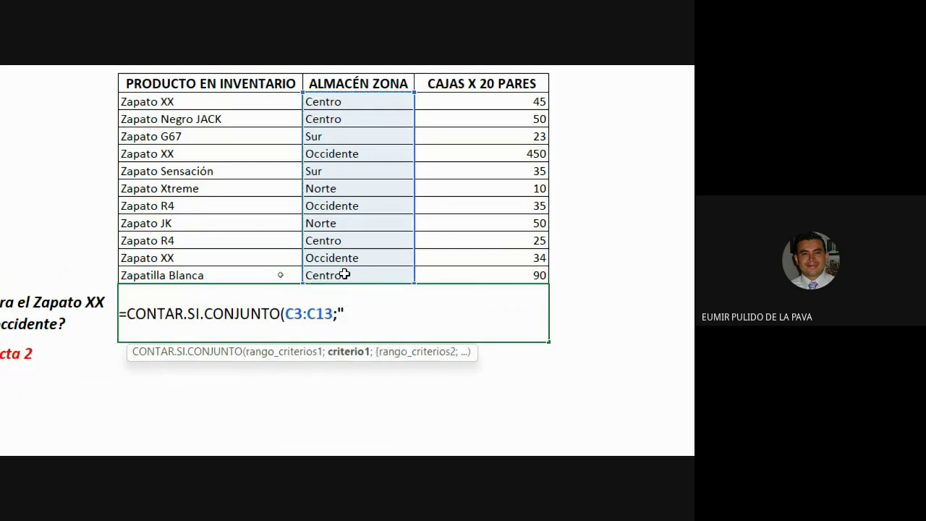
pyautogui.write('occidente"')
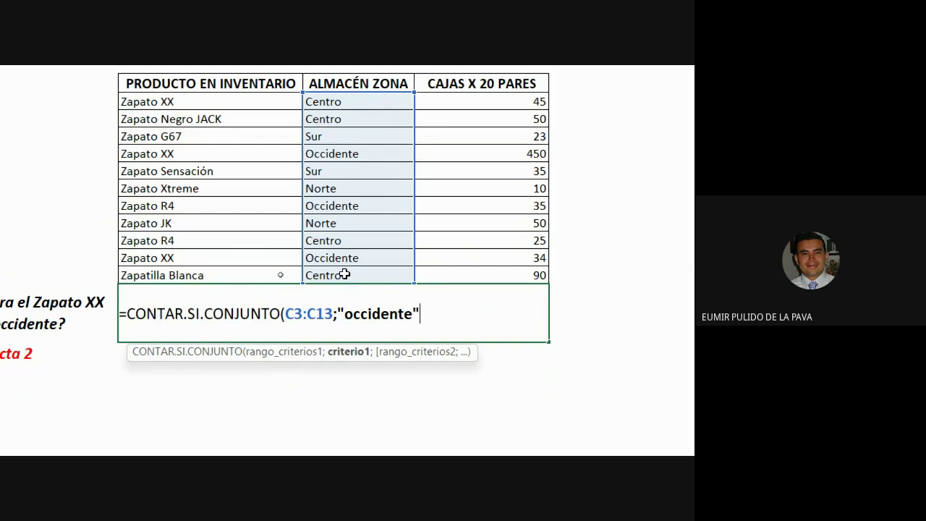
# - Complete the CONTAR.SI.CONJUNTO formula with second range B3:B13 and criterion "zapato xx", and enter it
pyautogui.write(';')
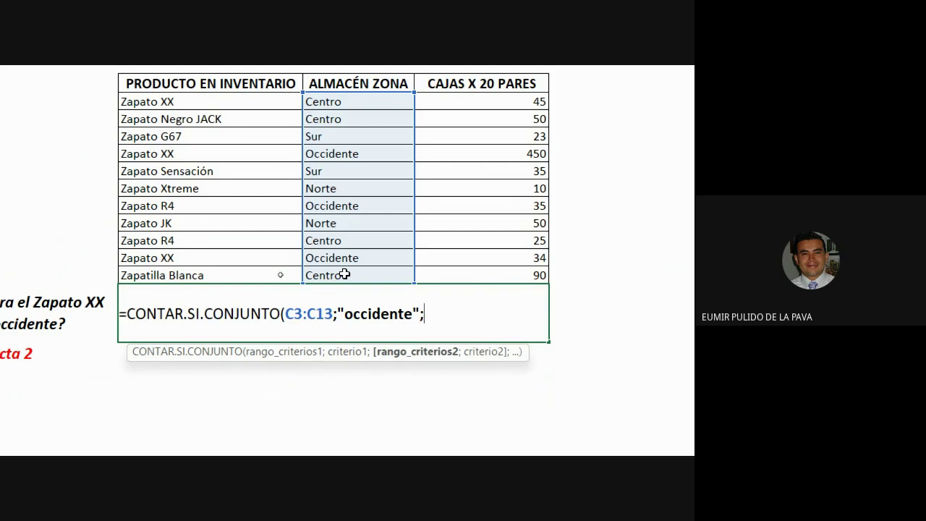
pyautogui.moveTo(229, 101); pyautogui.dragTo(226, 279)
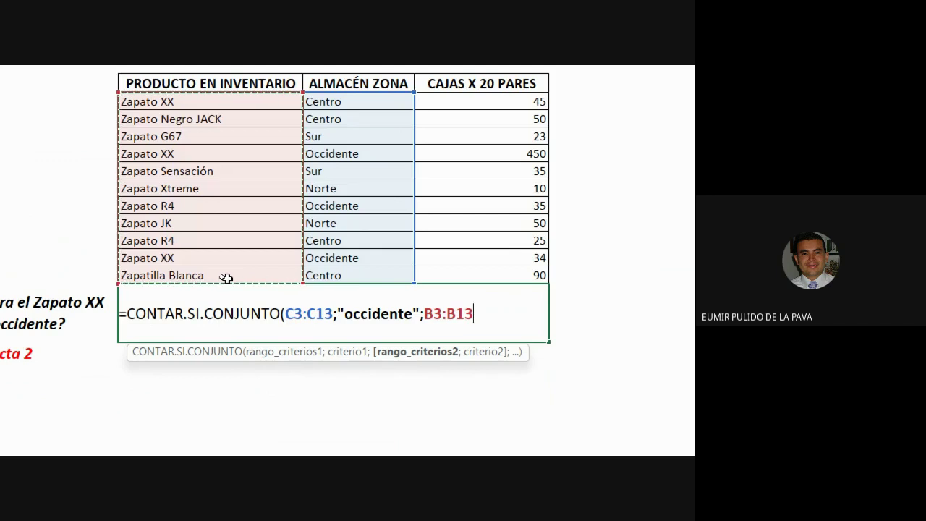
pyautogui.write(';"')
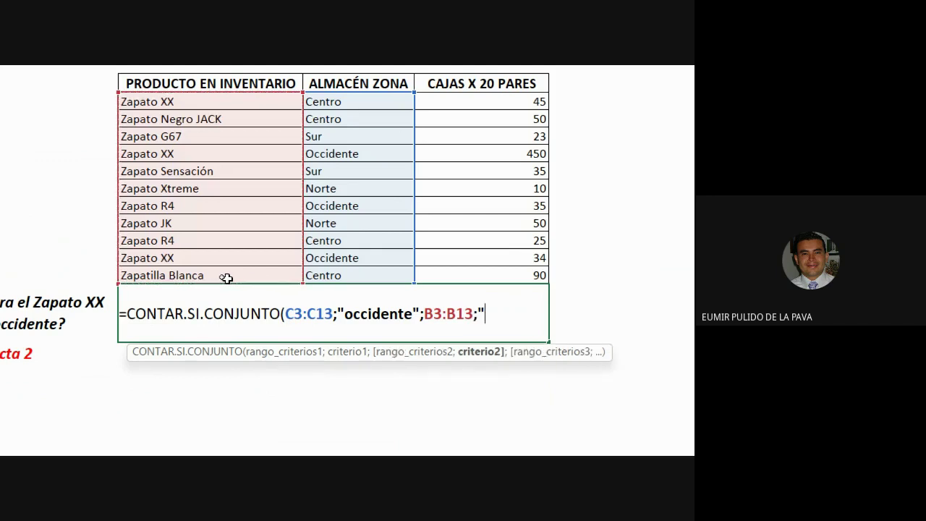
pyautogui.write('zapato xx')
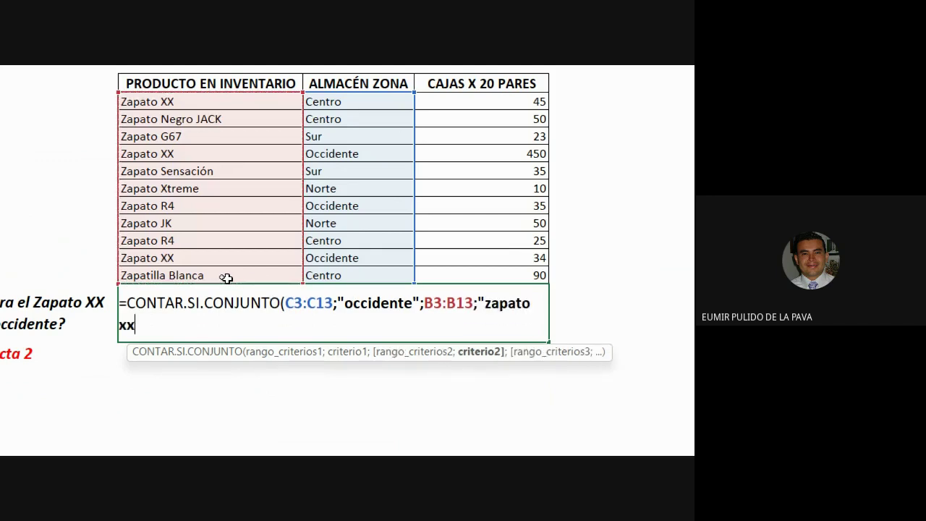
pyautogui.write('")')
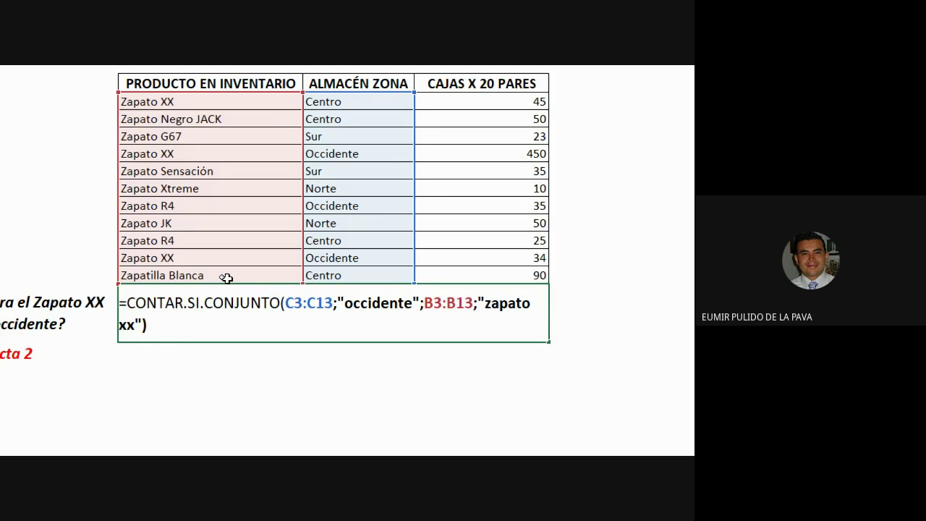
pyautogui.hscroll(-3, 226, 278)
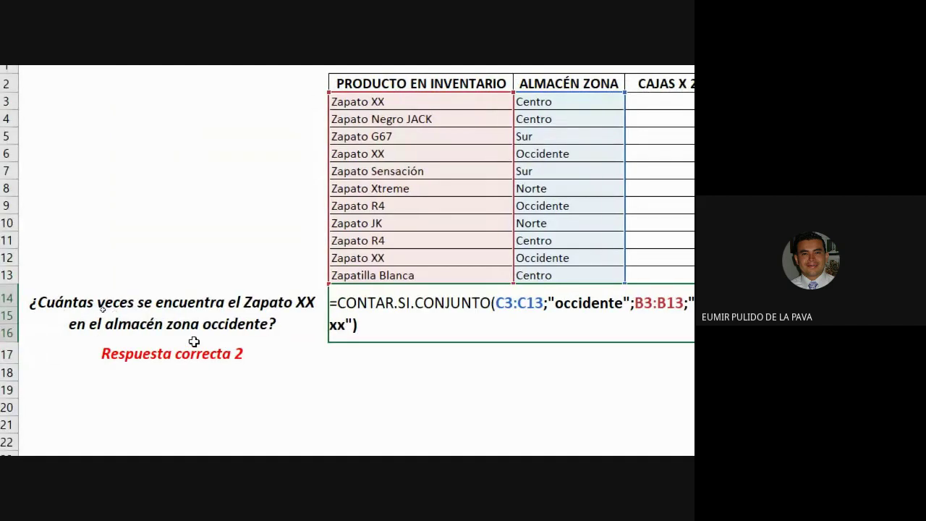
pyautogui.hscroll(2, 590, 353)
pyautogui.hscroll(1, 648, 352)
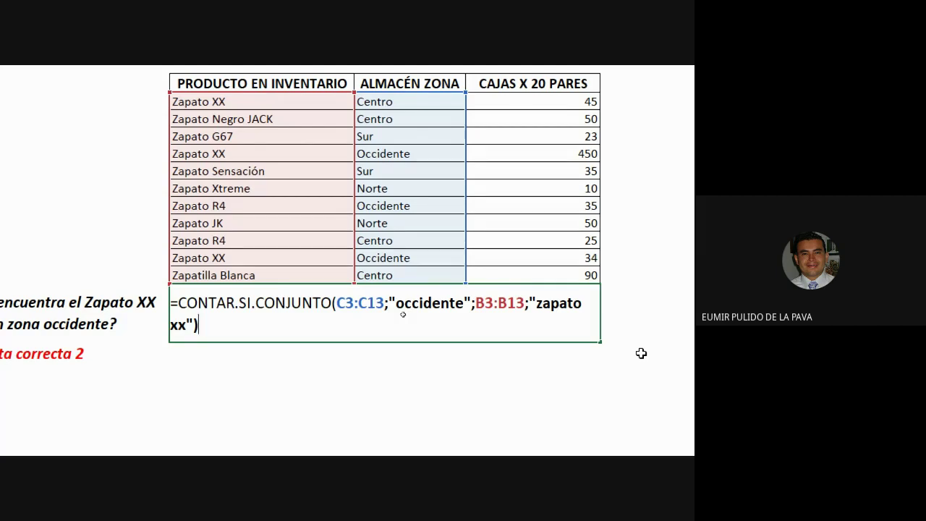
pyautogui.press('Return')
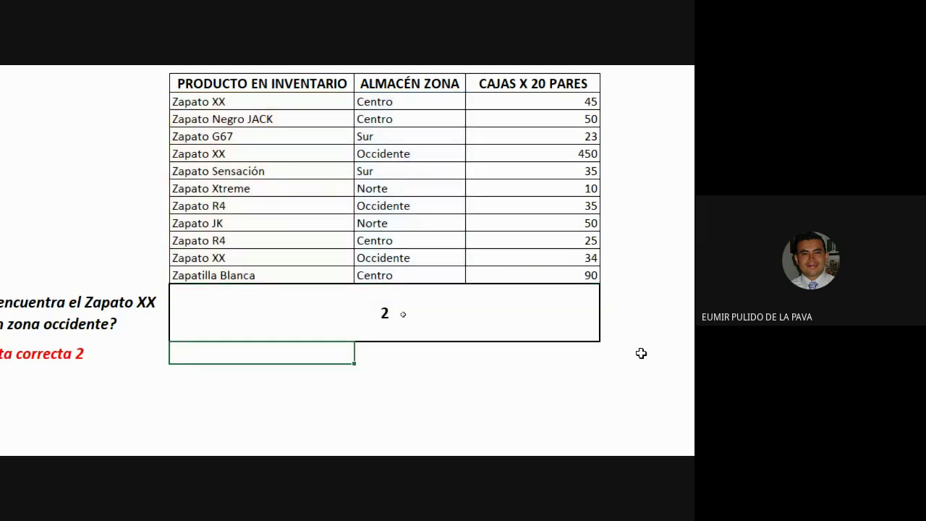
# - Open the Zapato XX answer formula for viewing and reduce the Magnifier zoom to 100%
pyautogui.doubleClick(480, 297)
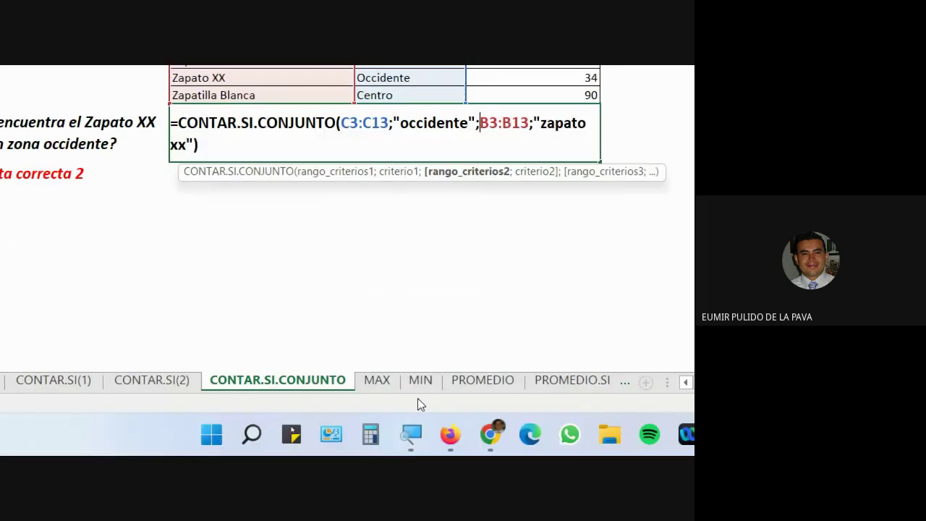
pyautogui.click(411, 434)
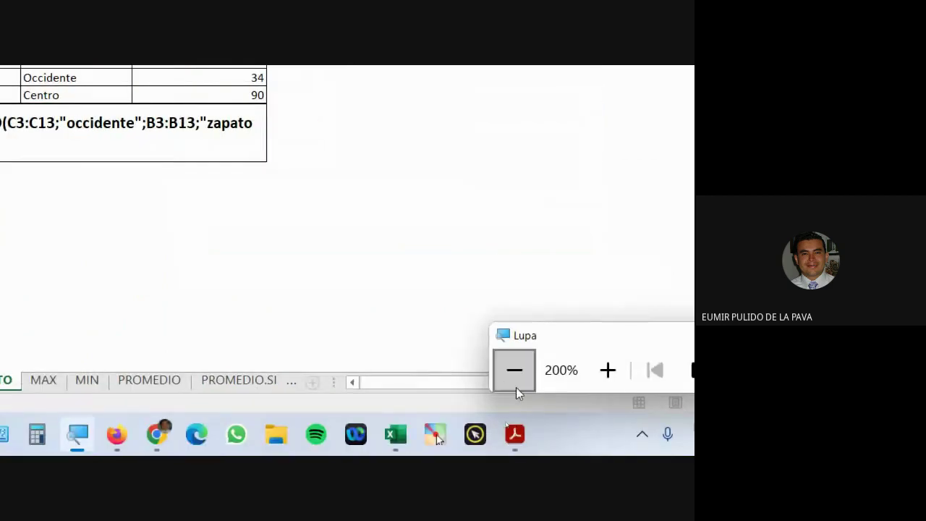
pyautogui.click(516, 390)
# - Check the Google Meet call twice, closing the open formula in Excel in between, and return to the workbook
pyautogui.click(328, 444)
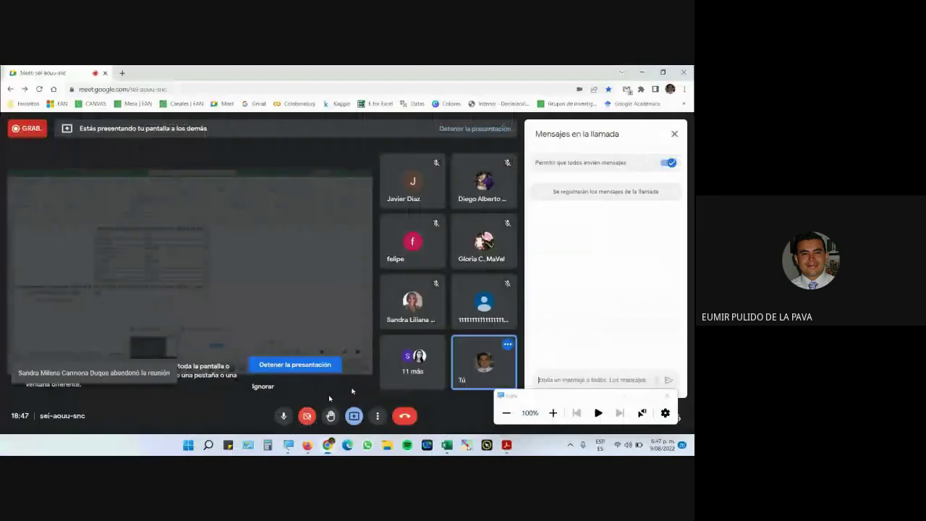
pyautogui.click(446, 444)
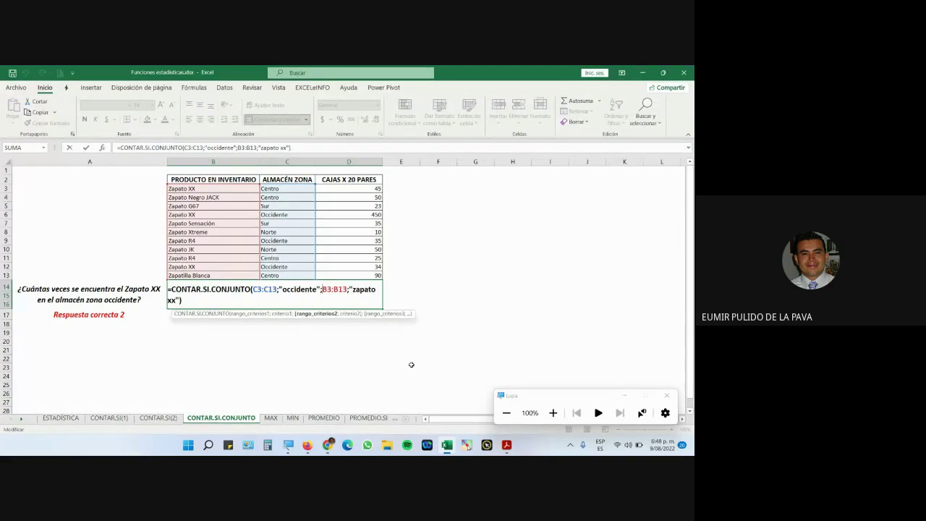
pyautogui.press('Return')
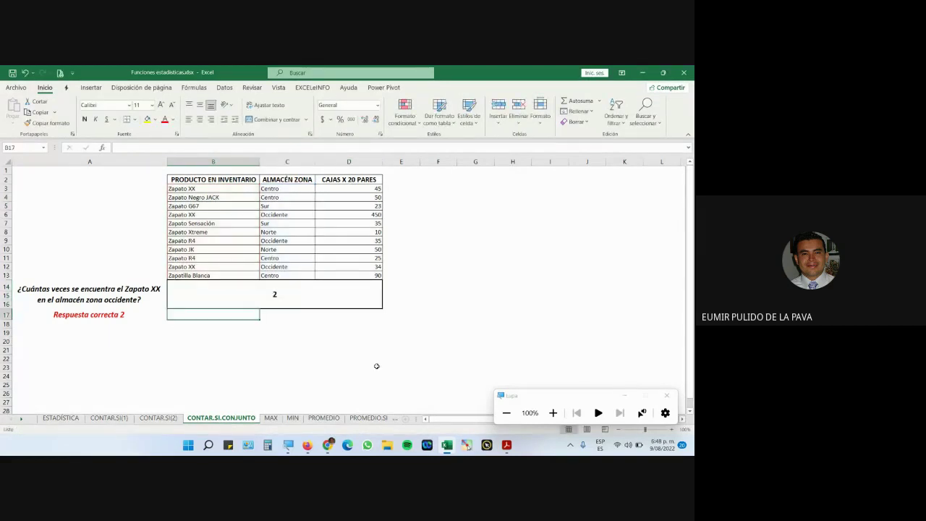
pyautogui.moveTo(328, 445)
pyautogui.click(304, 398)
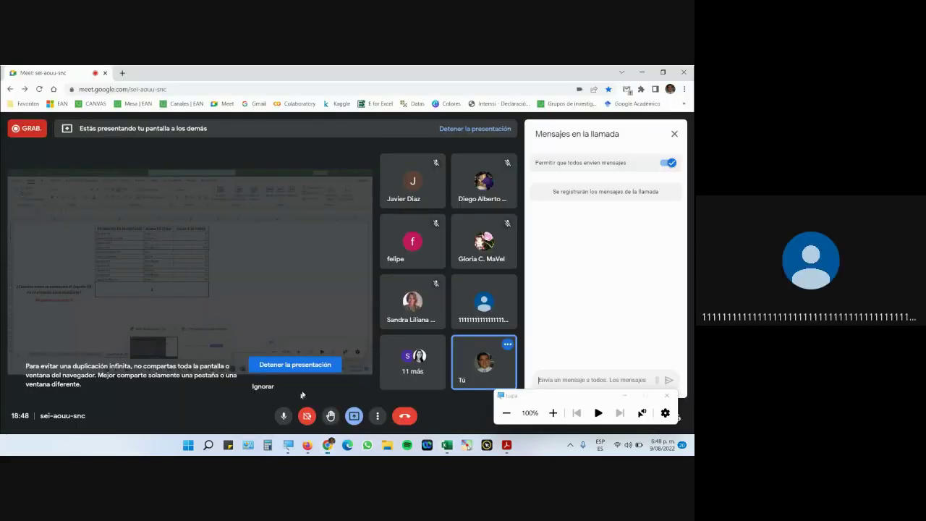
pyautogui.click(443, 445)
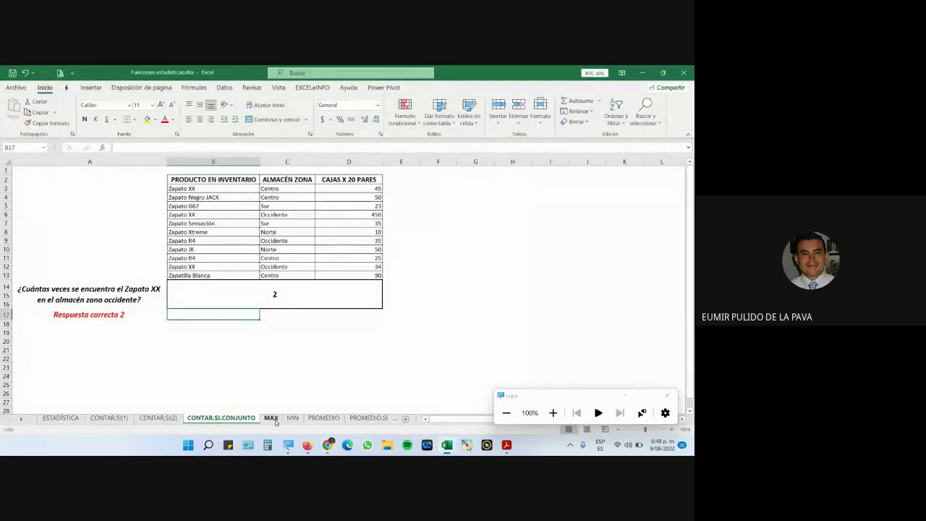
# - On the MAX sheet, enlarge the font of answer cell B14 by three increments
pyautogui.click(272, 419)
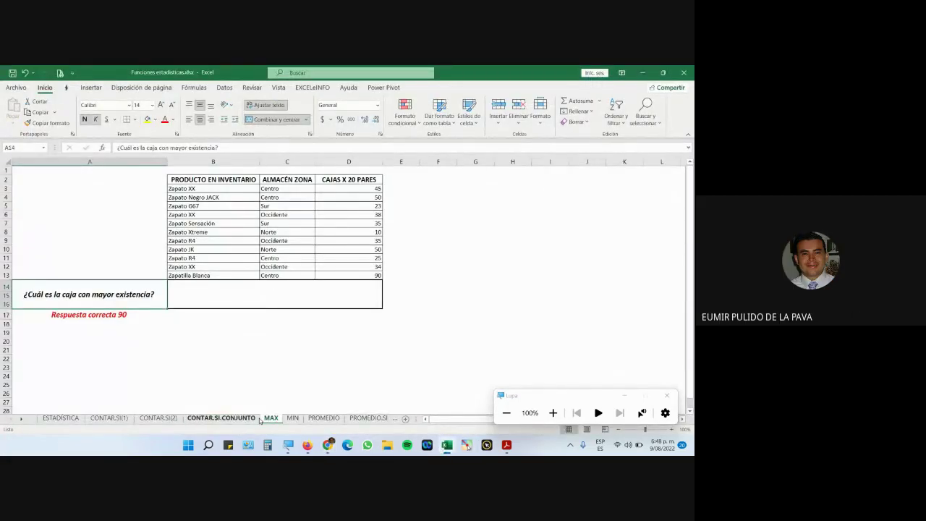
pyautogui.click(265, 304)
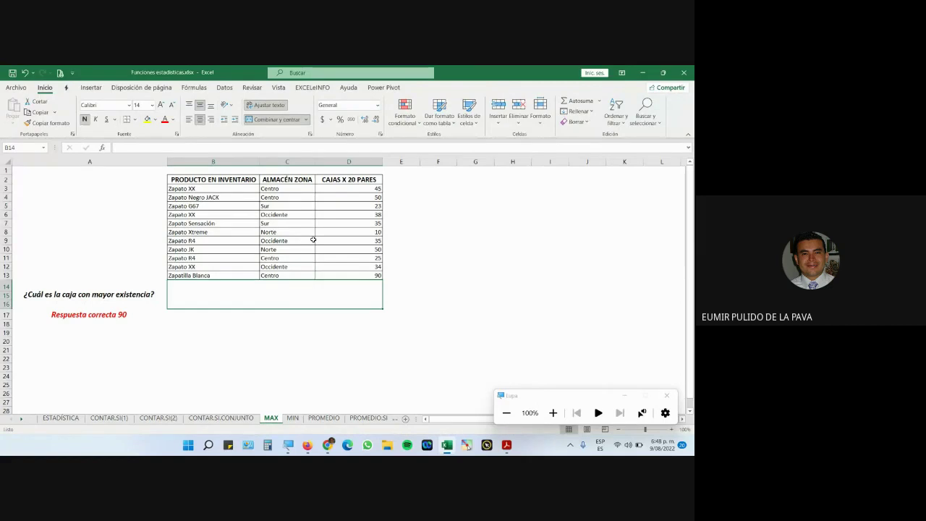
pyautogui.click(160, 106)
pyautogui.click(160, 106)
pyautogui.click(160, 105)
# - Enter =MAX(D3:D13) in B14 to find the box with the greatest stock
pyautogui.write('=max')
pyautogui.press('Tab')
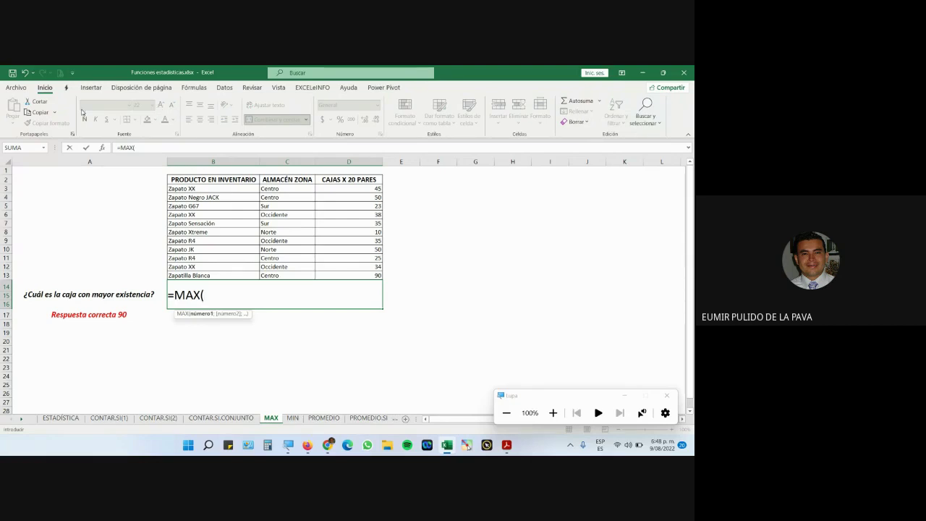
pyautogui.moveTo(362, 191); pyautogui.dragTo(359, 281)
pyautogui.write(')')
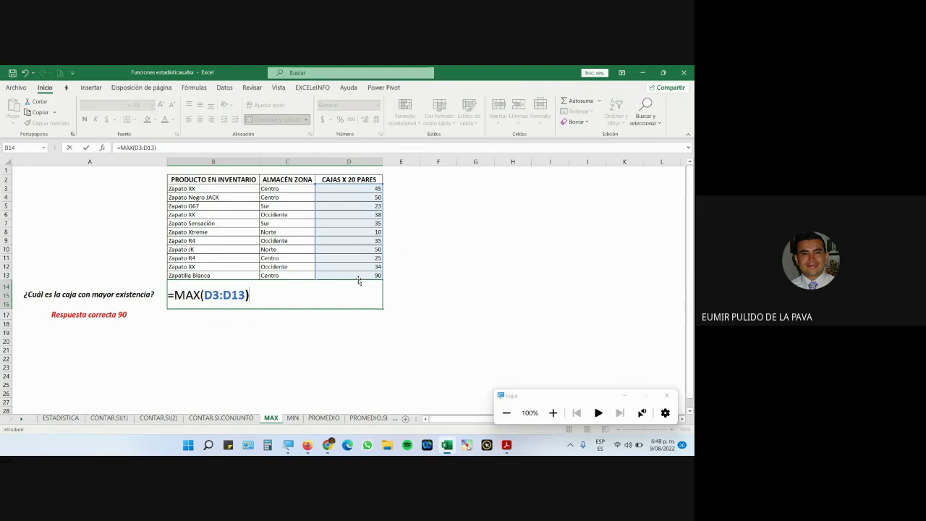
pyautogui.press('Return')
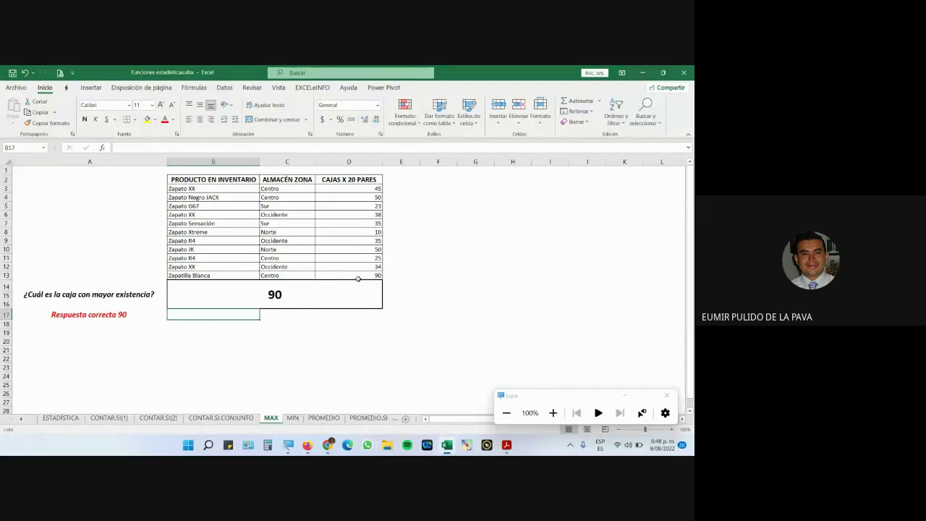
# - Set the box quantity of Zapato Negro JACK in D4 to 125 to test the MAX formula
pyautogui.click(352, 197)
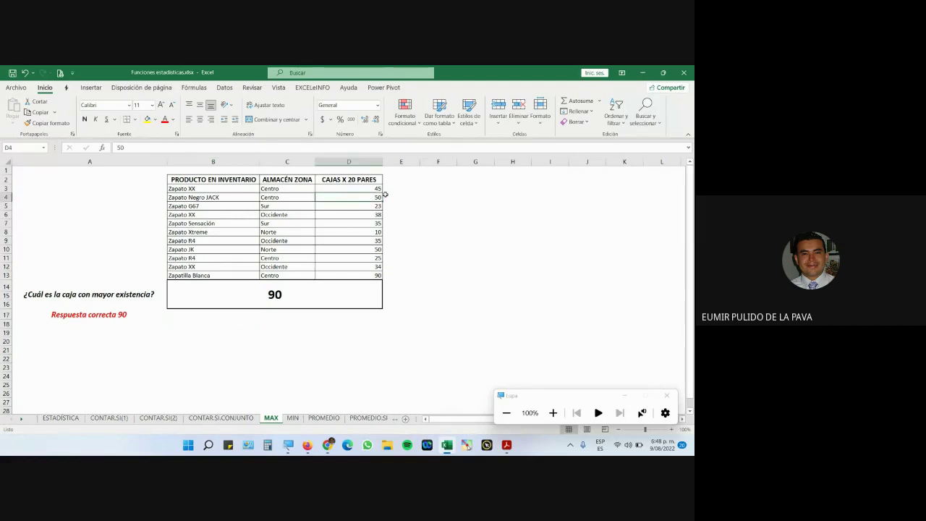
pyautogui.write('125')
pyautogui.press('Return')
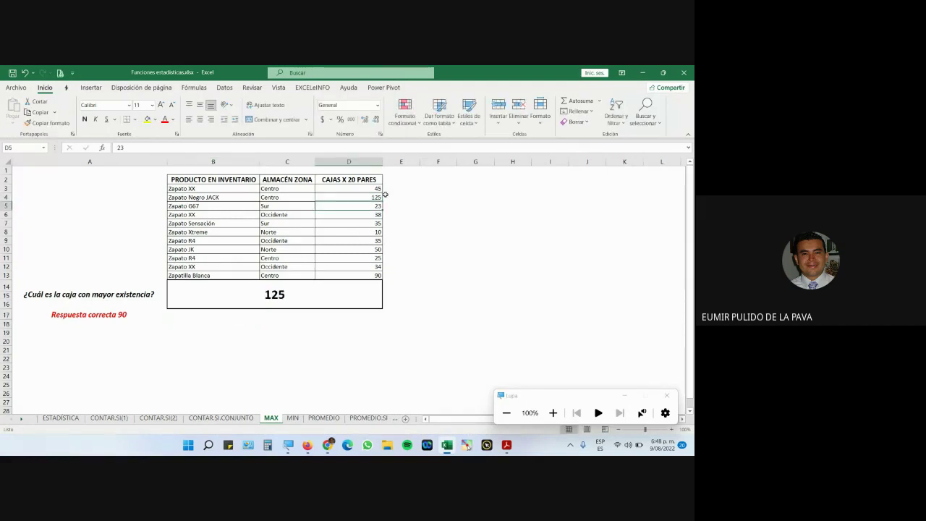
# - On the MIN sheet, enlarge the font of answer cell B14 by three increments
pyautogui.click(292, 420)
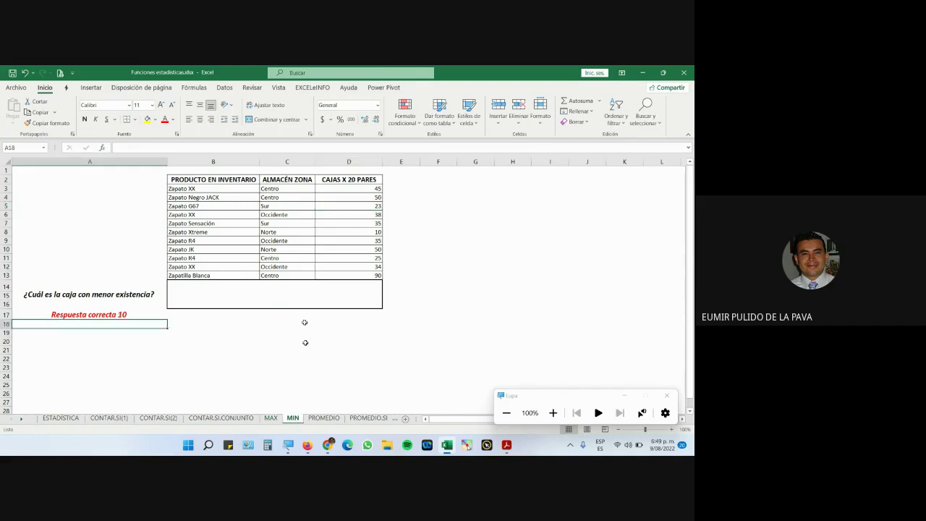
pyautogui.click(289, 288)
pyautogui.click(162, 105)
pyautogui.click(162, 105)
pyautogui.click(162, 105)
# - Enter =MIN(D3:D13) in B14 to find the box with the lowest stock
pyautogui.write('=MIN(')
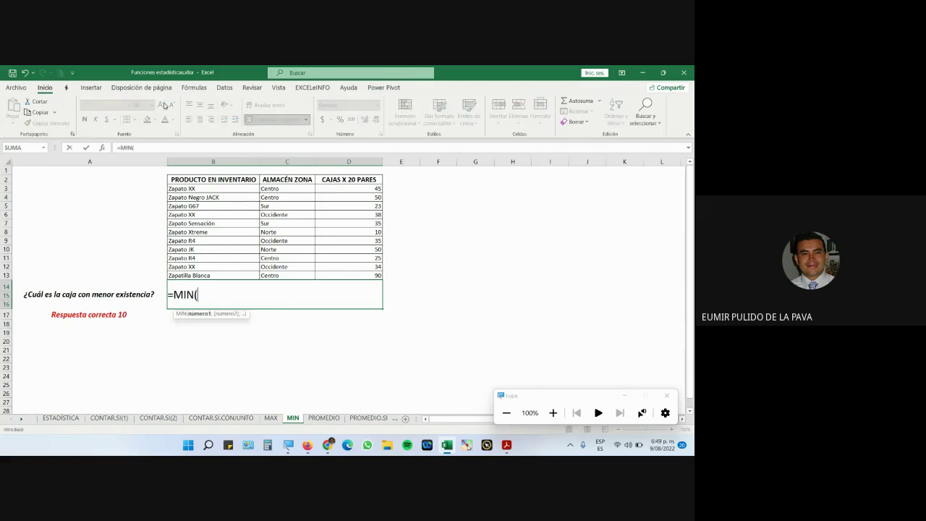
pyautogui.moveTo(363, 187); pyautogui.dragTo(362, 279)
pyautogui.write(')')
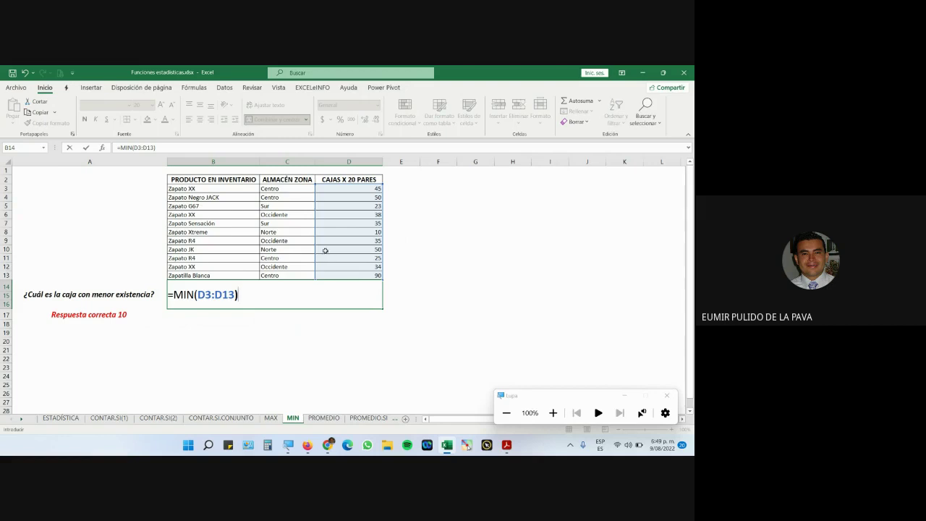
pyautogui.press('Return')
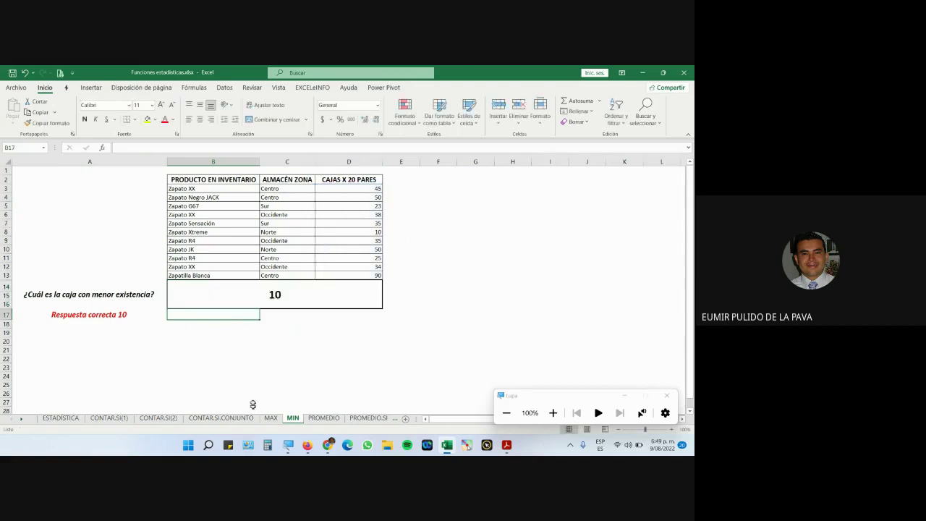
# - On the PROMEDIO sheet, enlarge the font of B14 and enter =PROMEDIO(C3:C13) to average the sellers' ages
pyautogui.click(324, 419)
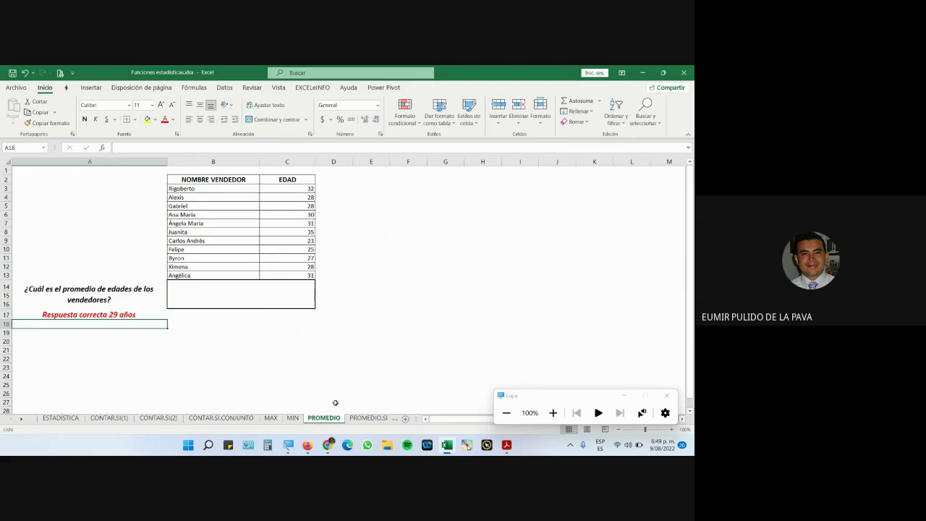
pyautogui.click(246, 293)
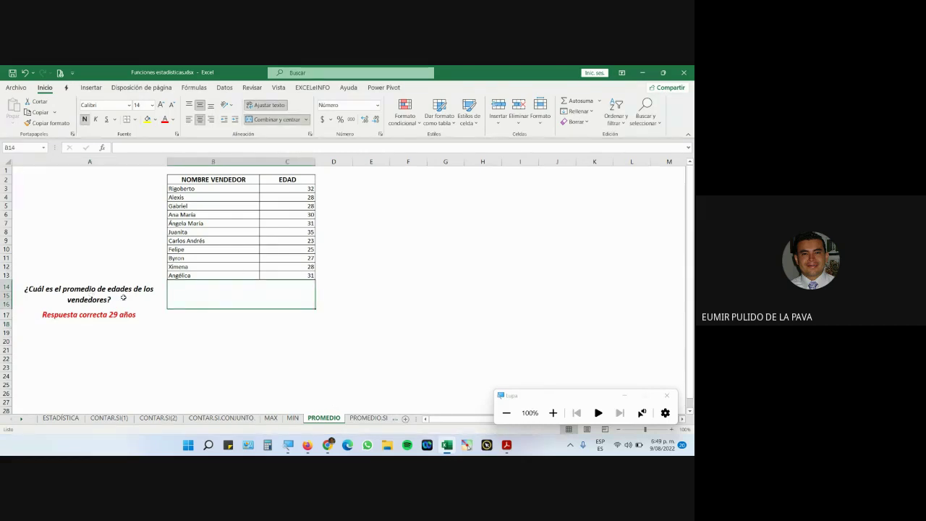
pyautogui.click(161, 106)
pyautogui.write('=prome')
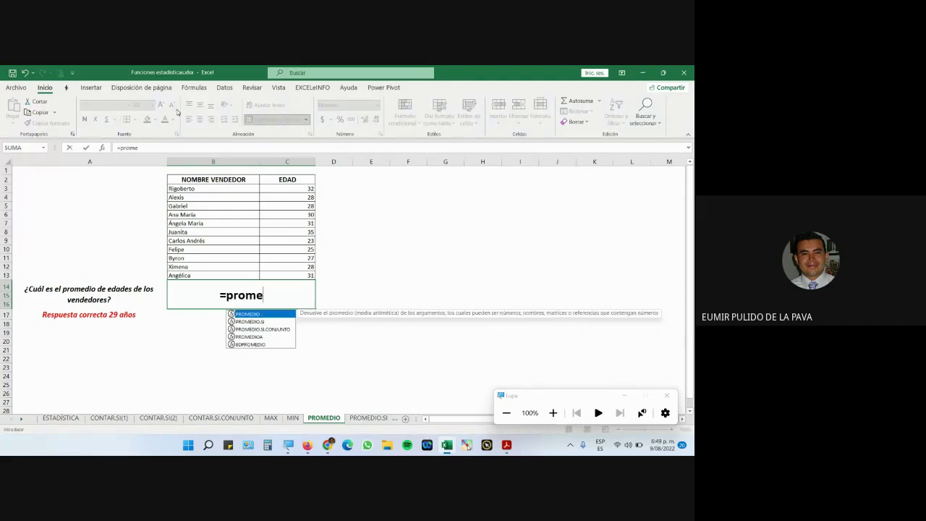
pyautogui.press('Tab')
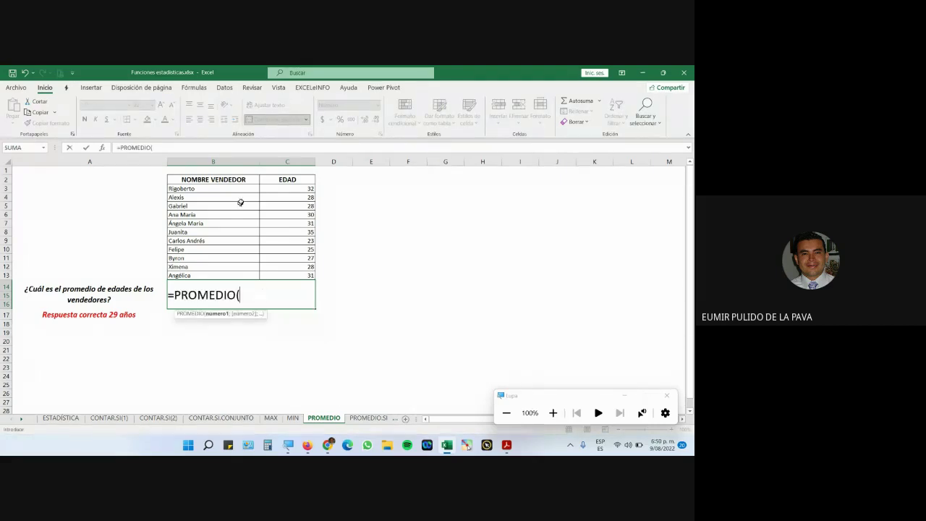
pyautogui.moveTo(278, 188); pyautogui.dragTo(280, 275)
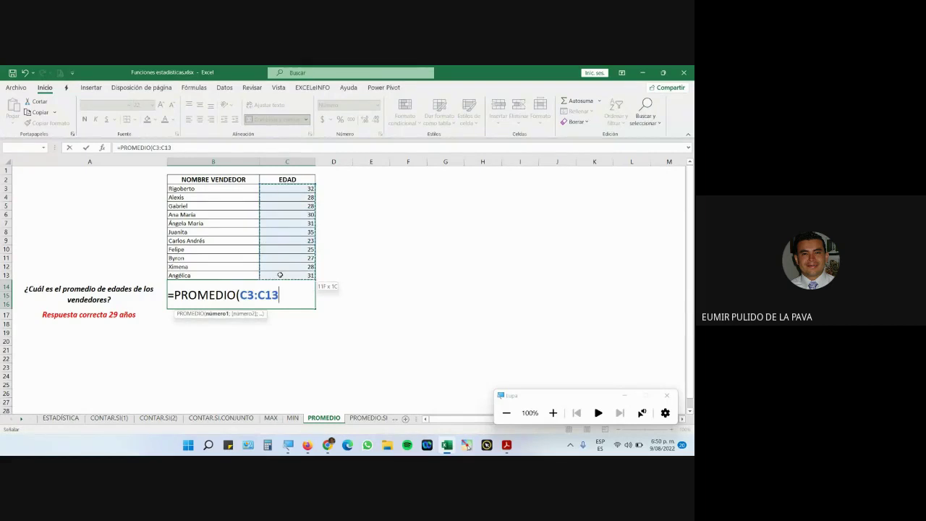
pyautogui.write(')')
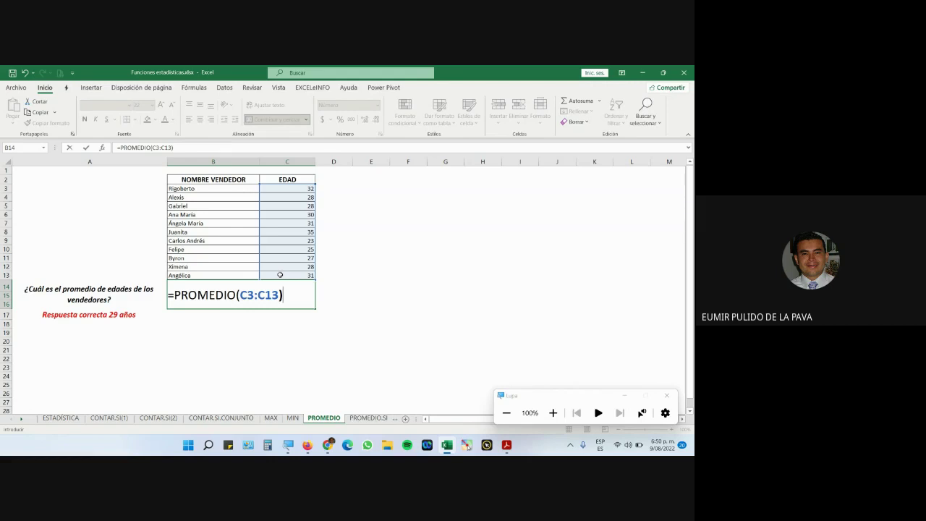
pyautogui.press('Return')
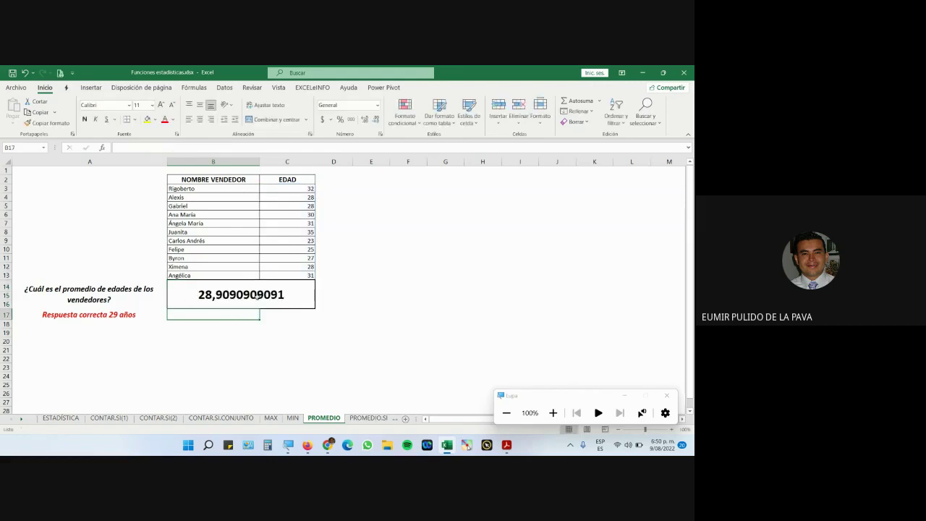
# - Format the average age in B14 with no decimal places and open its formula for review
pyautogui.click(223, 300)
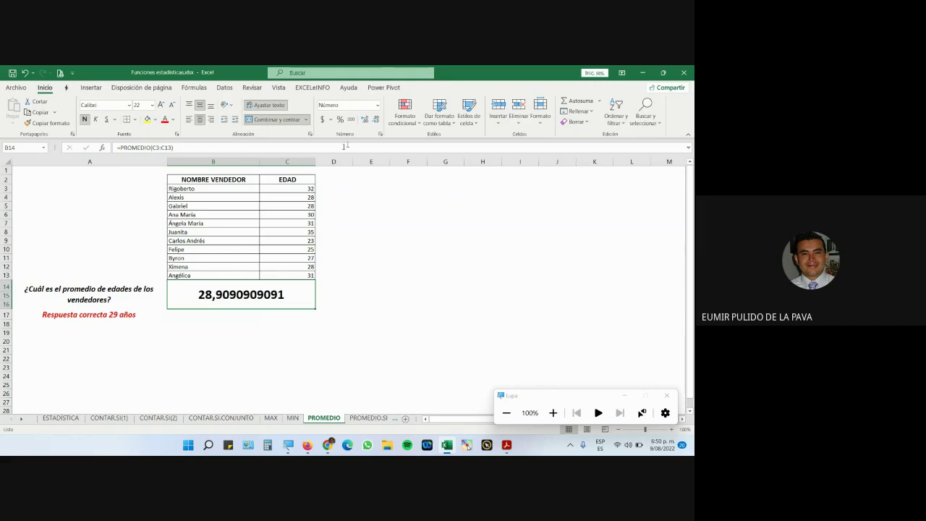
pyautogui.click(376, 120)
pyautogui.click(375, 120)
pyautogui.click(375, 120)
pyautogui.click(376, 120)
pyautogui.click(376, 120)
pyautogui.click(376, 120)
pyautogui.click(375, 120)
pyautogui.click(376, 120)
pyautogui.click(375, 120)
pyautogui.click(376, 120)
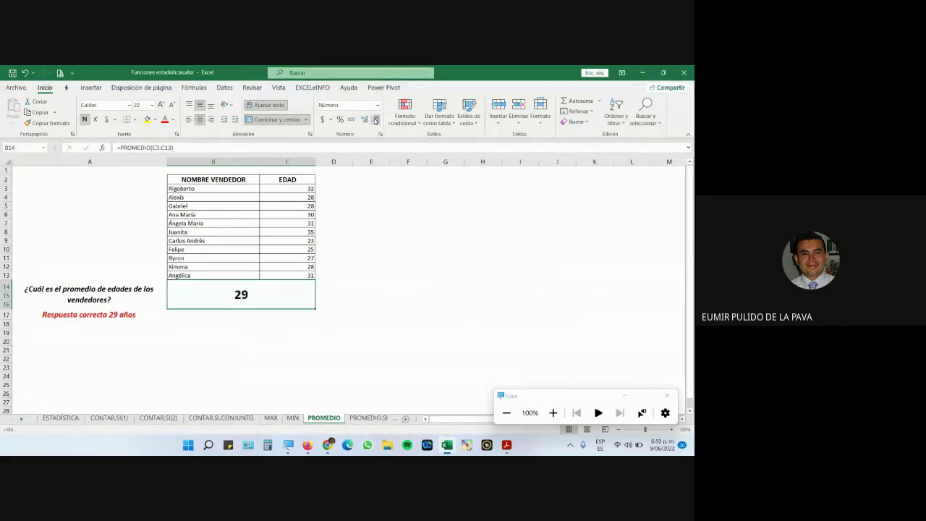
pyautogui.doubleClick(291, 301)
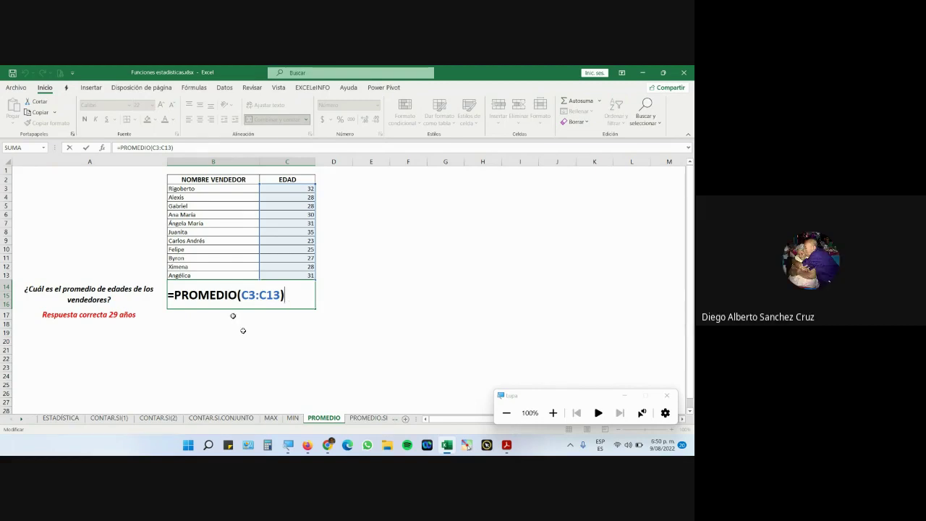
# - Switch to the Google Meet call in Chrome and admit the waiting participant
pyautogui.moveTo(327, 445)
pyautogui.click(301, 413)
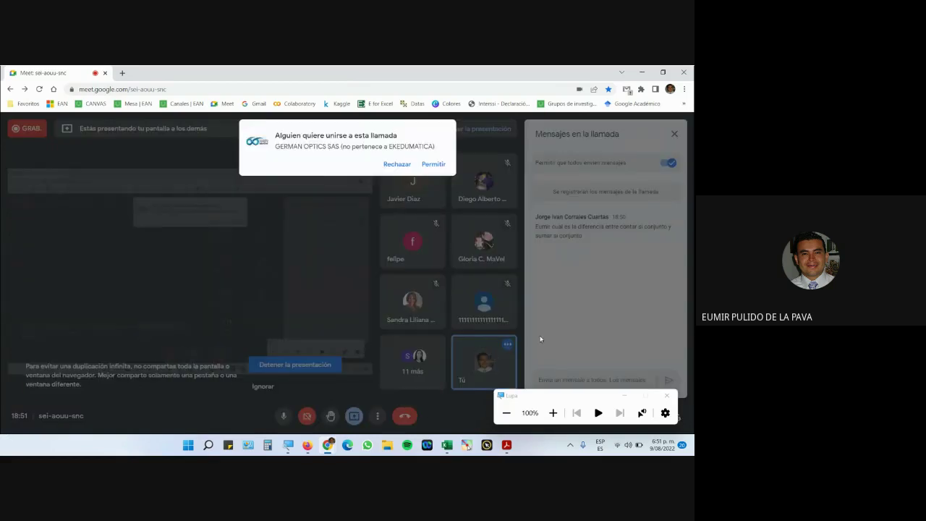
pyautogui.click(431, 164)
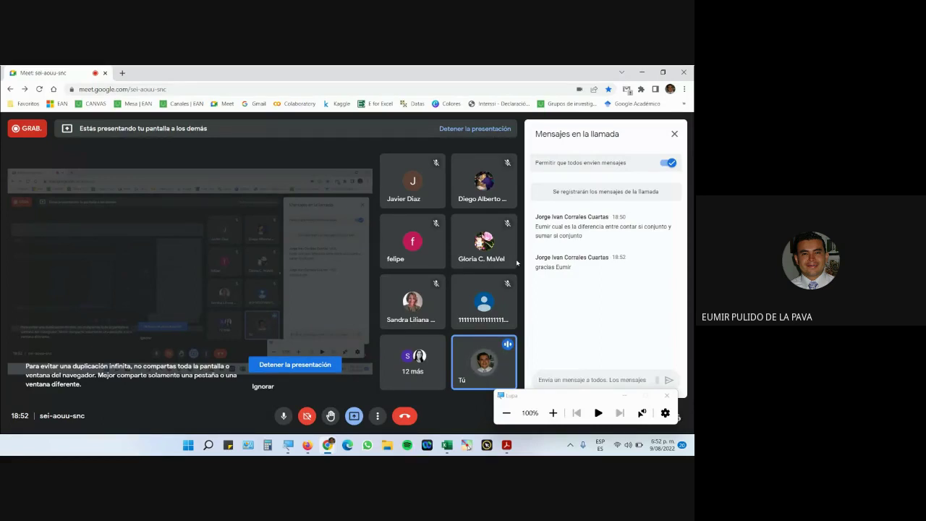
# - Return to Excel and, on the PROMEDIO.SI sheet, enlarge the font of answer cell B14 to 18
pyautogui.click(447, 448)
pyautogui.click(365, 418)
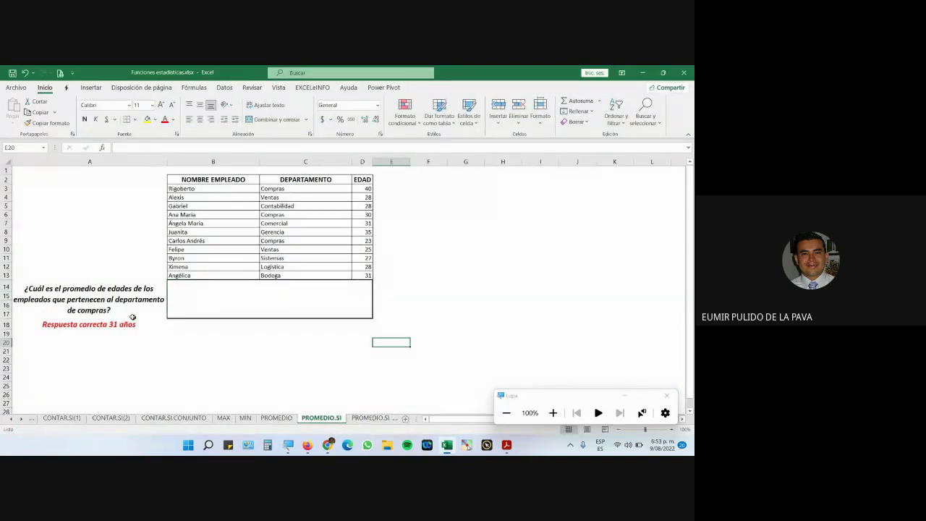
pyautogui.click(114, 301)
pyautogui.moveTo(314, 443)
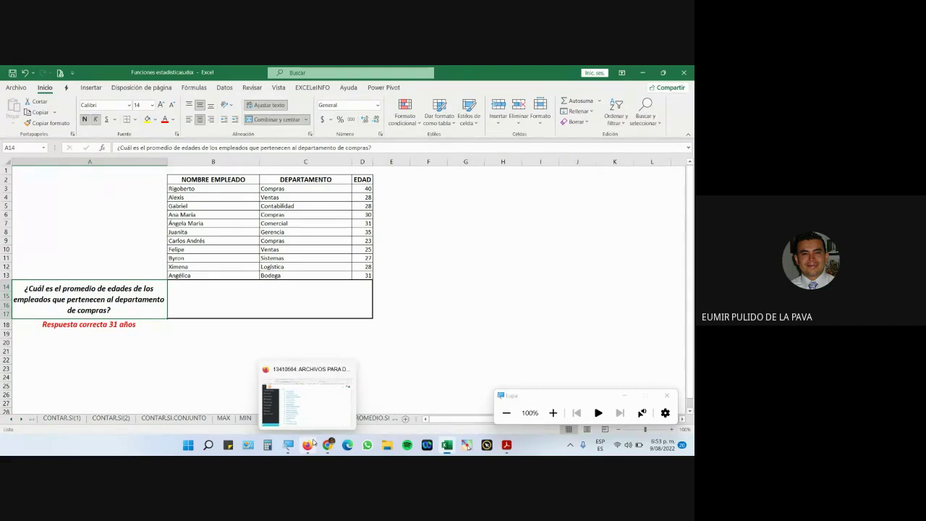
pyautogui.click(363, 190)
pyautogui.moveTo(363, 189); pyautogui.dragTo(367, 275)
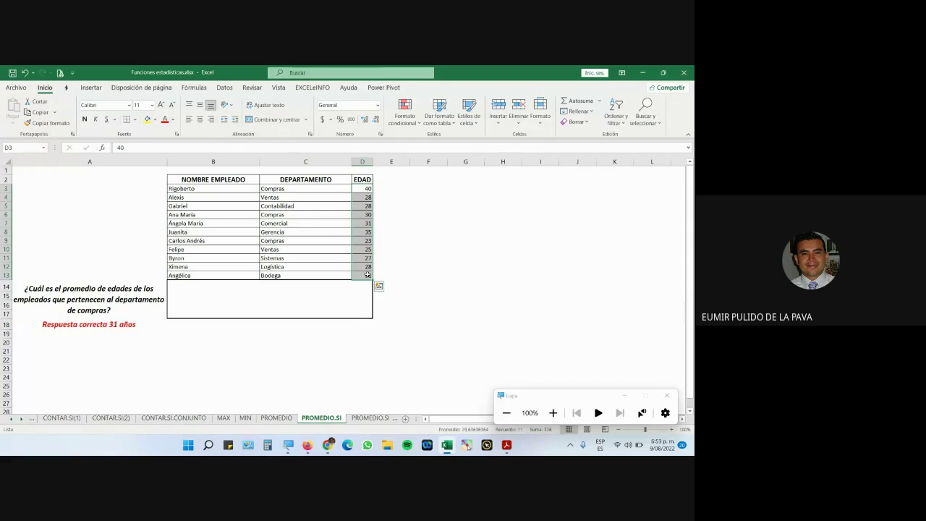
pyautogui.click(287, 292)
pyautogui.click(162, 105)
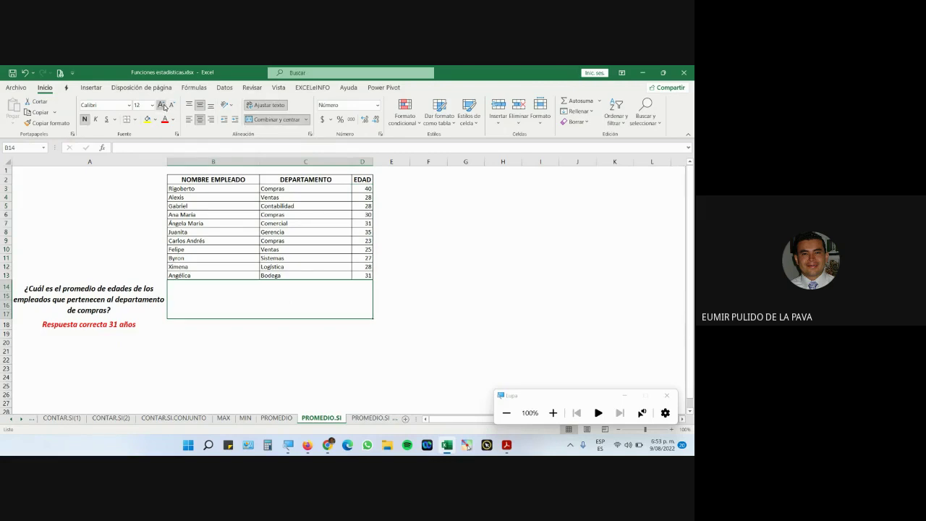
pyautogui.click(162, 107)
# - Enter =PROMEDIO.SI(C3:C13;"compras";D3:D13) in B14 to average the ages of the purchasing department's employees
pyautogui.write('=promedio')
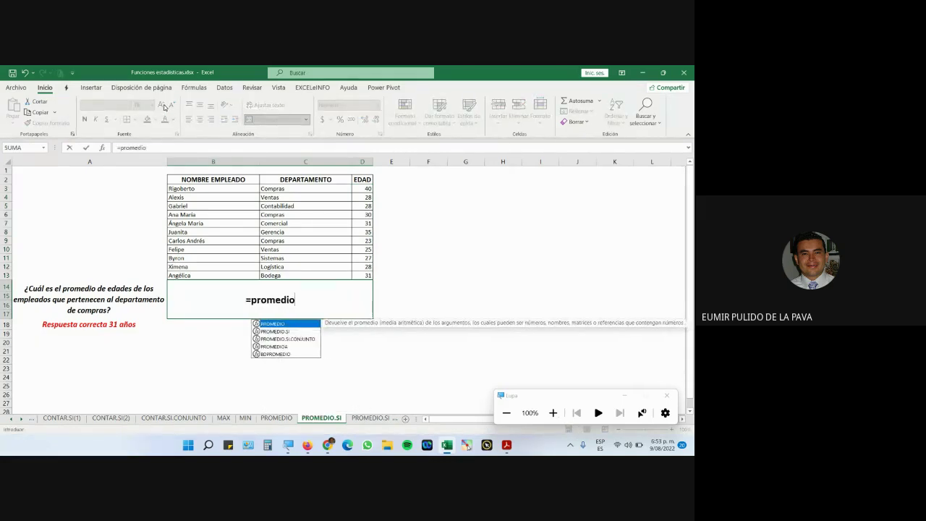
pyautogui.press('Down')
pyautogui.press('Tab')
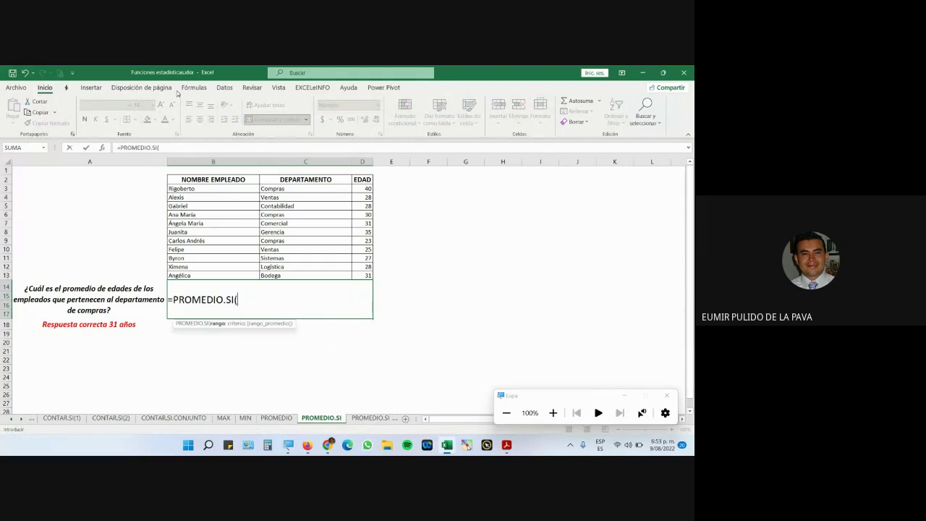
pyautogui.click(553, 412)
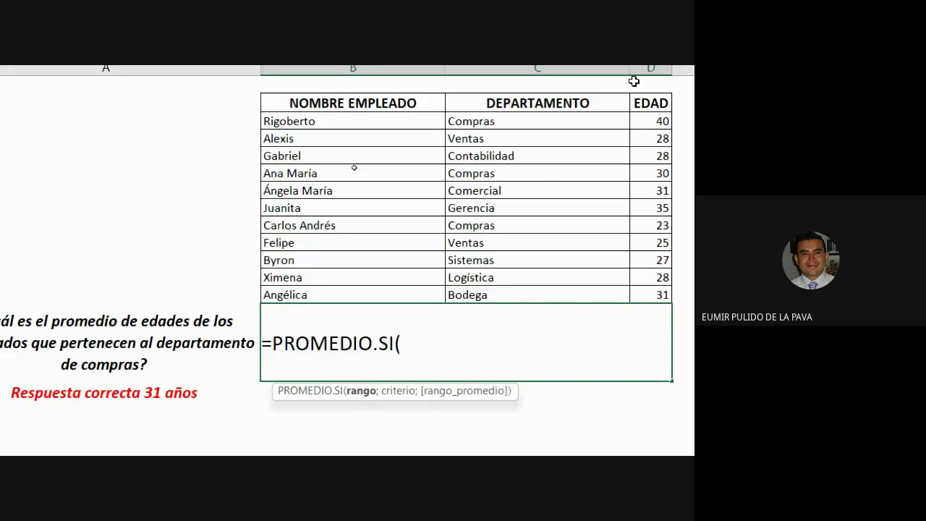
pyautogui.moveTo(500, 139); pyautogui.dragTo(499, 297)
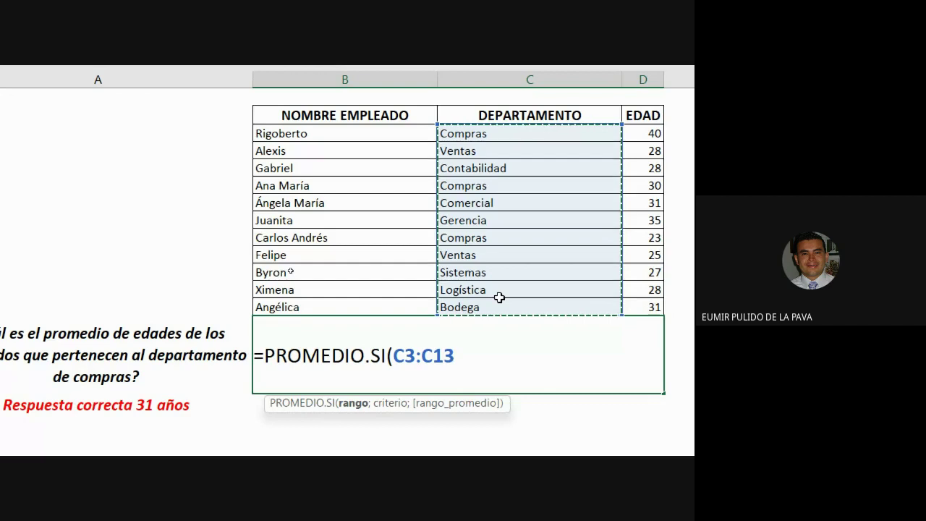
pyautogui.write(';')
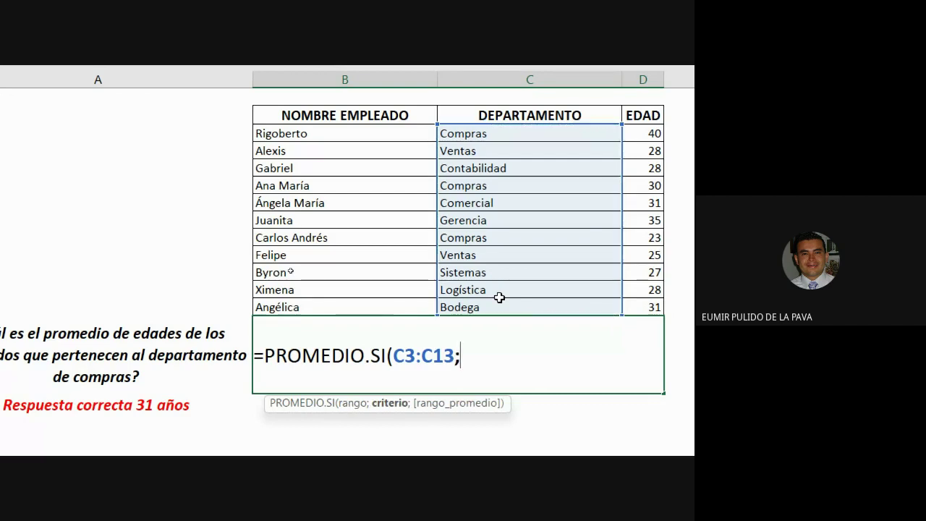
pyautogui.write('"compras')
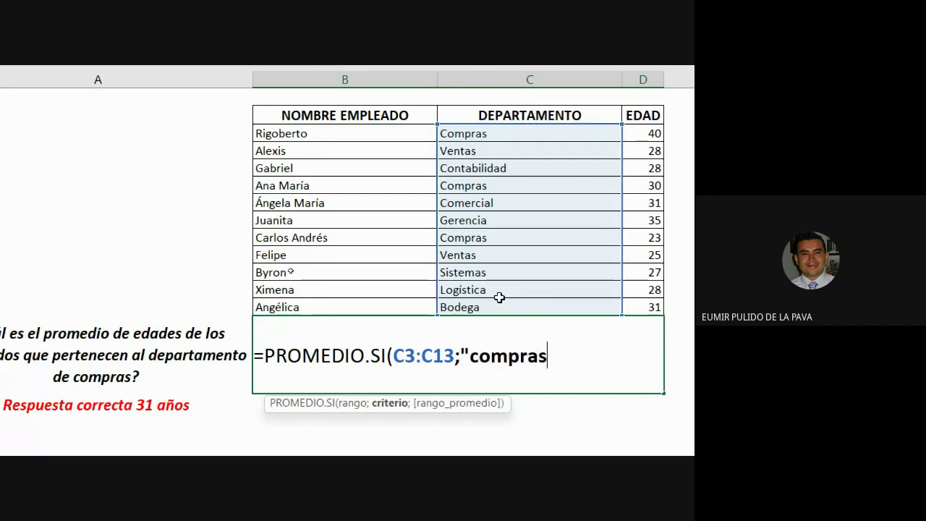
pyautogui.write('")')
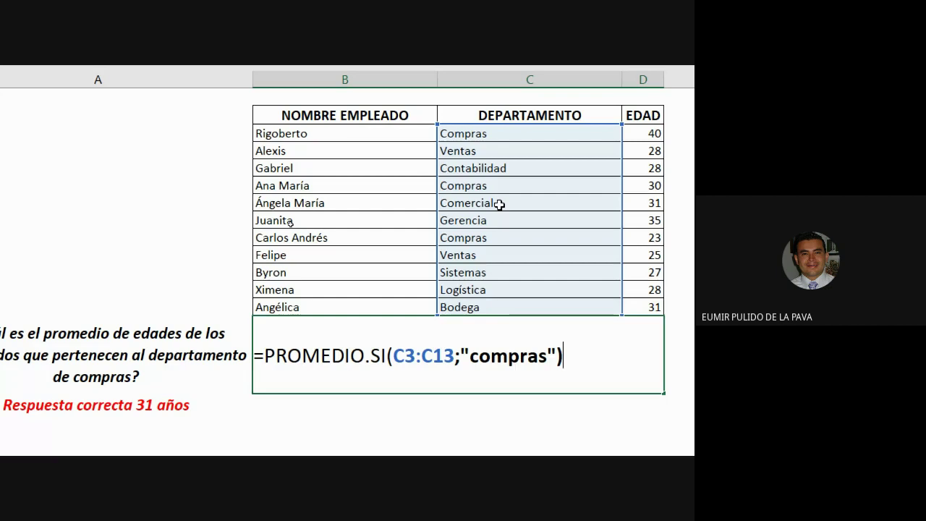
pyautogui.press('BackSpace')
pyautogui.write(';')
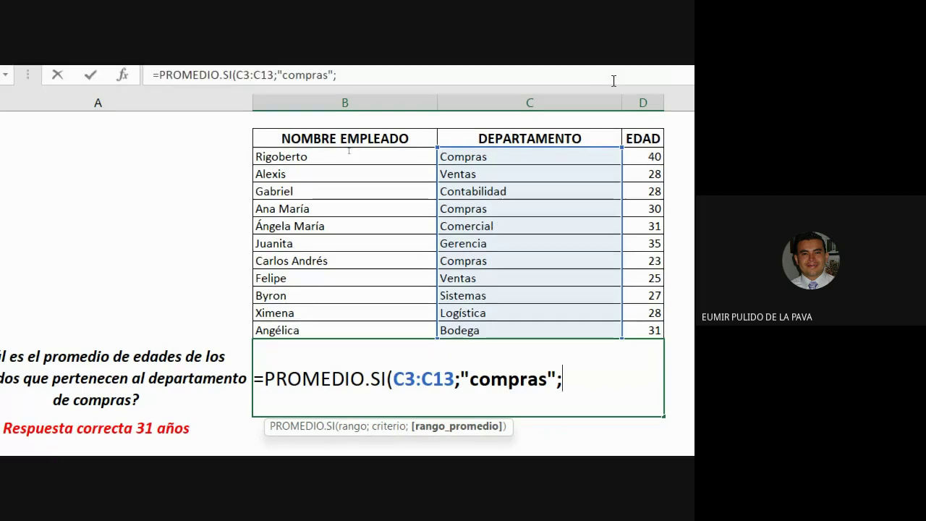
pyautogui.moveTo(628, 159); pyautogui.dragTo(619, 325)
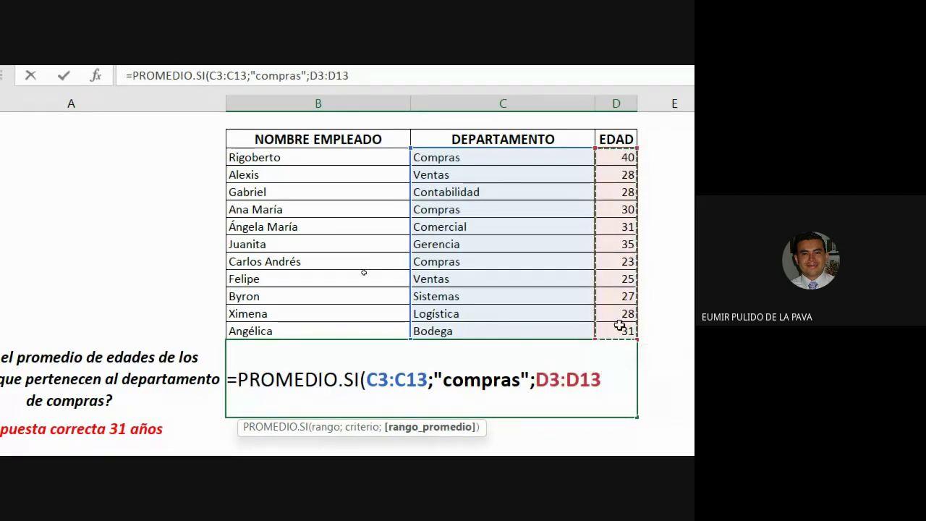
pyautogui.write(')')
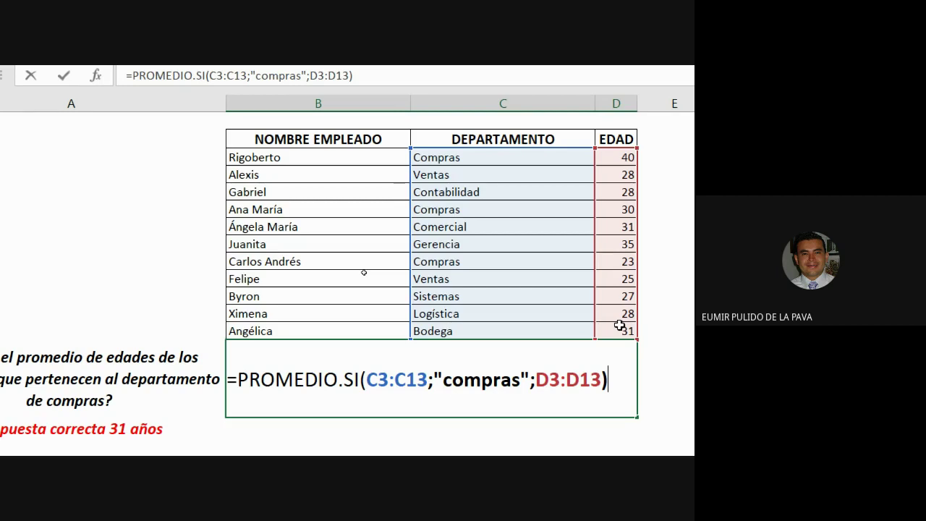
pyautogui.press('Return')
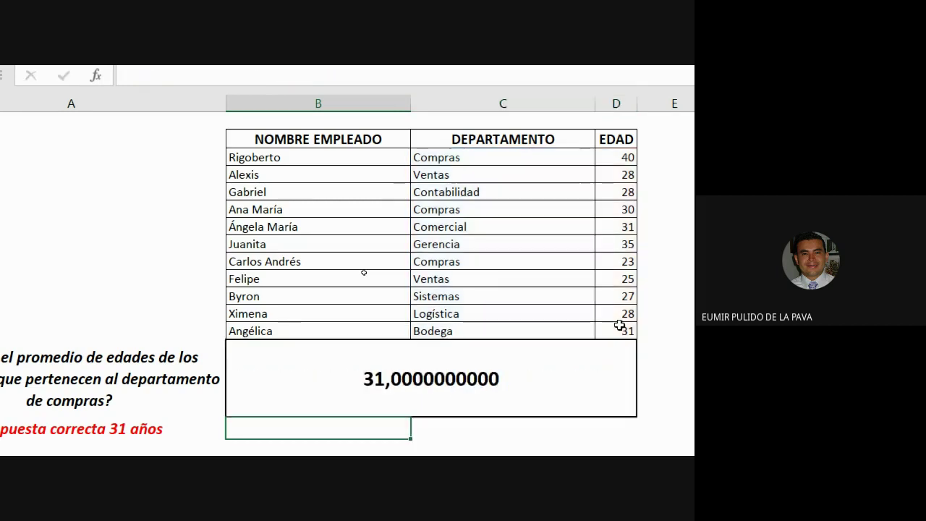
# - Format the PROMEDIO.SI result in B14 with no decimal places
pyautogui.click(456, 371)
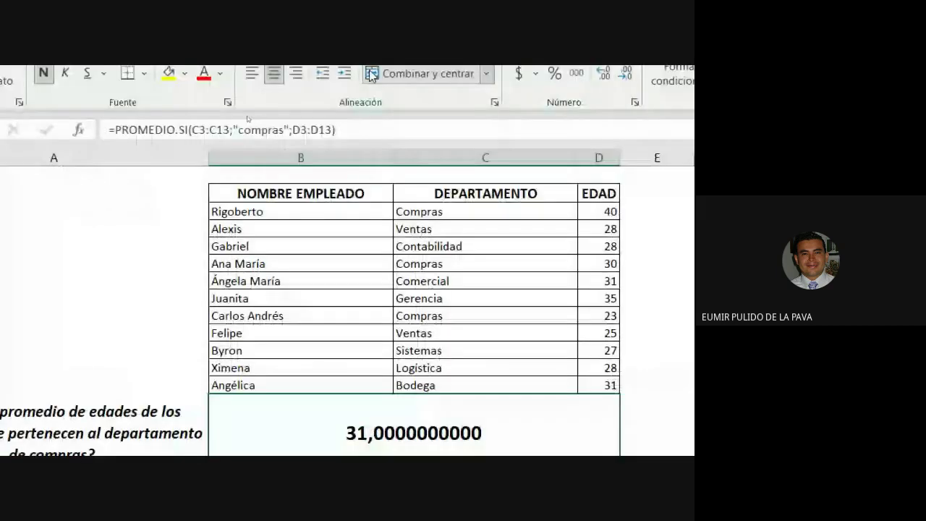
pyautogui.click(627, 74)
pyautogui.click(627, 74)
pyautogui.click(627, 74)
pyautogui.click(627, 74)
pyautogui.click(628, 73)
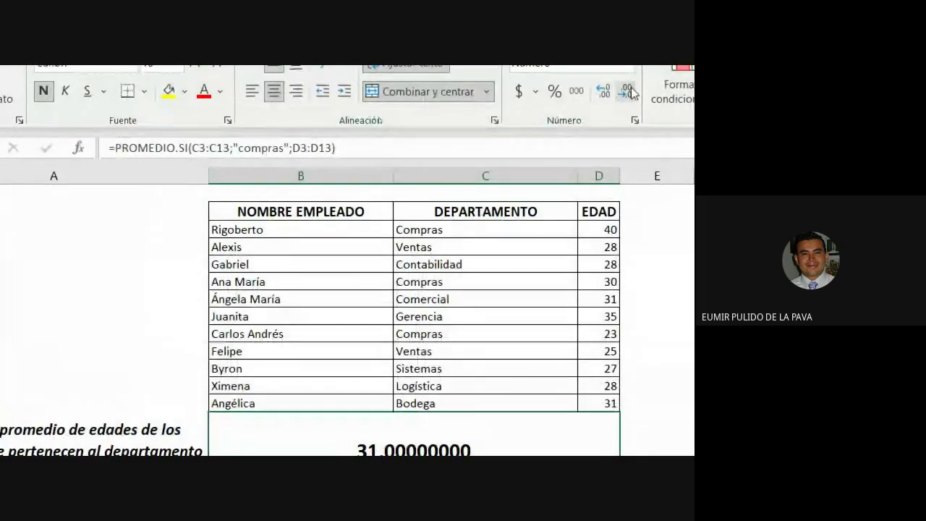
pyautogui.click(628, 91)
pyautogui.click(628, 90)
pyautogui.click(627, 90)
pyautogui.click(628, 91)
pyautogui.click(628, 90)
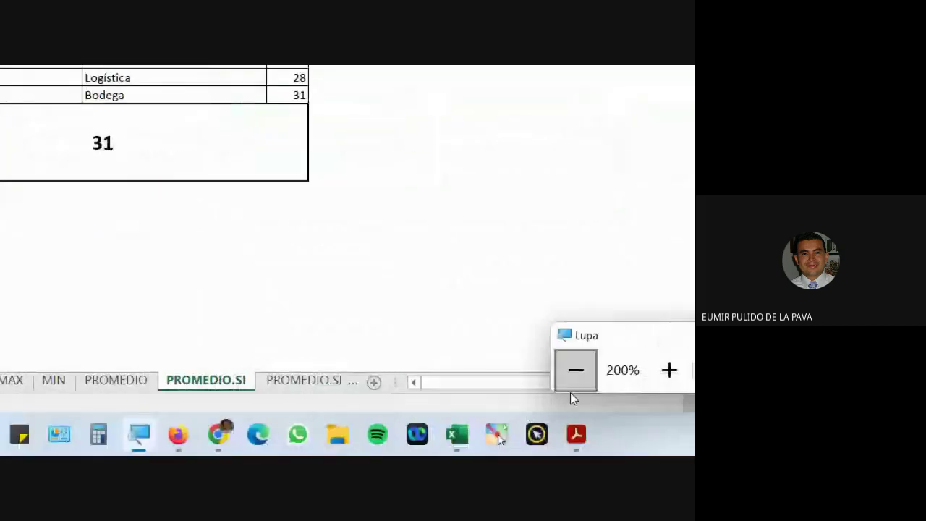
pyautogui.click(572, 383)
# - Check the Google Meet chat for participants' questions and display the PROMEDIO.SI.CONJUNTO sheet in Excel
pyautogui.click(282, 401)
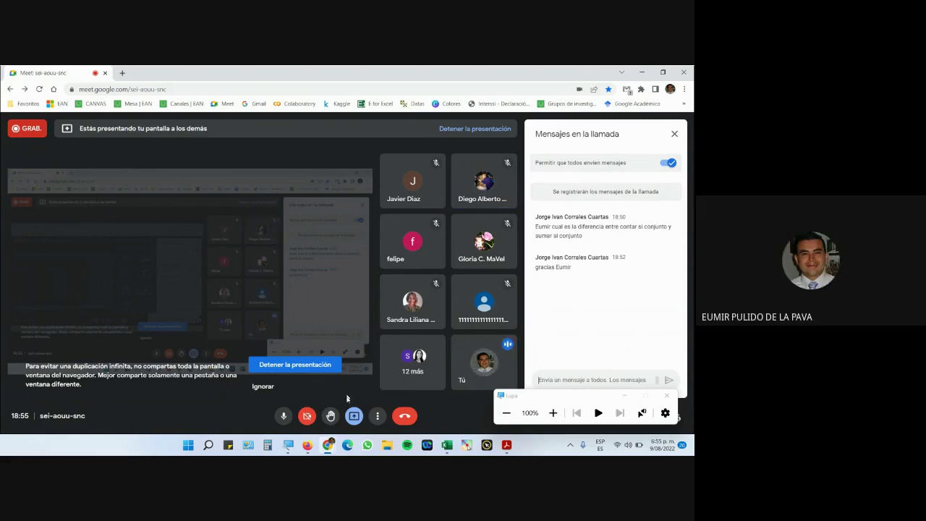
pyautogui.click(456, 446)
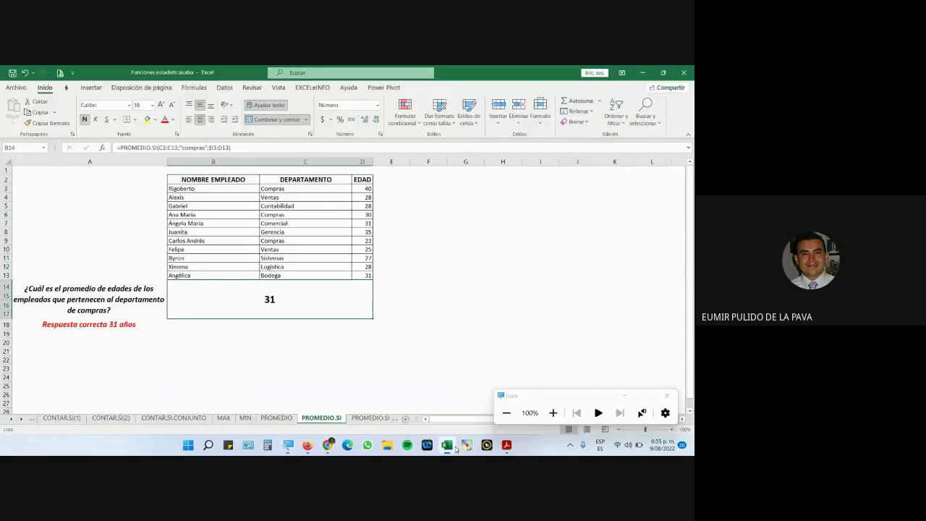
pyautogui.click(311, 414)
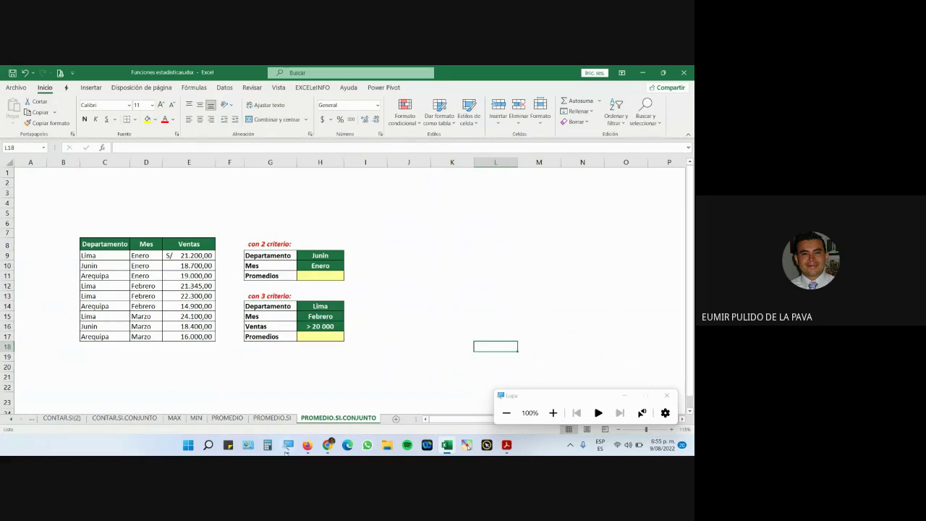
pyautogui.moveTo(327, 445)
pyautogui.click(280, 407)
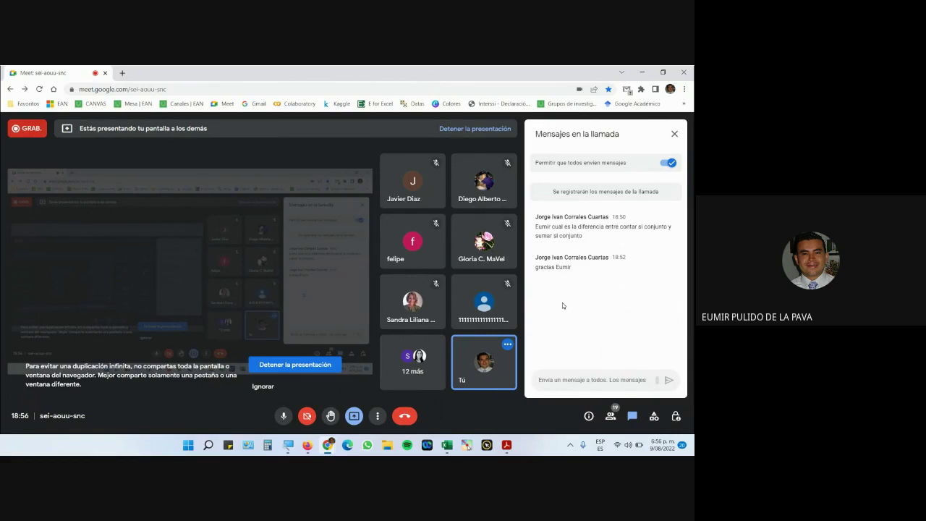
pyautogui.click(454, 449)
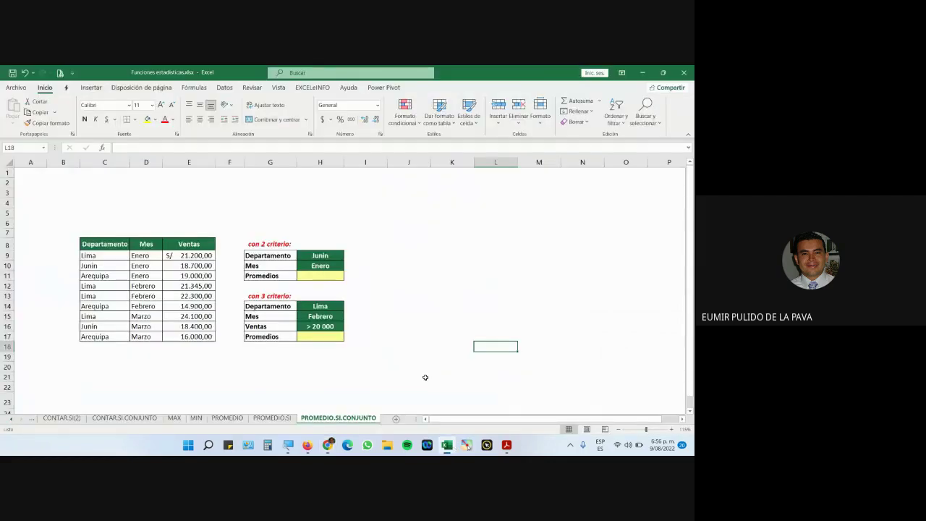
# - Examine the two-criteria and three-criteria exercises in H9:H17 of the PROMEDIO.SI.CONJUNTO sheet, comparing with the PROMEDIO.SI sheet
pyautogui.click(323, 339)
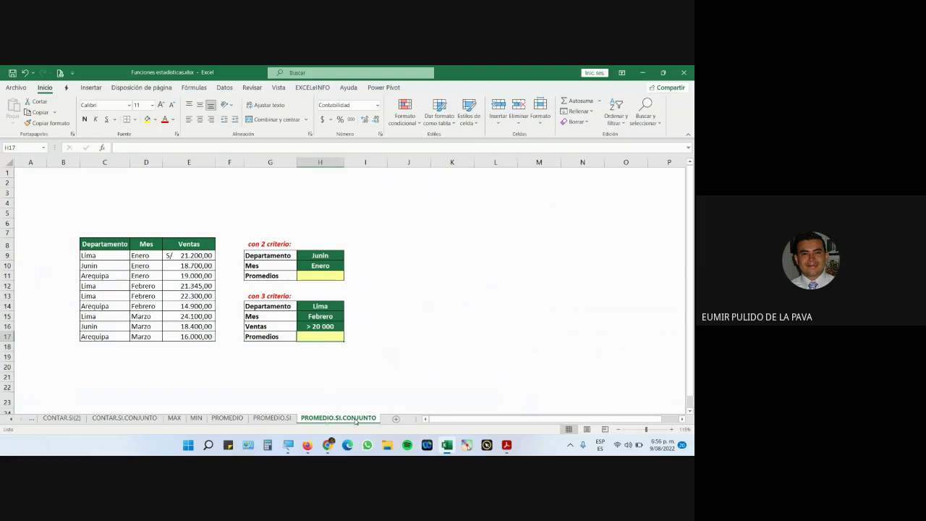
pyautogui.click(273, 418)
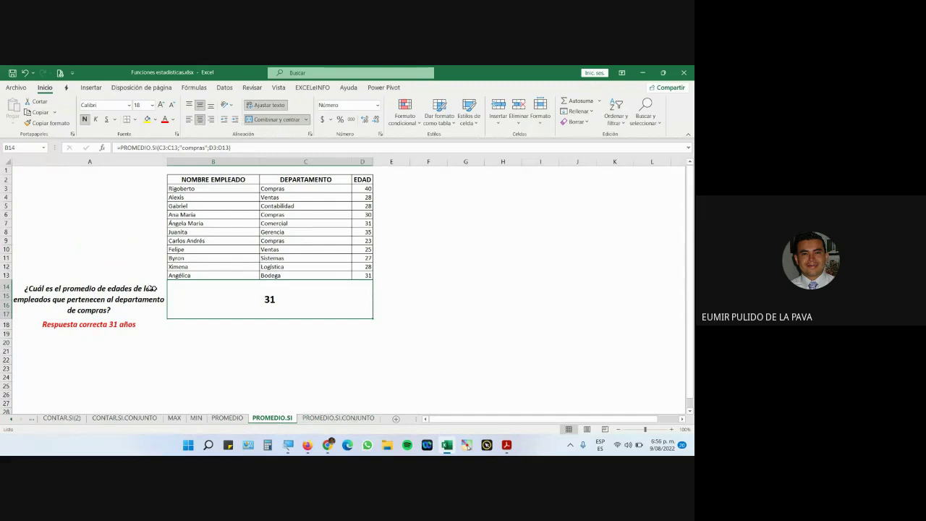
pyautogui.click(338, 418)
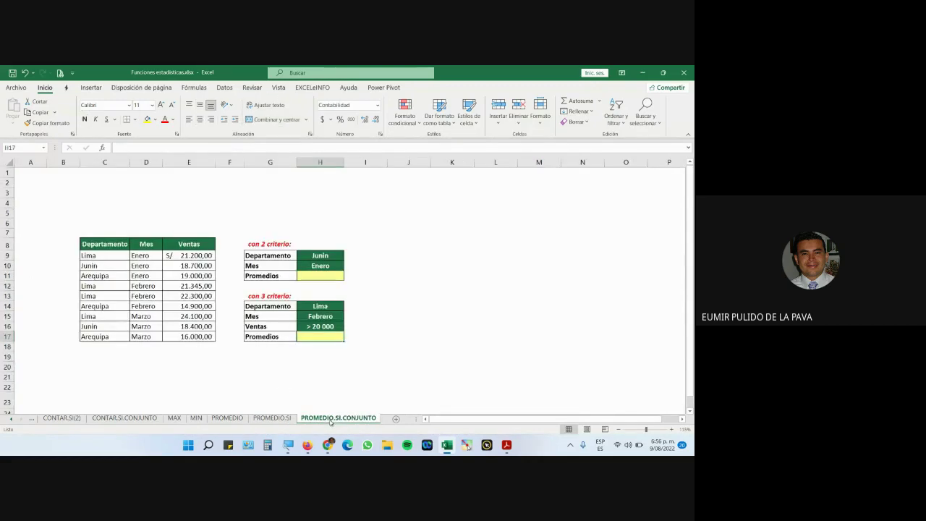
pyautogui.click(330, 309)
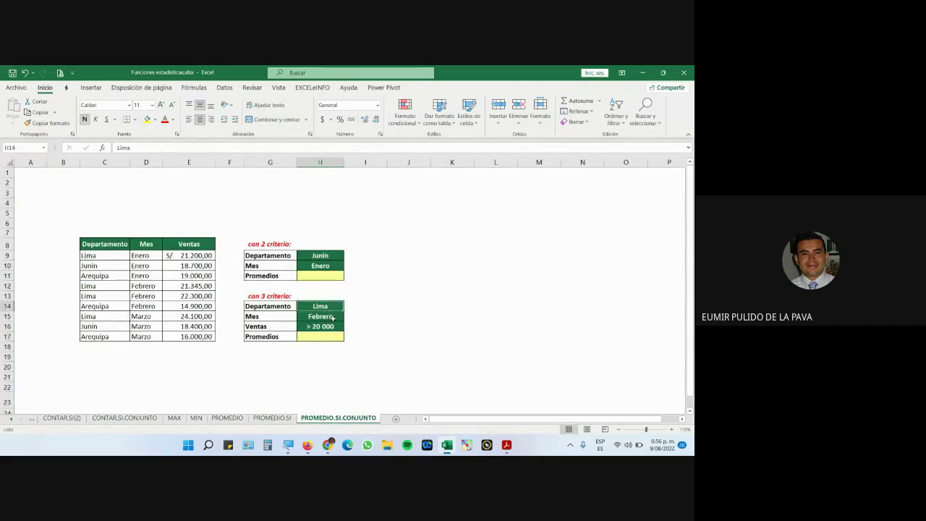
pyautogui.click(332, 317)
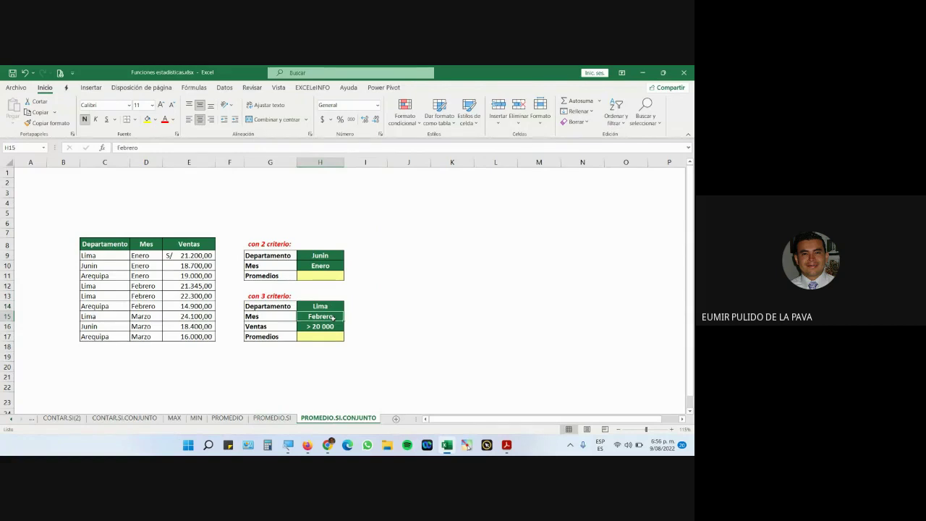
pyautogui.click(329, 327)
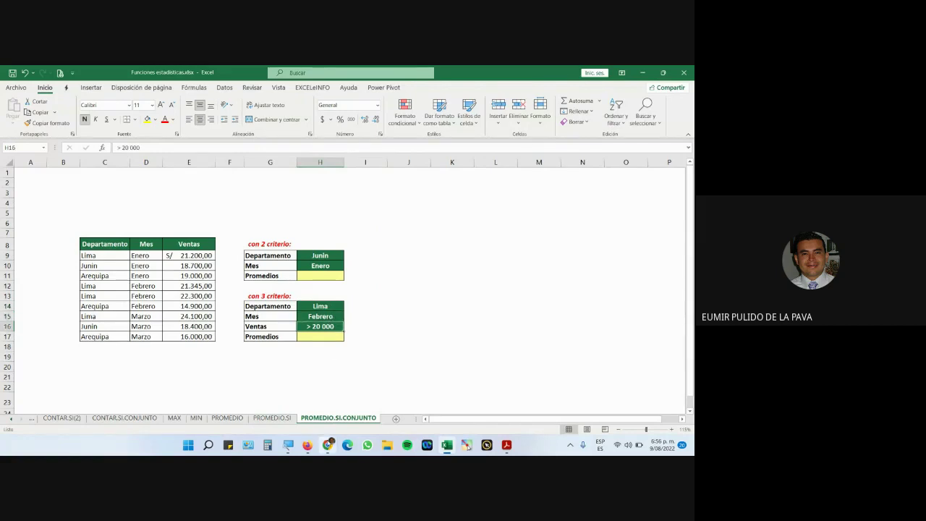
pyautogui.moveTo(327, 258); pyautogui.dragTo(327, 263)
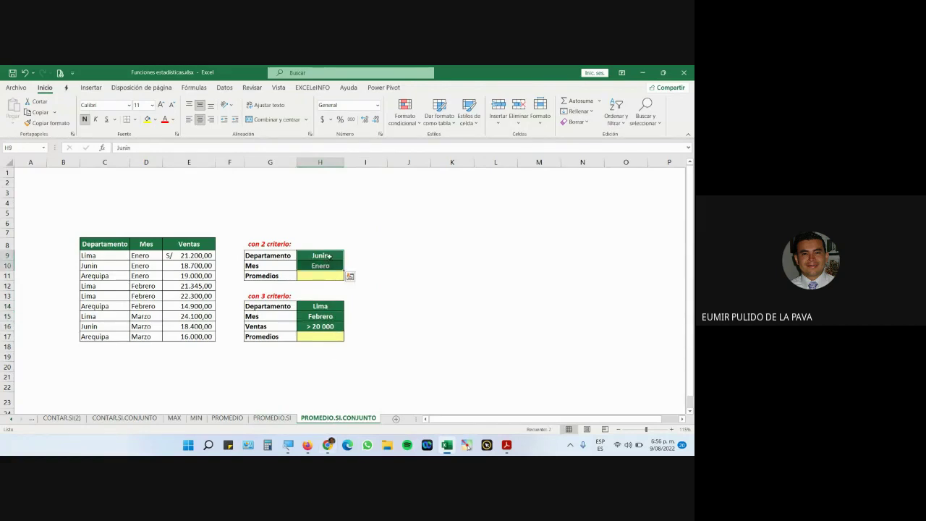
pyautogui.click(329, 255)
pyautogui.click(333, 266)
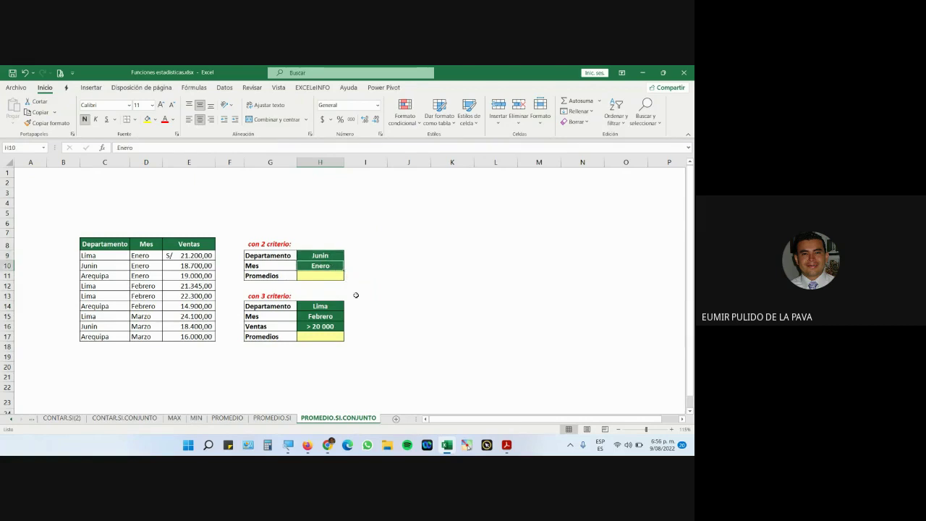
# - Switch to Google Meet, admit the participant waiting to join the call, and return to Excel
pyautogui.click(329, 446)
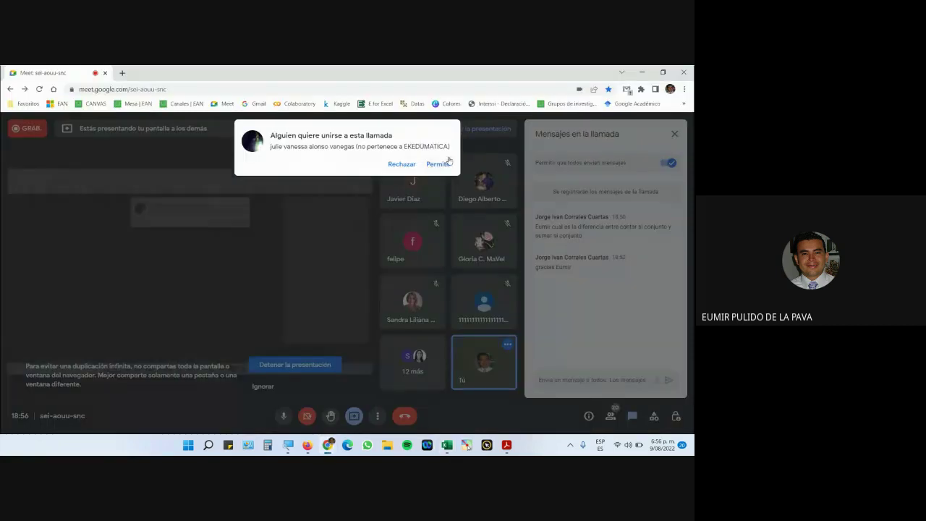
pyautogui.click(440, 164)
pyautogui.hotkey('alt', 'Tab')
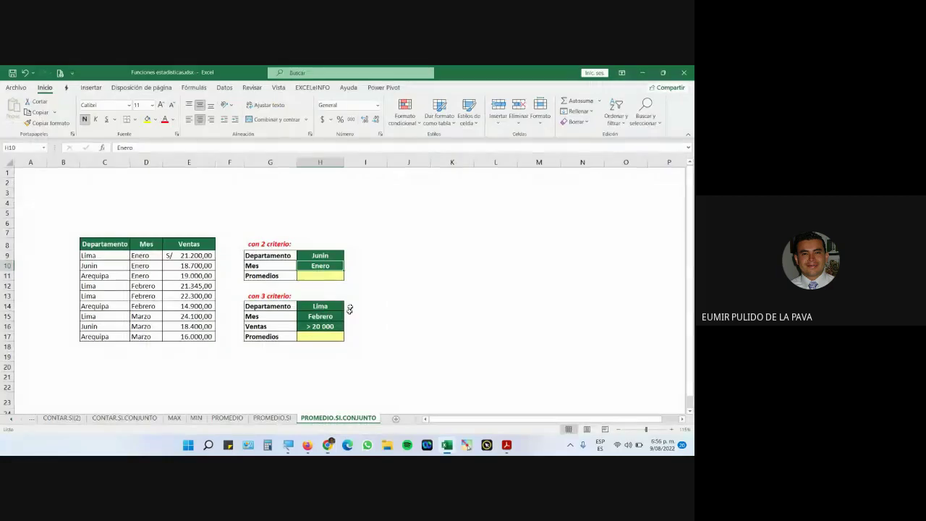
# - Widen column H to fit a long formula and enlarge the font of answer cell H11 to 14
pyautogui.click(340, 274)
pyautogui.moveTo(344, 162); pyautogui.dragTo(474, 164)
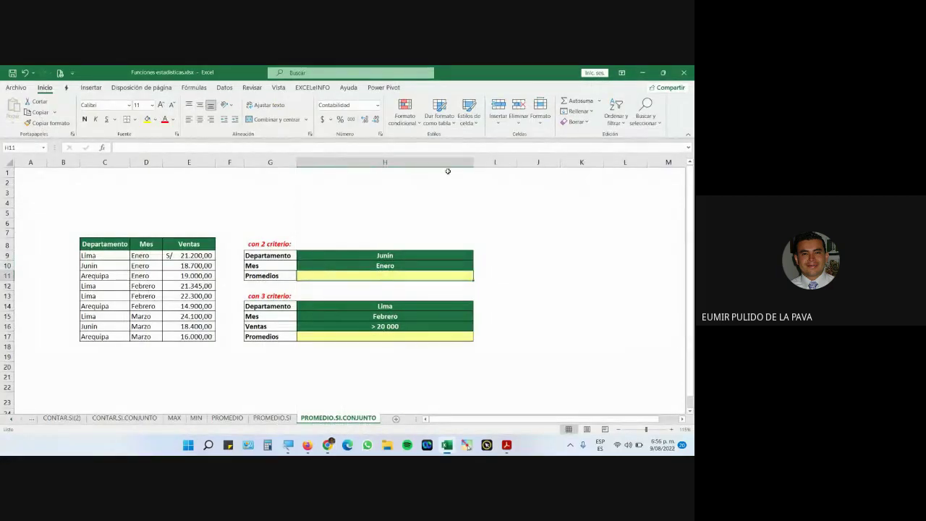
pyautogui.click(161, 105)
pyautogui.click(162, 105)
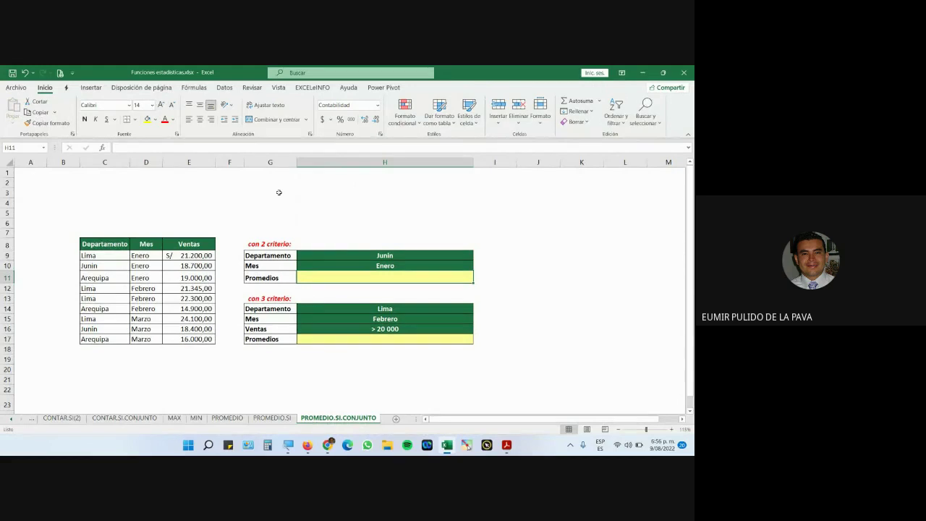
# - Begin a PROMEDIO.SI.CONJUNTO formula in H11 and magnify the screen to 200%
pyautogui.write('=promewdio')
pyautogui.press('BackSpace')
pyautogui.press('BackSpace')
pyautogui.press('BackSpace')
pyautogui.press('BackSpace')
pyautogui.press('Down')
pyautogui.press('Down')
pyautogui.press('Tab')
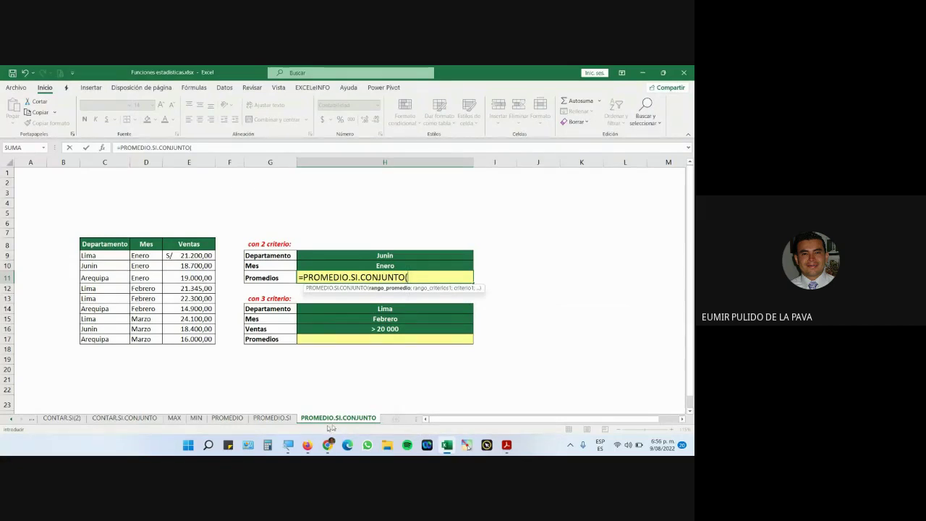
pyautogui.press('super+plus')
pyautogui.click(554, 412)
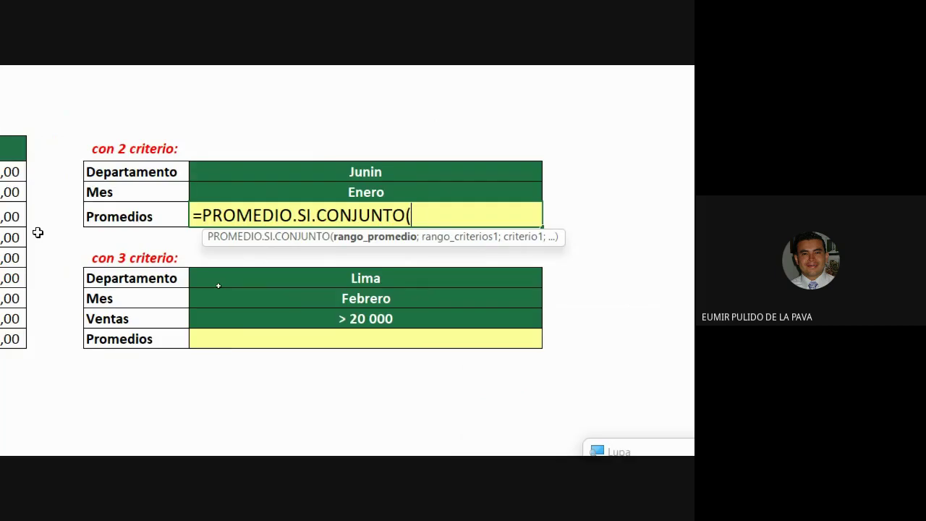
# - Set the formula's average range to E9:E17 and its first criteria pair to departments C9:C17 with criterion H9
pyautogui.moveTo(214, 171); pyautogui.dragTo(224, 340)
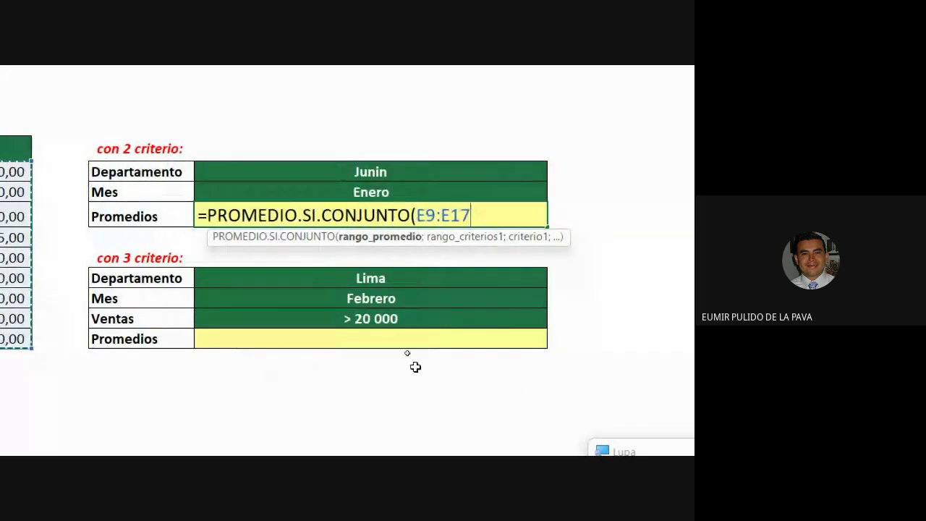
pyautogui.write(';')
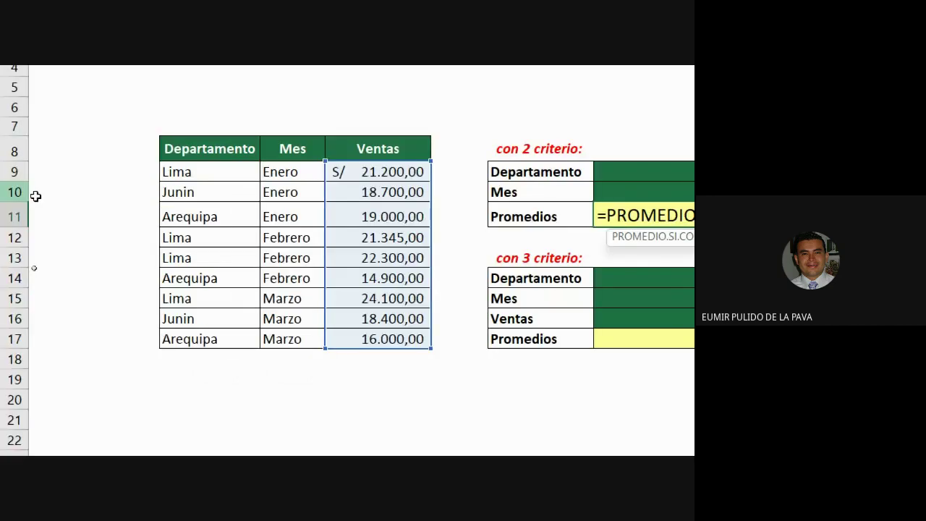
pyautogui.moveTo(202, 171); pyautogui.dragTo(201, 338)
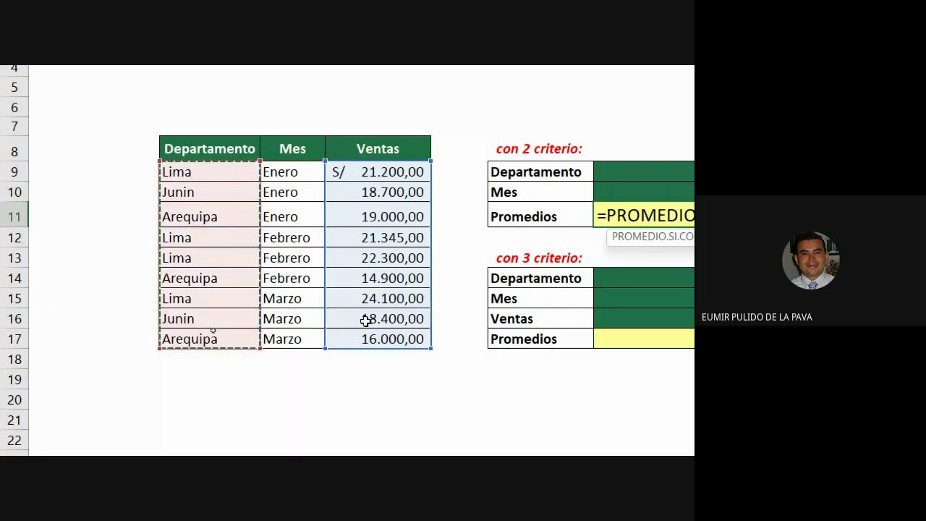
pyautogui.write(';')
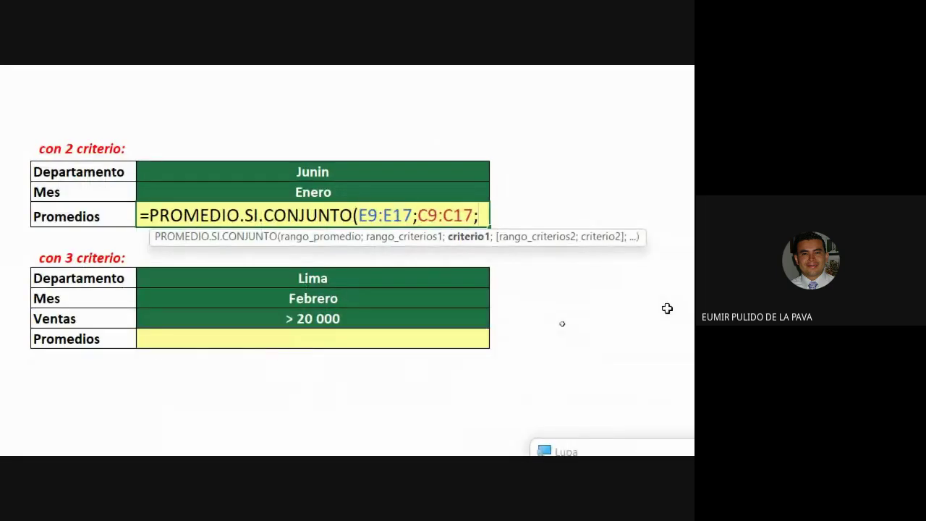
pyautogui.click(305, 174)
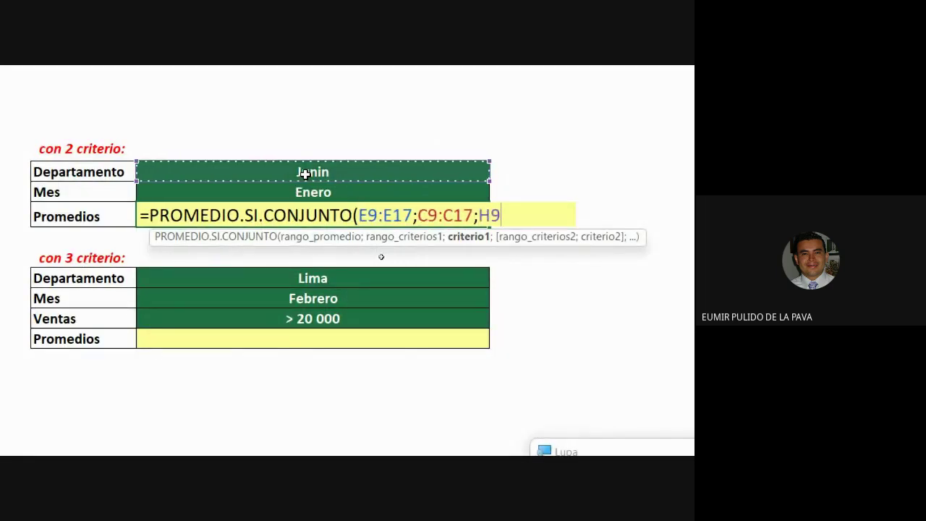
pyautogui.write(';')
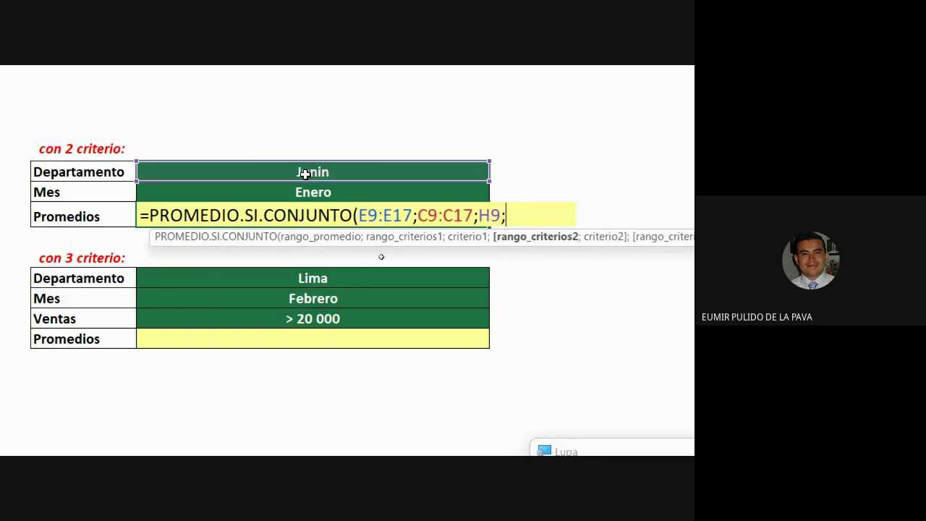
# - Add the months in D9:D17 as the formula's second criteria range, ready for the second criterion
pyautogui.hscroll(-5, 305, 174)
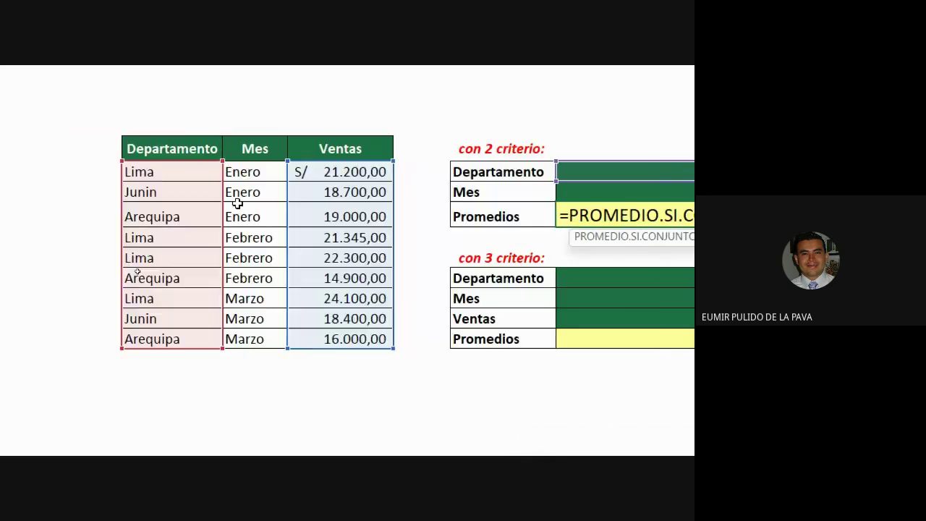
pyautogui.moveTo(253, 171); pyautogui.dragTo(248, 334)
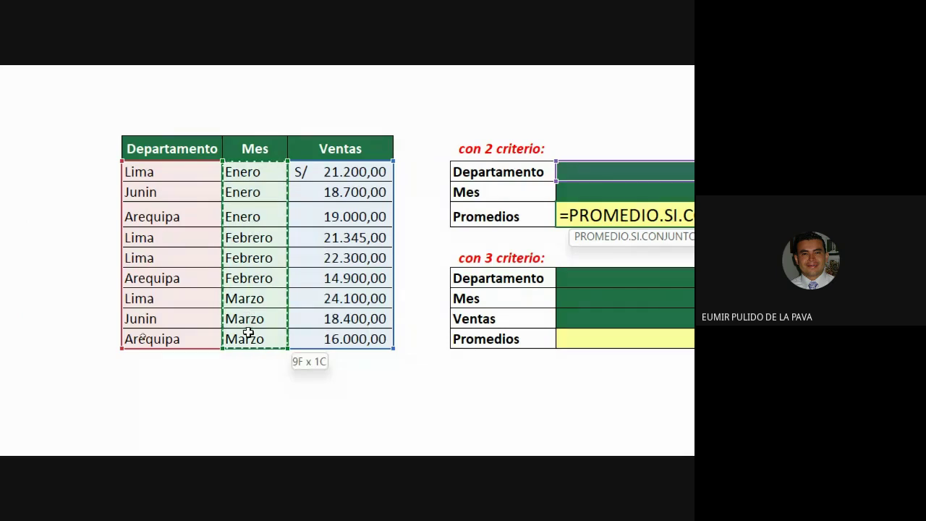
pyautogui.hscroll(5, 662, 270)
pyautogui.hscroll(3, 662, 270)
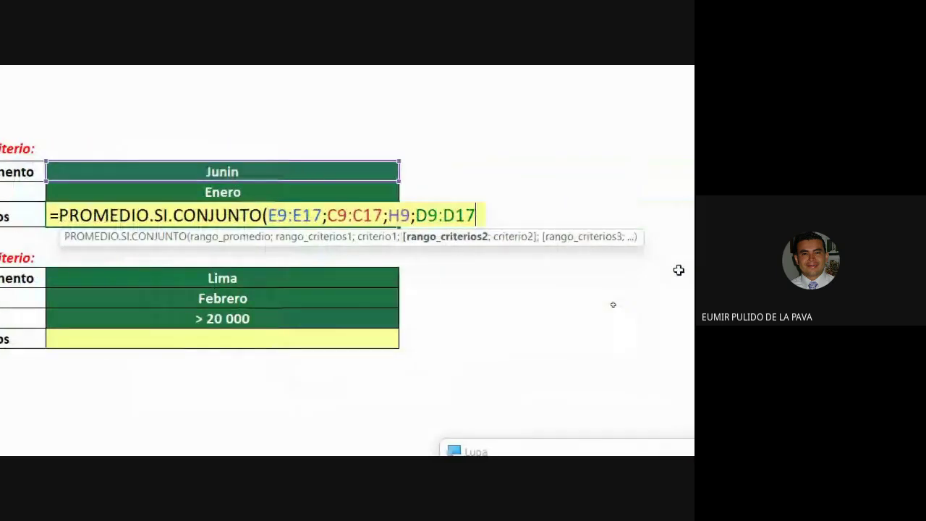
pyautogui.write(';"')
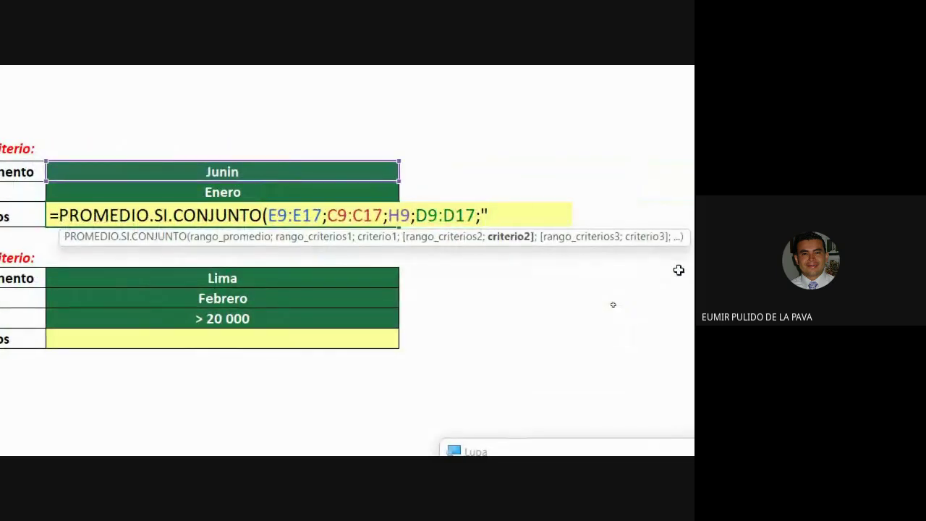
pyautogui.press('BackSpace')
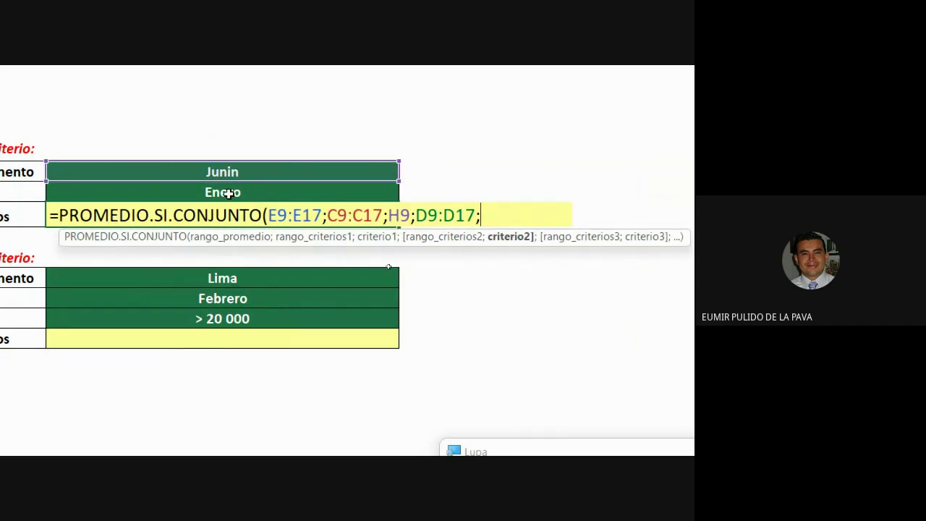
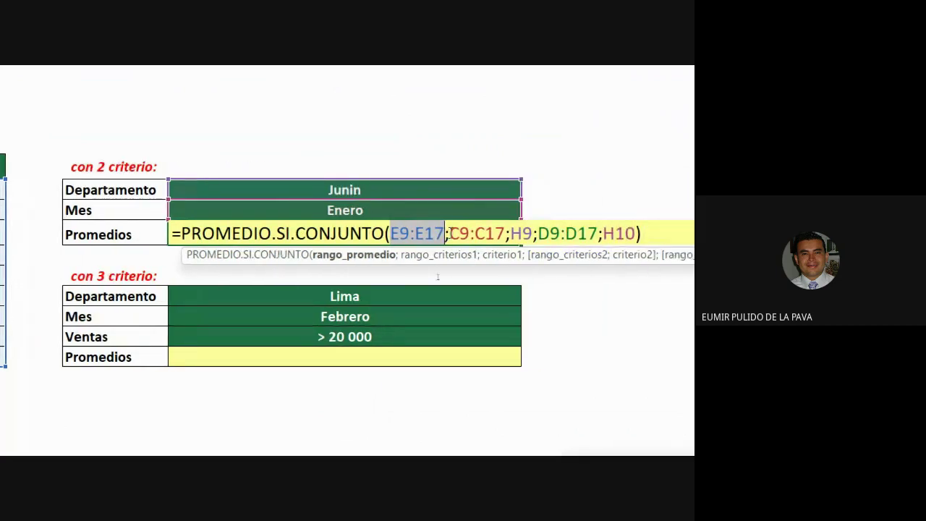
# - Review the first criteria range C9:C17 and its criterion H9 within the H11 formula
pyautogui.click(449, 233)
pyautogui.hotkey('shift', 'Right')
pyautogui.hotkey('shift', 'Right')
pyautogui.hotkey('shift', 'Right')
pyautogui.hotkey('shift', 'Right')
pyautogui.hotkey('shift', 'Right')
pyautogui.hotkey('shift', 'Right')
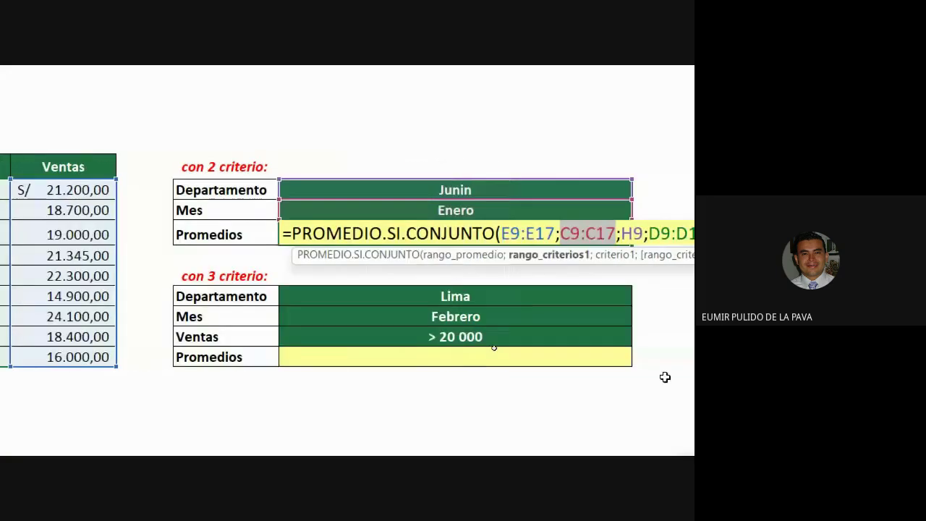
pyautogui.press('Right')
pyautogui.press('Right')
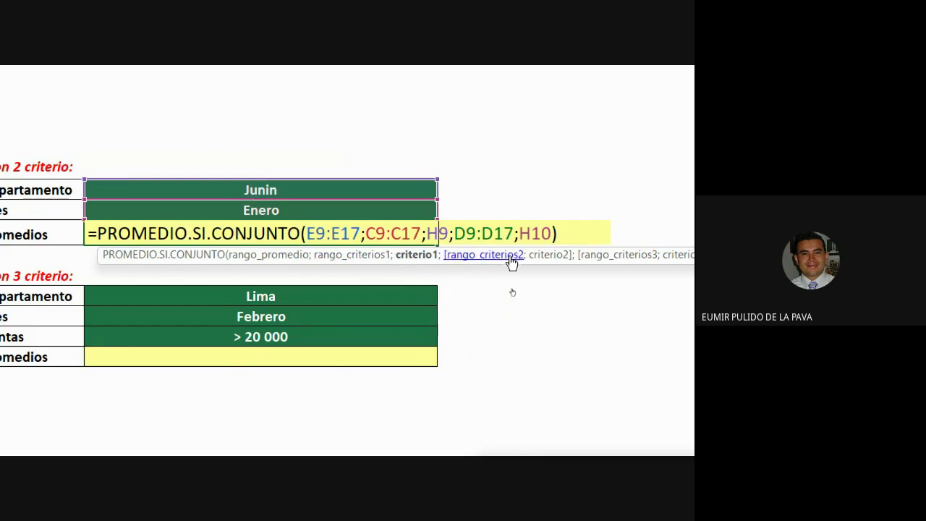
# - Review the second pair D9:D17 and H10, and enter =PROMEDIO.SI.CONJUNTO(E9:E17;C9:C17;H9;D9:D17;H10) in H11
pyautogui.moveTo(453, 233); pyautogui.dragTo(513, 233)
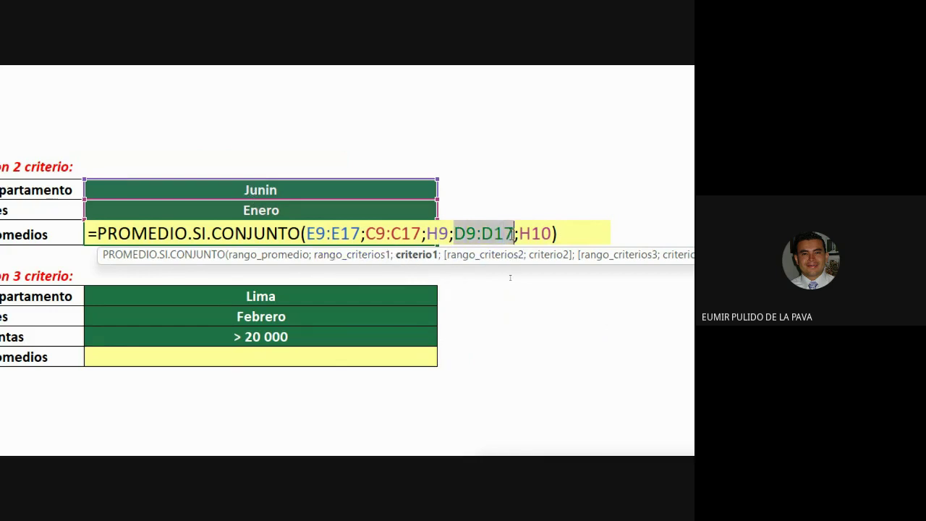
pyautogui.hscroll(-2, 18, 237)
pyautogui.hscroll(-2, 33, 234)
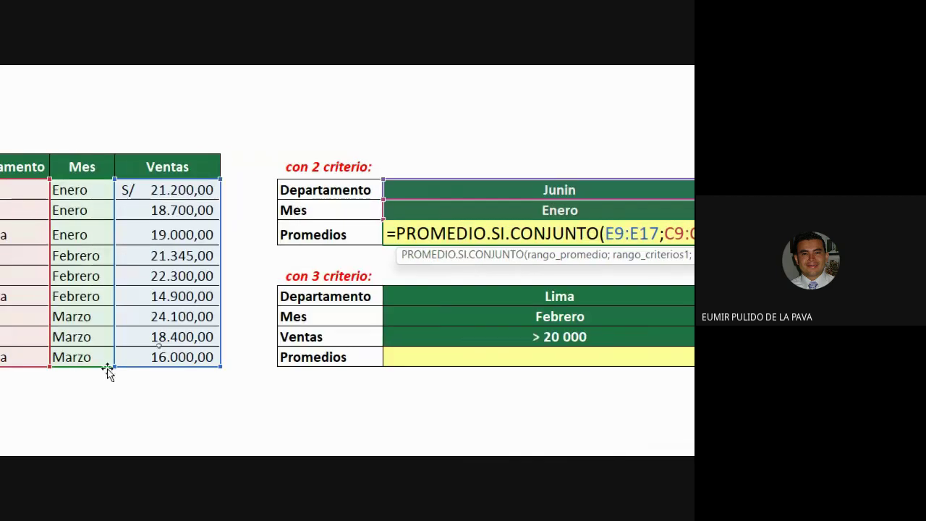
pyautogui.hscroll(4, 502, 190)
pyautogui.press('Right')
pyautogui.press('Right')
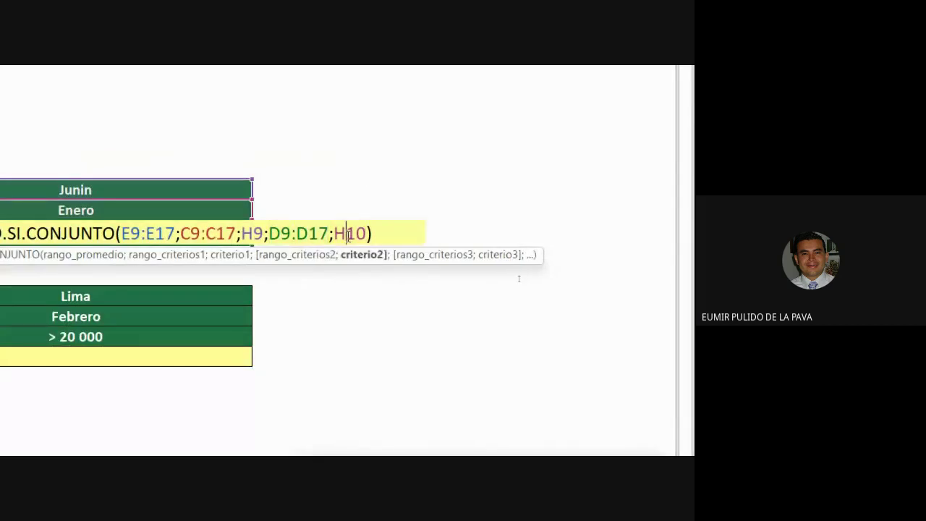
pyautogui.hscroll(-1, 60, 255)
pyautogui.hscroll(-2, 51, 232)
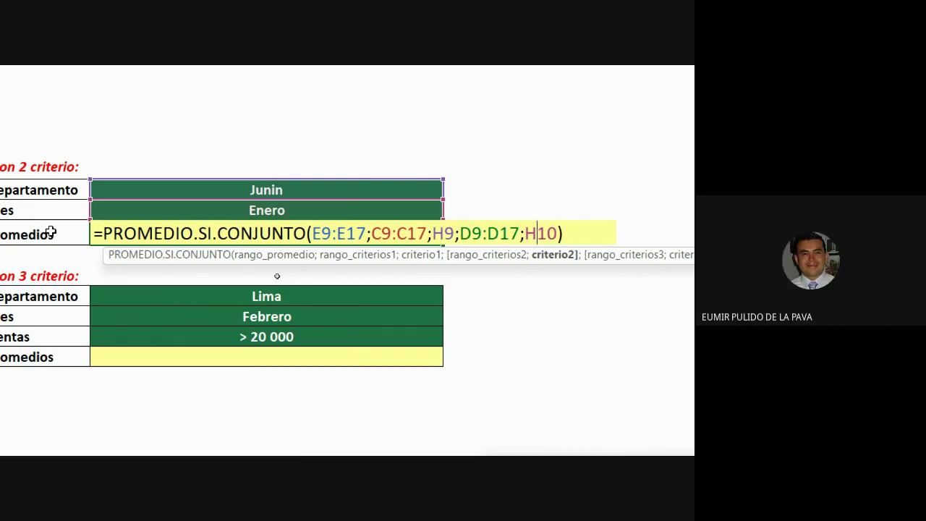
pyautogui.press('Return')
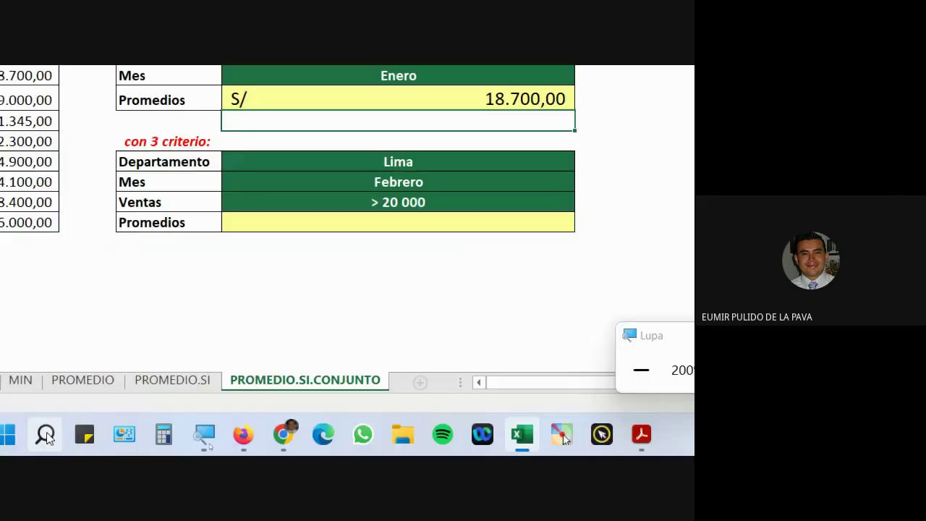
# - Switch to the Google Meet call, reduce the screen magnification and check the participants' chat messages
pyautogui.moveTo(285, 434)
pyautogui.click(215, 333)
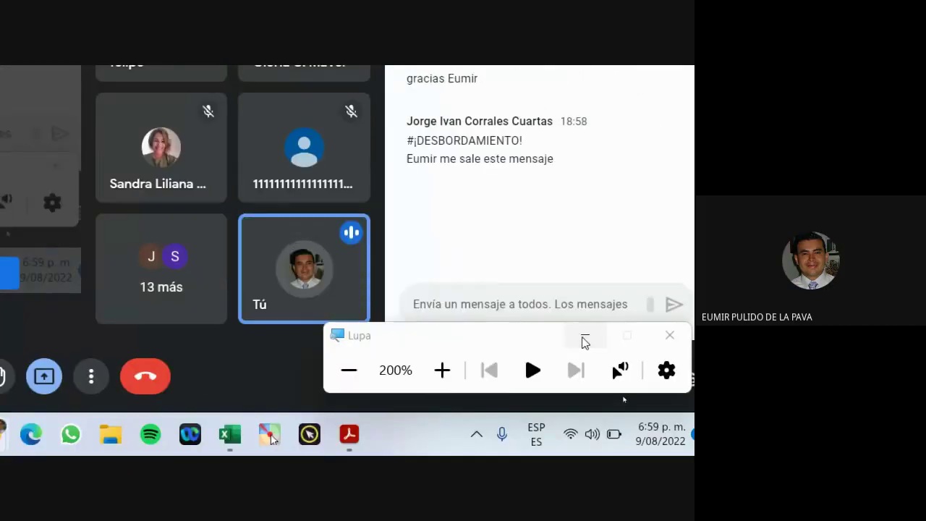
pyautogui.click(349, 370)
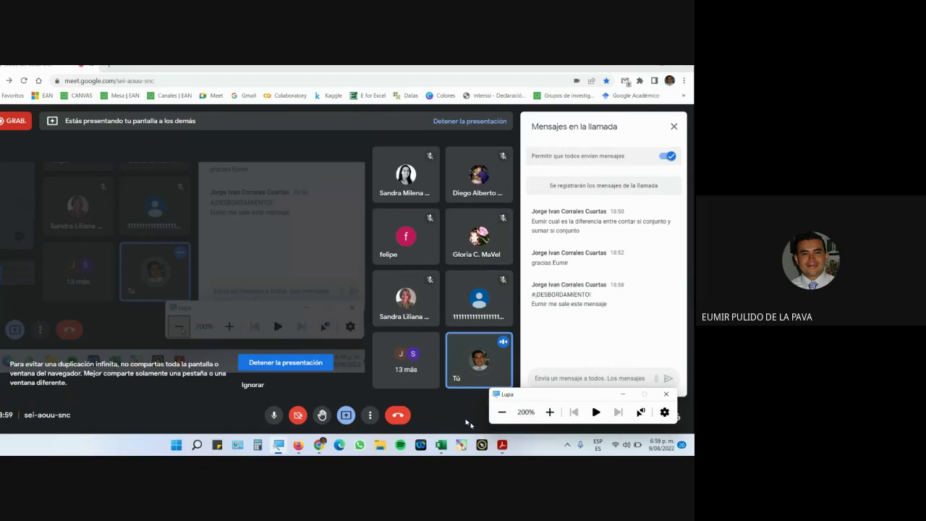
# - Return to the Funciones estadísticas workbook and review the PROMEDIO.SI.CONJUNTO formula in H11 at 200% magnification, leaving it unchanged at 100% magnification
pyautogui.click(501, 412)
pyautogui.click(440, 444)
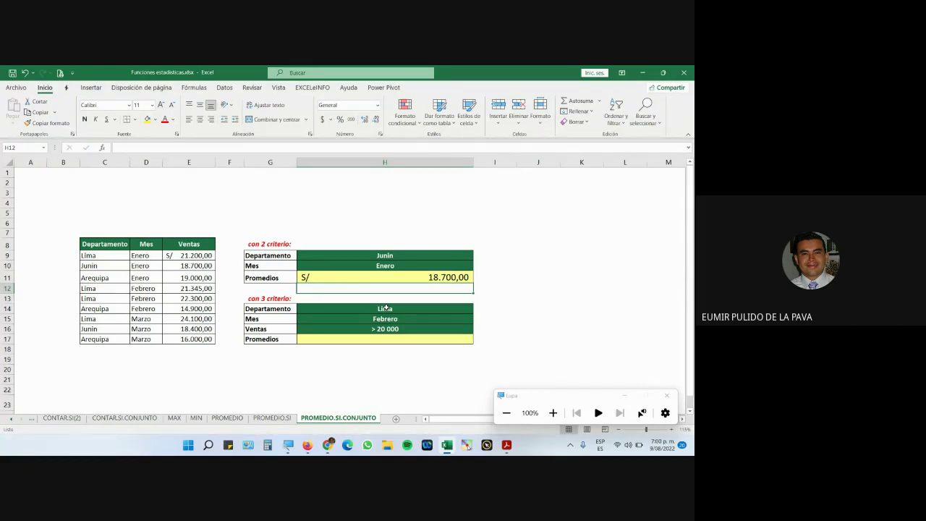
pyautogui.click(418, 281)
pyautogui.doubleClick(420, 278)
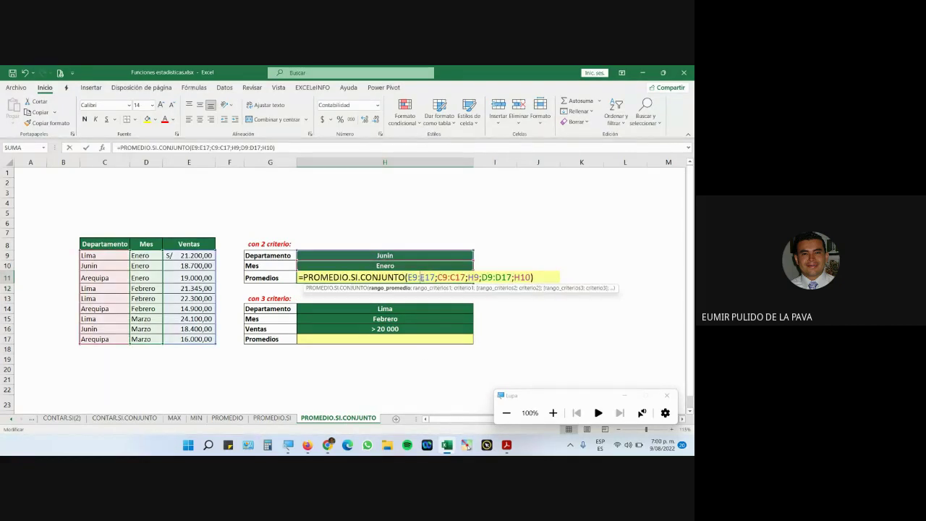
pyautogui.click(553, 413)
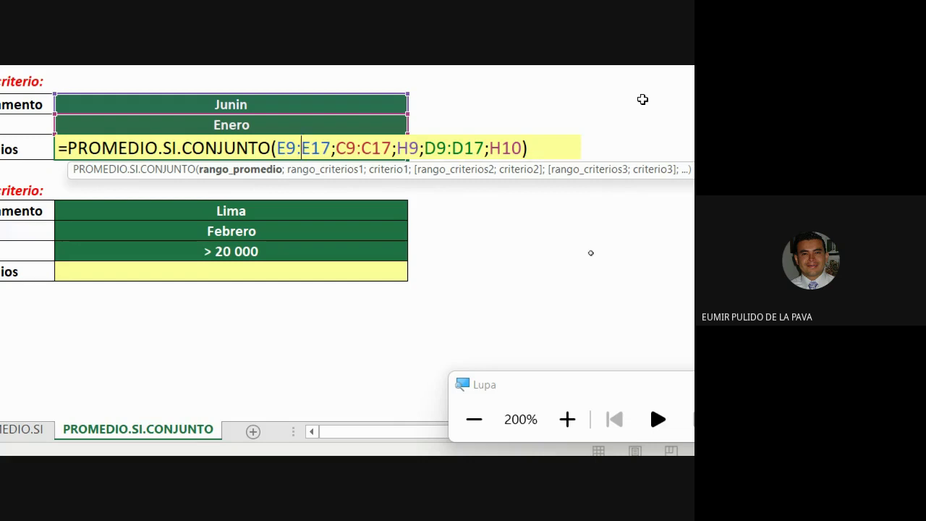
pyautogui.press('Return')
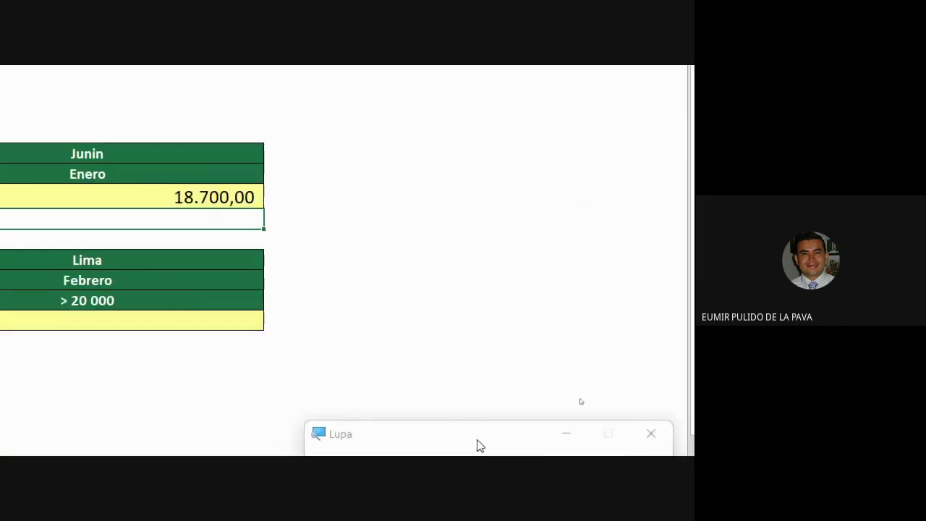
pyautogui.click(333, 374)
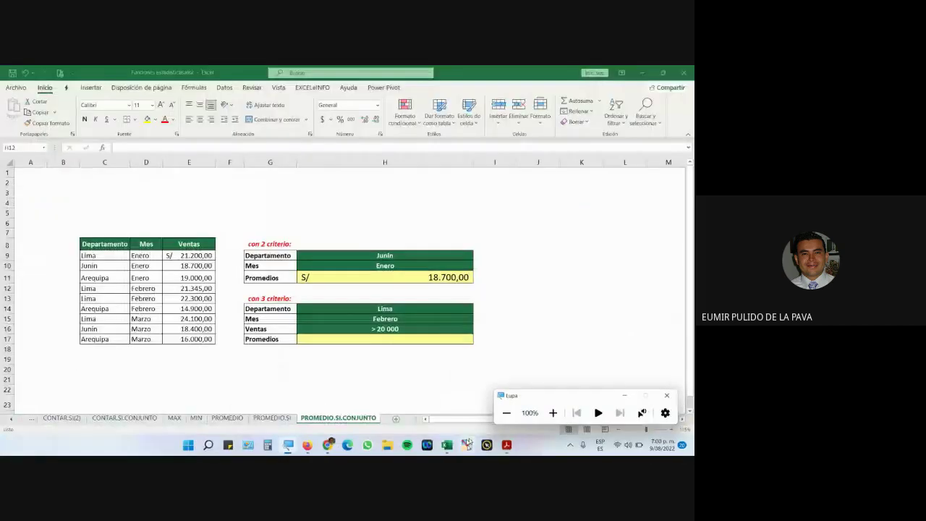
# - Check the Meet chat messages, and switch to the learning guide PDF to review section F on Filtros
pyautogui.click(329, 444)
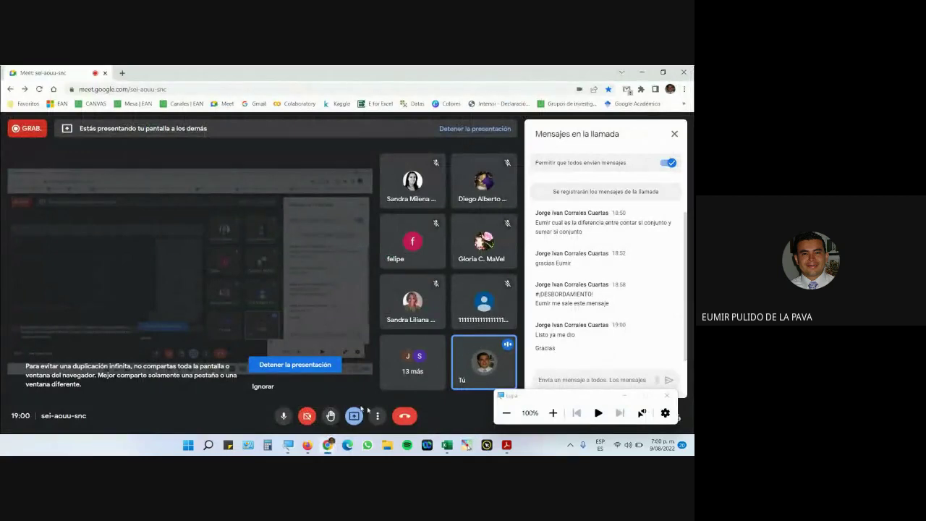
pyautogui.click(506, 444)
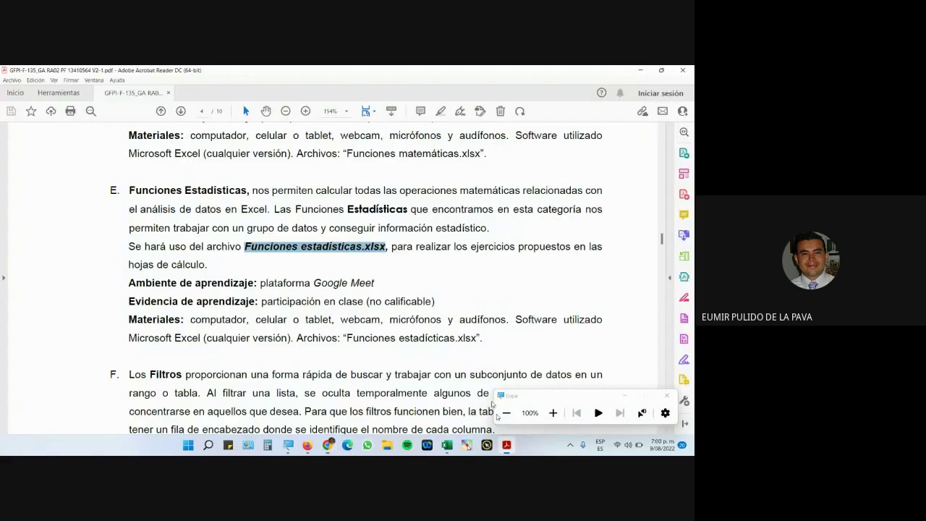
pyautogui.scroll(-3, 334, 207)
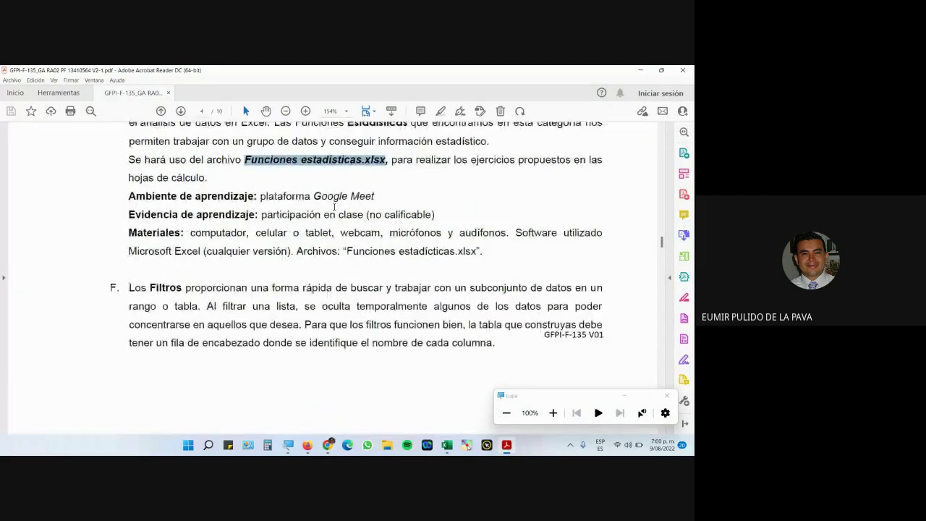
pyautogui.scroll(-4, 334, 207)
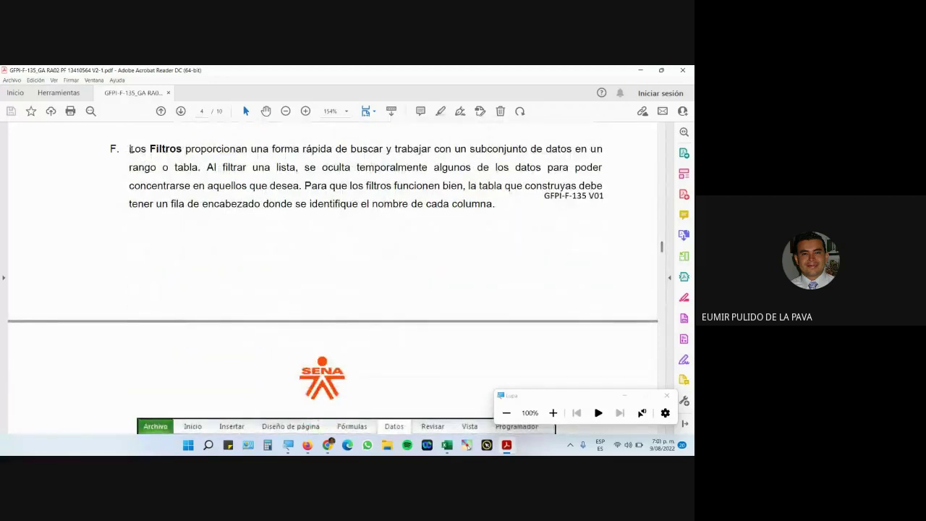
pyautogui.moveTo(130, 148); pyautogui.dragTo(340, 187)
pyautogui.click(157, 153)
pyautogui.doubleClick(157, 150)
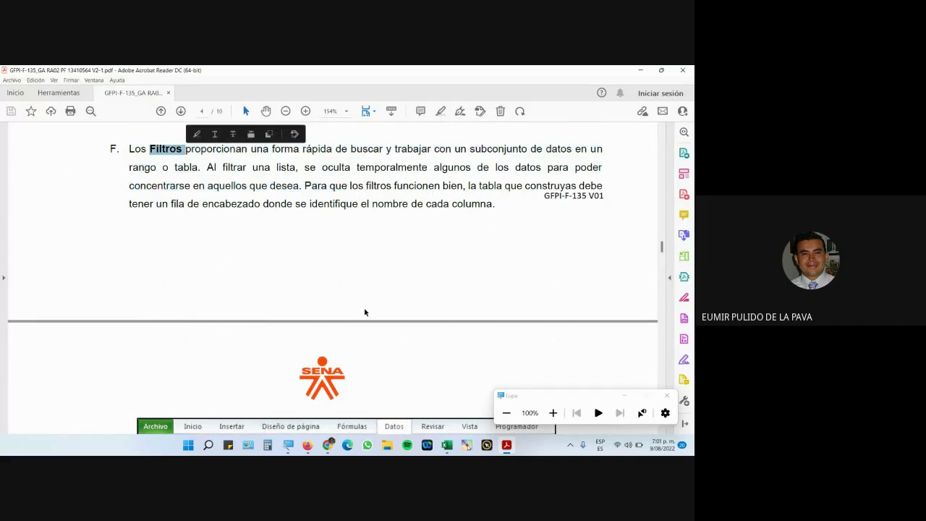
# - Find the exercise file named for the Filtros section in the guide, and locate Filtros básicos.xlsx among both course sites' downloads
pyautogui.scroll(-10, 365, 312)
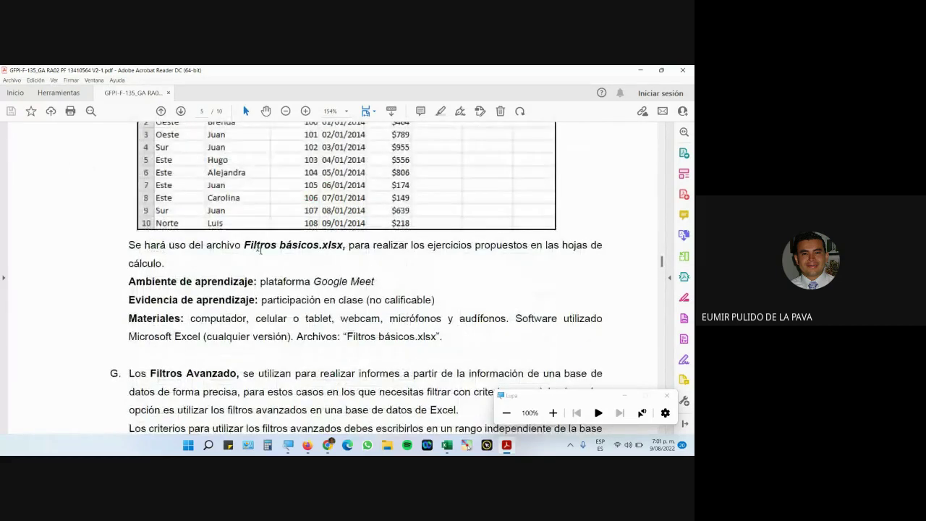
pyautogui.moveTo(244, 246); pyautogui.dragTo(319, 246)
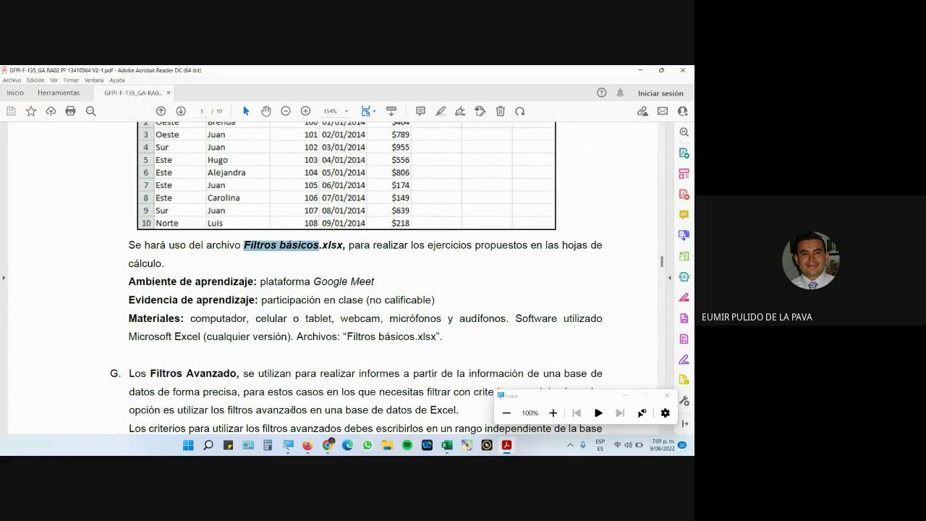
pyautogui.click(304, 444)
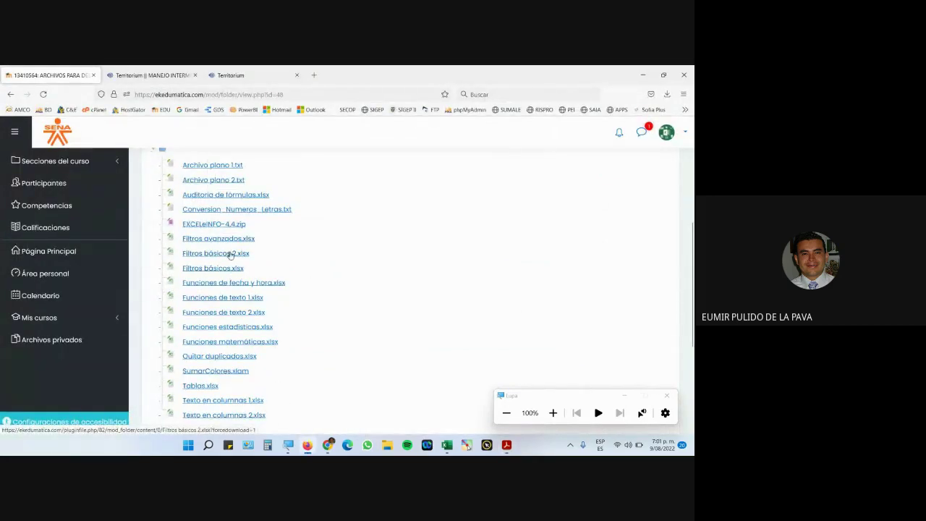
pyautogui.click(230, 76)
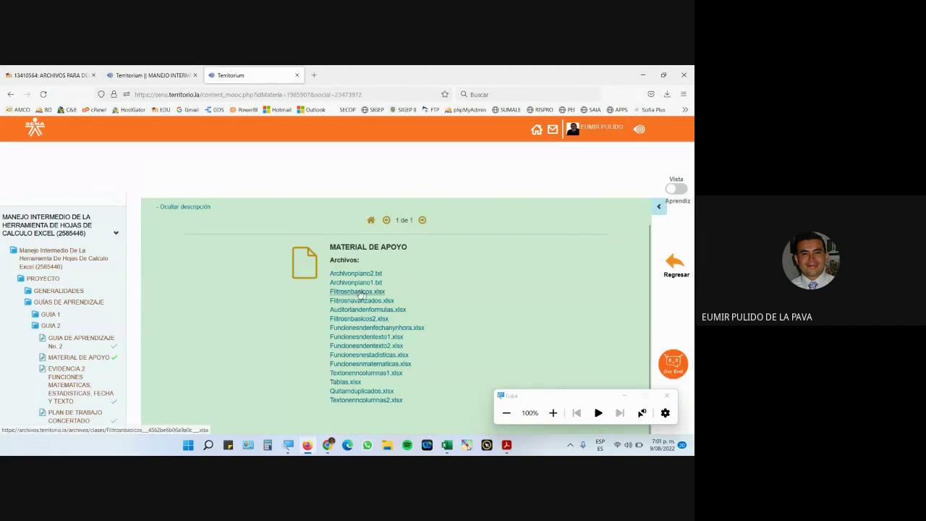
pyautogui.click(39, 72)
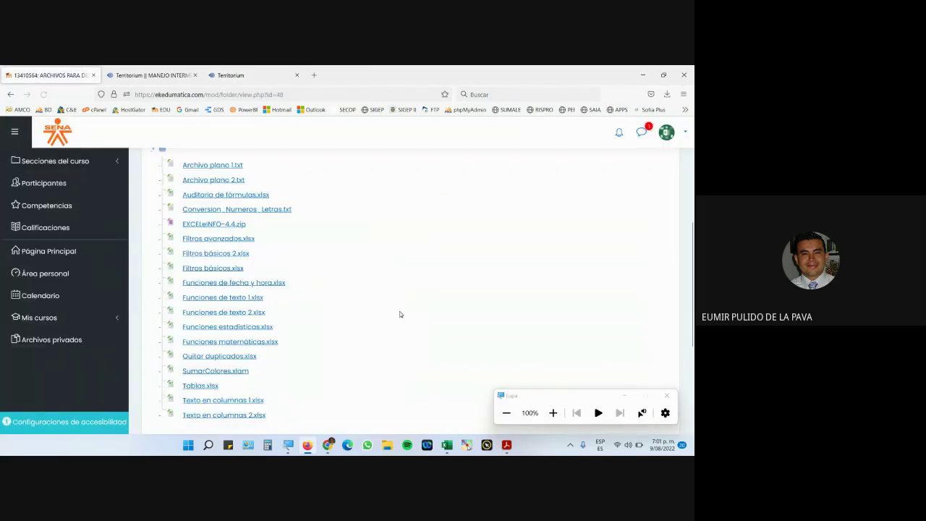
# - Switch to the Filtros básicos.xlsx workbook in Excel and show its PRACT2 sheet at 200% magnification
pyautogui.click(307, 255)
pyautogui.click(499, 126)
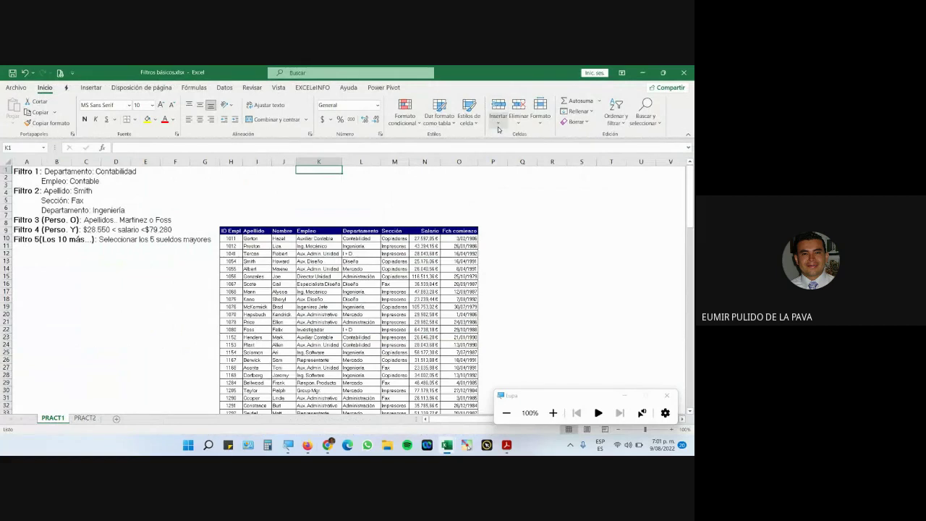
pyautogui.click(85, 419)
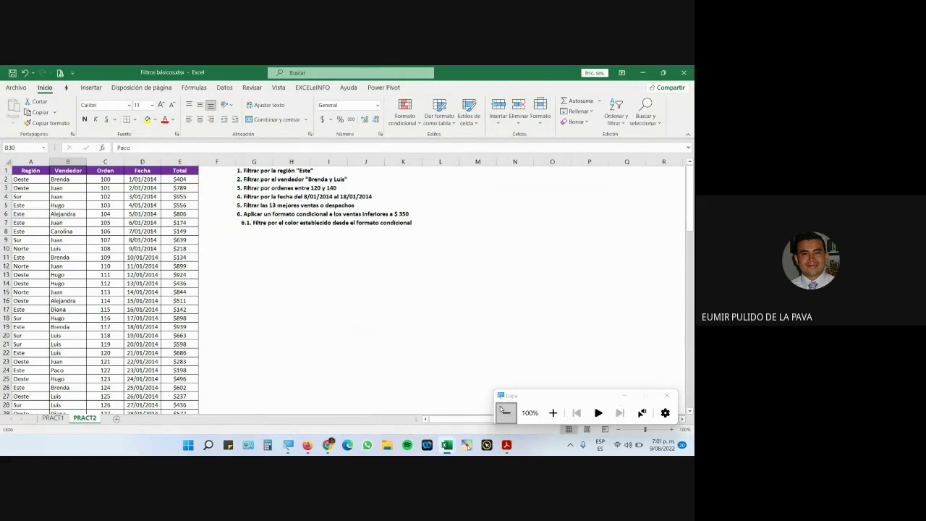
pyautogui.click(553, 413)
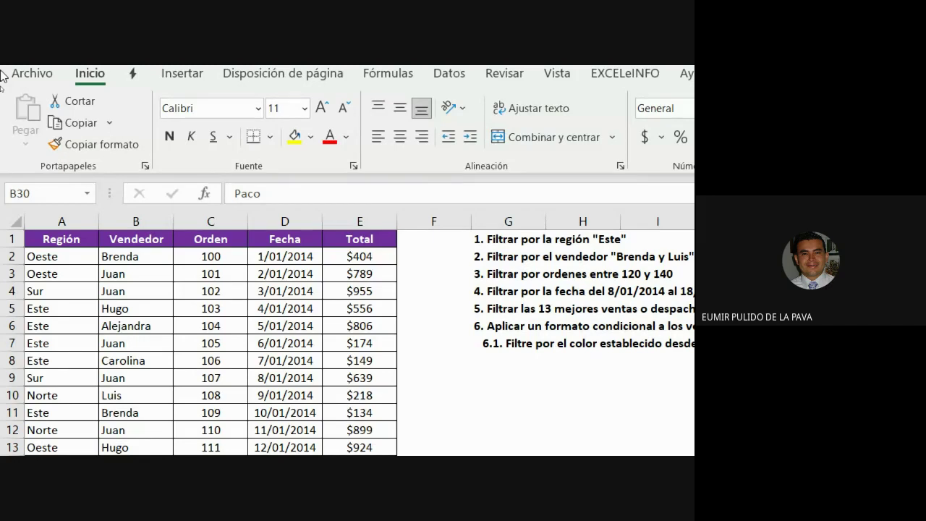
# - Turn on the header filters from a cell inside the PRACT2 table, and remove them again
pyautogui.click(264, 326)
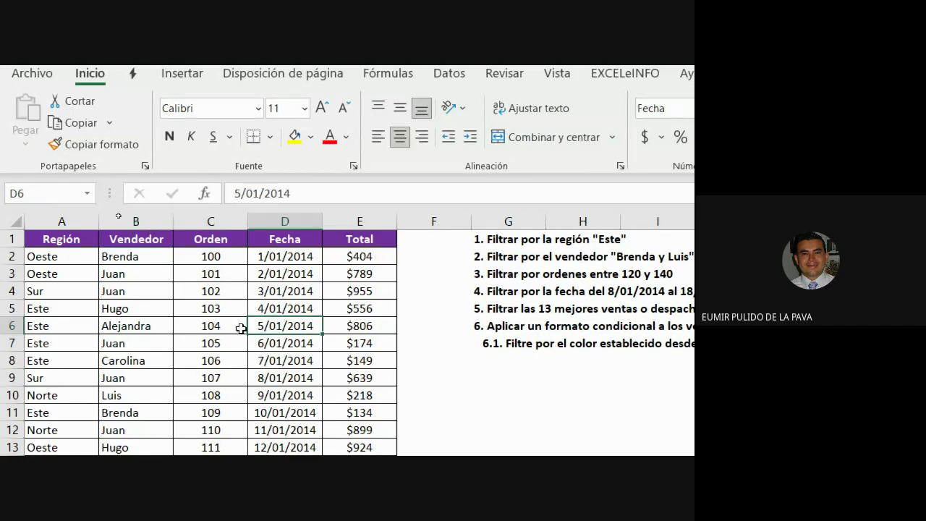
pyautogui.click(161, 325)
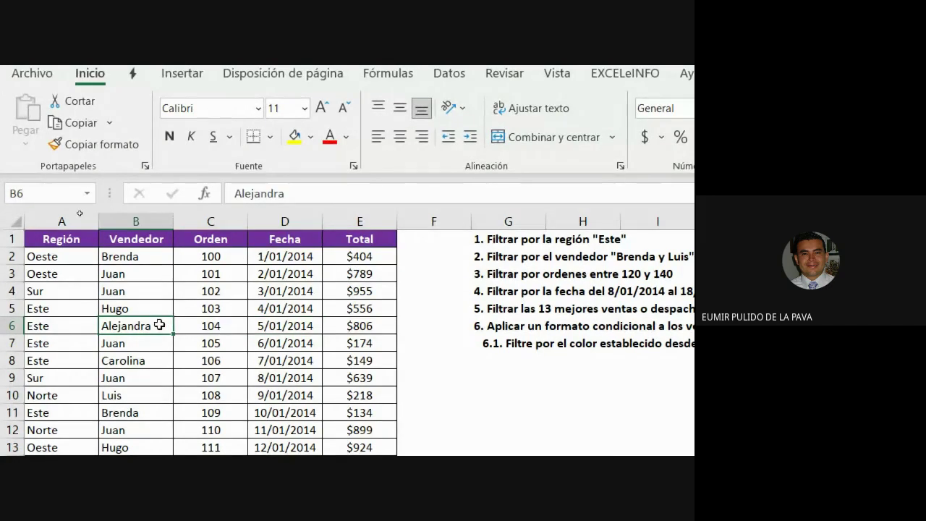
pyautogui.hotkey('ctrl', 'shift', 'l')
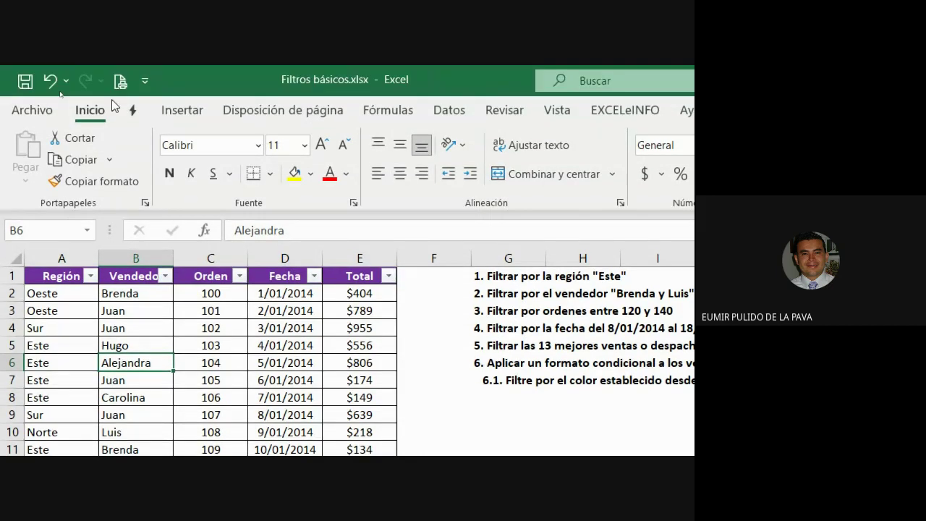
pyautogui.click(358, 273)
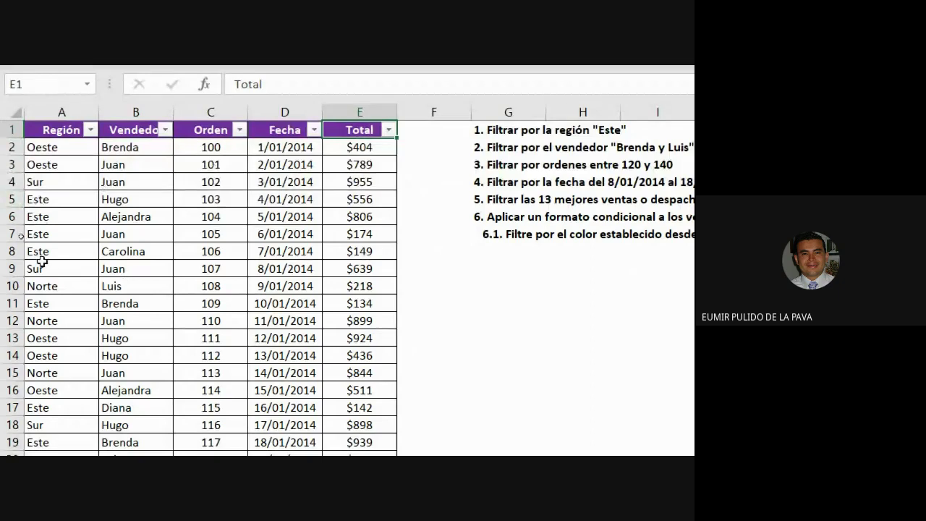
pyautogui.hotkey('ctrl', 'shift', 'l')
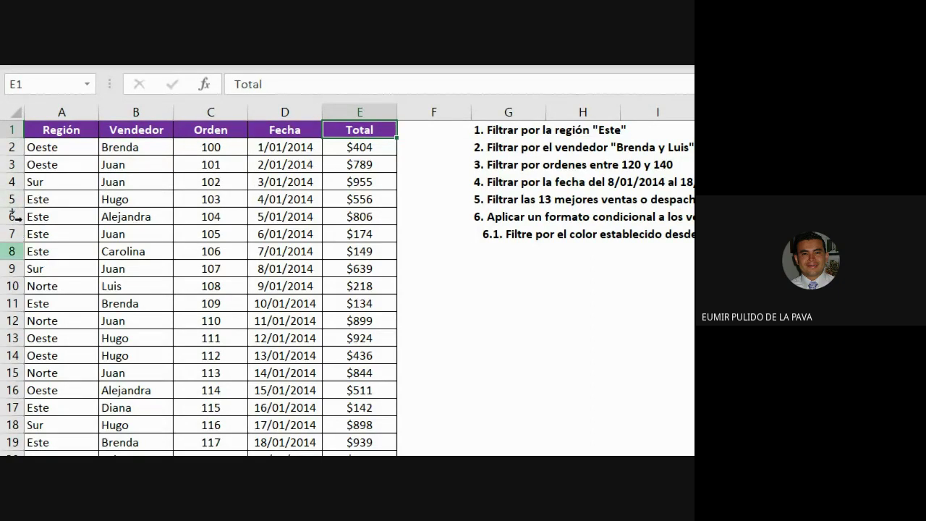
# - Point out the header row A1:E1 as the place for the filters, and select a single cell inside the table
pyautogui.moveTo(49, 128); pyautogui.dragTo(354, 129)
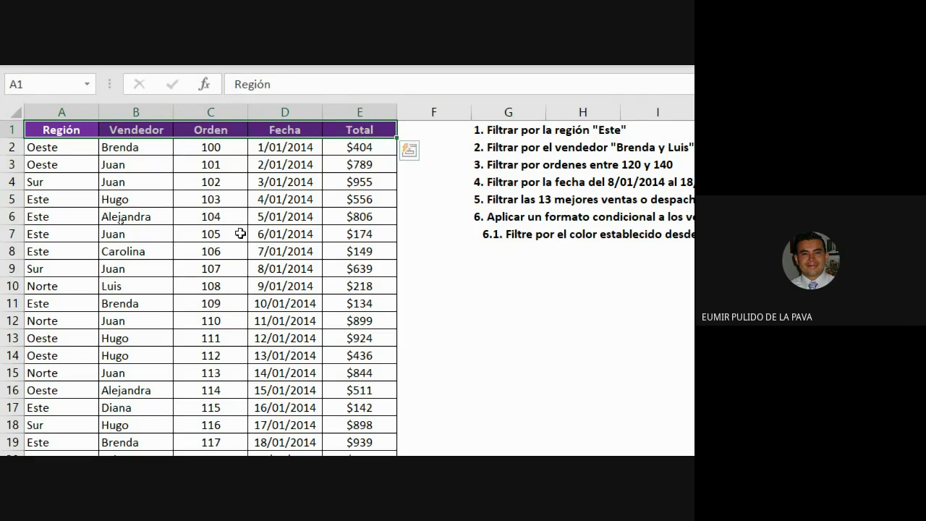
pyautogui.moveTo(62, 128); pyautogui.dragTo(331, 302)
pyautogui.moveTo(45, 127); pyautogui.dragTo(361, 131)
pyautogui.click(334, 181)
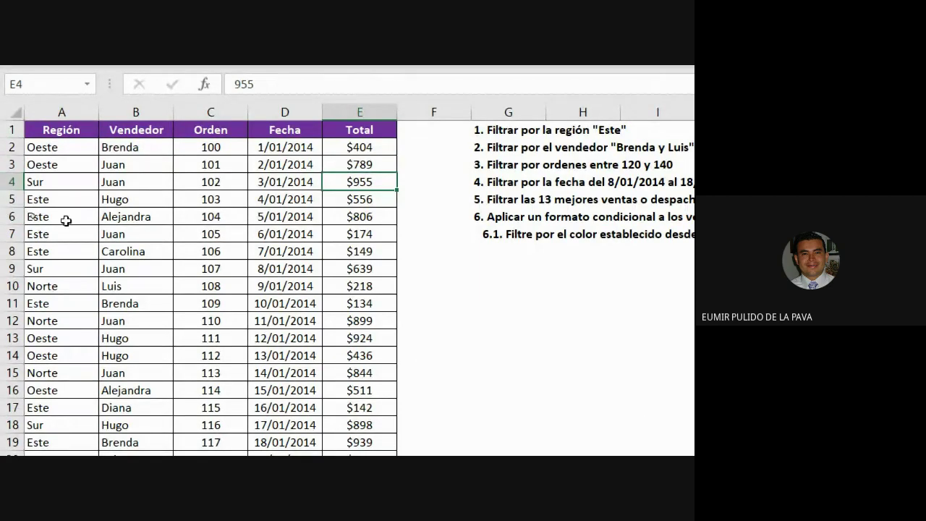
pyautogui.click(214, 236)
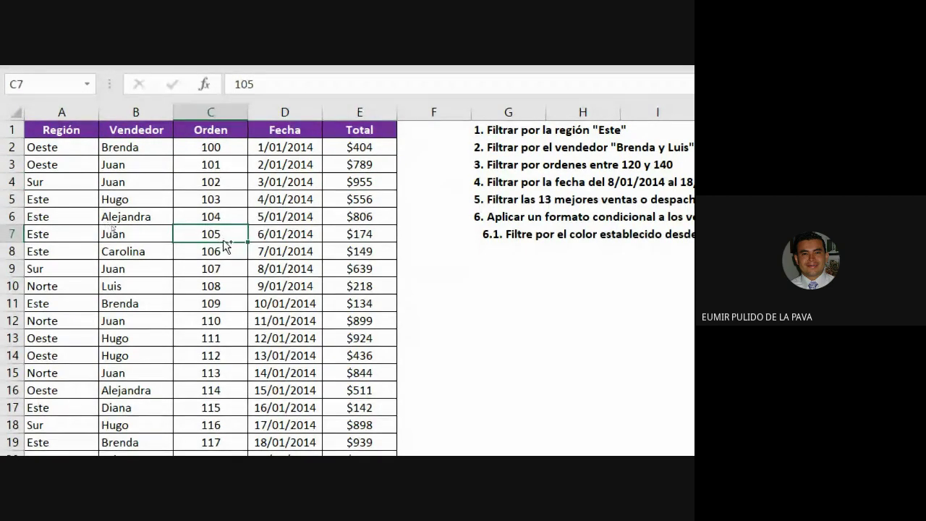
# - Apply filters to the table from cell C7, and clear them with the Filter command
pyautogui.hotkey('ctrl', 'shift', 'l')
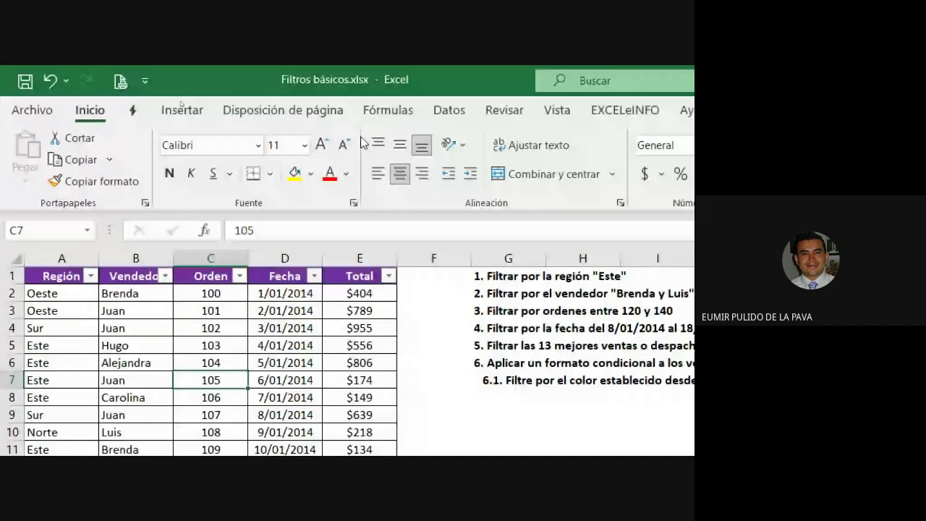
pyautogui.click(448, 110)
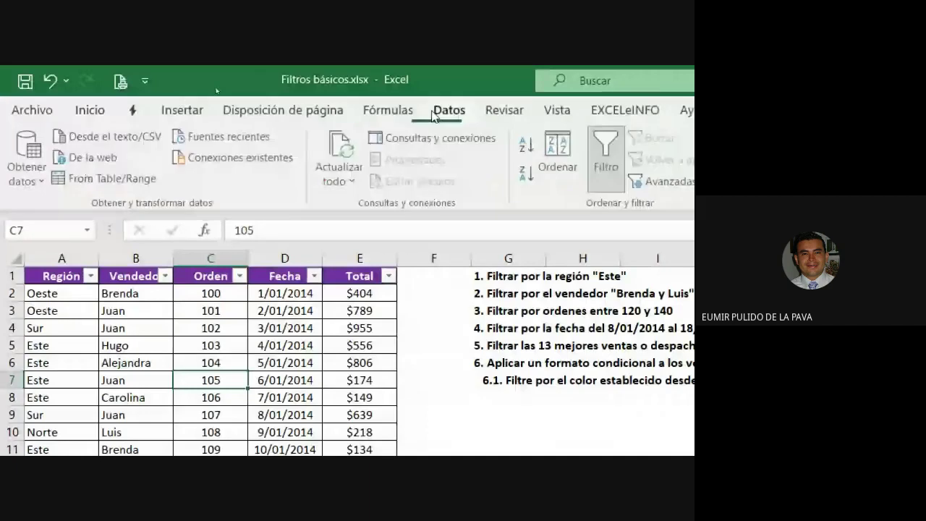
pyautogui.click(477, 168)
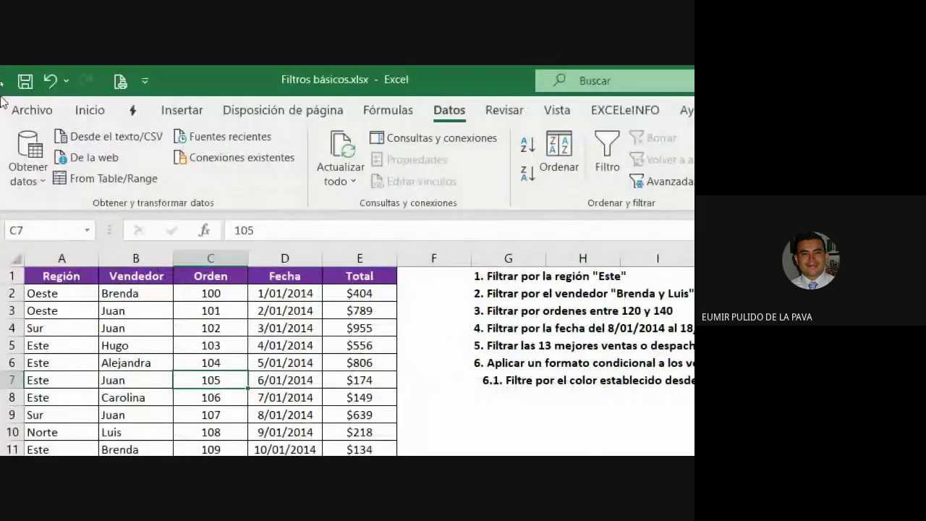
# - Demonstrate the Sort & Filter command by turning the table's filters on and back off
pyautogui.click(89, 110)
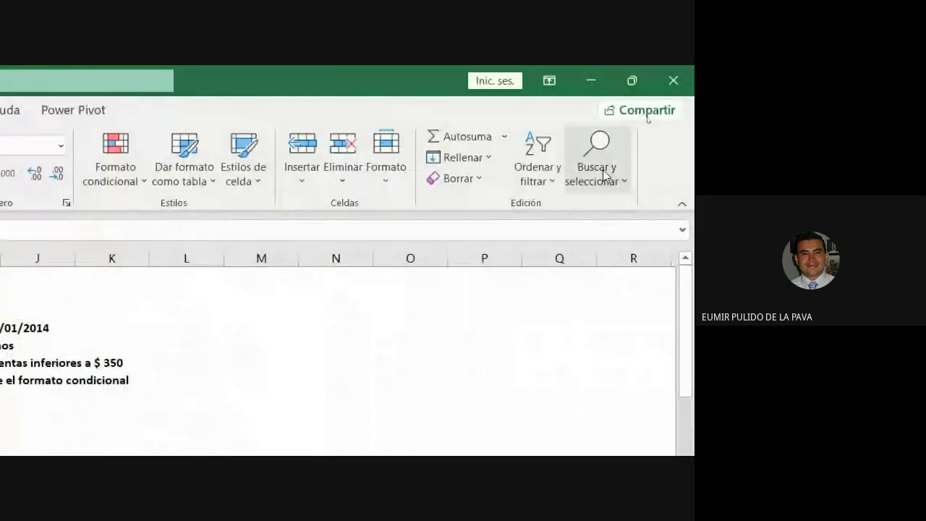
pyautogui.click(541, 167)
pyautogui.click(537, 285)
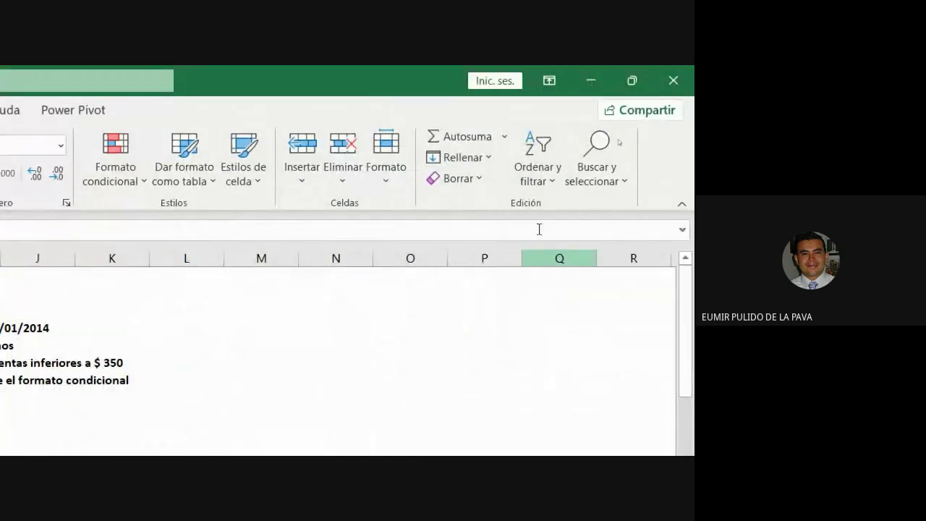
pyautogui.click(547, 161)
pyautogui.click(514, 283)
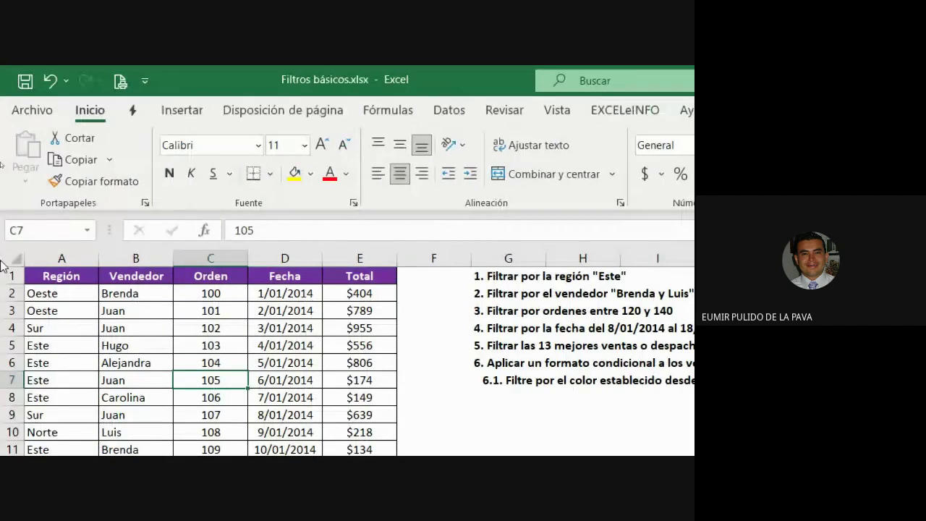
# - Turn on the header filters for the PRACT2 table and point out its columns A to E one by one
pyautogui.click(449, 110)
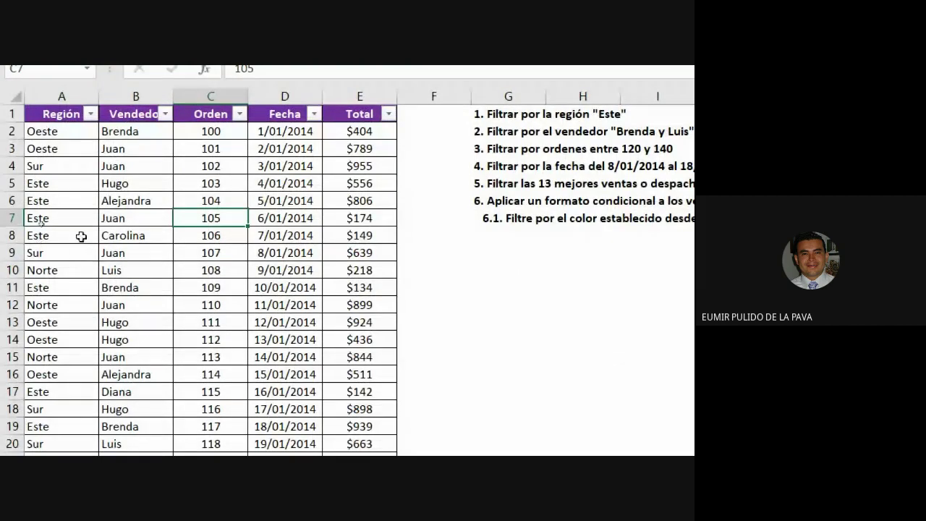
pyautogui.click(64, 95)
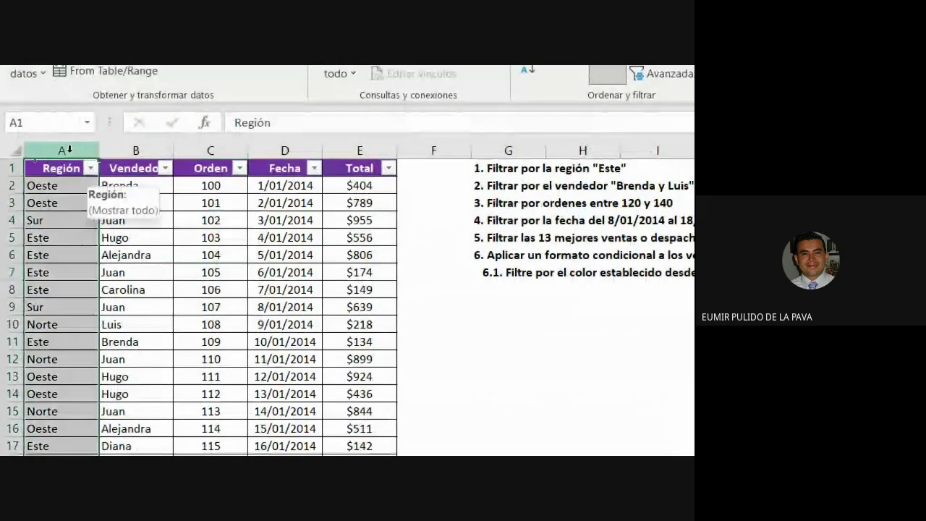
pyautogui.click(130, 149)
pyautogui.click(206, 149)
pyautogui.click(283, 149)
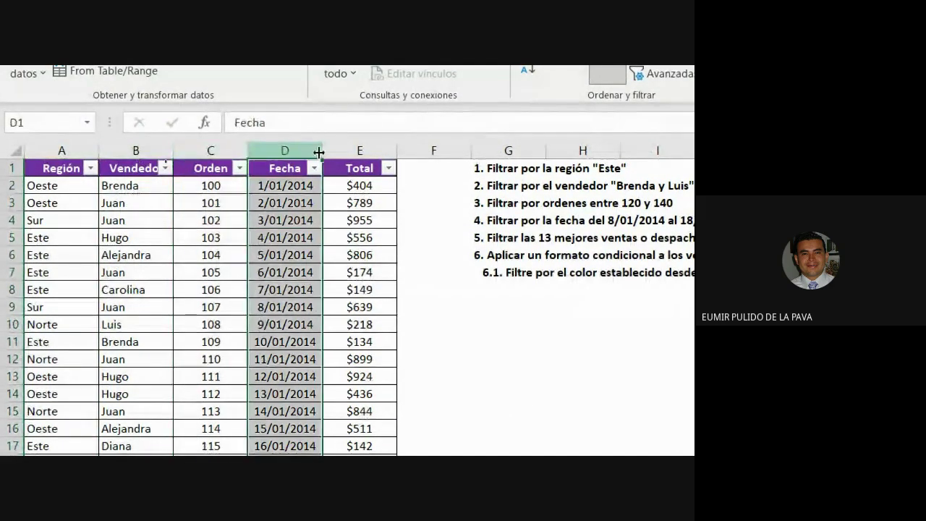
pyautogui.click(353, 149)
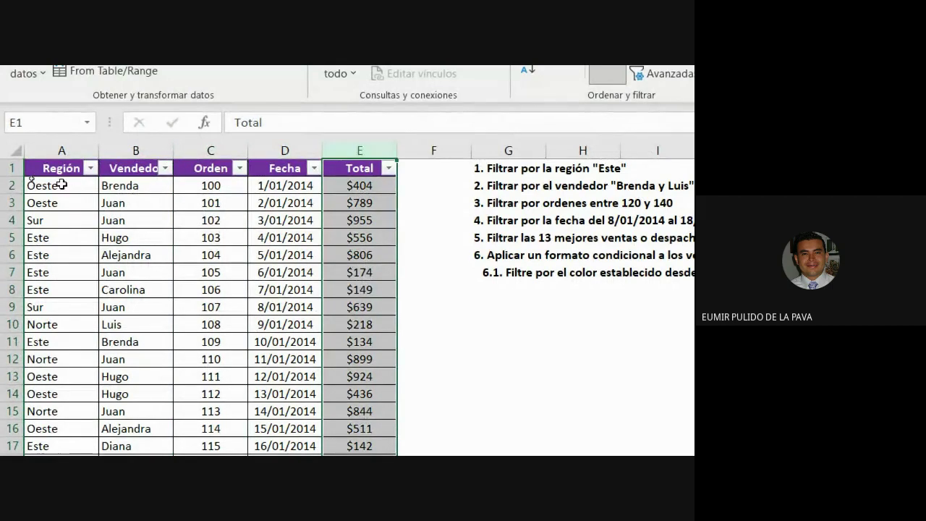
# - Examine the text filter options of the Región column and the filter list of the Vendedor column
pyautogui.click(90, 167)
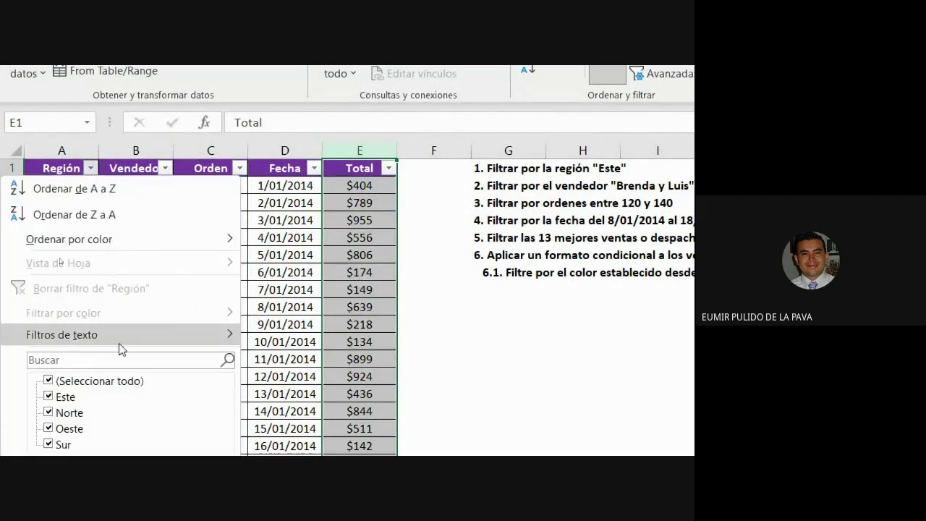
pyautogui.moveTo(119, 344)
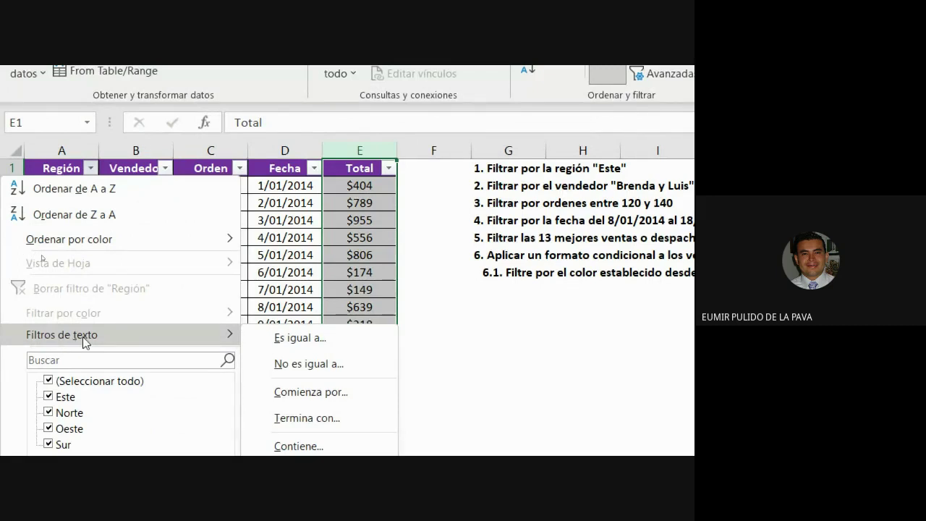
pyautogui.click(40, 138)
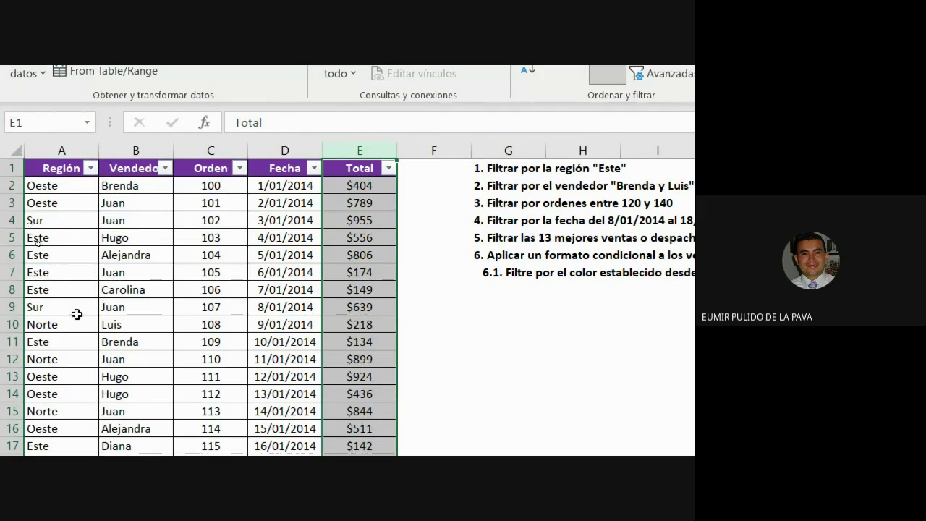
pyautogui.click(165, 167)
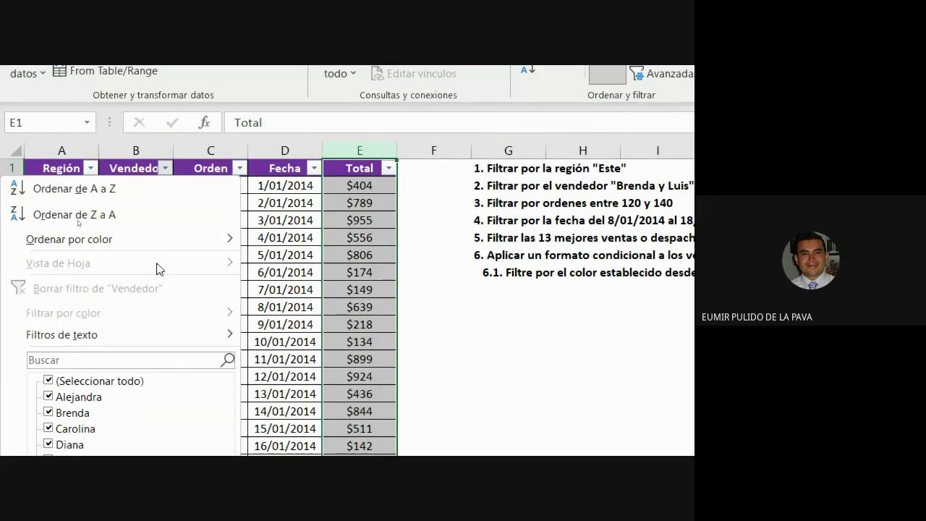
pyautogui.click(241, 171)
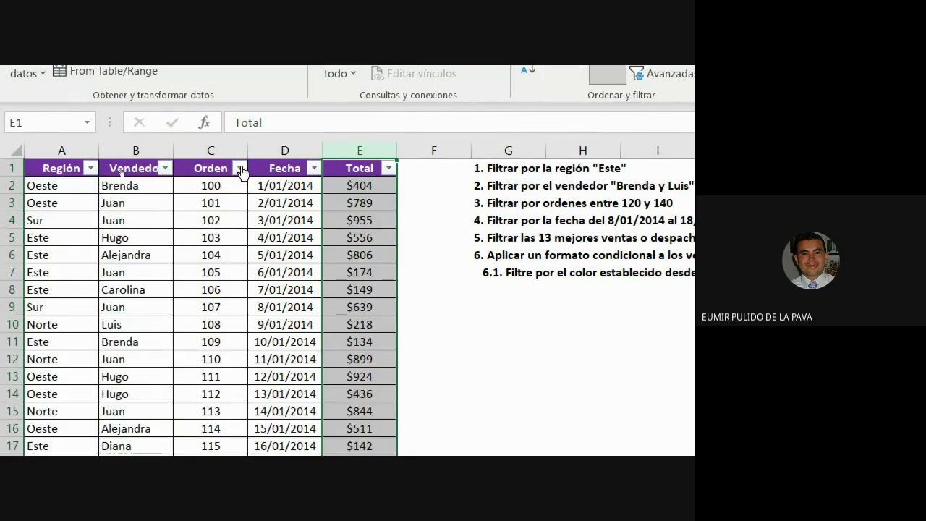
# - Examine the number filter options of the Orden column and highlight the order numbers in C2:C13
pyautogui.click(241, 171)
pyautogui.moveTo(184, 336)
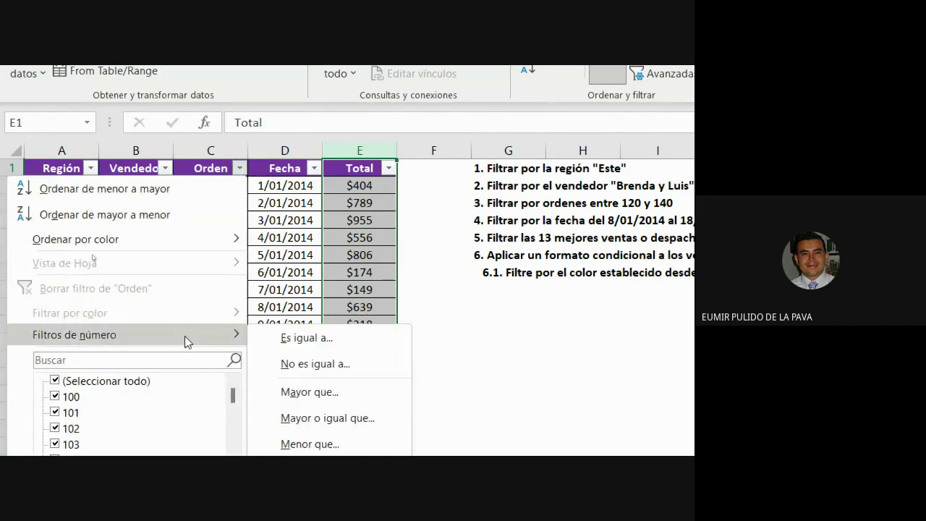
pyautogui.click(261, 250)
pyautogui.moveTo(211, 185); pyautogui.dragTo(199, 377)
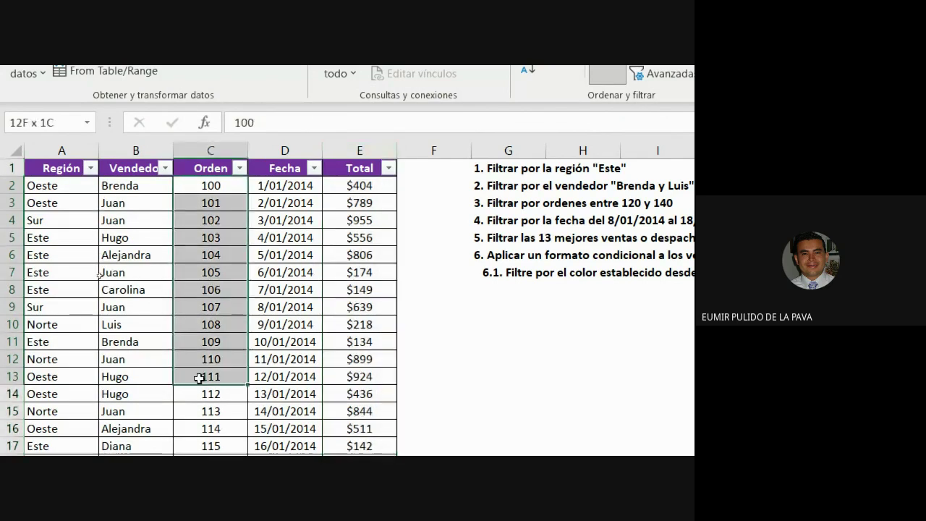
# - Examine the filter list of the Fecha column, highlight the totals in E2:E8, and view the number filter options of the Total column
pyautogui.click(313, 167)
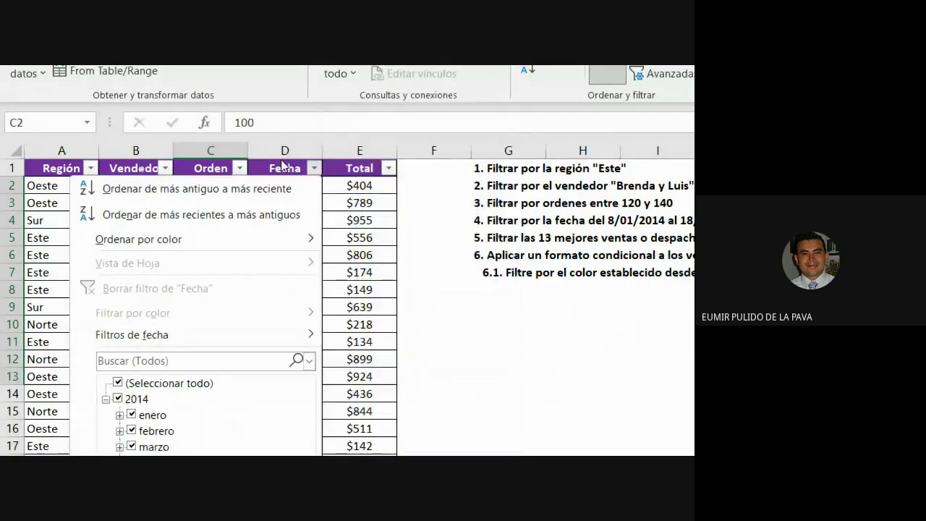
pyautogui.click(282, 165)
pyautogui.moveTo(356, 187); pyautogui.dragTo(358, 289)
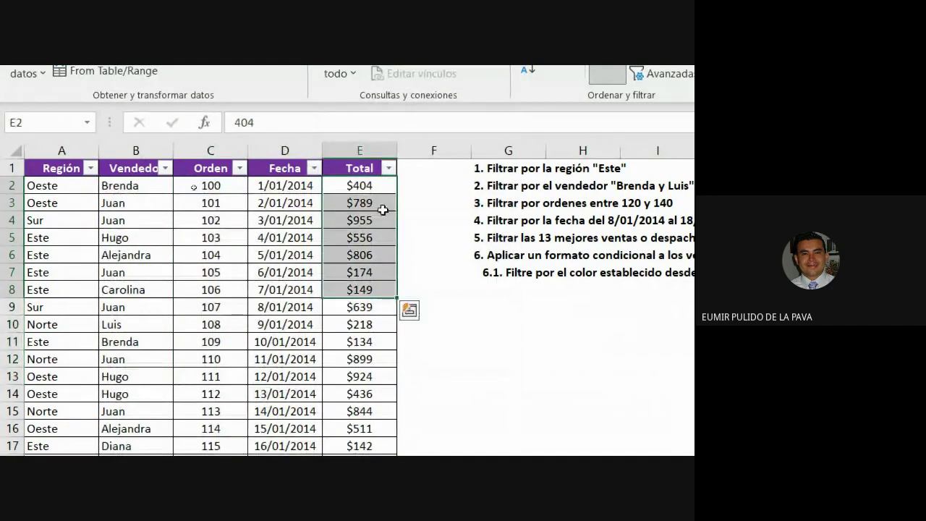
pyautogui.click(388, 169)
pyautogui.moveTo(273, 333)
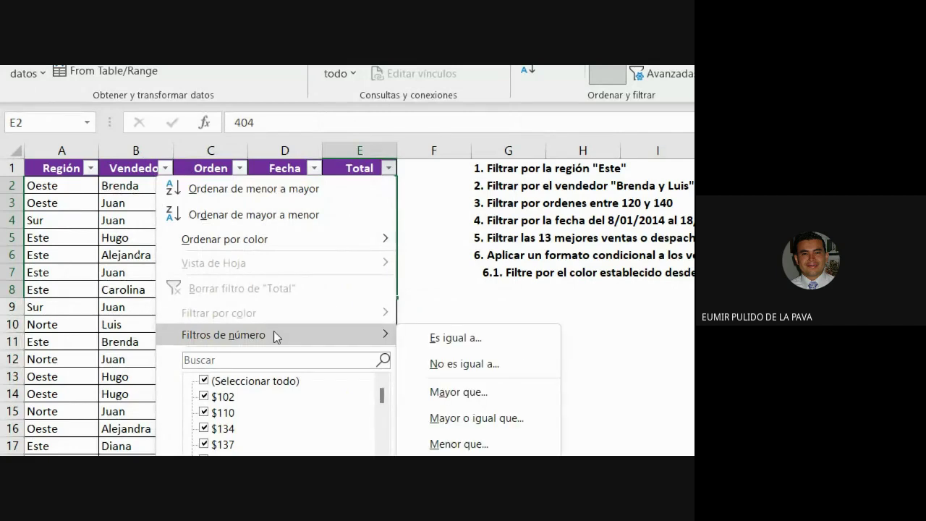
pyautogui.click(135, 312)
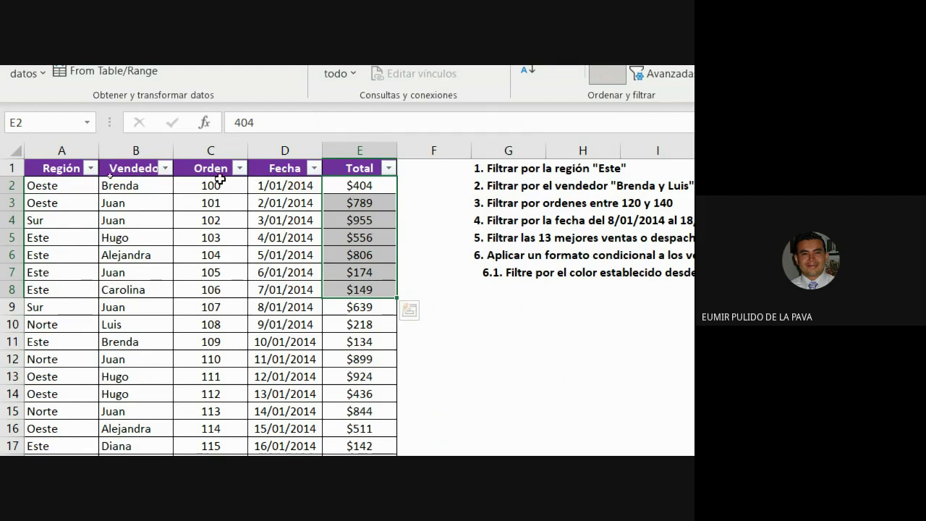
# - Select the third exercise instruction in G3 and bring up the Home commands
pyautogui.click(568, 209)
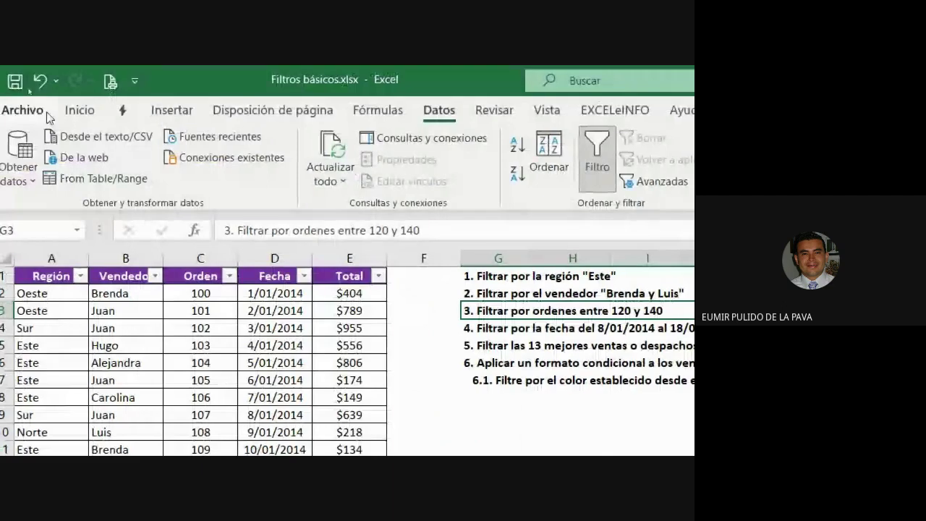
pyautogui.click(81, 111)
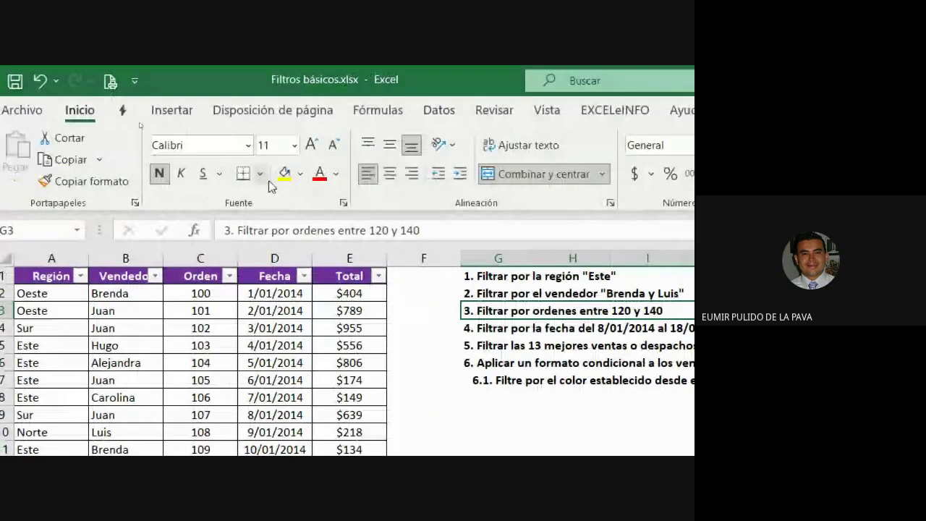
# - Highlight instruction 3, filtering orders between 120 and 140, in yellow and open the Orden column's filter options
pyautogui.click(278, 173)
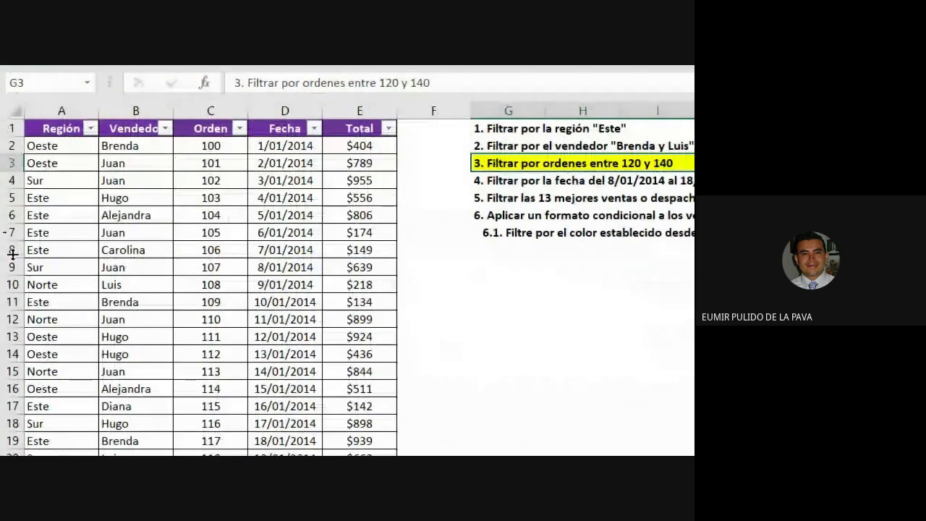
pyautogui.click(241, 129)
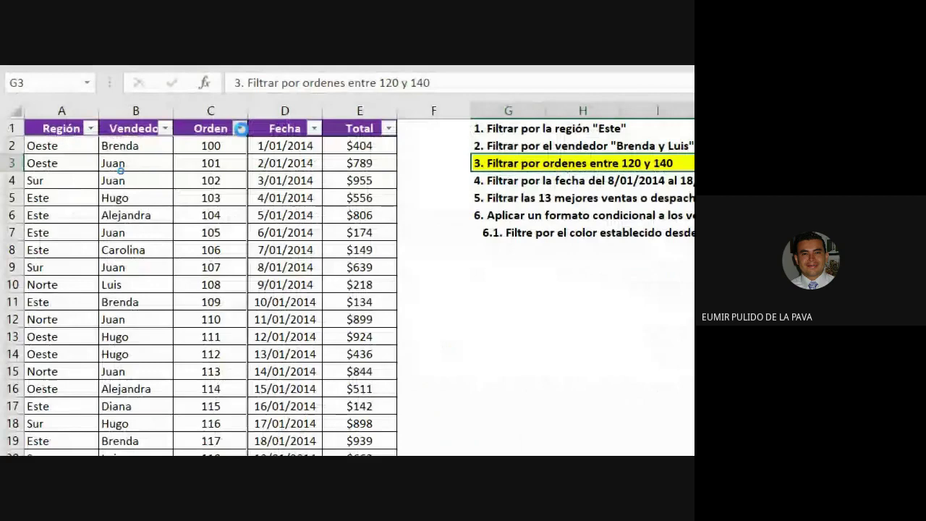
pyautogui.click(241, 129)
pyautogui.click(241, 129)
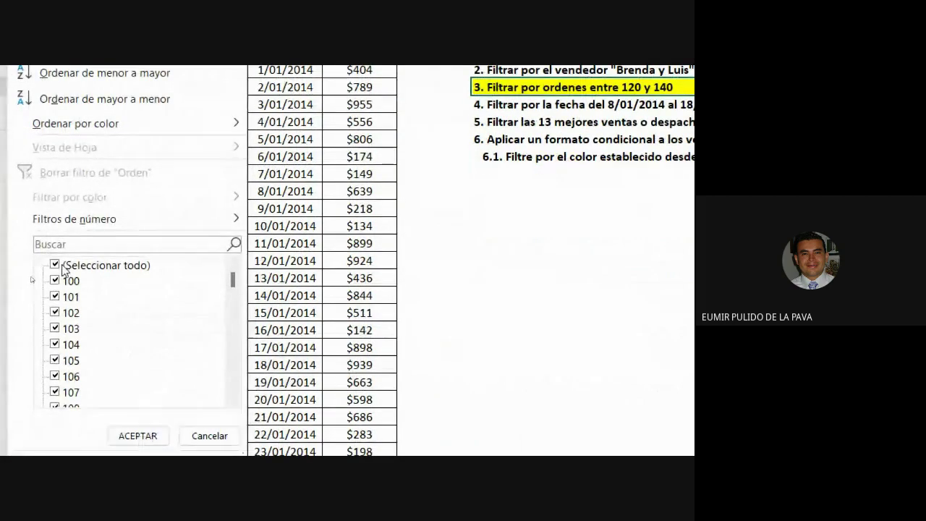
# - Deselect all orders in the Orden filter list and tick only 120, 121, 122, 123, 127 and 129
pyautogui.click(63, 268)
pyautogui.scroll(-2, 93, 352)
pyautogui.scroll(-2, 94, 355)
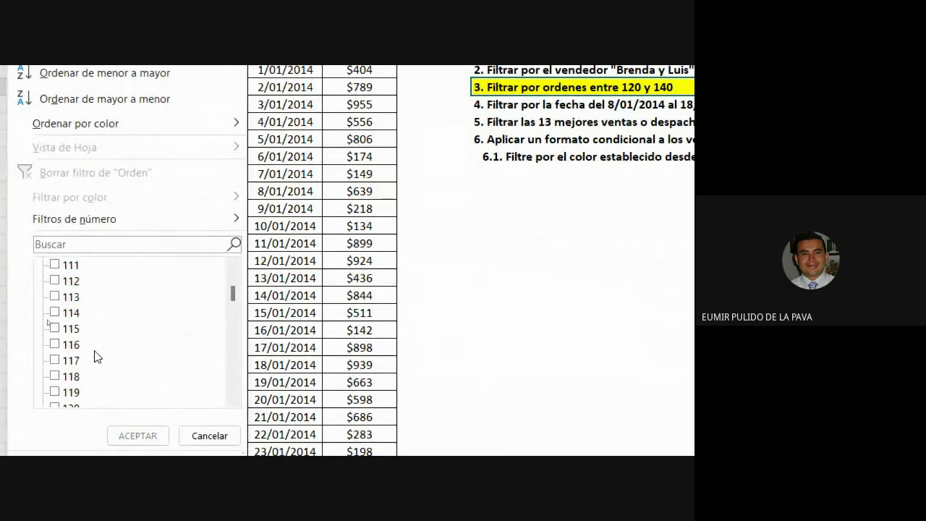
pyautogui.scroll(-2, 101, 351)
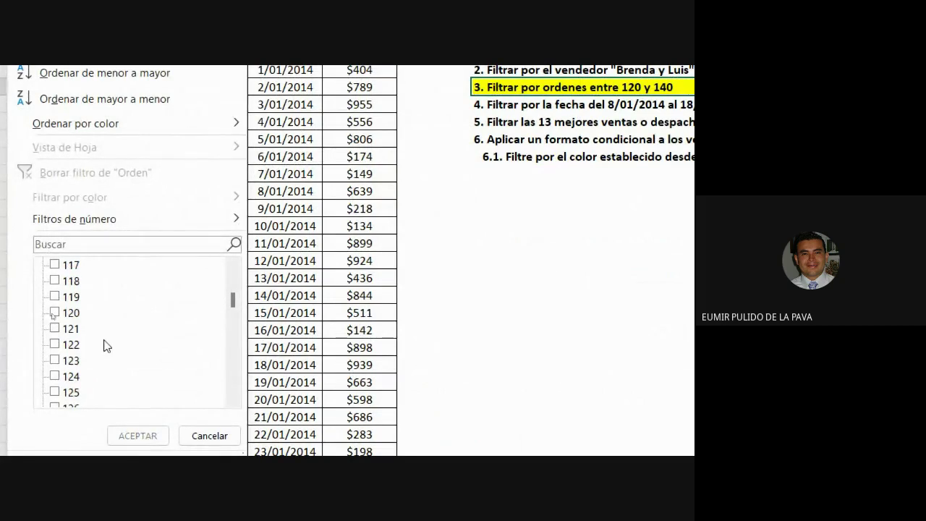
pyautogui.click(55, 313)
pyautogui.click(57, 328)
pyautogui.click(62, 345)
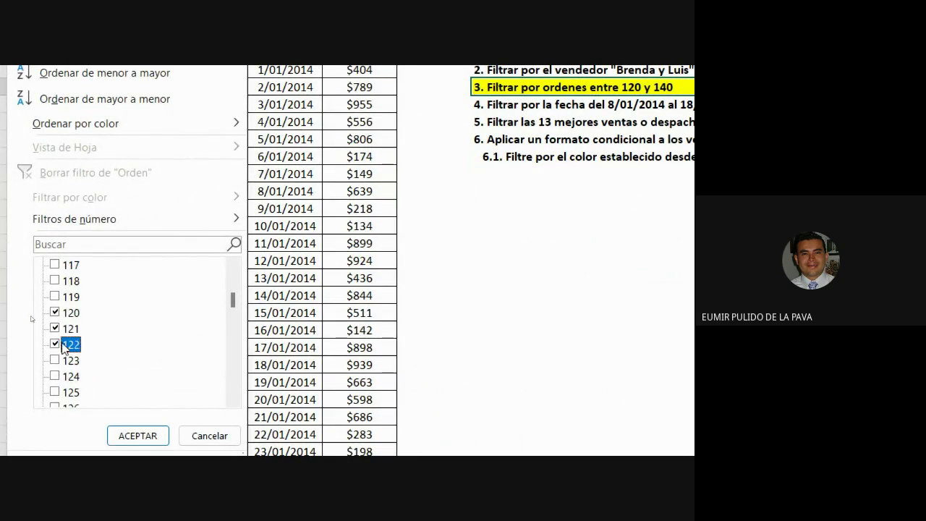
pyautogui.click(63, 361)
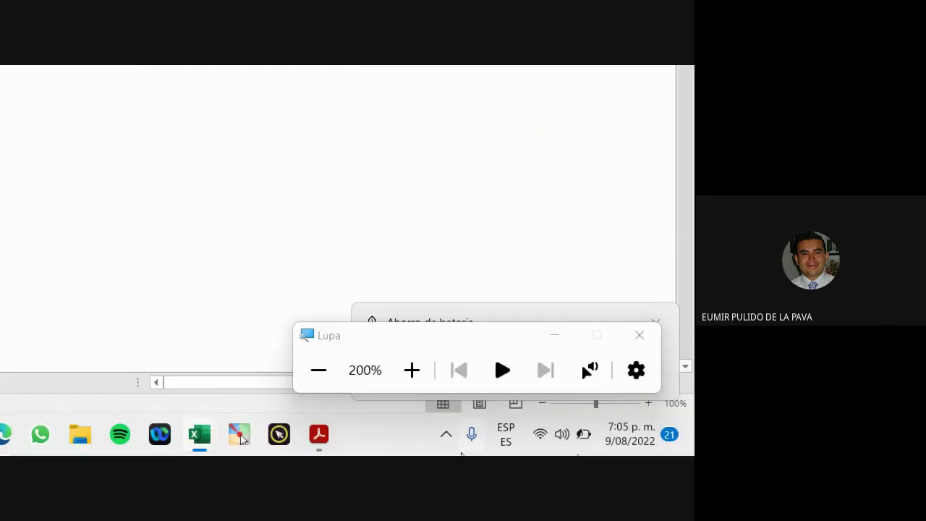
pyautogui.moveTo(63, 450)
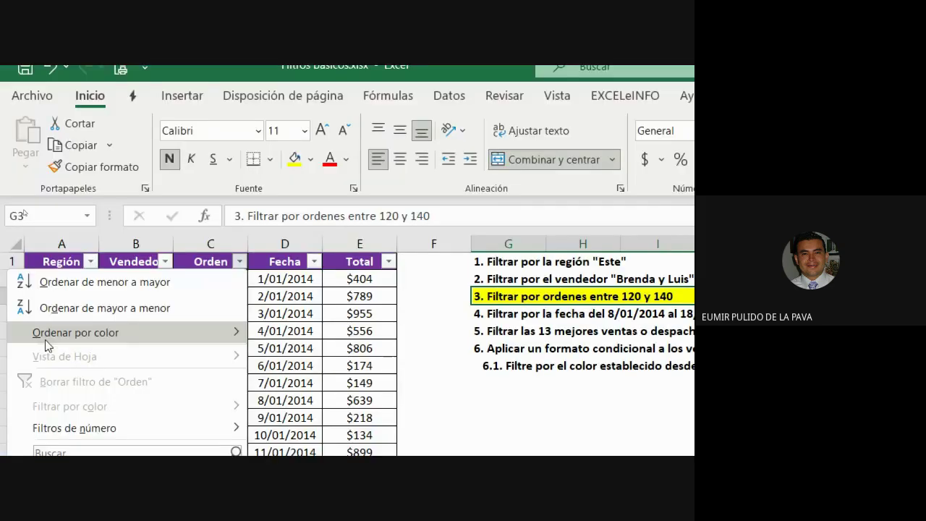
pyautogui.scroll(-1, 61, 264)
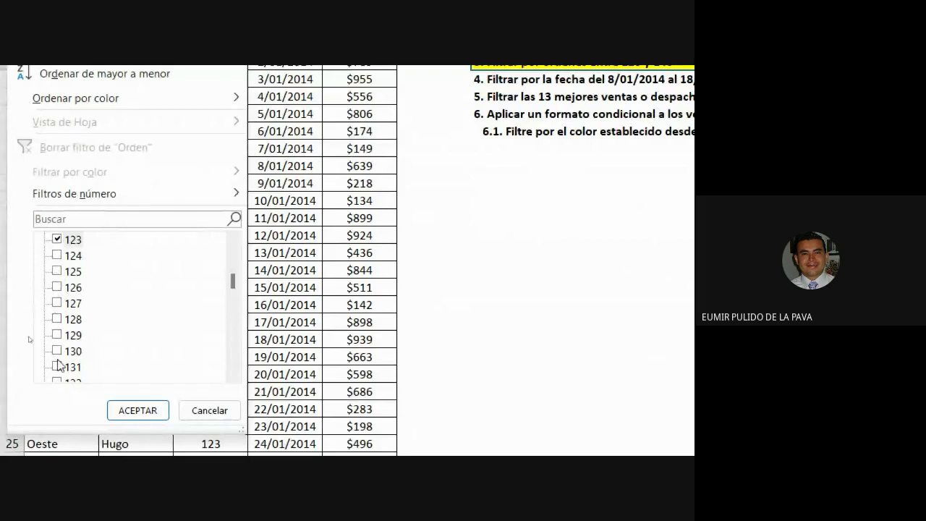
pyautogui.click(57, 303)
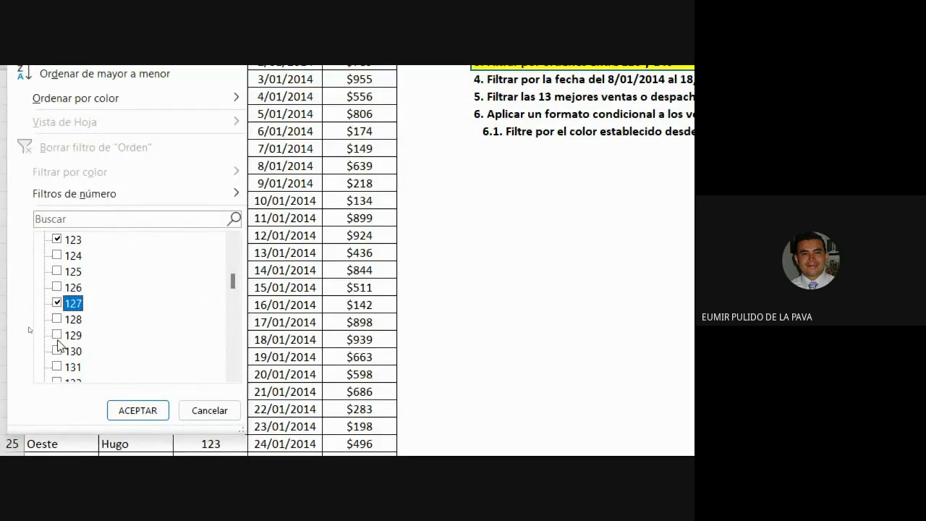
pyautogui.click(57, 334)
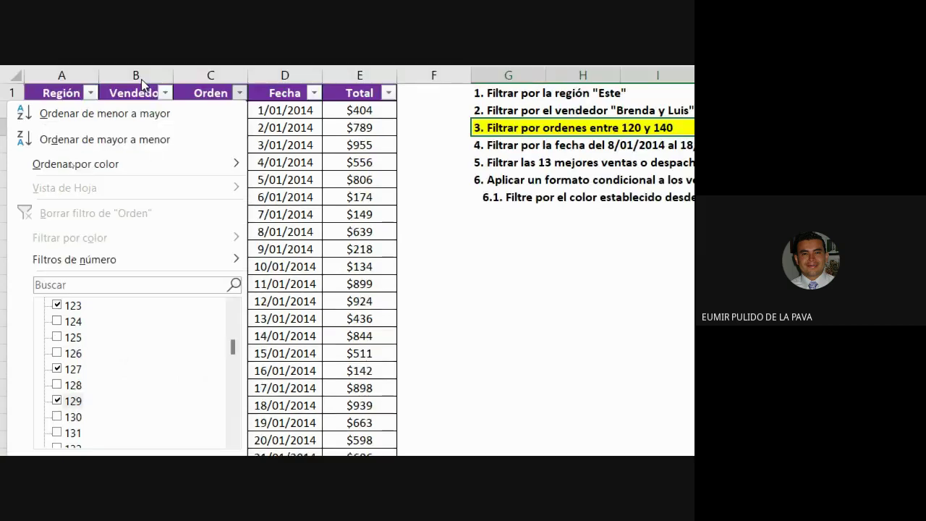
# - Filter the Orden column with a number filter for values between 120 and 140
pyautogui.moveTo(128, 291)
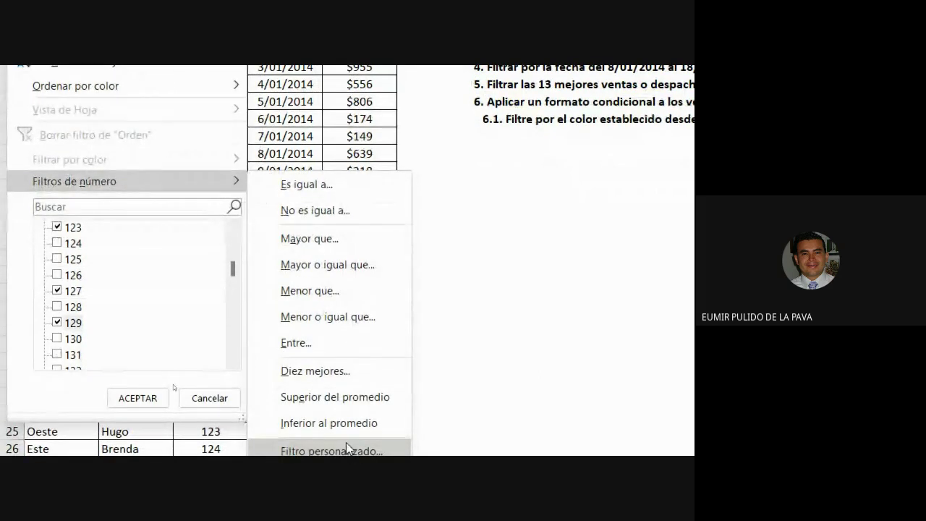
pyautogui.click(300, 347)
pyautogui.write('120')
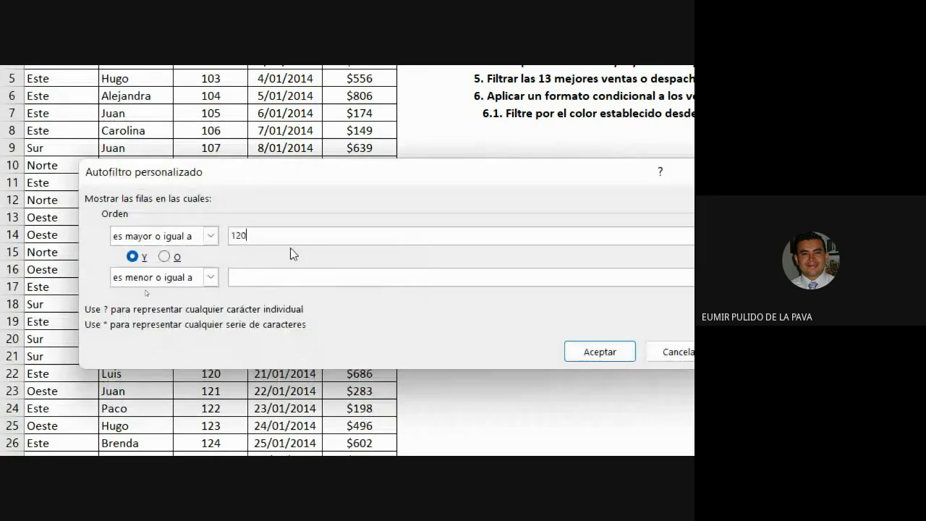
pyautogui.press('Tab')
pyautogui.press('Tab')
pyautogui.press('Tab')
pyautogui.write('140')
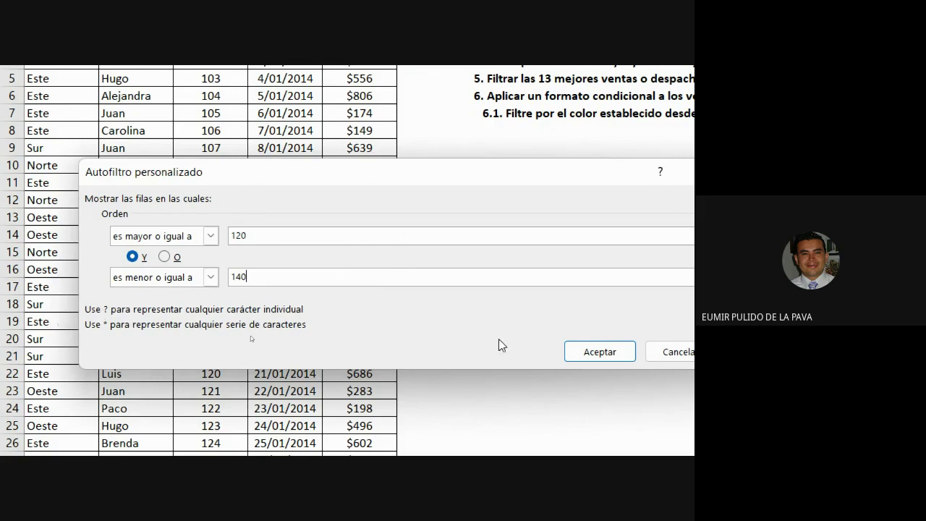
pyautogui.click(599, 352)
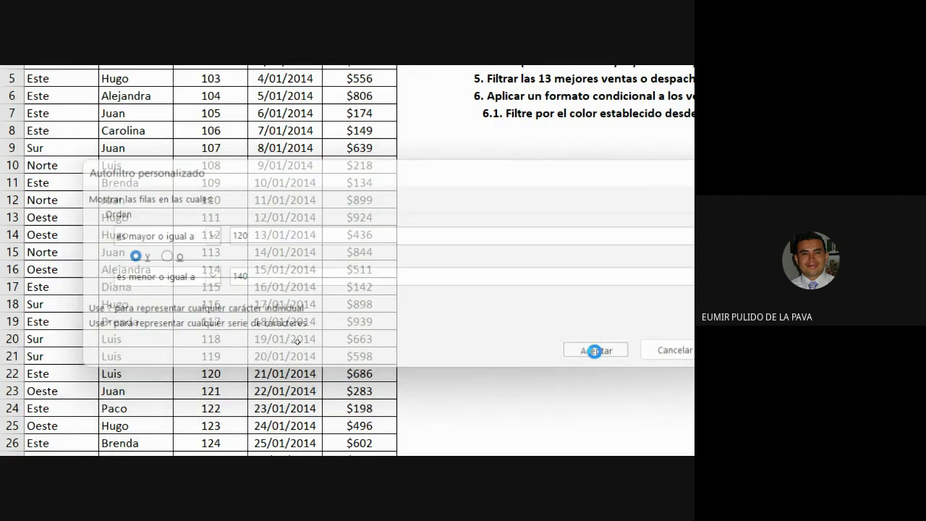
pyautogui.scroll(2, 390, 91)
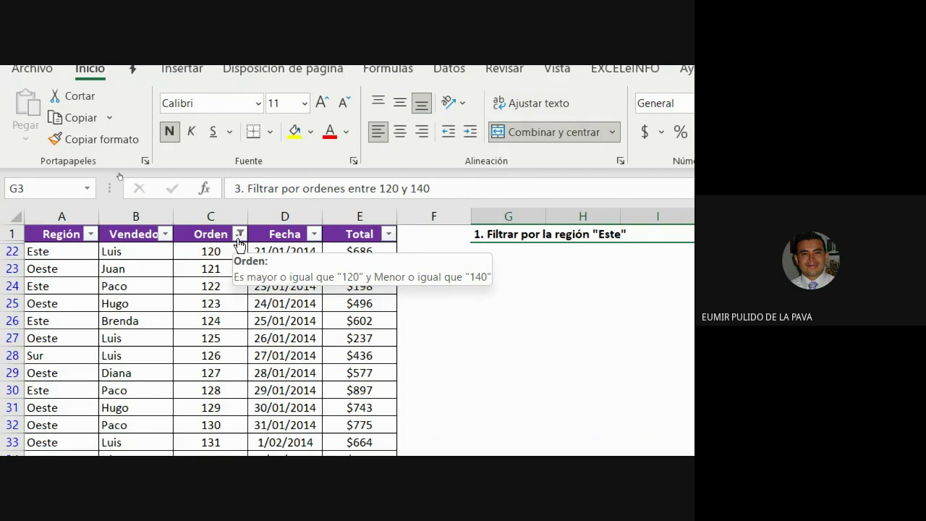
# - Clear the filter from the Orden column so all rows of the table are included
pyautogui.click(240, 234)
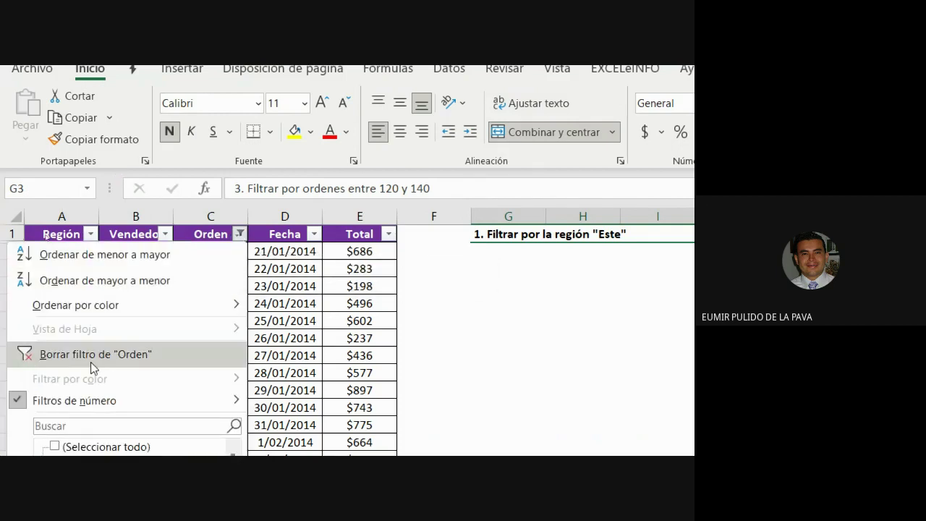
pyautogui.click(309, 279)
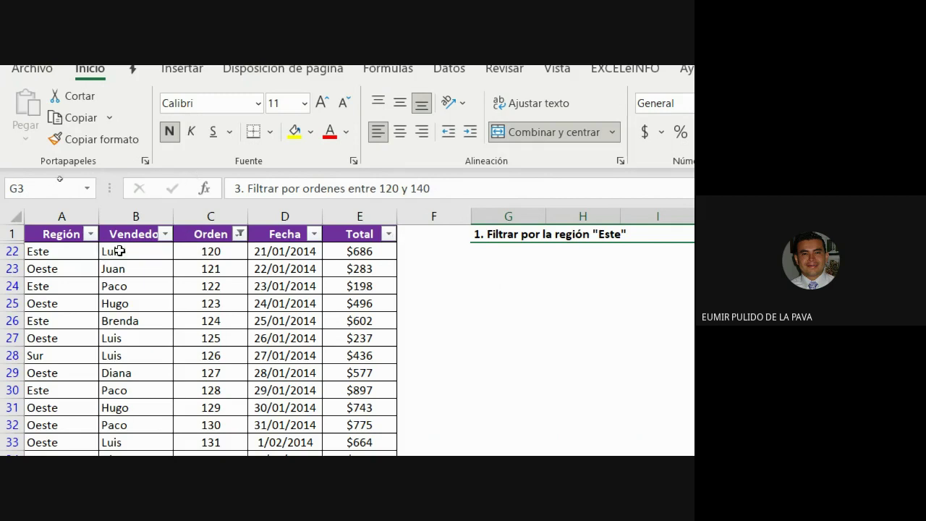
pyautogui.click(189, 230)
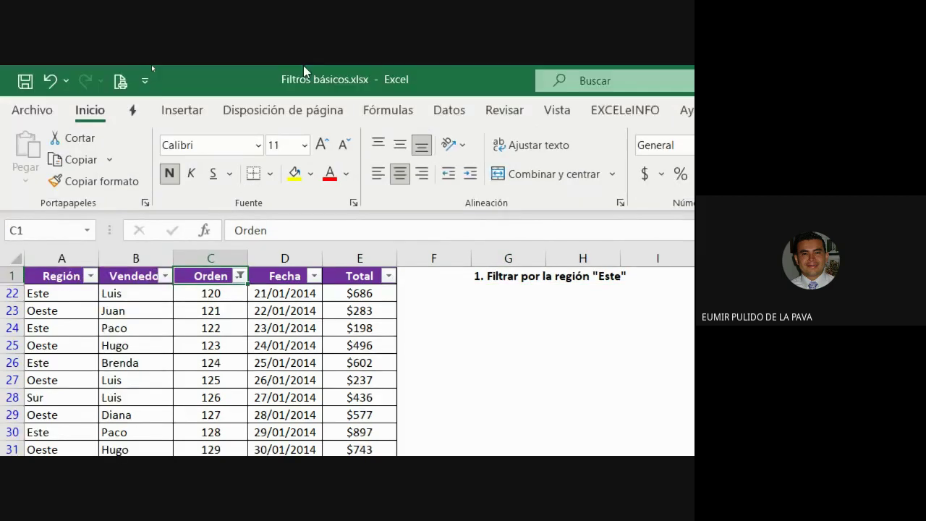
pyautogui.click(448, 110)
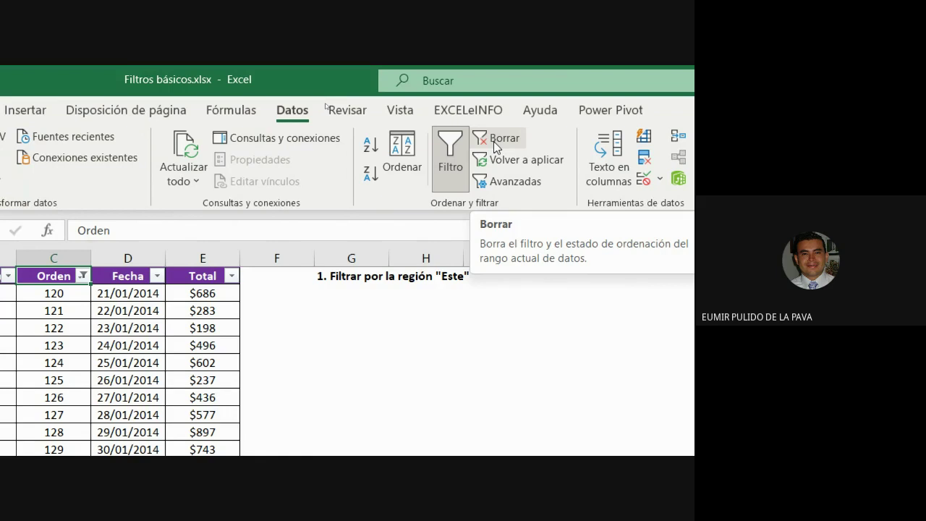
pyautogui.click(498, 139)
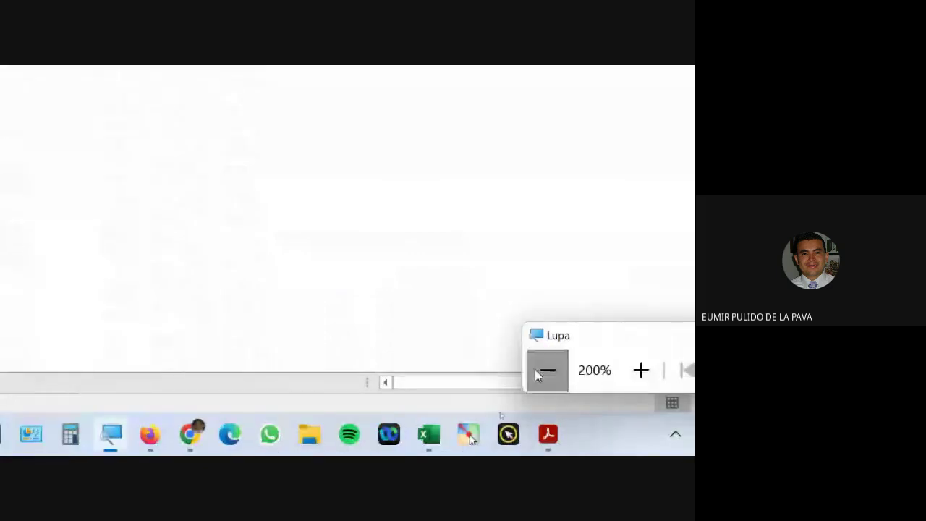
# - Reduce the screen magnification to 100%, check the chat messages in the Google Meet call and return to the Filtros básicos workbook
pyautogui.click(541, 371)
pyautogui.click(326, 445)
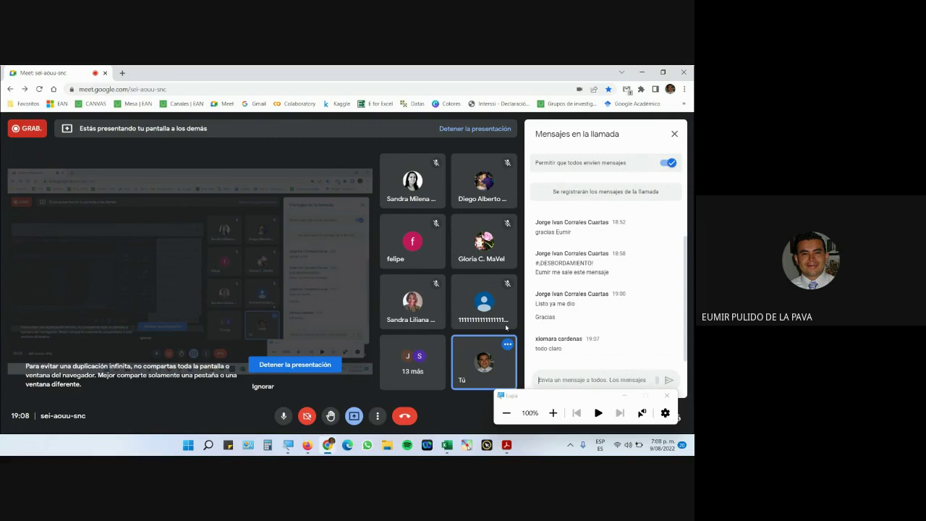
pyautogui.click(625, 395)
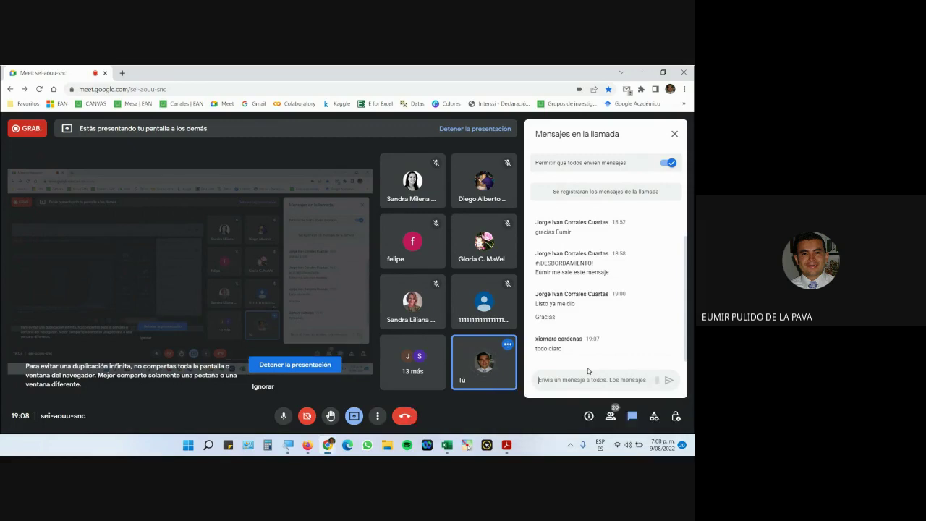
pyautogui.moveTo(476, 448)
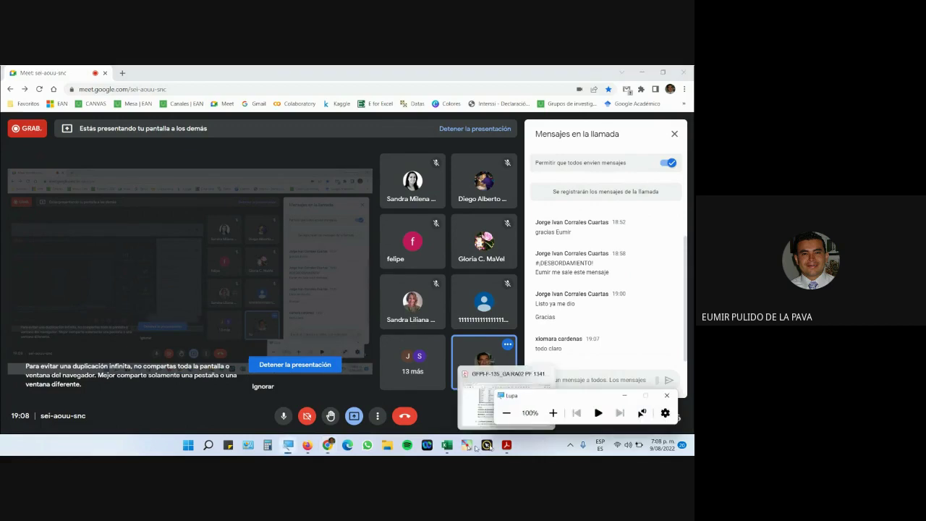
pyautogui.moveTo(446, 444)
pyautogui.click(462, 409)
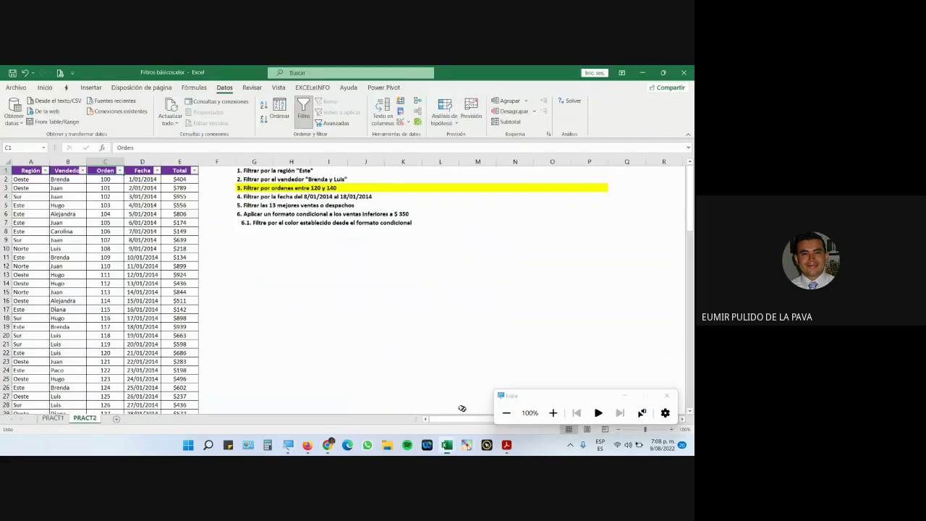
# - Highlight instruction 5, filtering the 13 best sales or dispatches, in yellow
pyautogui.click(268, 207)
pyautogui.click(45, 88)
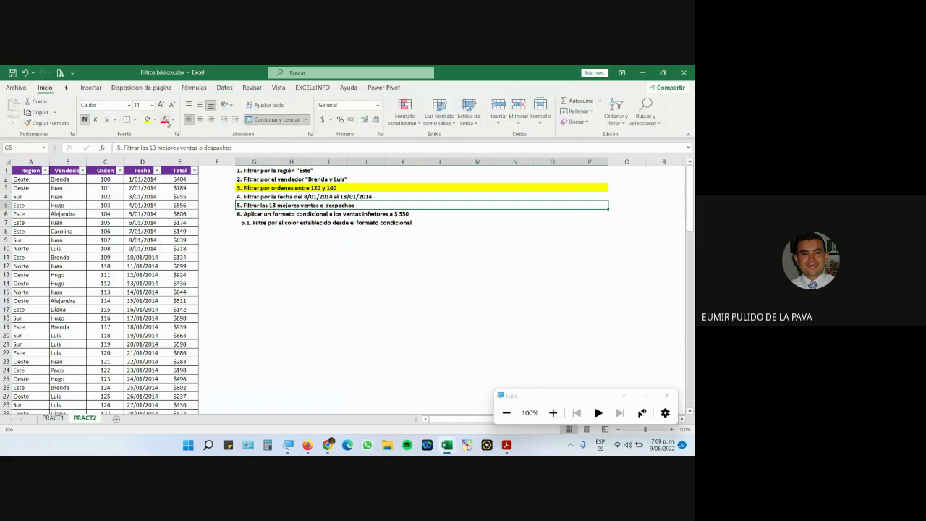
pyautogui.click(147, 120)
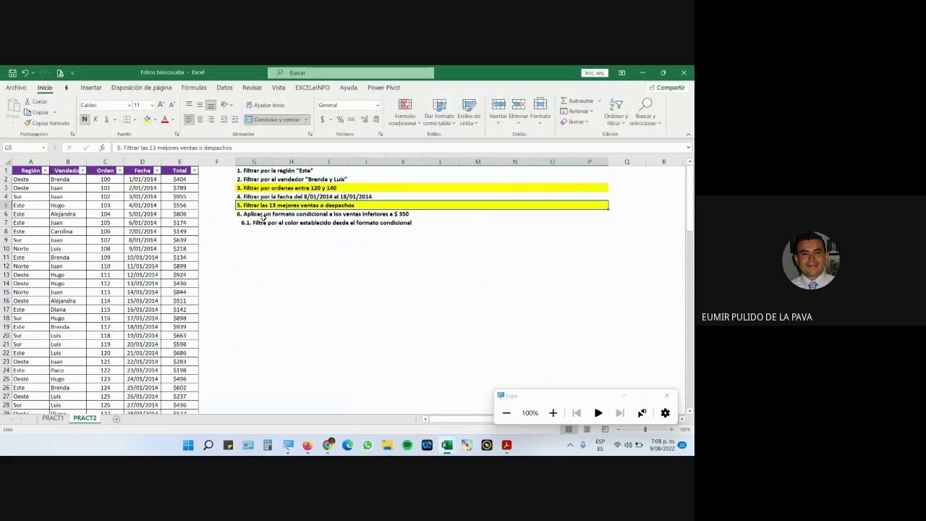
# - Open the Total column's filter options with the screen magnified to 200%
pyautogui.click(553, 412)
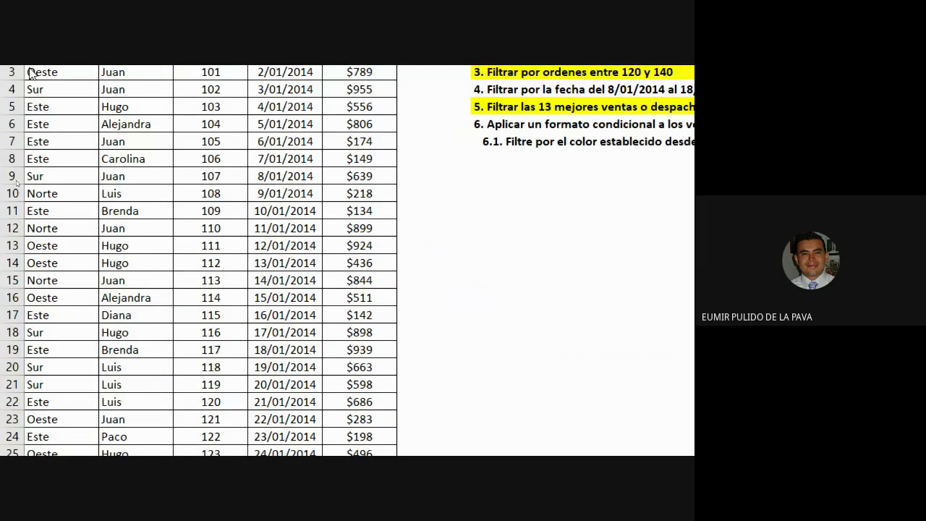
pyautogui.press('super+minus')
pyautogui.click(384, 166)
pyautogui.press('super+plus')
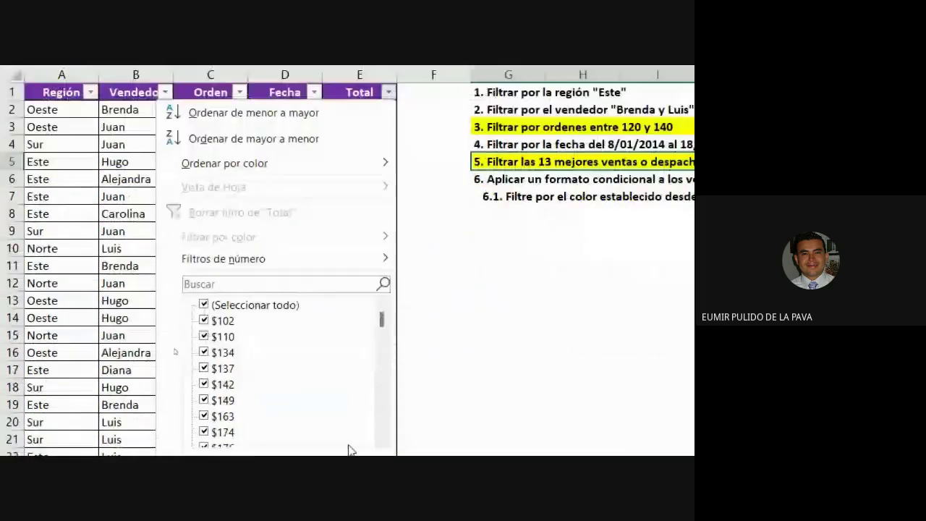
# - Deselect all amounts in the Total filter list and tick $985, $979 and $964
pyautogui.click(199, 274)
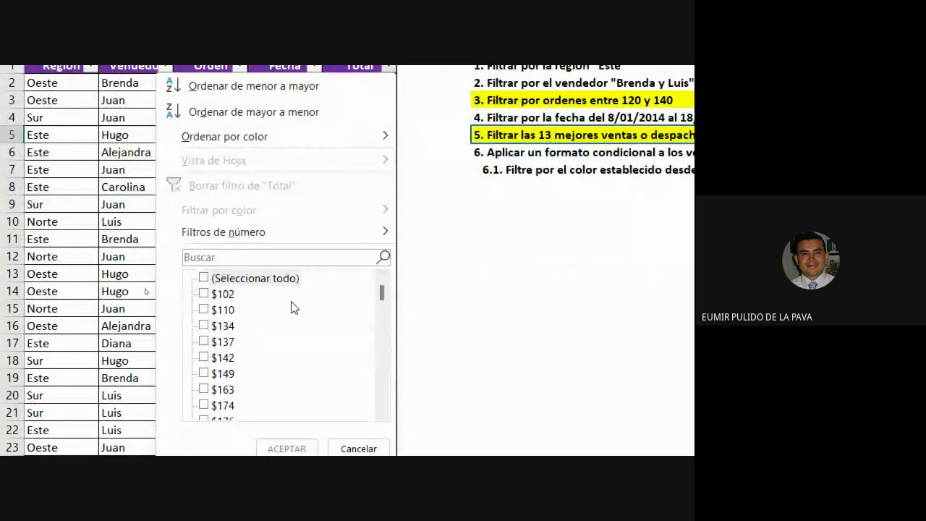
pyautogui.moveTo(383, 292); pyautogui.dragTo(395, 406)
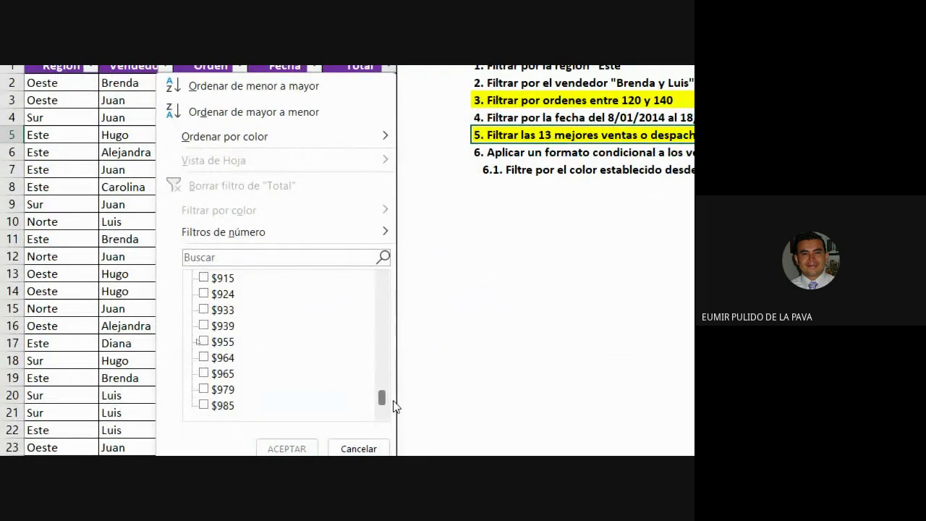
pyautogui.click(203, 405)
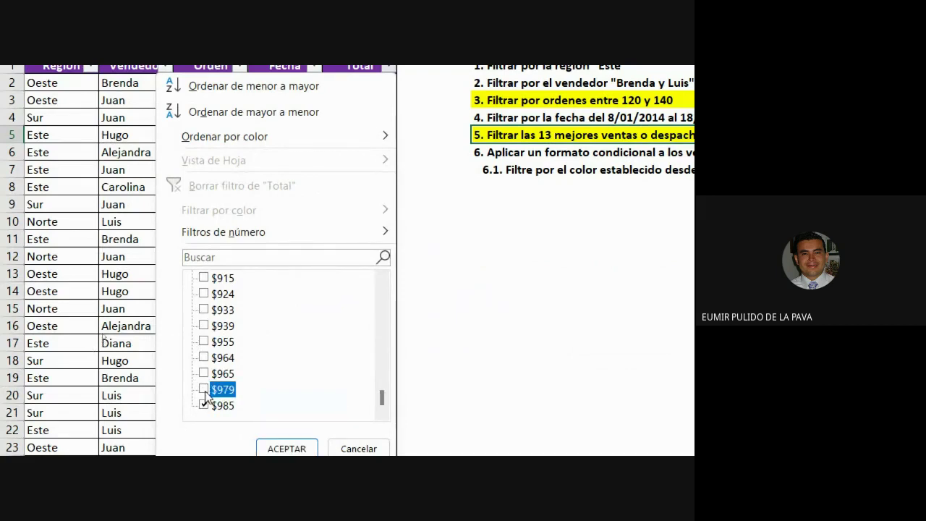
pyautogui.click(203, 389)
pyautogui.click(204, 358)
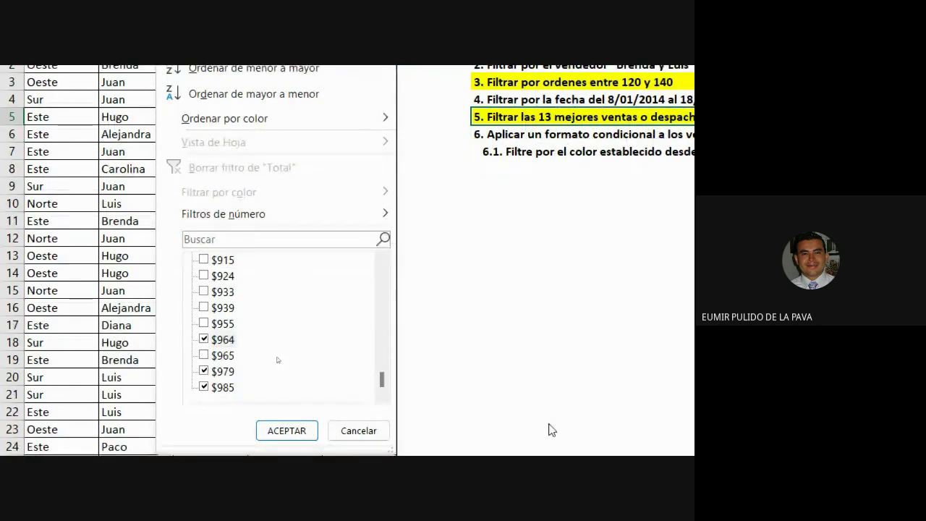
# - Open the Total column's top-ten number filter and keep it showing the "superiores" values
pyautogui.moveTo(314, 214)
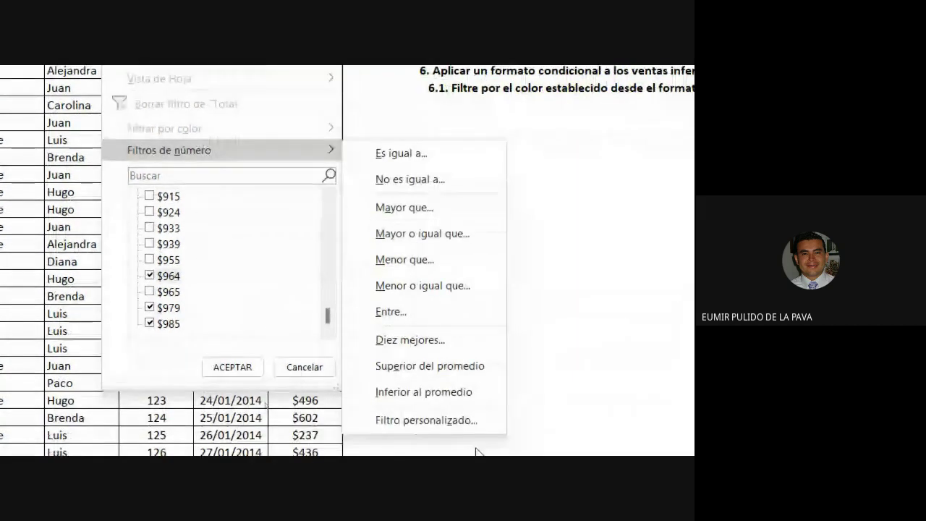
pyautogui.click(407, 324)
pyautogui.moveTo(345, 186); pyautogui.dragTo(500, 163)
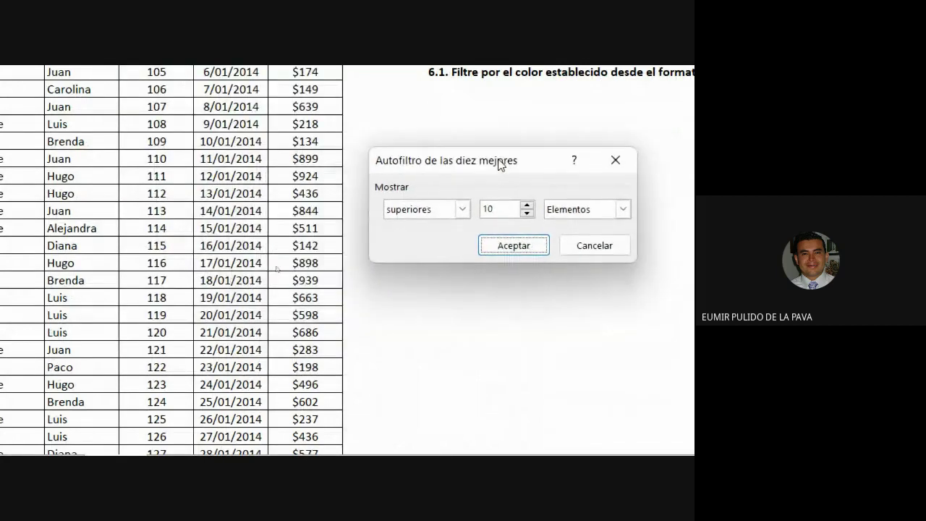
pyautogui.click(443, 210)
pyautogui.click(422, 227)
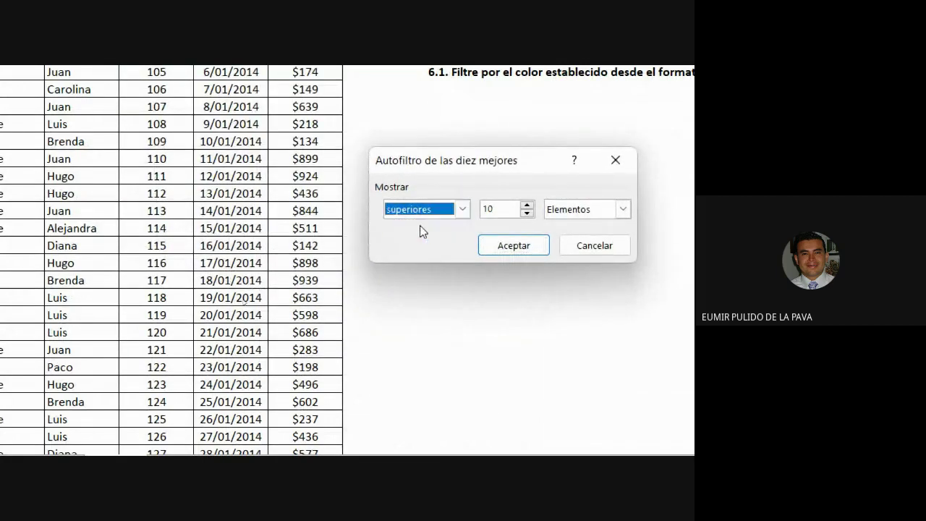
# - Set the top values filter to 13 Elementos and apply it to the Total column
pyautogui.click(527, 205)
pyautogui.click(527, 205)
pyautogui.click(526, 206)
pyautogui.click(575, 216)
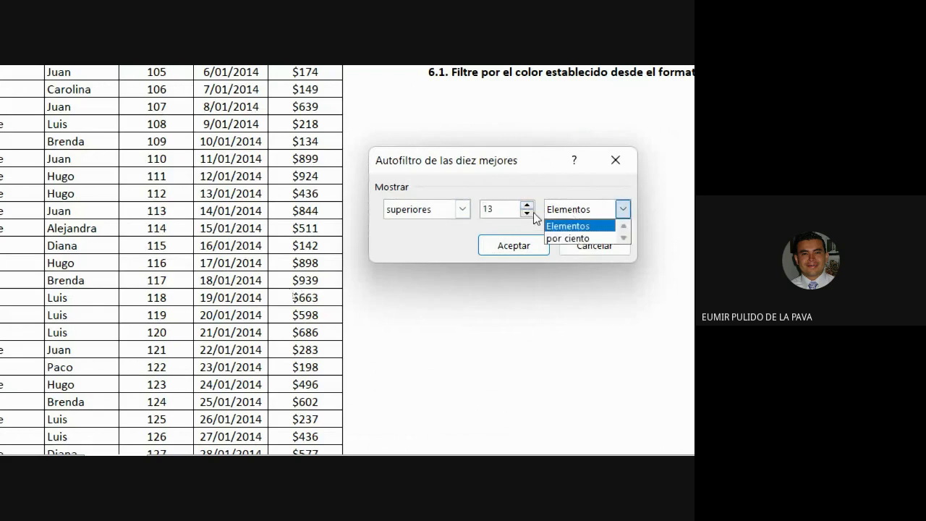
pyautogui.click(497, 210)
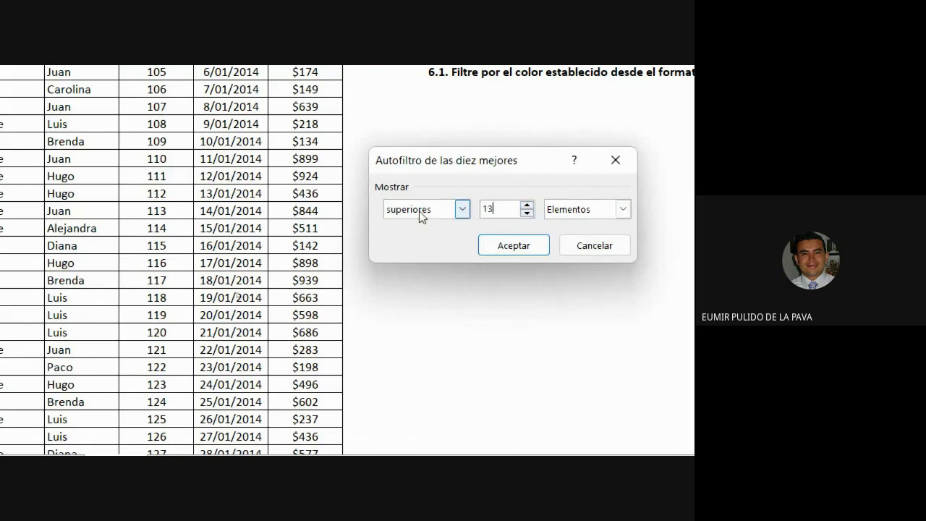
pyautogui.click(502, 251)
pyautogui.click(502, 251)
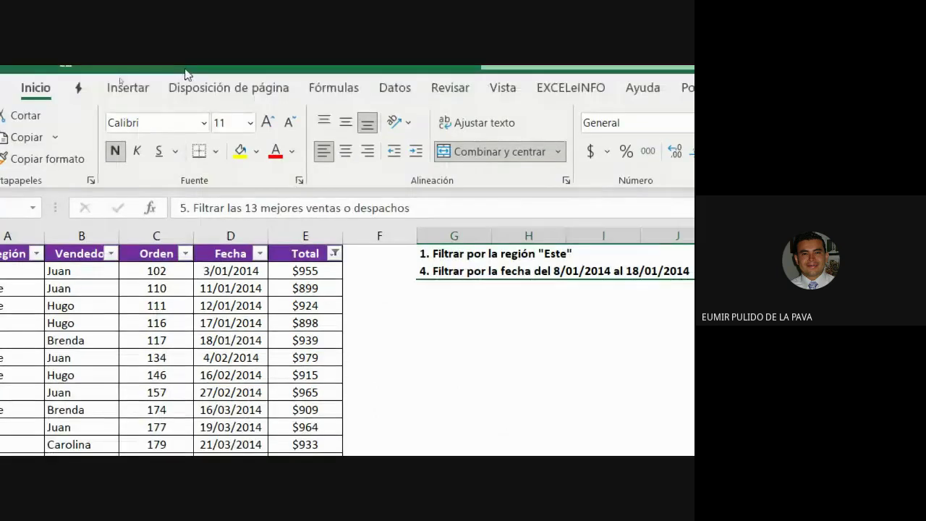
# - Clear the filter from the Total column and look at the Vendedor column's text filter options
pyautogui.click(334, 195)
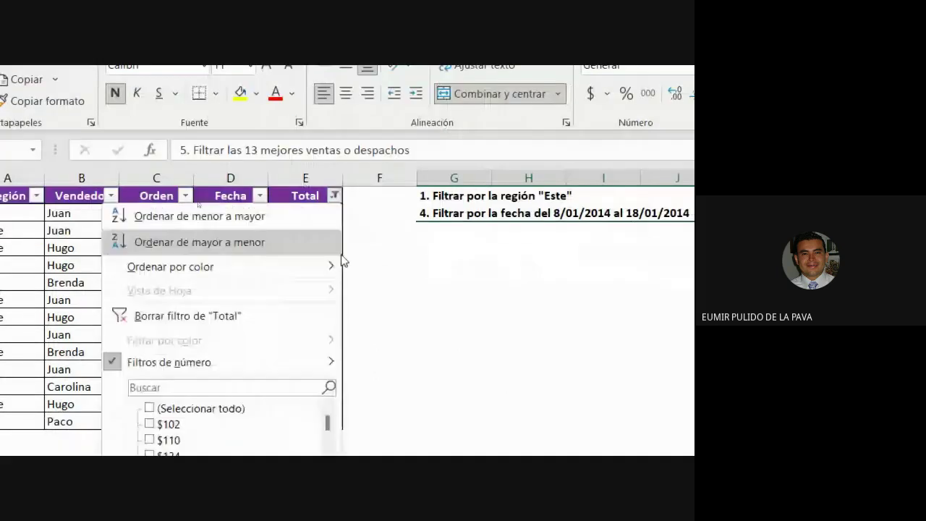
pyautogui.click(263, 324)
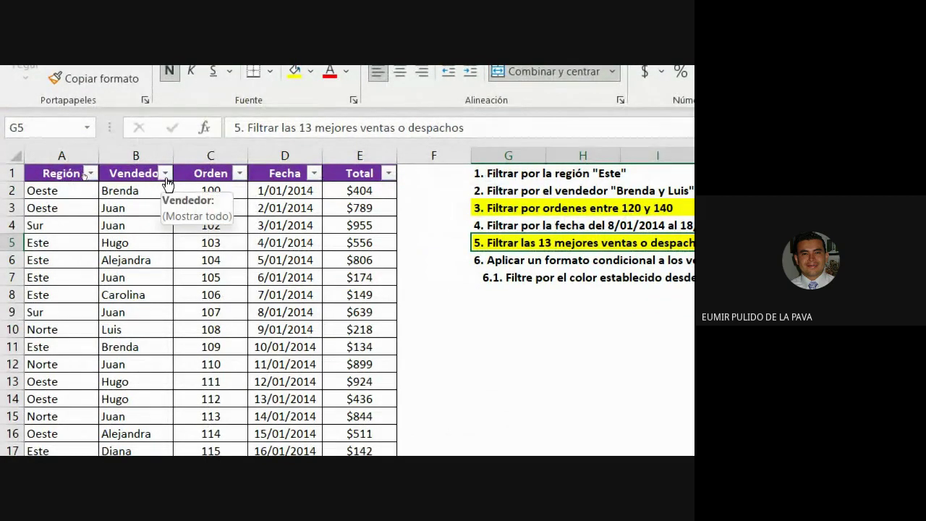
pyautogui.click(165, 177)
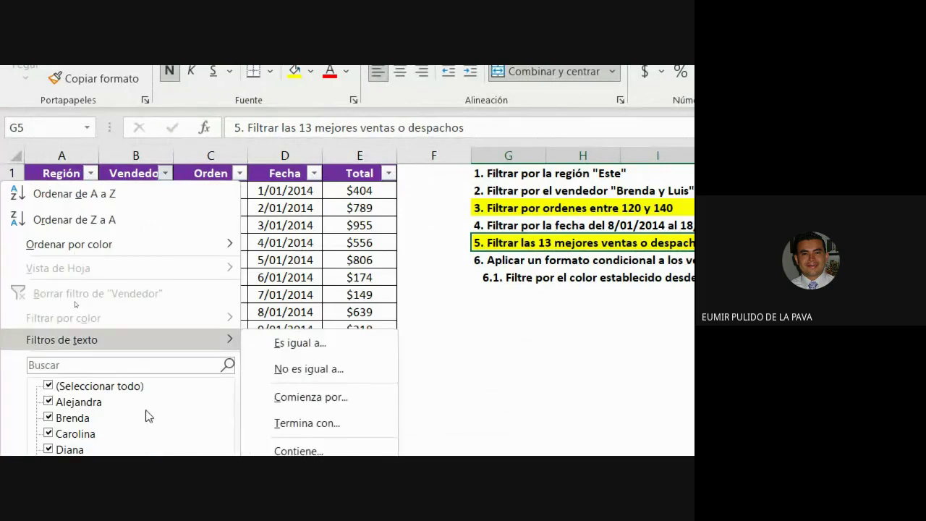
pyautogui.press('Escape')
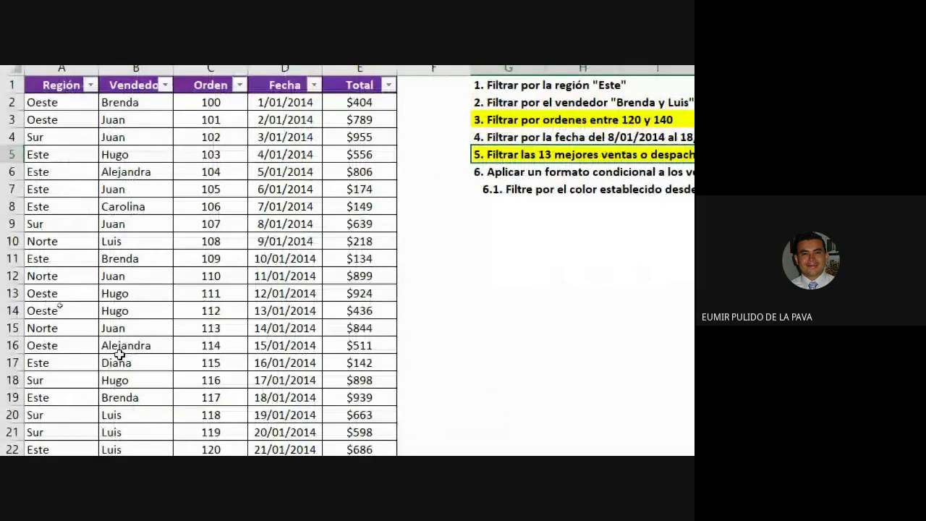
# - Set up a custom Vendedor filter with the condition "es igual a" and the wildcard criterion a*
pyautogui.click(166, 88)
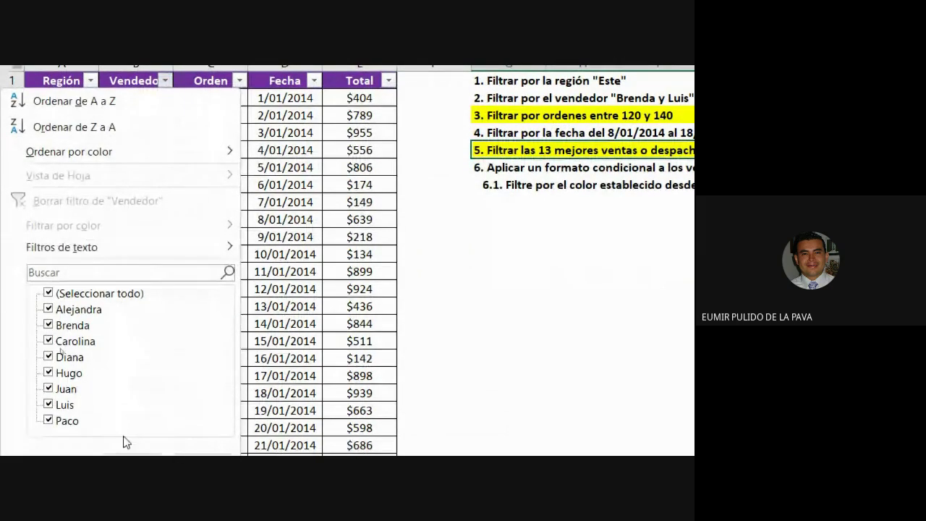
pyautogui.click(48, 292)
pyautogui.click(49, 308)
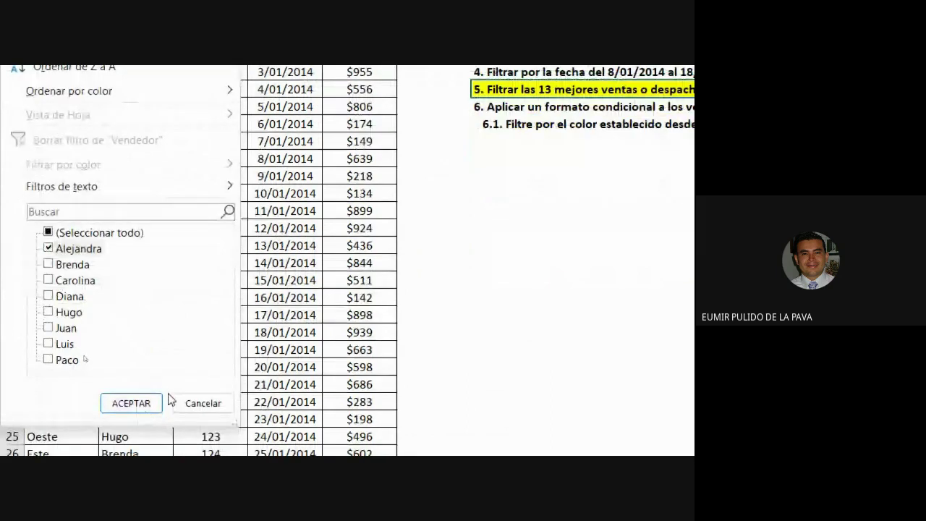
pyautogui.moveTo(106, 188)
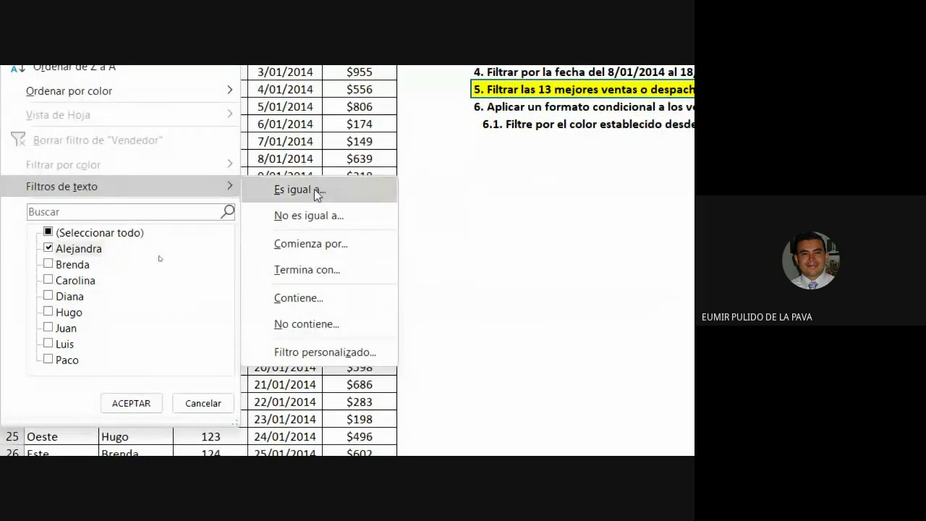
pyautogui.click(291, 191)
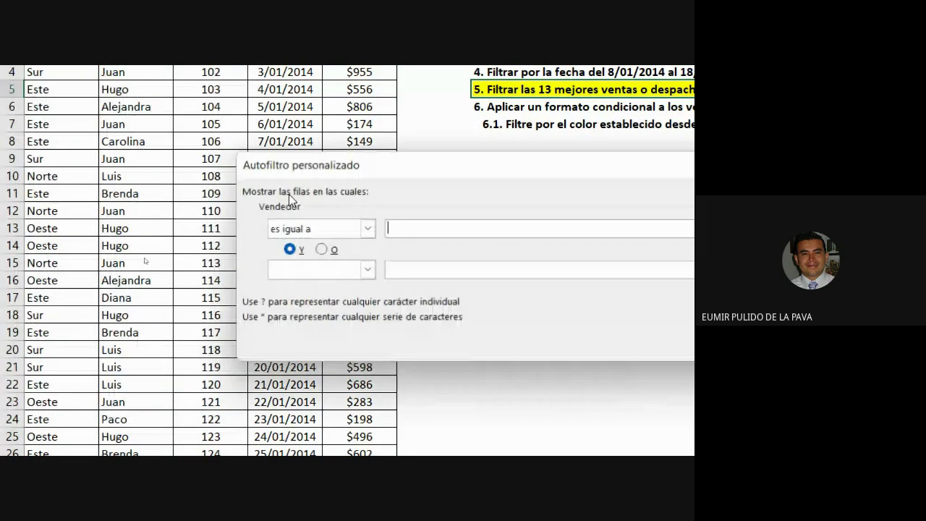
pyautogui.write('a*')
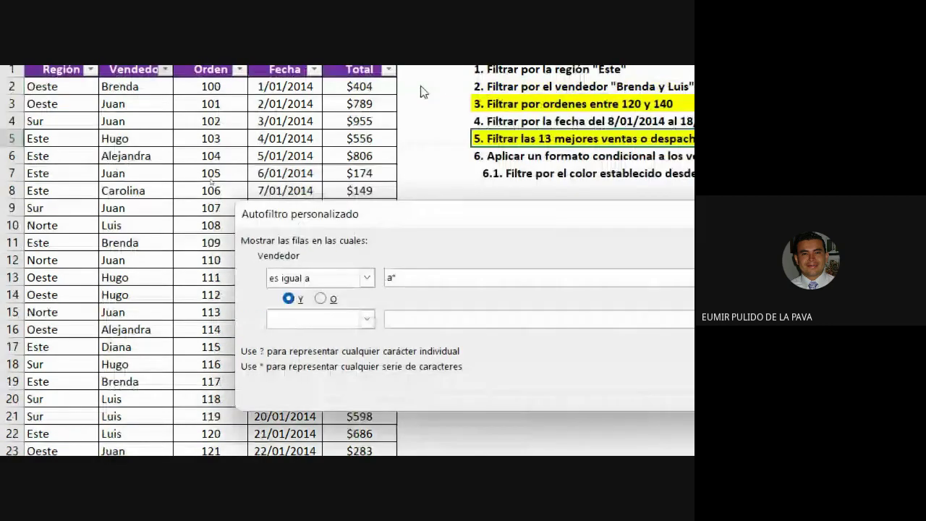
# - Try the single-character wildcard pattern andr?s as the Vendedor filter criterion
pyautogui.click(387, 279)
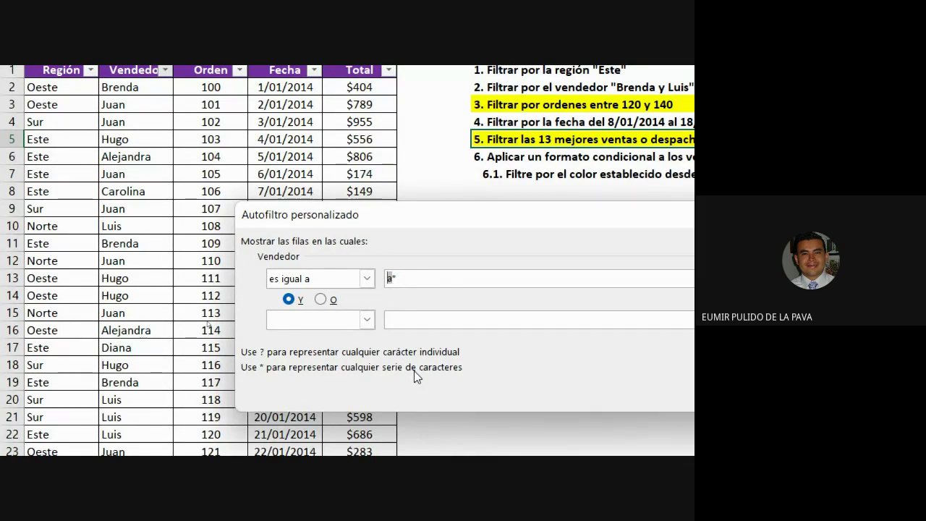
pyautogui.click(400, 277)
pyautogui.press('BackSpace')
pyautogui.write('*')
pyautogui.press('BackSpace')
pyautogui.write('ndr')
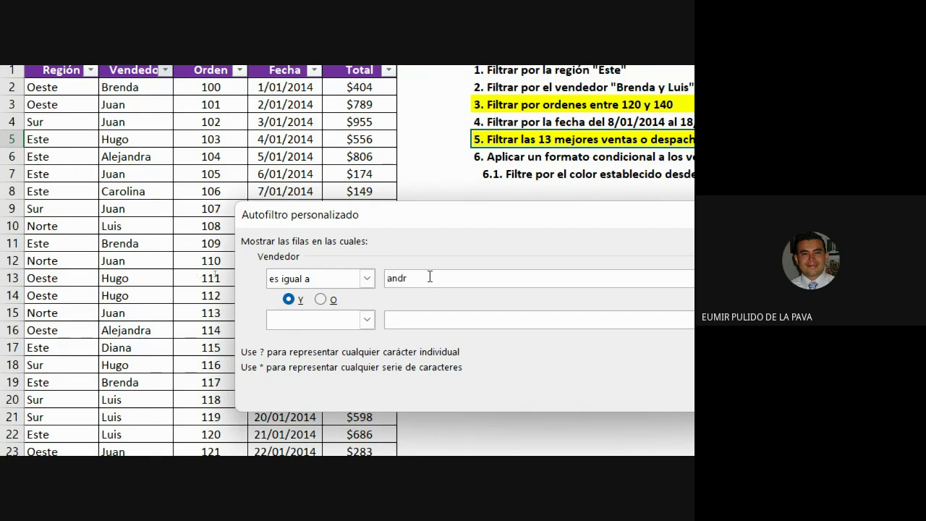
pyautogui.write('?s')
# - Restore the Vendedor criterion to a* and apply the custom filter
pyautogui.press('BackSpace')
pyautogui.press('BackSpace')
pyautogui.press('BackSpace')
pyautogui.press('BackSpace')
pyautogui.press('BackSpace')
pyautogui.write('*')
pyautogui.press('super+plus')
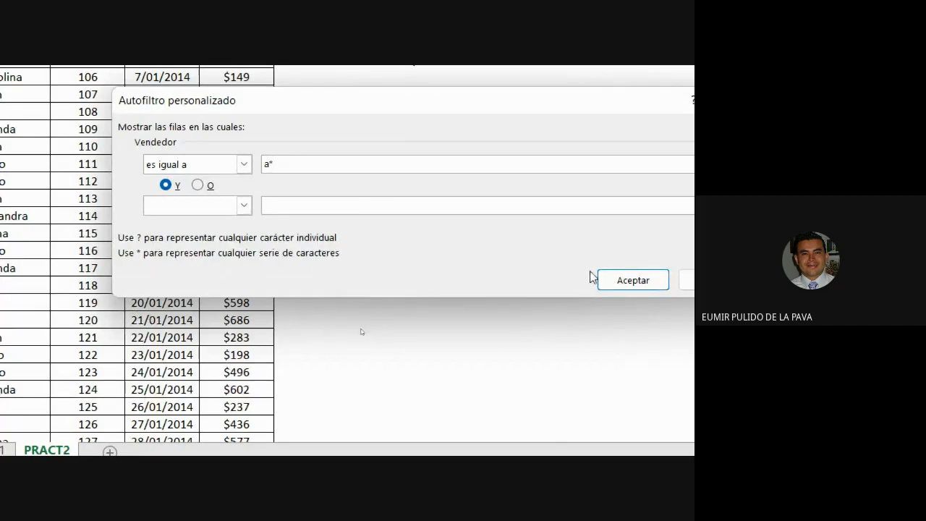
pyautogui.click(623, 285)
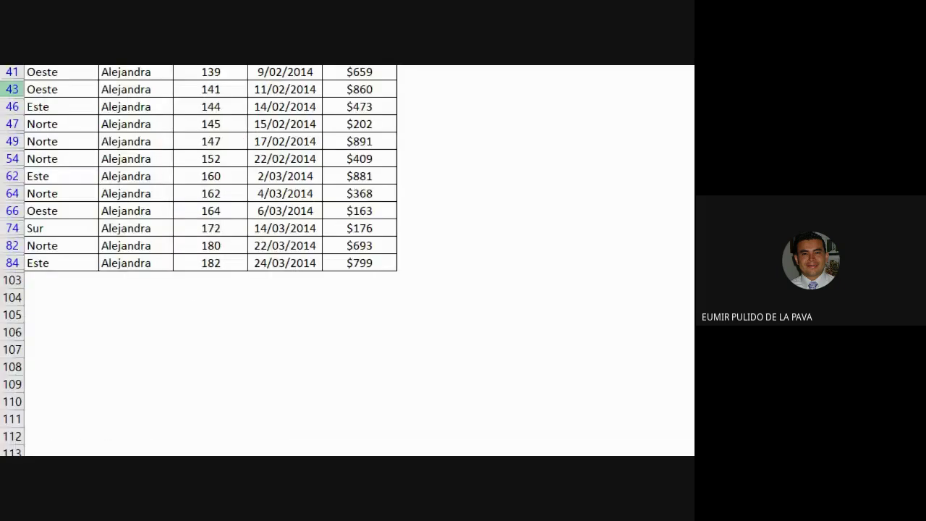
# - Clear the Vendedor filter so that all rows of the sales table are shown
pyautogui.press('super+minus')
pyautogui.press('super+plus')
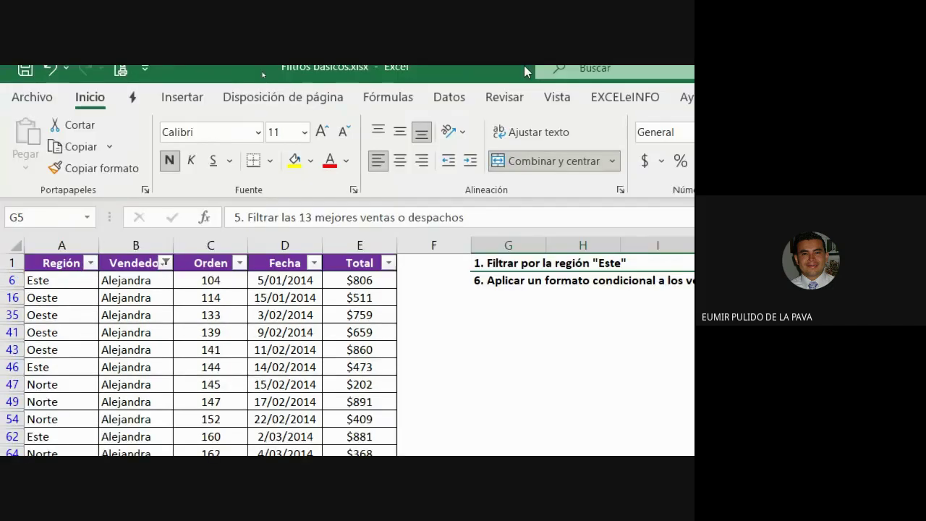
pyautogui.click(448, 97)
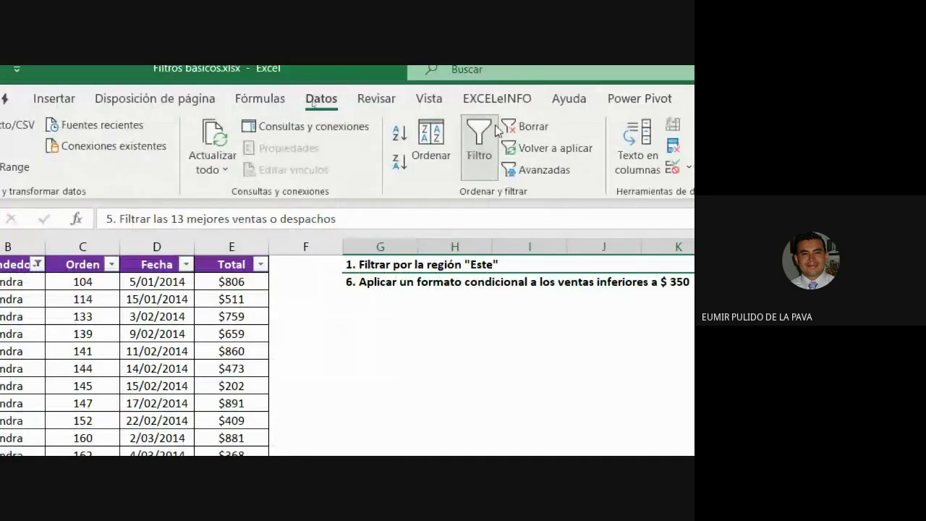
pyautogui.click(494, 130)
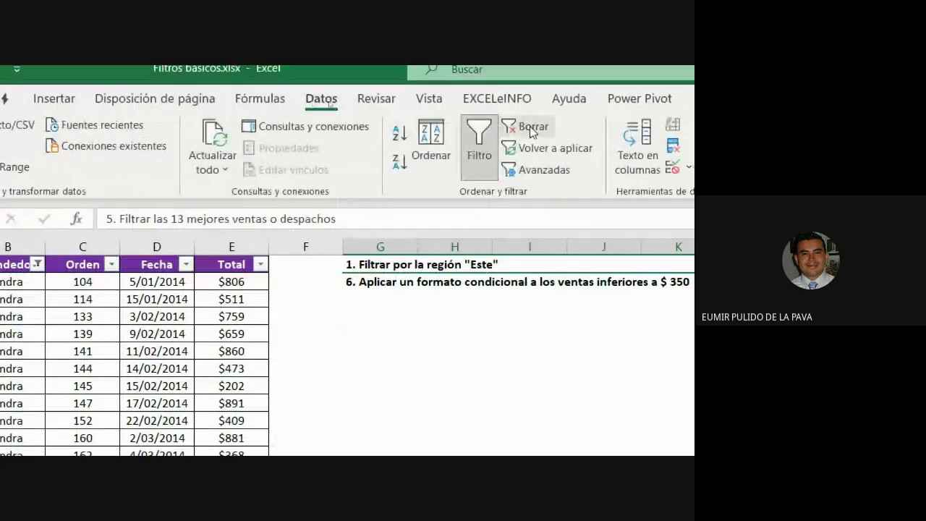
# - Switch to the Google Meet call, reduce the screen magnification to 100% and check the chat messages
pyautogui.moveTo(539, 440)
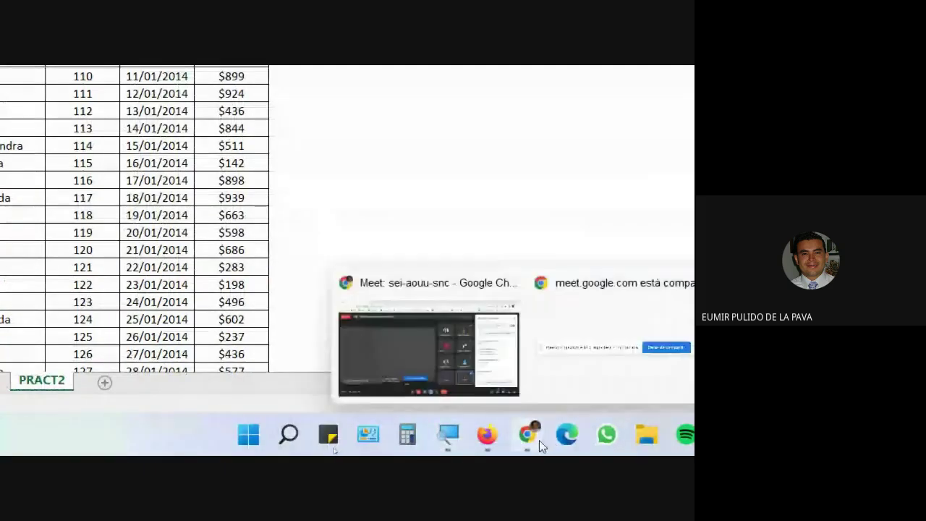
pyautogui.click(473, 393)
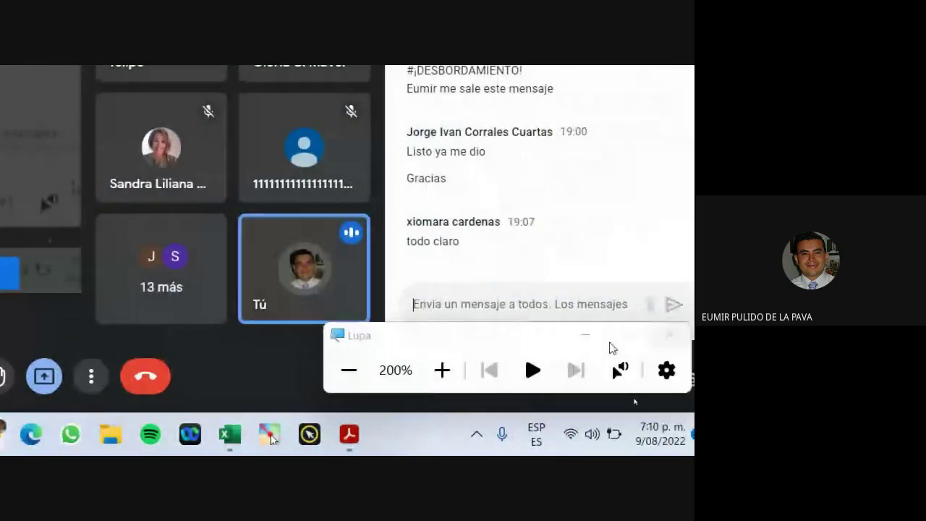
pyautogui.click(586, 335)
pyautogui.click(55, 434)
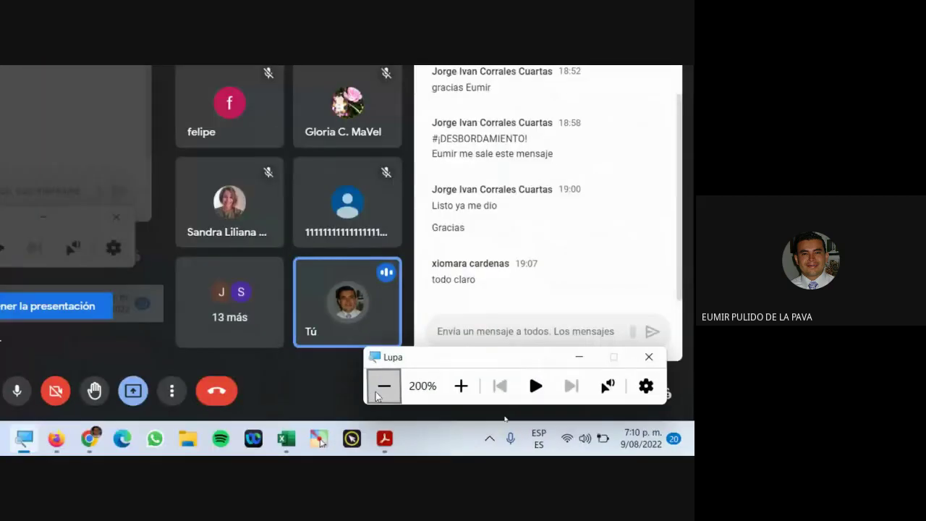
pyautogui.click(377, 397)
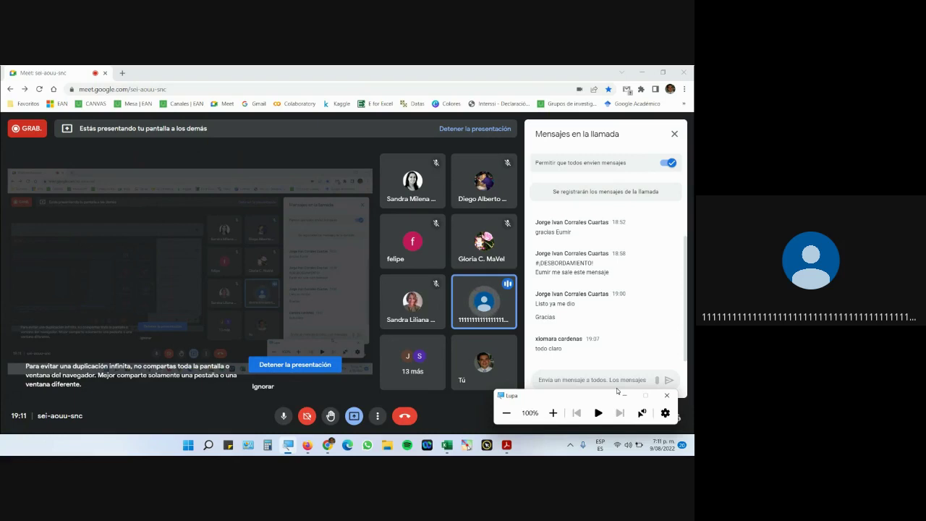
pyautogui.click(535, 324)
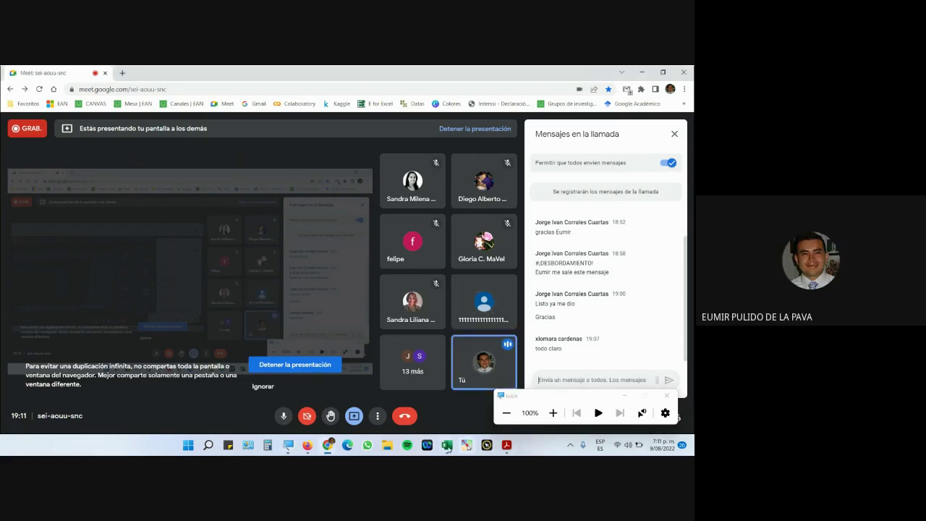
# - Return to the Filtros básicos workbook in Excel and select instruction 6 on conditional formatting for sales under $350
pyautogui.click(446, 445)
pyautogui.click(470, 410)
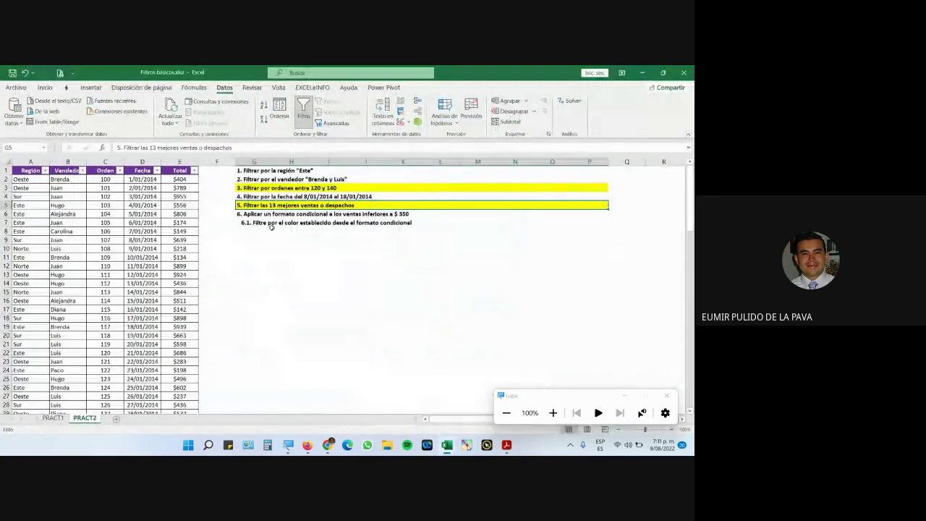
pyautogui.click(340, 223)
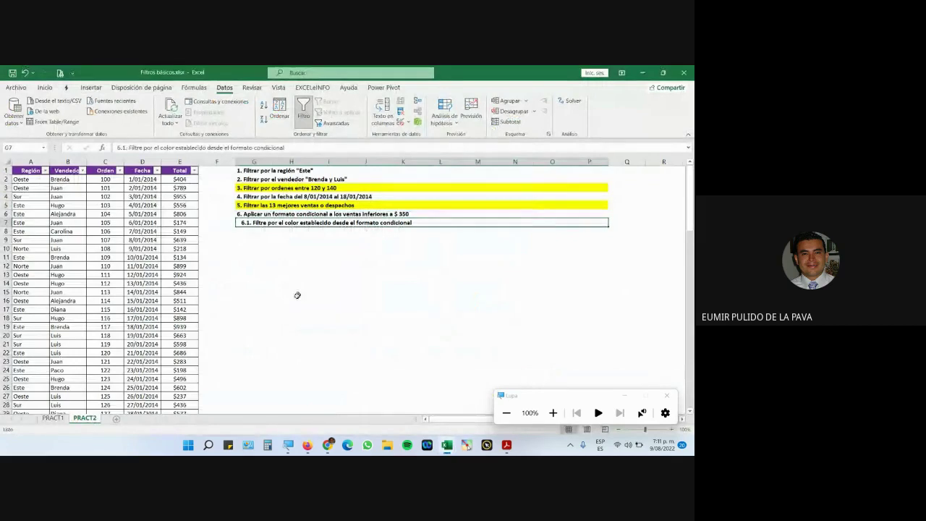
pyautogui.click(258, 215)
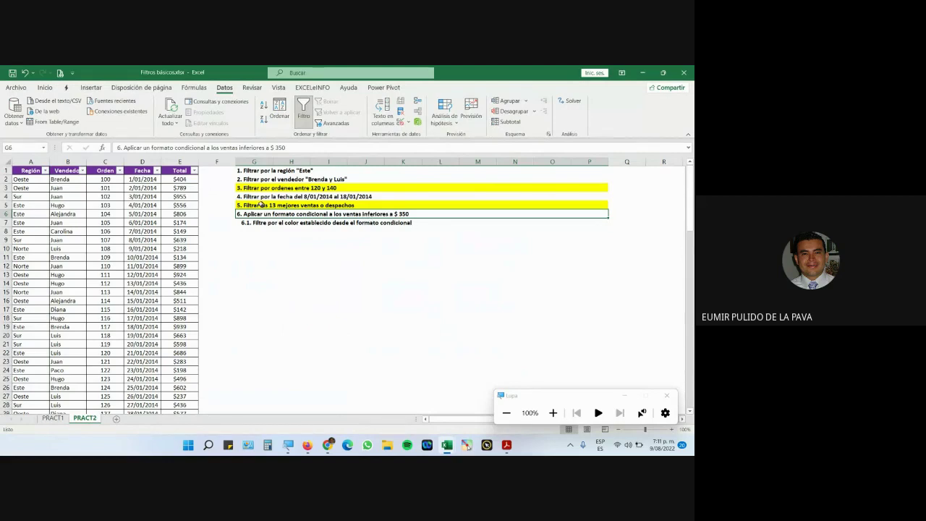
# - Highlight the Total values less than 350 with a conditional format of light red fill and dark red text
pyautogui.click(188, 178)
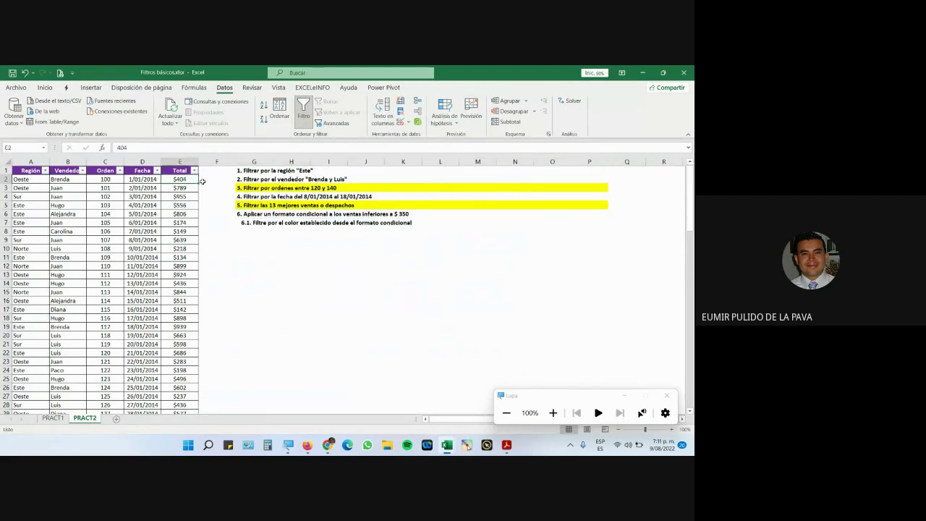
pyautogui.hotkey('ctrl', 'shift', 'Down')
pyautogui.scroll(10, 103, 206)
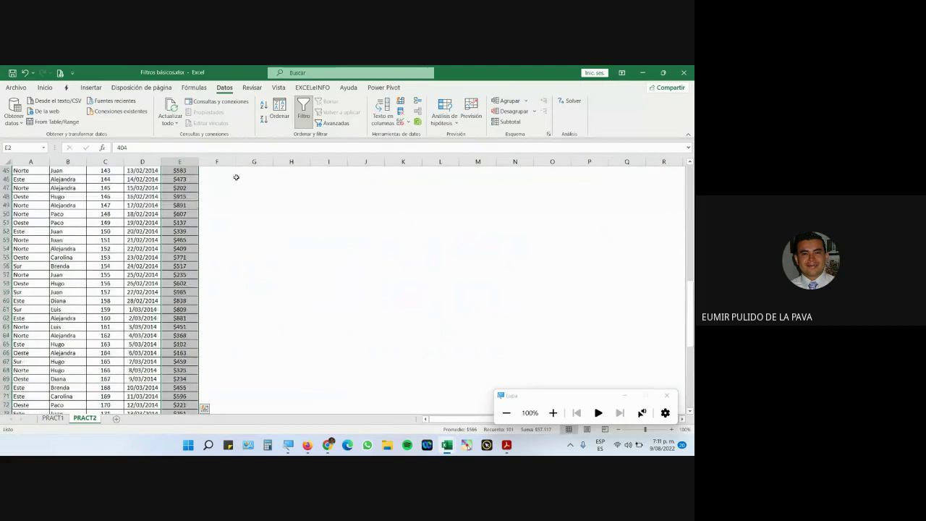
pyautogui.click(44, 88)
pyautogui.scroll(9, 427, 212)
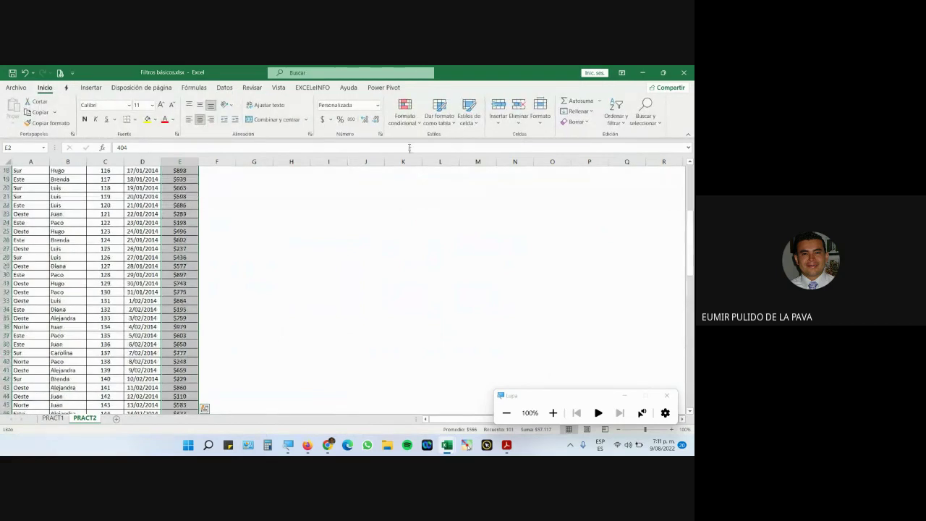
pyautogui.click(406, 115)
pyautogui.moveTo(426, 142)
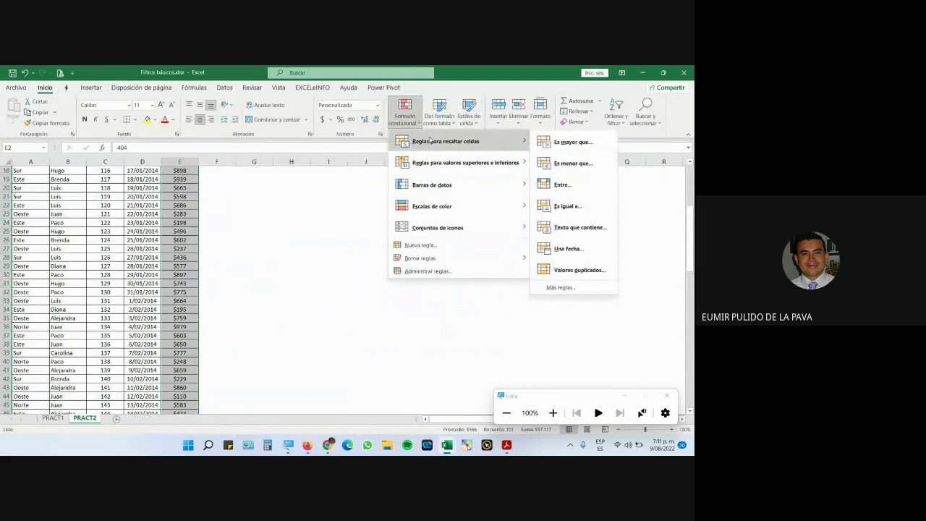
pyautogui.click(568, 163)
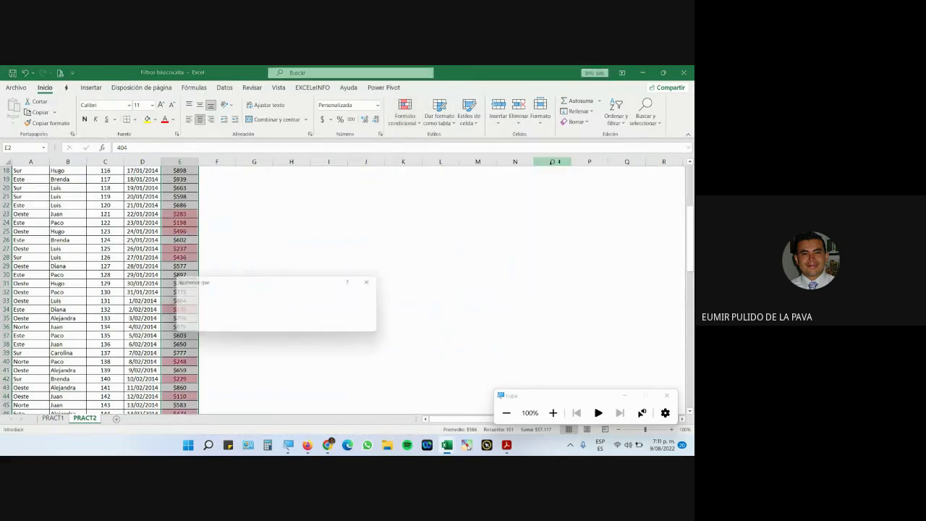
pyautogui.write('350')
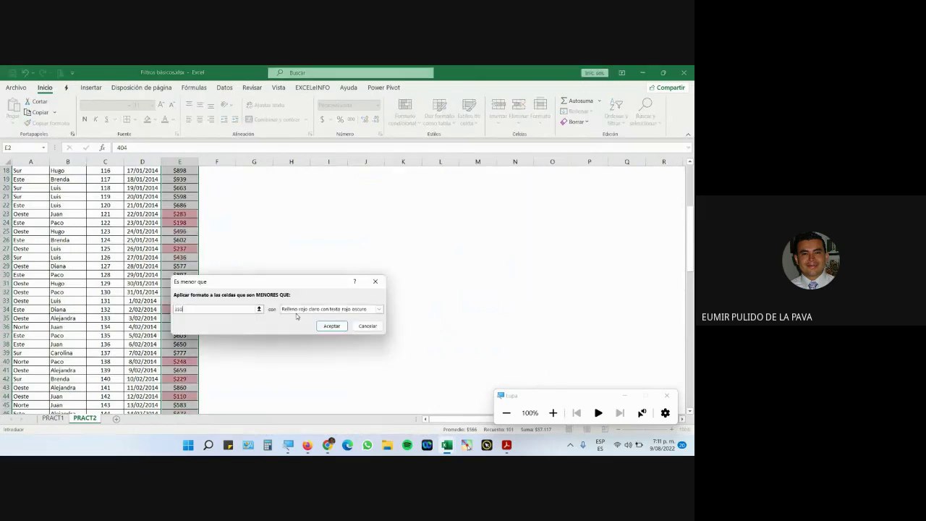
pyautogui.click(331, 326)
pyautogui.scroll(6, 287, 285)
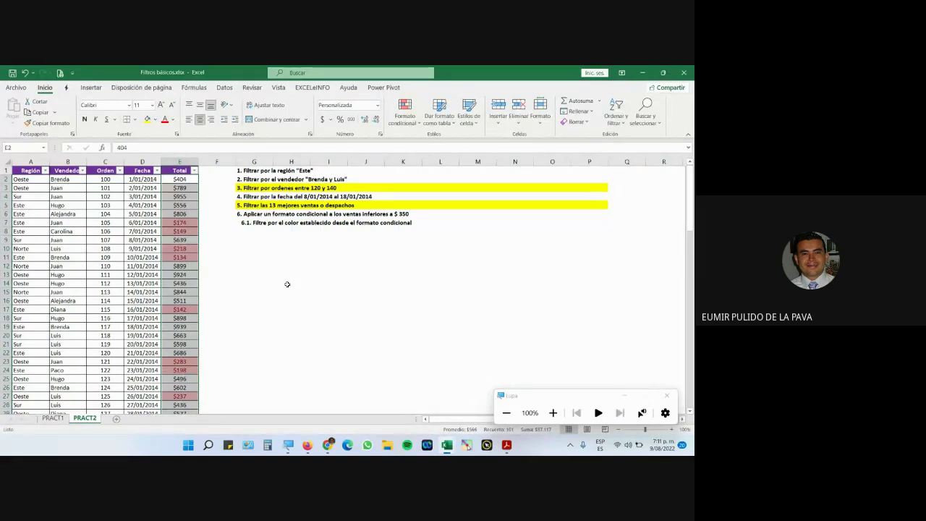
pyautogui.click(203, 231)
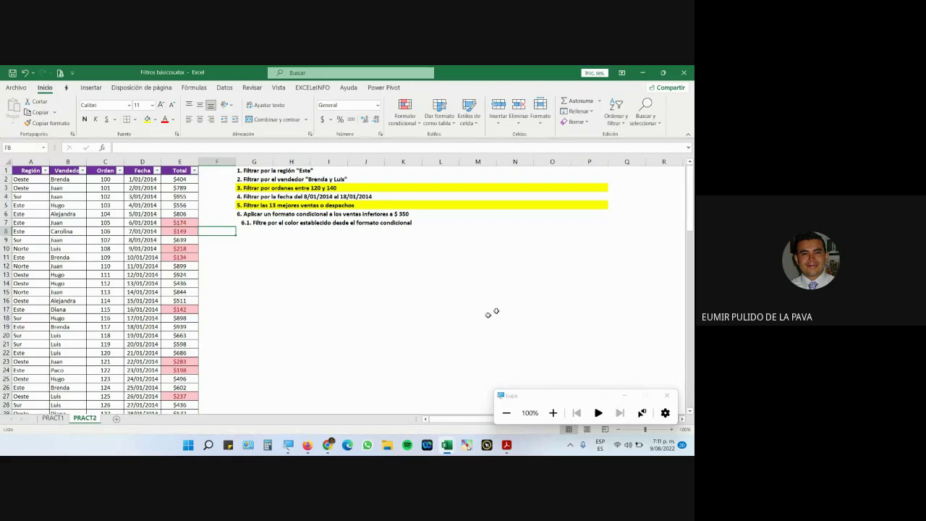
# - Magnify the screen to 200% and filter the Total column by the light red cell color
pyautogui.click(553, 412)
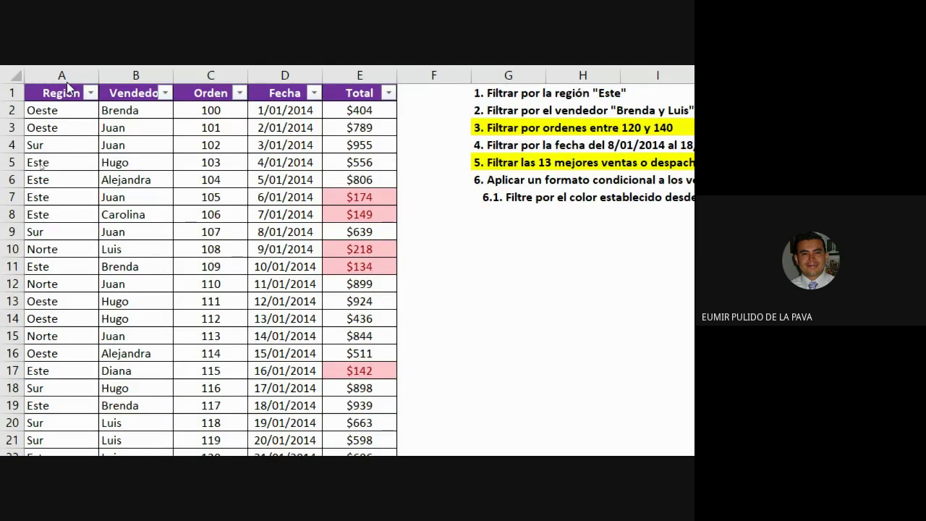
pyautogui.click(388, 93)
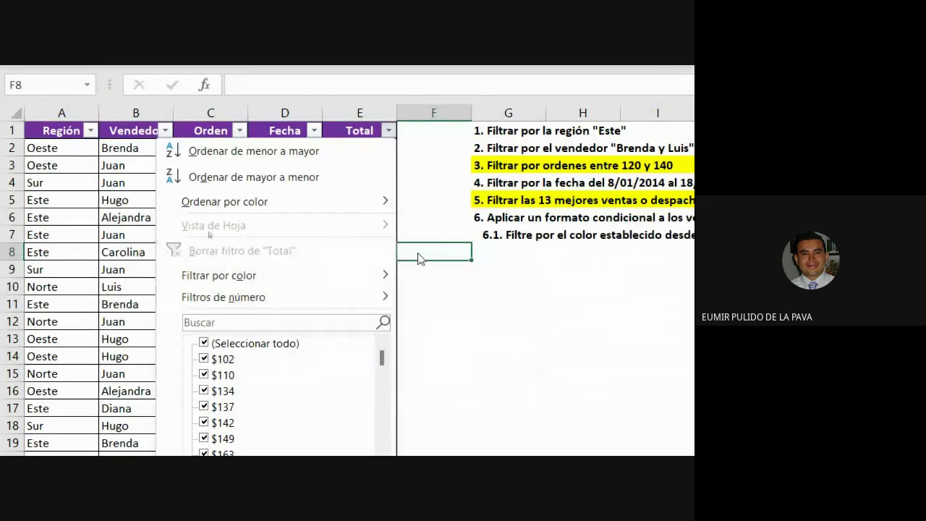
pyautogui.moveTo(342, 273)
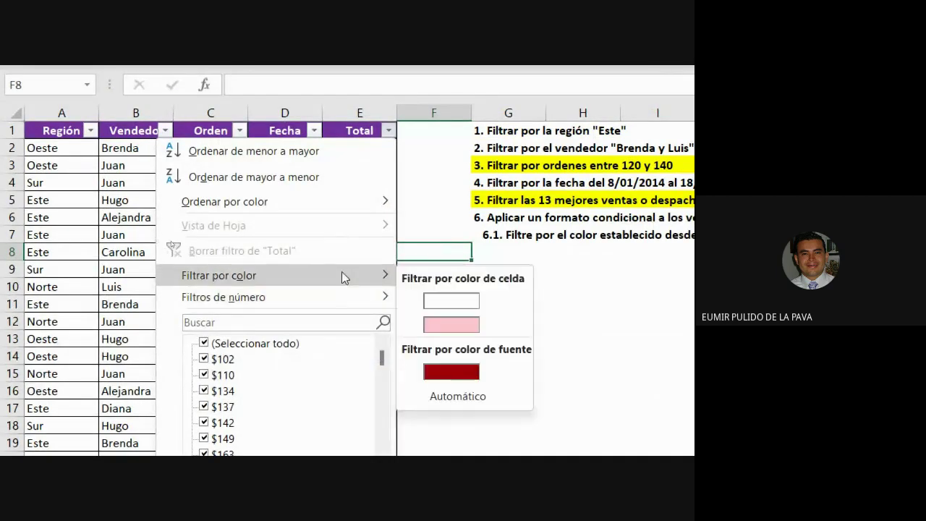
pyautogui.click(445, 325)
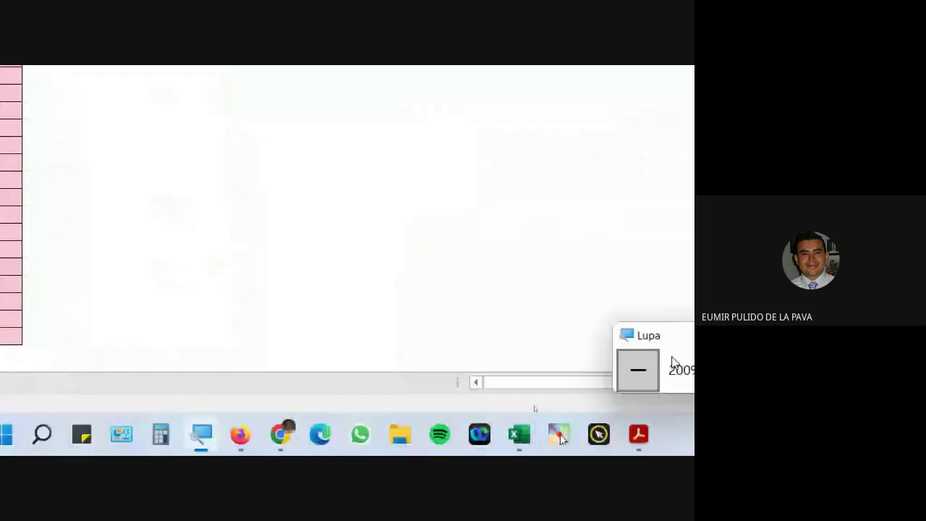
# - Reduce the screen magnification to 100% and switch to the Google Meet call to check the chat messages
pyautogui.press('super+minus')
pyautogui.press('super+minus')
pyautogui.moveTo(328, 444)
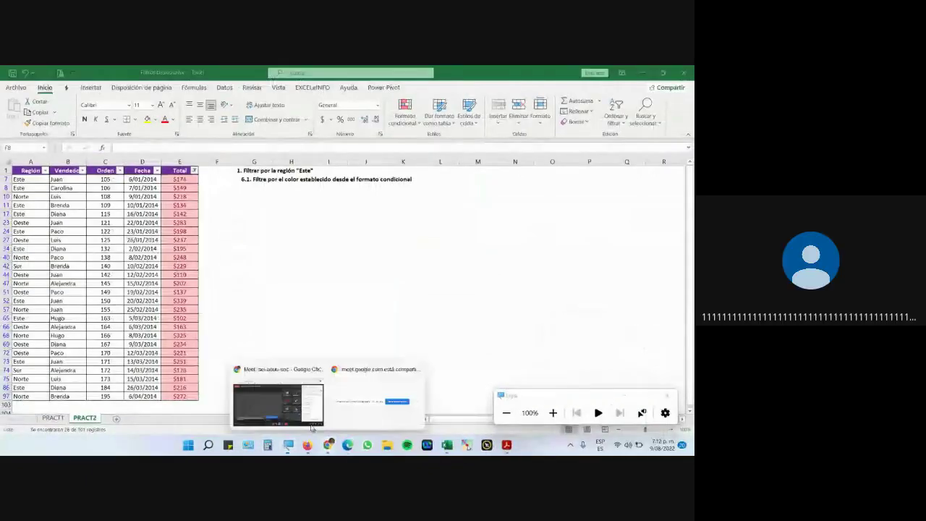
pyautogui.click(282, 398)
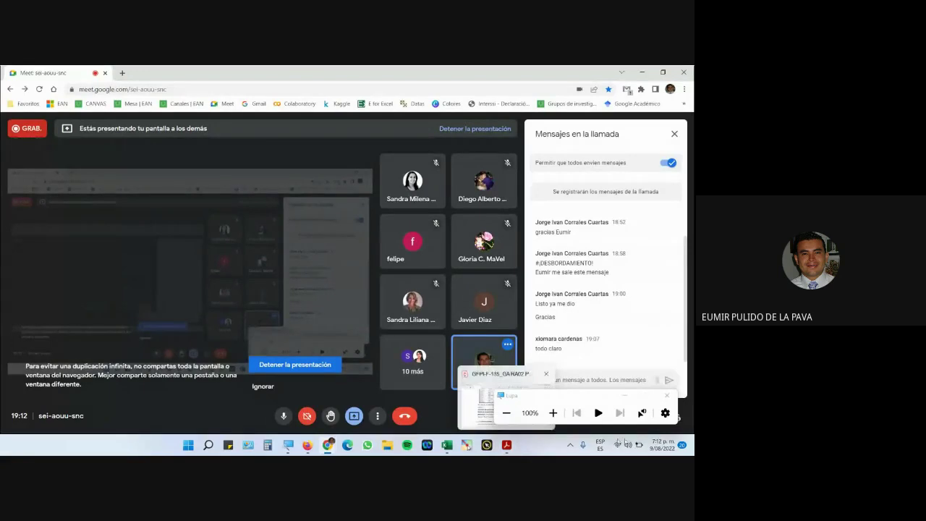
# - Return to the Filtros básicos workbook in Excel and close it without saving the changes
pyautogui.moveTo(447, 444)
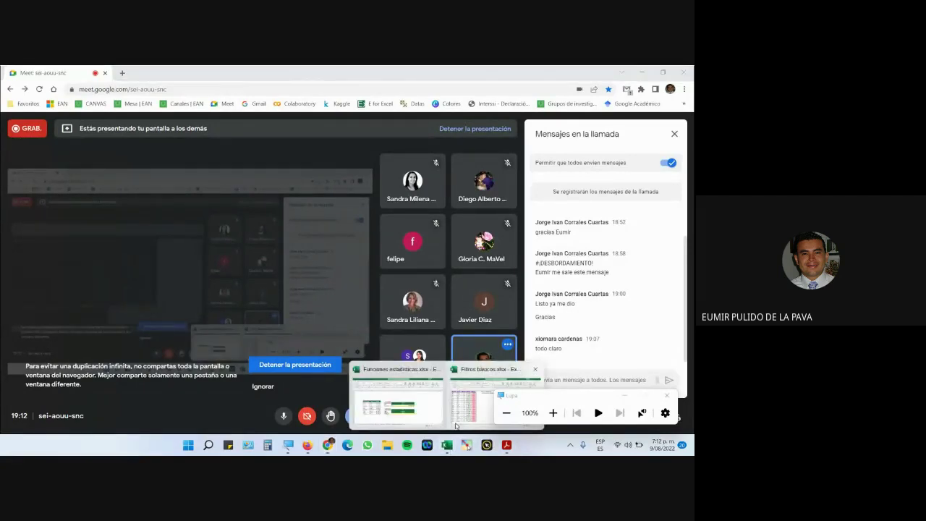
pyautogui.click(444, 426)
pyautogui.hotkey('ctrl', 'w')
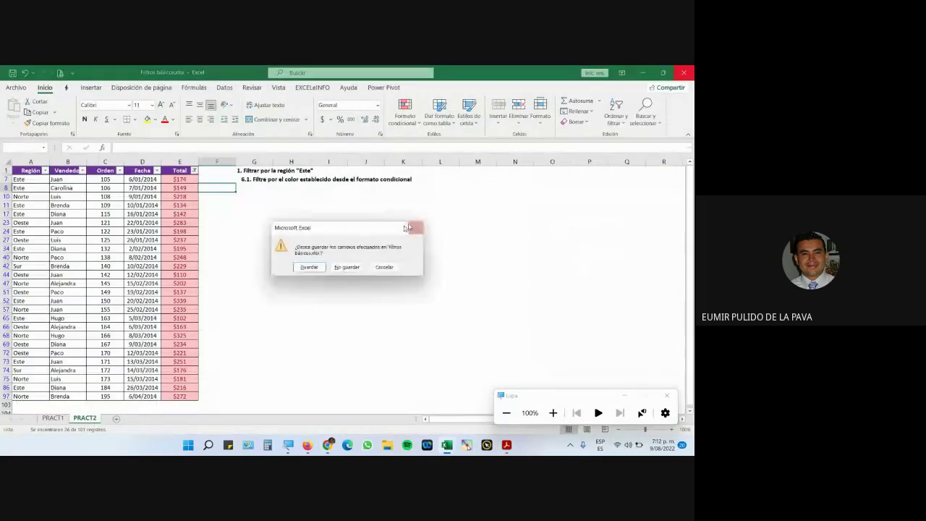
pyautogui.click(352, 267)
pyautogui.hotkey('alt', 'F4')
pyautogui.click(352, 268)
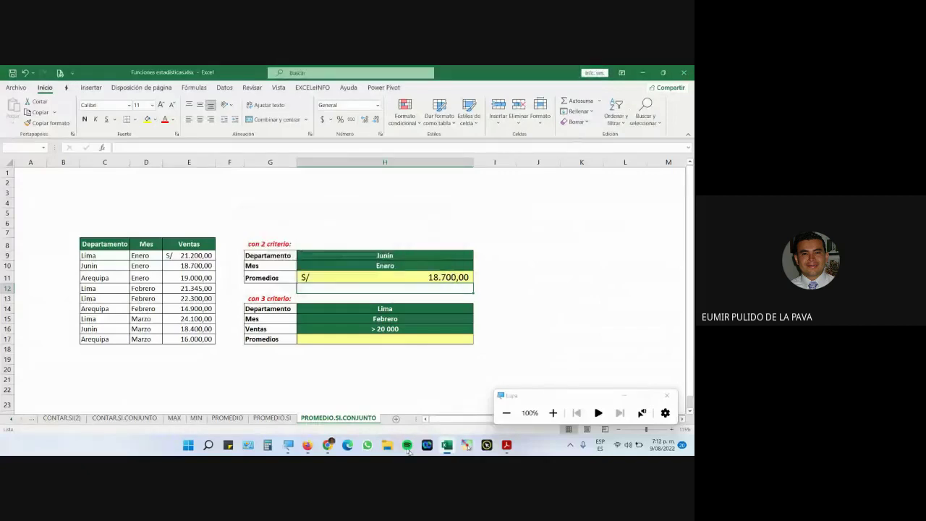
# - Switch to the PDF guide in Acrobat Reader, read section G on advanced filters and highlight the Filtros avanzados file name
pyautogui.click(506, 444)
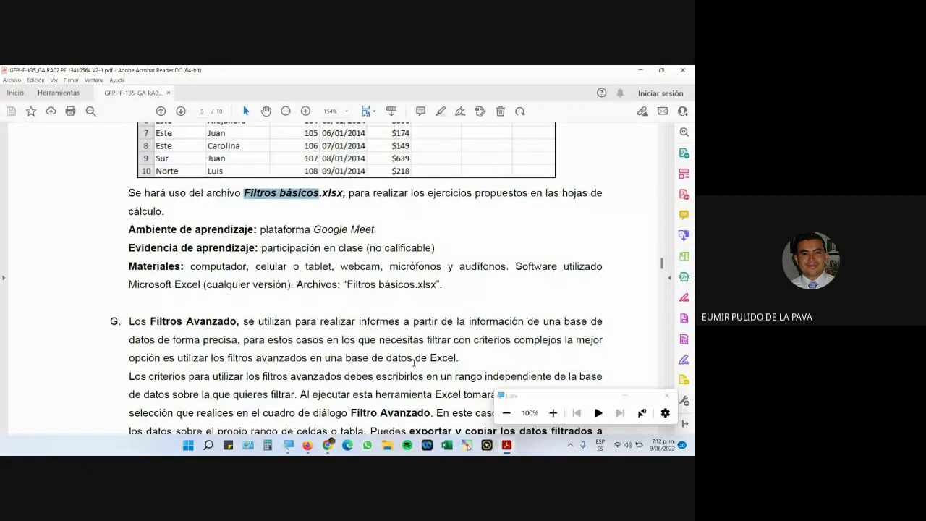
pyautogui.scroll(-4, 406, 359)
pyautogui.scroll(1, 398, 356)
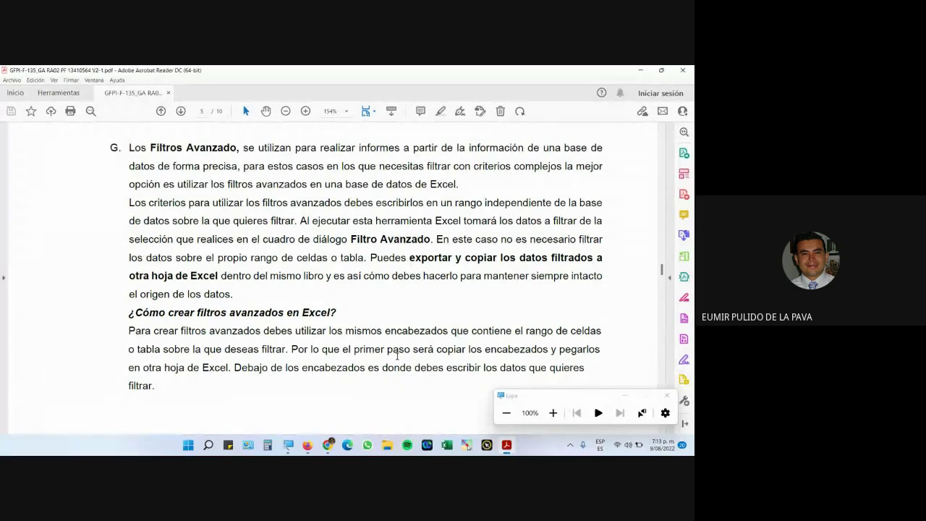
pyautogui.scroll(-5, 372, 356)
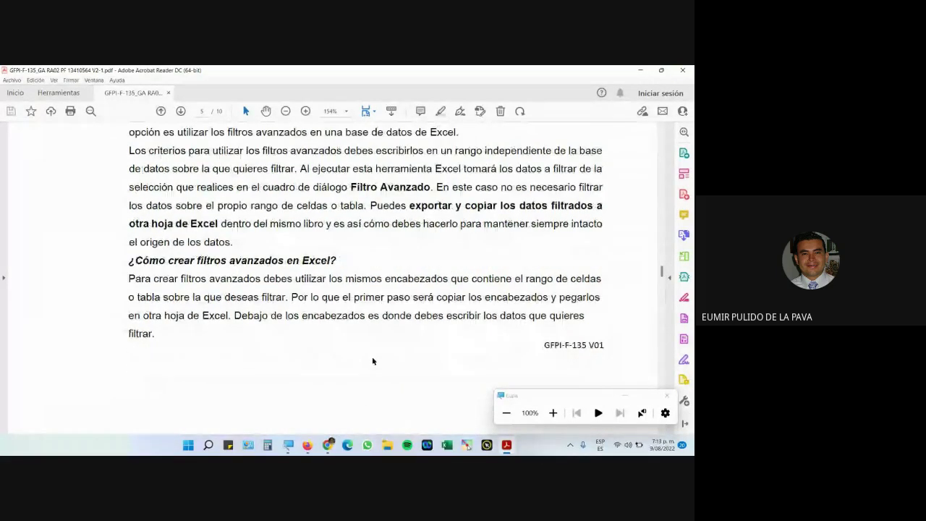
pyautogui.scroll(-5, 391, 354)
pyautogui.scroll(-2, 398, 351)
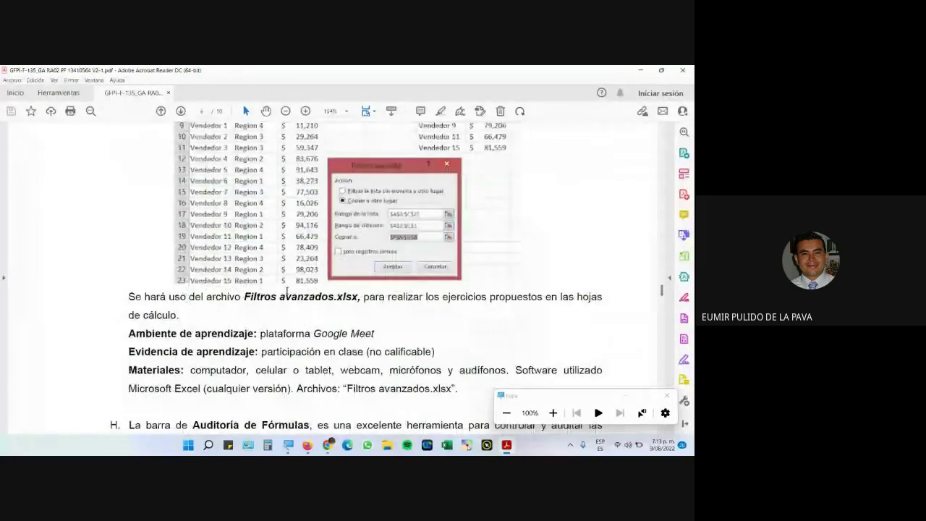
pyautogui.moveTo(245, 298); pyautogui.dragTo(333, 299)
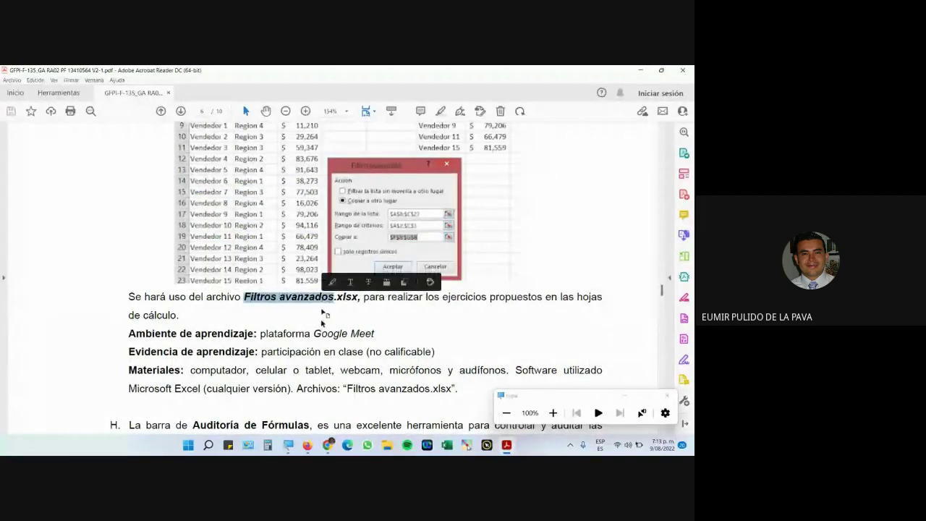
# - Switch to Firefox and download Filtros avanzados.xlsx from the course files to the Escritorio folder
pyautogui.click(307, 446)
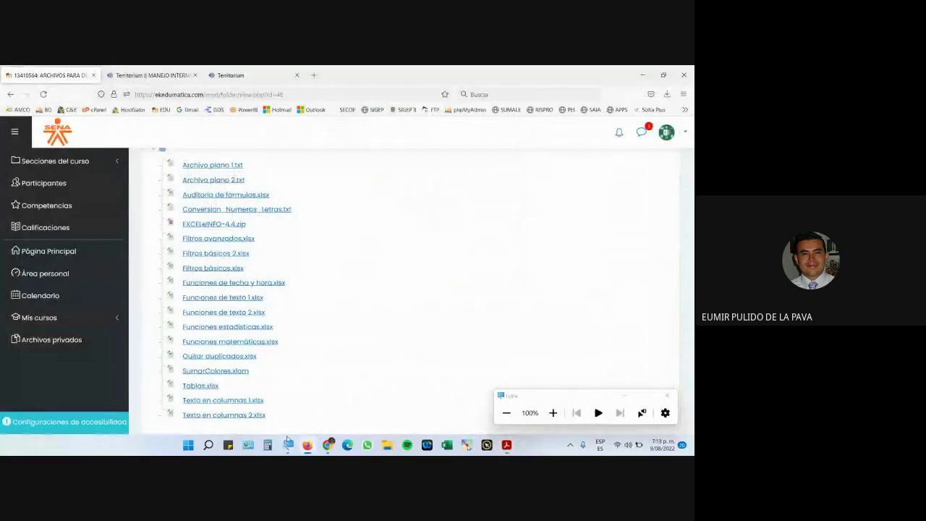
pyautogui.click(218, 238)
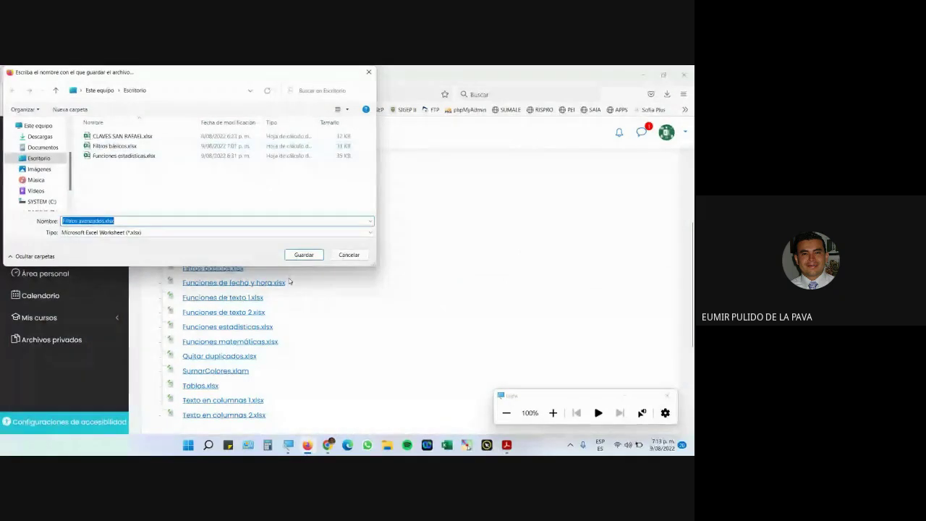
pyautogui.click(301, 256)
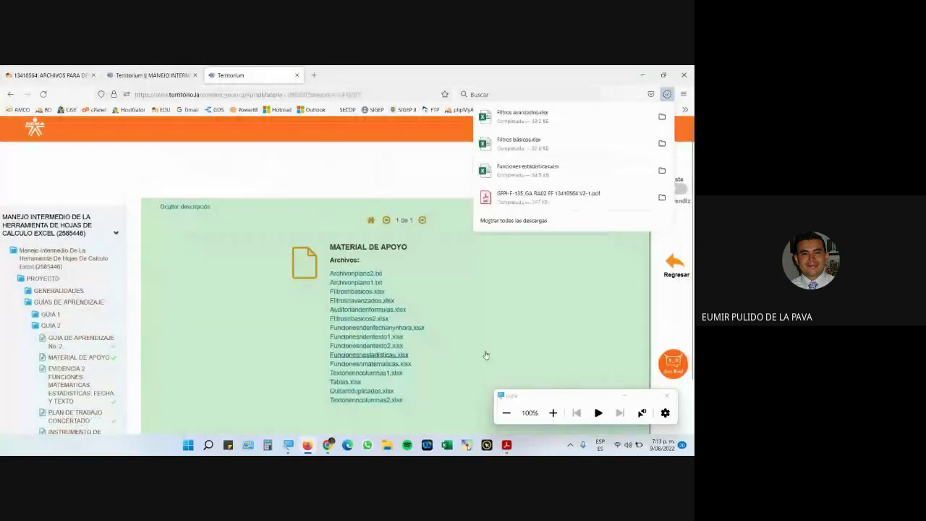
# - Show the Filtrosnavanzados.xlsx link under Material de apoyo at 200% magnification, return to 100% and open the downloaded Filtros avanzados.xlsx in Excel
pyautogui.click(554, 413)
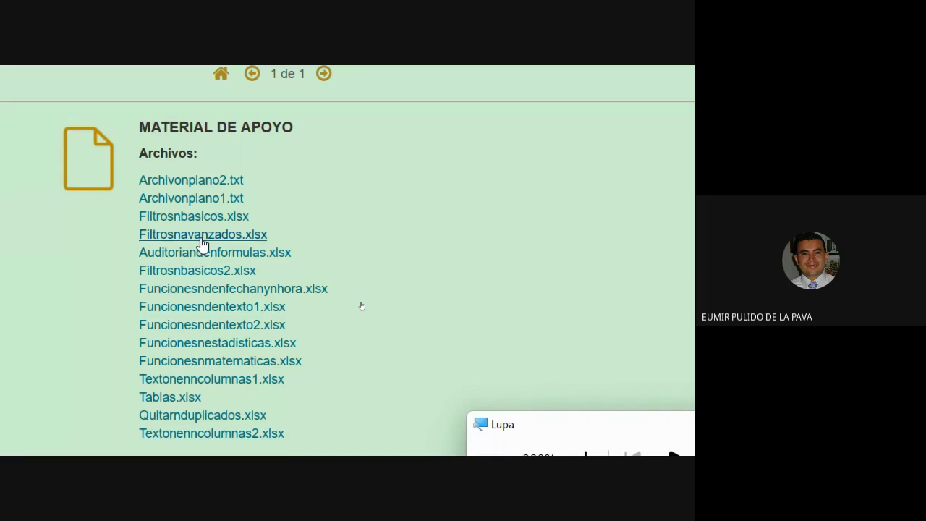
pyautogui.click(490, 370)
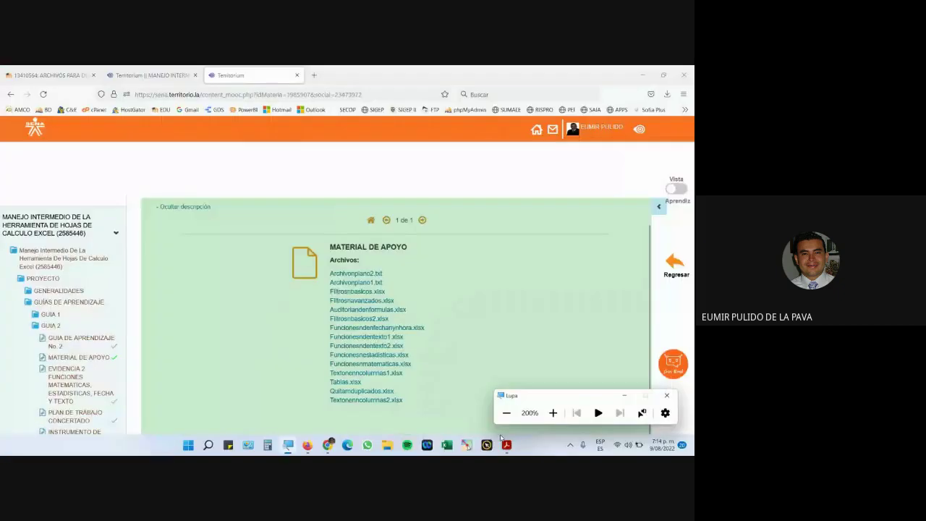
pyautogui.click(667, 94)
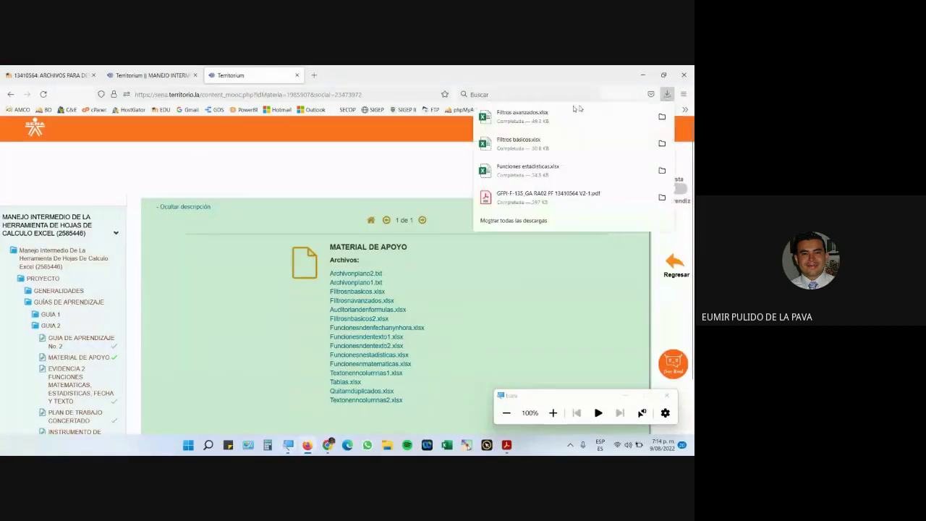
pyautogui.click(578, 114)
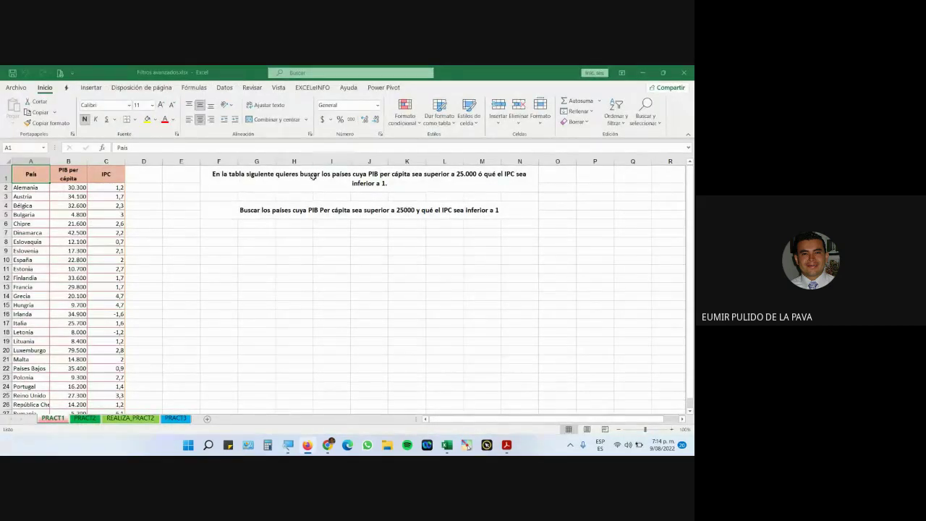
# - Fill the first instruction on PRACT1 with yellow and enlarge its font beyond 18 points
pyautogui.click(313, 178)
pyautogui.click(147, 120)
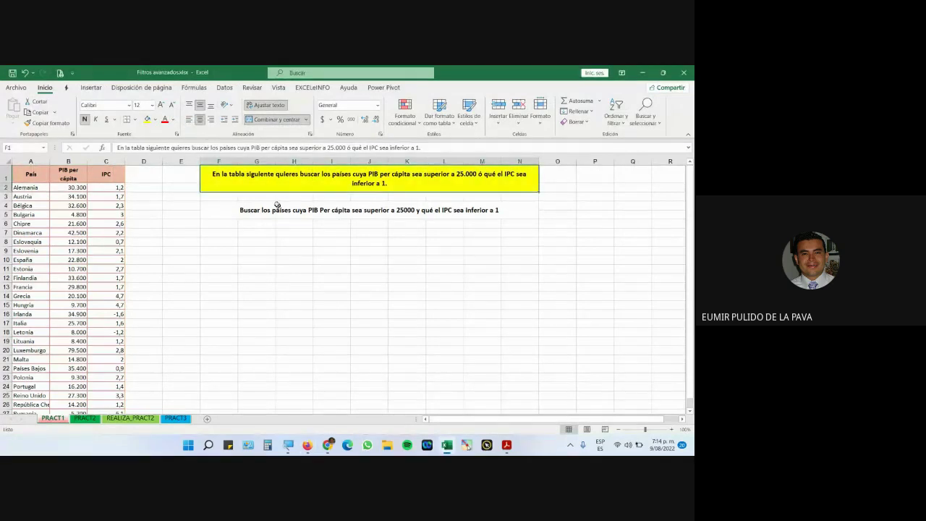
pyautogui.click(161, 105)
pyautogui.click(161, 105)
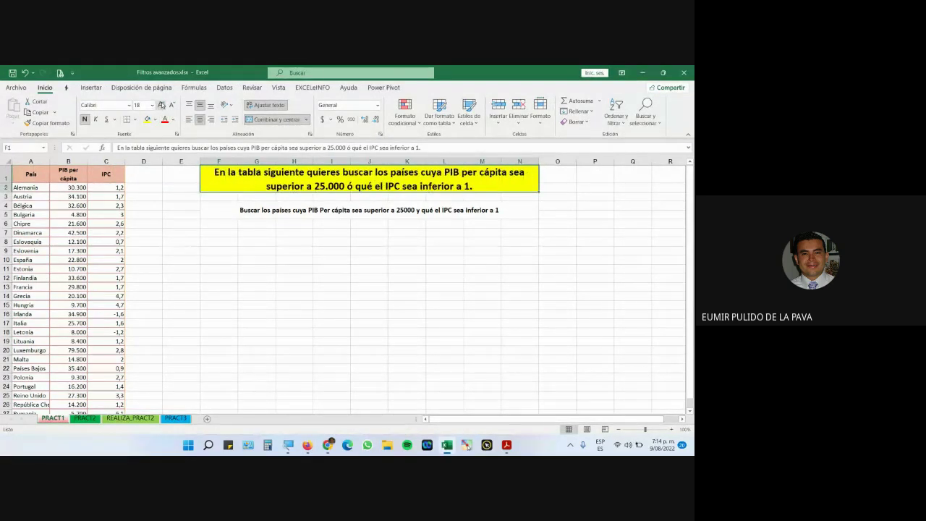
pyautogui.click(161, 105)
pyautogui.click(162, 105)
# - Extend the merged cell of the second instruction down to row 6 (F4:N6) and fill it with light blue
pyautogui.click(365, 217)
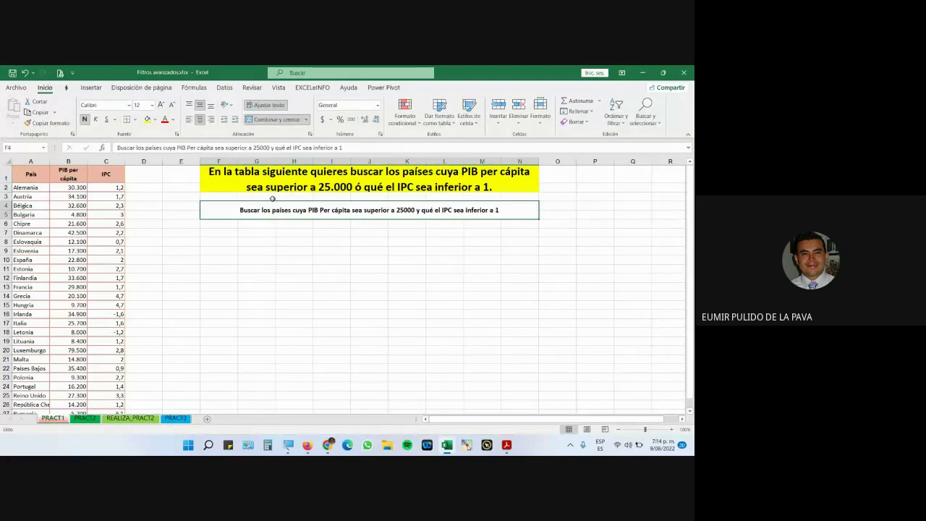
pyautogui.moveTo(258, 215); pyautogui.dragTo(259, 224)
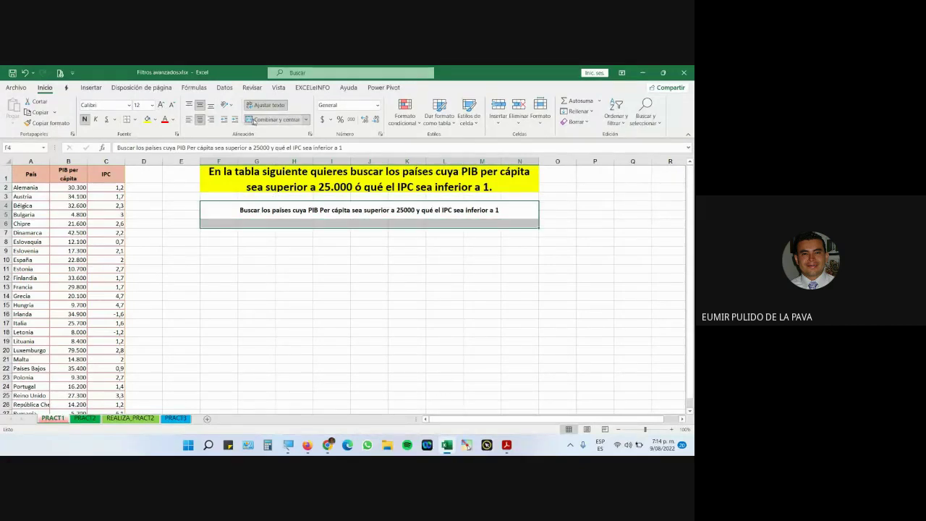
pyautogui.click(259, 120)
pyautogui.click(259, 120)
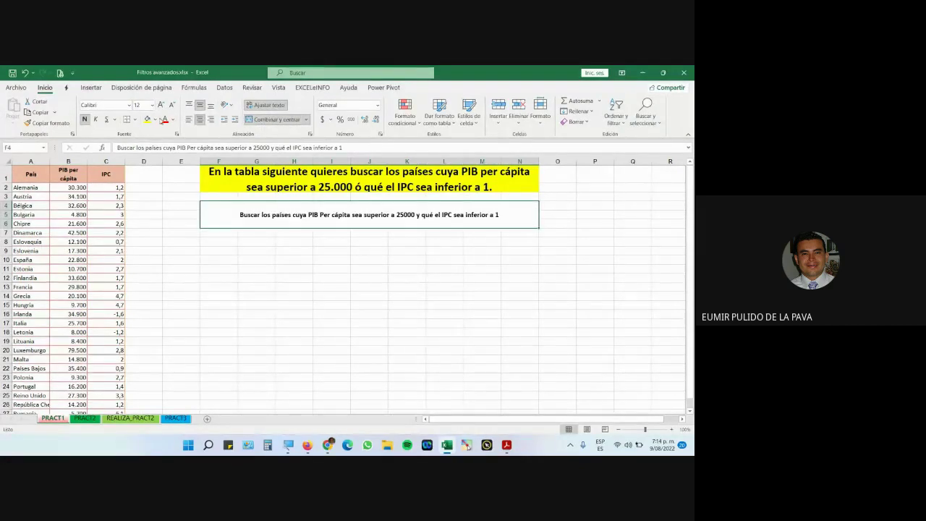
pyautogui.click(154, 119)
pyautogui.click(189, 204)
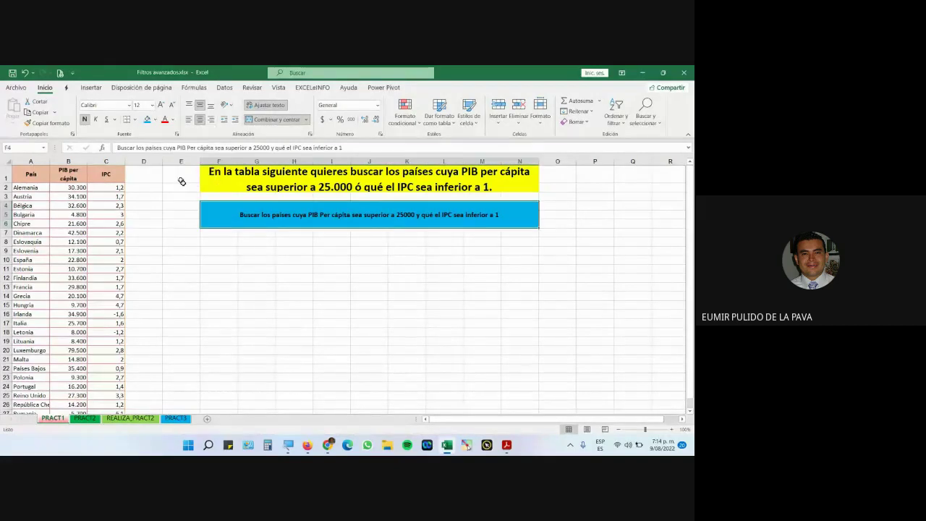
# - Enlarge the second instruction's font to 22 points and extend its merged cell down to row 7 (F4:N7)
pyautogui.click(163, 109)
pyautogui.click(162, 109)
pyautogui.click(163, 109)
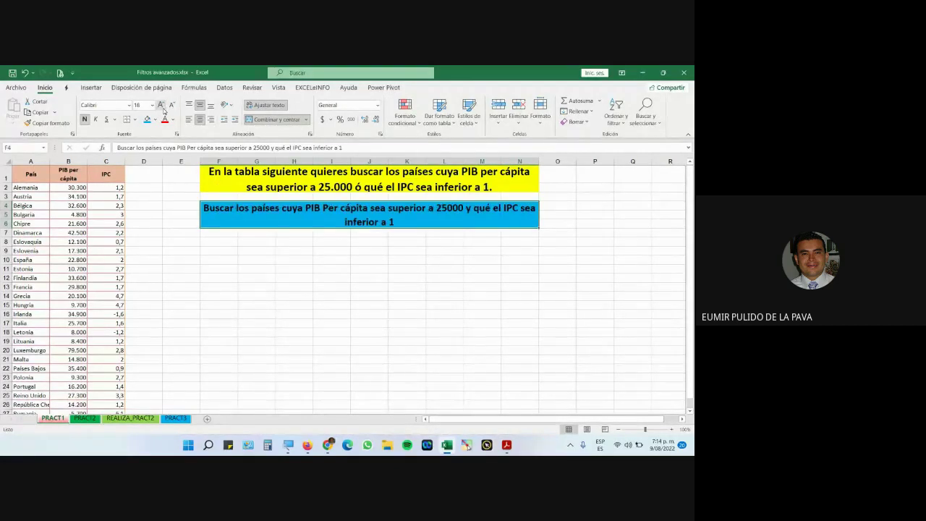
pyautogui.click(162, 109)
pyautogui.click(163, 108)
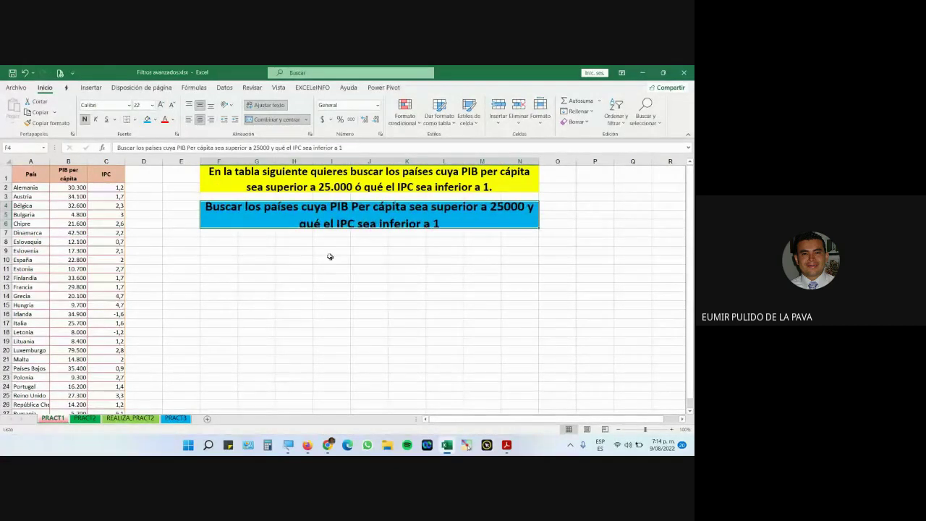
pyautogui.moveTo(230, 220); pyautogui.dragTo(233, 233)
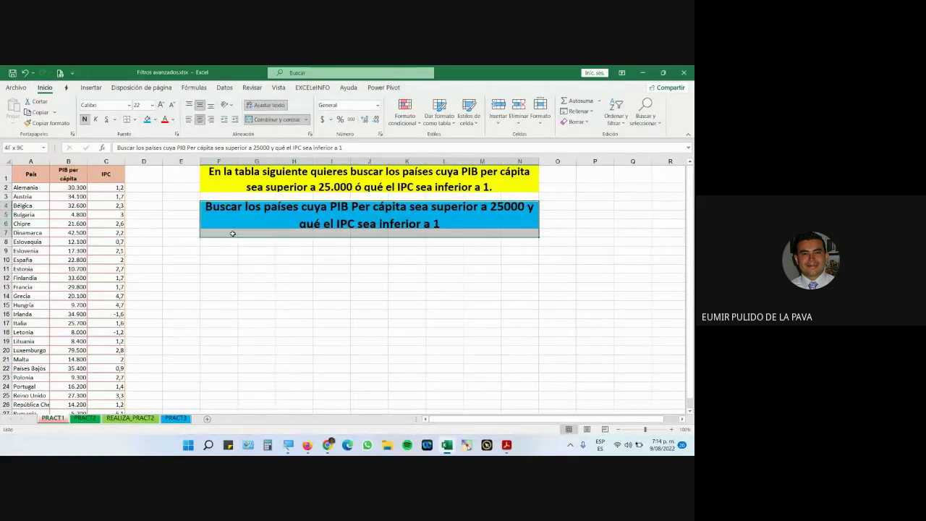
pyautogui.click(275, 120)
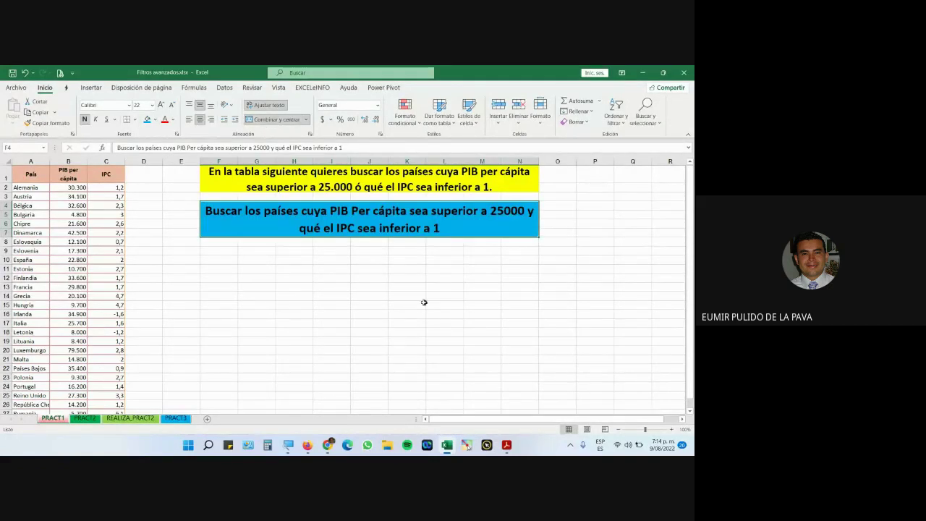
pyautogui.click(409, 275)
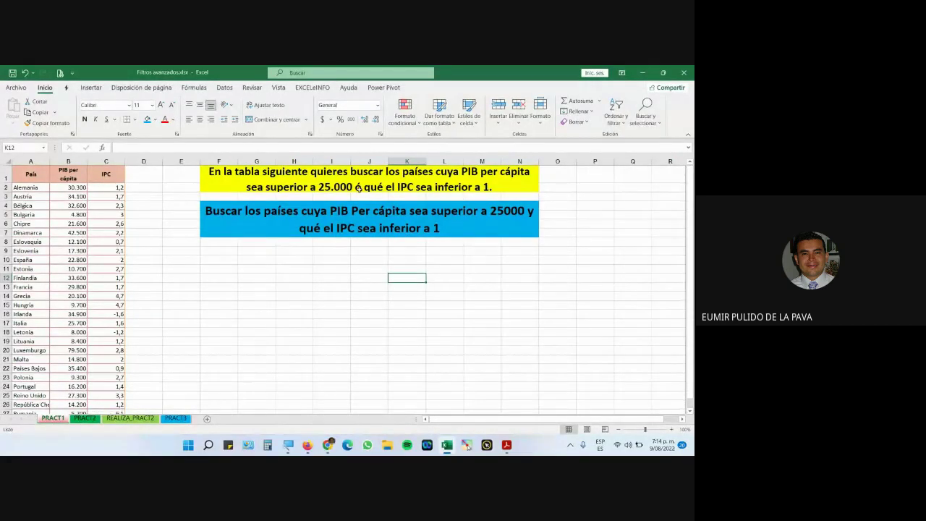
# - Check the participants and chat messages in the Google Meet call in Chrome, then return to the PRACT1 sheet in Excel
pyautogui.click(358, 187)
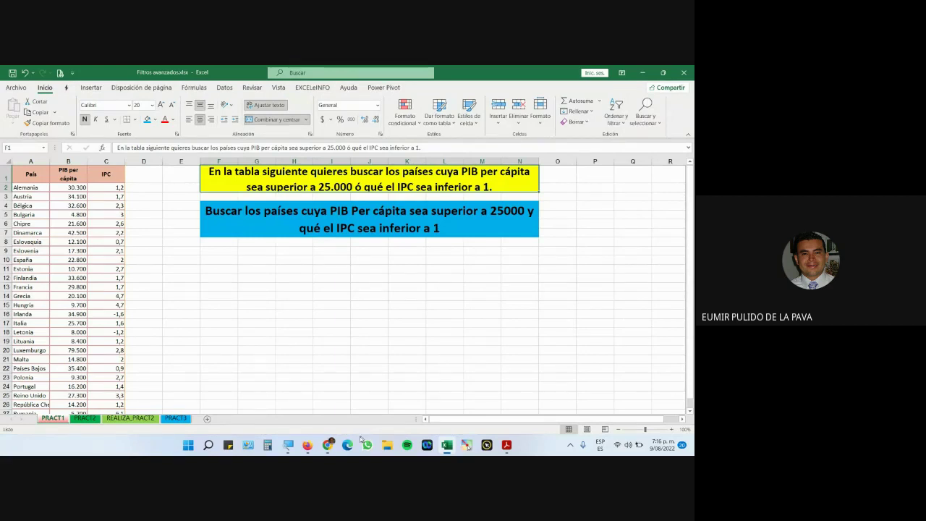
pyautogui.click(309, 444)
pyautogui.moveTo(328, 444)
pyautogui.click(278, 394)
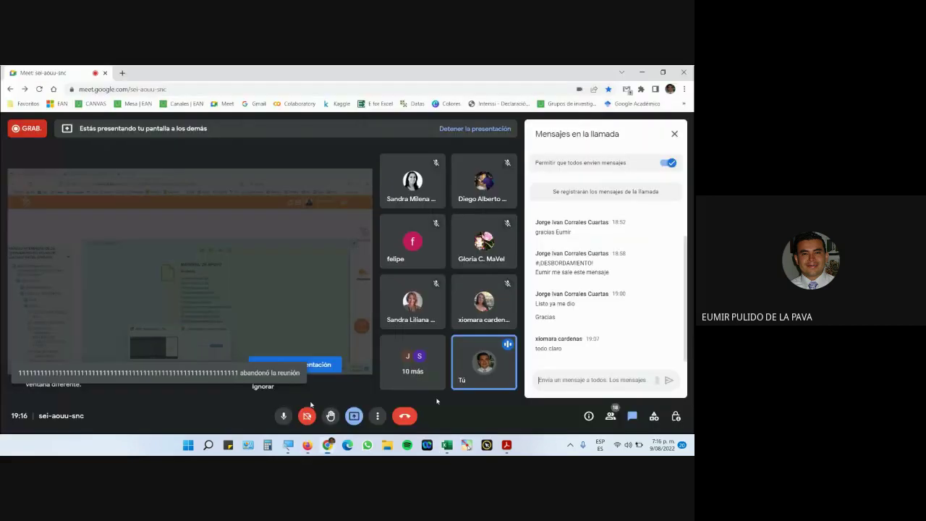
pyautogui.click(450, 446)
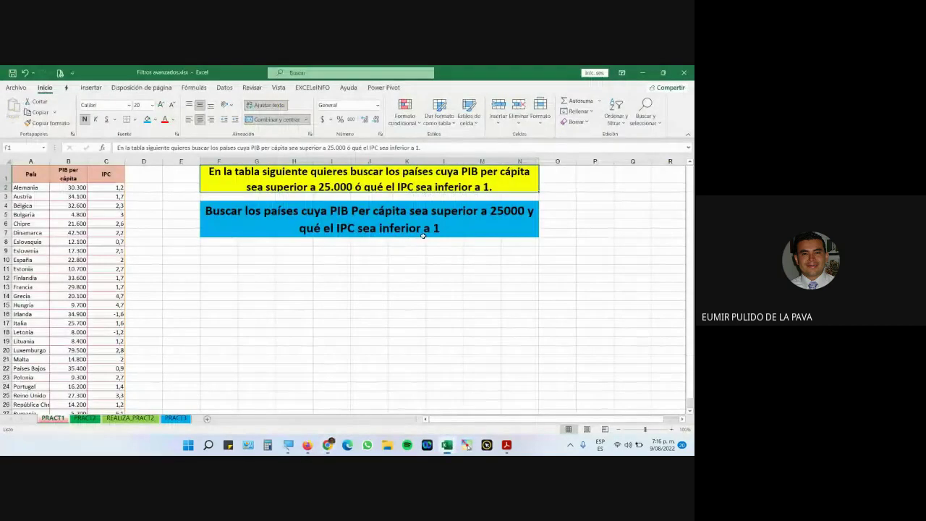
pyautogui.click(531, 232)
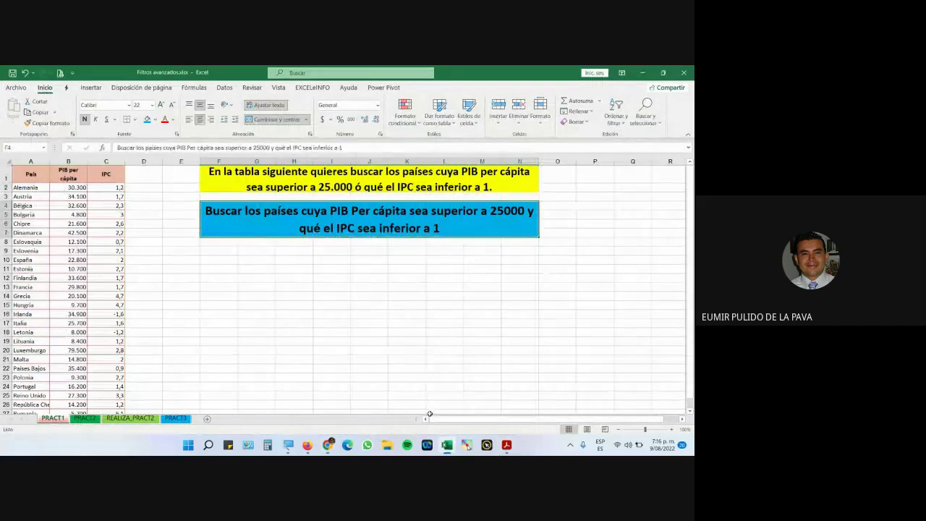
pyautogui.moveTo(329, 446)
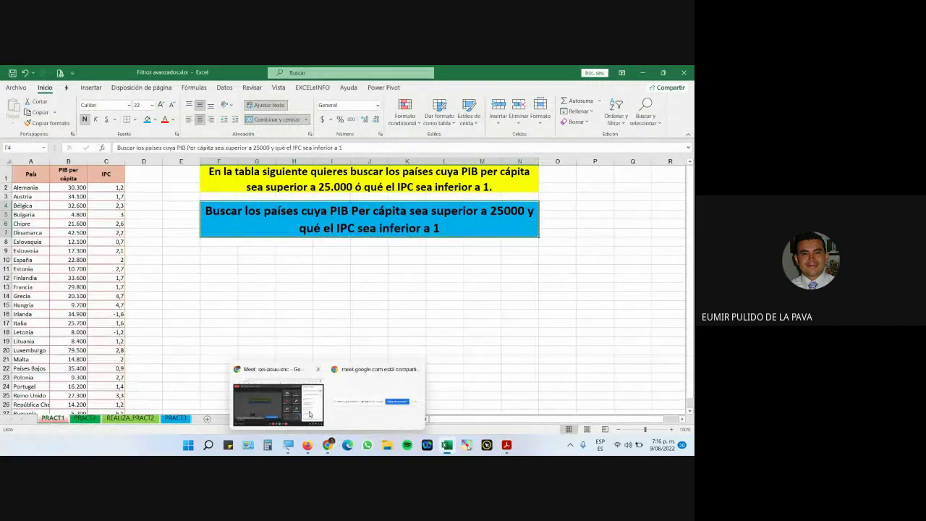
pyautogui.click(278, 394)
pyautogui.moveTo(475, 383)
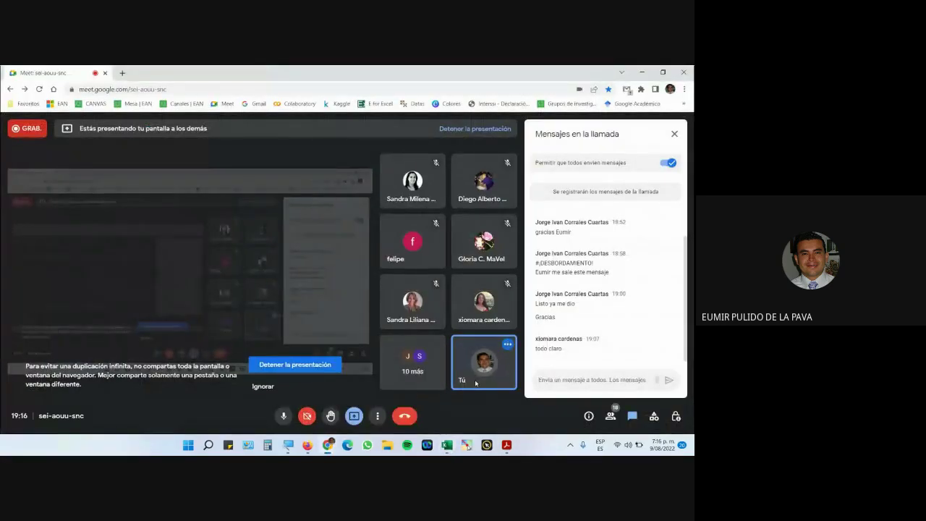
pyautogui.click(447, 444)
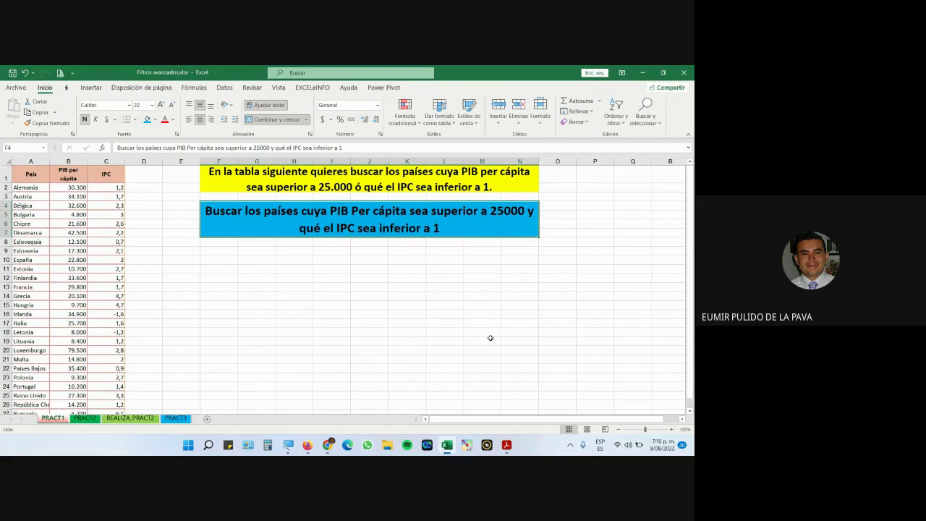
pyautogui.hotkey('alt', 'Tab')
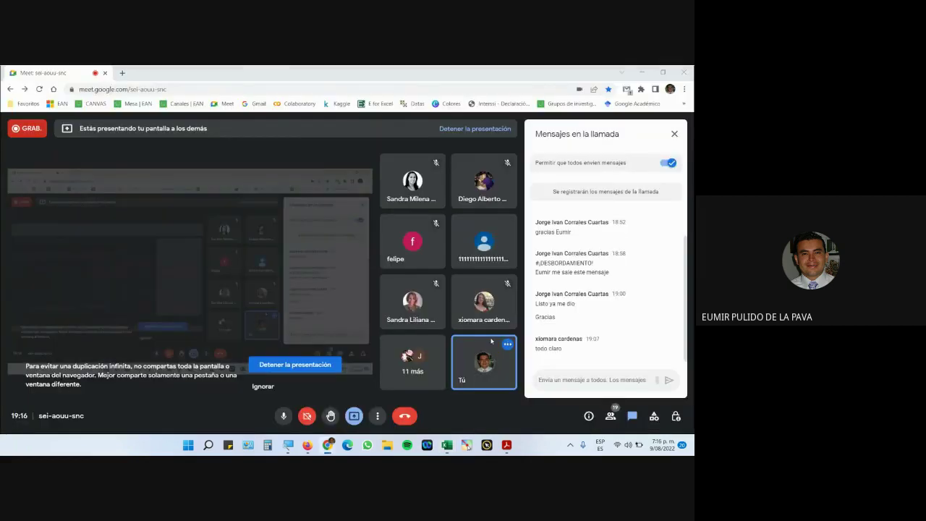
pyautogui.hotkey('alt', 'Tab')
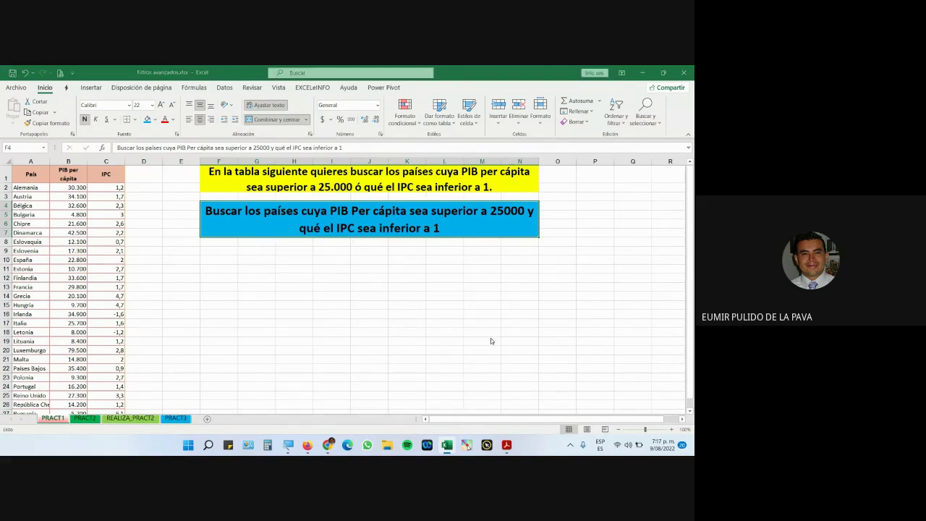
pyautogui.hotkey('alt', 'Tab')
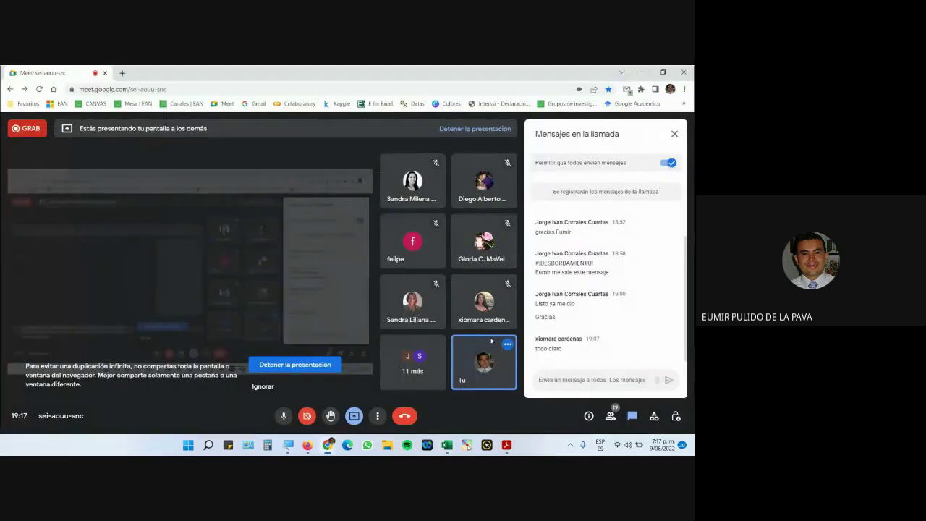
pyautogui.hotkey('alt', 'Tab')
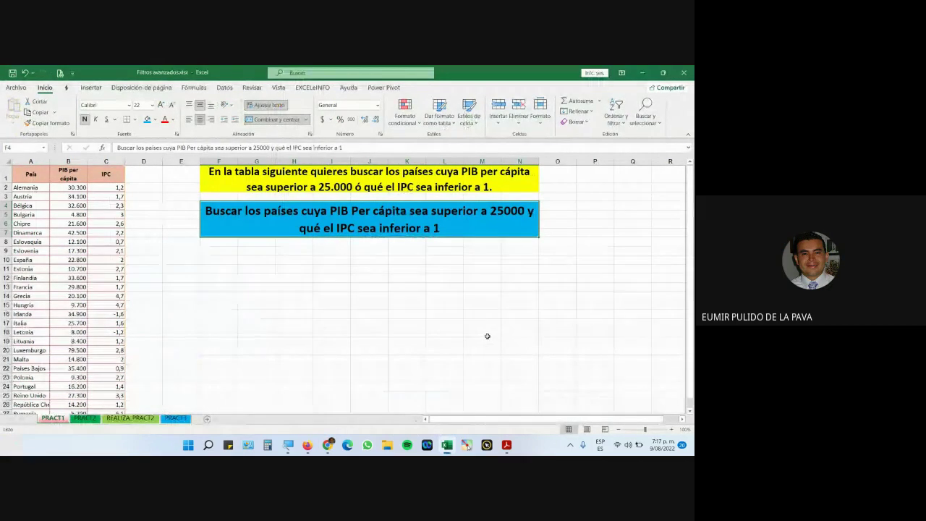
# - Highlight the connector "ó" in the yellow instruction and "y" in the blue instruction, then leave cell editing
pyautogui.click(362, 188)
pyautogui.doubleClick(362, 188)
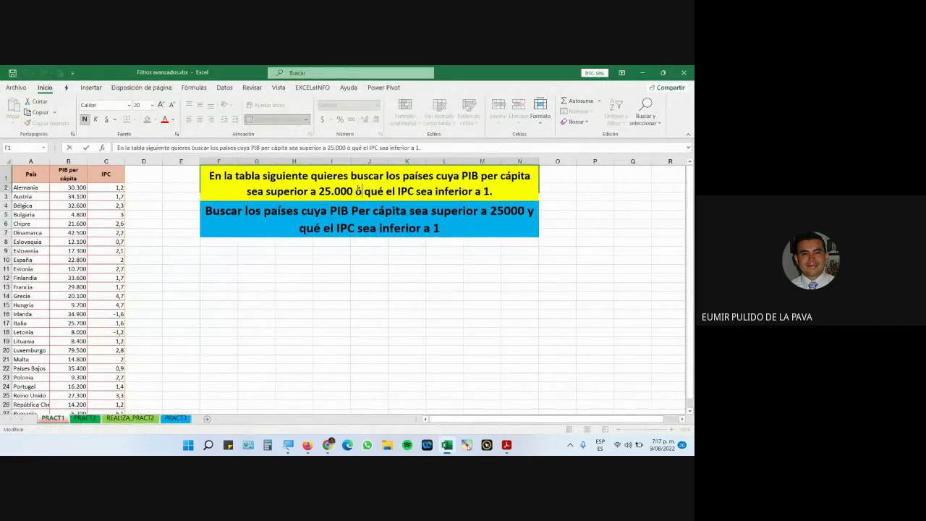
pyautogui.doubleClick(359, 191)
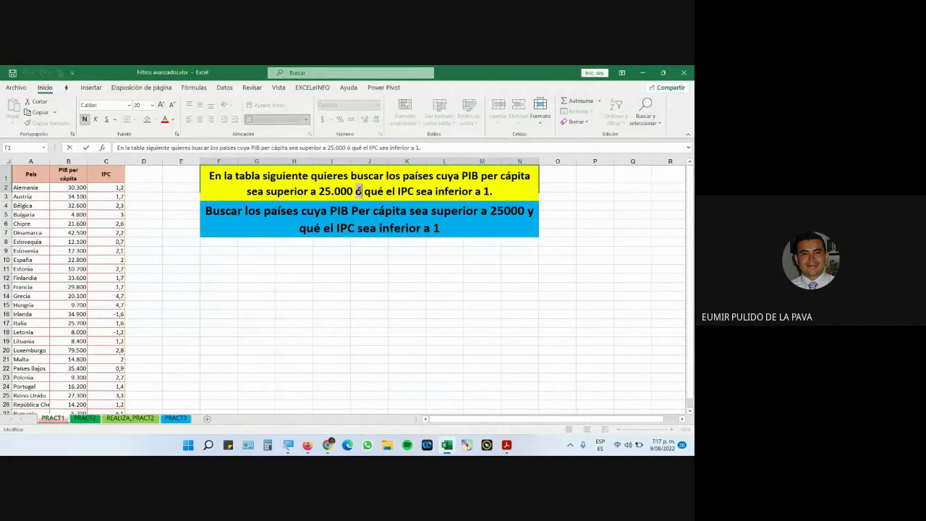
pyautogui.doubleClick(530, 210)
pyautogui.doubleClick(530, 210)
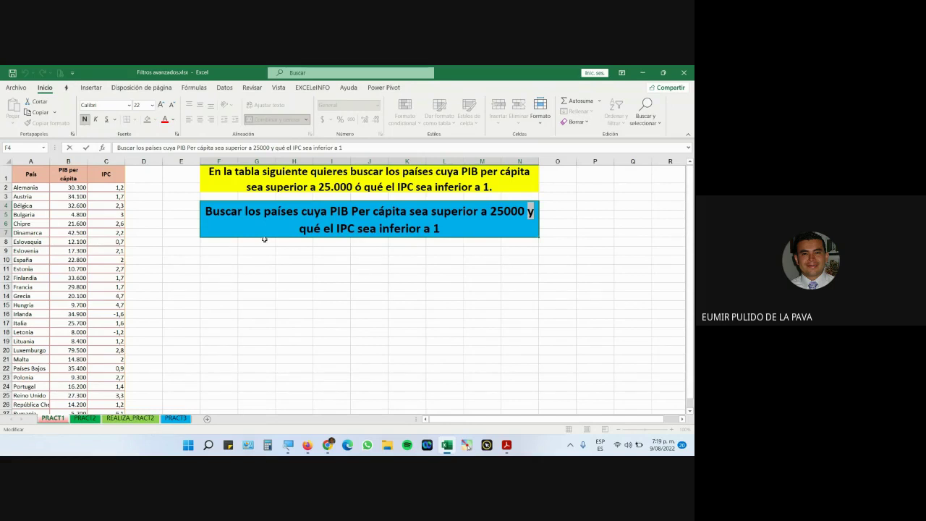
pyautogui.press('Right')
pyautogui.press('Escape')
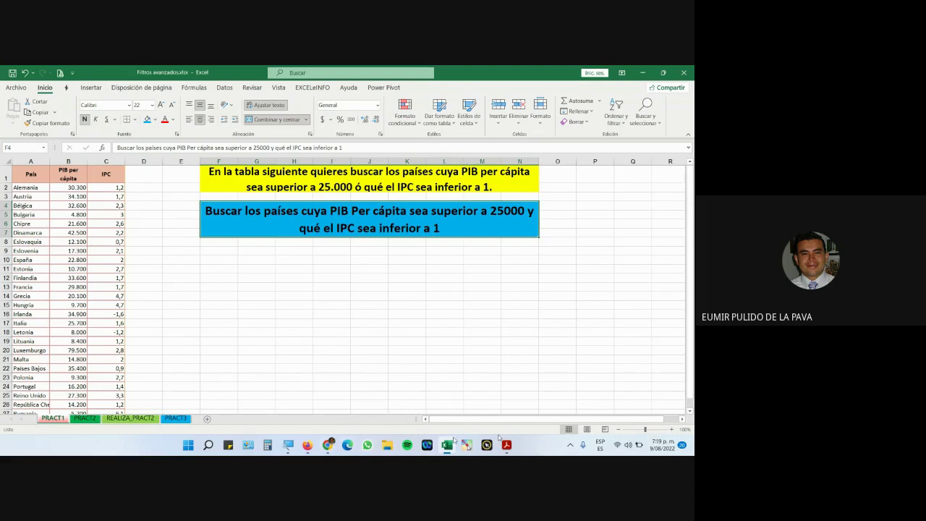
# - Magnify the PRACT1 sheet to 150% and turn on filtering for the country table
pyautogui.click(671, 429)
pyautogui.click(672, 429)
pyautogui.click(672, 429)
pyautogui.click(671, 429)
pyautogui.click(672, 429)
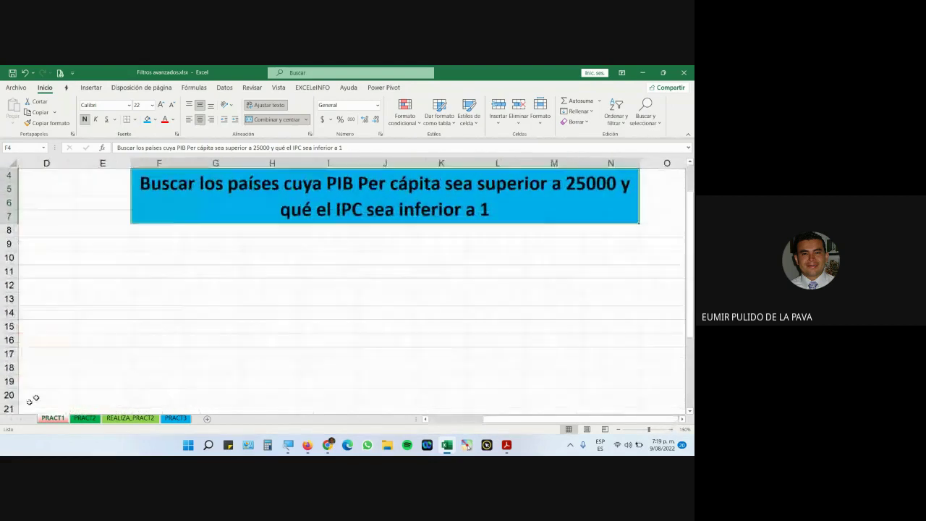
pyautogui.hscroll(-2, 54, 266)
pyautogui.scroll(1, 54, 266)
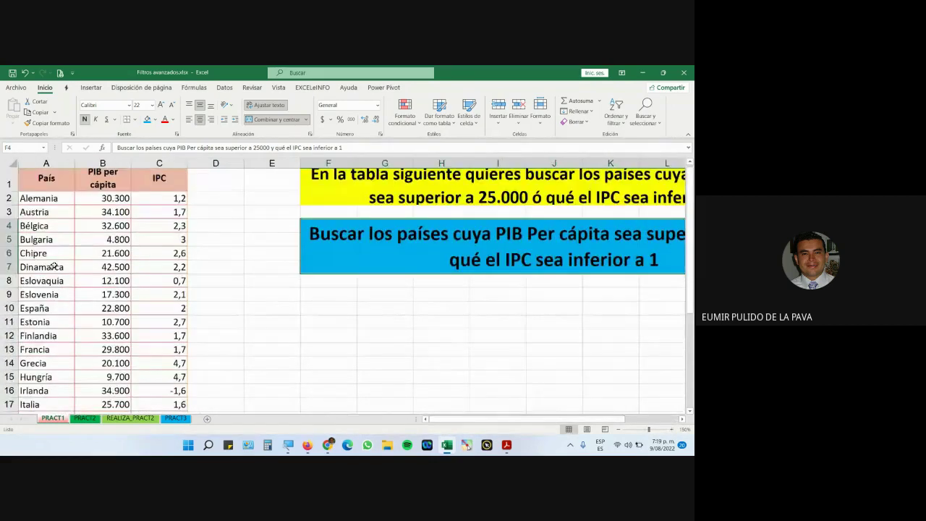
pyautogui.click(108, 239)
pyautogui.hotkey('ctrl', 'shift', 'l')
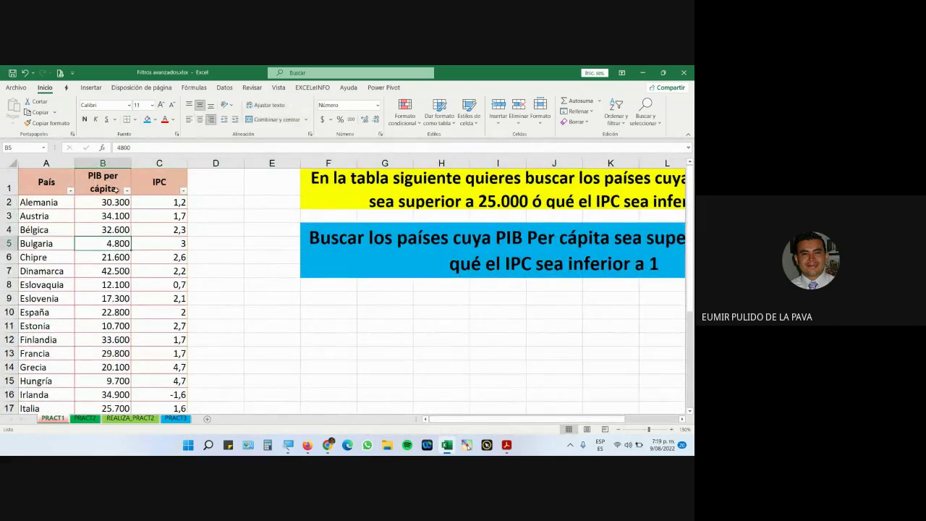
# - Filter PIB per cápita to values greater than 25000 and select the country names that remain
pyautogui.click(127, 191)
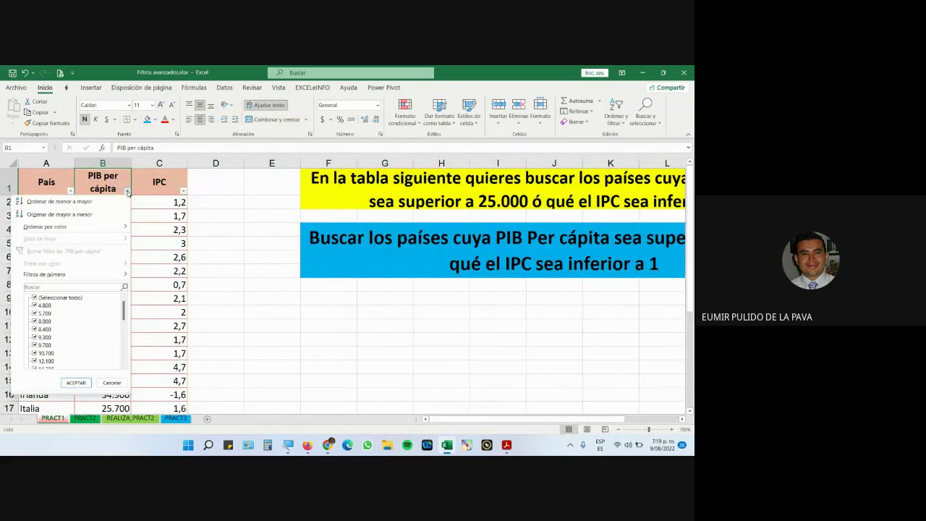
pyautogui.moveTo(103, 275)
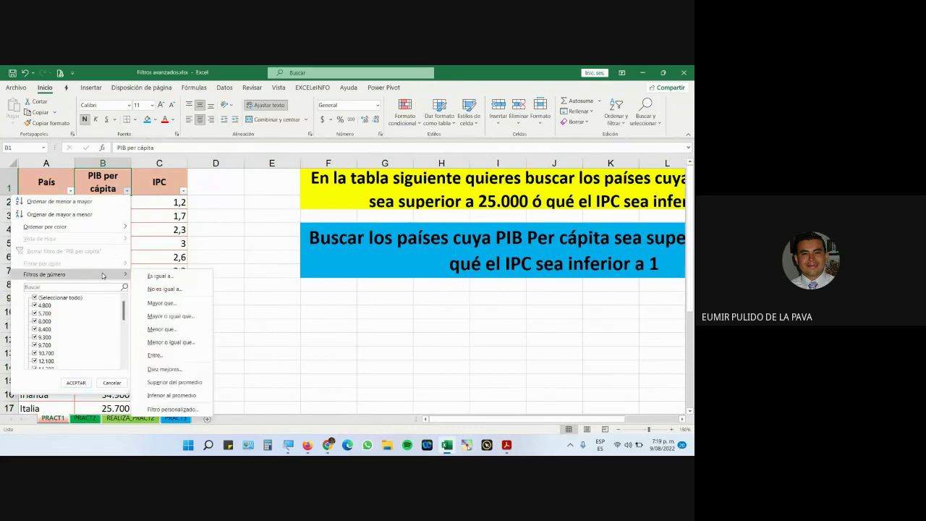
pyautogui.click(174, 308)
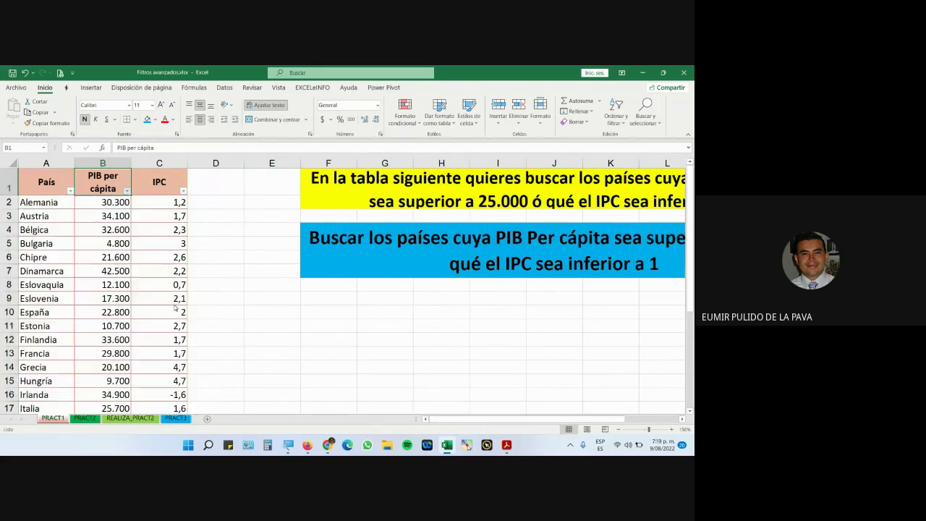
pyautogui.write('25000')
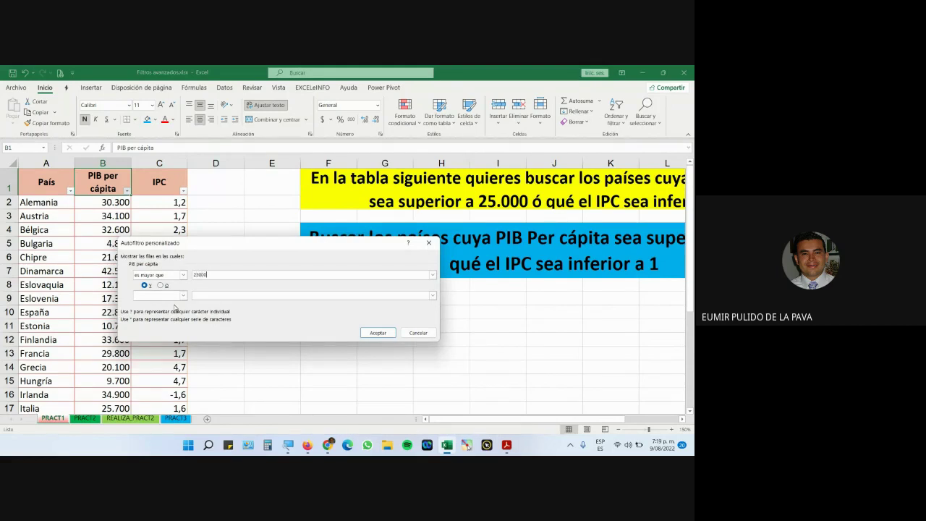
pyautogui.press('Return')
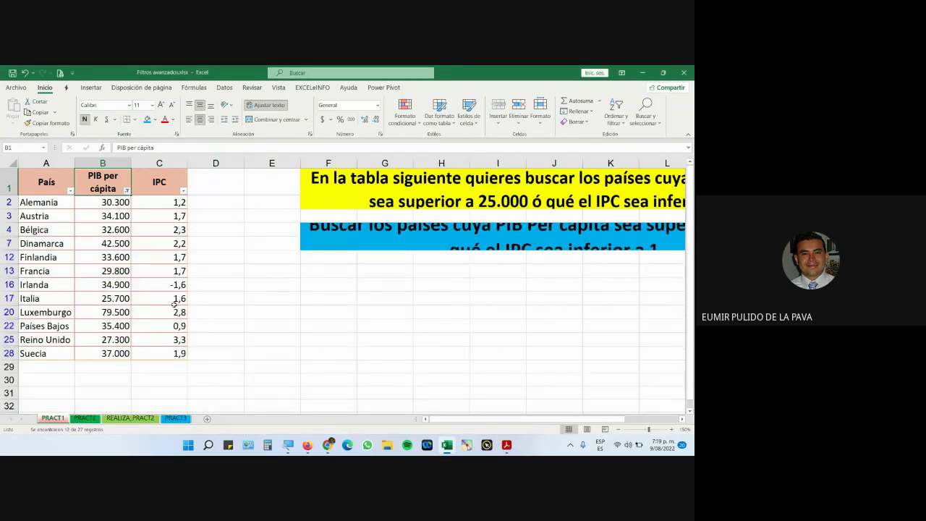
pyautogui.click(55, 204)
pyautogui.moveTo(54, 204); pyautogui.dragTo(45, 355)
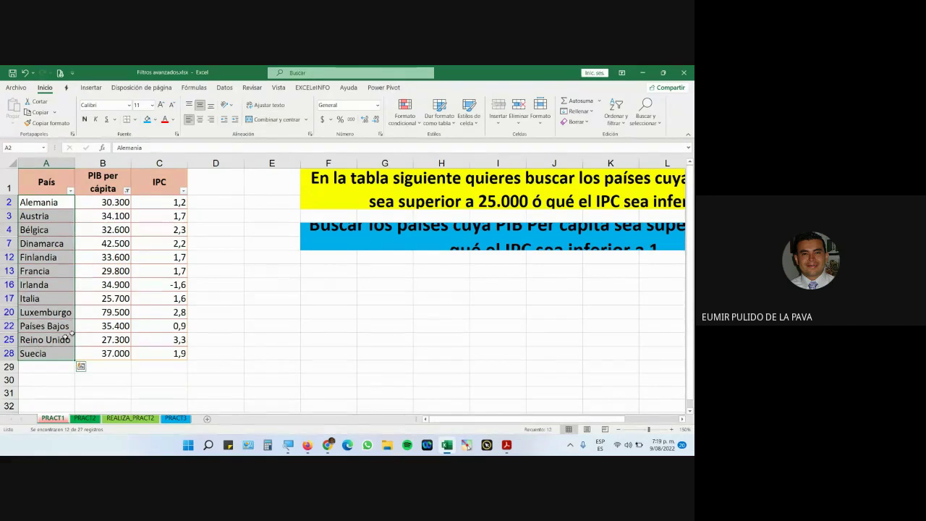
# - Add a number filter on the IPC column for values less than 1
pyautogui.click(165, 161)
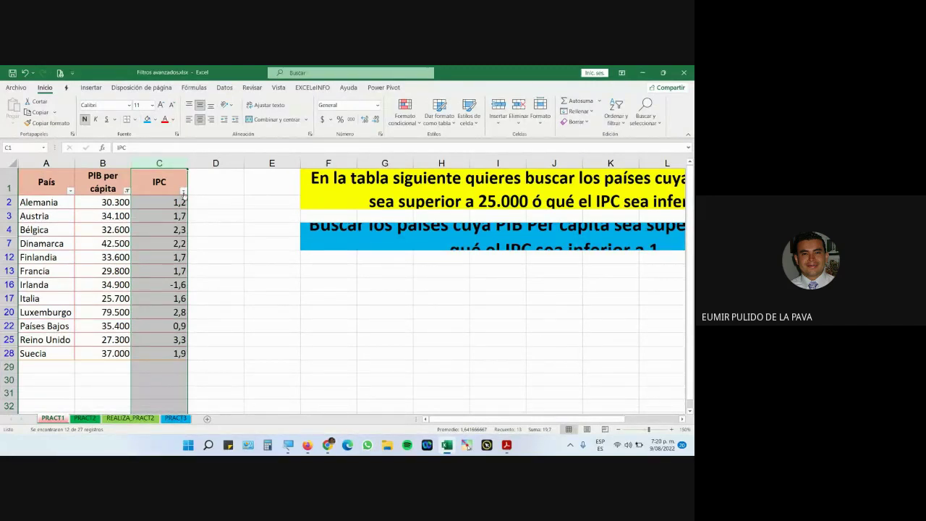
pyautogui.click(183, 191)
pyautogui.moveTo(160, 278)
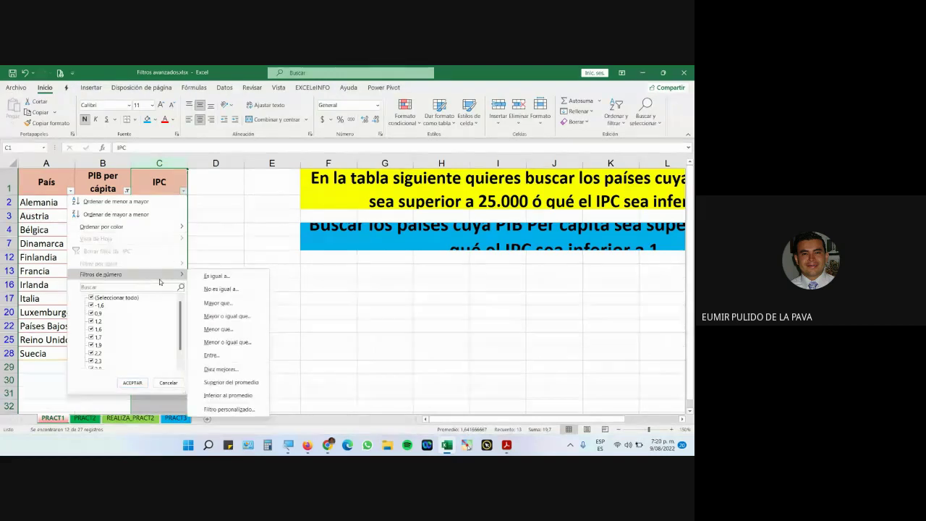
pyautogui.click(218, 329)
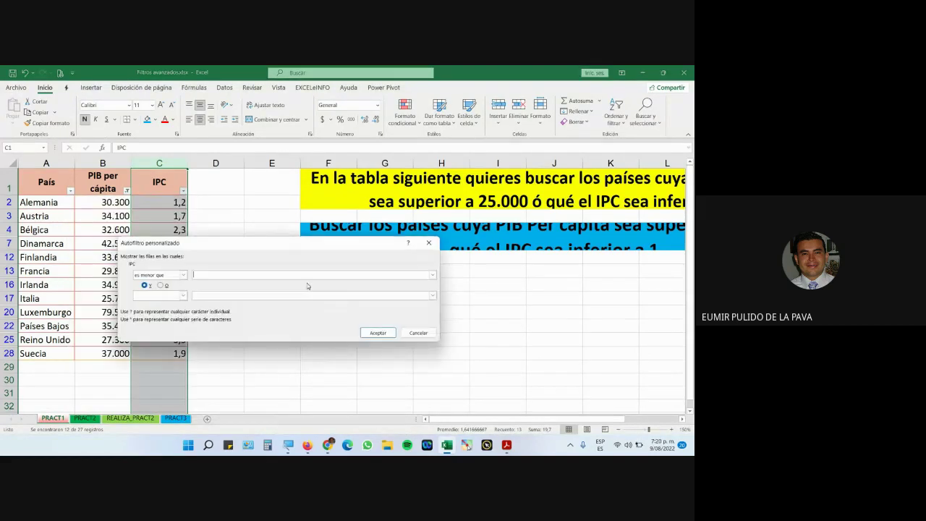
pyautogui.write('1')
pyautogui.press('Return')
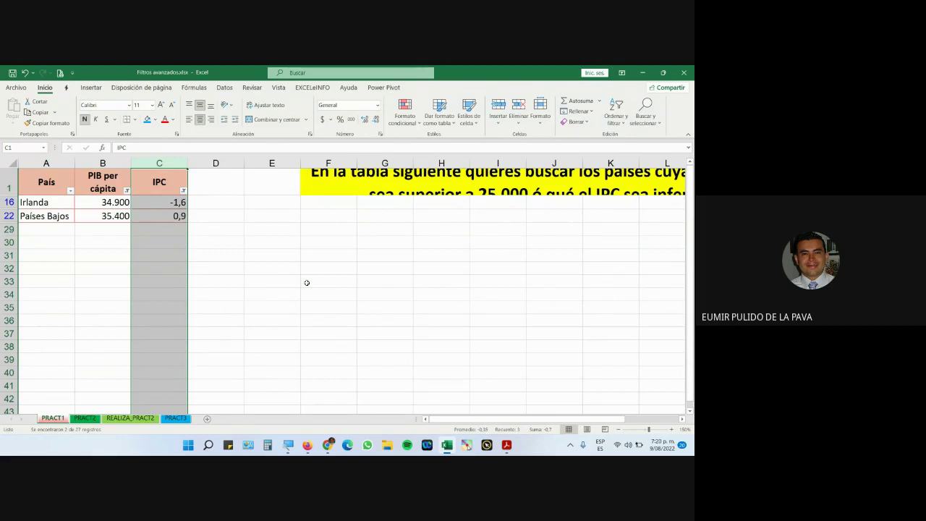
pyautogui.click(308, 228)
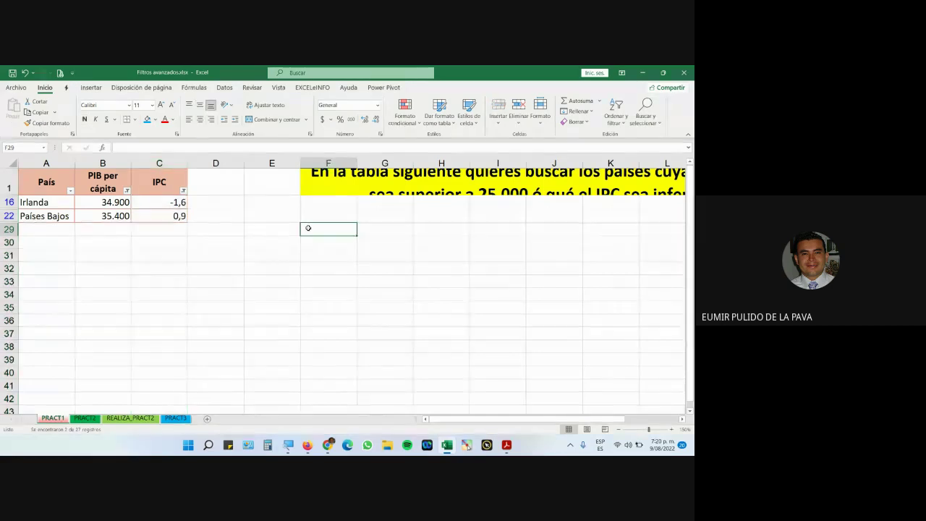
# - Switch to the Google Meet call in Chrome to check the participants and chat
pyautogui.click(328, 445)
pyautogui.click(291, 406)
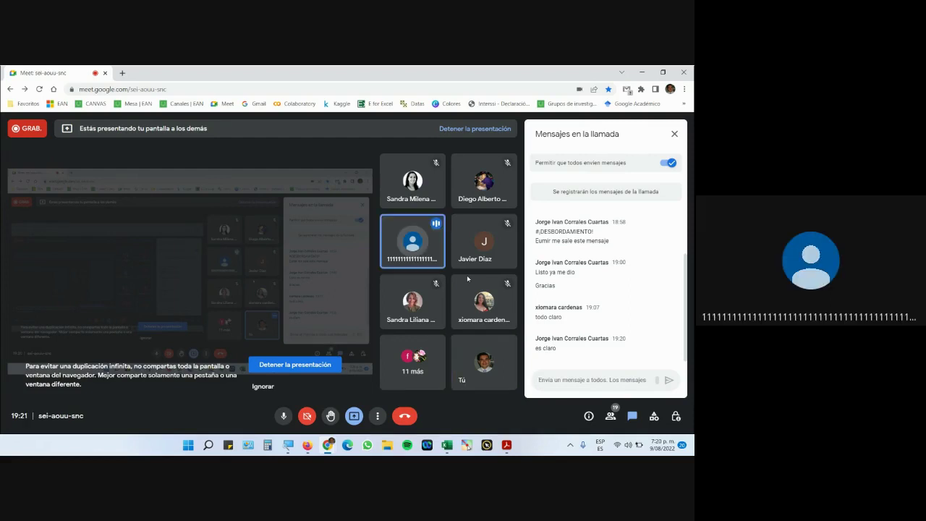
# - Return to the Excel workbook and clear all filters from the country table on PRACT1
pyautogui.hotkey('alt', 'Tab')
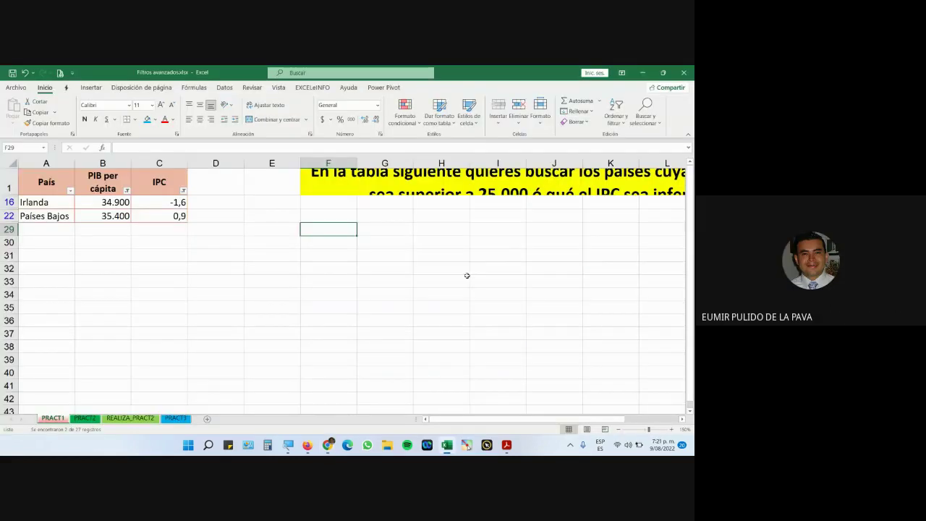
pyautogui.click(142, 182)
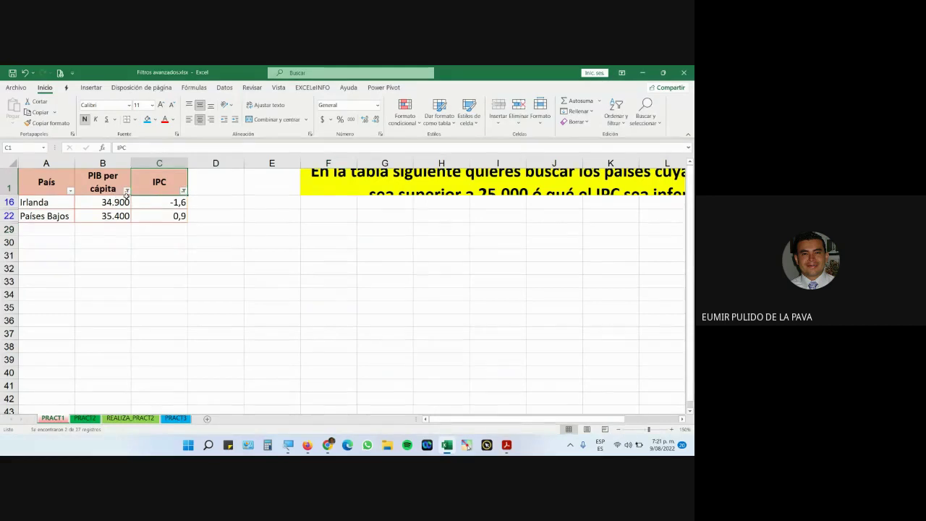
pyautogui.moveTo(43, 203); pyautogui.dragTo(140, 219)
pyautogui.click(159, 182)
pyautogui.click(230, 88)
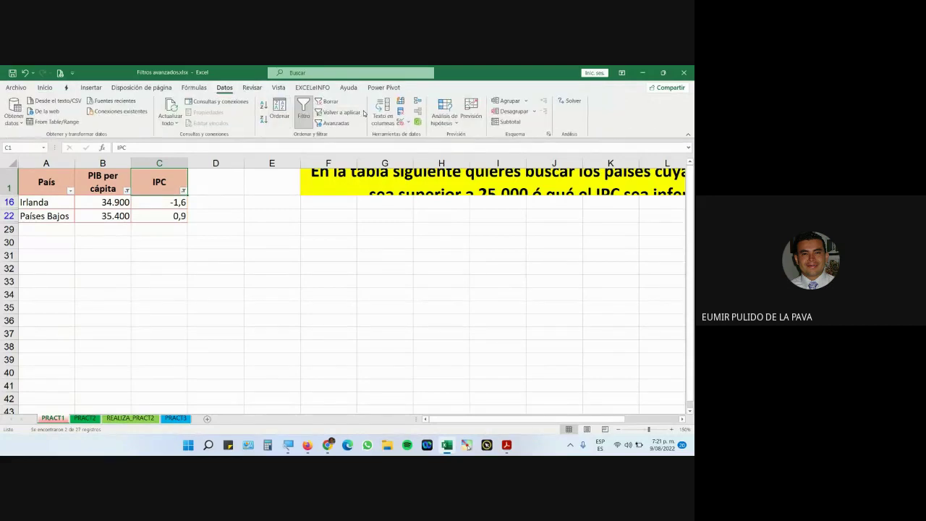
pyautogui.click(184, 191)
pyautogui.click(91, 251)
pyautogui.click(127, 190)
pyautogui.moveTo(43, 274)
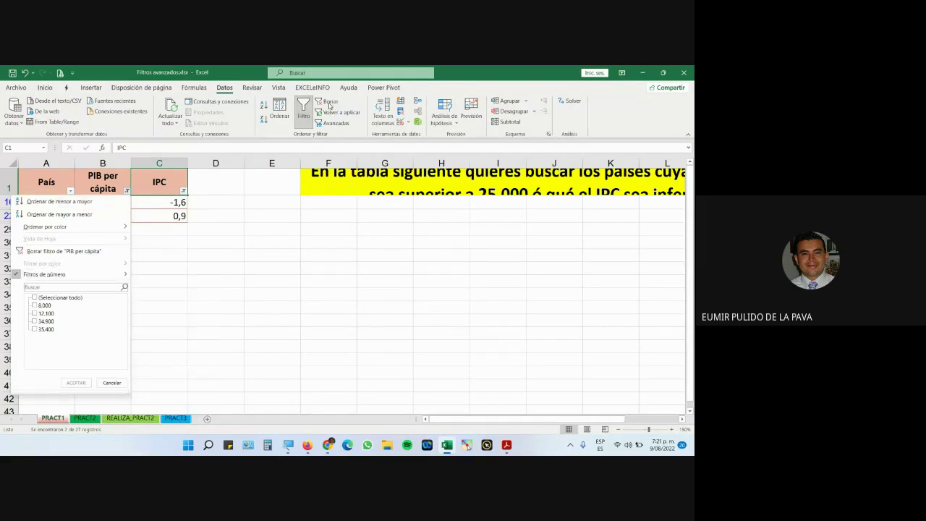
pyautogui.click(327, 101)
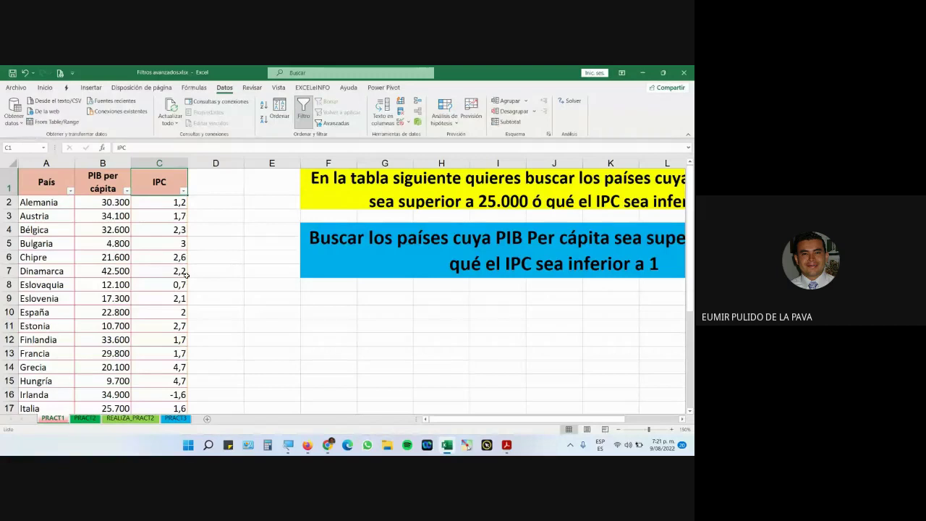
# - Examine the yellow and blue exercise statements against the PIB per cápita and IPC columns
pyautogui.click(384, 264)
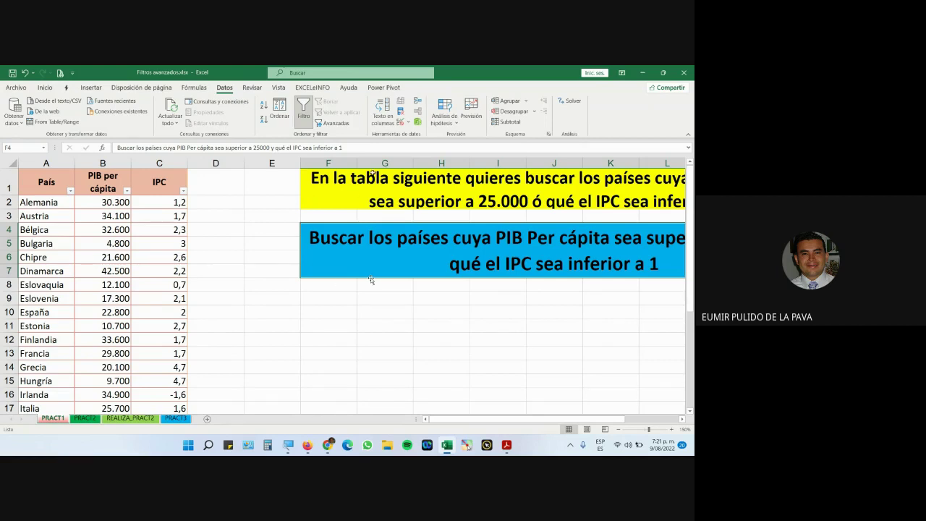
pyautogui.click(313, 197)
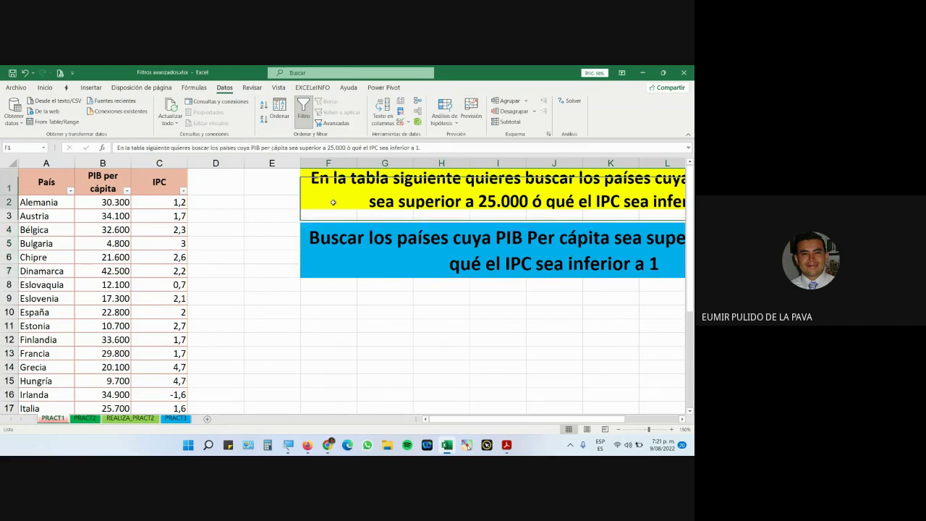
pyautogui.moveTo(466, 422); pyautogui.dragTo(539, 422)
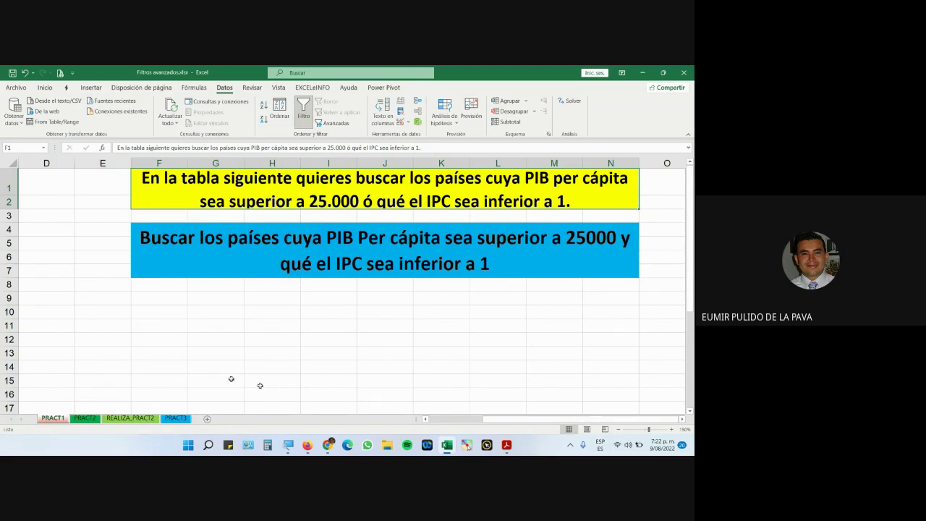
pyautogui.moveTo(535, 420); pyautogui.dragTo(439, 420)
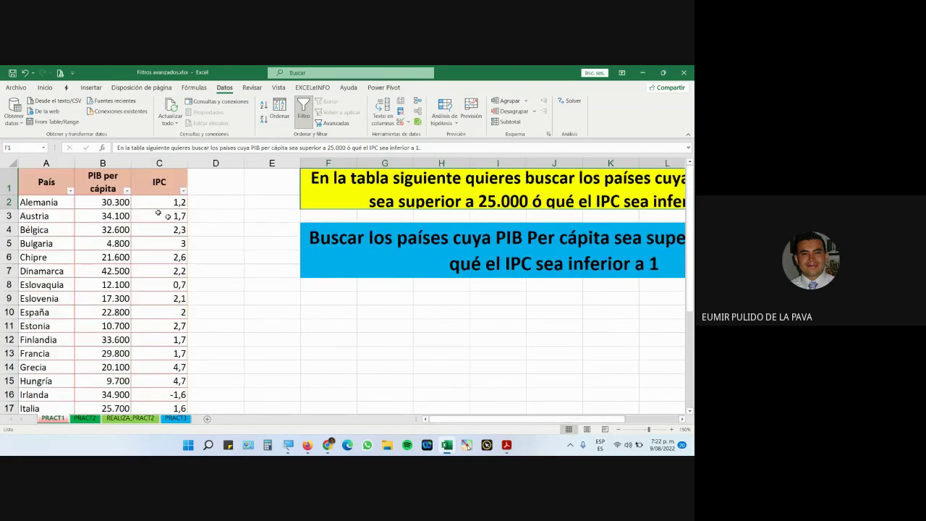
pyautogui.click(116, 183)
pyautogui.click(148, 182)
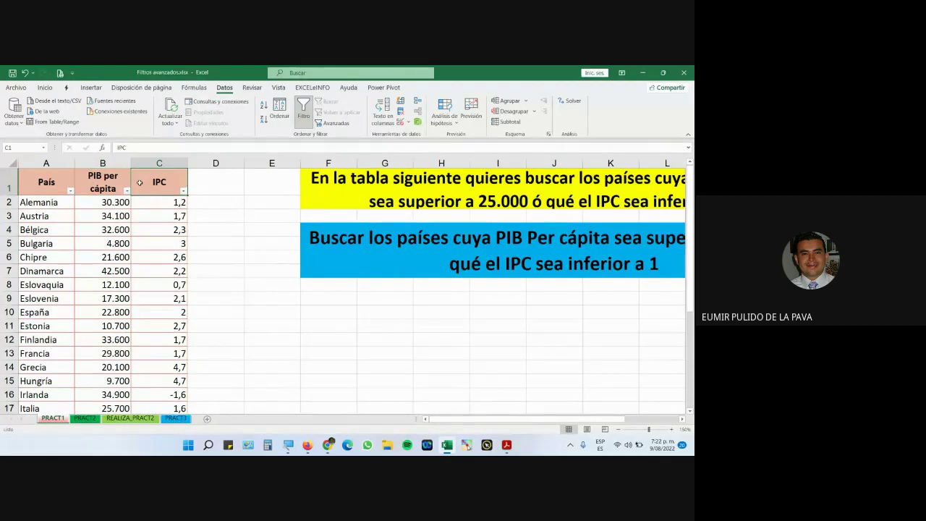
pyautogui.click(369, 266)
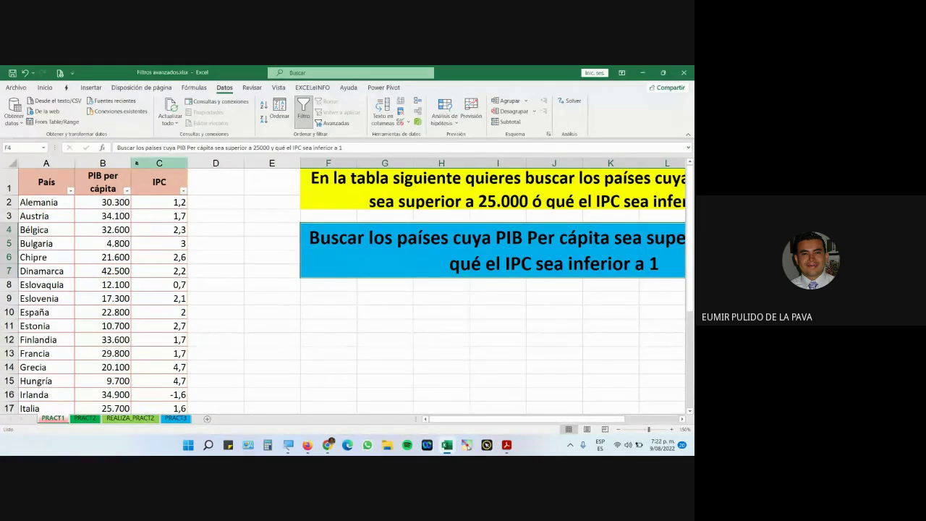
# - Filter the PIB per cápita column to values greater than 25000
pyautogui.click(126, 190)
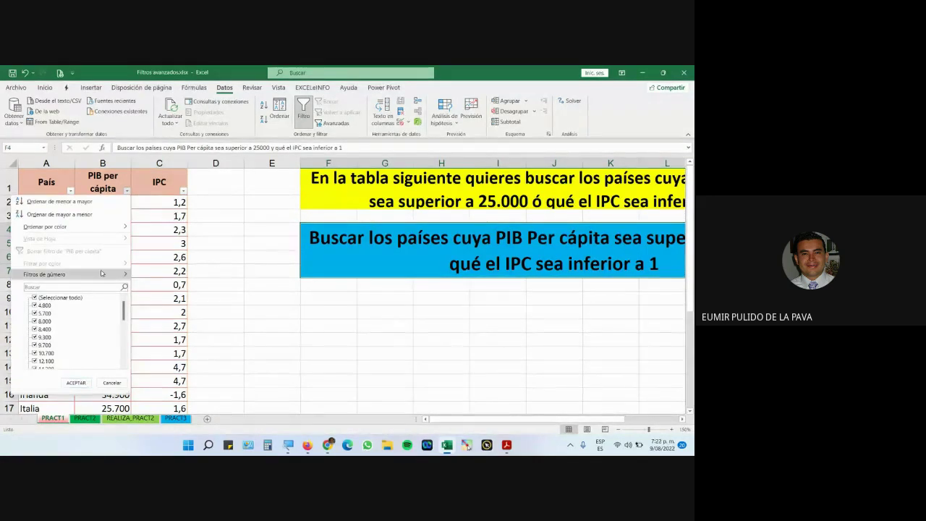
pyautogui.moveTo(126, 276)
pyautogui.click(162, 302)
pyautogui.write('2')
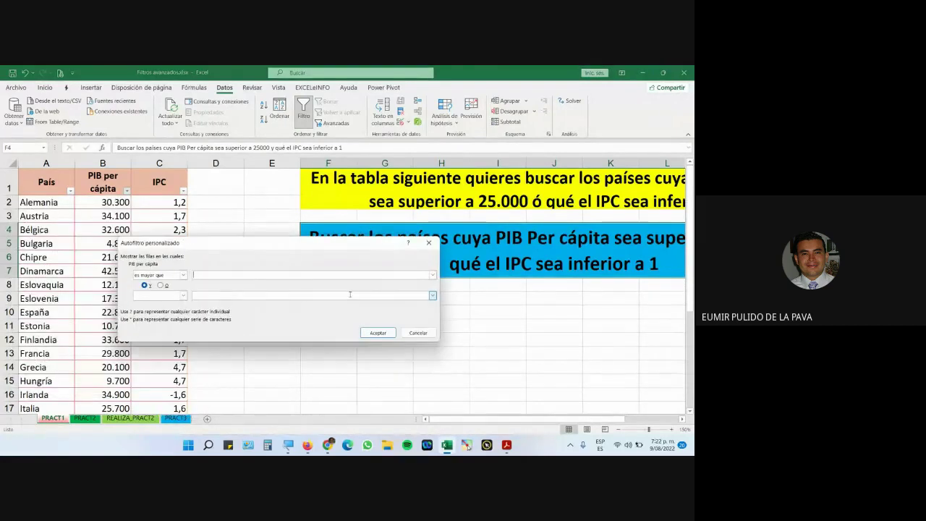
pyautogui.write('5000')
pyautogui.press('Return')
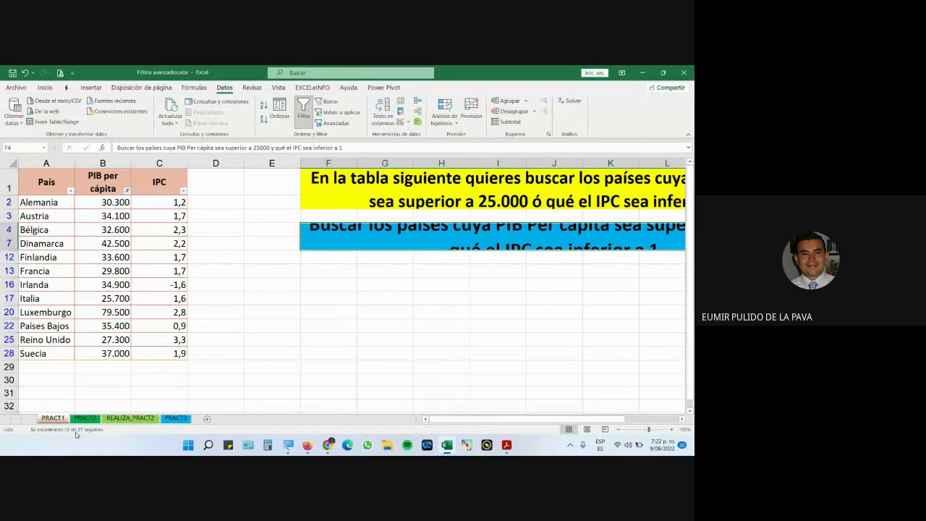
# - Copy the filtered country table with its headers and paste it at A1 of a new sheet
pyautogui.moveTo(44, 182); pyautogui.dragTo(160, 351)
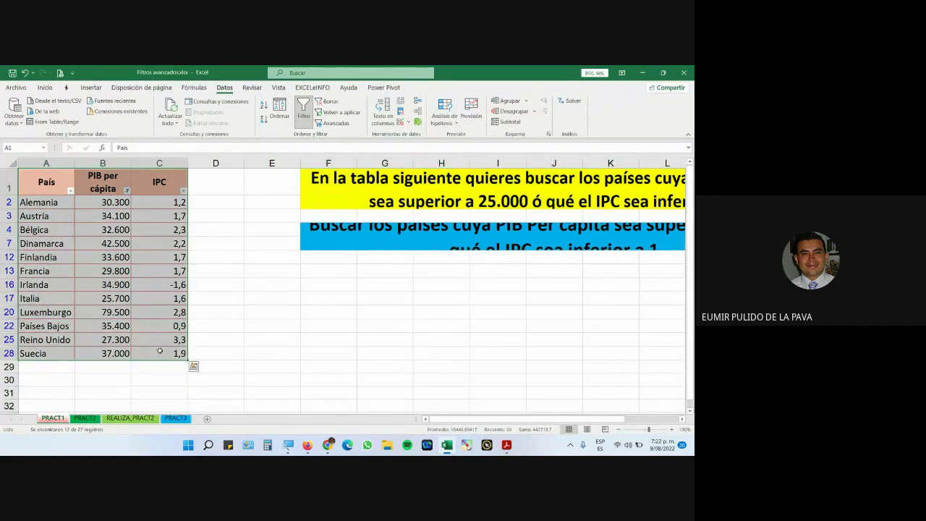
pyautogui.hotkey('ctrl', 'c')
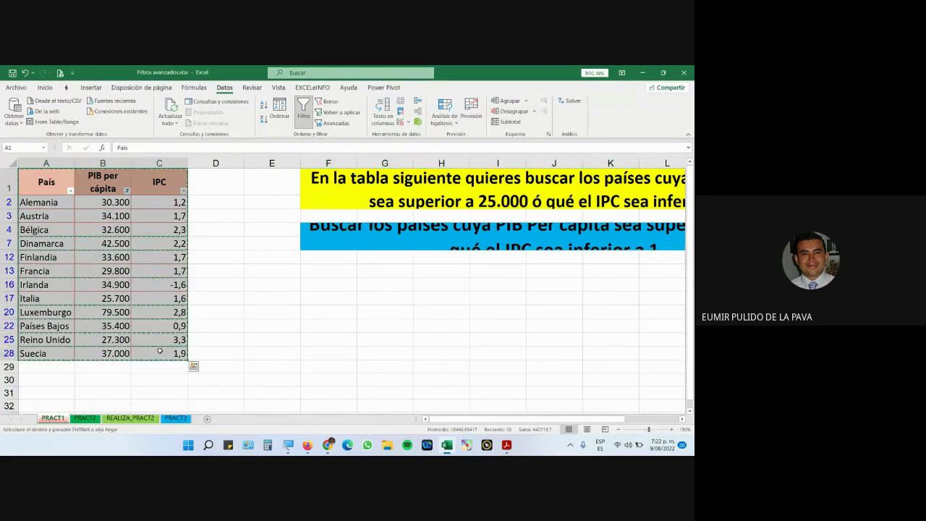
pyautogui.click(206, 419)
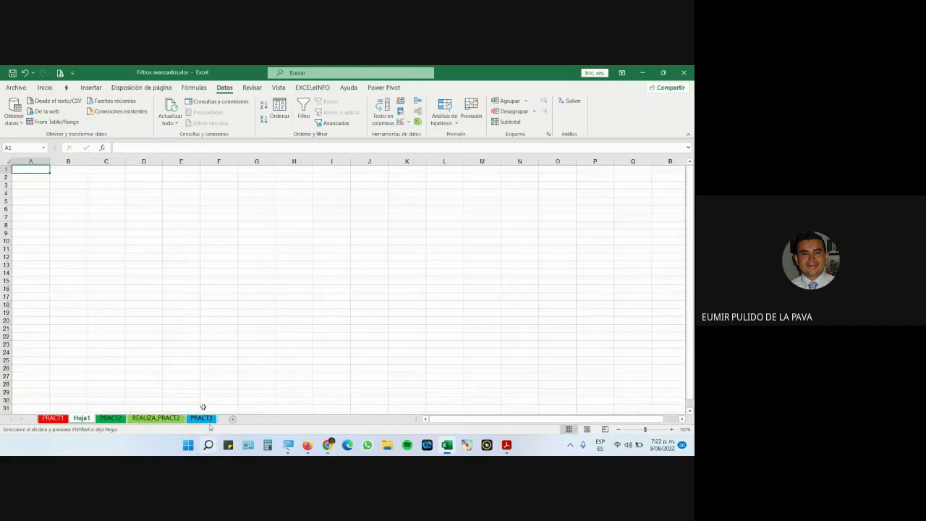
pyautogui.click(45, 87)
pyautogui.click(13, 109)
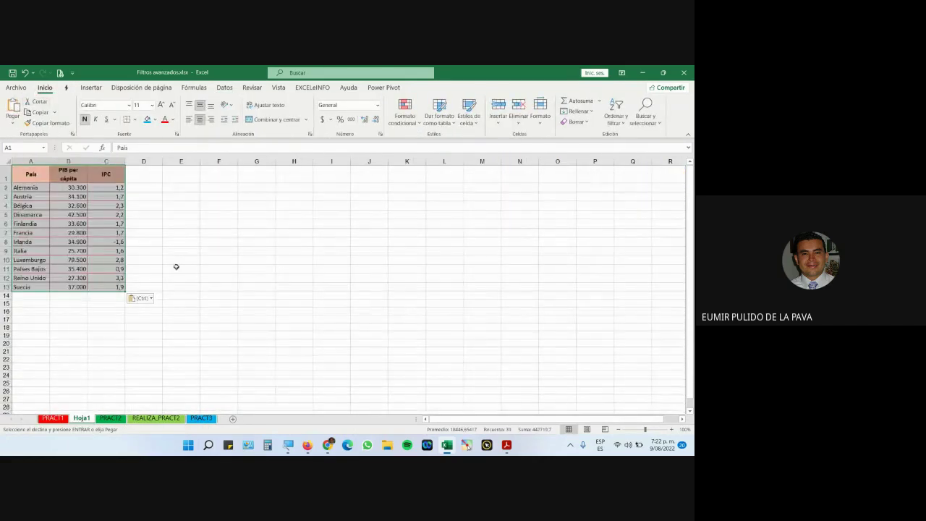
# - Fill the PIB per cápita column of the pasted table with standard yellow
pyautogui.click(95, 205)
pyautogui.click(70, 161)
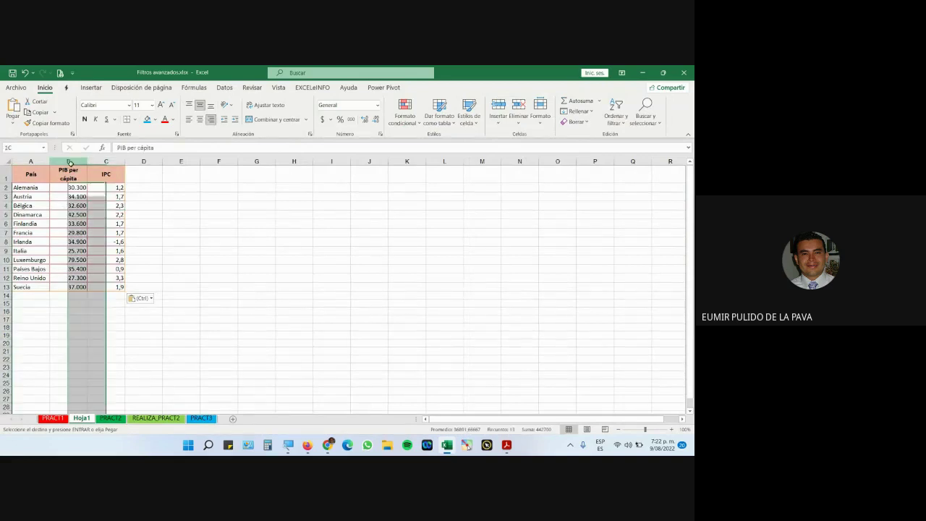
pyautogui.click(154, 119)
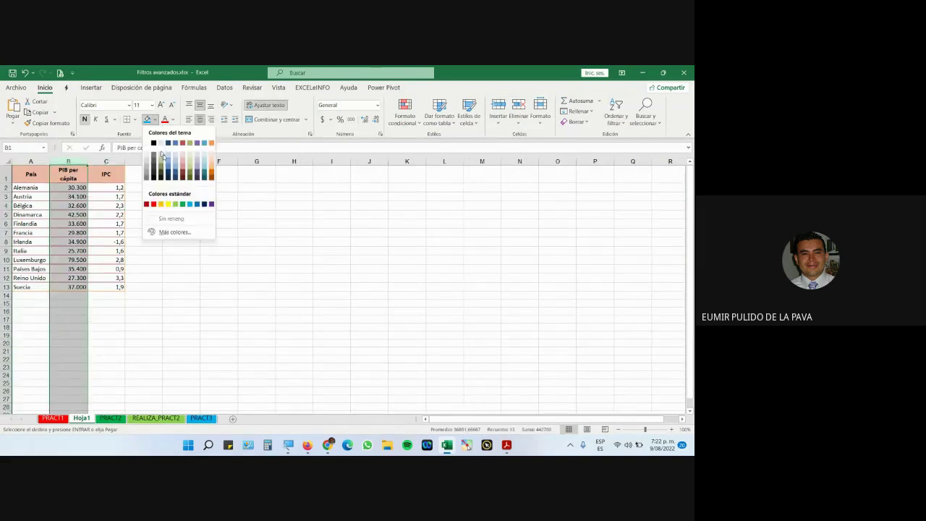
pyautogui.click(168, 204)
pyautogui.click(144, 287)
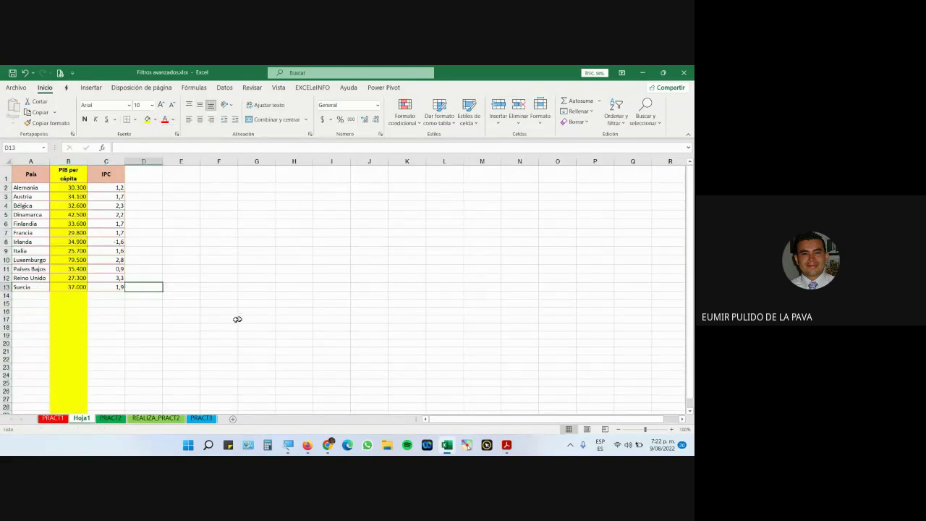
# - Go back to PRACT1 and clear the filter on PIB per cápita
pyautogui.click(52, 418)
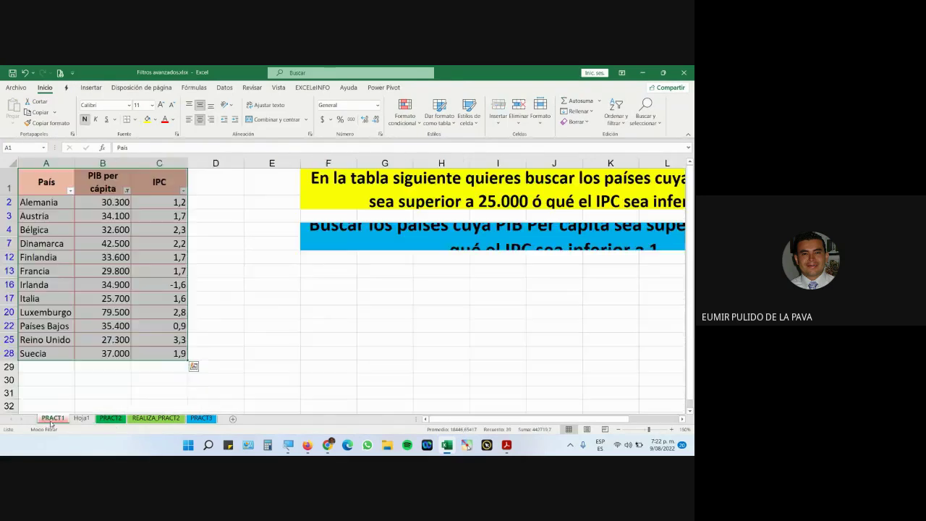
pyautogui.click(101, 176)
pyautogui.click(127, 191)
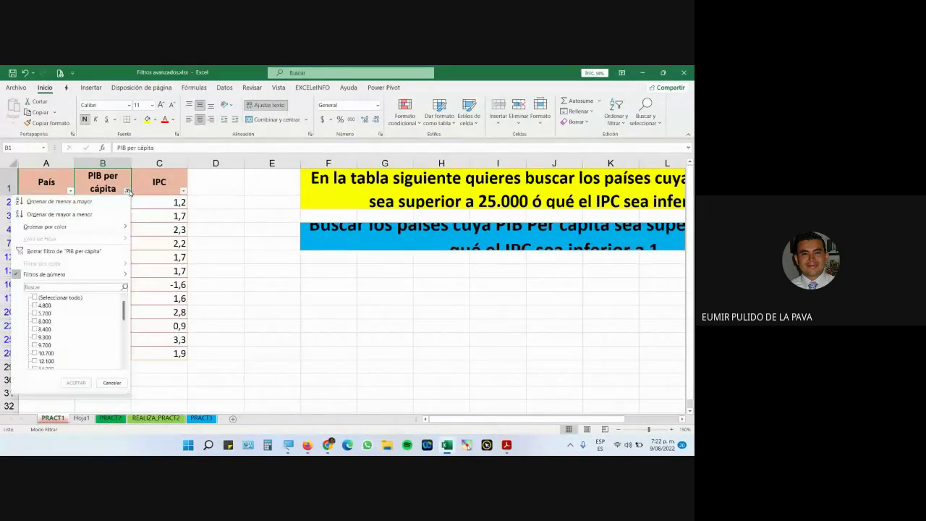
pyautogui.click(82, 251)
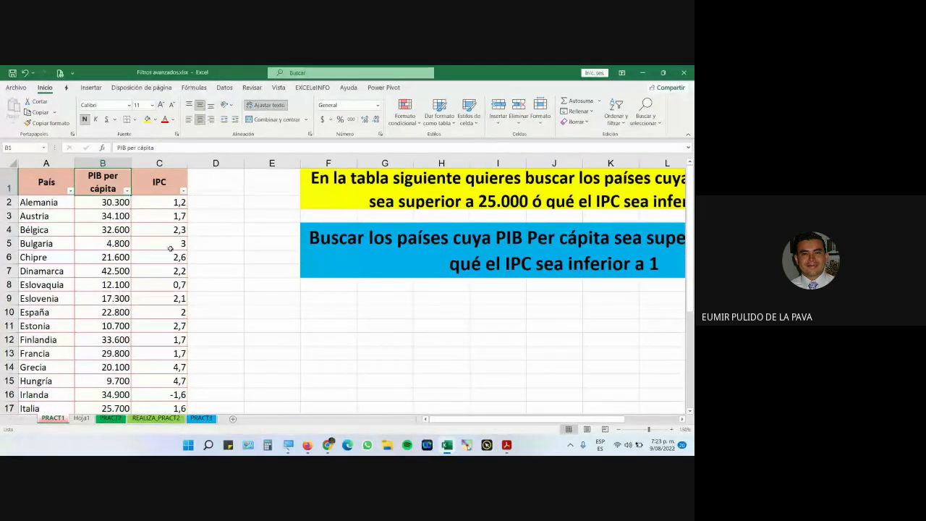
# - Filter the IPC column to values less than 1
pyautogui.click(183, 191)
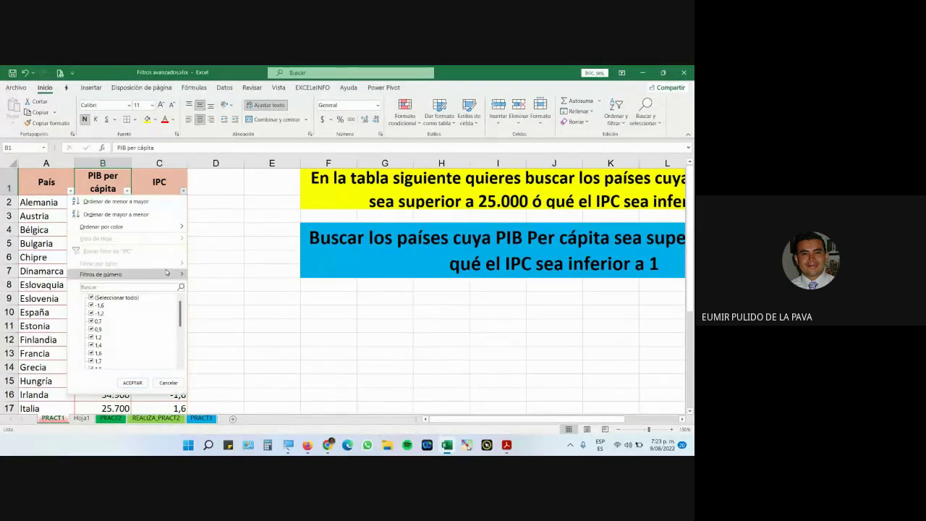
pyautogui.moveTo(166, 272)
pyautogui.click(218, 329)
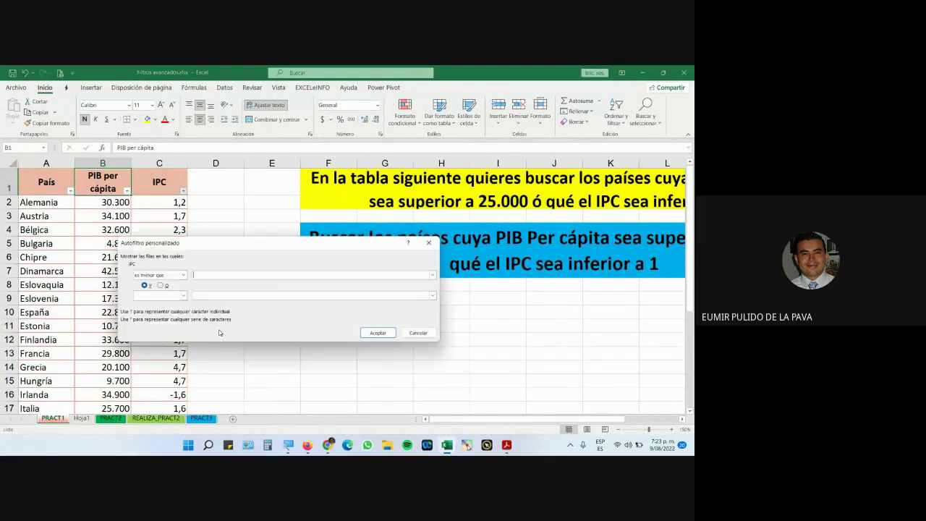
pyautogui.write('1')
pyautogui.press('Return')
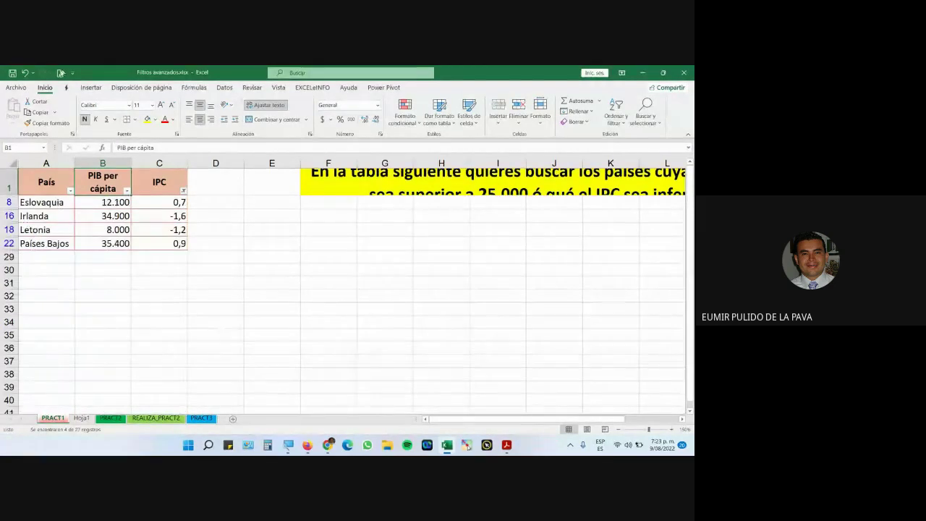
# - Copy the IPC-filtered table with its headers and paste it into Hoja1 starting at cell F1
pyautogui.moveTo(52, 182); pyautogui.dragTo(170, 244)
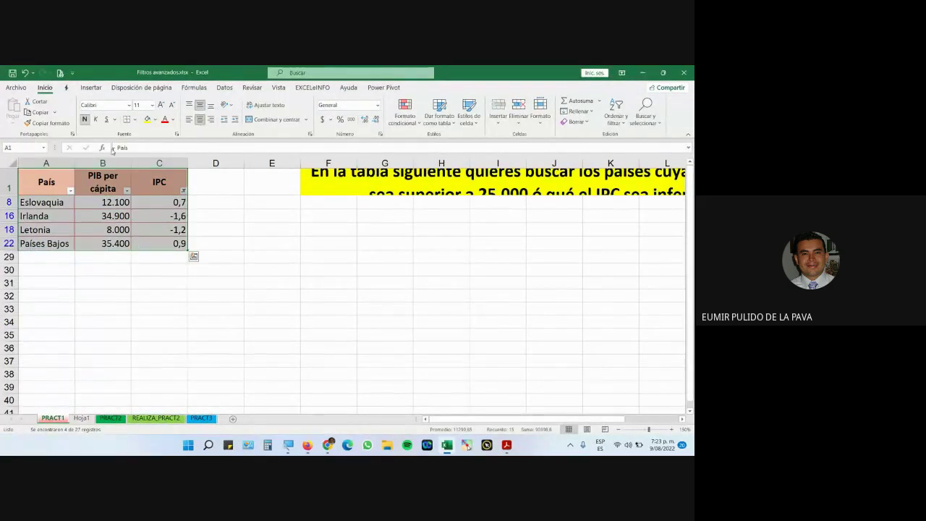
pyautogui.click(40, 112)
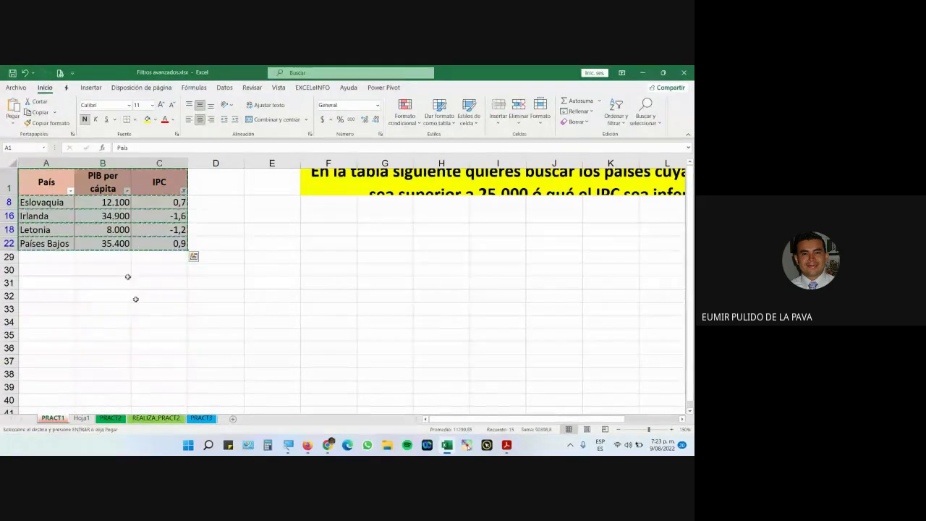
pyautogui.click(81, 418)
pyautogui.click(218, 175)
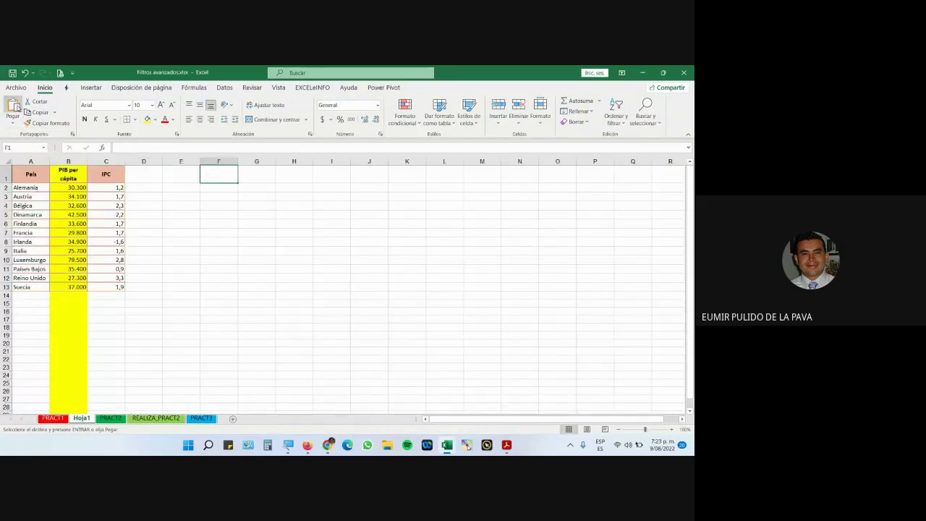
pyautogui.click(13, 107)
# - Fill the IPC column H of the second pasted table with yellow
pyautogui.click(294, 161)
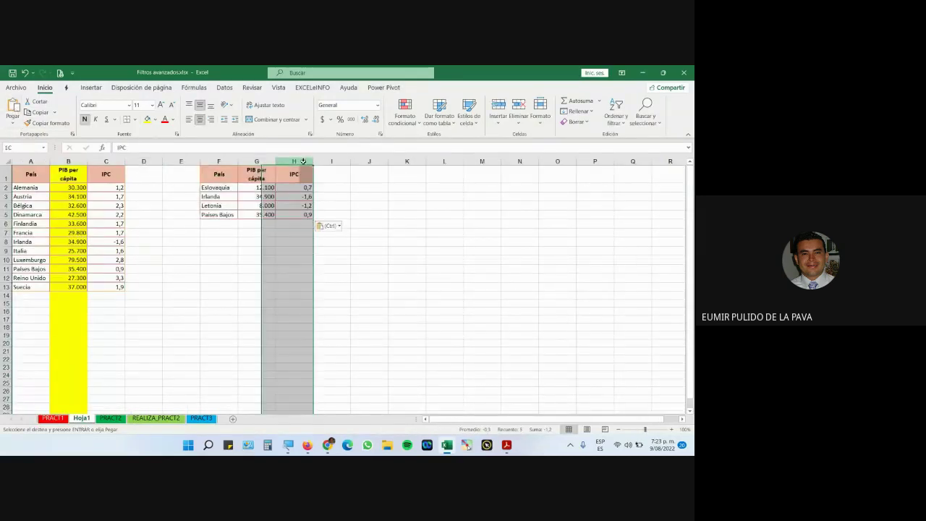
pyautogui.click(148, 120)
pyautogui.click(372, 289)
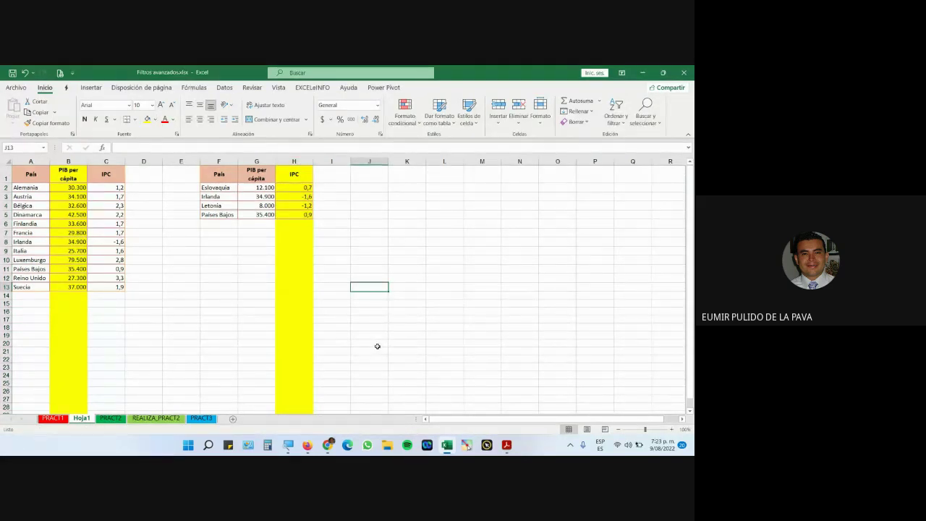
# - Compare the two pasted tables in columns A to C and F to H of Hoja1
pyautogui.moveTo(29, 160); pyautogui.dragTo(100, 165)
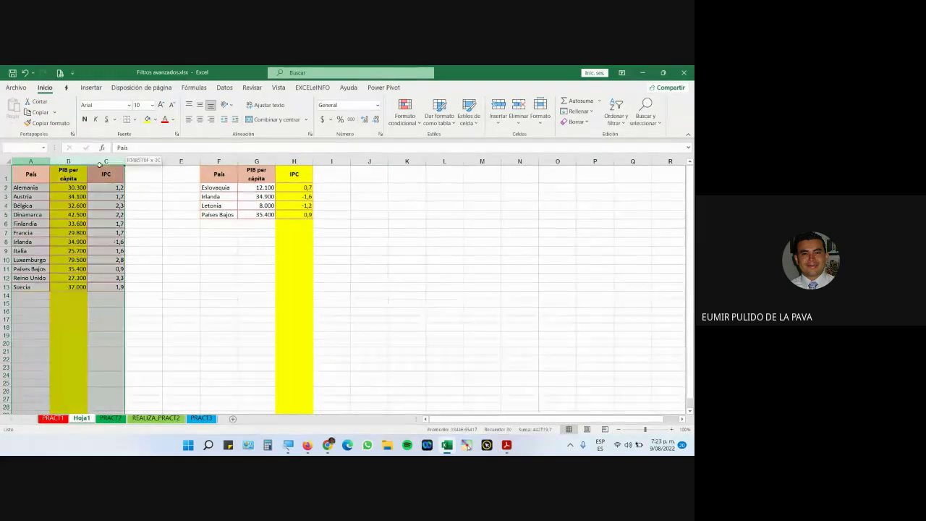
pyautogui.moveTo(218, 160); pyautogui.dragTo(288, 165)
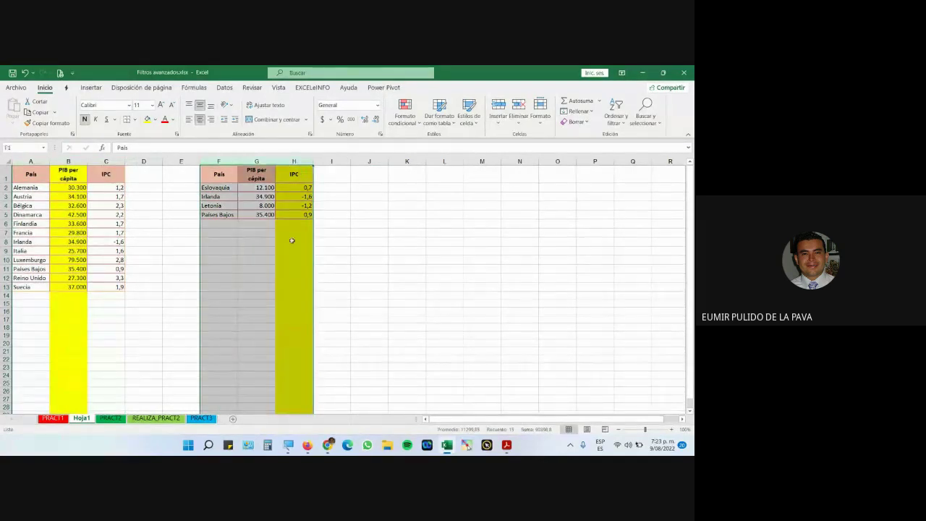
pyautogui.click(225, 188)
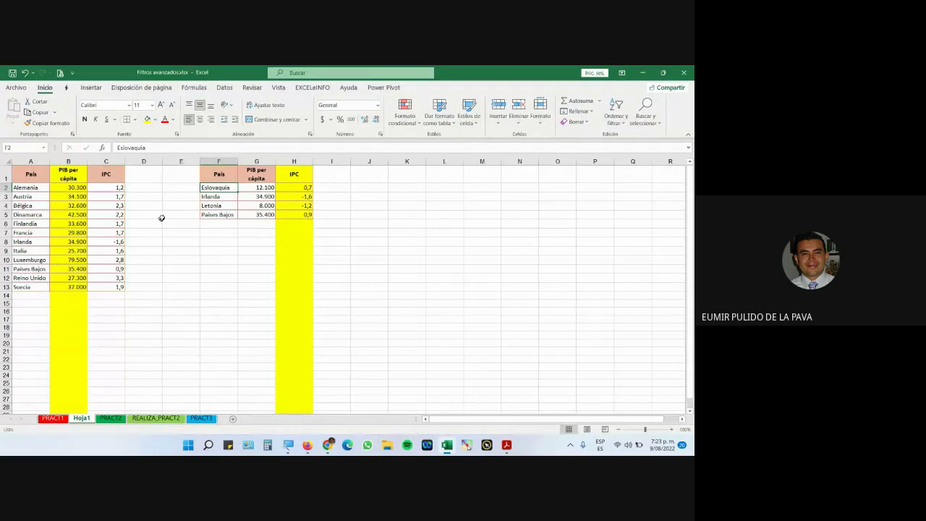
# - Fill the Irlanda and Países Bajos rows of the first table on Hoja1 with light blue
pyautogui.click(223, 195)
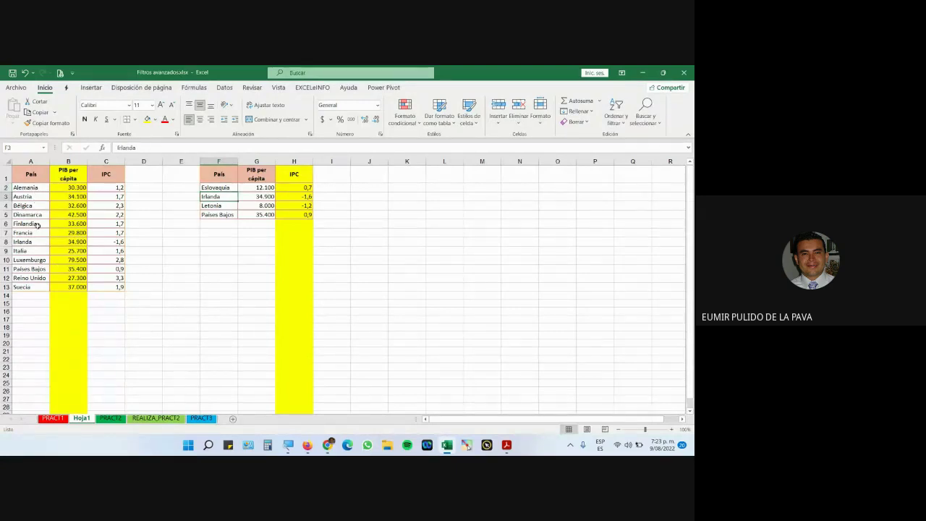
pyautogui.moveTo(21, 242); pyautogui.dragTo(114, 241)
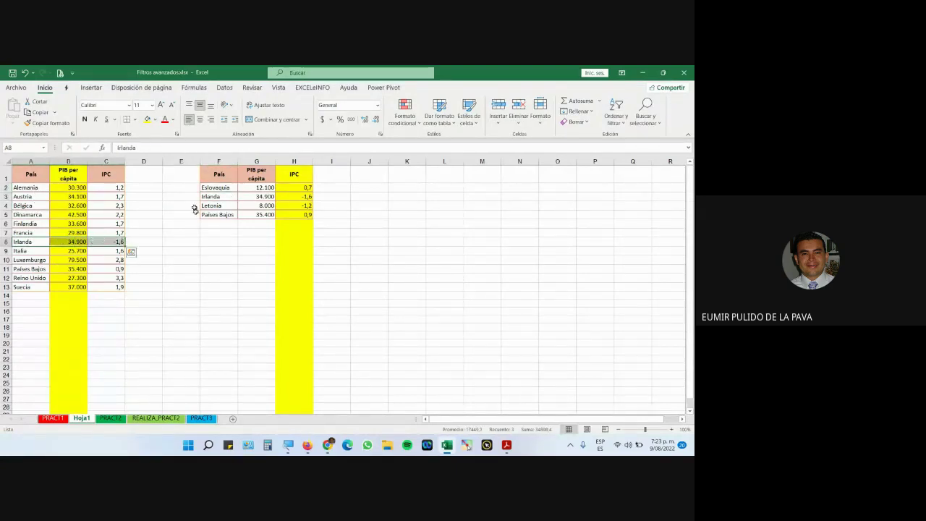
pyautogui.click(154, 119)
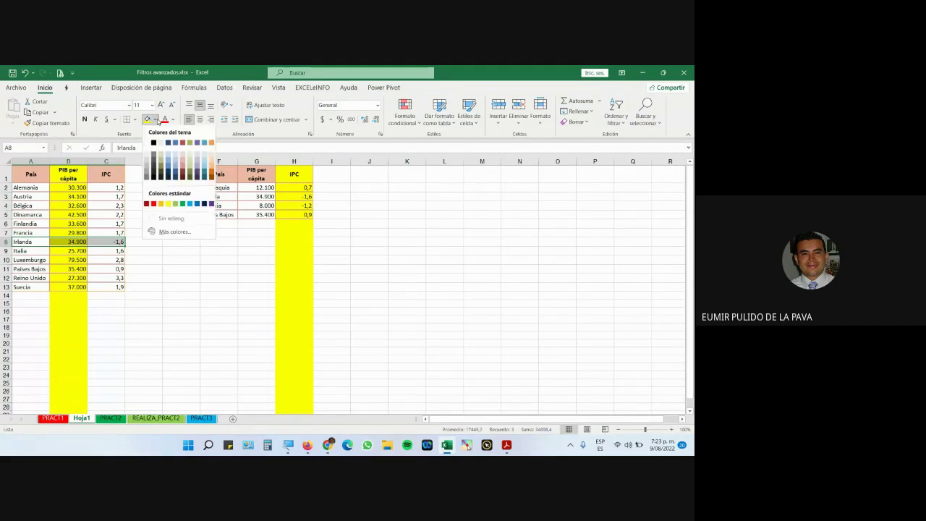
pyautogui.click(189, 204)
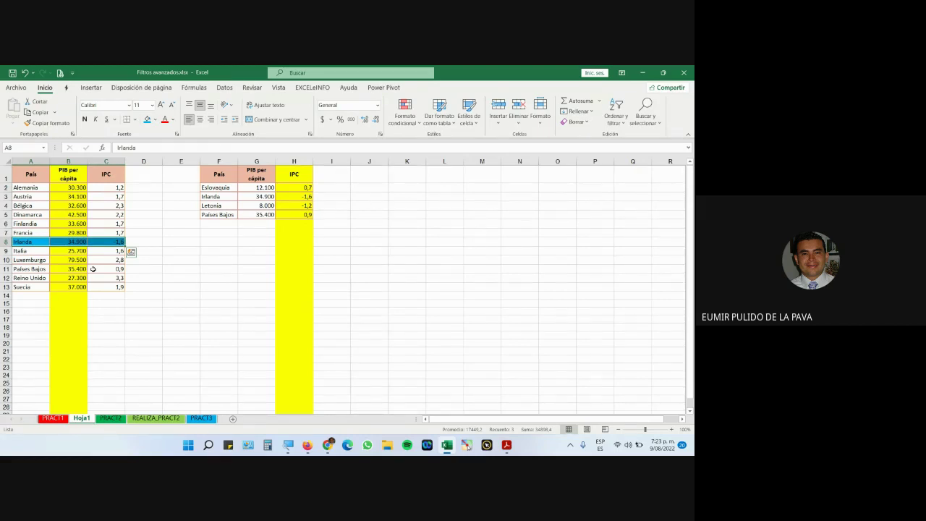
pyautogui.moveTo(30, 268); pyautogui.dragTo(109, 269)
pyautogui.click(147, 120)
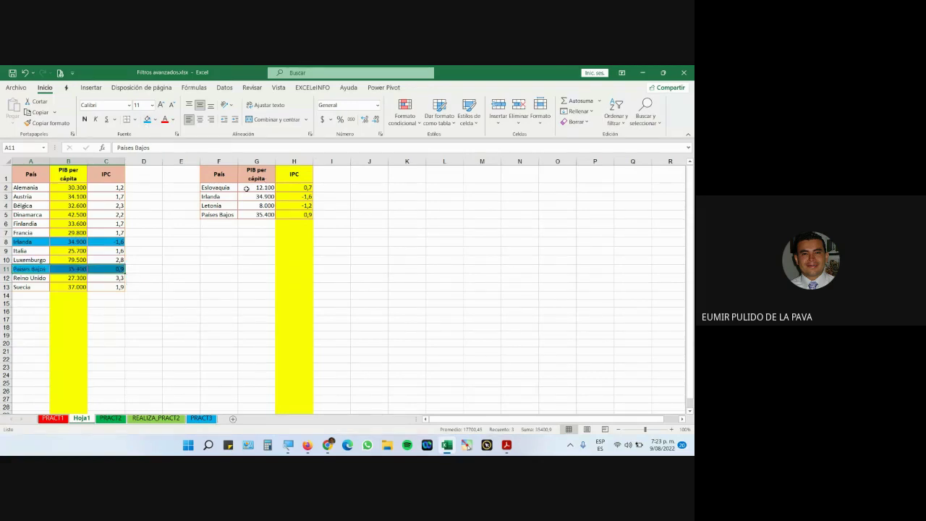
# - Go through the country names in columns A and F of Hoja1 to compare the unmarked and repeated ones
pyautogui.moveTo(23, 188); pyautogui.dragTo(25, 234)
pyautogui.click(32, 251)
pyautogui.click(30, 259)
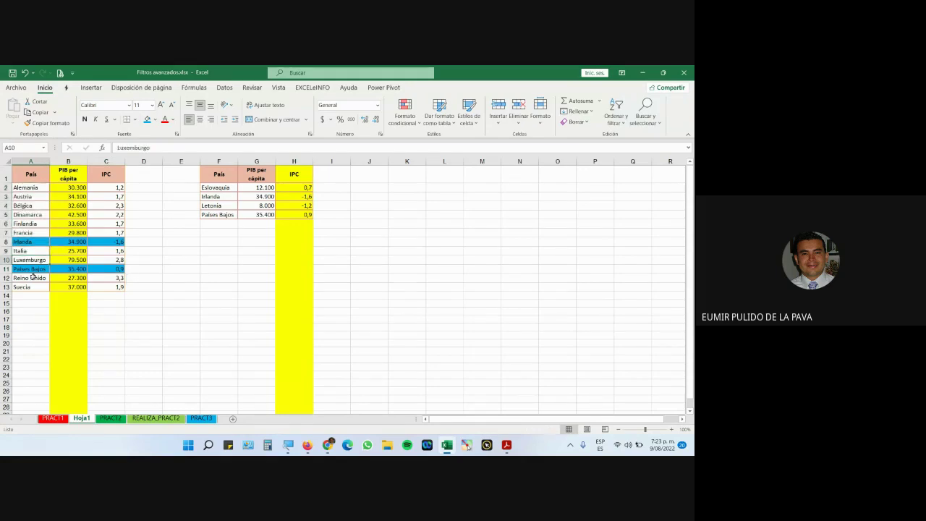
pyautogui.click(32, 277)
pyautogui.click(31, 286)
pyautogui.click(216, 188)
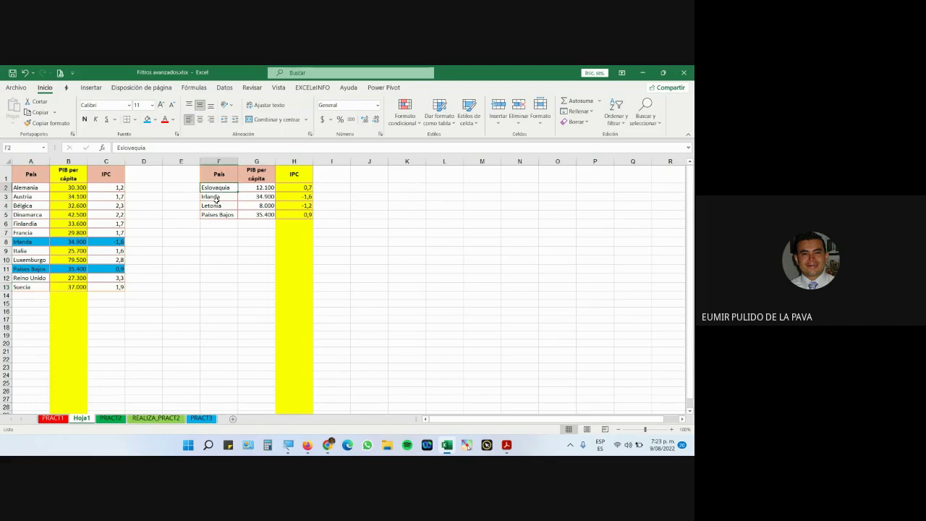
pyautogui.click(215, 197)
pyautogui.click(216, 205)
pyautogui.click(219, 215)
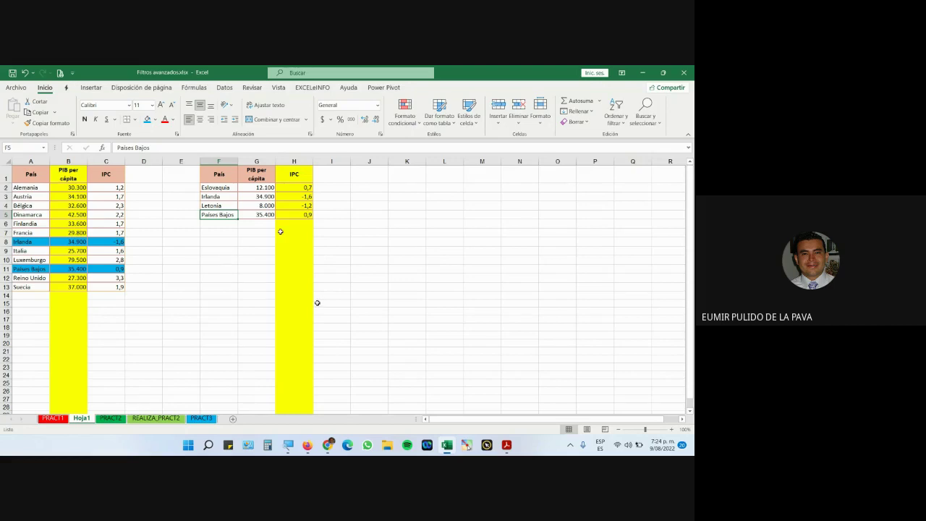
pyautogui.click(8, 162)
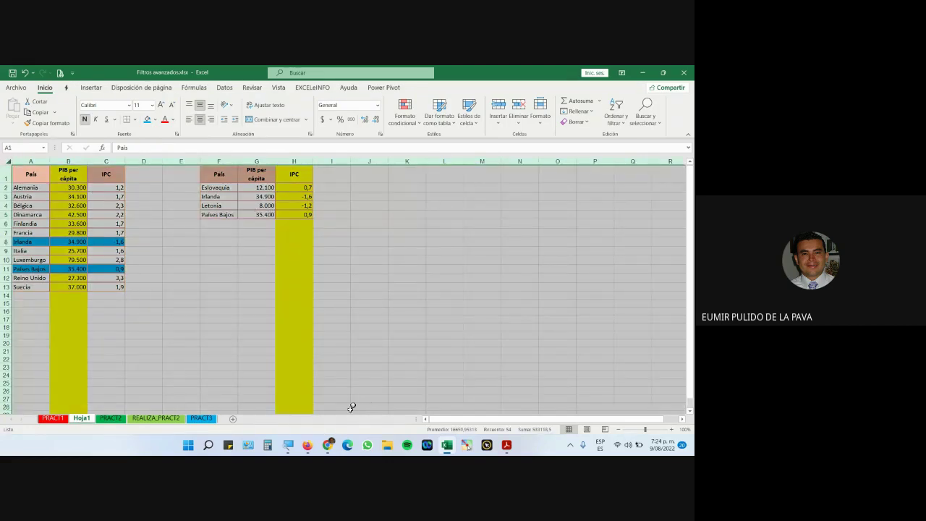
# - Switch to the Google Meet call to check the chat messages, and return to the Excel workbook
pyautogui.moveTo(327, 445)
pyautogui.click(354, 382)
pyautogui.moveTo(496, 353)
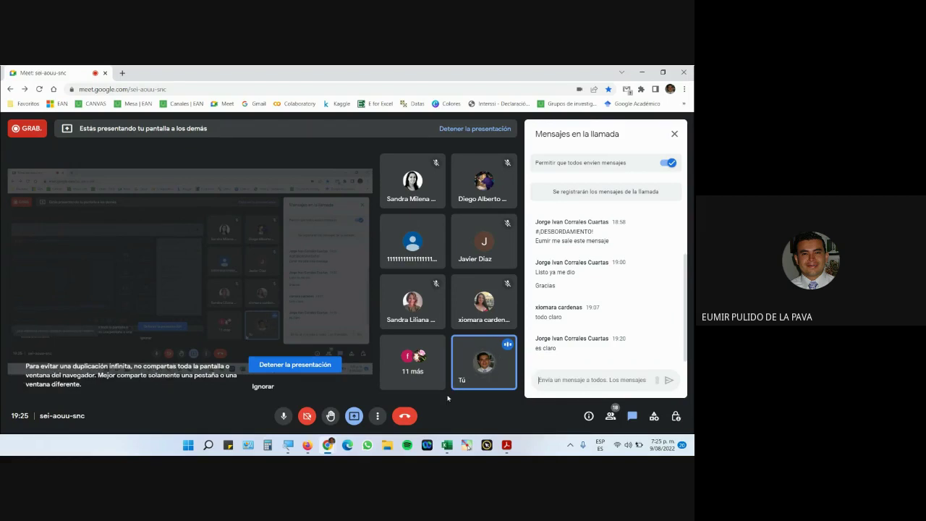
pyautogui.hotkey('alt', 'Tab')
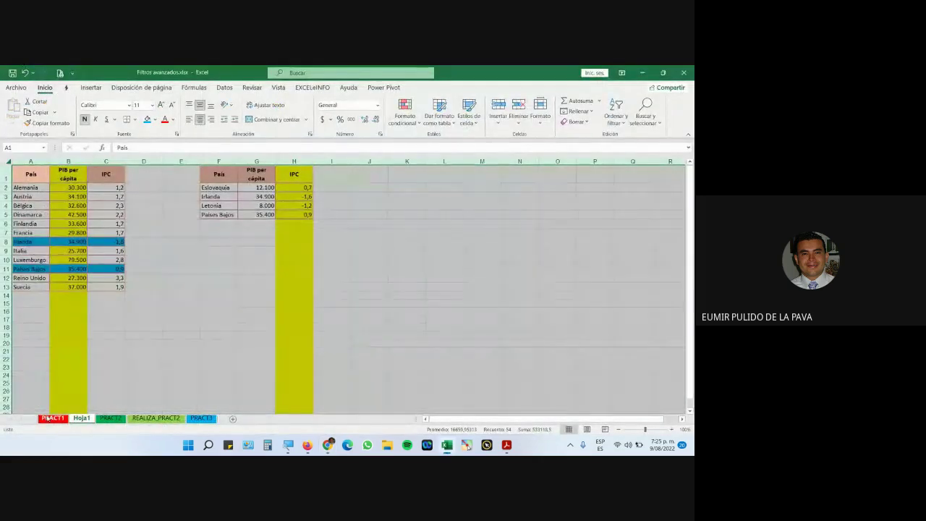
# - Clear the IPC filter from the table on the PRACT1 sheet
pyautogui.scroll(4, 122, 391)
pyautogui.click(240, 337)
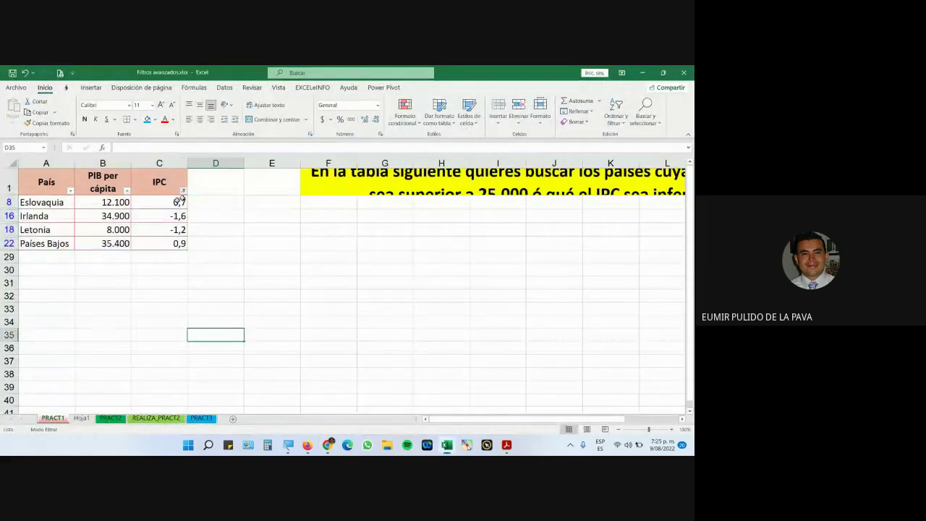
pyautogui.click(183, 191)
pyautogui.click(109, 251)
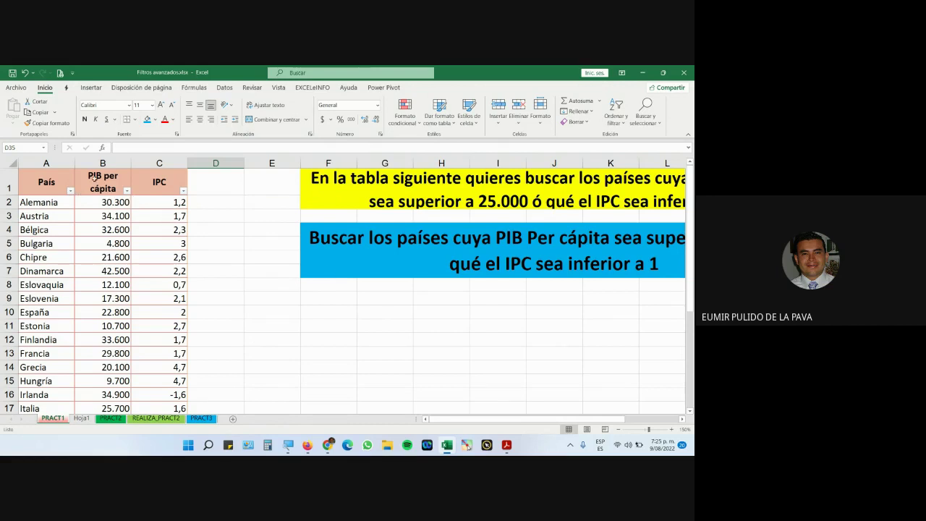
# - Copy the PIB per cápita and IPC headers from B1:C1 and paste them starting at cell F11
pyautogui.moveTo(101, 181); pyautogui.dragTo(153, 184)
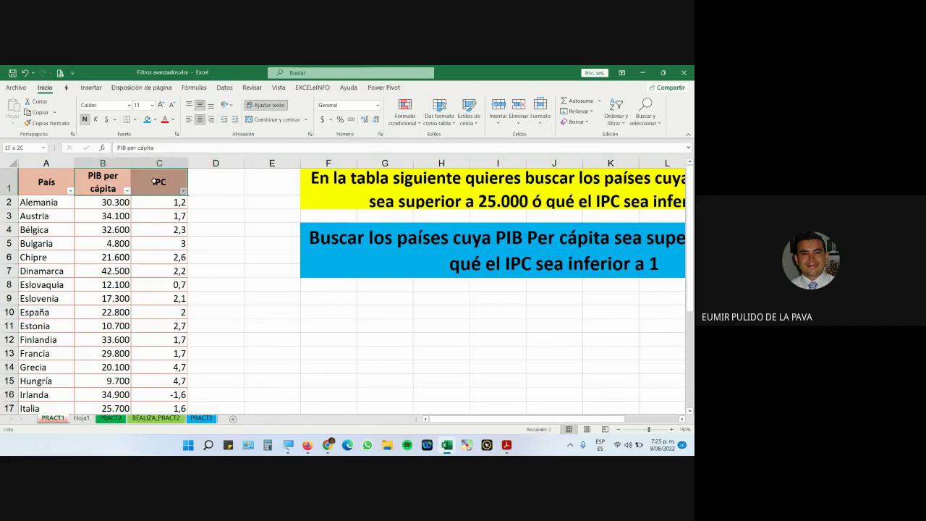
pyautogui.click(33, 112)
pyautogui.scroll(-5, 275, 287)
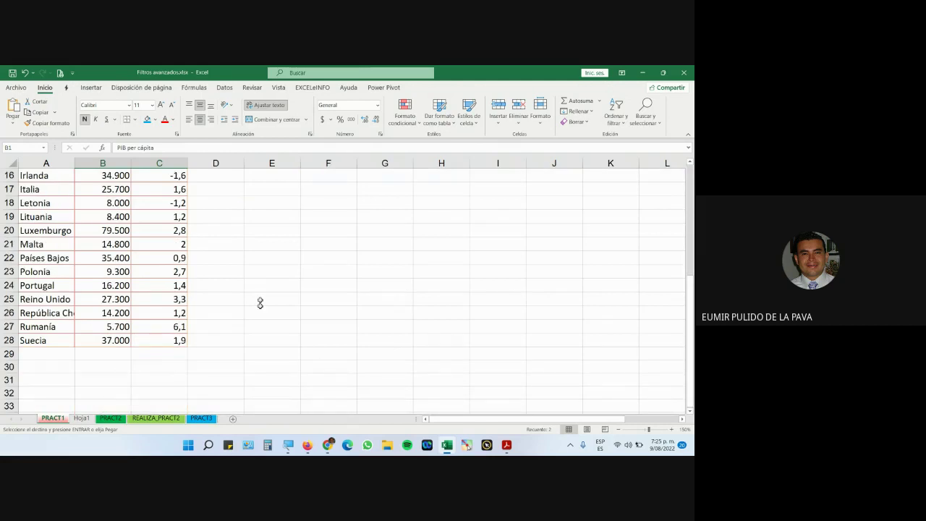
pyautogui.scroll(1, 374, 326)
pyautogui.scroll(4, 376, 342)
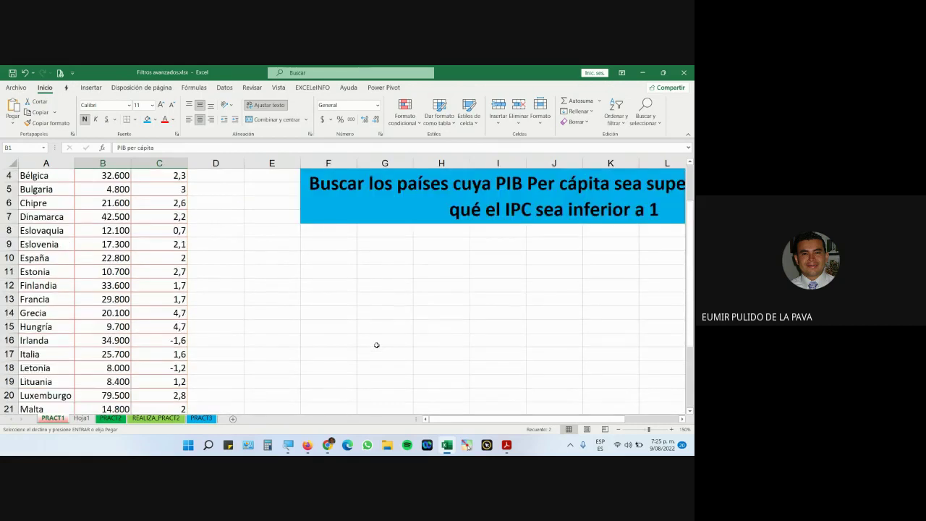
pyautogui.click(328, 272)
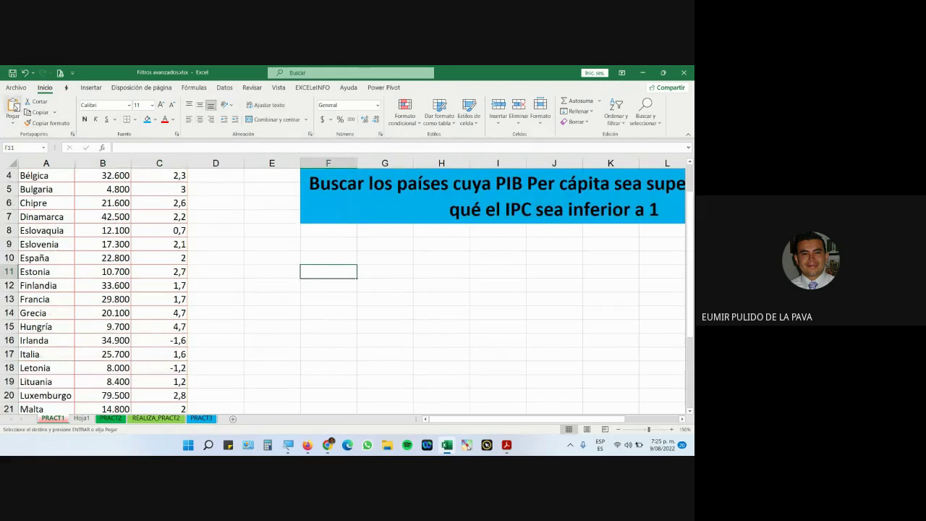
pyautogui.click(12, 107)
pyautogui.scroll(1, 371, 353)
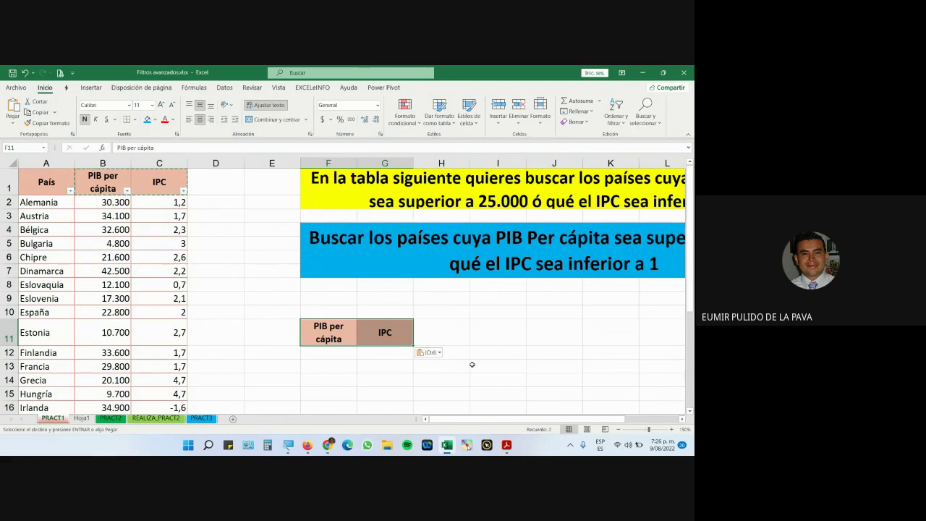
# - Compare the table headers with the pasted criteria headers and read the blue and yellow exercise statements
pyautogui.moveTo(33, 185); pyautogui.dragTo(146, 184)
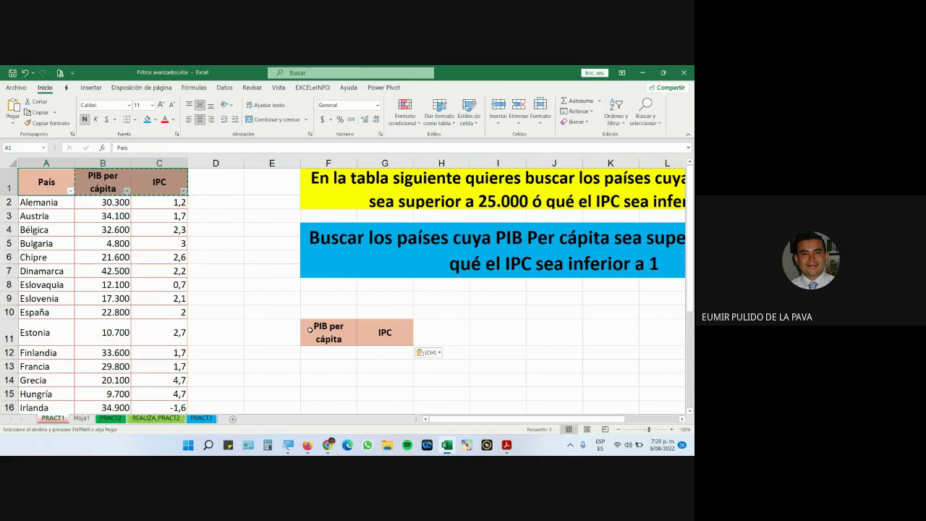
pyautogui.moveTo(325, 332); pyautogui.dragTo(379, 332)
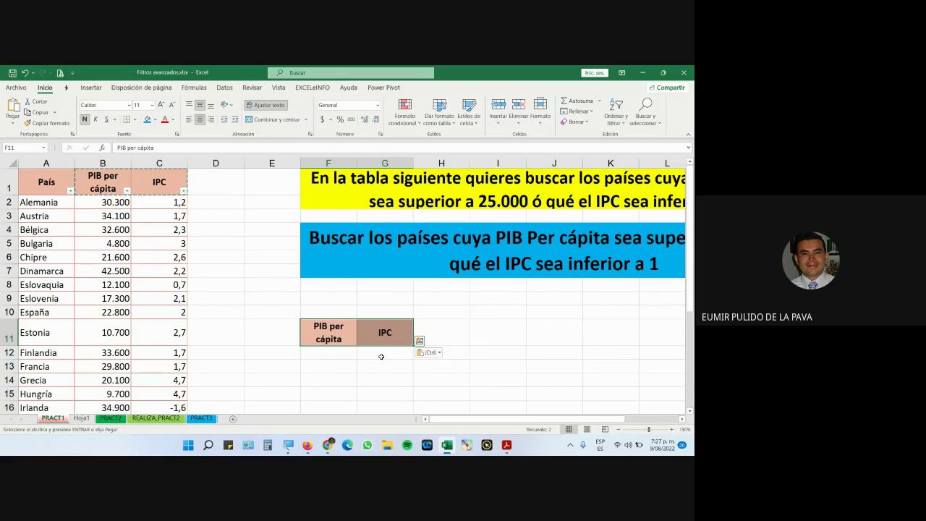
pyautogui.moveTo(355, 332)
pyautogui.mouseDown()
pyautogui.moveTo(373, 355)
pyautogui.moveTo(370, 376)
pyautogui.mouseUp()
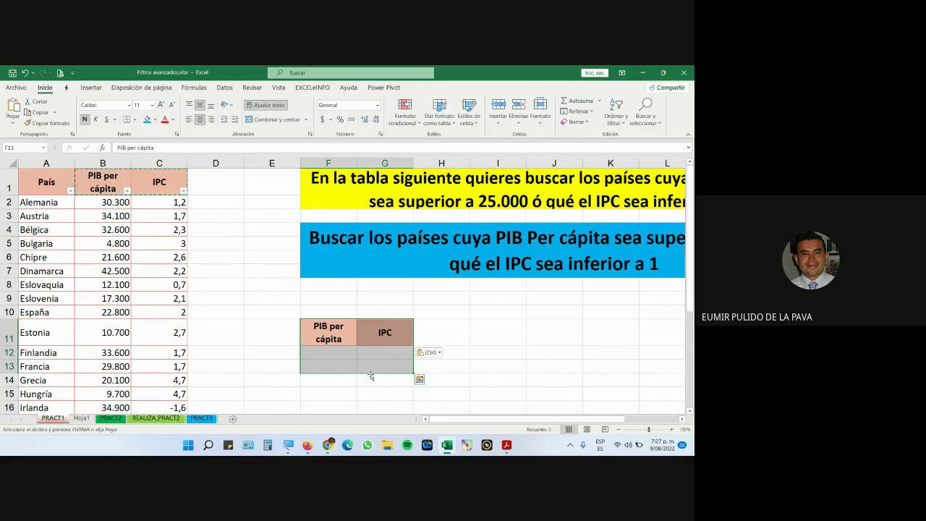
pyautogui.click(355, 264)
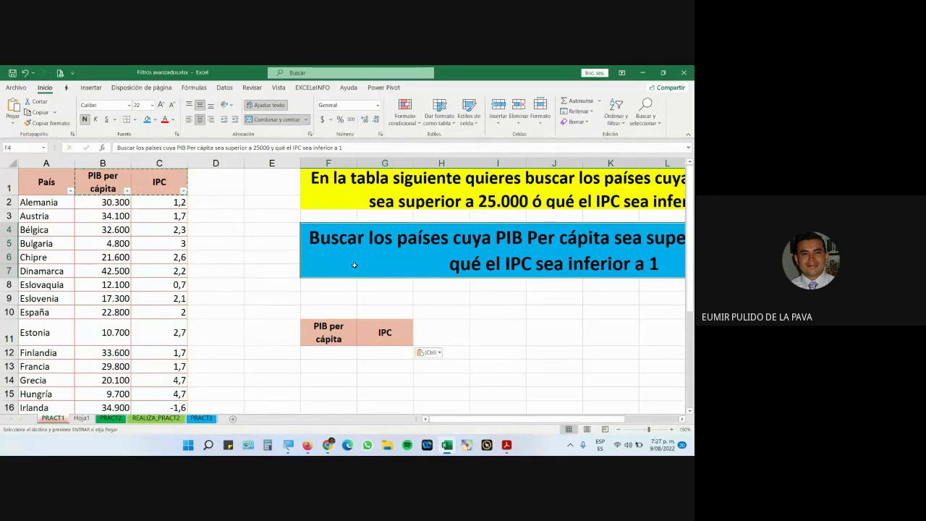
pyautogui.click(356, 204)
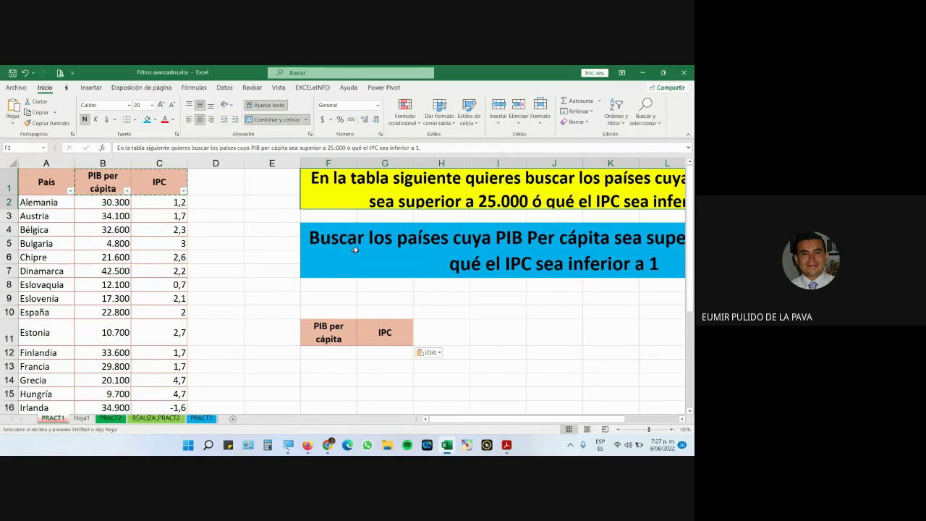
# - Enter the criterion >25000 in cell F12 under the PIB per cápita header
pyautogui.click(343, 356)
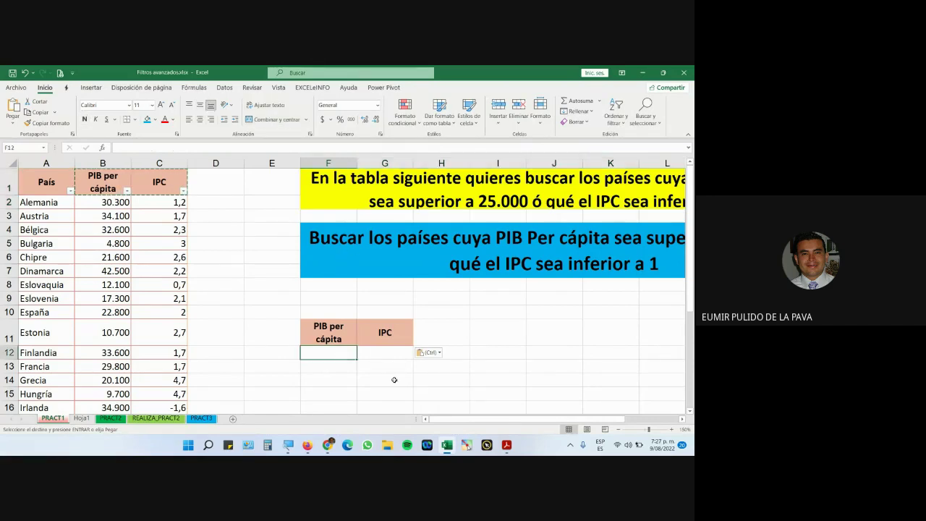
pyautogui.write('>25')
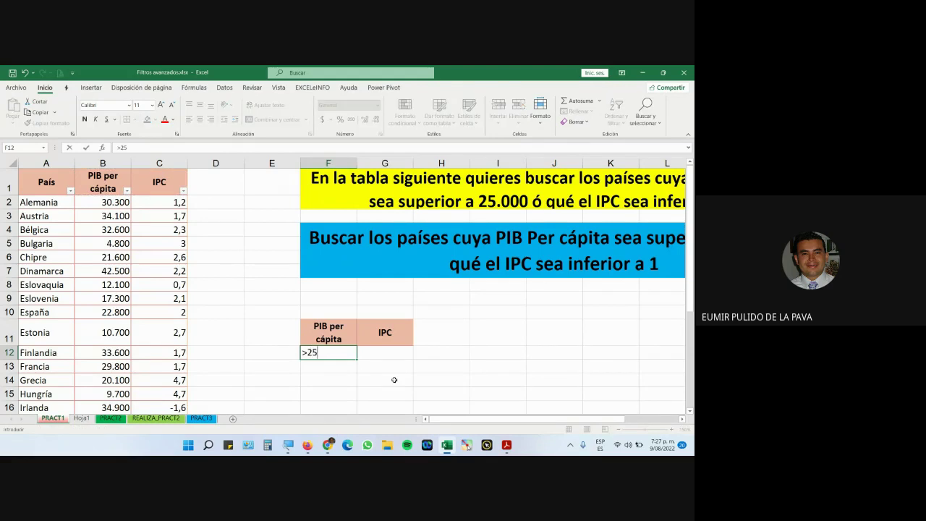
pyautogui.write('000')
pyautogui.press('Return')
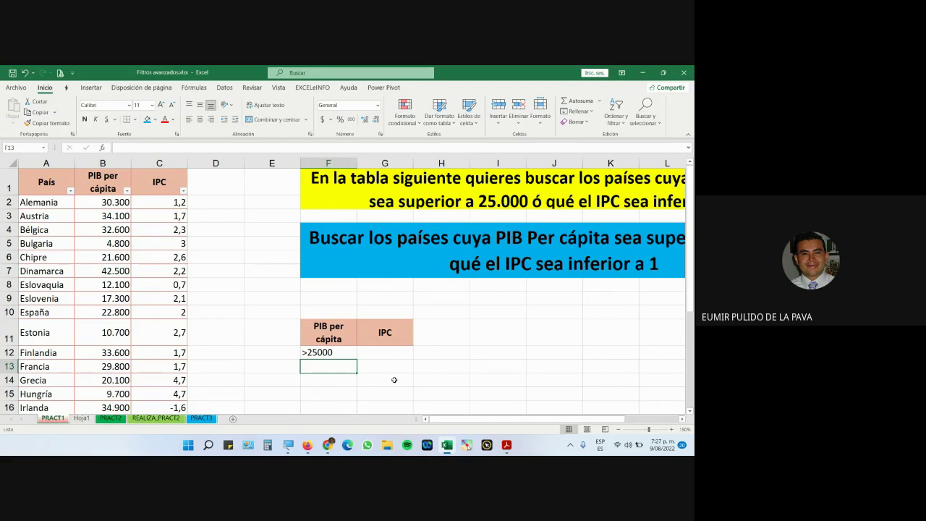
# - Enter the criterion <1 in cell G13 under the IPC header, one row below the PIB criterion
pyautogui.press('Up')
pyautogui.press('Right')
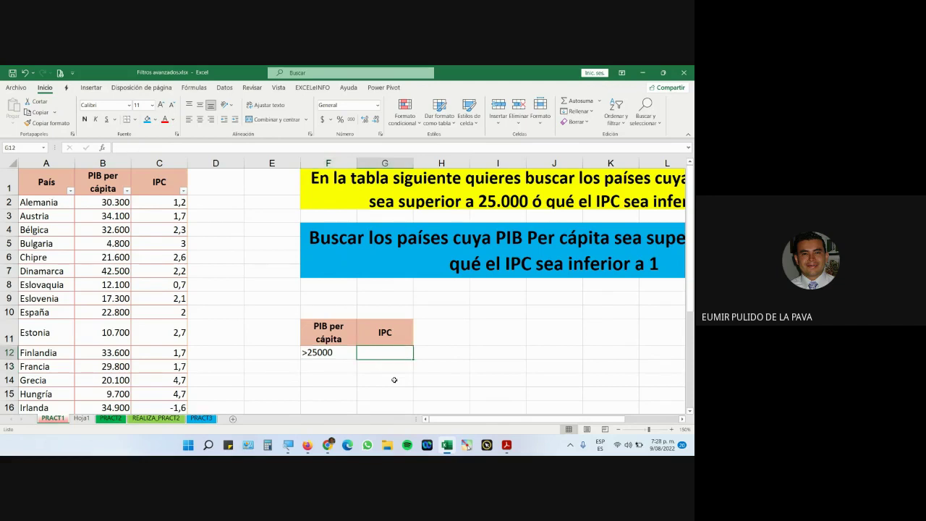
pyautogui.press('Down')
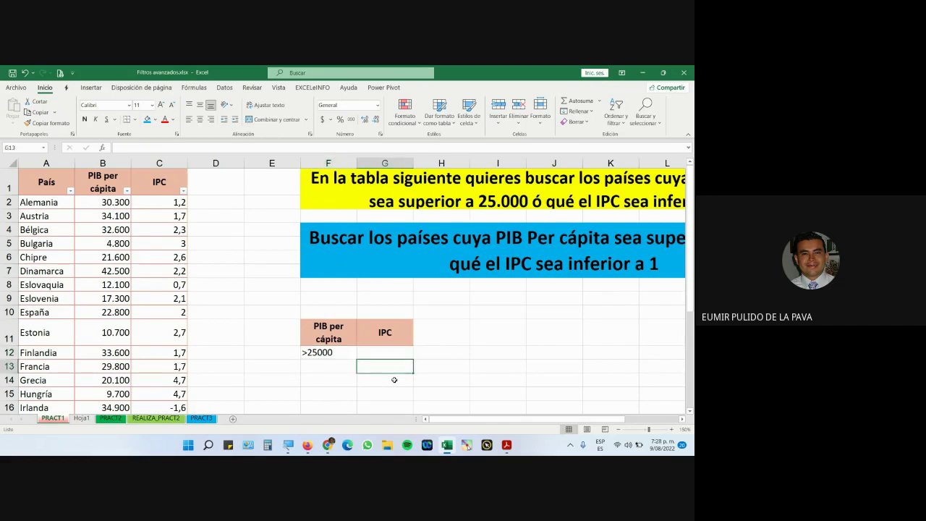
pyautogui.write('<1')
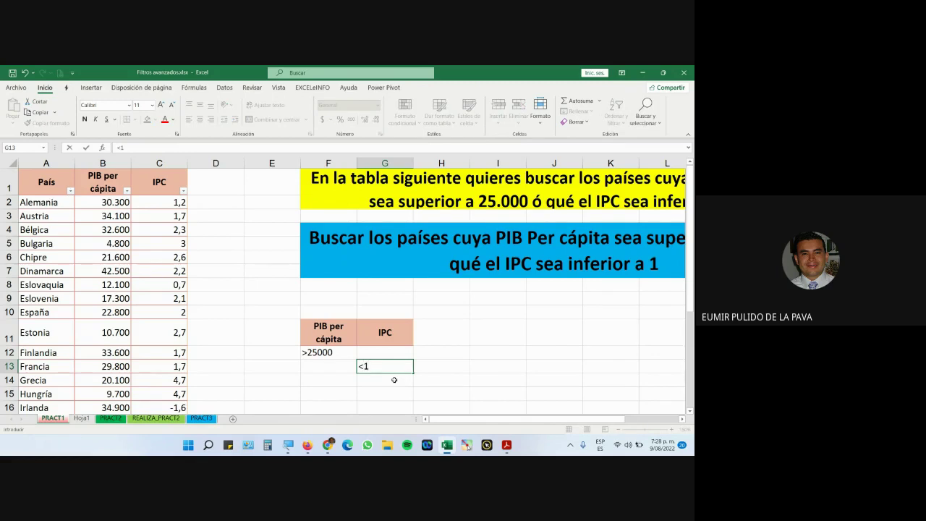
pyautogui.press('Return')
pyautogui.press('Return')
pyautogui.press('Return')
pyautogui.press('Return')
pyautogui.press('Return')
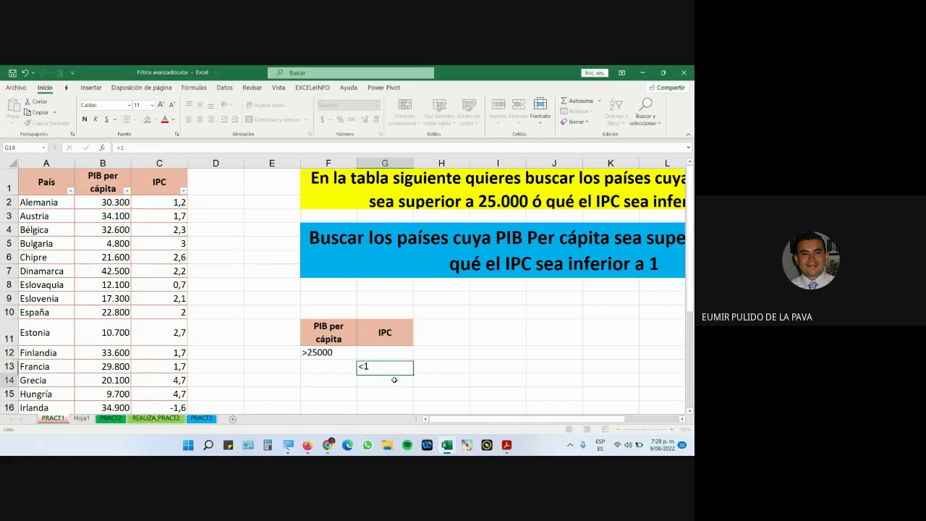
pyautogui.press('Return')
pyautogui.press('Return')
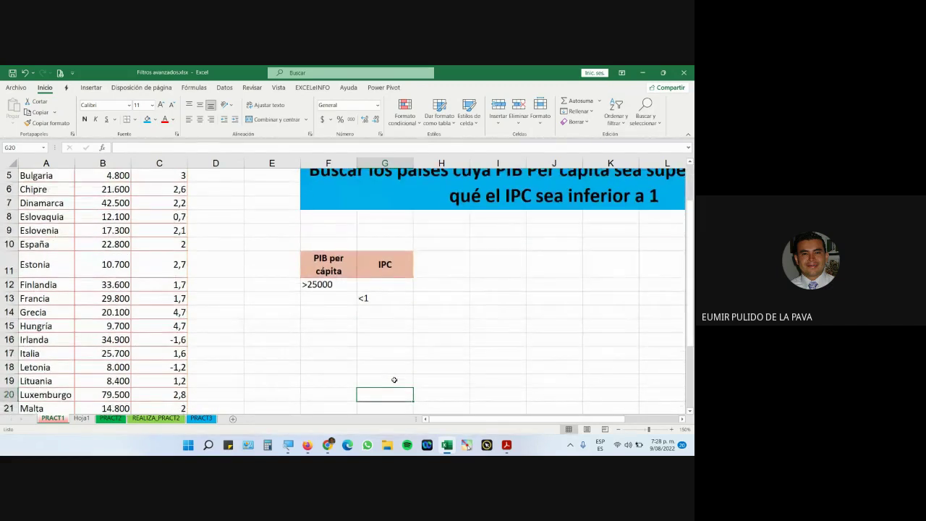
# - Compare the criteria in F12:G13 with the blue exercise statement above the criteria headers
pyautogui.moveTo(304, 283); pyautogui.dragTo(383, 298)
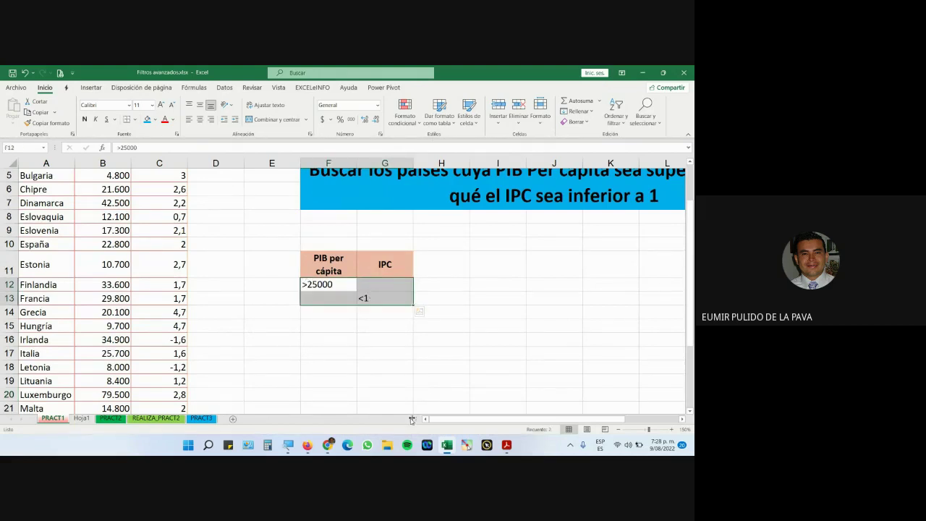
pyautogui.scroll(2, 418, 396)
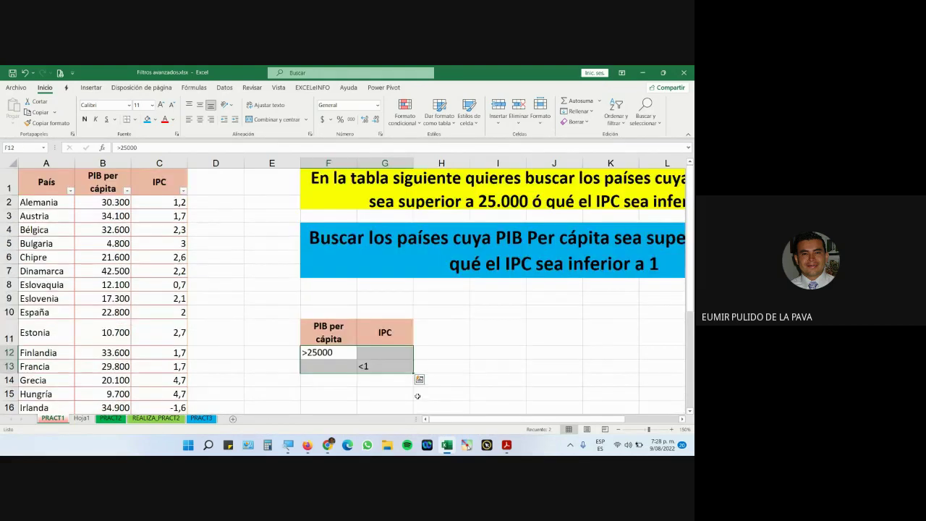
pyautogui.click(394, 252)
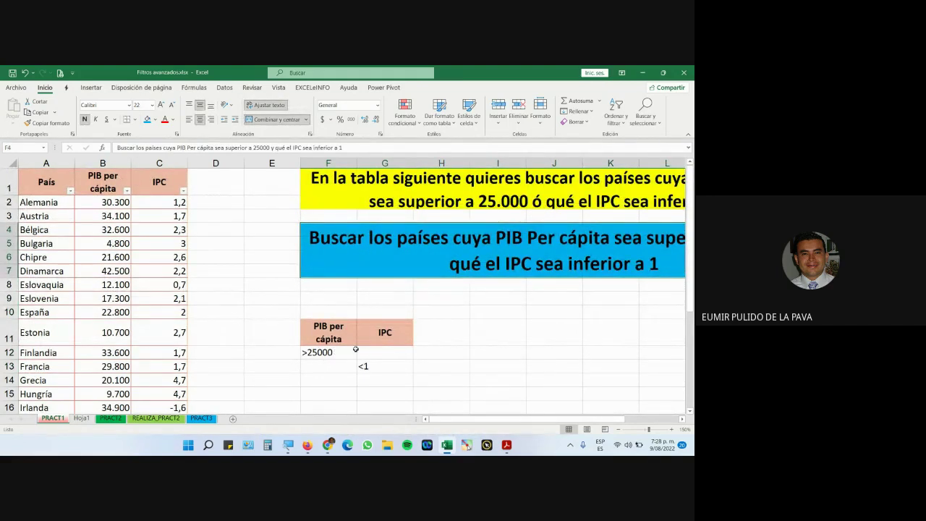
# - Move the <1 criterion up to G12 beside >25000, review that row, and return it to G13
pyautogui.click(379, 367)
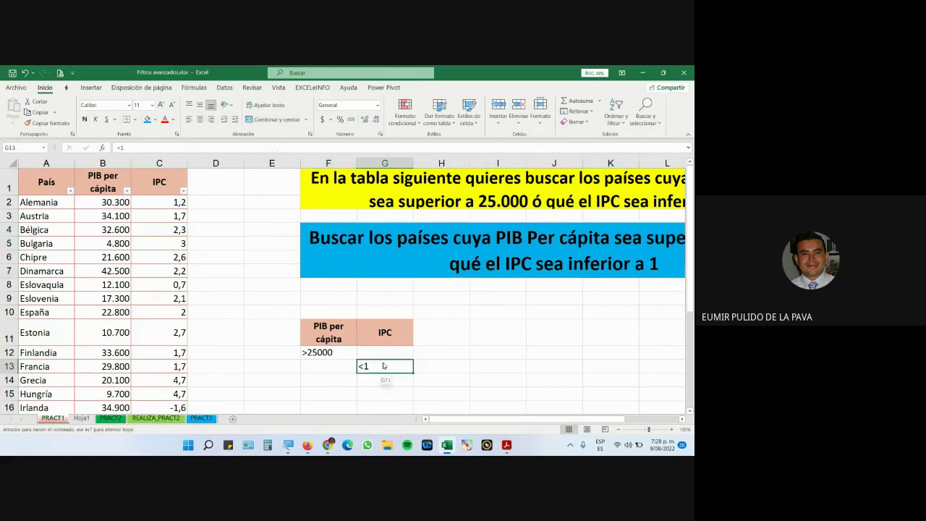
pyautogui.moveTo(384, 373); pyautogui.dragTo(385, 360)
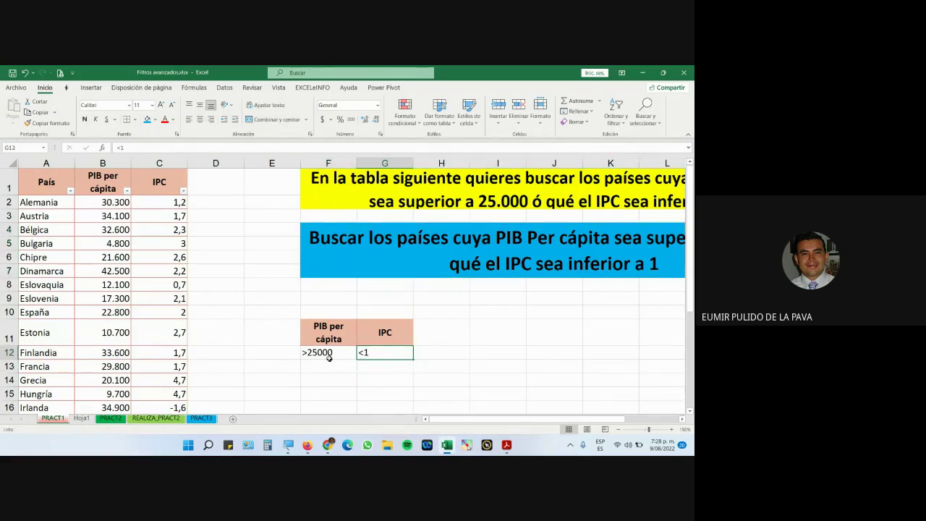
pyautogui.moveTo(329, 354); pyautogui.dragTo(372, 362)
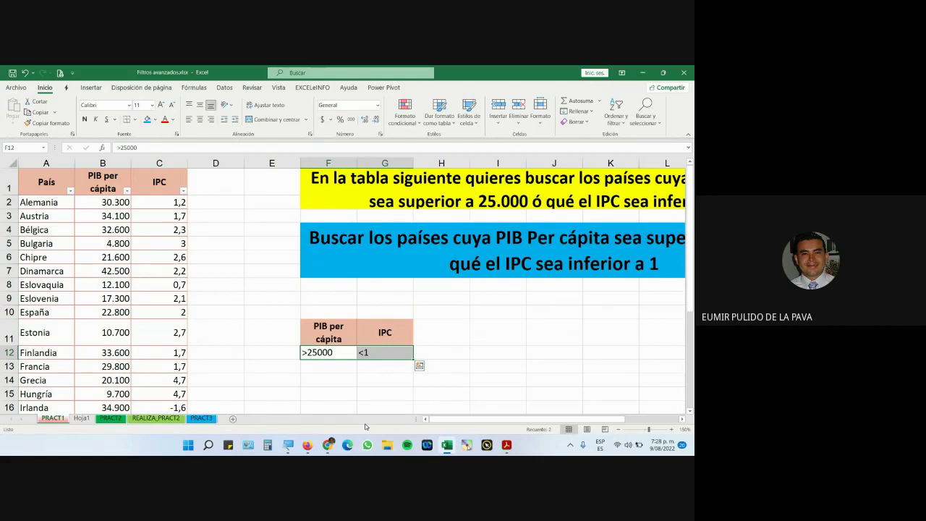
pyautogui.click(327, 347)
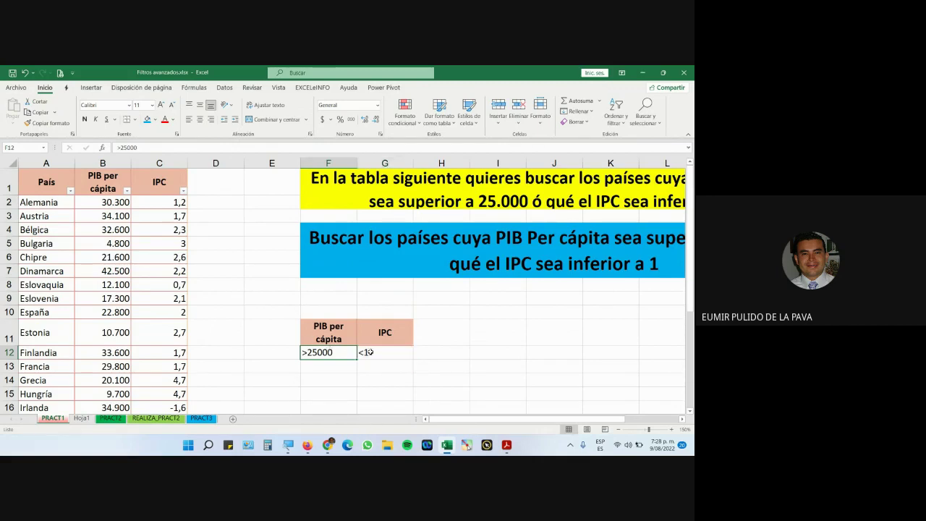
pyautogui.click(367, 352)
pyautogui.moveTo(368, 359)
pyautogui.mouseDown()
pyautogui.moveTo(377, 381)
pyautogui.moveTo(377, 370)
pyautogui.mouseUp()
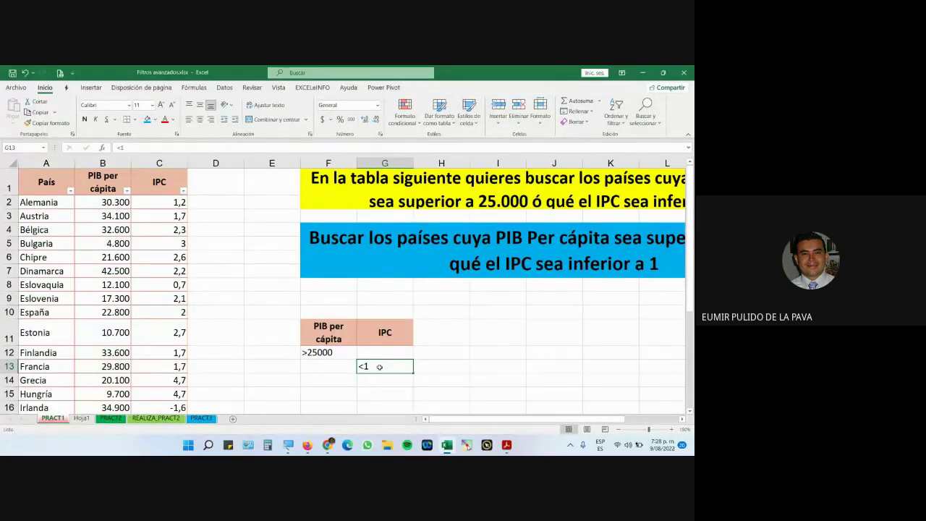
# - Move the <1 criterion from G13 to F13 under PIB per cápita and bring it back to G13
pyautogui.hotkey('shift', 'Up')
pyautogui.hotkey('shift', 'Up')
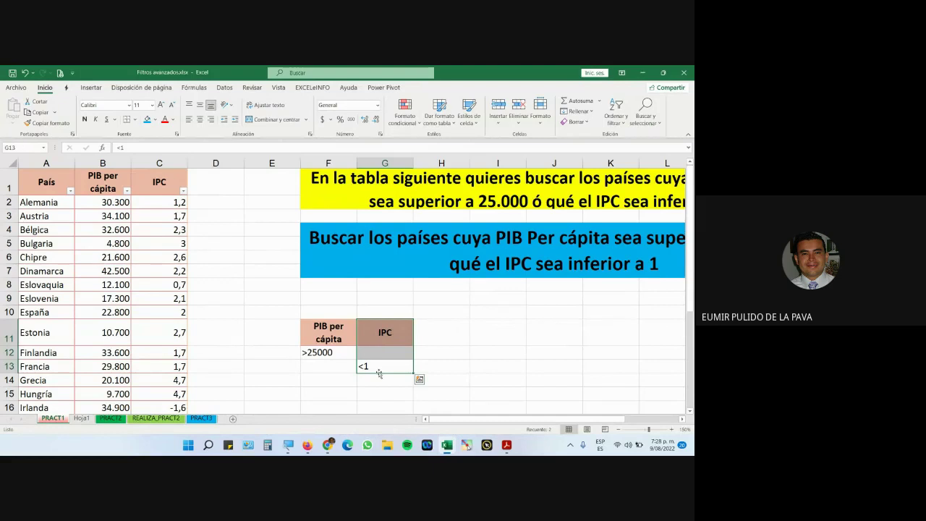
pyautogui.click(379, 372)
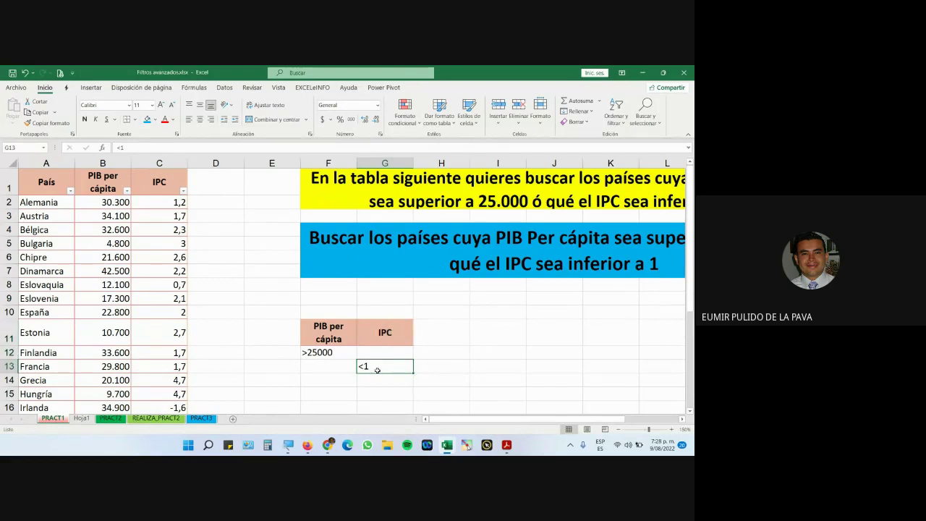
pyautogui.moveTo(379, 373); pyautogui.dragTo(337, 369)
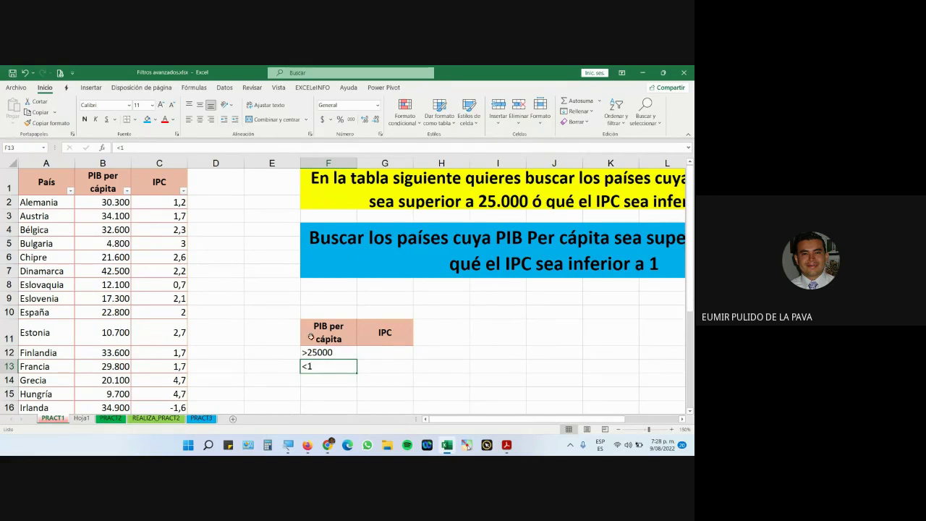
pyautogui.moveTo(328, 376); pyautogui.dragTo(392, 390)
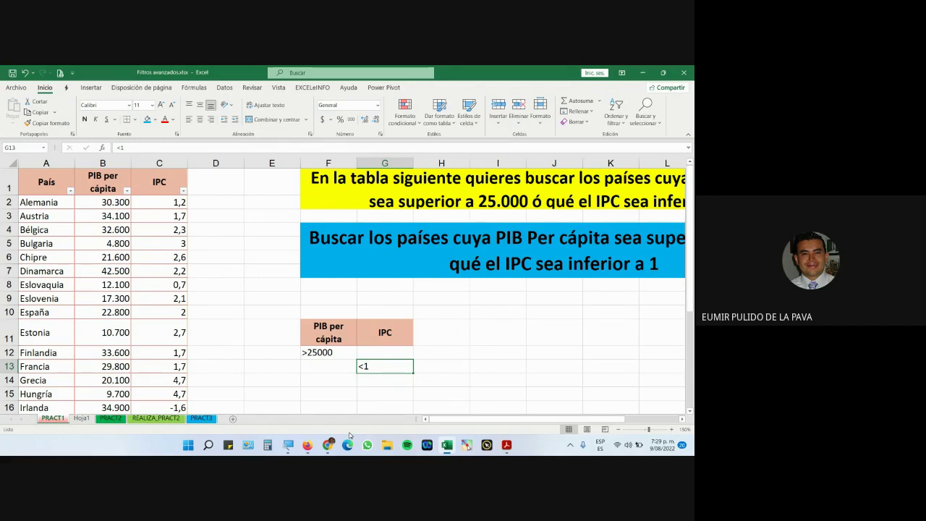
# - Switch to Google Meet to check the call chat for questions, and return to the Excel workbook
pyautogui.moveTo(328, 443)
pyautogui.click(309, 414)
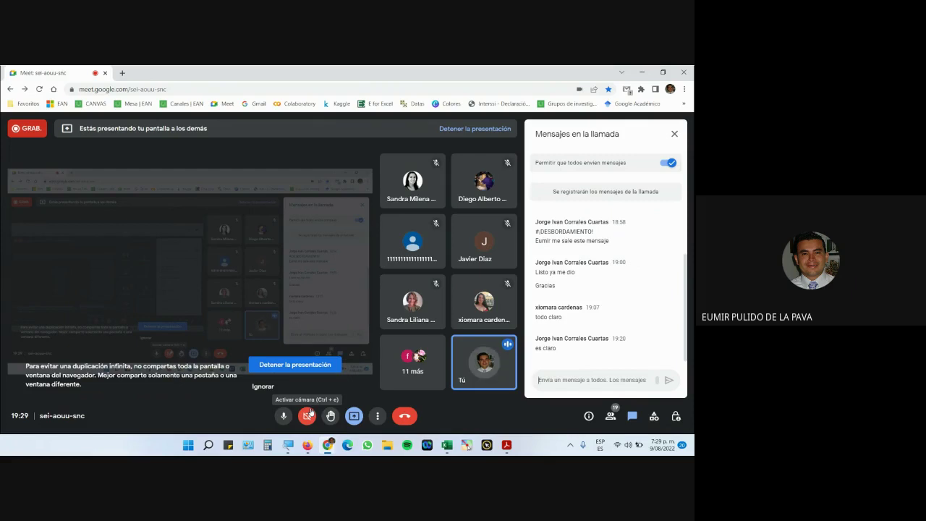
pyautogui.click(448, 445)
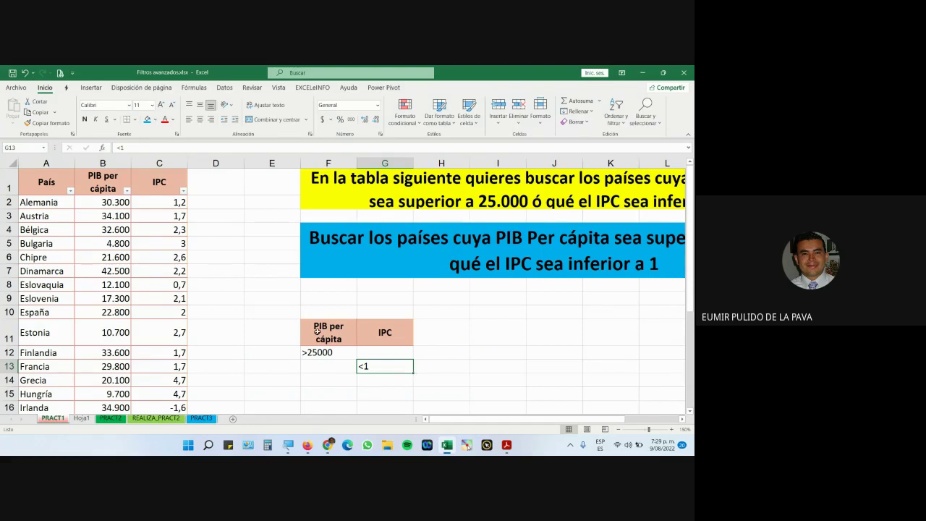
# - Move the whole criteria range F11:G13 below the country table to B30:C32, and undo the move
pyautogui.moveTo(318, 332); pyautogui.dragTo(390, 367)
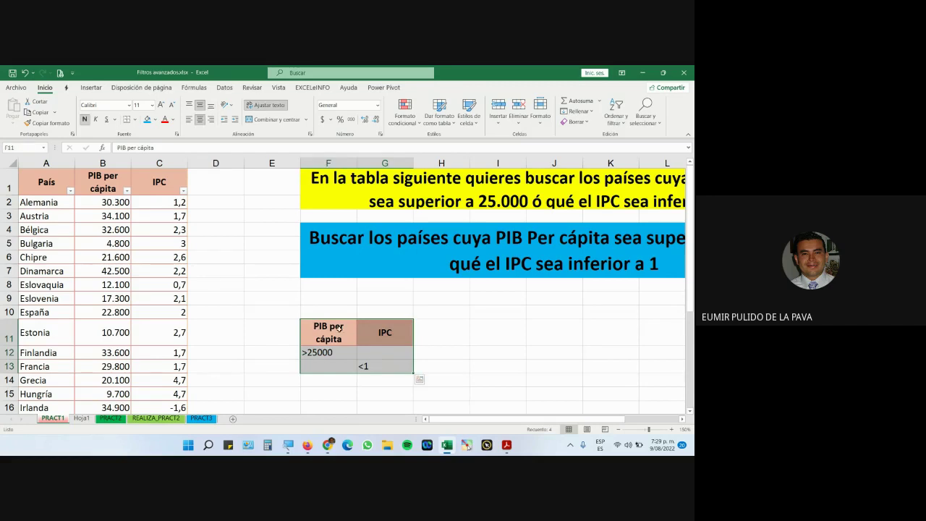
pyautogui.moveTo(344, 320); pyautogui.dragTo(124, 374)
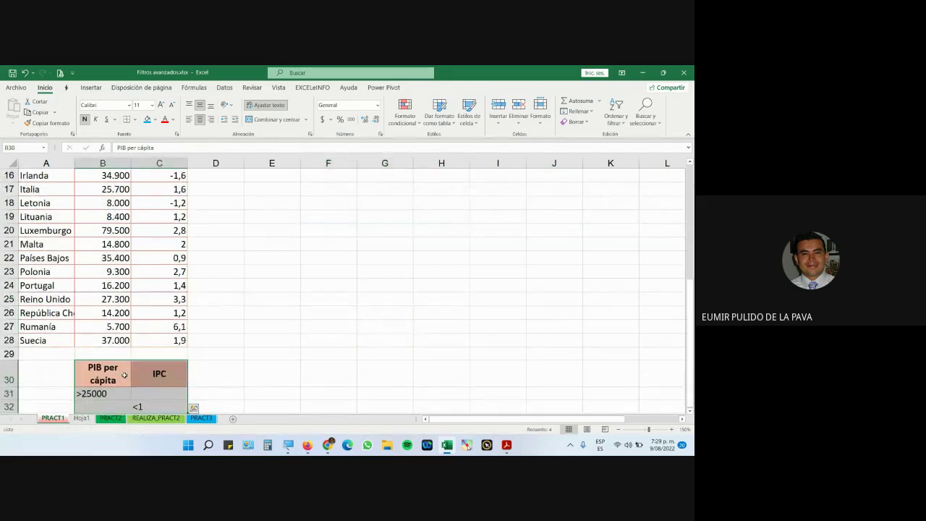
pyautogui.scroll(-3, 242, 374)
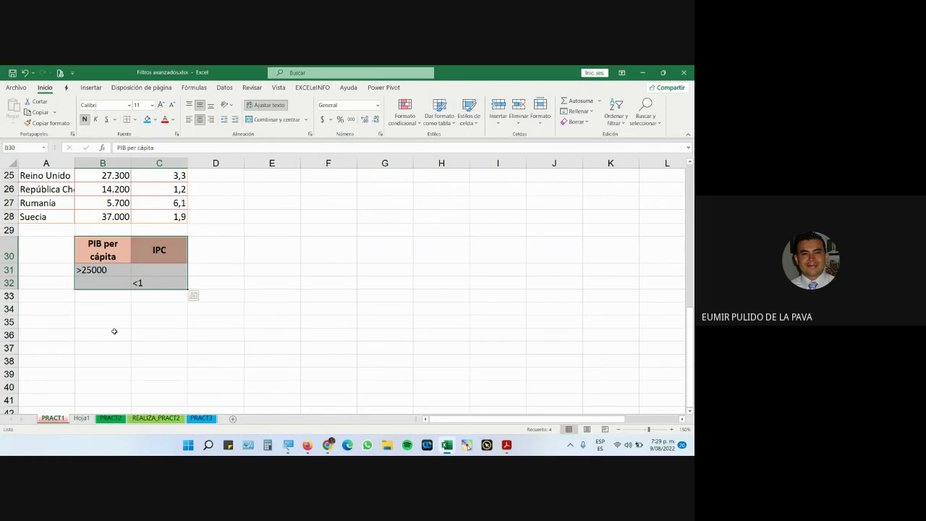
pyautogui.hotkey('ctrl', 'z')
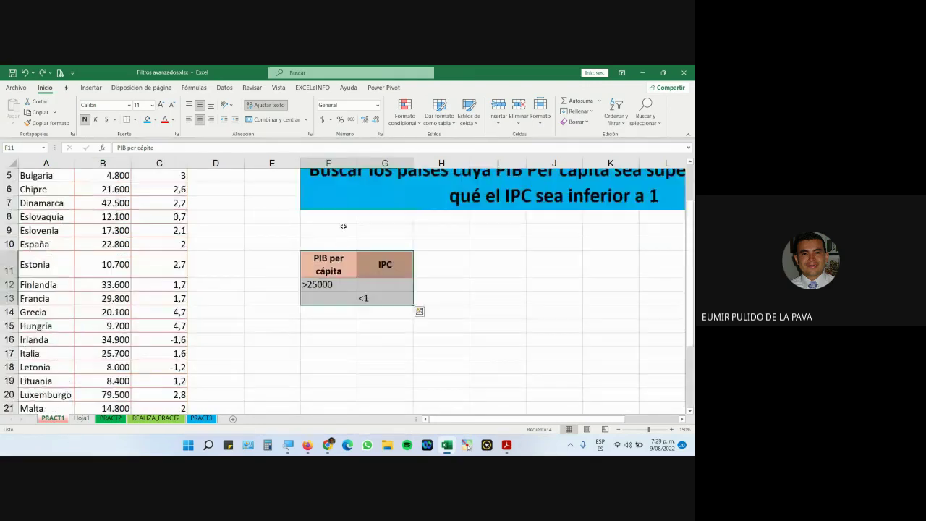
pyautogui.click(375, 280)
# - Look at the Google Meet call again for participants' replies and switch back to Excel
pyautogui.moveTo(328, 445)
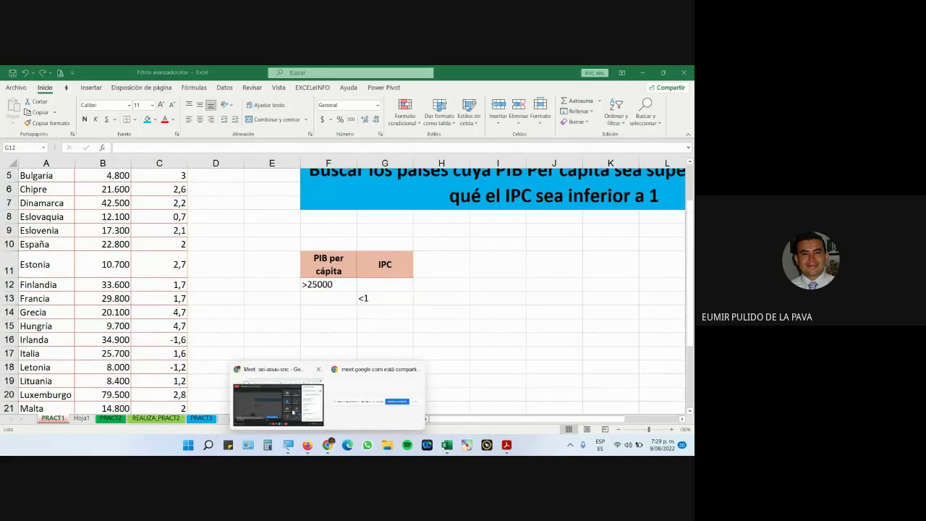
pyautogui.click(269, 369)
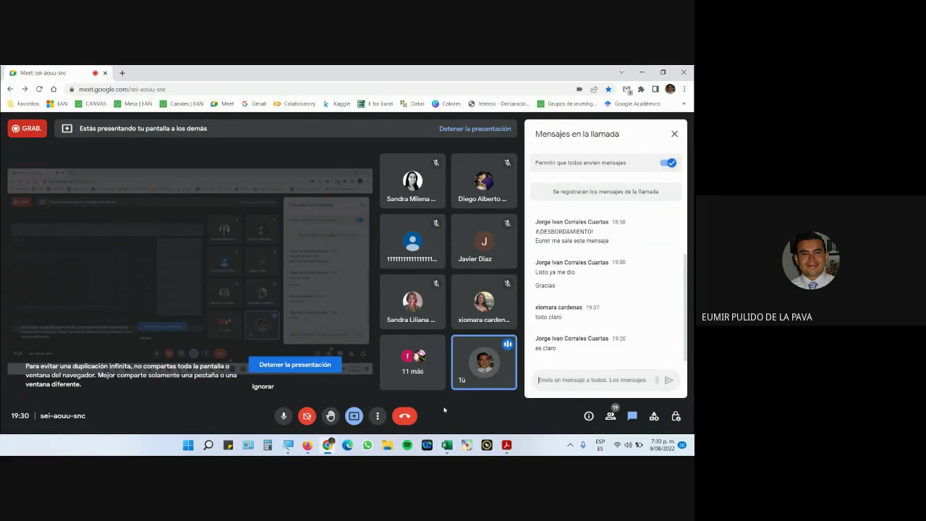
pyautogui.click(446, 445)
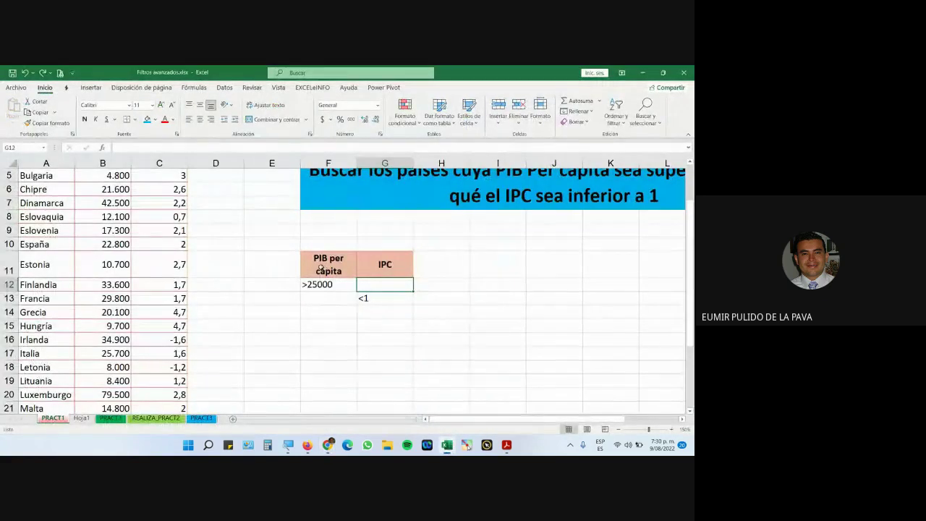
# - Toggle the AutoFilter on the country table headers repeatedly, leaving the filter turned off
pyautogui.scroll(2, 332, 296)
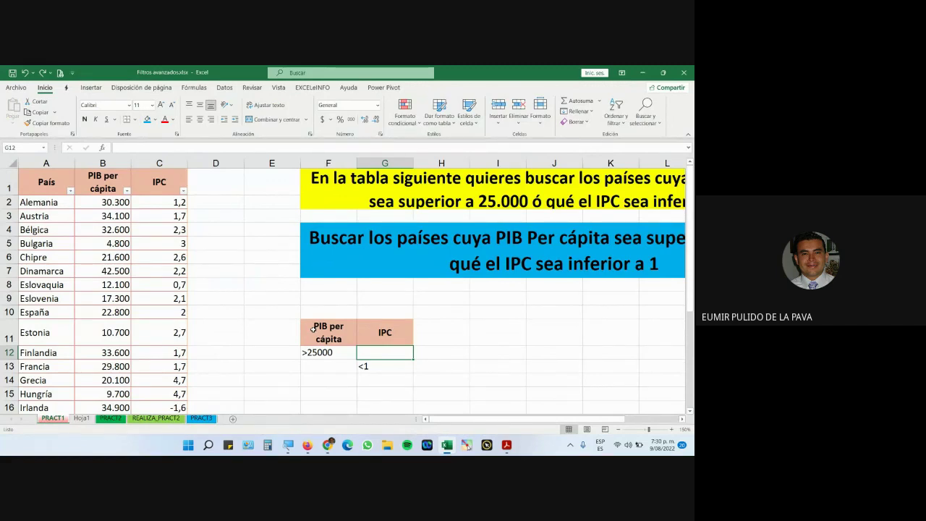
pyautogui.click(148, 192)
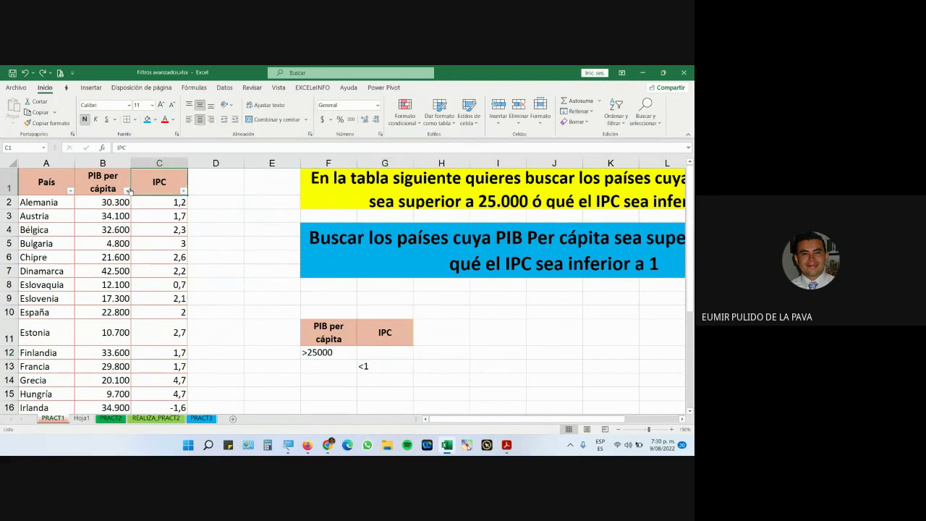
pyautogui.hotkey('ctrl', 'shift', 'l')
pyautogui.hotkey('ctrl', 'shift', 'l')
pyautogui.hotkey('ctrl', 'shift', 'l')
pyautogui.hotkey('ctrl', 'shift', 'l')
pyautogui.hotkey('ctrl', 'shift', 'l')
pyautogui.hotkey('ctrl', 'shift', 'l')
pyautogui.hotkey('ctrl', 'shift', 'l')
# - Read the newest Google Meet chat question about placing the conditions in parallel, and go back to Excel
pyautogui.click(328, 445)
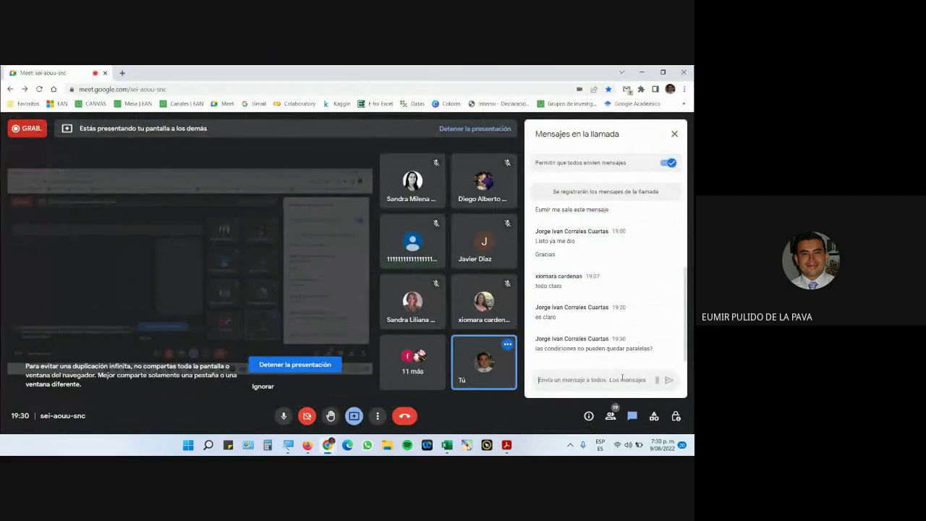
pyautogui.moveTo(535, 349); pyautogui.dragTo(644, 348)
pyautogui.hotkey('alt', 'Tab')
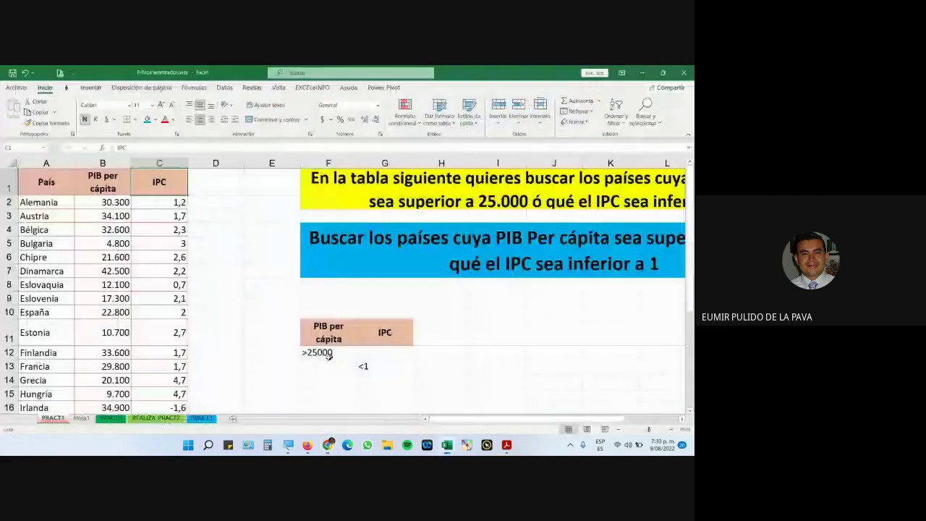
# - Move the <1 criterion to G12 on the >25000 row and compare the row with the blue statement
pyautogui.click(381, 363)
pyautogui.moveTo(382, 363); pyautogui.dragTo(381, 361)
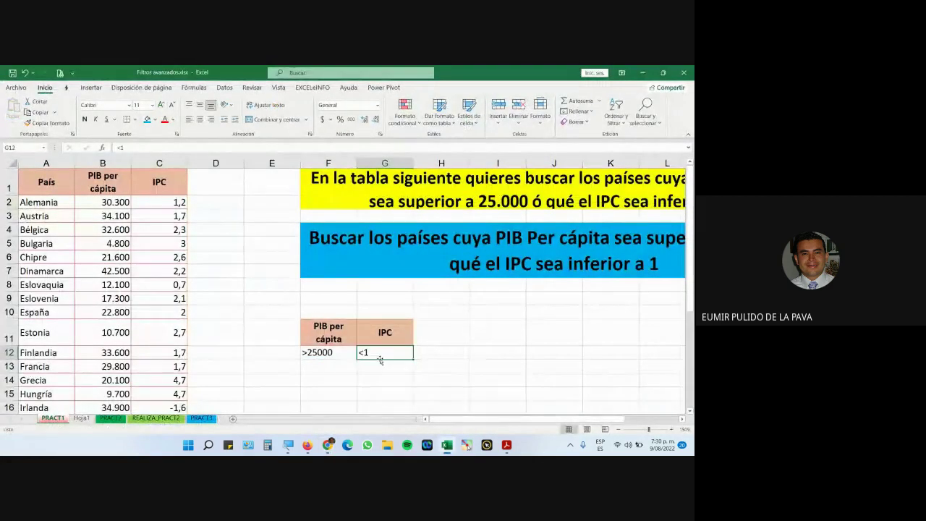
pyautogui.click(477, 268)
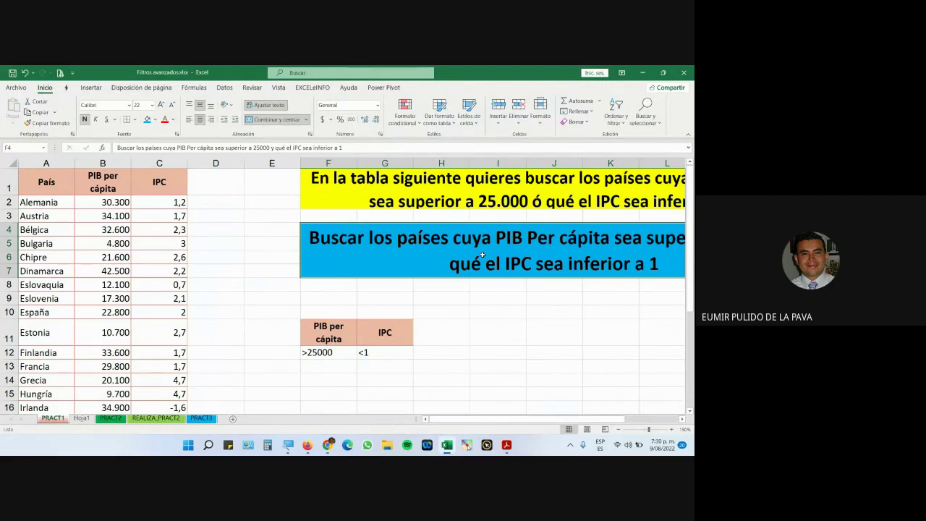
pyautogui.moveTo(335, 355); pyautogui.dragTo(363, 353)
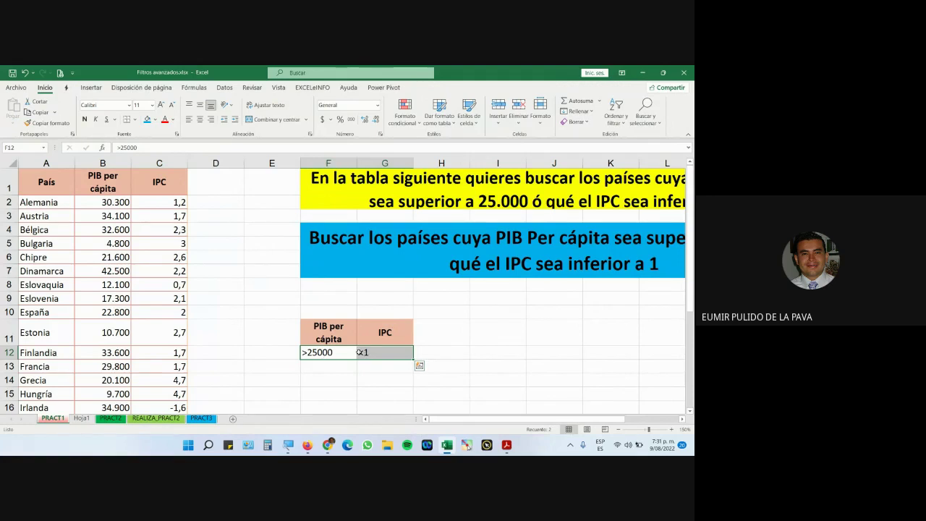
pyautogui.click(428, 380)
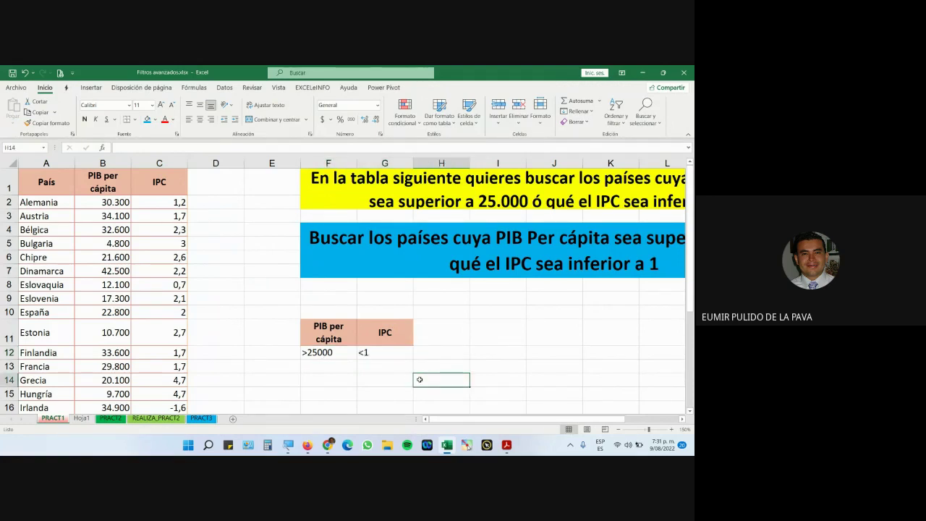
# - Review the criteria in F12 and G12 and move <1 down to G13, one row below >25000
pyautogui.click(377, 350)
pyautogui.click(329, 352)
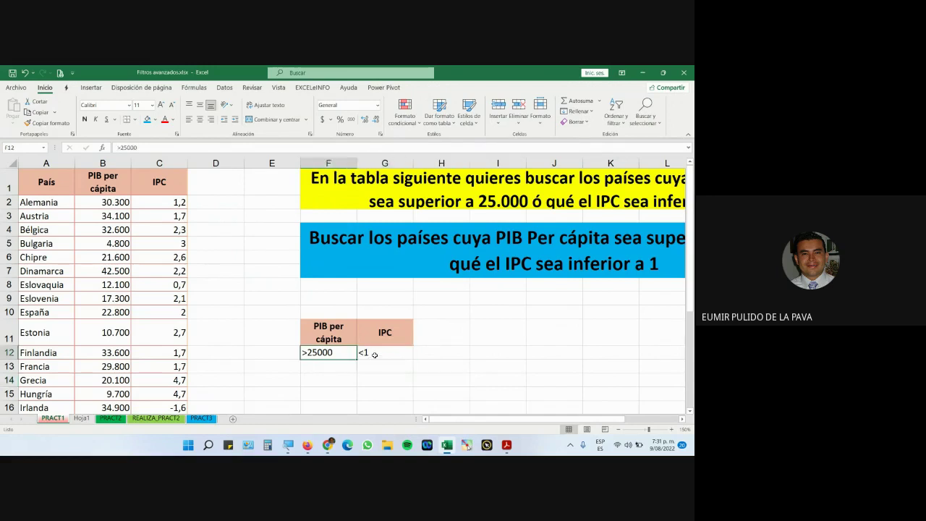
pyautogui.click(374, 354)
pyautogui.click(337, 354)
pyautogui.click(370, 354)
pyautogui.moveTo(375, 359); pyautogui.dragTo(377, 367)
pyautogui.press('Up')
pyautogui.press('Left')
# - Check Google Meet for chat replies to the explanation of the conditions, and return to the worksheet
pyautogui.moveTo(328, 443)
pyautogui.click(274, 383)
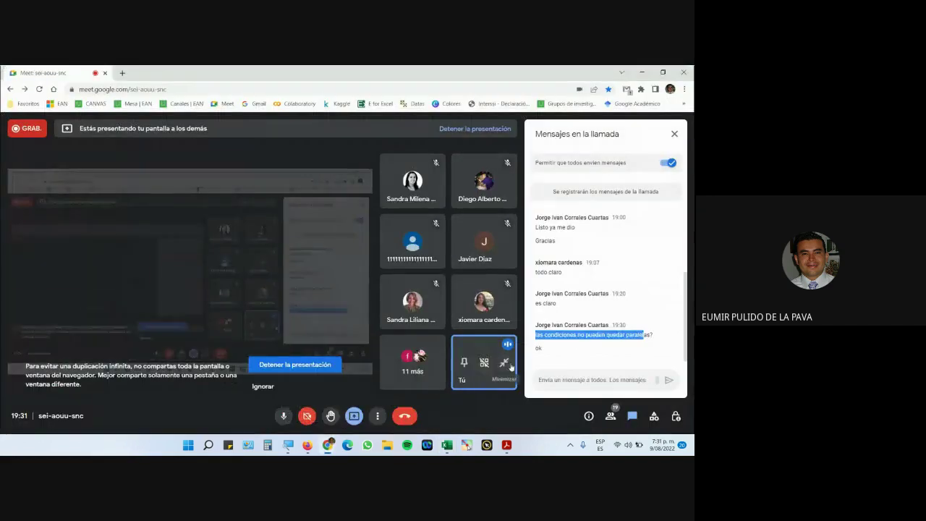
pyautogui.moveTo(511, 368)
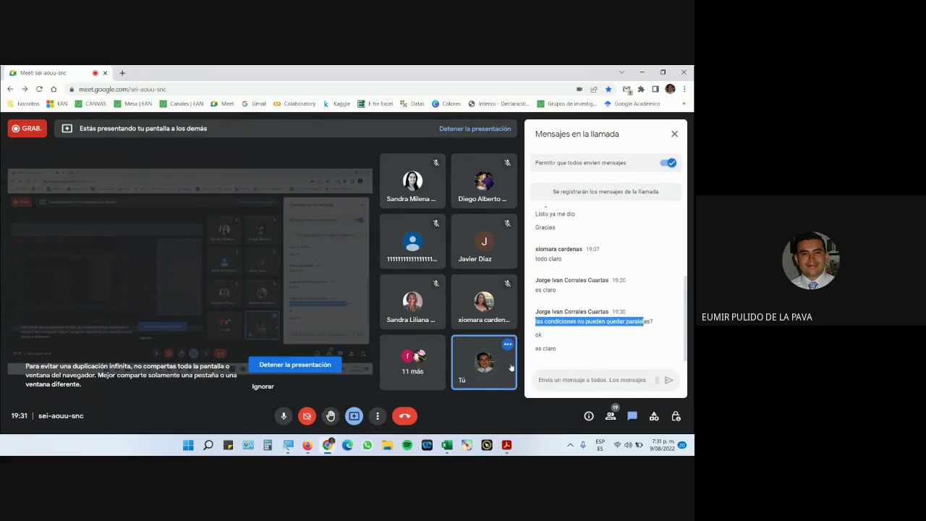
pyautogui.hotkey('alt', 'Tab')
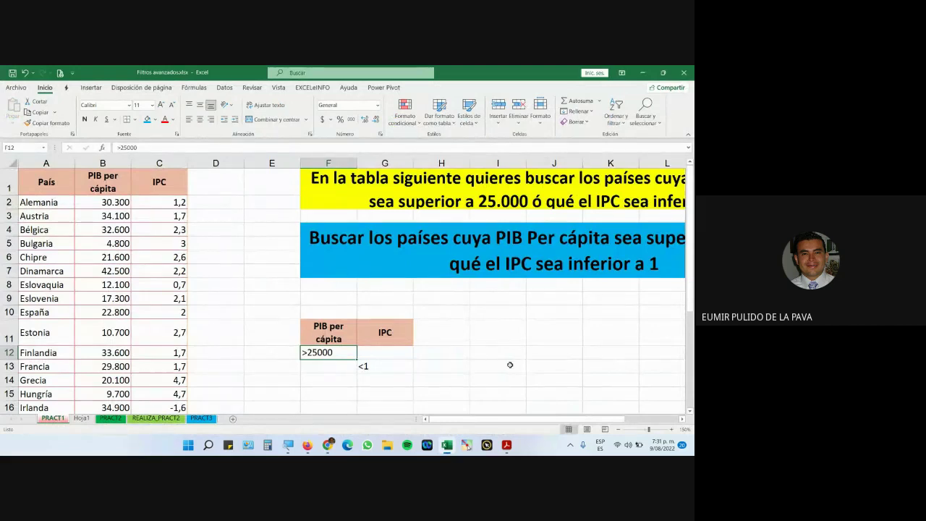
# - Select a cell inside the country table, bring up the data filtering commands, and magnify the screen to 200%
pyautogui.click(164, 334)
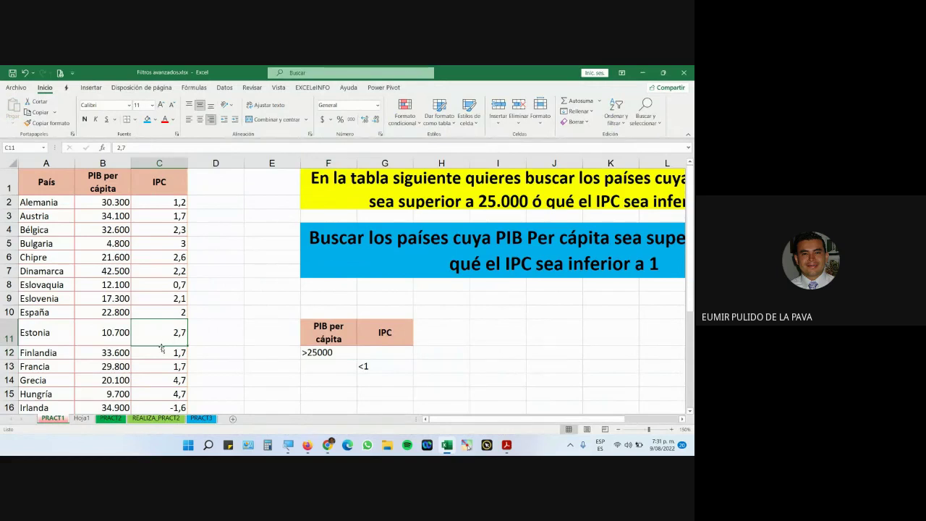
pyautogui.click(92, 339)
pyautogui.click(46, 258)
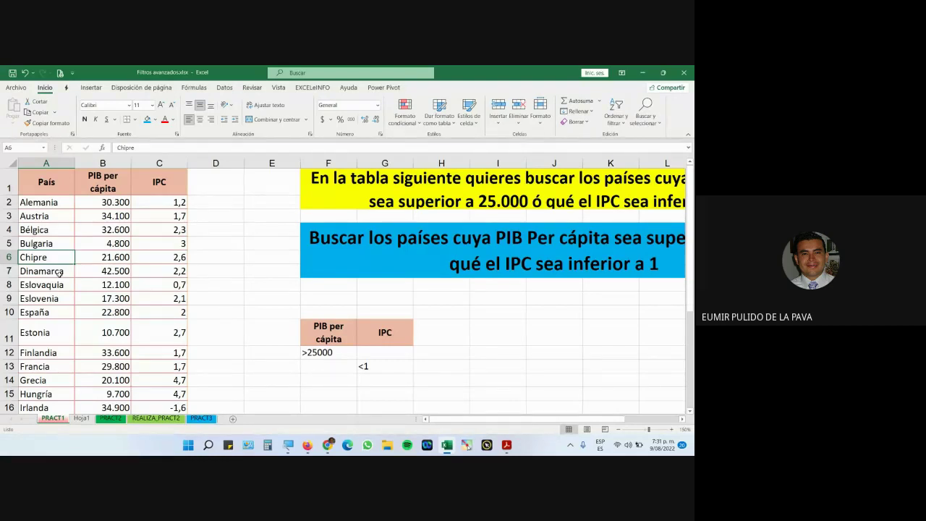
pyautogui.click(98, 311)
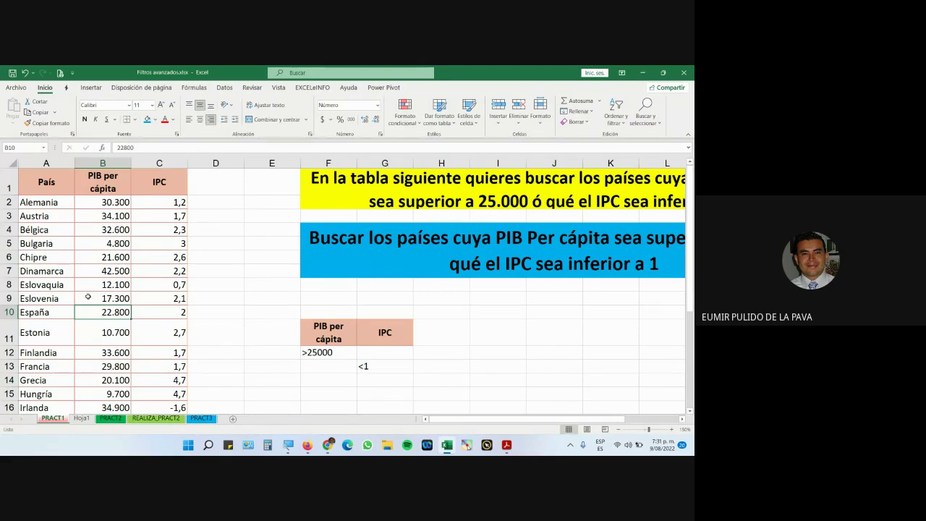
pyautogui.click(224, 87)
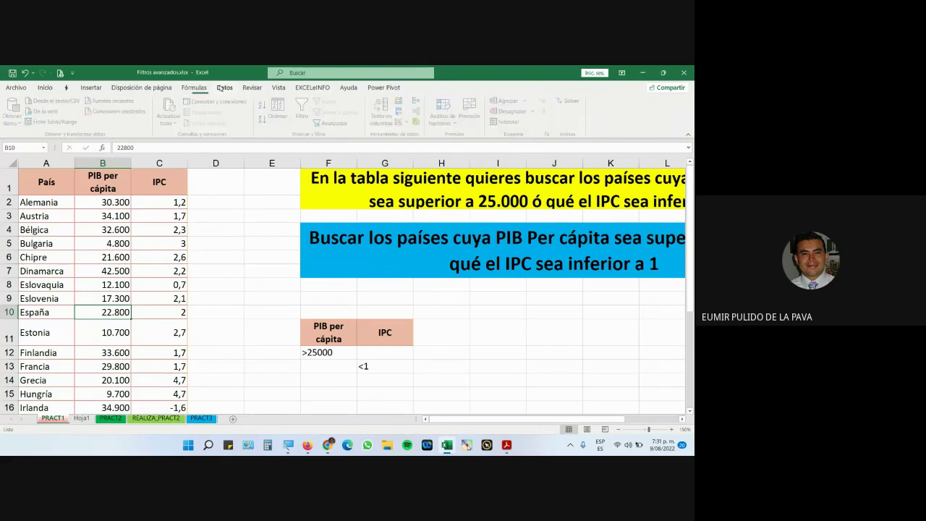
pyautogui.press('super+plus')
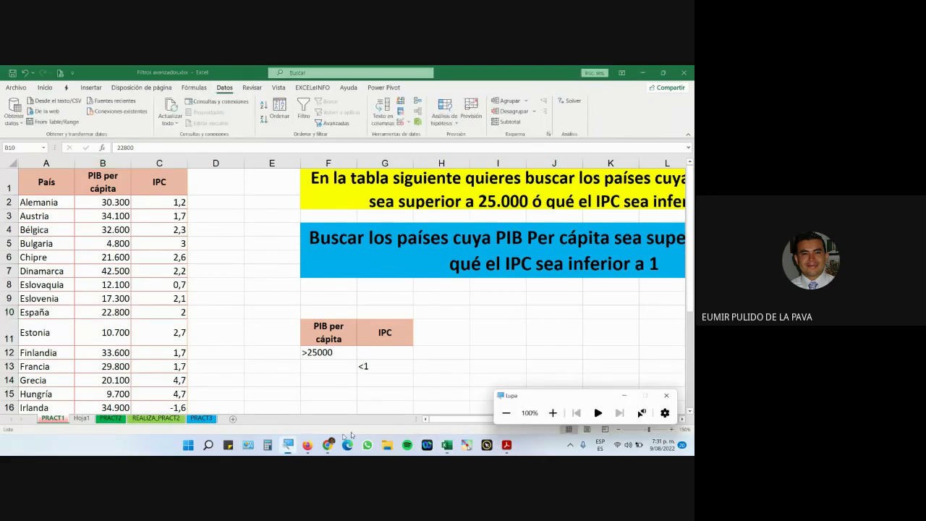
pyautogui.click(554, 412)
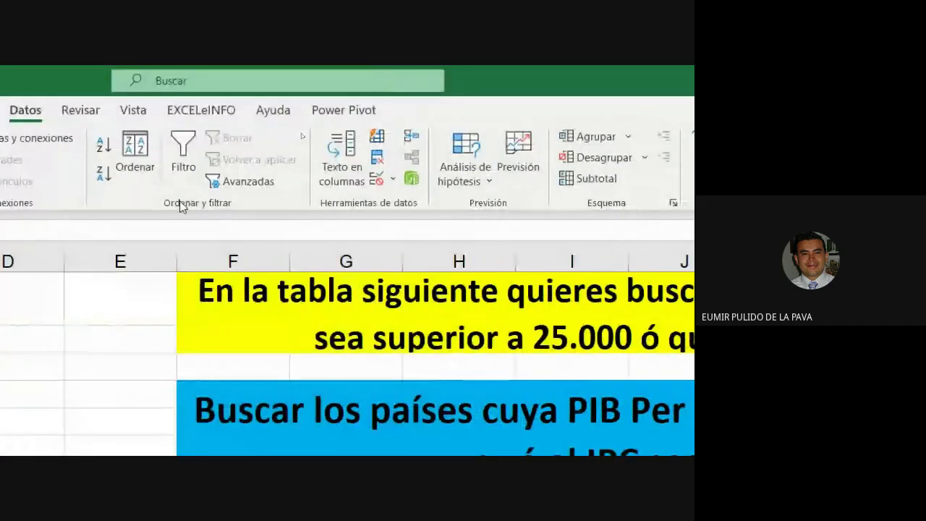
pyautogui.click(245, 183)
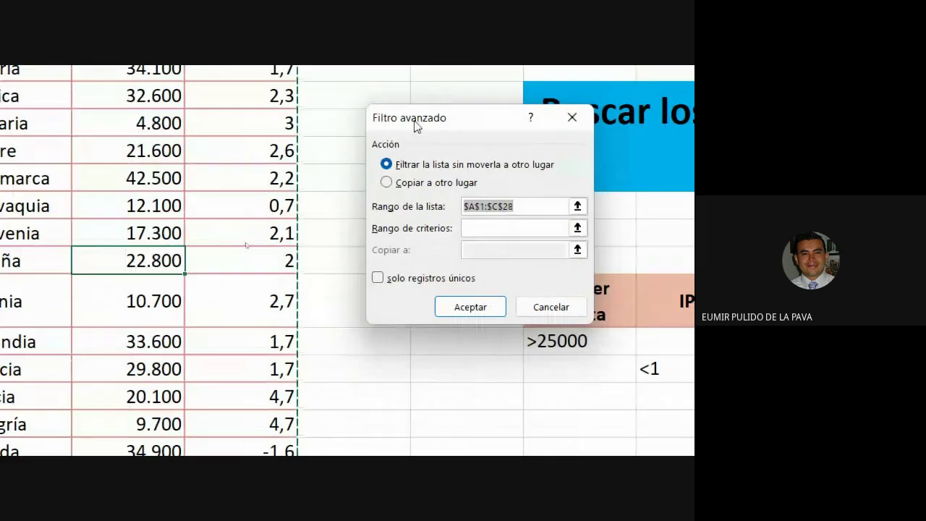
pyautogui.moveTo(417, 126); pyautogui.dragTo(349, 98)
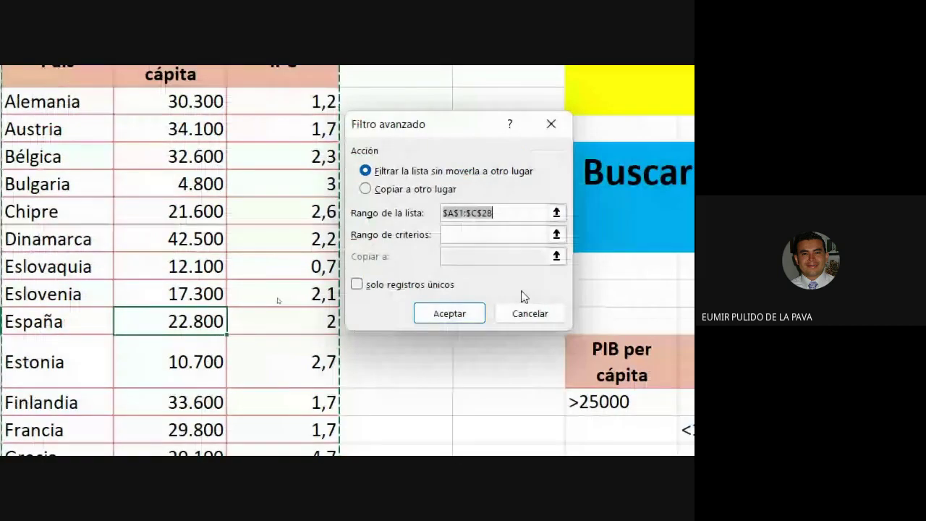
pyautogui.click(565, 161)
pyautogui.click(442, 295)
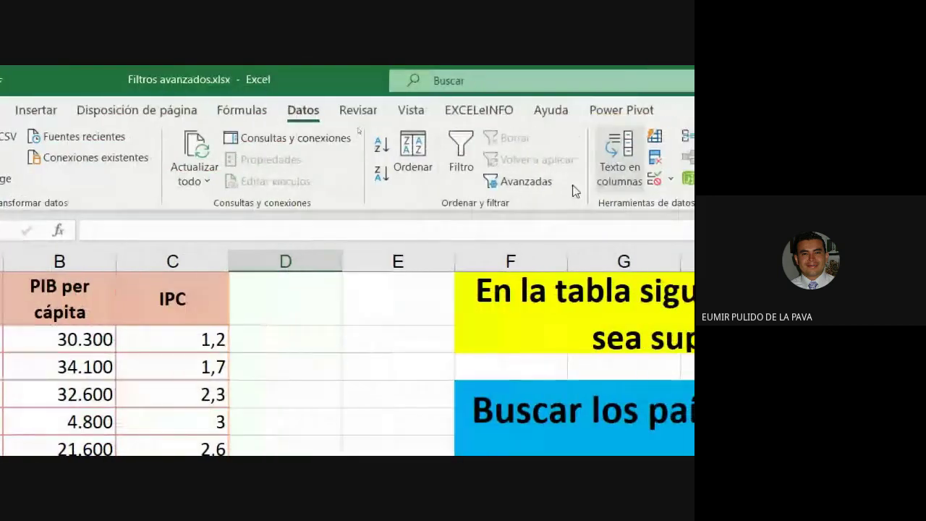
pyautogui.click(519, 181)
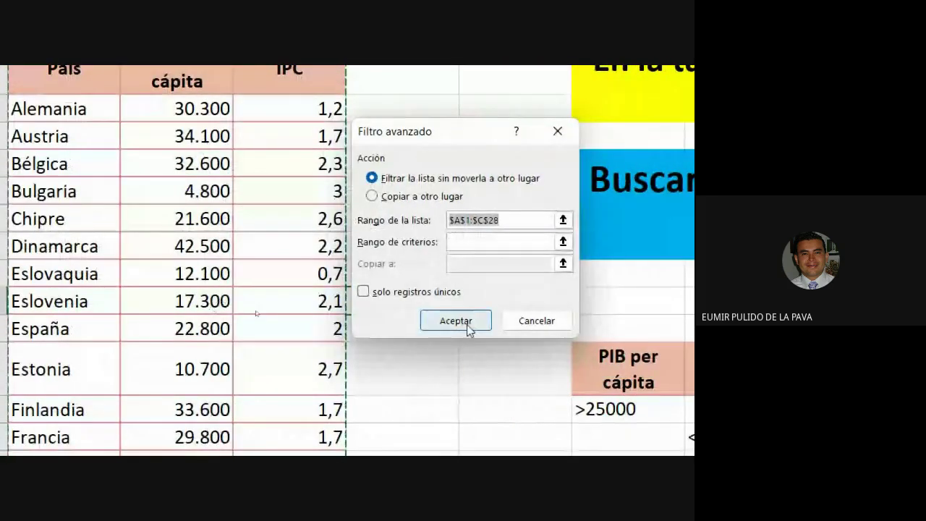
pyautogui.click(526, 323)
# - Try an advanced filter from an empty cell outside the table, clearing the list range and reselecting A1:C28 by hand
pyautogui.click(486, 331)
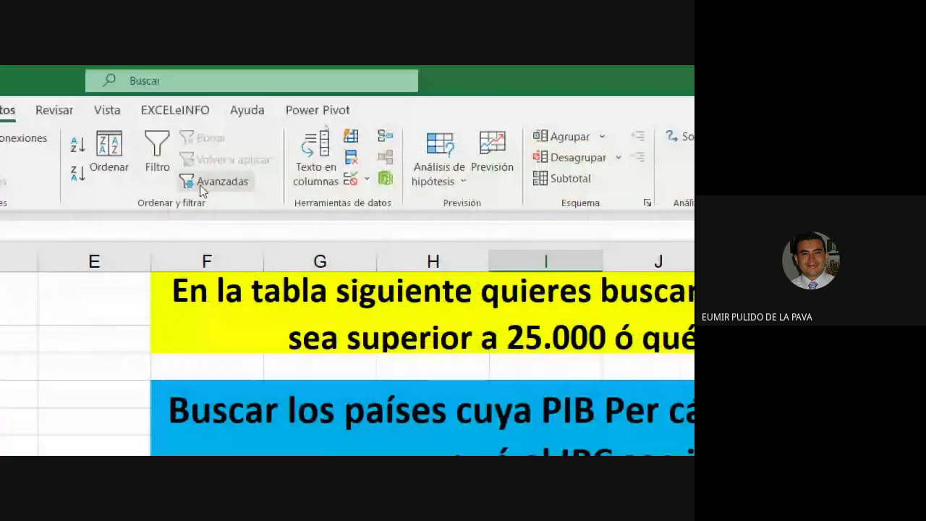
pyautogui.click(205, 52)
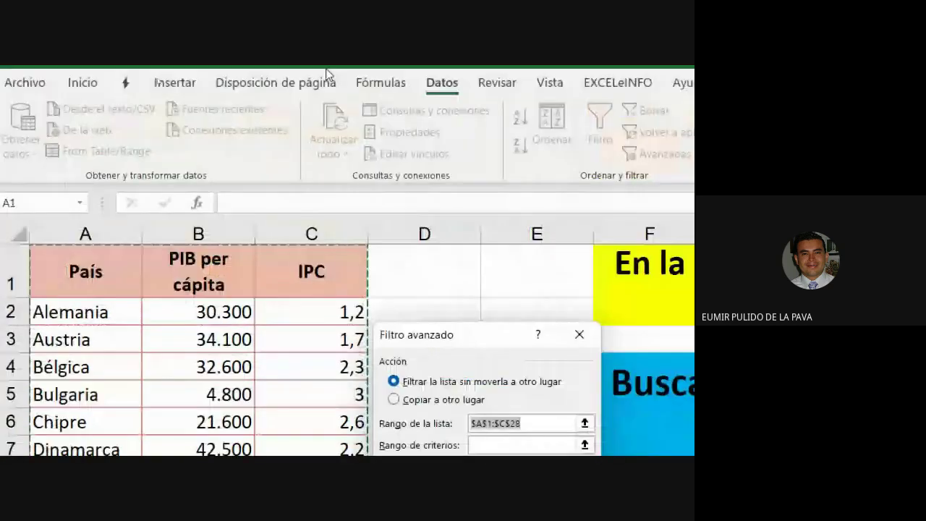
pyautogui.press('Delete')
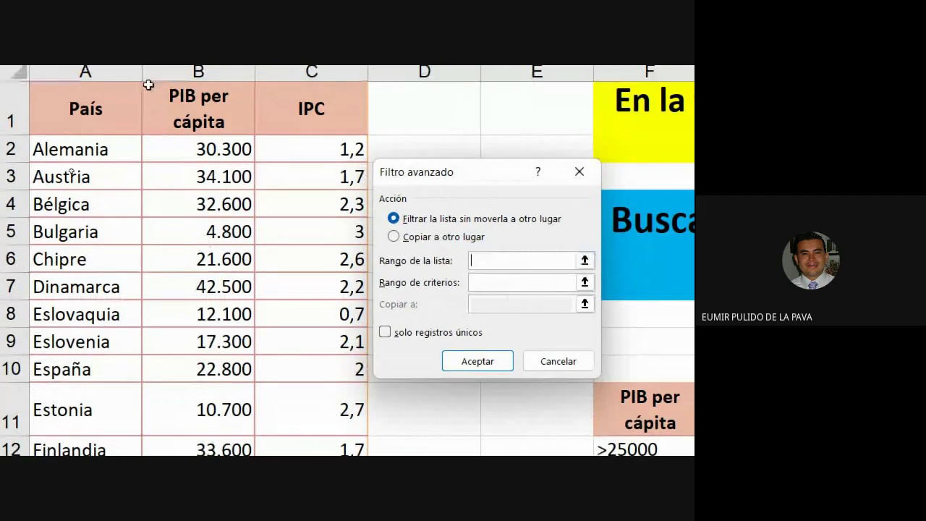
pyautogui.moveTo(108, 105); pyautogui.dragTo(327, 316)
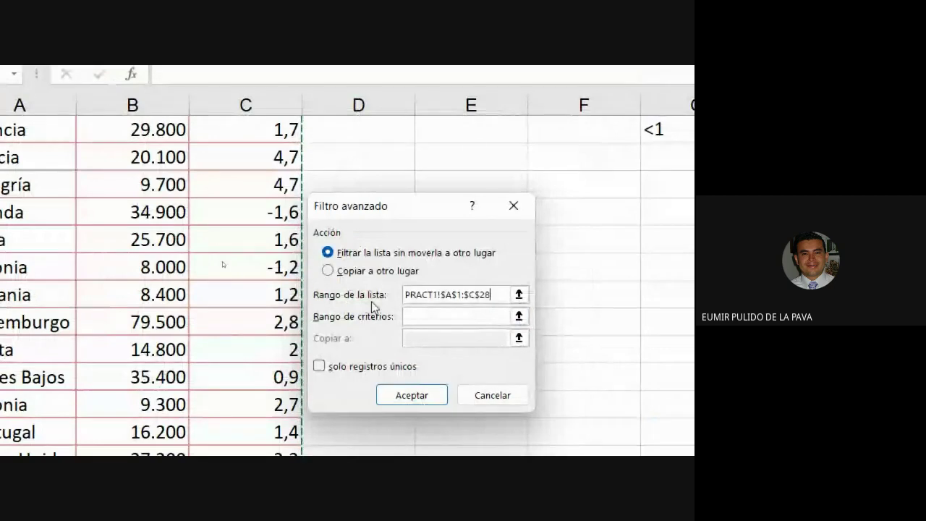
pyautogui.click(494, 395)
# - Start an advanced filter from a cell in the IPC column, filtering in place with list range A1:C28 and criteria range F11:G13
pyautogui.scroll(5, 630, 205)
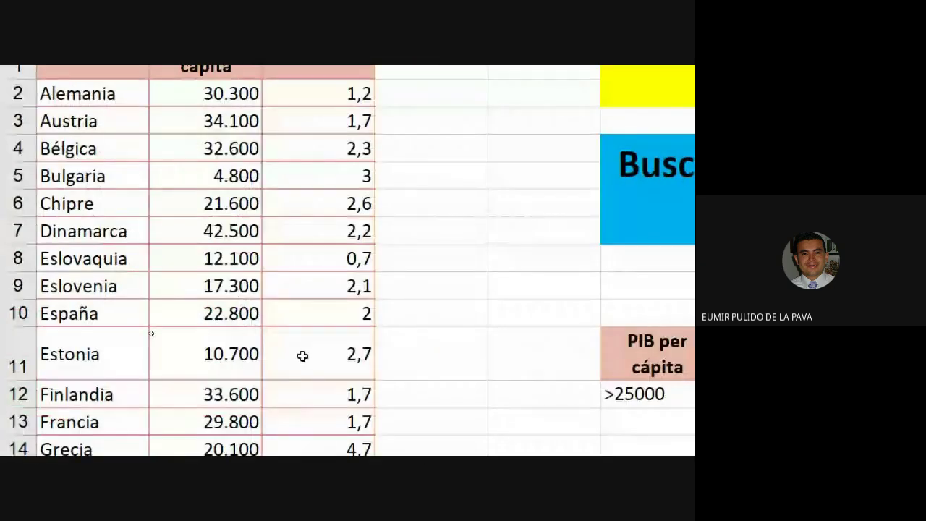
pyautogui.click(303, 355)
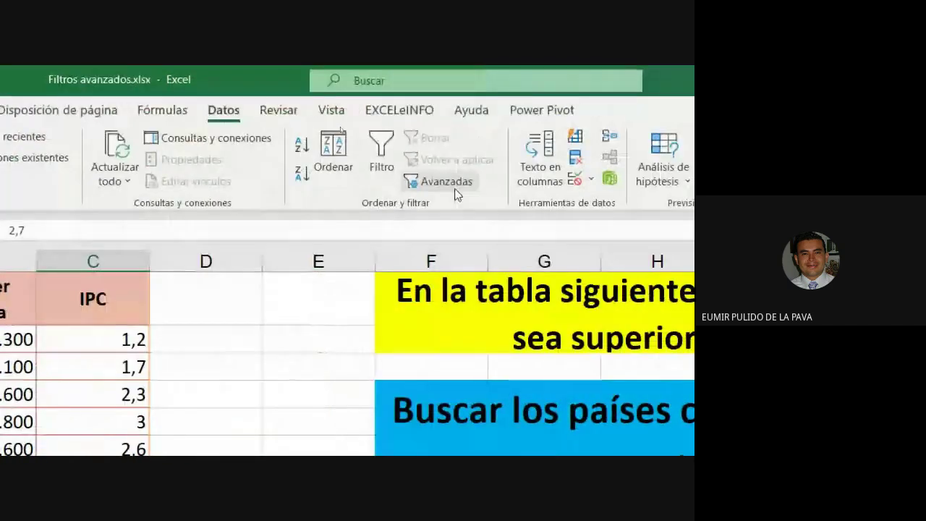
pyautogui.click(447, 181)
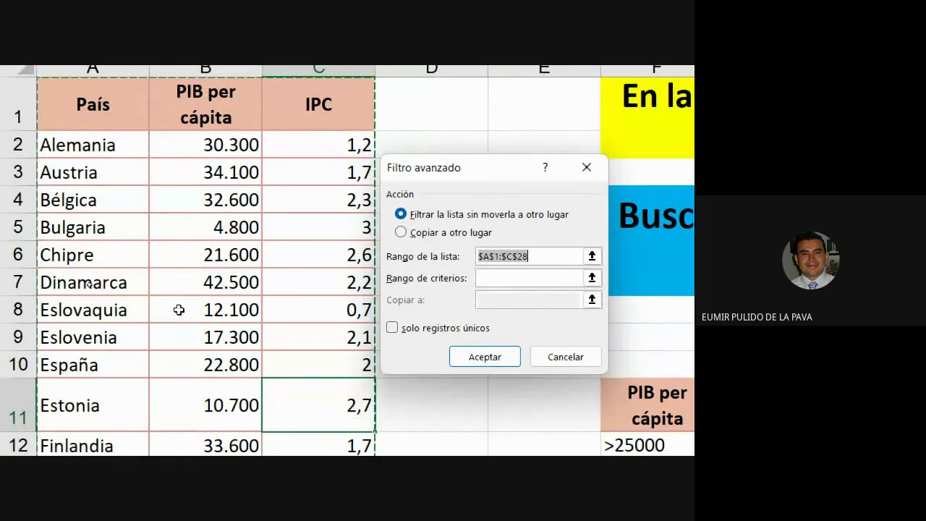
pyautogui.click(404, 235)
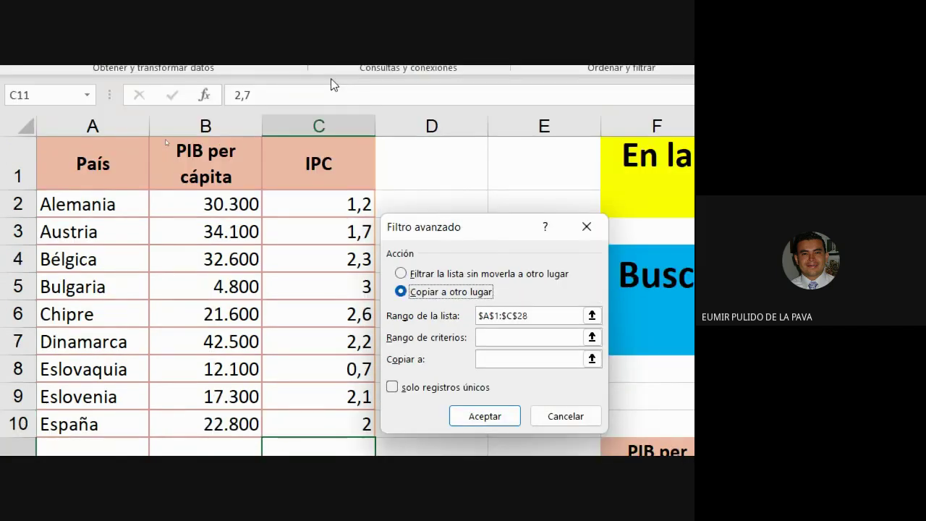
pyautogui.click(403, 273)
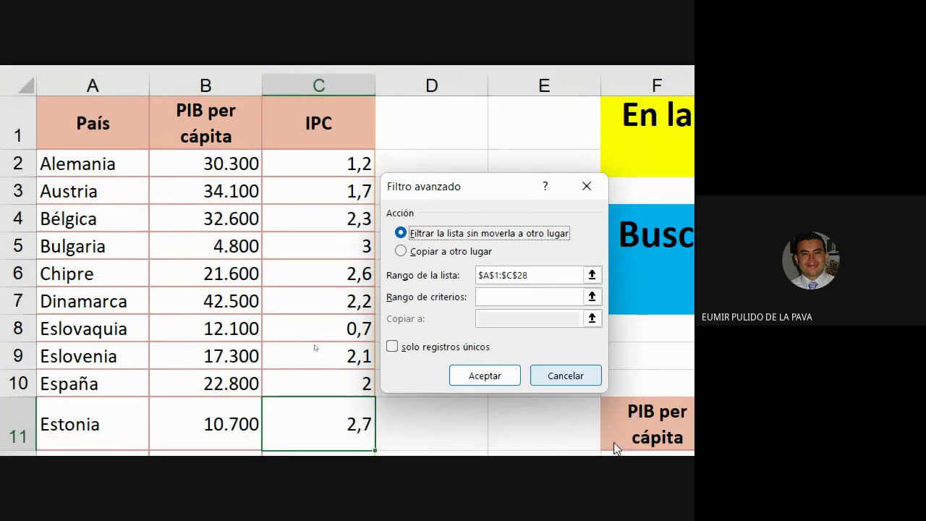
pyautogui.click(532, 267)
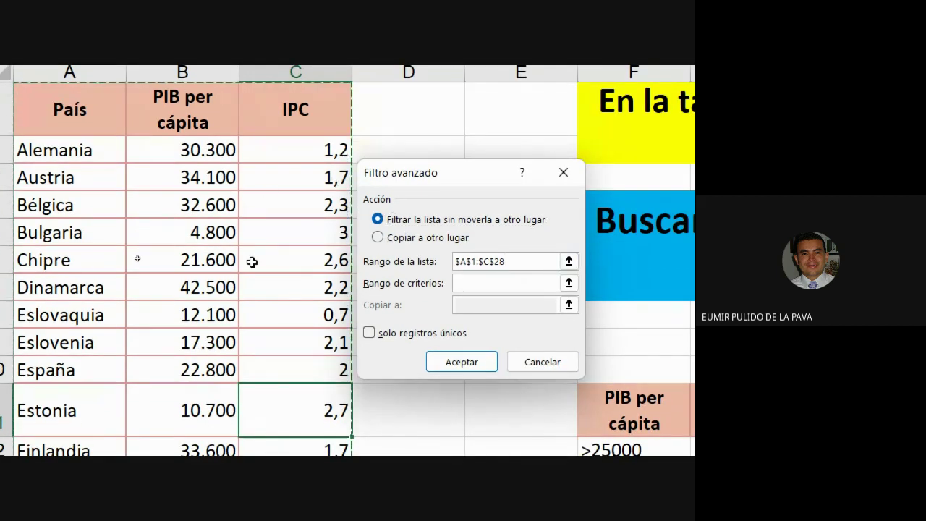
pyautogui.click(486, 284)
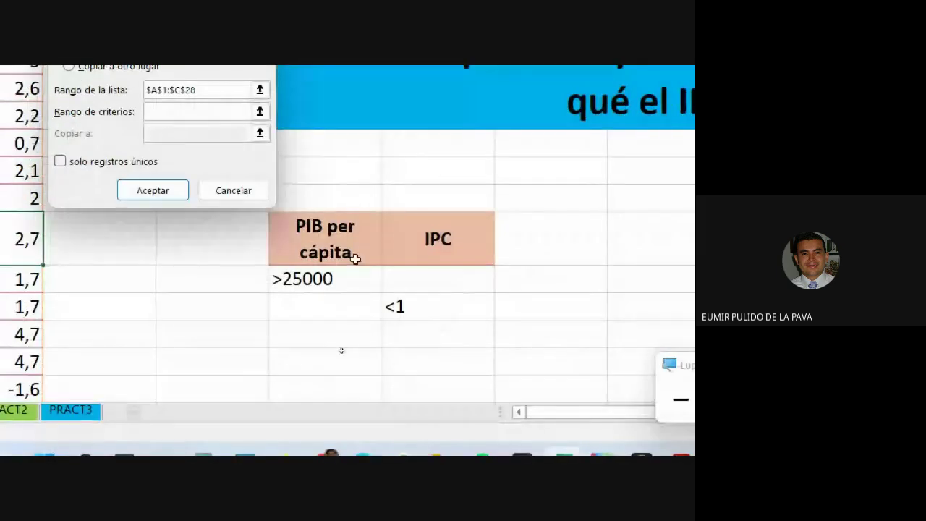
pyautogui.moveTo(315, 244); pyautogui.dragTo(411, 308)
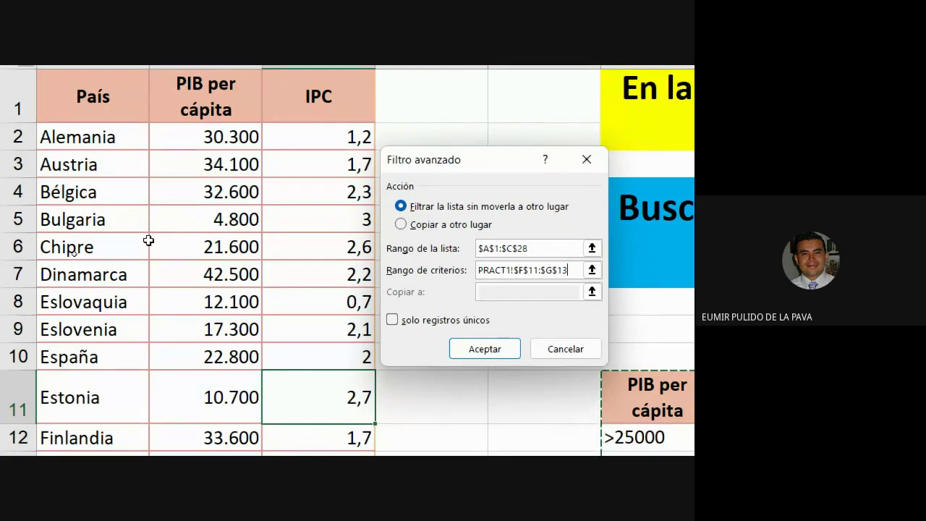
# - Limit the advanced filter to unique records and apply it to the country table
pyautogui.click(392, 320)
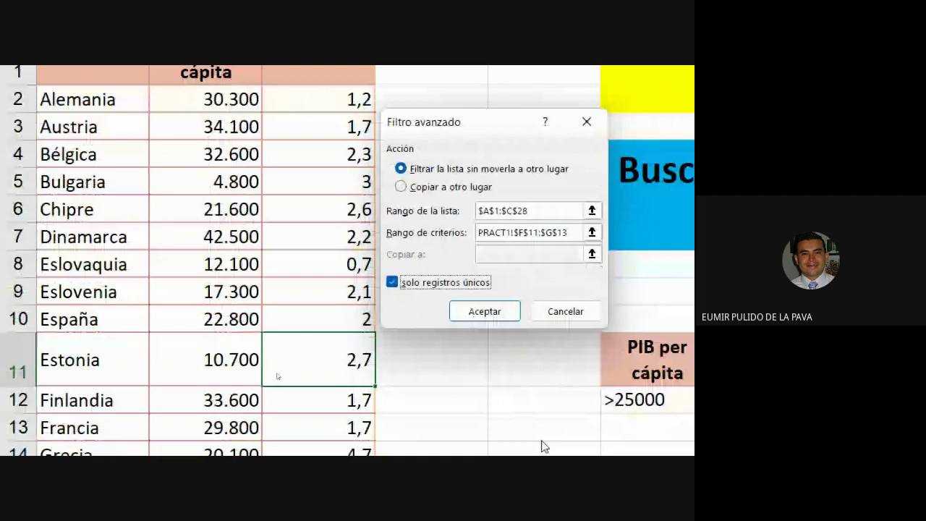
pyautogui.click(397, 283)
pyautogui.click(428, 286)
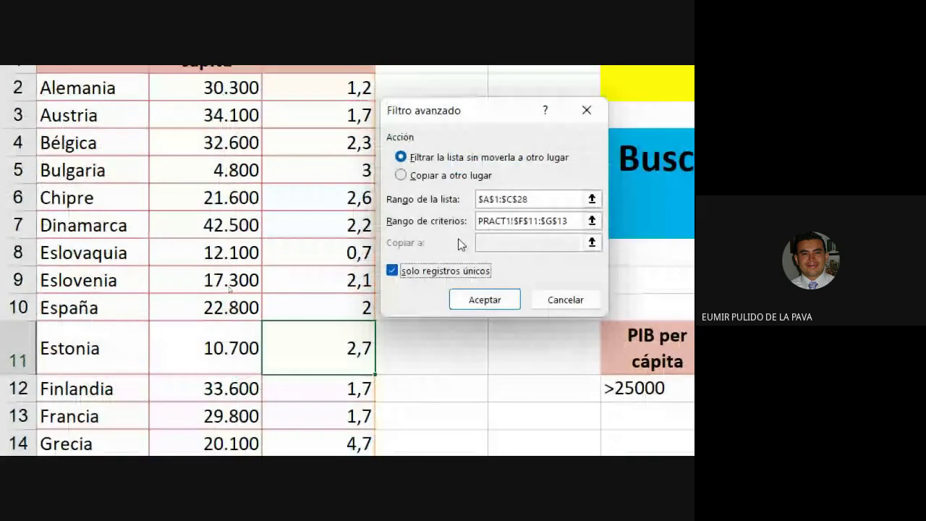
pyautogui.click(468, 299)
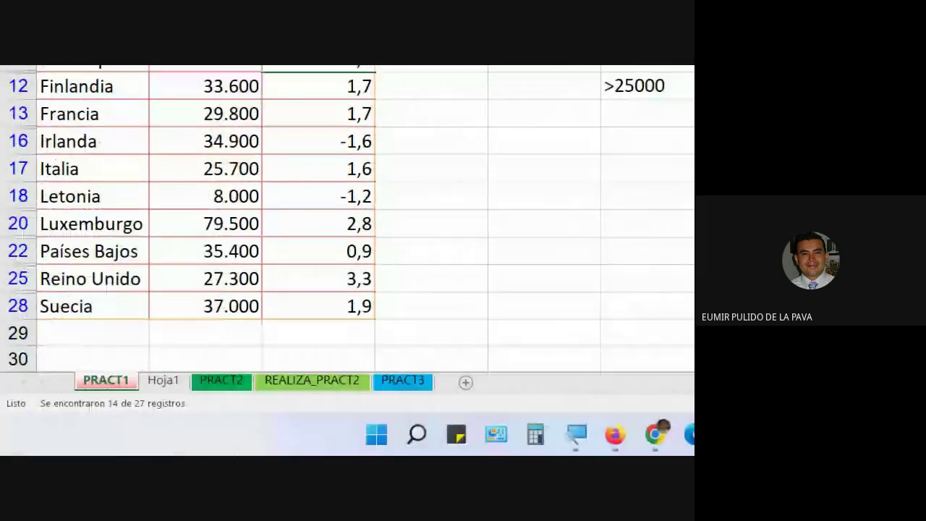
# - Compare the two country lists on Hoja1, picking out Eslovaquia and Letonia, and return to PRACT1
pyautogui.click(162, 381)
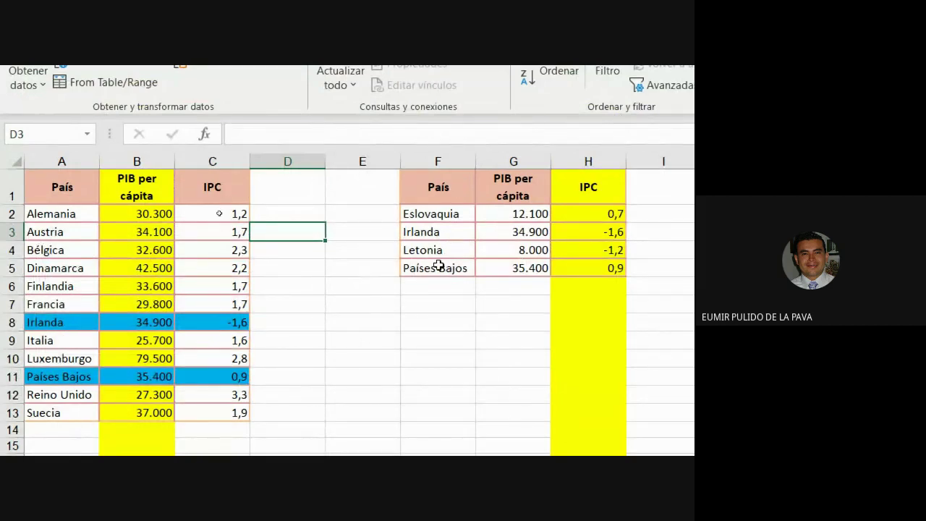
pyautogui.moveTo(68, 212); pyautogui.dragTo(53, 414)
pyautogui.click(432, 217)
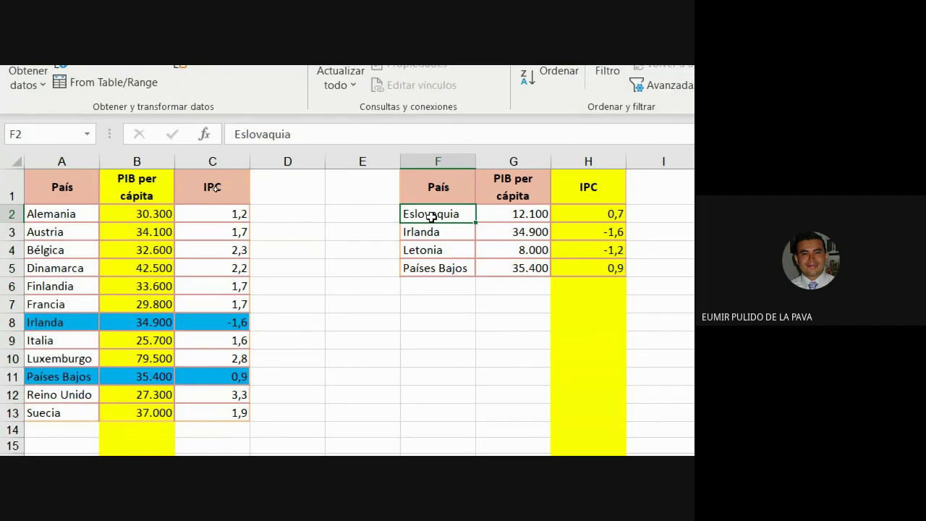
pyautogui.keyDown('ctrl'); pyautogui.click(434, 253); pyautogui.keyUp('ctrl')
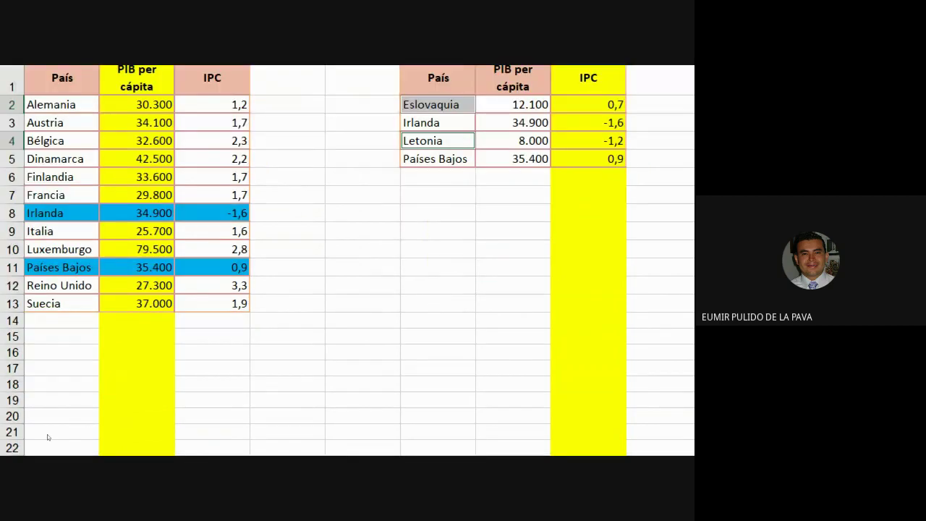
pyautogui.click(88, 385)
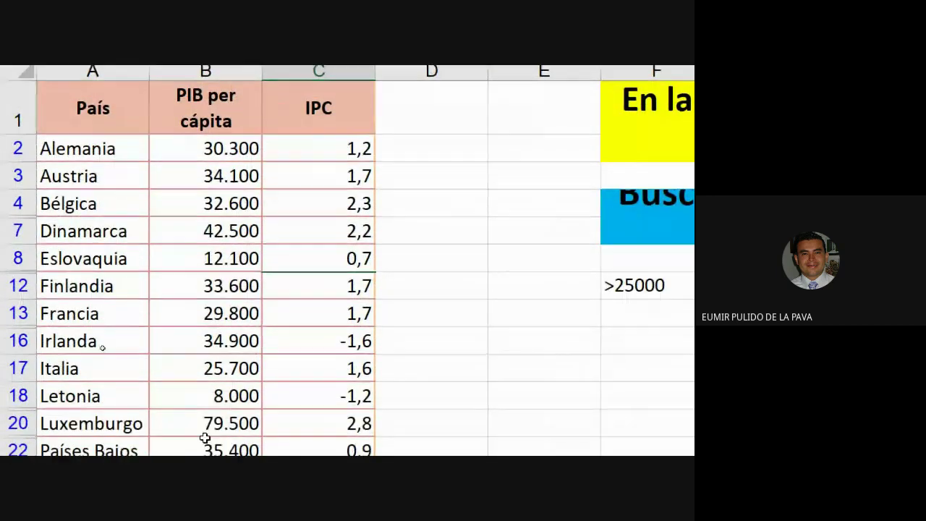
# - Check the PIB per cápita and IPC values of Letonia, Alemania and Austria in the filtered list against the two conditions
pyautogui.click(201, 454)
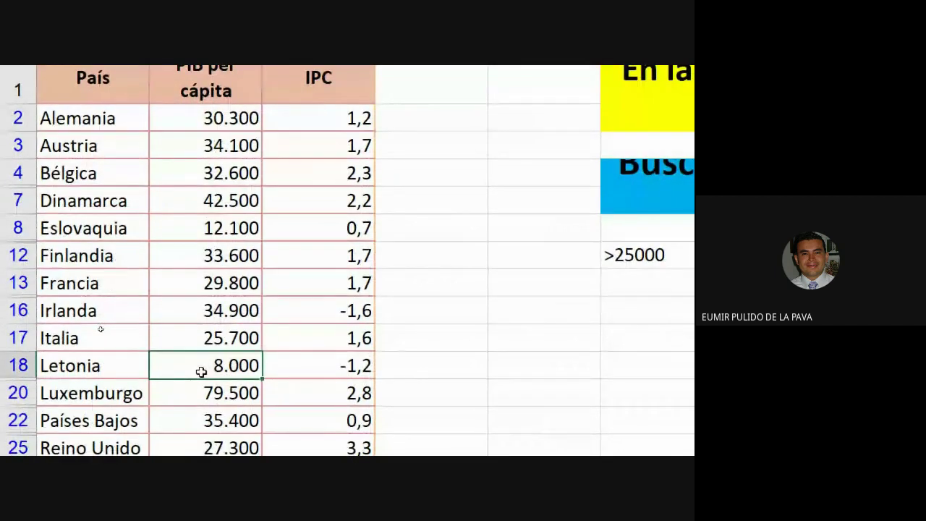
pyautogui.click(337, 366)
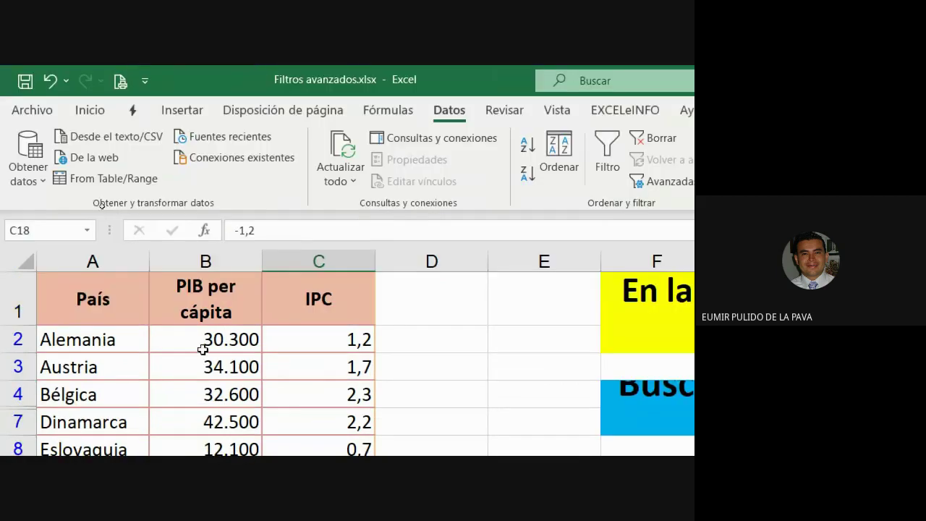
pyautogui.click(204, 344)
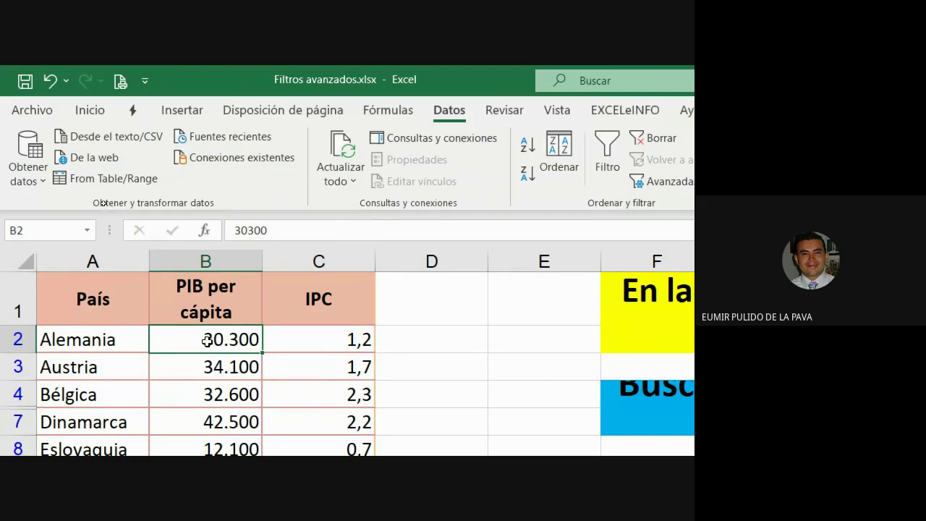
pyautogui.click(319, 340)
pyautogui.click(360, 367)
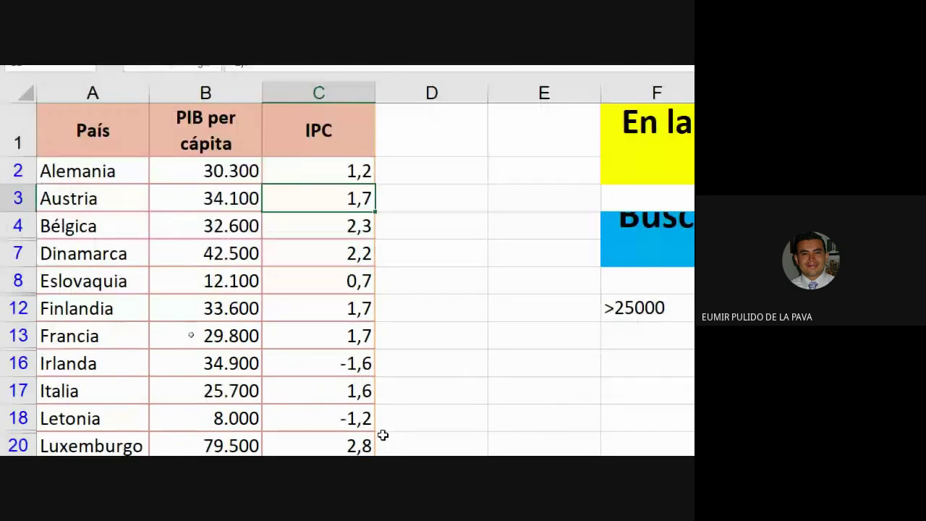
pyautogui.click(222, 197)
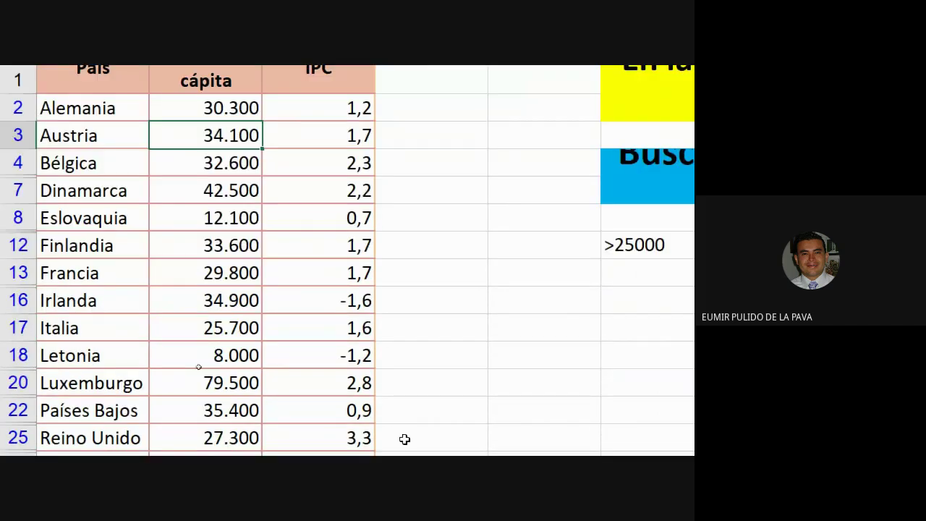
# - Switch to Google Meet and check the chat for replies about the filter
pyautogui.moveTo(432, 438)
pyautogui.click(346, 347)
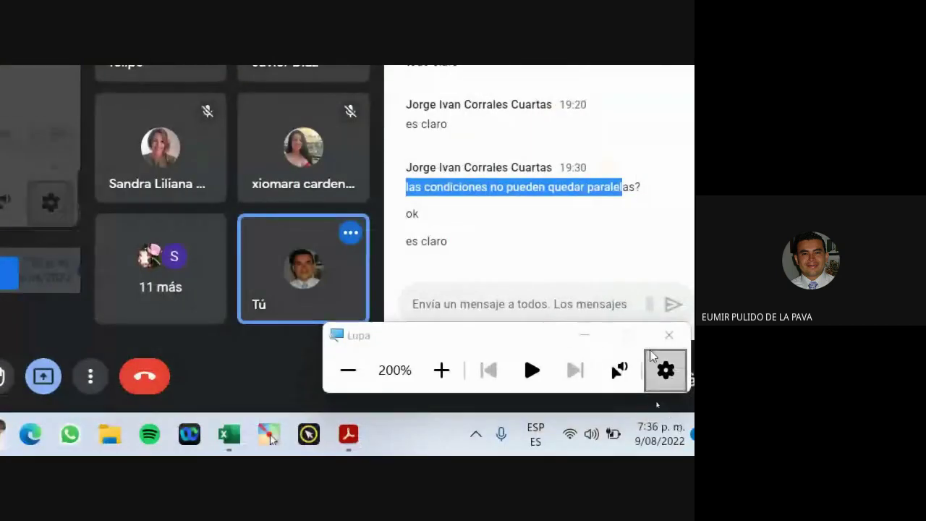
# - Return from Google Meet to Excel and review the filtered country rows and their País, PIB per cápita and IPC headers on PRACT1
pyautogui.click(348, 369)
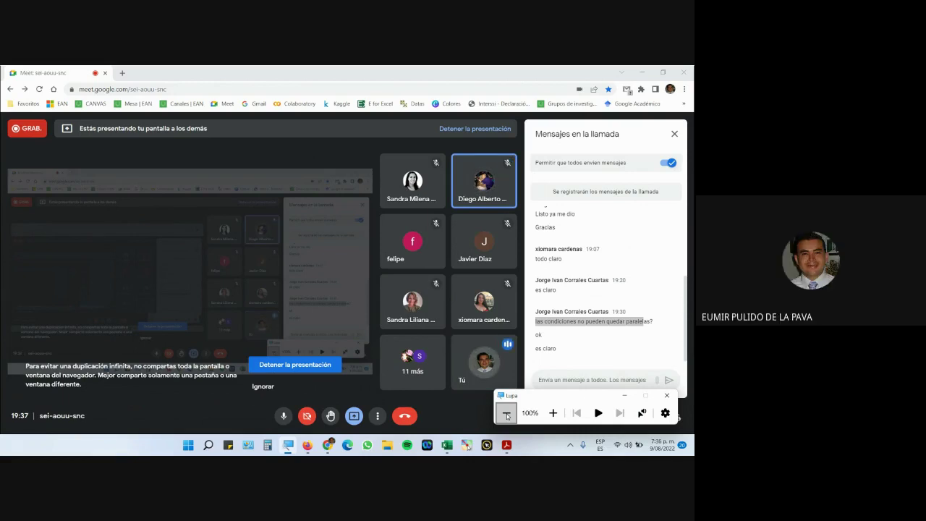
pyautogui.click(446, 445)
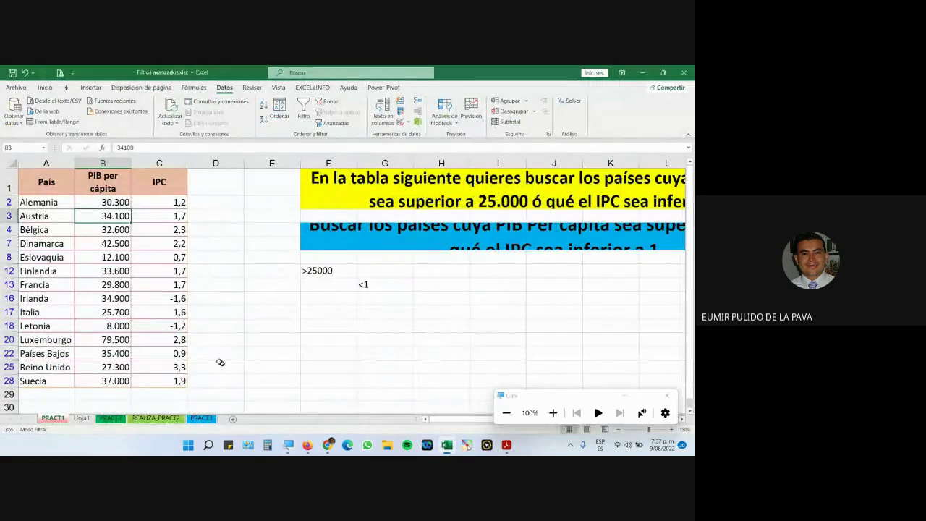
pyautogui.moveTo(51, 202); pyautogui.dragTo(152, 382)
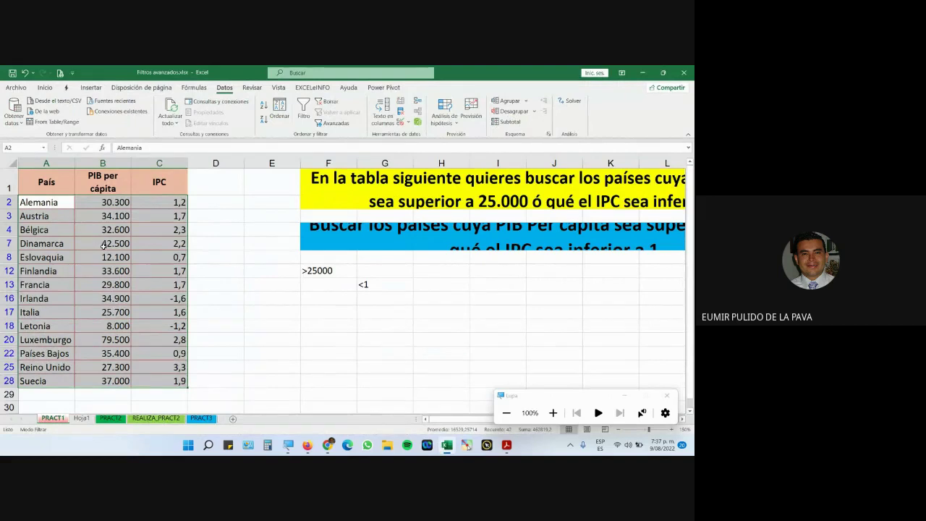
pyautogui.moveTo(147, 186); pyautogui.dragTo(68, 188)
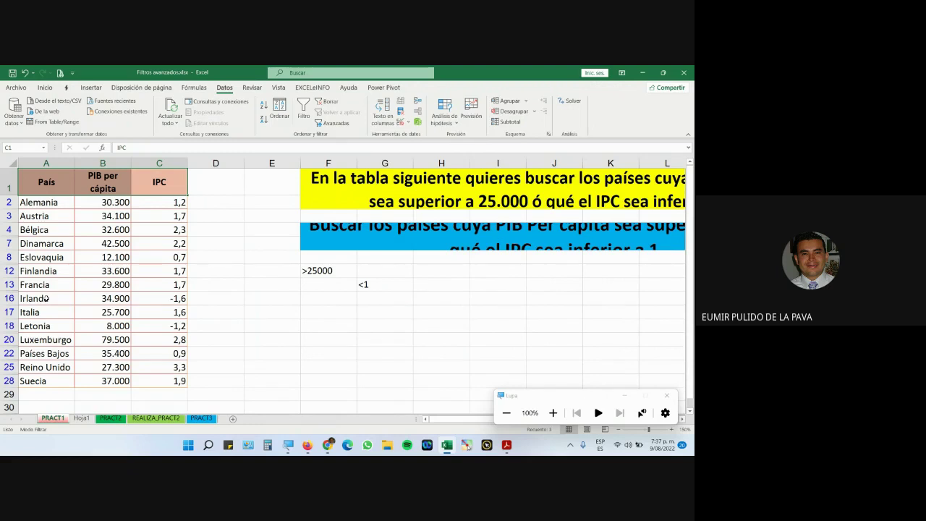
pyautogui.click(138, 183)
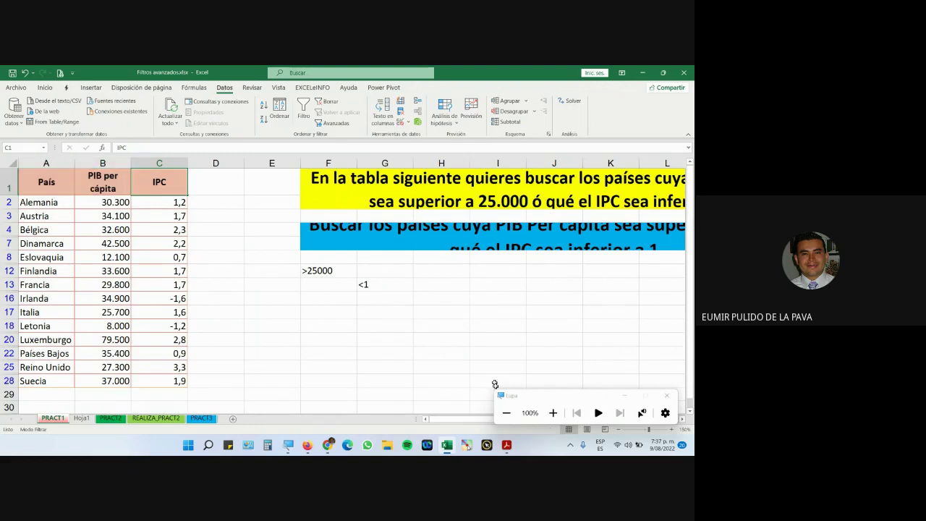
# - Show all countries again and start an advanced filter on $A$1:$C$28 with criteria $F$11:$G$13, choosing to copy to another location
pyautogui.click(552, 413)
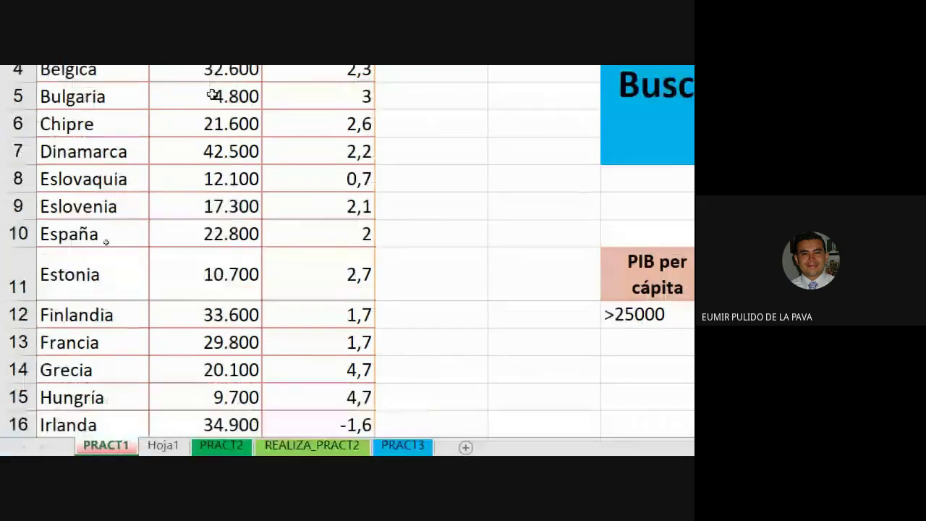
pyautogui.click(209, 191)
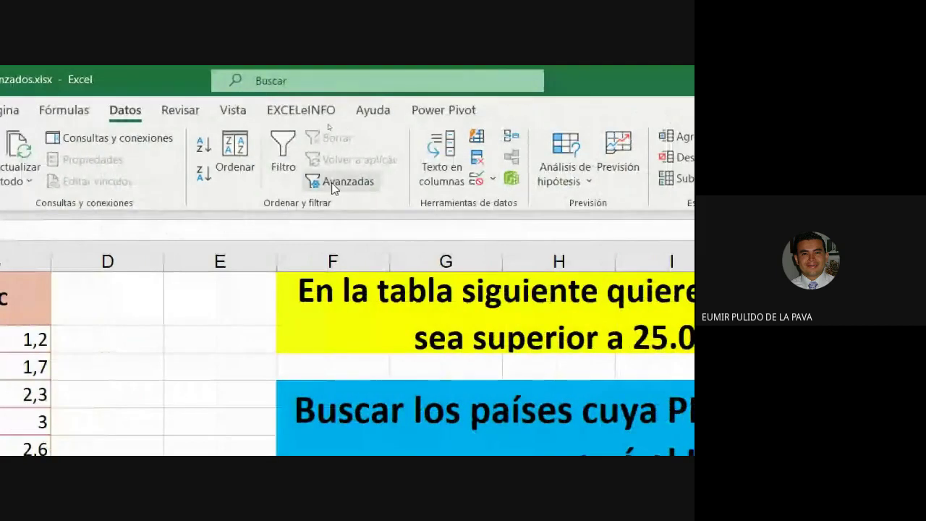
pyautogui.click(339, 182)
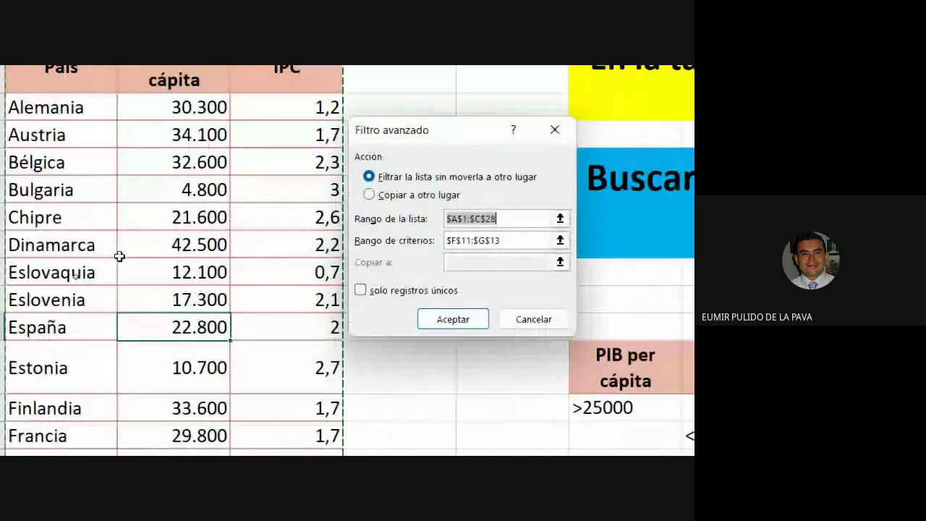
pyautogui.click(372, 197)
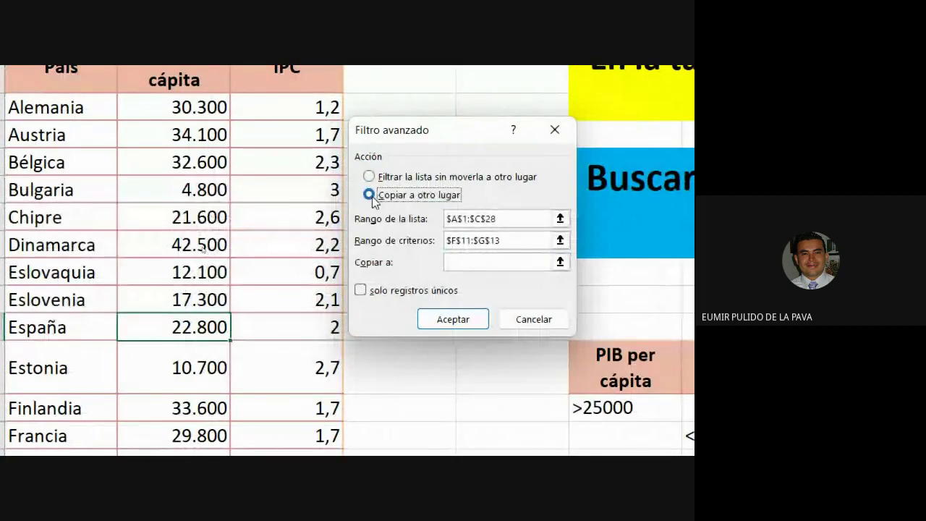
pyautogui.click(513, 240)
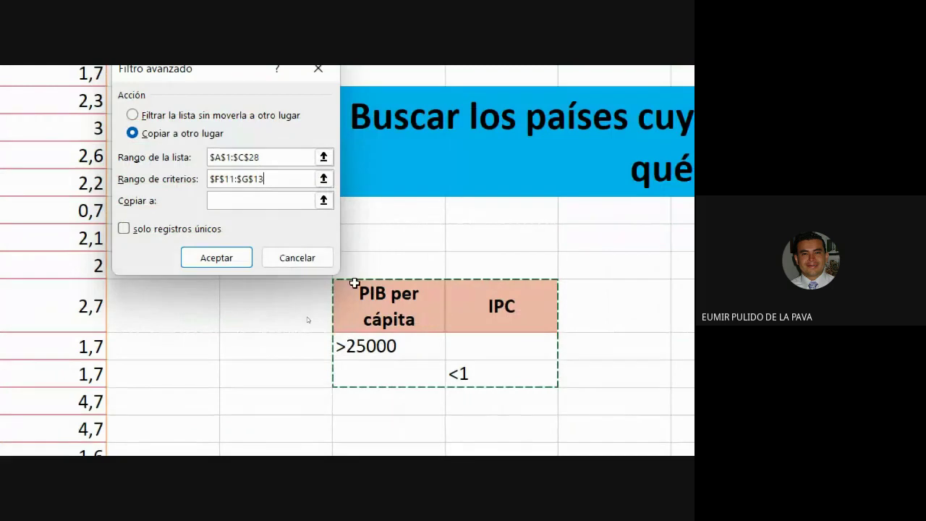
# - Set cell F15 of PRACT1 as the destination for the copied results and apply the advanced filter
pyautogui.click(260, 200)
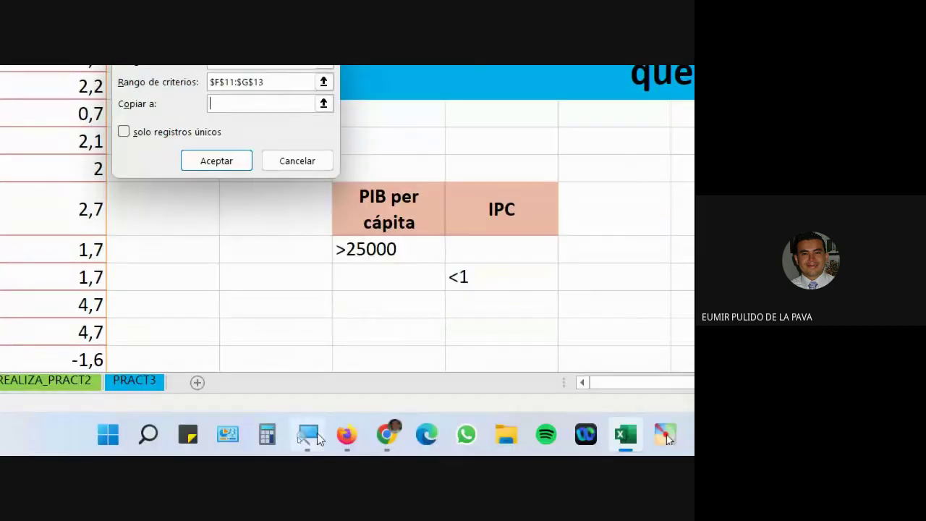
pyautogui.click(374, 410)
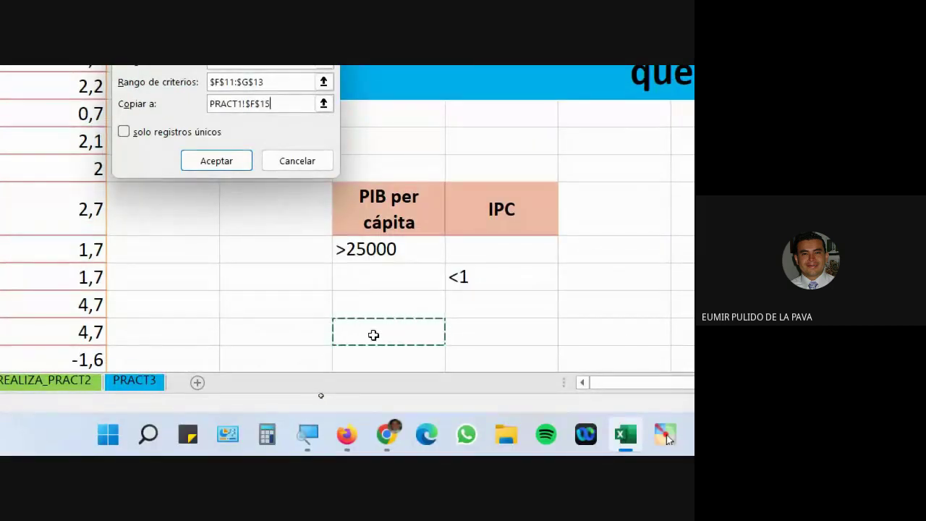
pyautogui.scroll(-2, 424, 314)
pyautogui.scroll(-3, 416, 203)
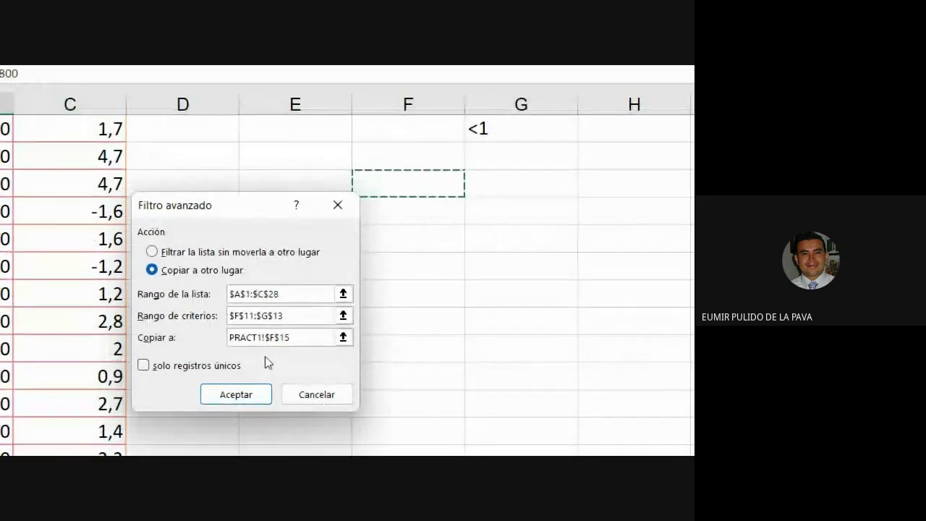
pyautogui.click(194, 368)
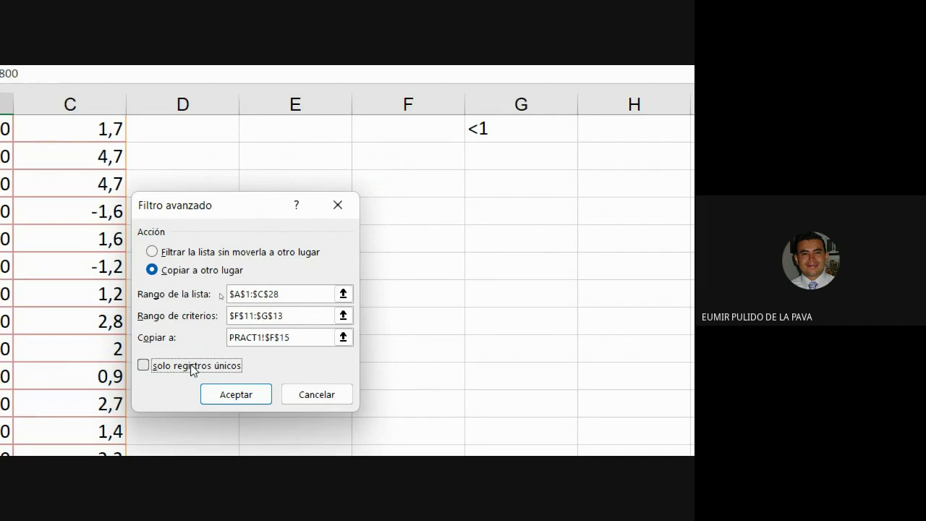
pyautogui.click(239, 395)
# - Compare the original country table with the copied results starting at F15, and count the countries in the copy
pyautogui.scroll(1, 242, 393)
pyautogui.hscroll(-2, 242, 393)
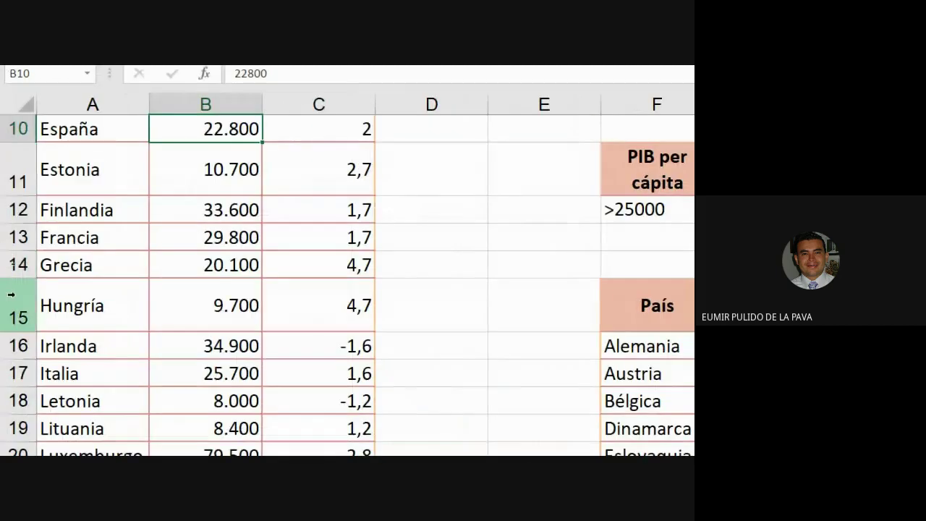
pyautogui.scroll(3, 144, 306)
pyautogui.moveTo(60, 152); pyautogui.dragTo(361, 310)
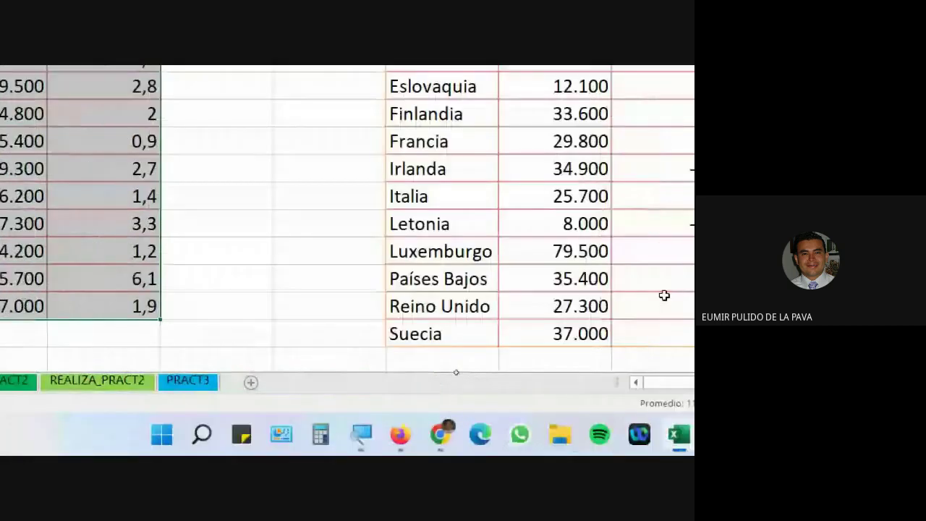
pyautogui.scroll(3, 417, 138)
pyautogui.moveTo(267, 128); pyautogui.dragTo(502, 291)
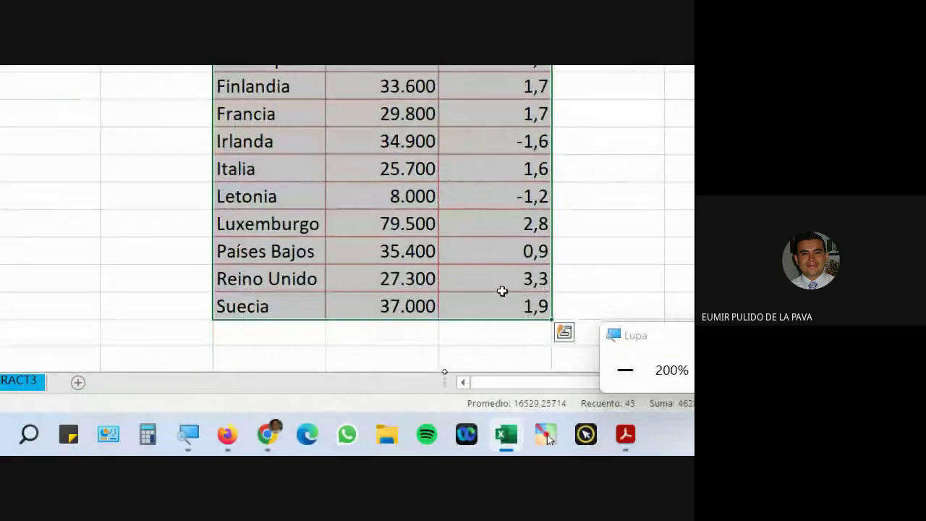
pyautogui.moveTo(277, 101); pyautogui.dragTo(264, 294)
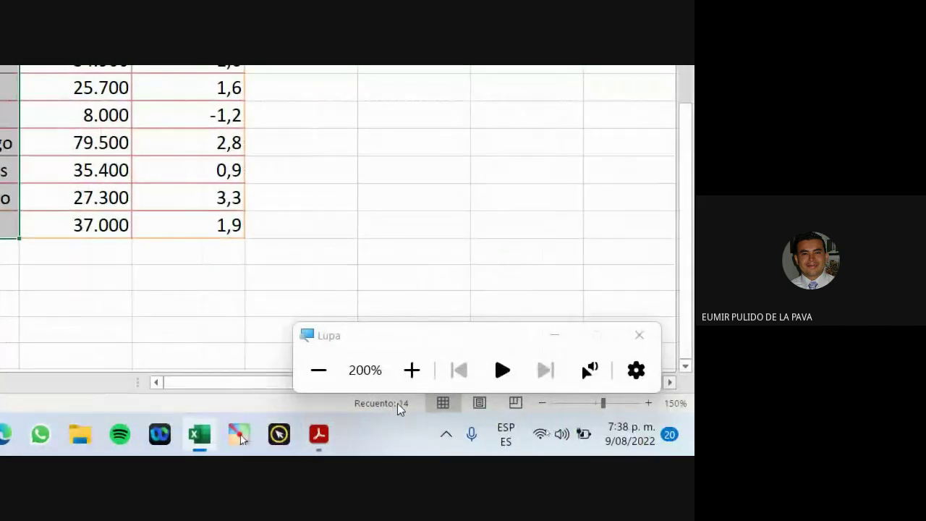
pyautogui.click(554, 335)
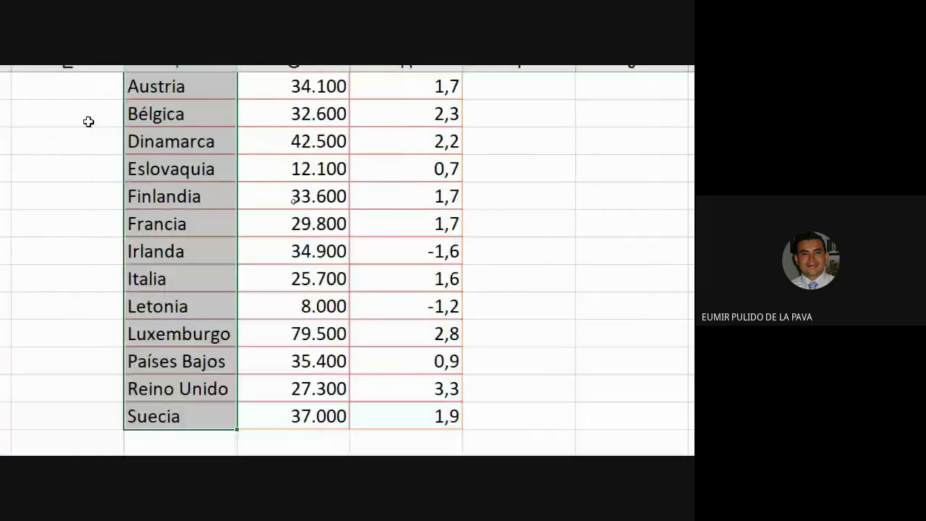
pyautogui.scroll(3, 229, 214)
pyautogui.scroll(-2, 233, 224)
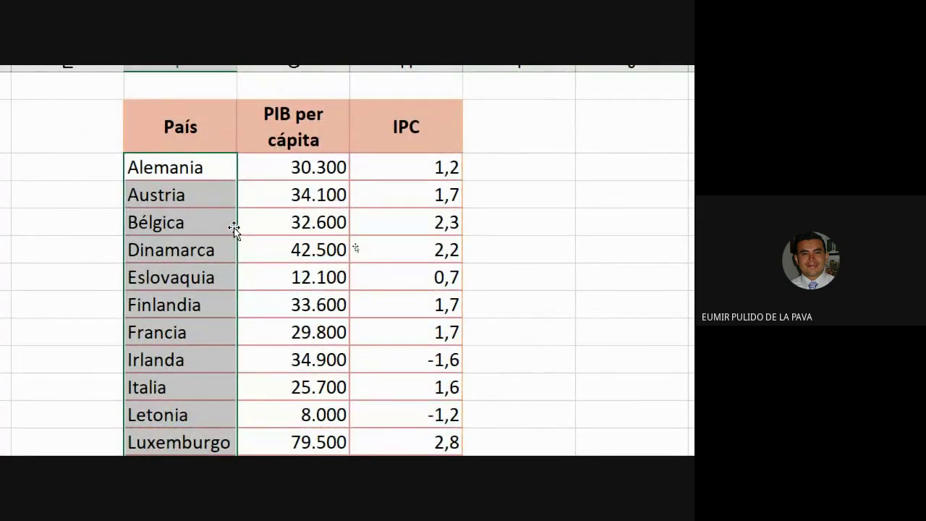
# - Look through the Hoja1, PRACT2 and REALIZA_PRACT2 sheets and bring up the top of the product table on PRACT3
pyautogui.click(170, 384)
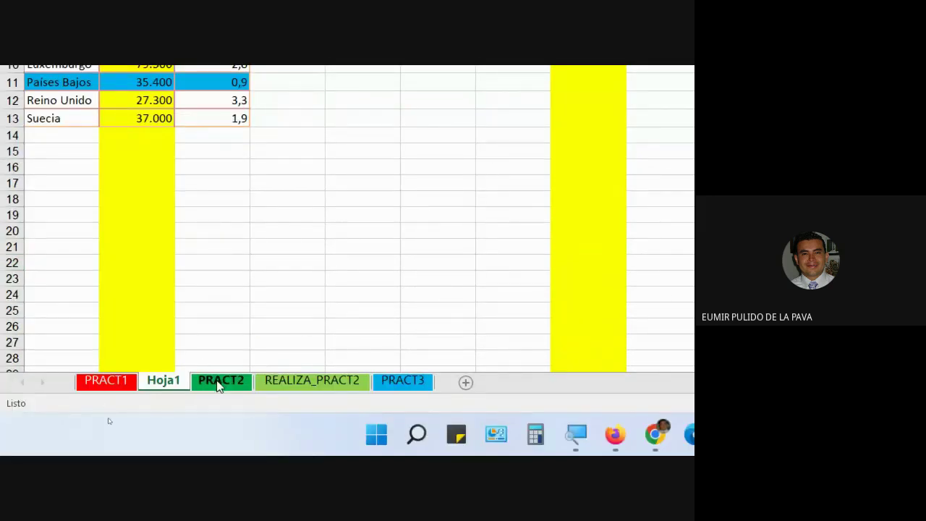
pyautogui.click(218, 384)
pyautogui.click(311, 381)
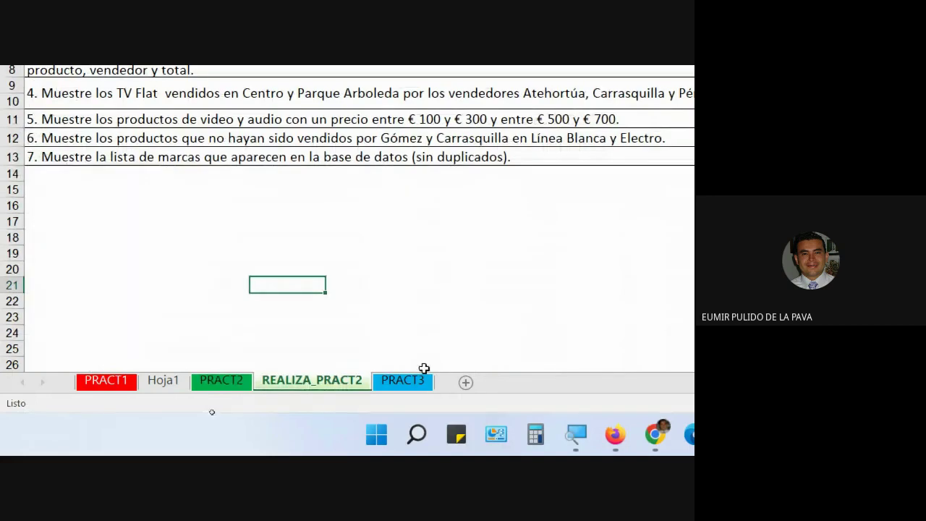
pyautogui.click(396, 385)
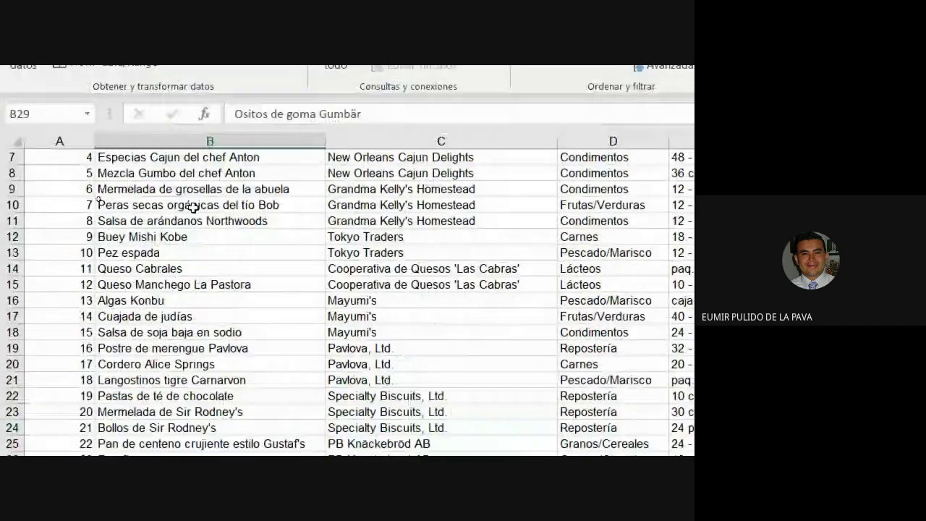
pyautogui.scroll(2, 193, 208)
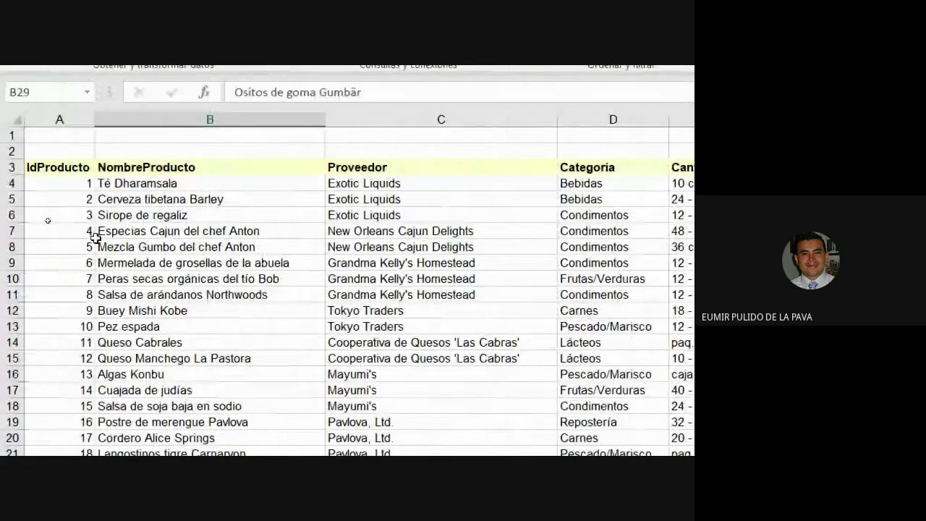
# - Glance at the Google Meet chat, return to Excel and write "Muestre los productos de la categoría BEBIDAS" in cell B1 of PRACT3
pyautogui.click(125, 136)
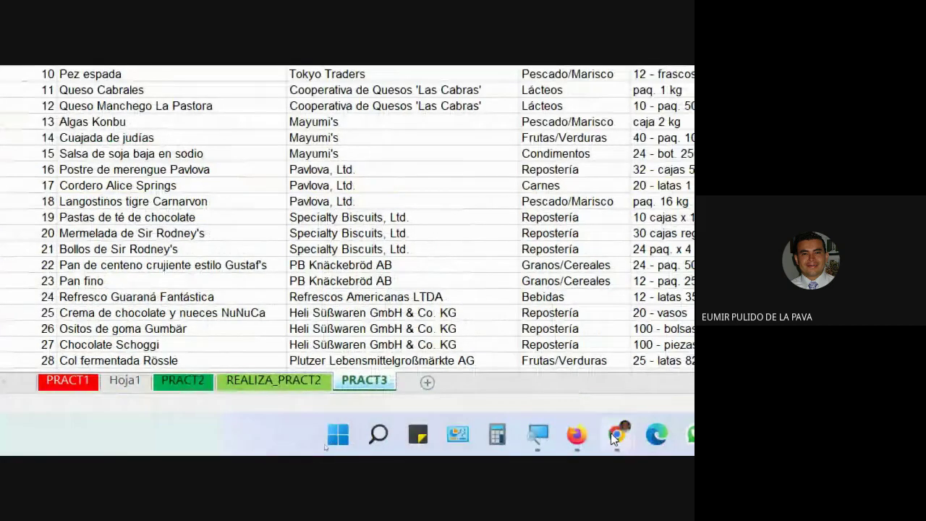
pyautogui.click(652, 434)
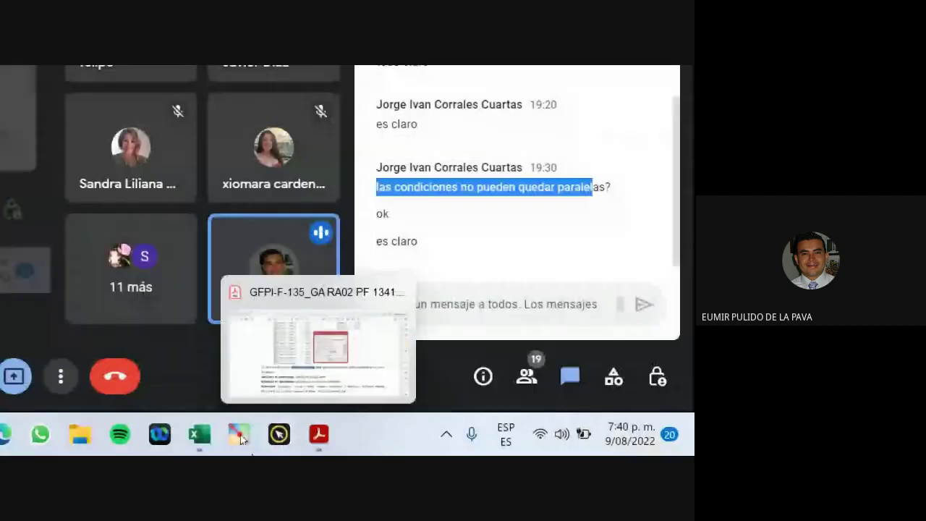
pyautogui.click(195, 431)
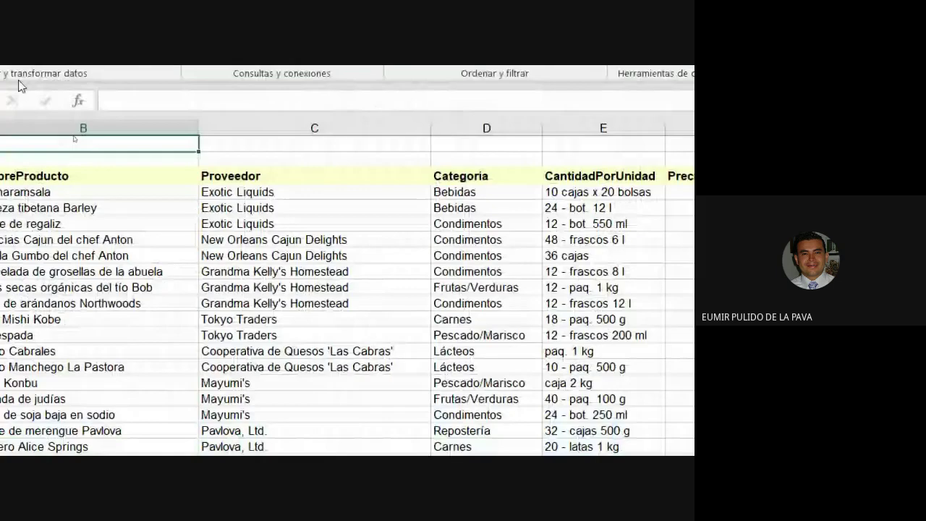
pyautogui.write('Muestre')
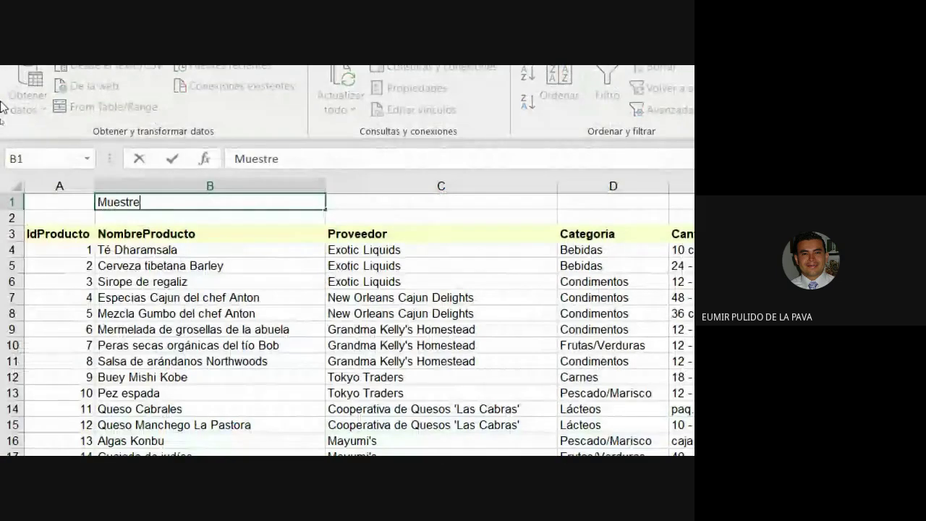
pyautogui.write(' los productos')
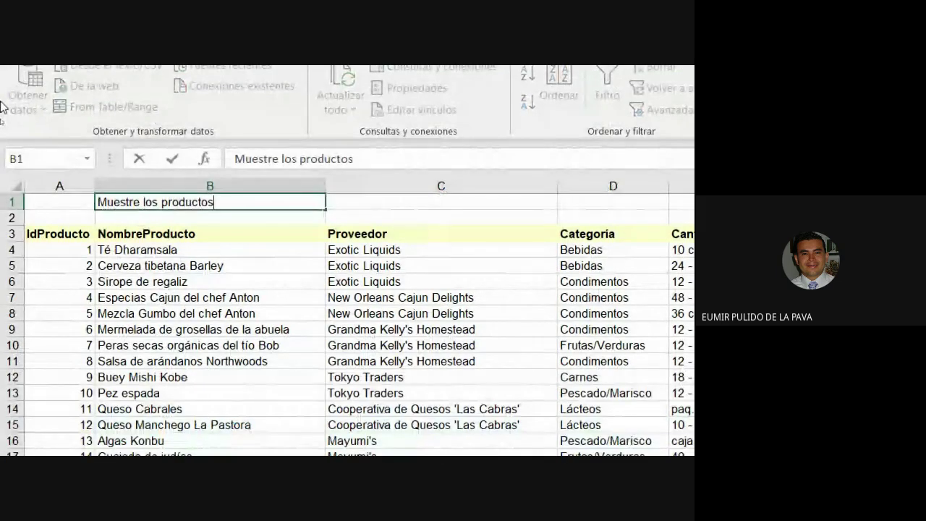
pyautogui.write(' de la categoría')
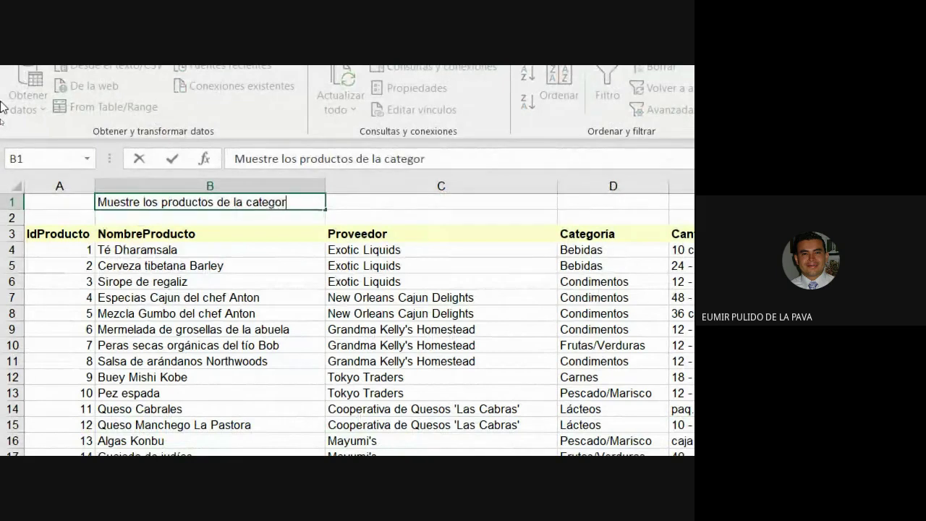
pyautogui.write(' BEBIDAS')
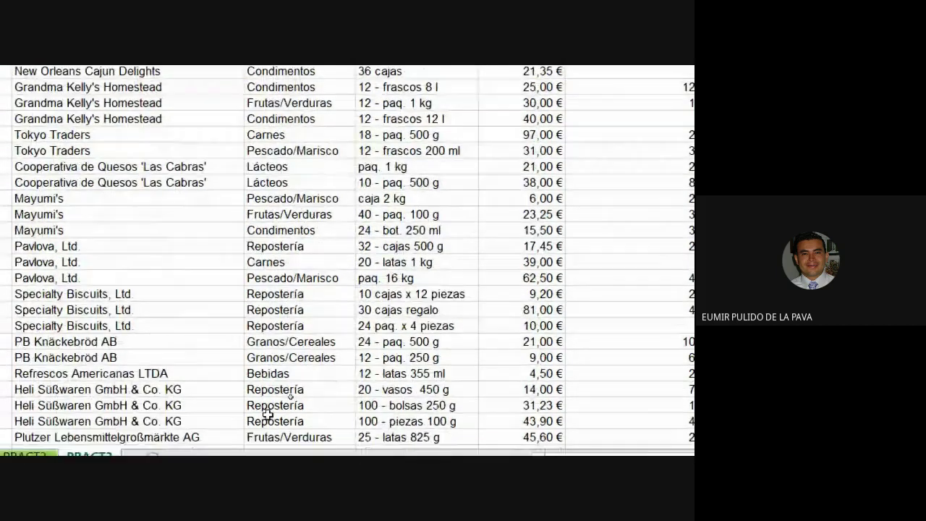
# - Extend the statement in cell B1 with "y también muestre los productos cuyas unidades de existencia se encuentran entre 60 y 90 unidades"
pyautogui.scroll(-3, 333, 332)
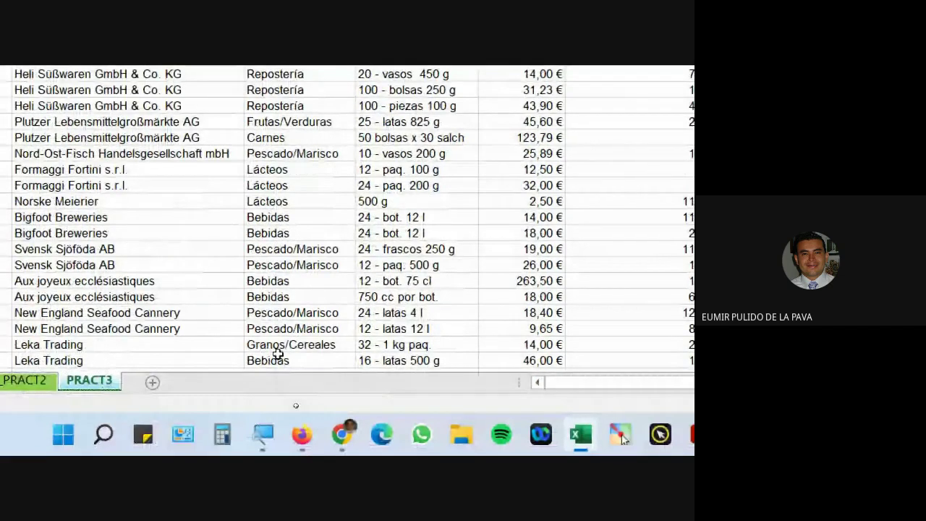
pyautogui.scroll(4, 294, 340)
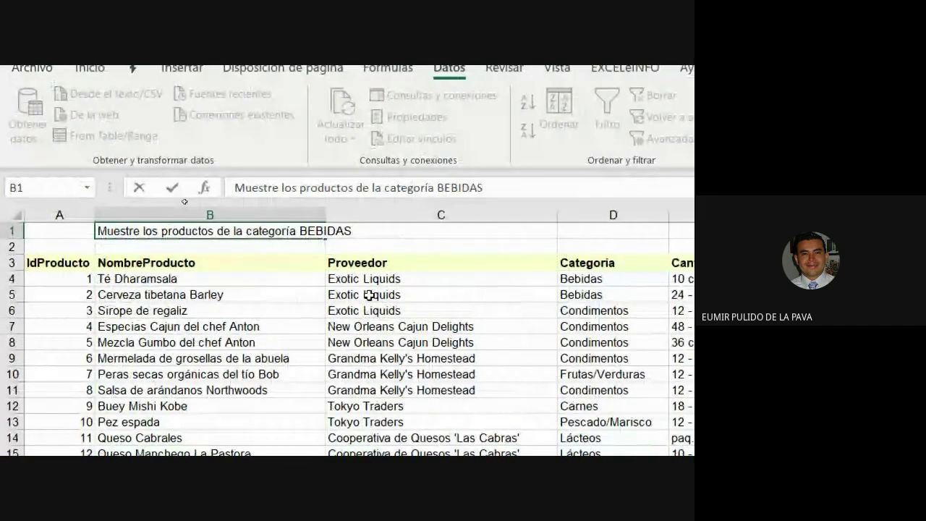
pyautogui.write('Y')
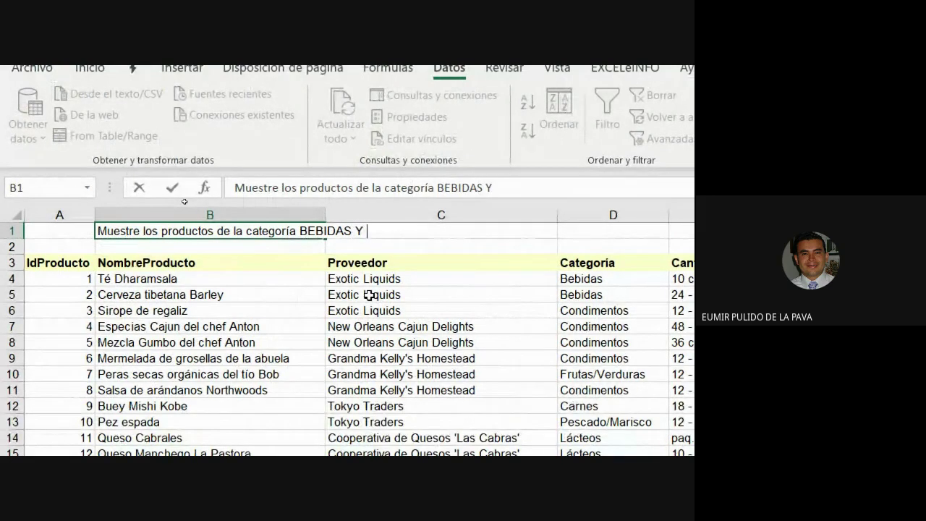
pyautogui.press('BackSpace')
pyautogui.write('y tambié')
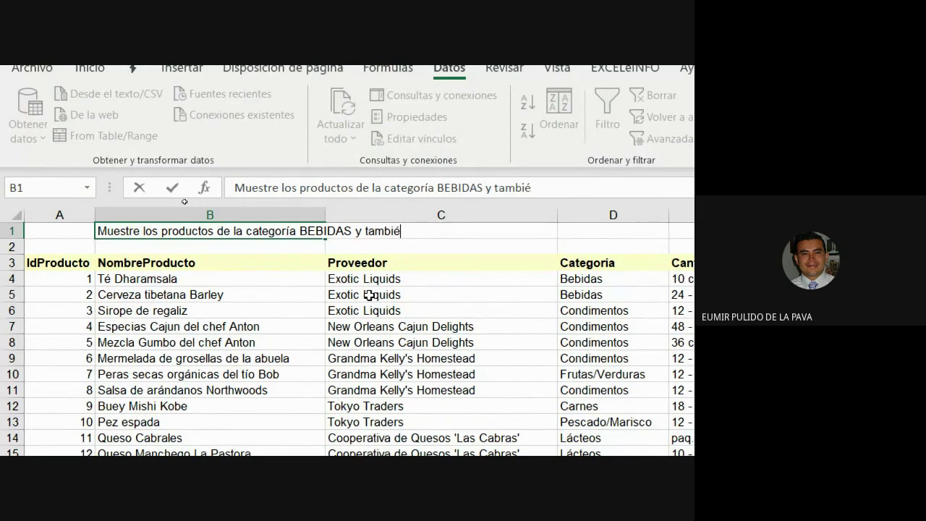
pyautogui.write('n muestre')
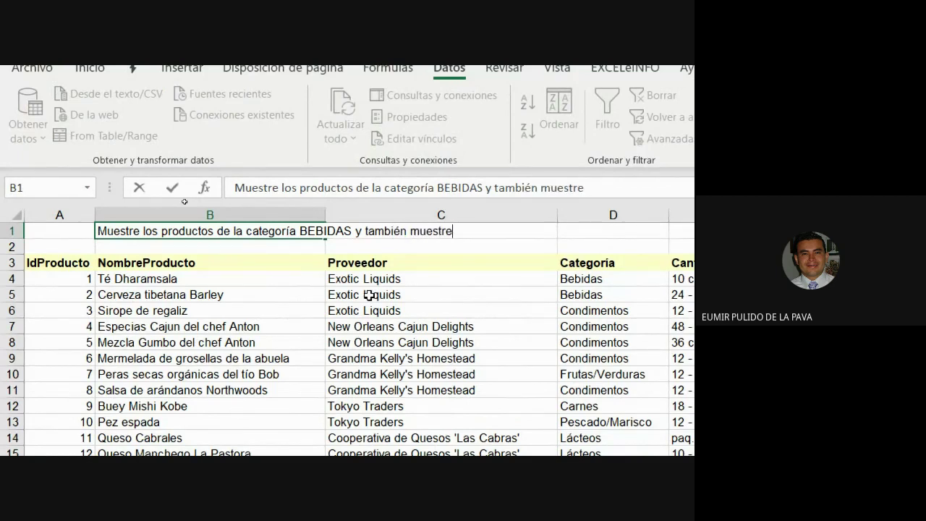
pyautogui.write(' los productos')
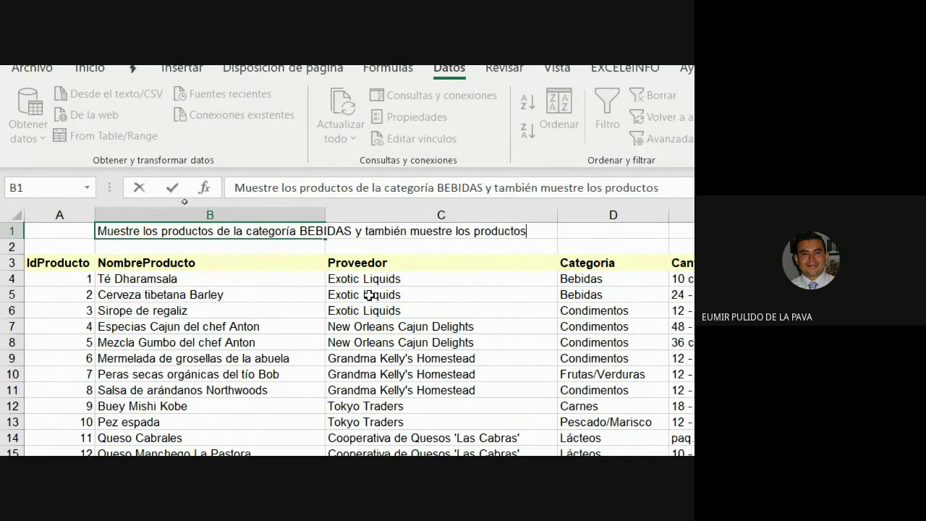
pyautogui.write(' cuyas unidades de e')
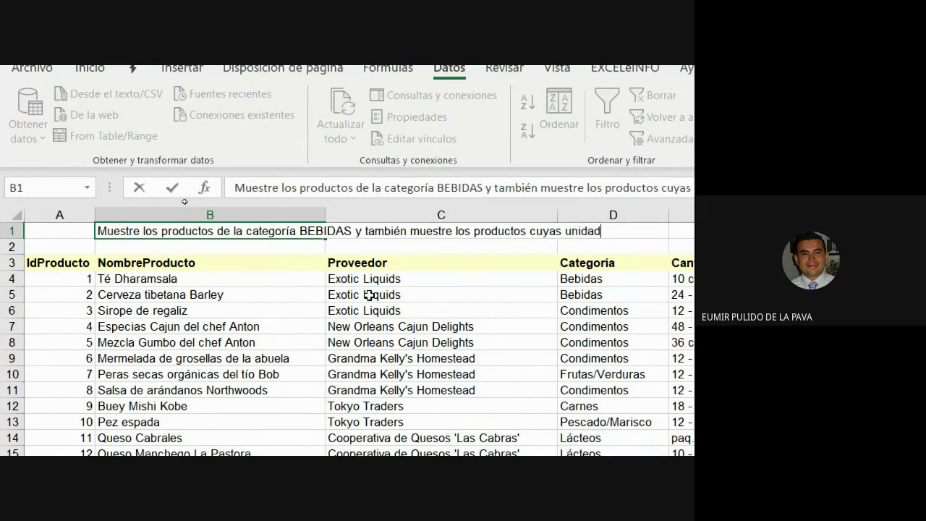
pyautogui.write('xistencia se encuentran entre 60 y 90 unidades')
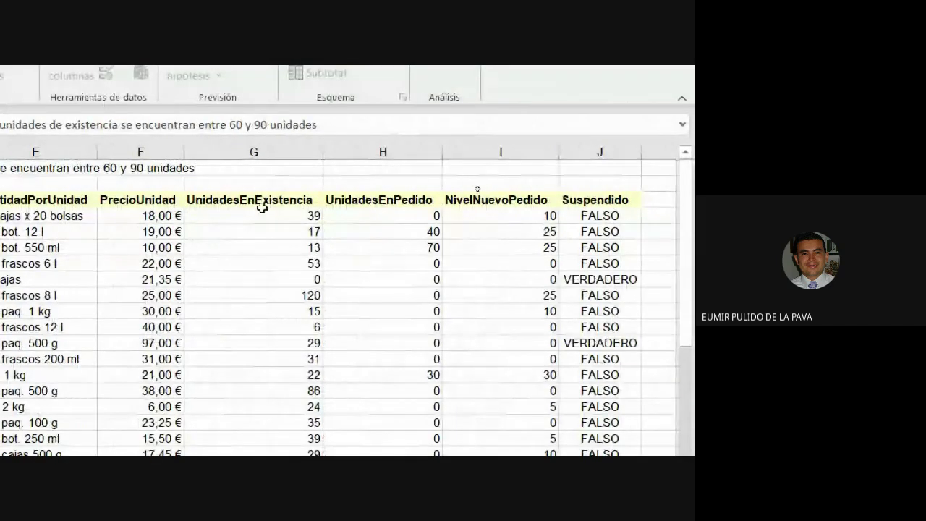
pyautogui.doubleClick(104, 173)
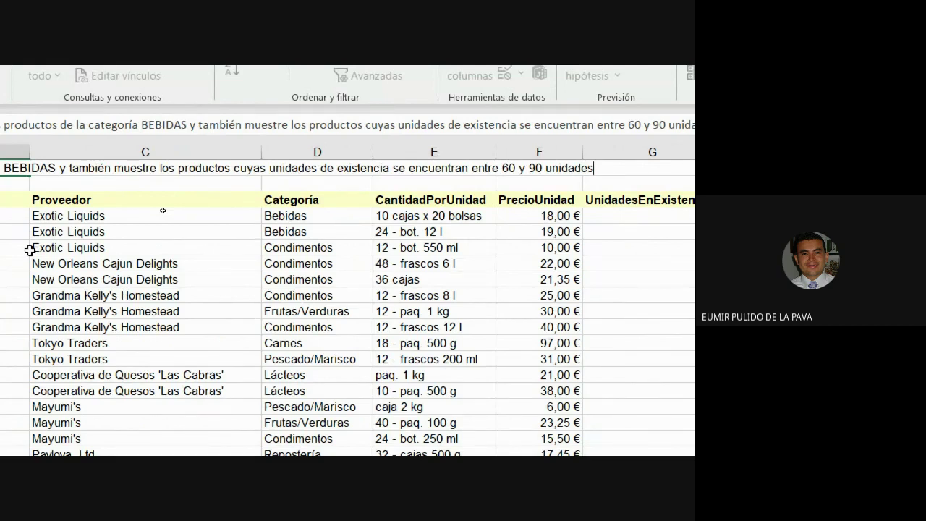
pyautogui.press('Return')
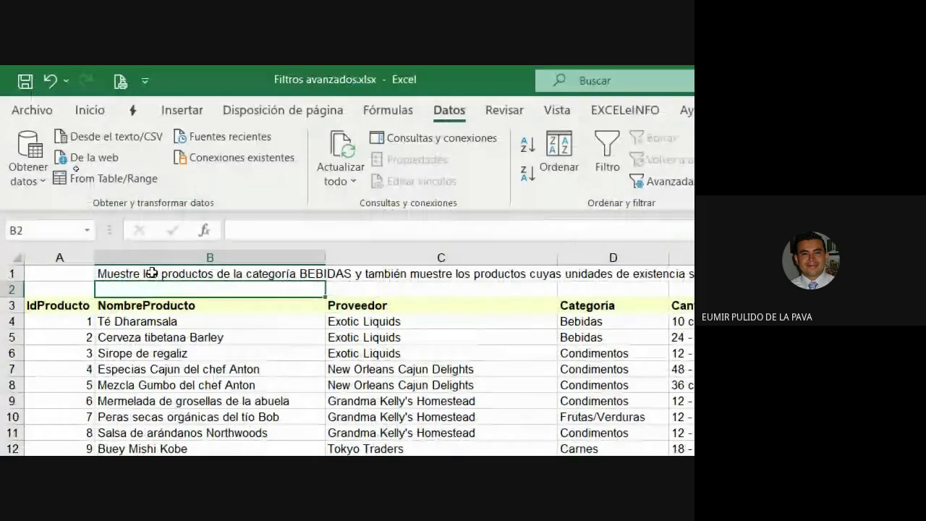
# - Select the exercise statement's cells in row 1 from B1 onward and move them so the text starts in cell A1
pyautogui.moveTo(152, 273); pyautogui.dragTo(925, 266)
pyautogui.moveTo(325, 265); pyautogui.dragTo(285, 266)
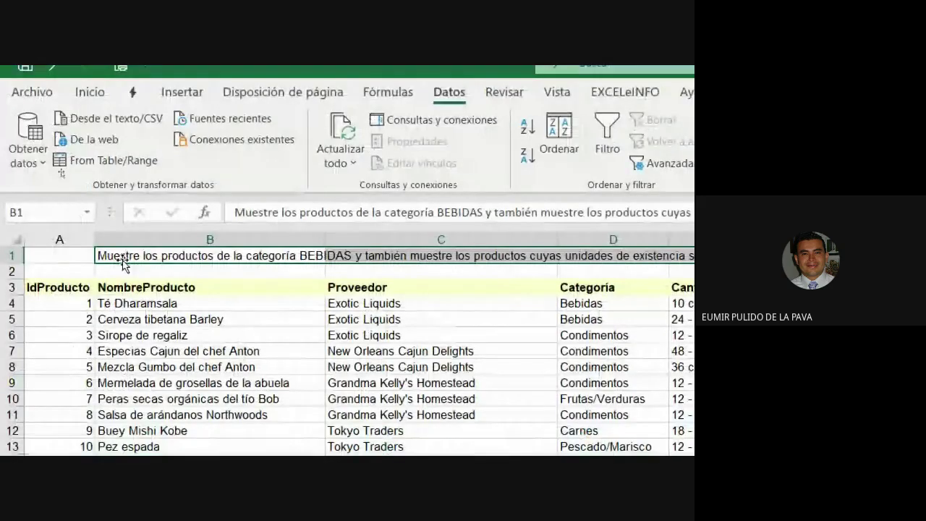
pyautogui.moveTo(120, 262); pyautogui.dragTo(69, 266)
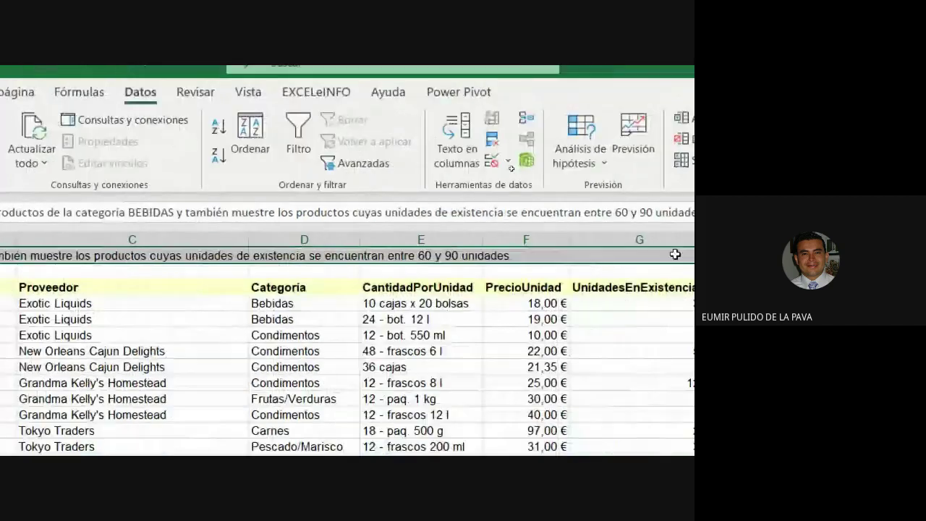
pyautogui.hotkey('shift', 'Right')
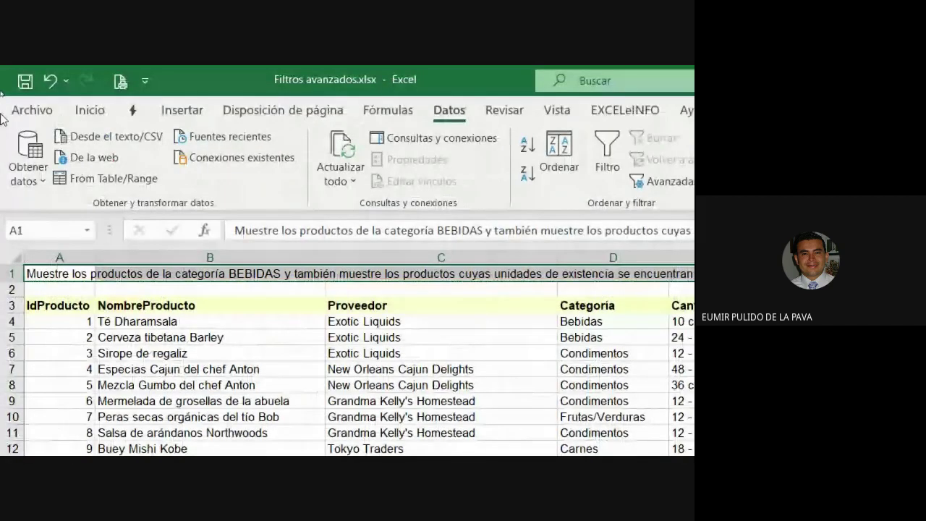
# - Enlarge the font of the exercise statement in row 1 to size 18
pyautogui.click(90, 110)
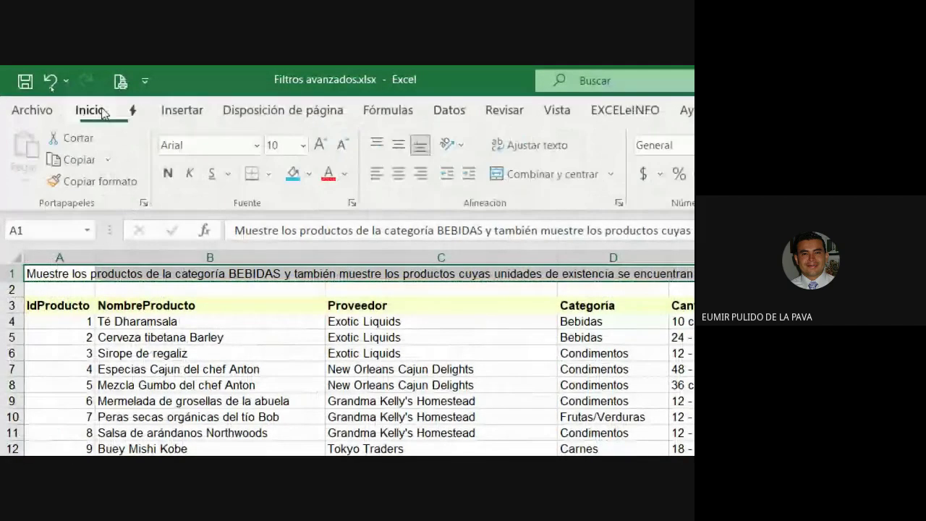
pyautogui.click(323, 145)
pyautogui.click(323, 144)
pyautogui.click(322, 144)
pyautogui.click(323, 144)
pyautogui.click(322, 145)
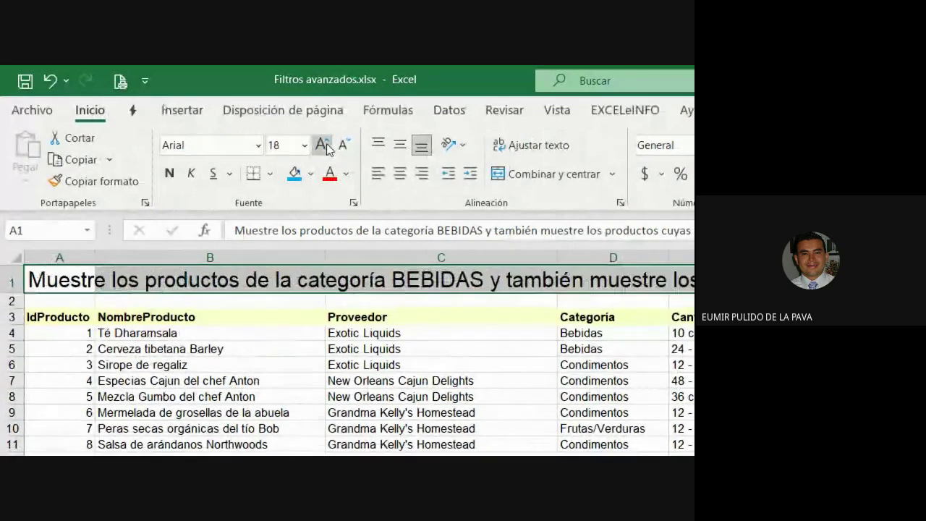
# - Enlarge the instruction text in A1 to 22 pt, wrap it, and select the range A1:I1
pyautogui.doubleClick(323, 145)
pyautogui.click(530, 144)
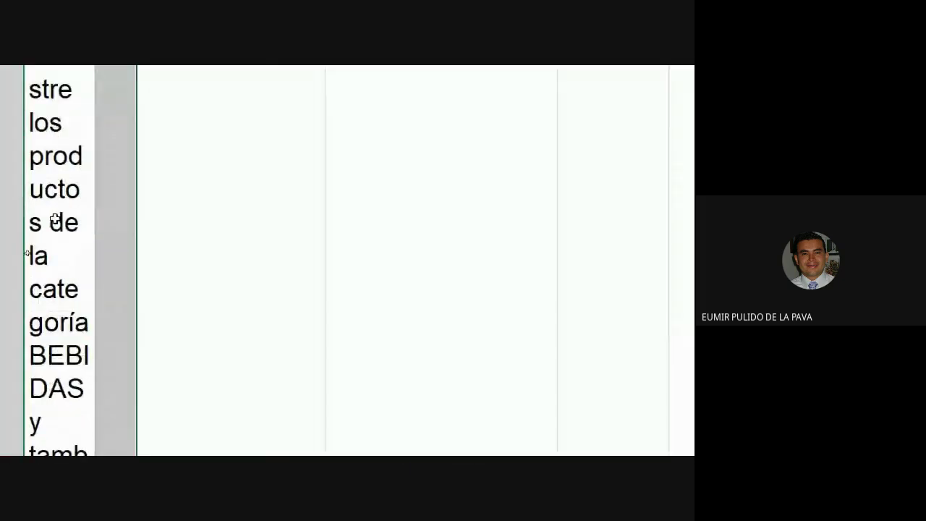
pyautogui.moveTo(54, 449); pyautogui.dragTo(693, 377)
pyautogui.moveTo(692, 148); pyautogui.dragTo(612, 364)
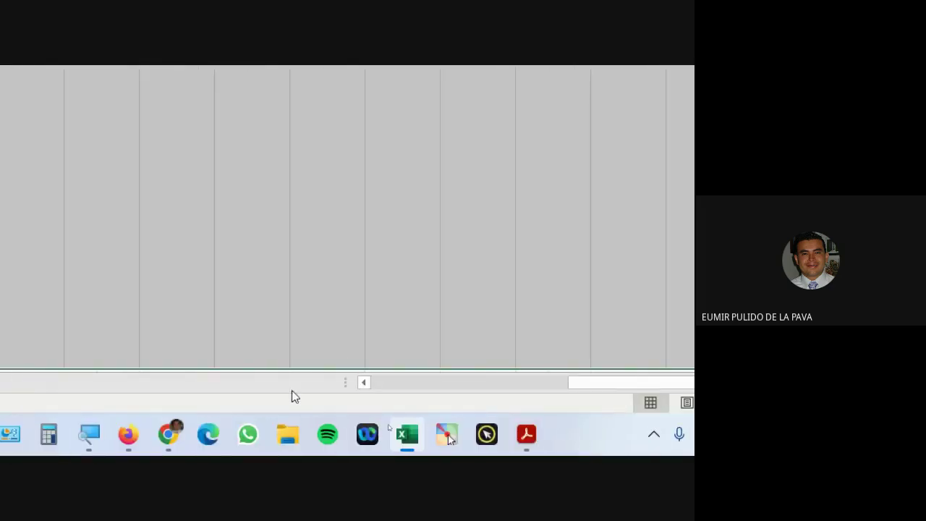
# - Bring up the Magnifier (Lupa) and reduce its zoom to 100%
pyautogui.click(89, 434)
pyautogui.click(526, 370)
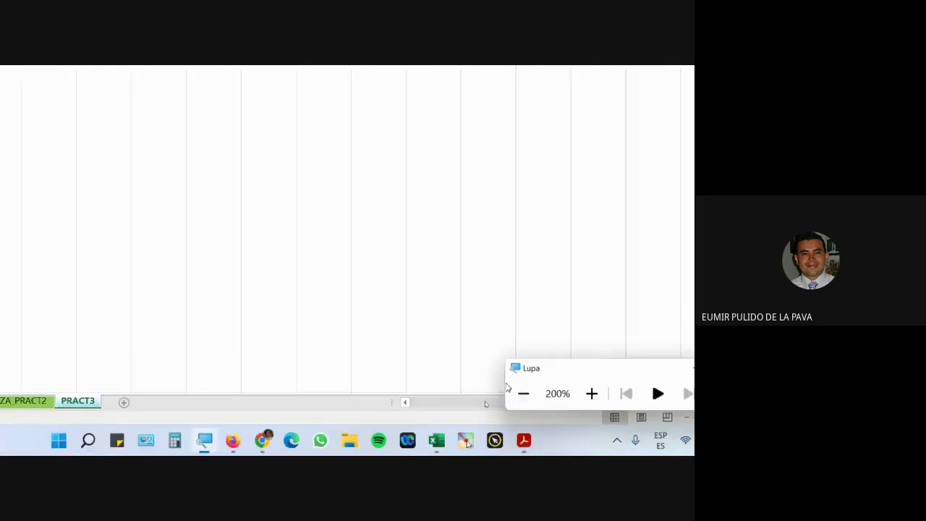
pyautogui.click(416, 315)
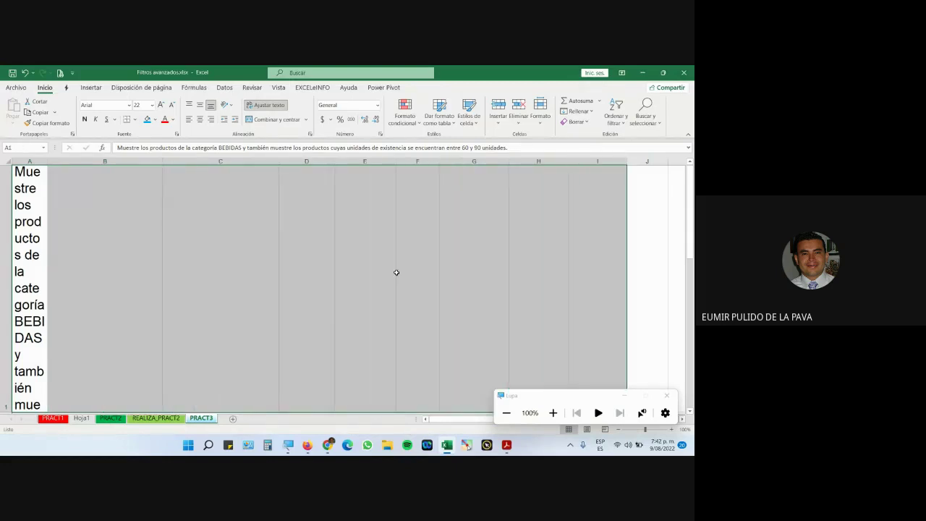
# - Merge and center the instruction text across A1:I1 and align it vertically to the middle
pyautogui.click(270, 119)
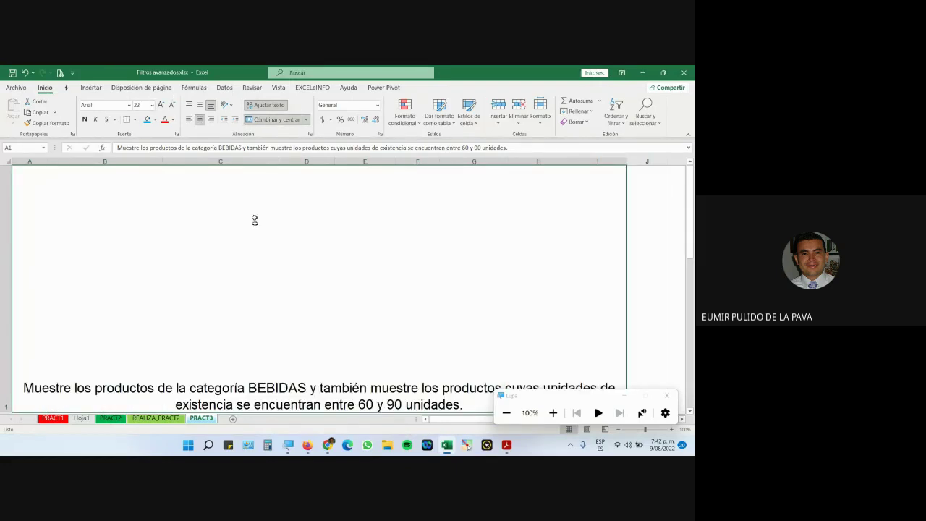
pyautogui.click(200, 105)
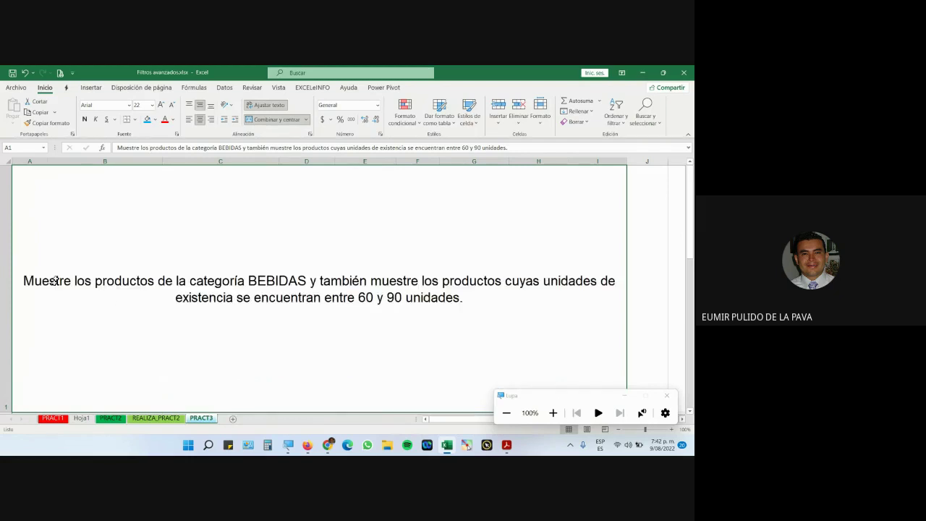
# - Resize row 1 to fit both lines of the instruction and extend the merged, centered title through column J
pyautogui.doubleClick(7, 411)
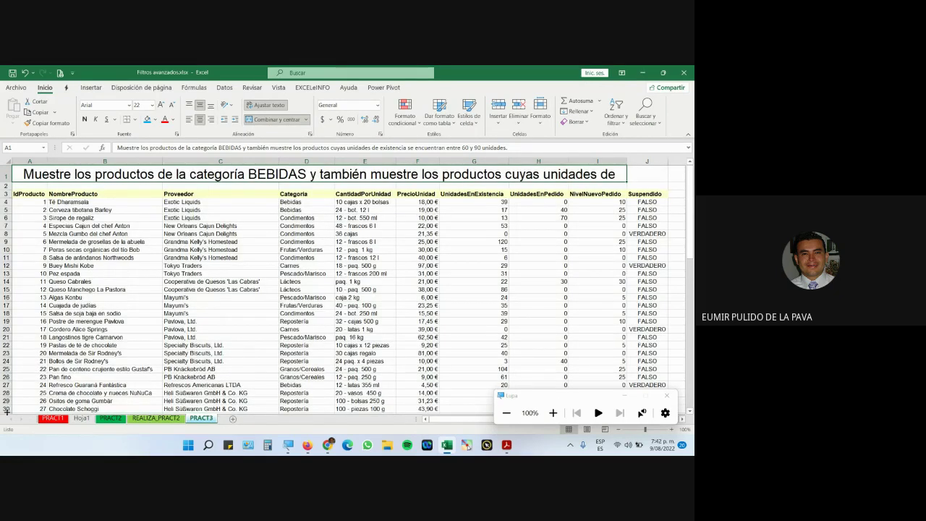
pyautogui.moveTo(7, 183); pyautogui.dragTo(7, 232)
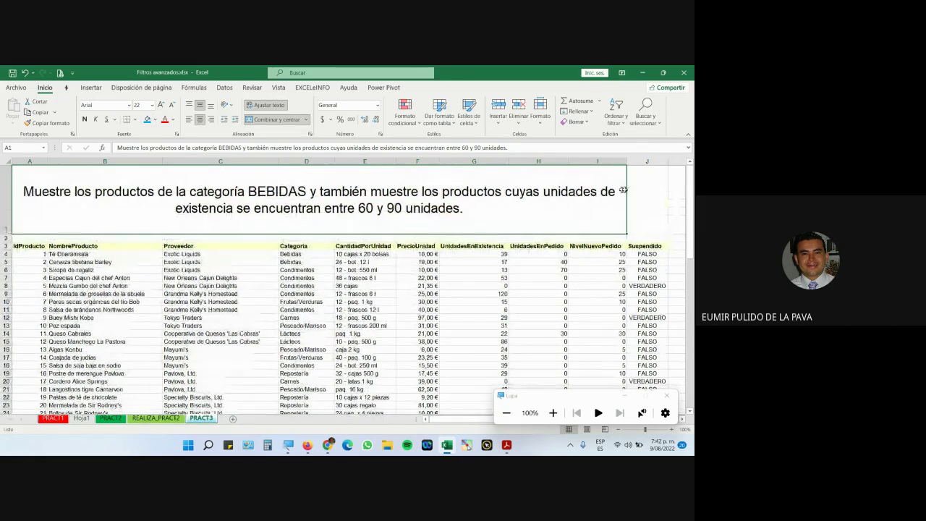
pyautogui.moveTo(623, 190); pyautogui.dragTo(648, 189)
pyautogui.click(275, 119)
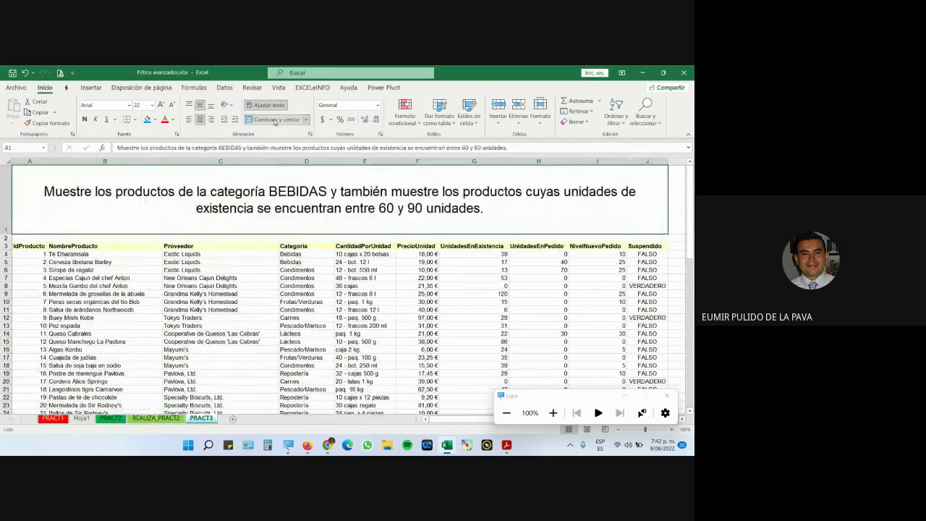
# - Enlarge the merged title's text to 26 pt and fill its cell with green
pyautogui.click(163, 105)
pyautogui.click(164, 105)
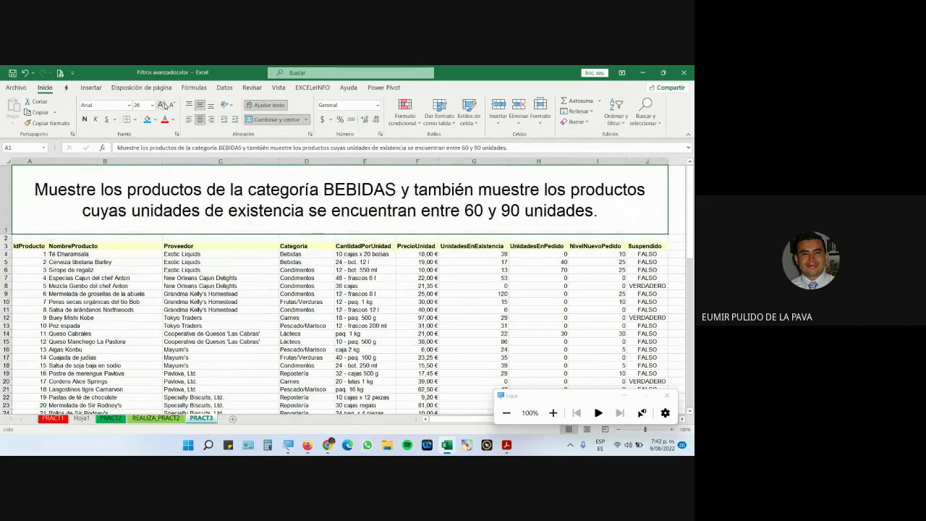
pyautogui.click(165, 105)
pyautogui.click(171, 105)
pyautogui.click(155, 120)
pyautogui.click(177, 205)
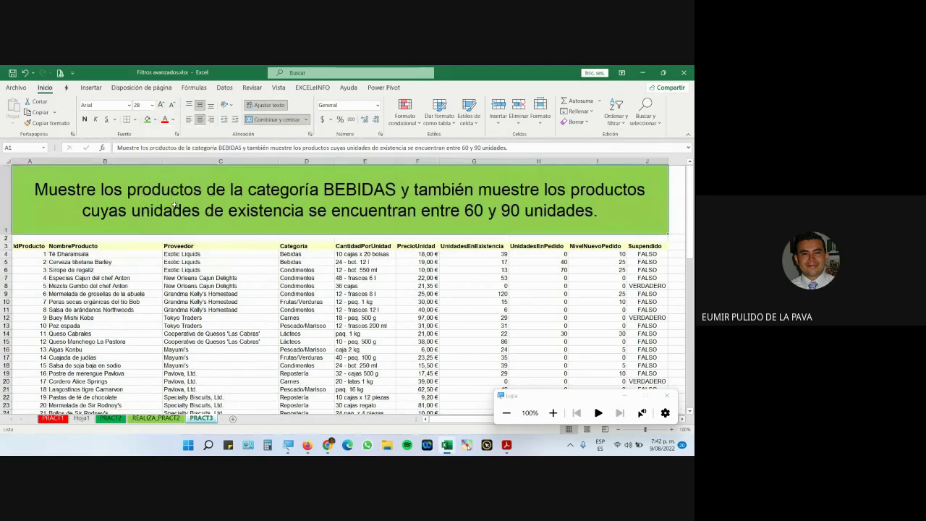
pyautogui.click(313, 277)
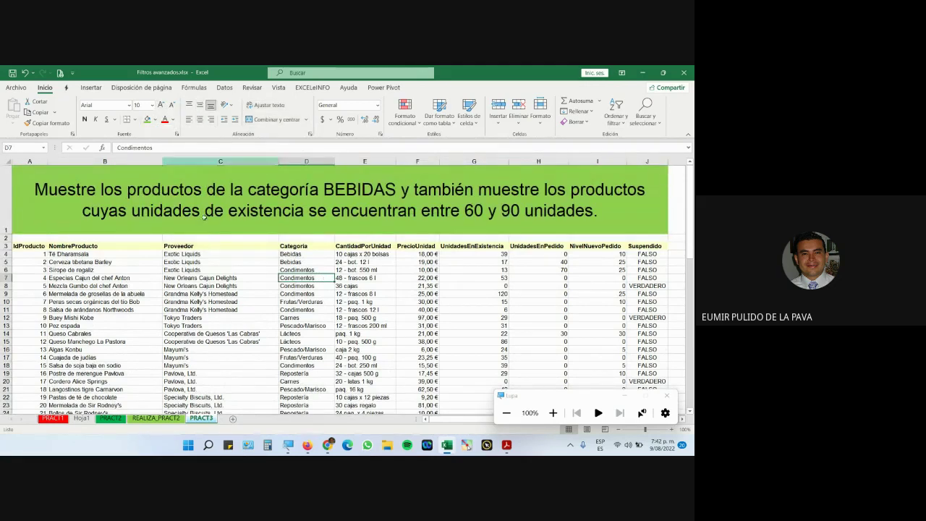
pyautogui.click(328, 445)
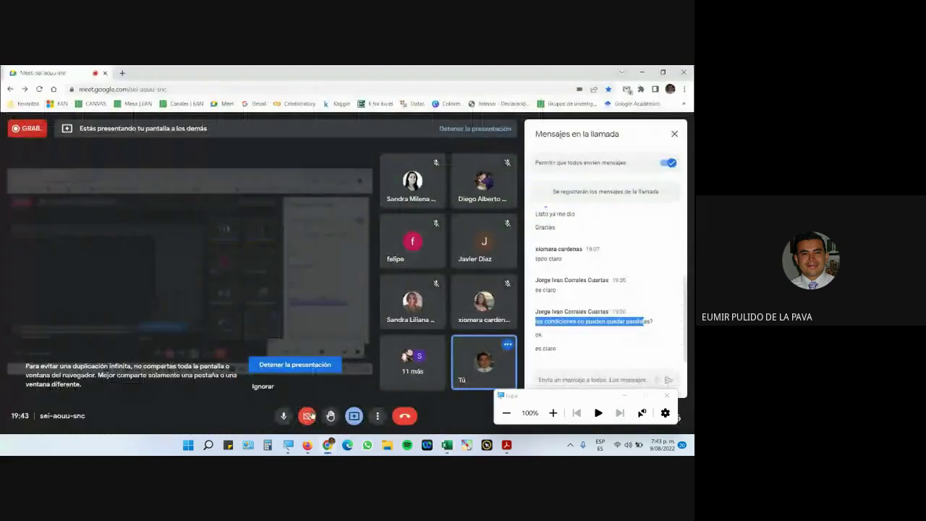
pyautogui.click(448, 444)
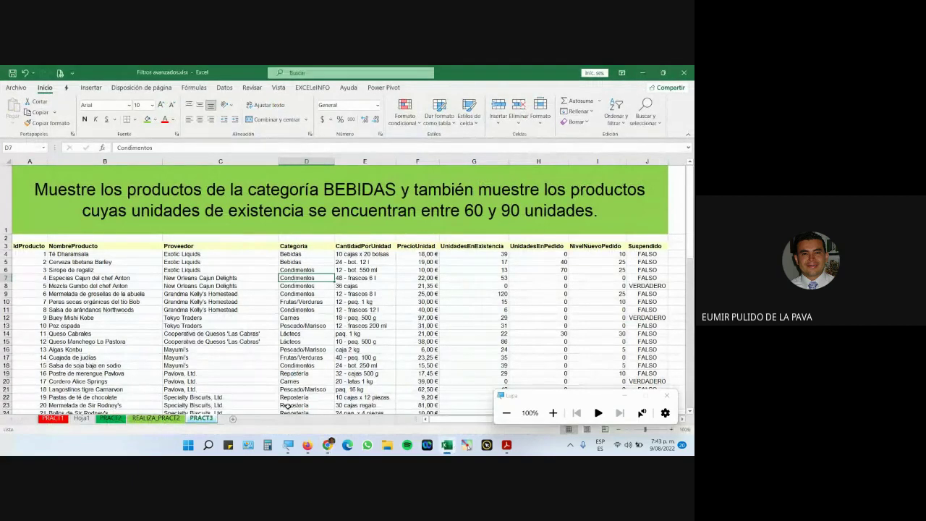
# - Add filters to the product table's headers and filter Categoría to show only Bebidas
pyautogui.hotkey('ctrl', 'shift', 'l')
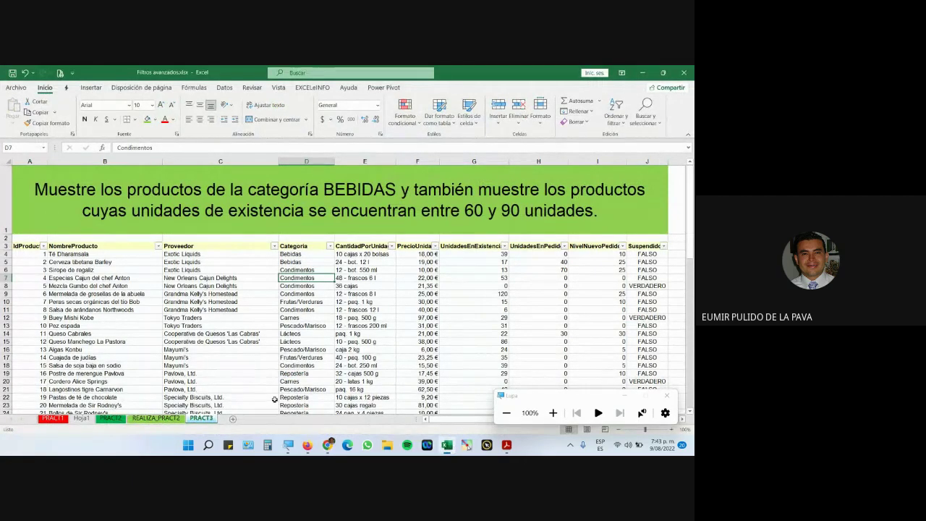
pyautogui.click(330, 247)
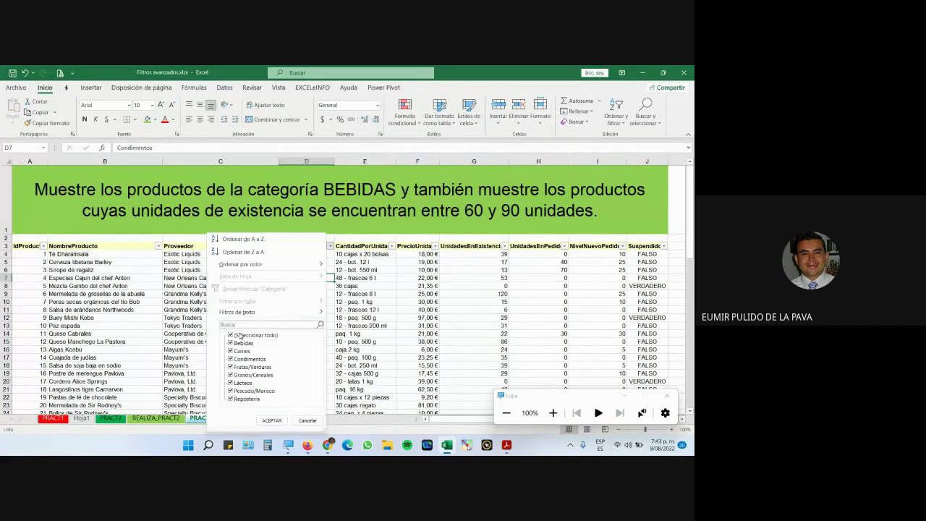
pyautogui.click(232, 335)
pyautogui.click(231, 342)
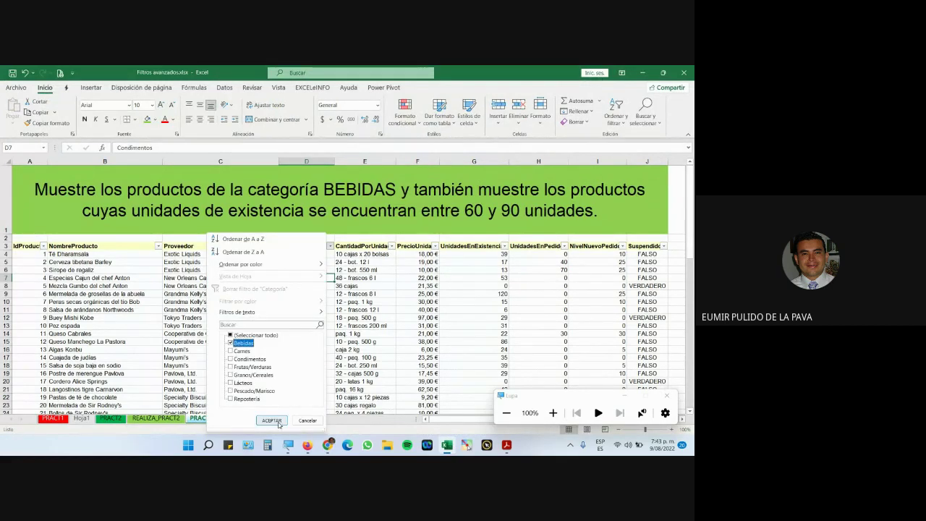
pyautogui.click(272, 420)
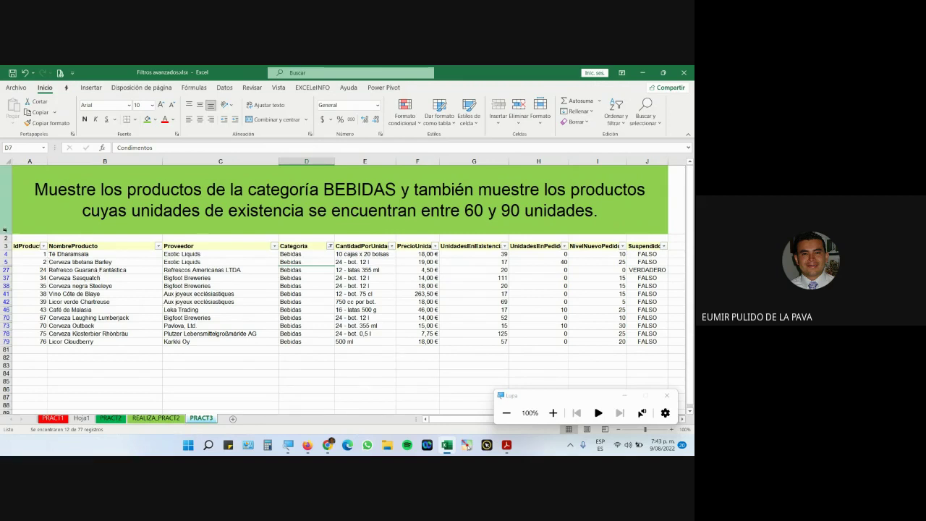
# - Copy the filtered Bebidas table with its headers into a new sheet starting at A1
pyautogui.moveTo(16, 248); pyautogui.dragTo(641, 340)
pyautogui.hotkey('ctrl', 'c')
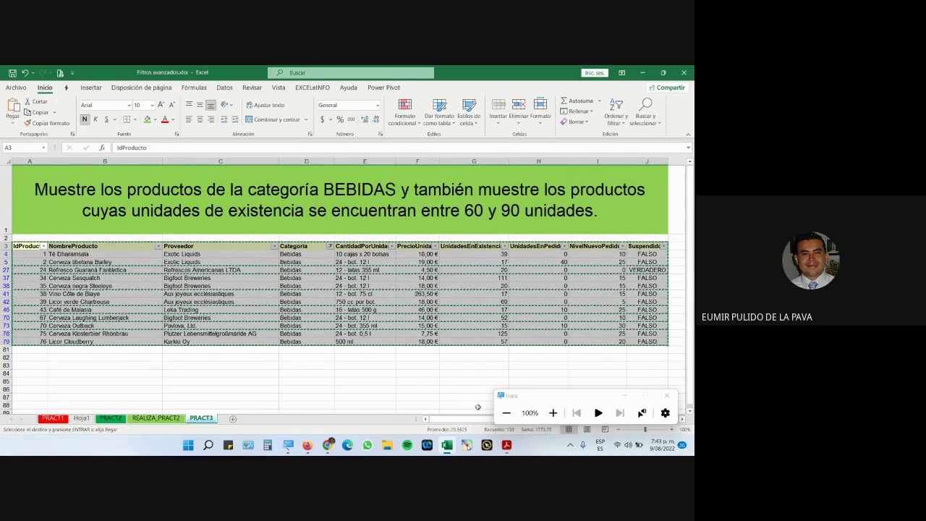
pyautogui.click(232, 418)
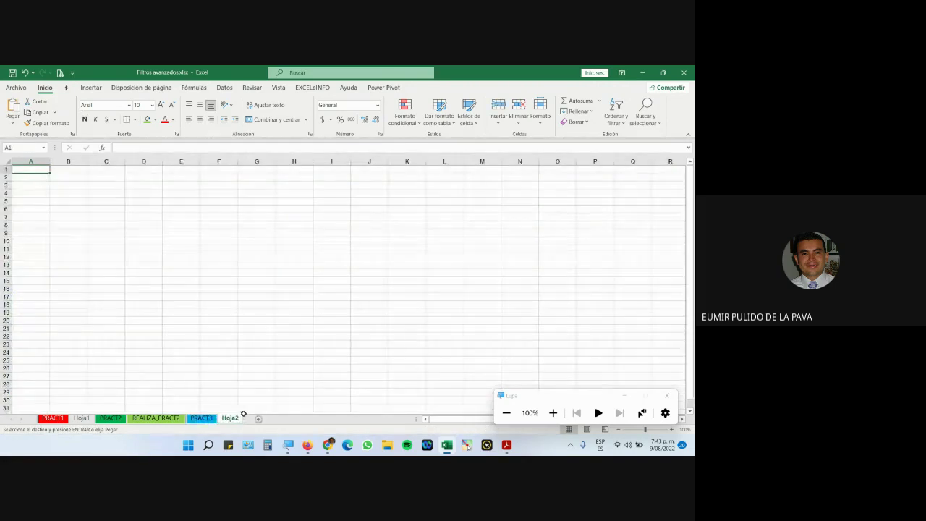
pyautogui.hotkey('ctrl', 'v')
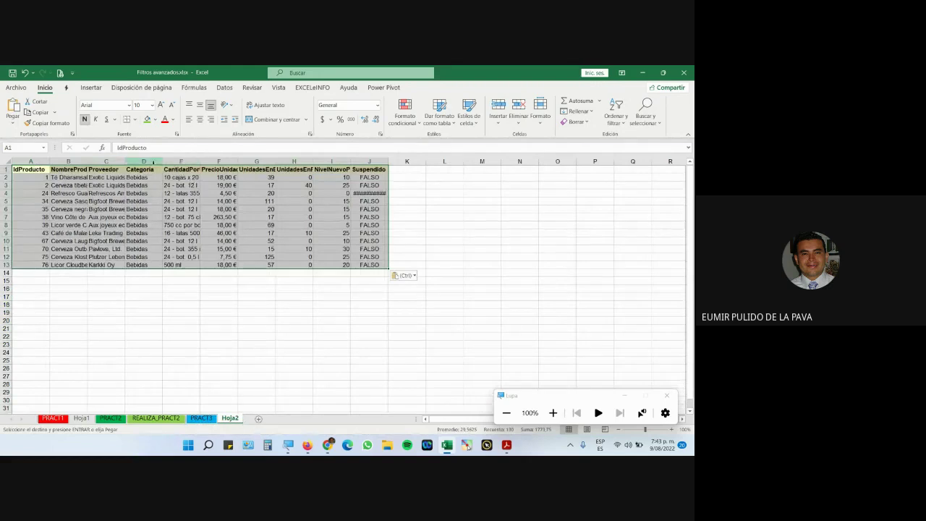
# - Narrow the Categoría column slightly and widen the UnidadesEnExistencia column to show its full header
pyautogui.moveTo(162, 160); pyautogui.dragTo(156, 160)
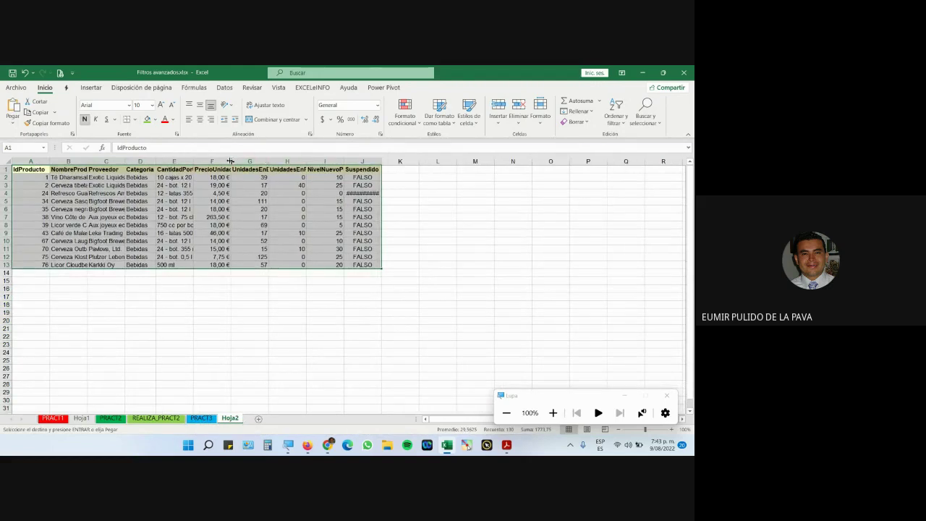
pyautogui.moveTo(269, 160); pyautogui.dragTo(297, 160)
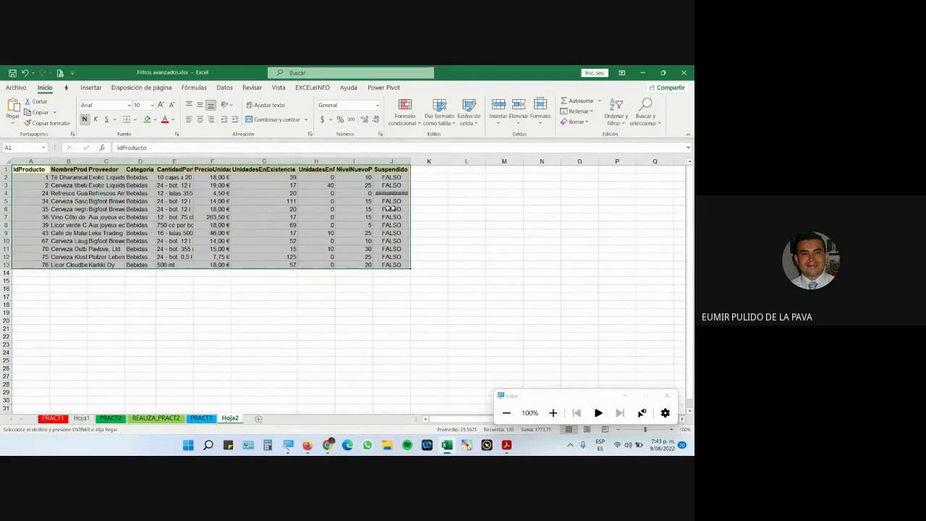
pyautogui.click(277, 227)
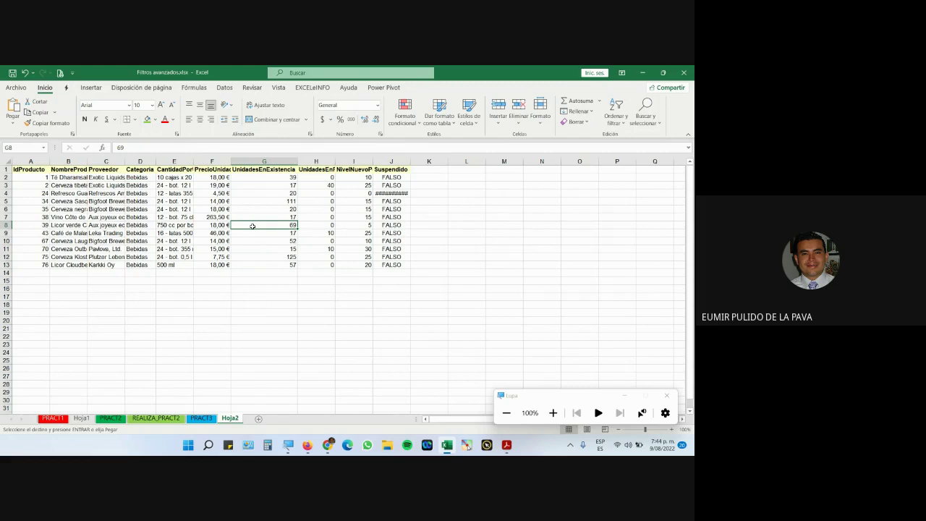
# - Clear the Categoría filter on the PRACT3 sheet's product table
pyautogui.click(200, 418)
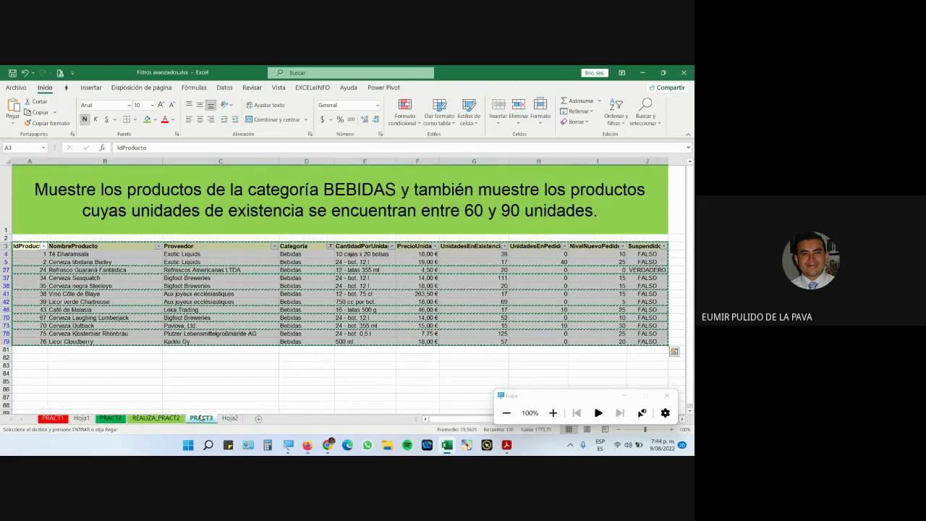
pyautogui.click(329, 246)
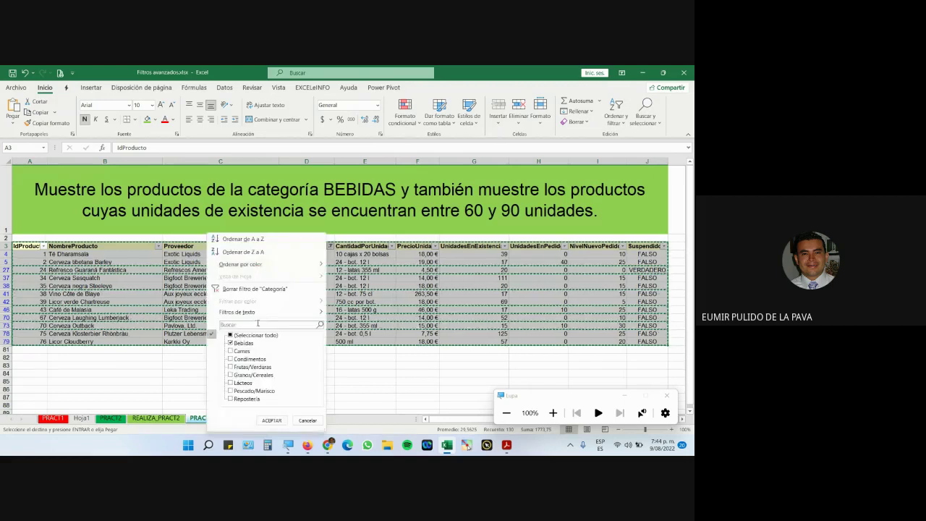
pyautogui.press('Escape')
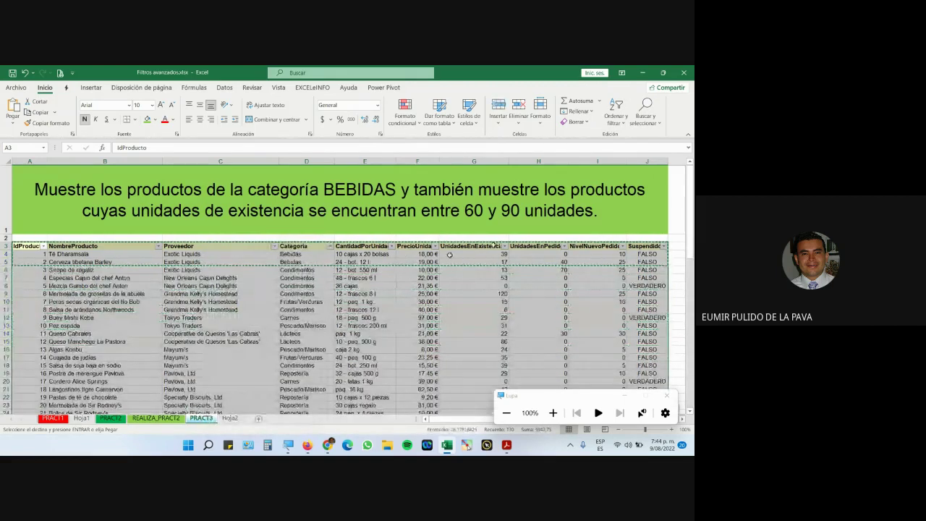
# - Filter UnidadesEnExistencia with a custom number filter between 60 and 90, both limits included
pyautogui.click(504, 246)
pyautogui.moveTo(414, 312)
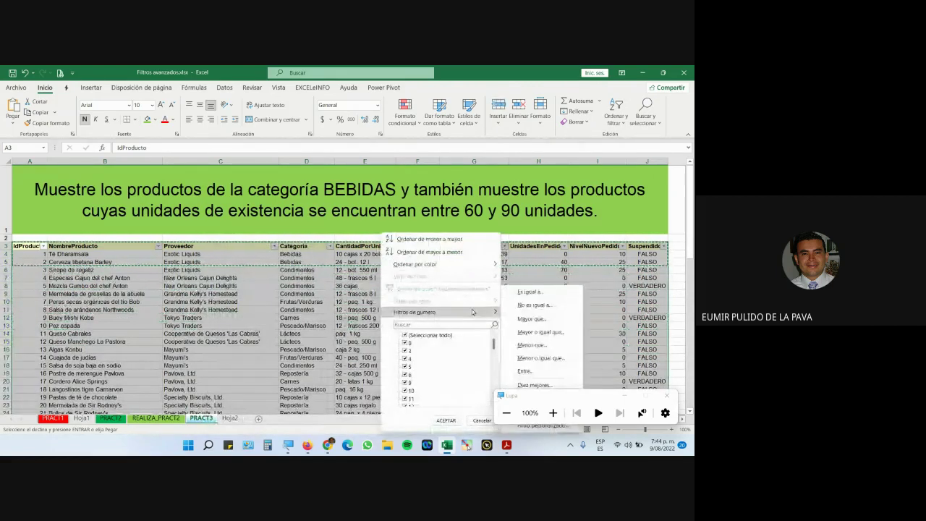
pyautogui.click(522, 348)
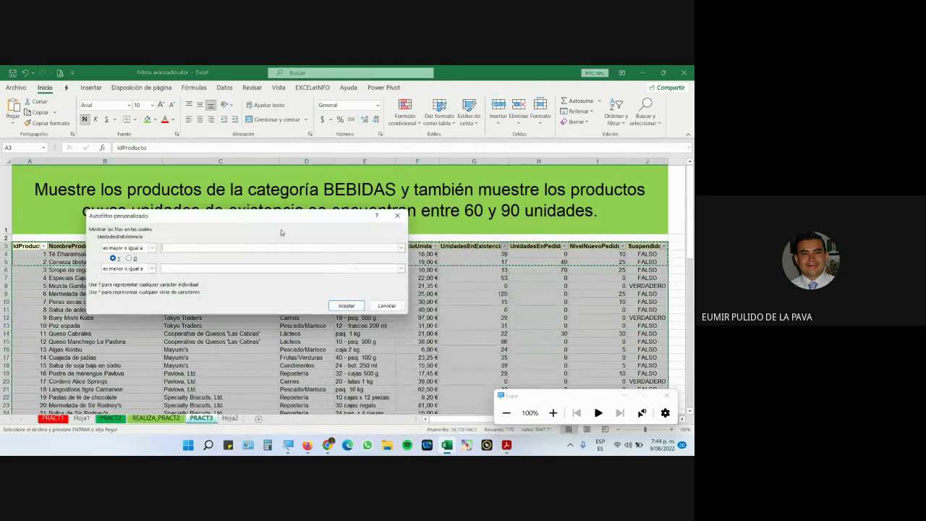
pyautogui.write('60')
pyautogui.press('Tab')
pyautogui.press('Tab')
pyautogui.press('Tab')
pyautogui.write('90')
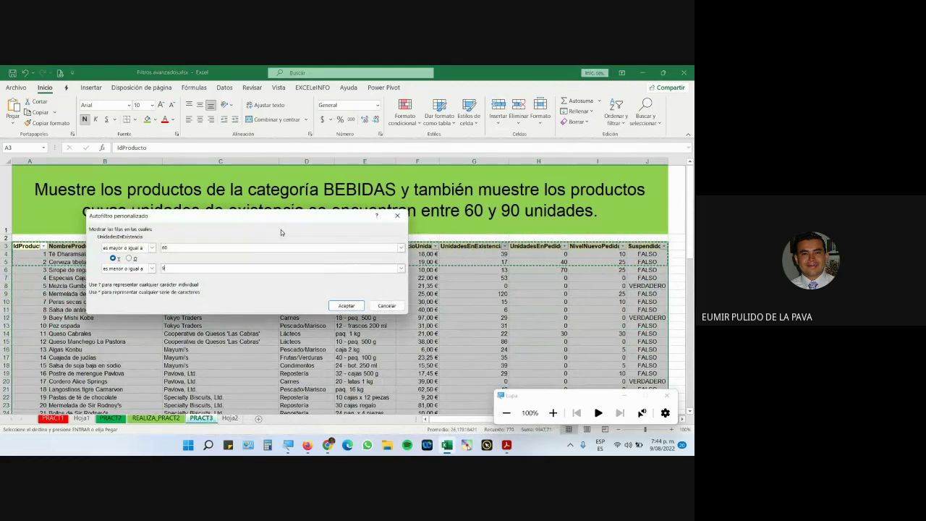
pyautogui.press('Return')
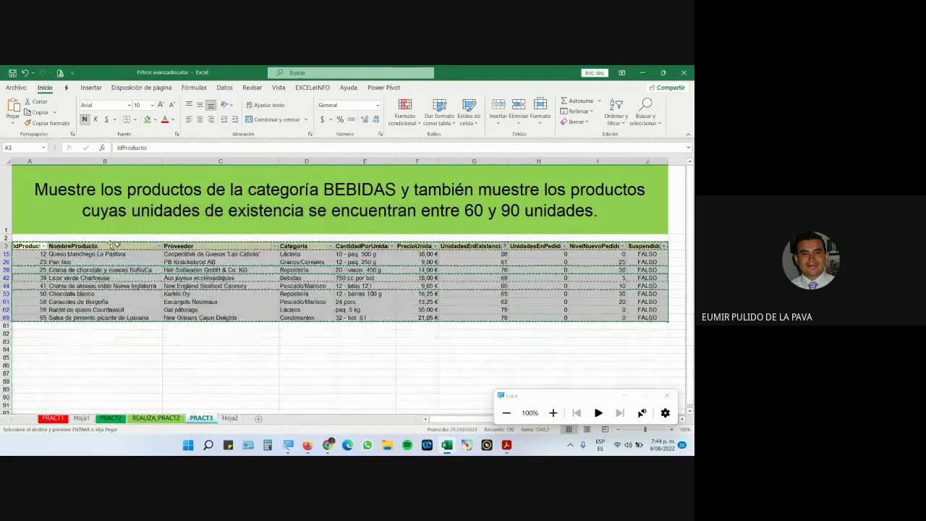
# - Copy the stock-filtered table with its headers to Hoja2 starting at A16, and fit the Categoría column's width to its contents
pyautogui.moveTo(22, 245); pyautogui.dragTo(652, 318)
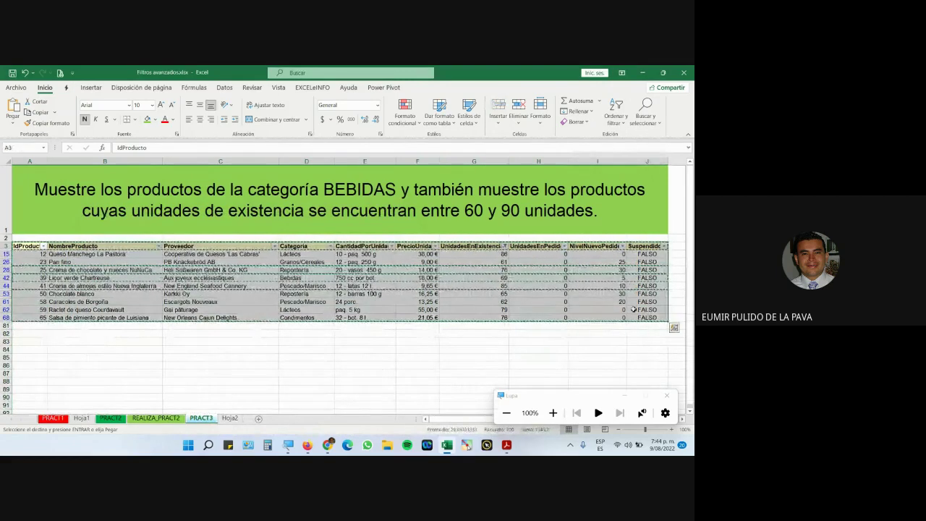
pyautogui.click(229, 418)
pyautogui.click(33, 289)
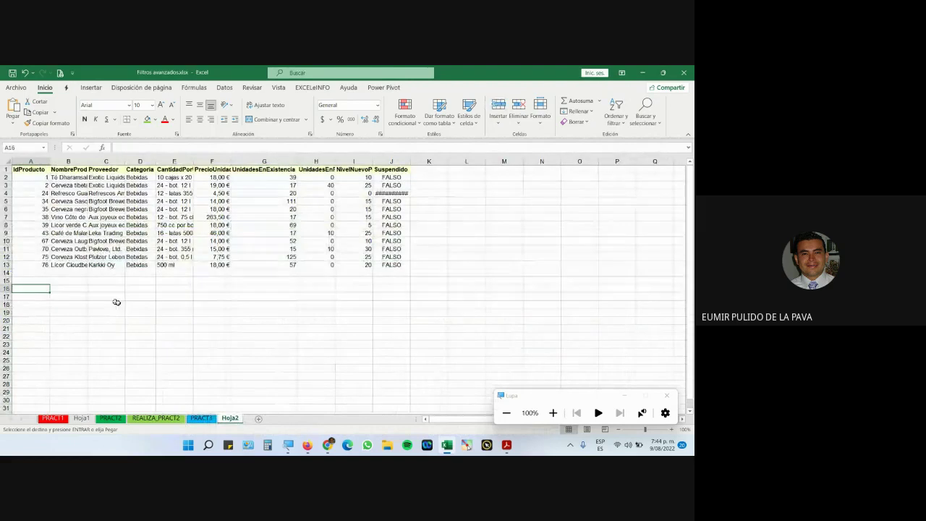
pyautogui.hotkey('ctrl', 'v')
pyautogui.click(466, 296)
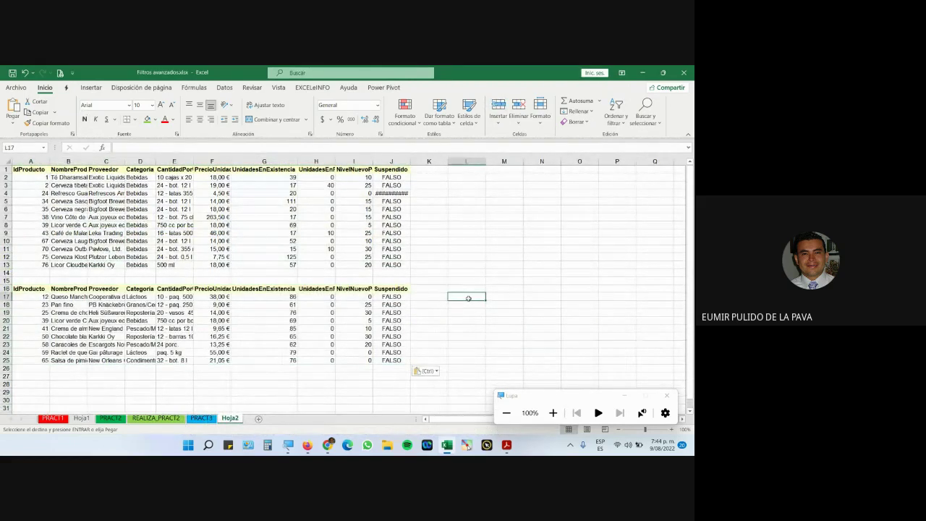
pyautogui.doubleClick(156, 161)
pyautogui.click(147, 321)
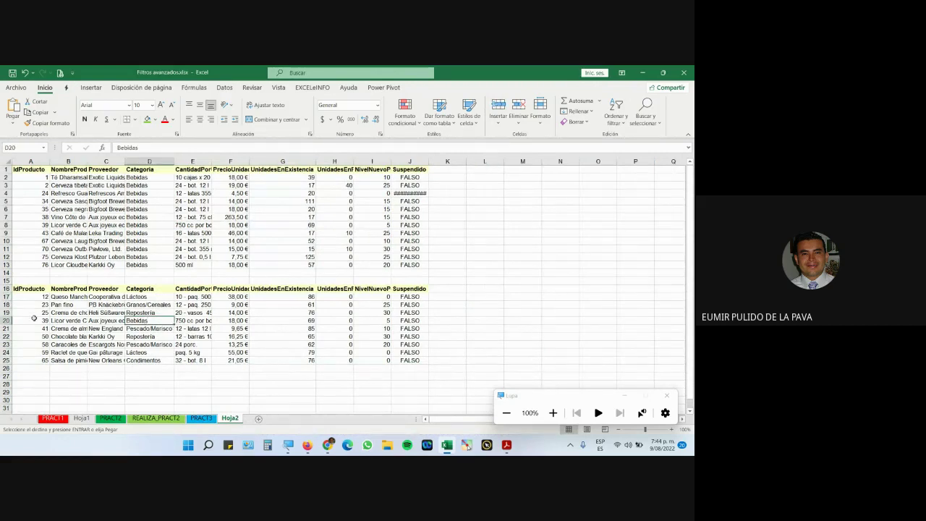
# - Highlight the Bebidas product row A20:J20 in Hoja2's stock-filtered list with a green fill
pyautogui.moveTo(34, 319); pyautogui.dragTo(427, 321)
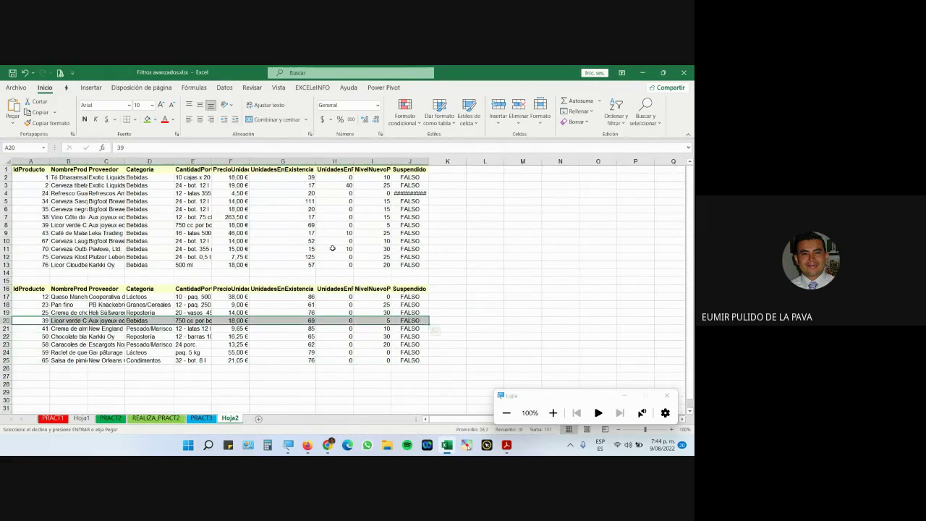
pyautogui.click(147, 119)
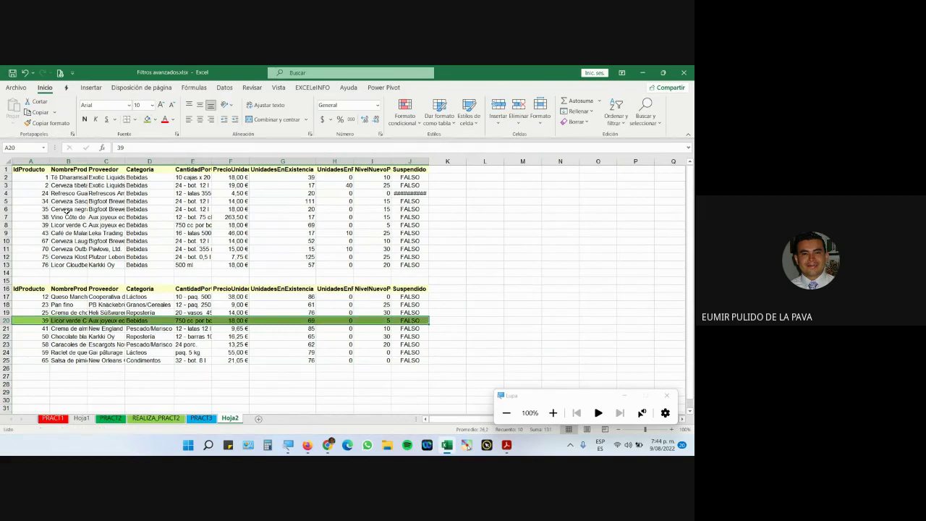
# - Merge and center cells L2:L13 beside the Bebidas list and enter 12 as its product count
pyautogui.moveTo(45, 178); pyautogui.dragTo(43, 265)
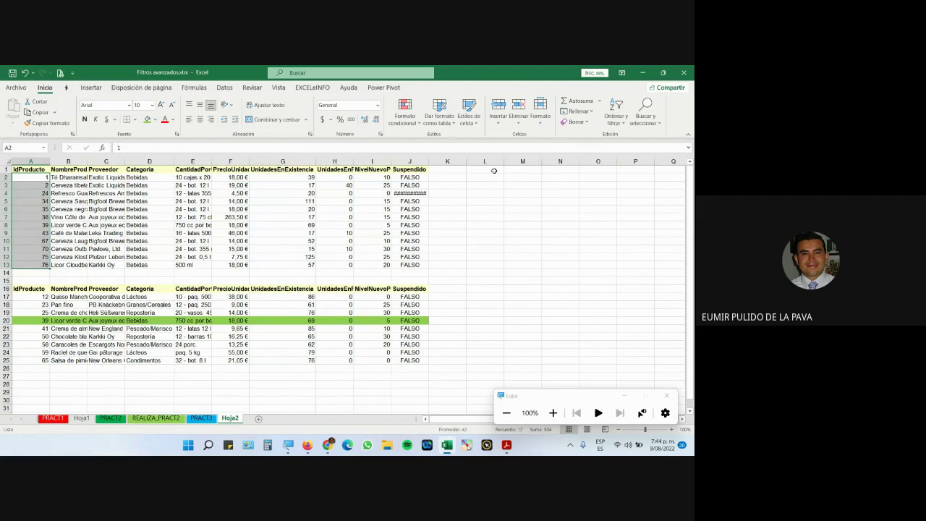
pyautogui.moveTo(492, 177); pyautogui.dragTo(485, 265)
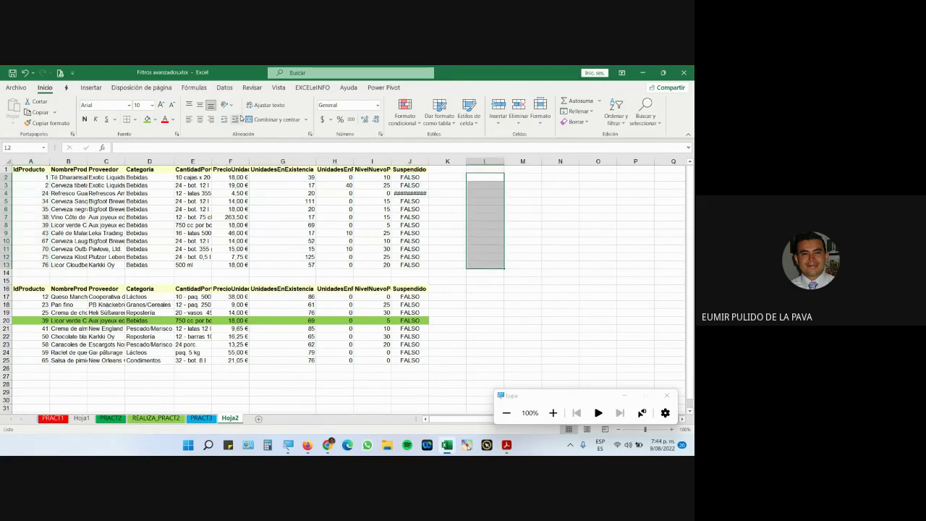
pyautogui.click(261, 119)
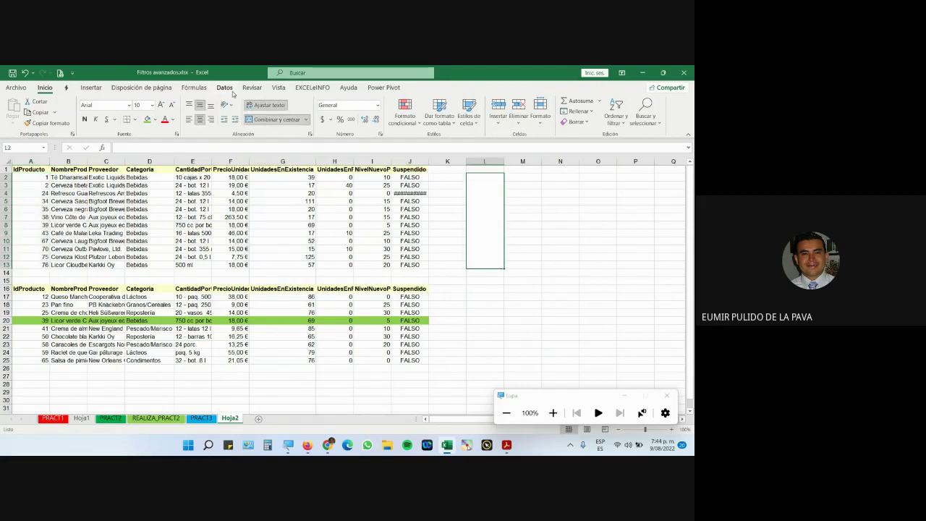
pyautogui.write('12')
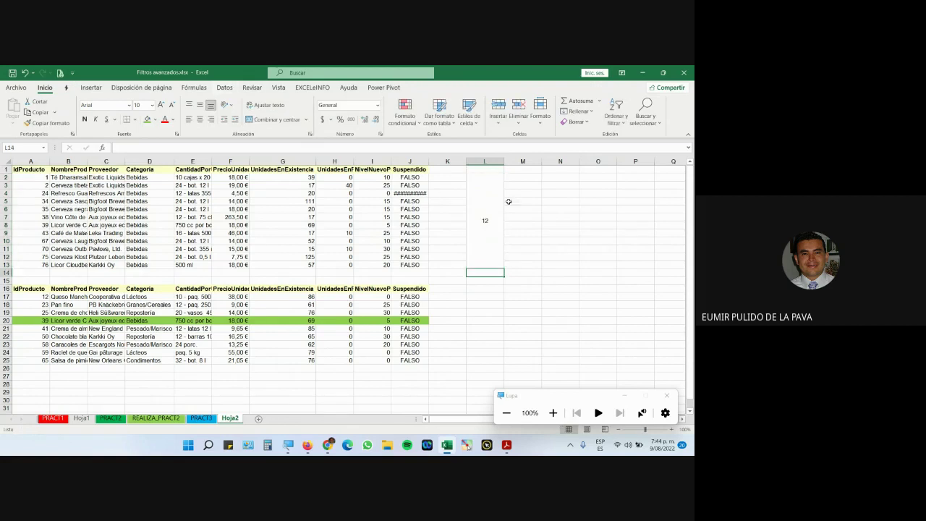
# - Enlarge the font of the 12 in the merged cell and make it bold
pyautogui.click(162, 105)
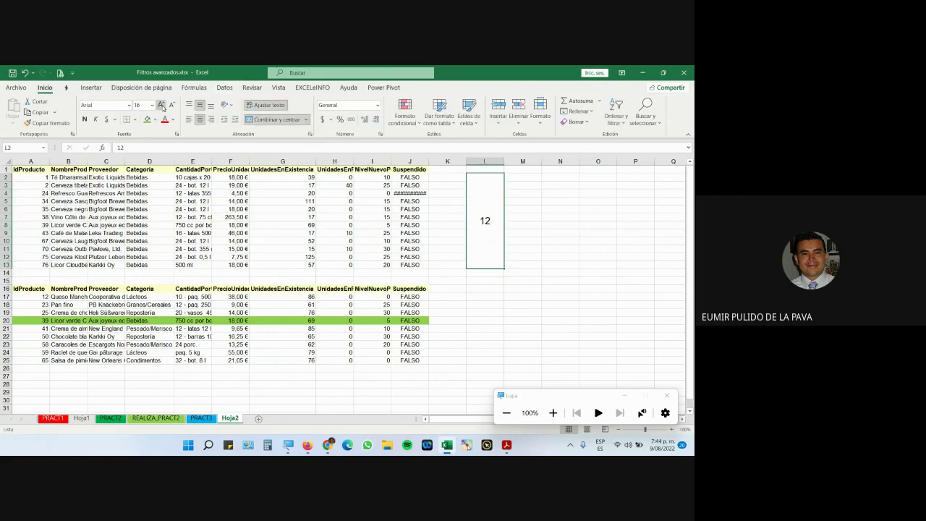
pyautogui.click(161, 105)
pyautogui.click(162, 105)
pyautogui.click(161, 105)
pyautogui.click(162, 105)
pyautogui.click(84, 119)
# - Merge and center cells L17:L25 beside the stock-filtered list, middle-align them and enter 8
pyautogui.moveTo(42, 296); pyautogui.dragTo(42, 360)
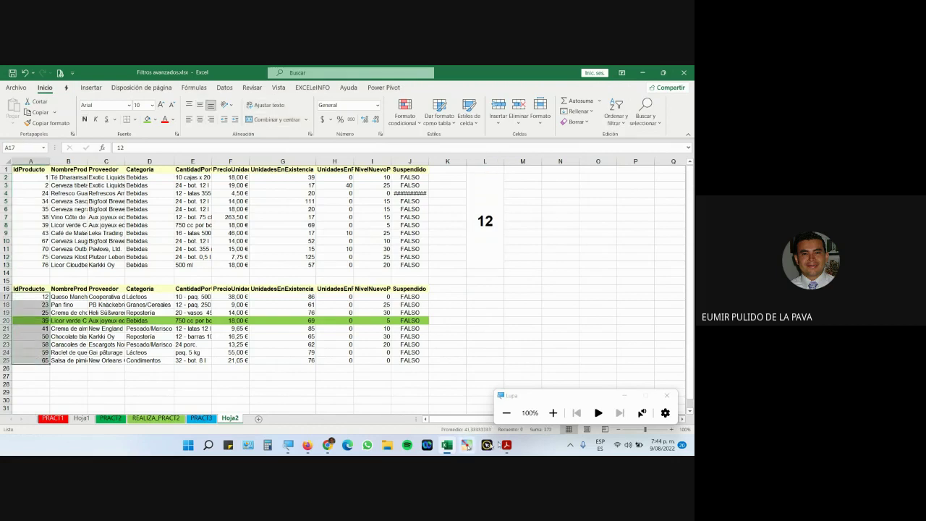
pyautogui.moveTo(485, 297); pyautogui.dragTo(484, 360)
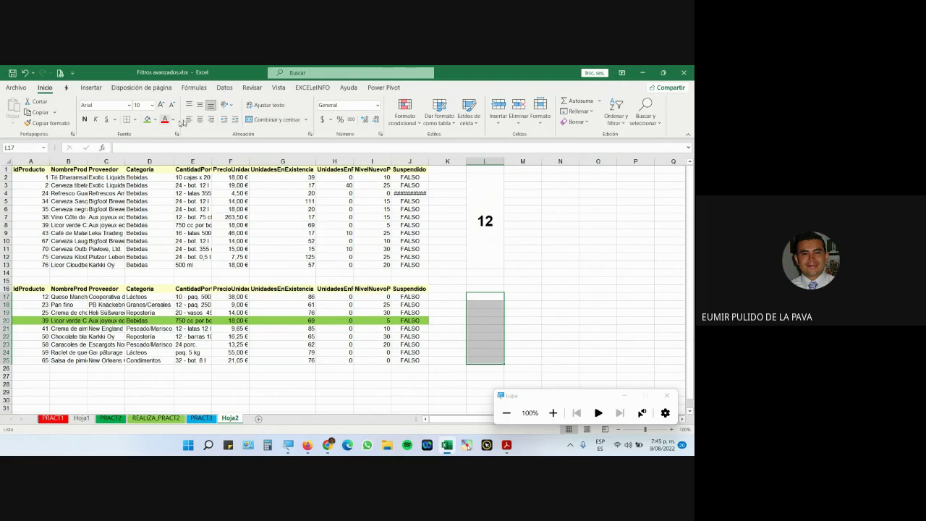
pyautogui.click(254, 120)
pyautogui.click(202, 106)
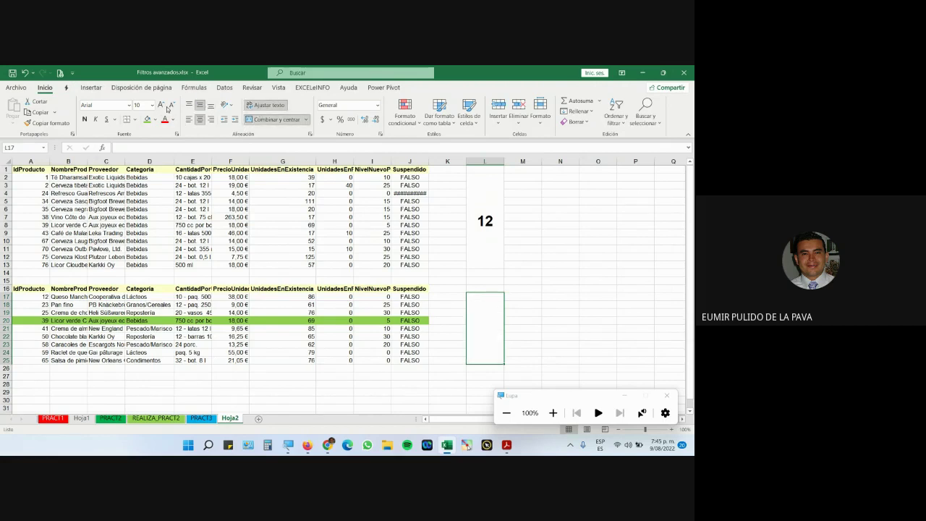
pyautogui.click(162, 106)
pyautogui.write('8')
pyautogui.press('Return')
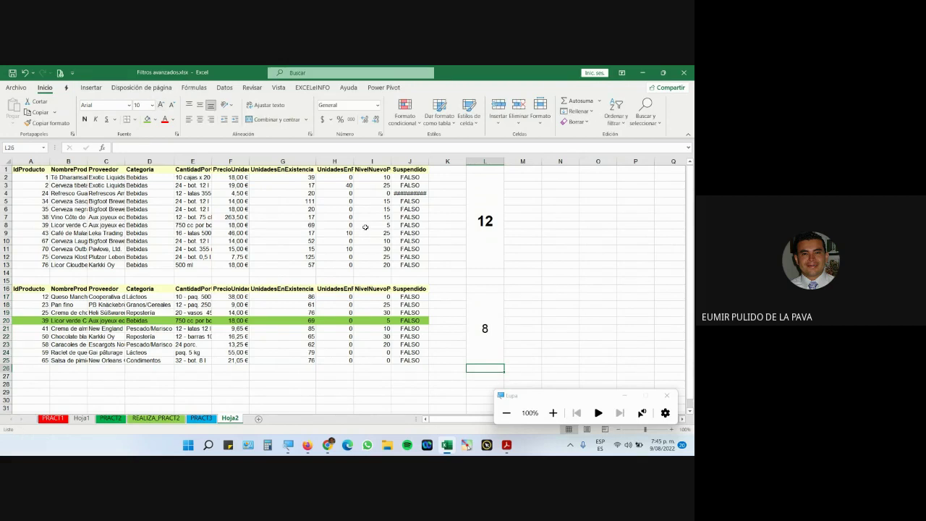
# - Enlarge the font of the 8 in the merged cell and make it bold
pyautogui.click(501, 329)
pyautogui.click(161, 104)
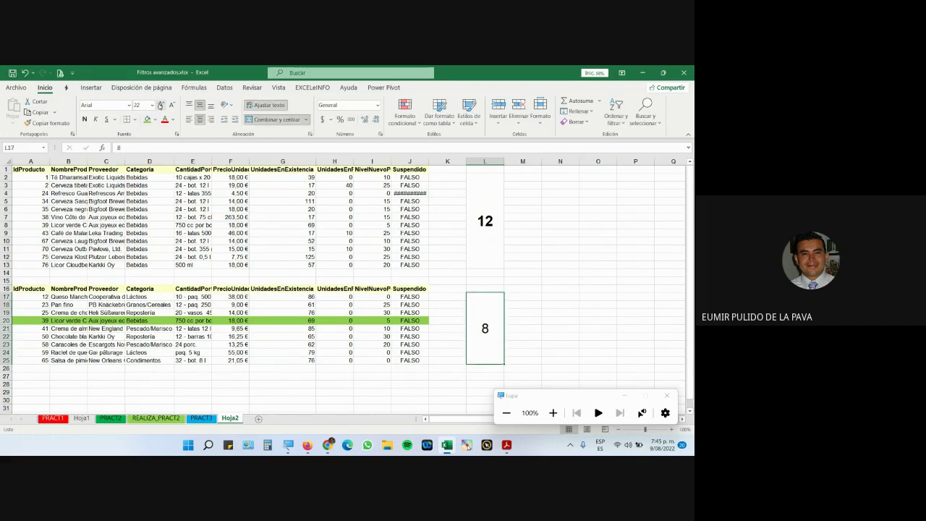
pyautogui.click(161, 105)
pyautogui.click(161, 105)
pyautogui.click(84, 119)
# - Review the UnidadesEnExistencia values and the Categoría of each product in Hoja2's second list
pyautogui.moveTo(294, 293); pyautogui.dragTo(291, 365)
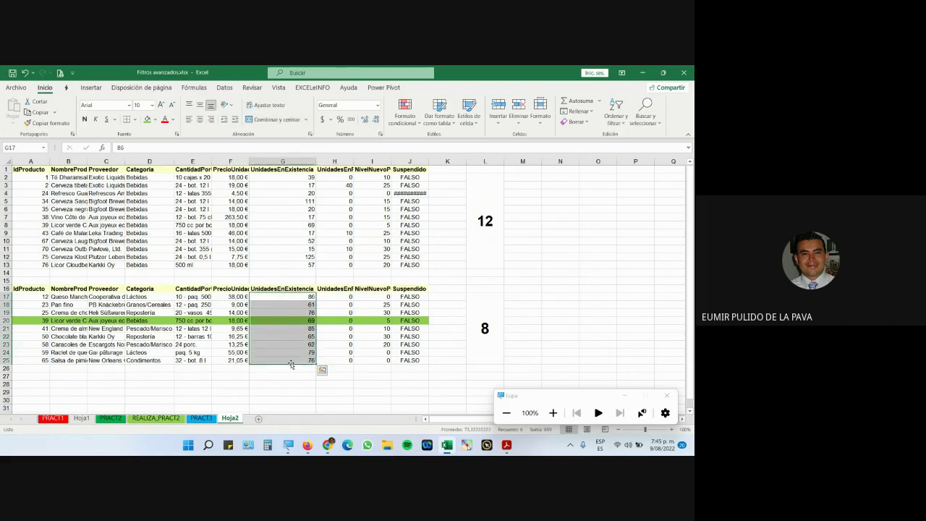
pyautogui.moveTo(157, 297); pyautogui.dragTo(164, 360)
pyautogui.click(151, 304)
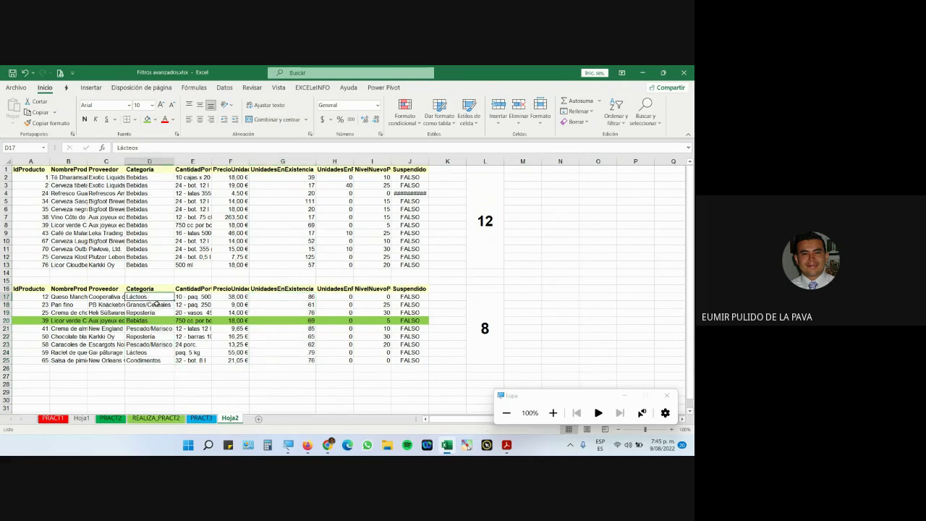
pyautogui.click(160, 312)
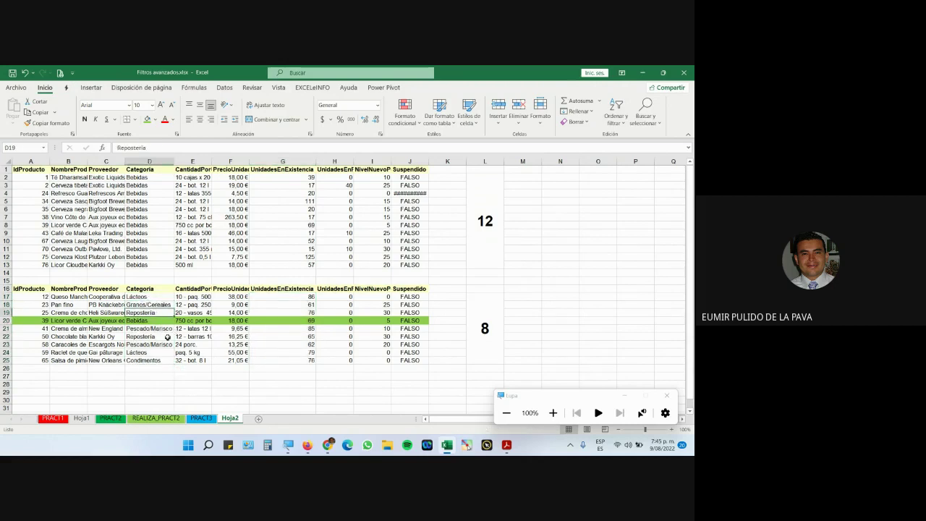
pyautogui.click(163, 330)
pyautogui.click(158, 337)
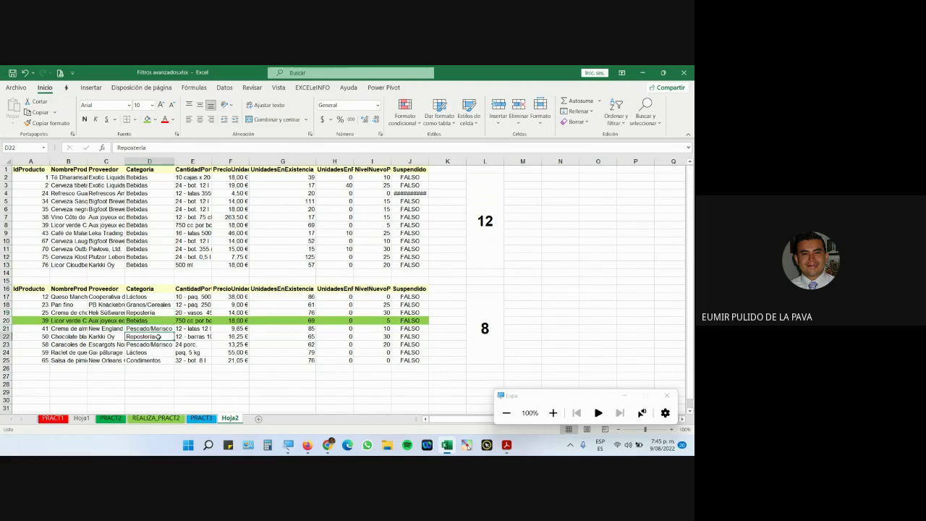
pyautogui.click(161, 346)
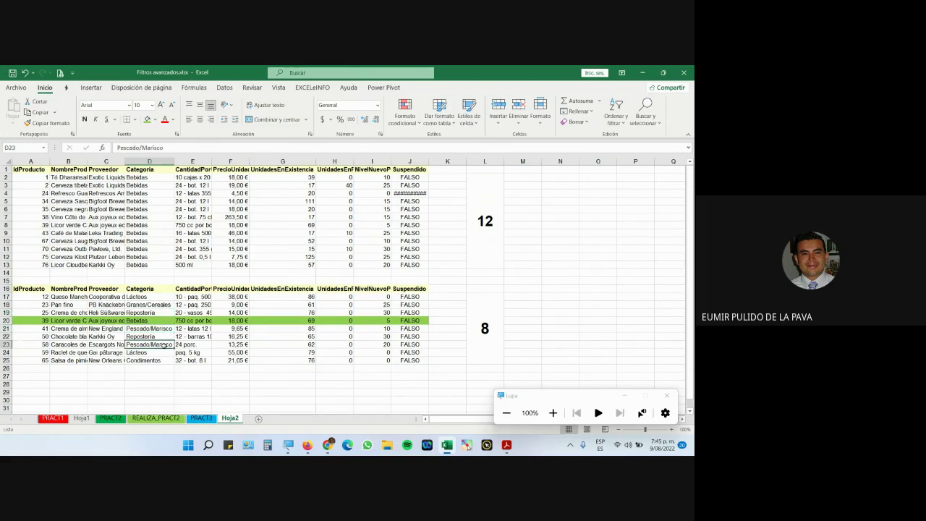
pyautogui.click(153, 352)
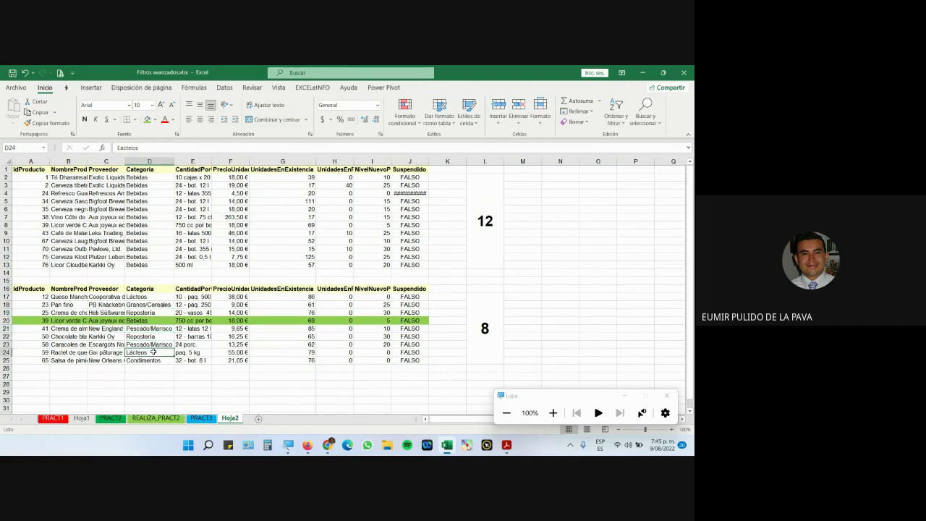
pyautogui.click(166, 359)
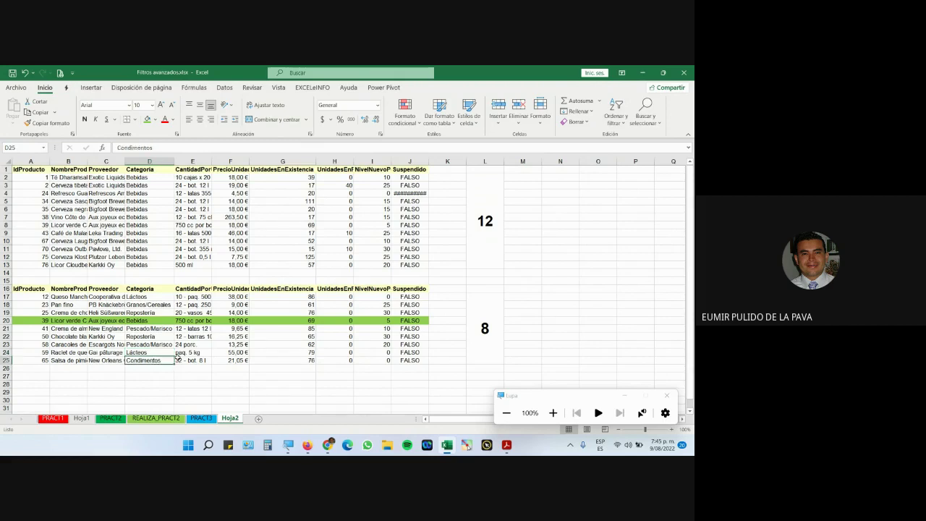
pyautogui.click(138, 324)
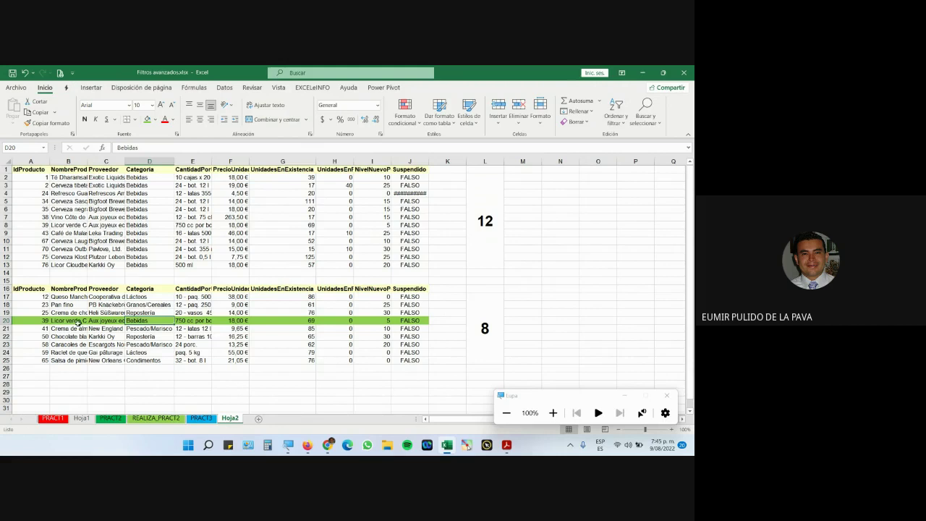
# - Compare the highlighted Bebidas product with its entry in the first list, and go over both lists' rows
pyautogui.moveTo(46, 225); pyautogui.dragTo(409, 218)
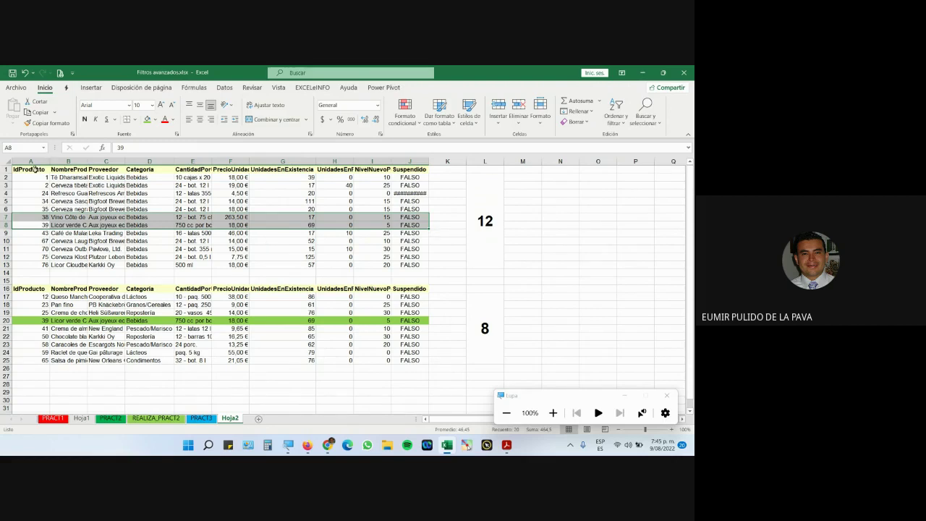
pyautogui.moveTo(29, 178); pyautogui.dragTo(400, 267)
pyautogui.moveTo(42, 298); pyautogui.dragTo(416, 362)
pyautogui.moveTo(38, 297); pyautogui.dragTo(41, 355)
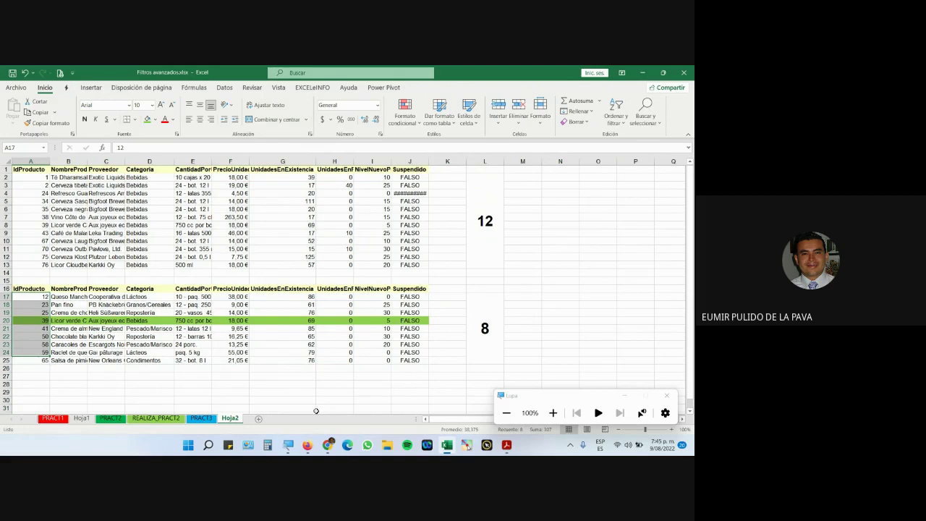
# - Switch to the Google Meet call to check the chat messages, and return to the Excel workbook
pyautogui.click(327, 444)
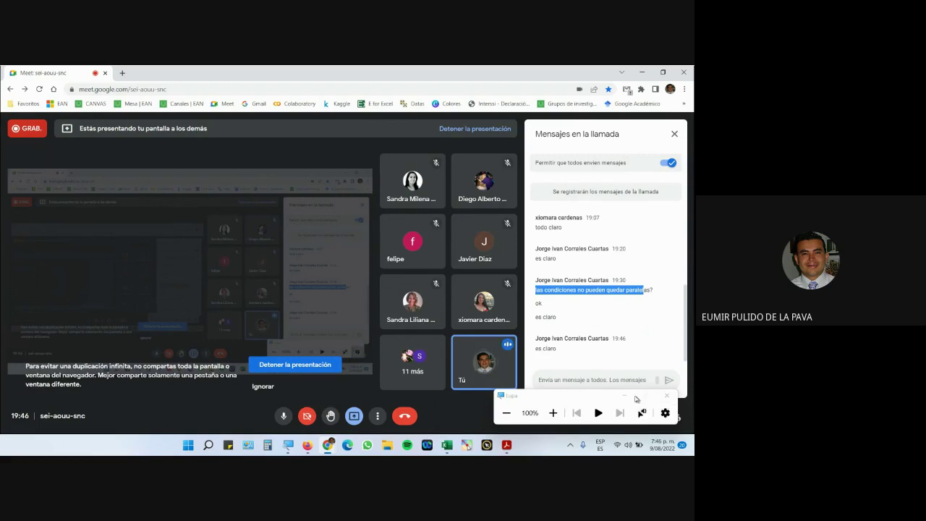
pyautogui.click(447, 444)
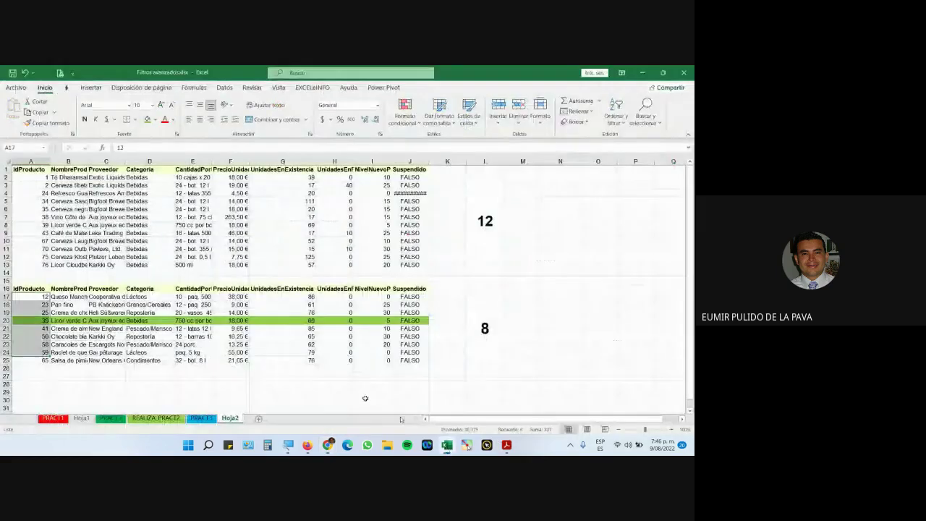
# - Clear the UnidadesEnExistencia filter on the PRACT3 sheet's product table
pyautogui.click(201, 418)
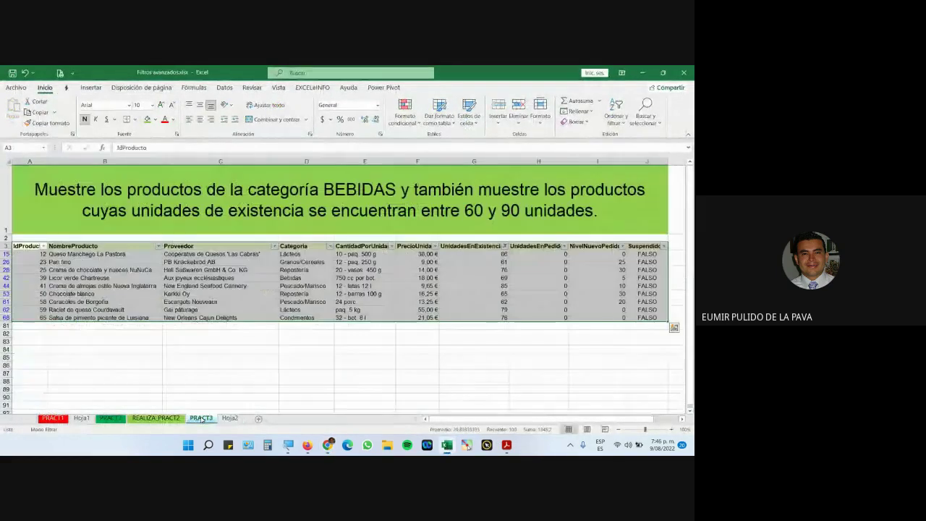
pyautogui.click(504, 246)
pyautogui.click(444, 288)
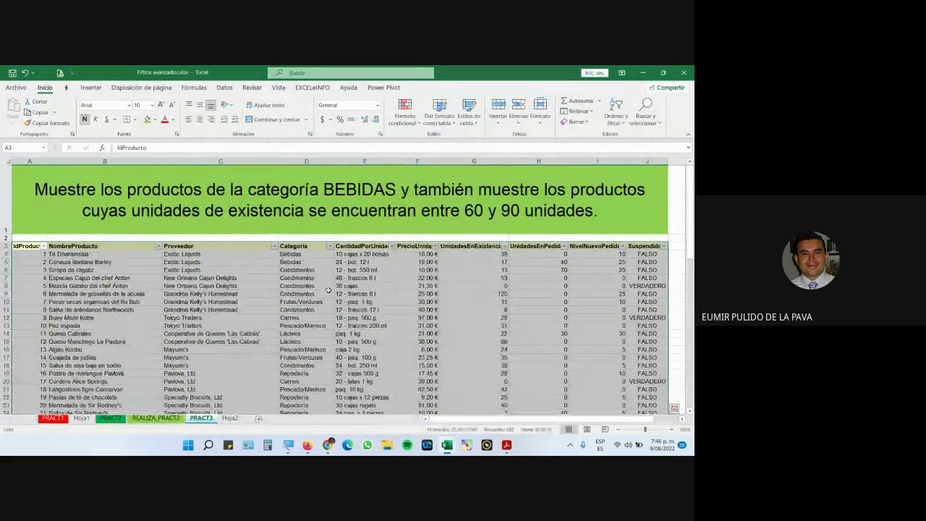
# - Look through the complete unfiltered product table on PRACT3 down to its last record
pyautogui.click(282, 294)
pyautogui.scroll(-10, 257, 307)
pyautogui.scroll(-12, 256, 306)
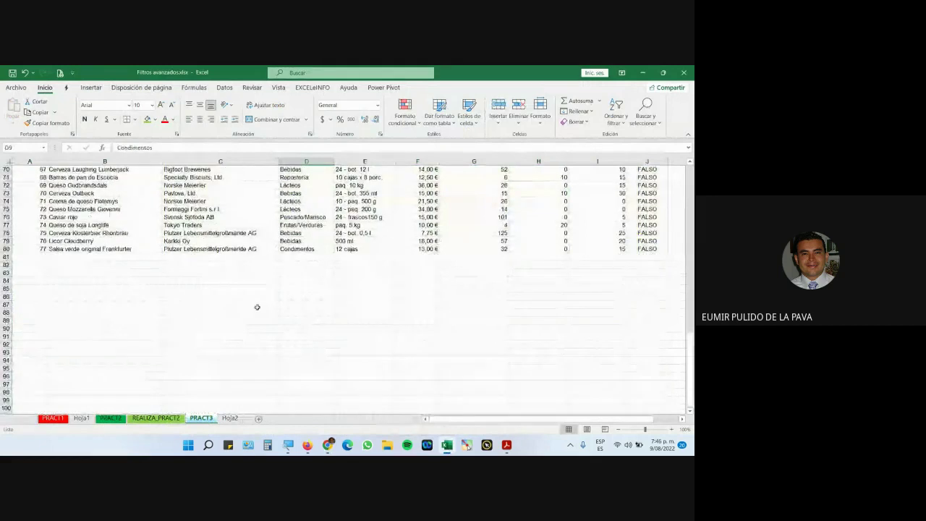
pyautogui.click(226, 281)
pyautogui.scroll(4, 227, 288)
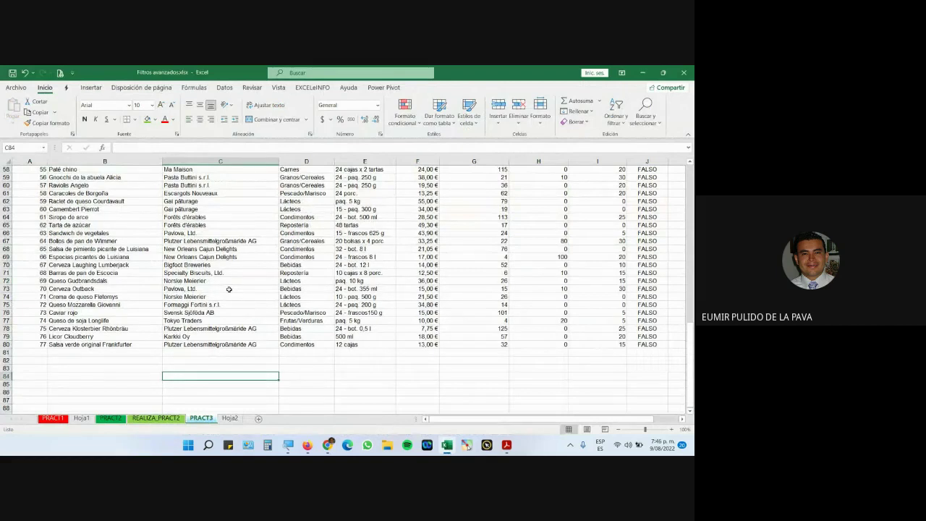
pyautogui.scroll(15, 229, 289)
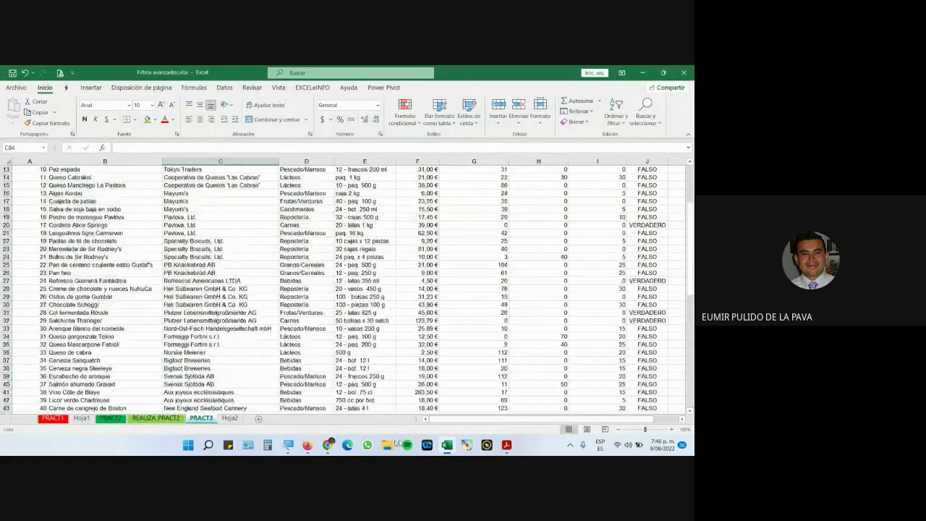
# - Check the Google Meet chat for participants' replies and switch back to Excel
pyautogui.click(361, 401)
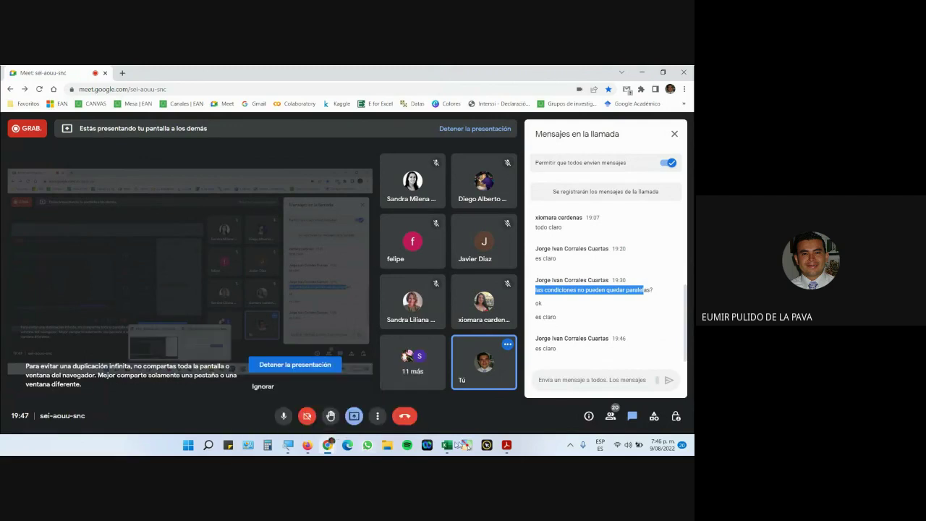
pyautogui.click(452, 446)
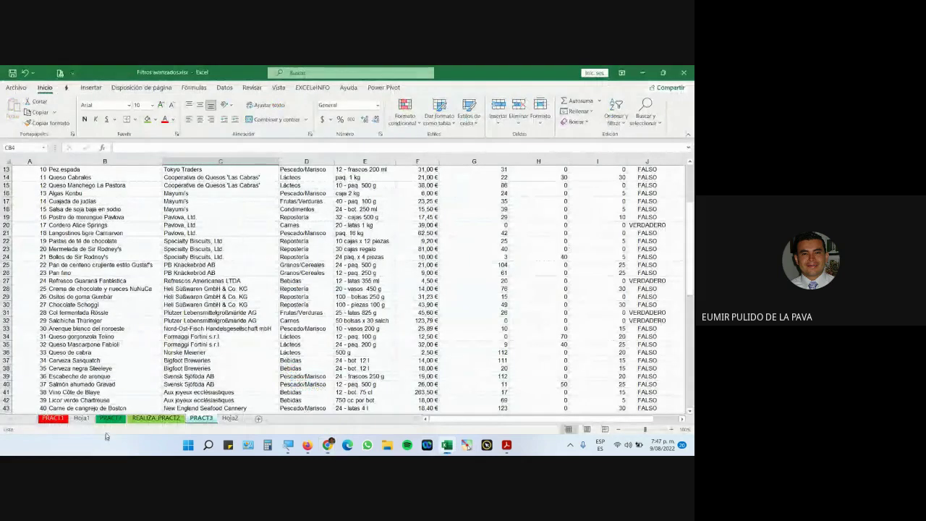
# - Review the PIB per cápita and IPC criteria range and its results on the PRACT1 sheet, and return to PRACT3
pyautogui.click(45, 421)
pyautogui.click(554, 326)
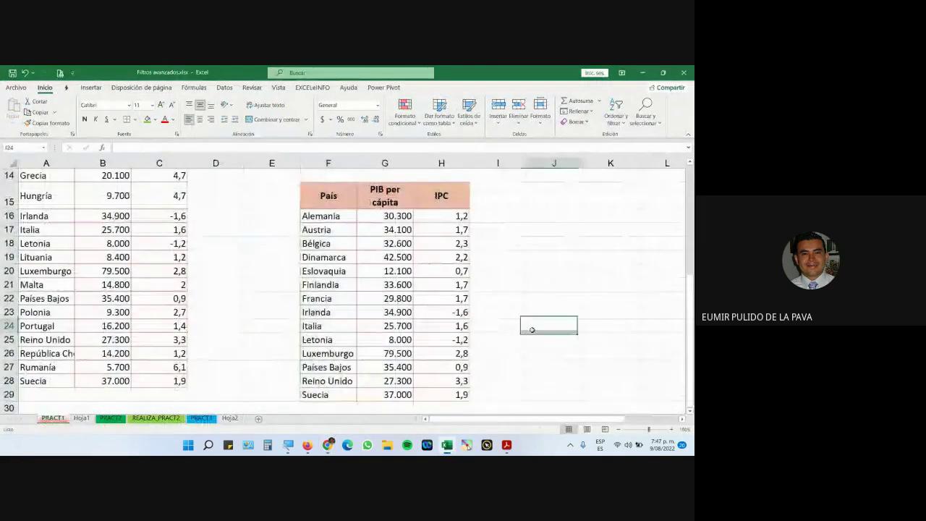
pyautogui.scroll(4, 556, 323)
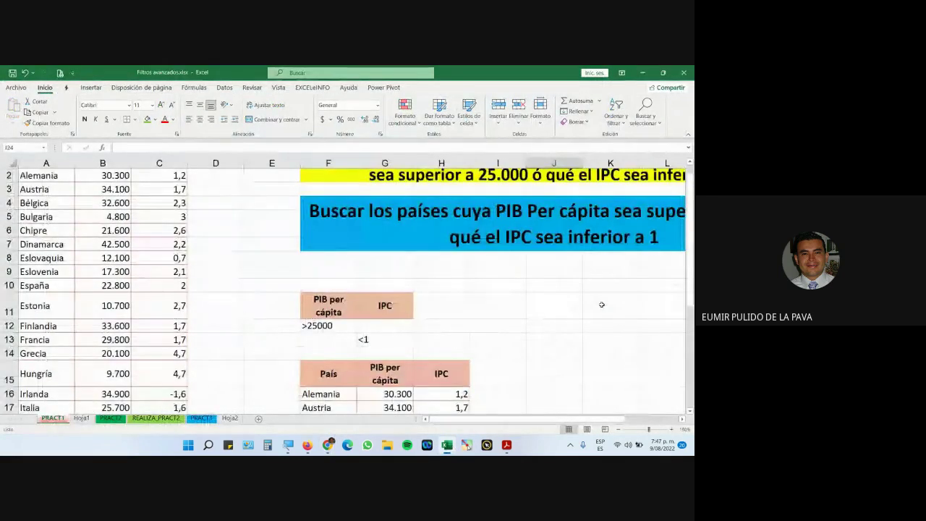
pyautogui.scroll(1, 600, 304)
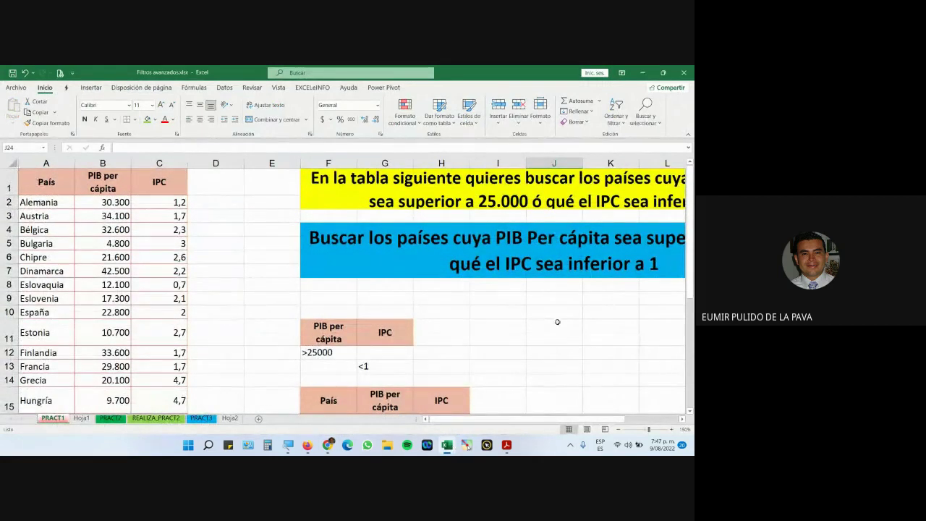
pyautogui.click(202, 418)
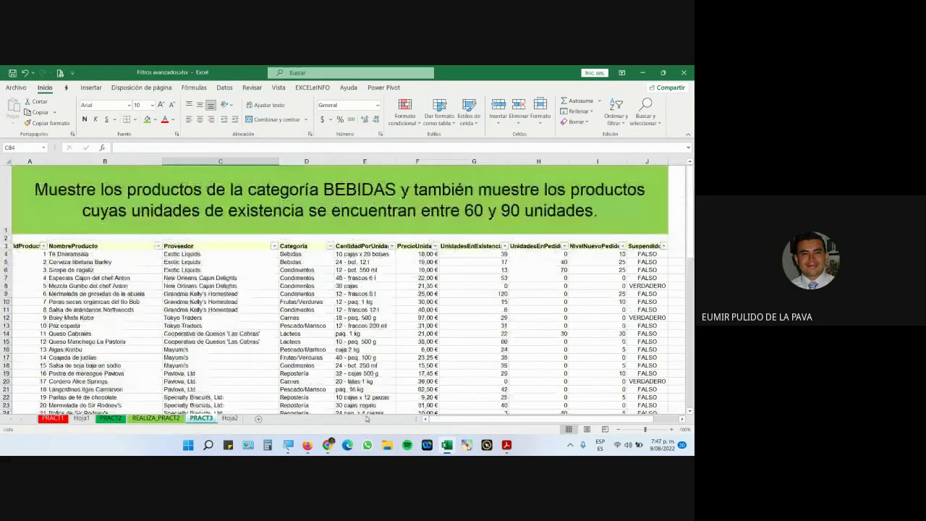
# - Check the Google Meet chat for participants' replies and switch back to Excel
pyautogui.moveTo(327, 445)
pyautogui.click(300, 412)
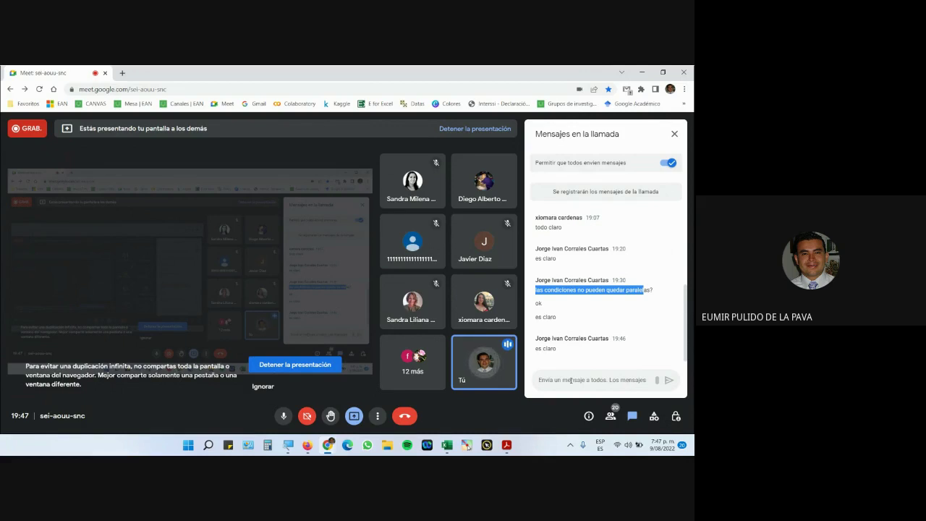
pyautogui.hotkey('alt', 'Tab')
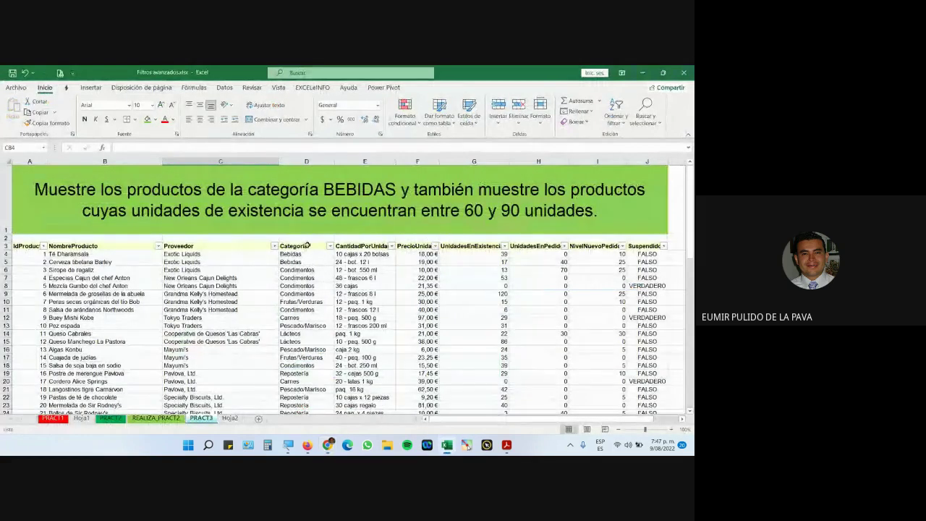
# - Copy the Categoría and UnidadesEnExistencia headers from row 3 into A83:B83 below the product table
pyautogui.click(307, 246)
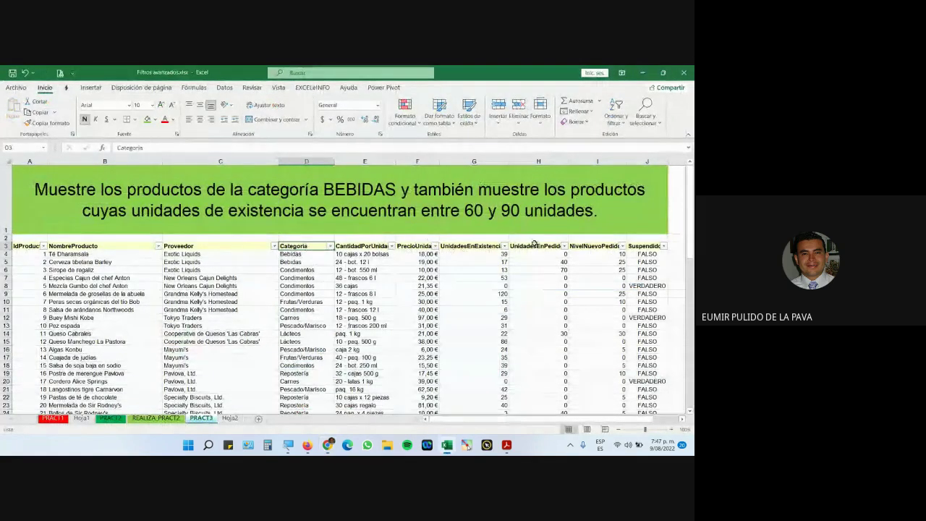
pyautogui.keyDown('ctrl'); pyautogui.click(474, 246); pyautogui.keyUp('ctrl')
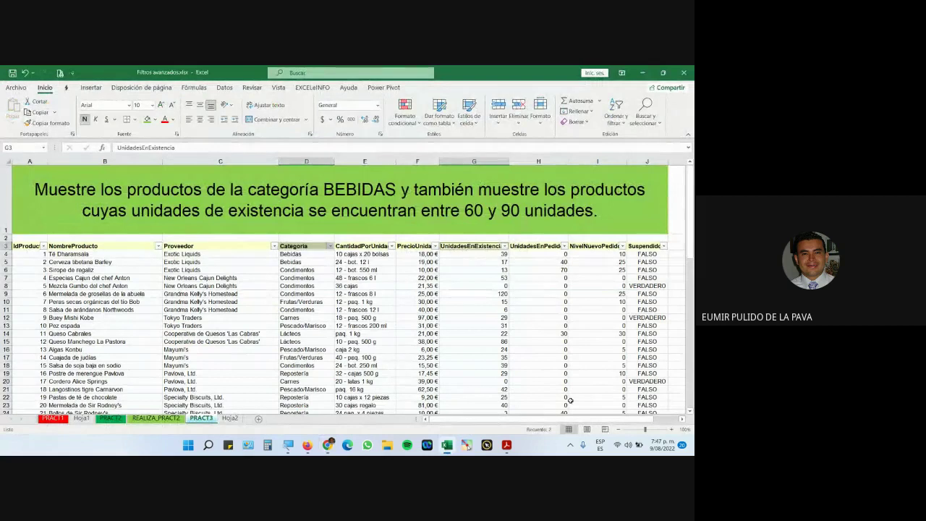
pyautogui.hotkey('ctrl', 'c')
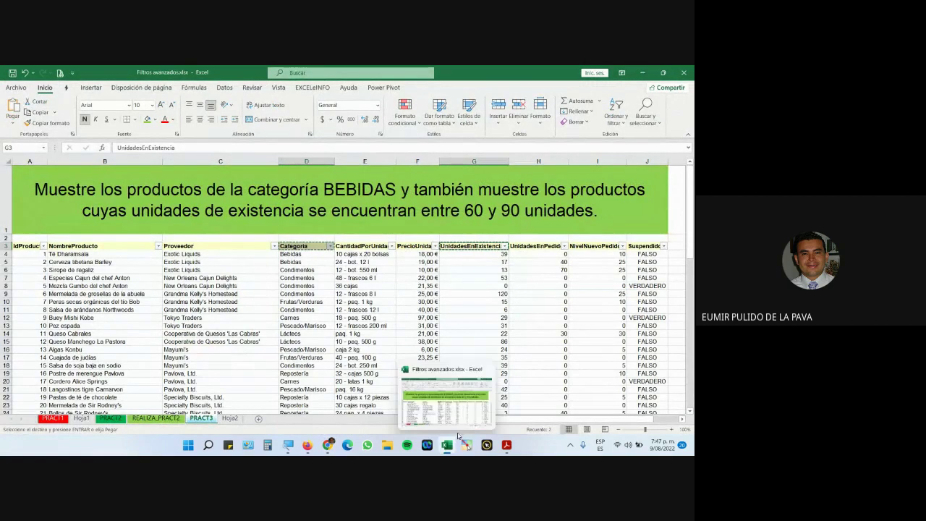
pyautogui.hscroll(1, 528, 422)
pyautogui.hscroll(2, 528, 422)
pyautogui.hscroll(-3, 528, 422)
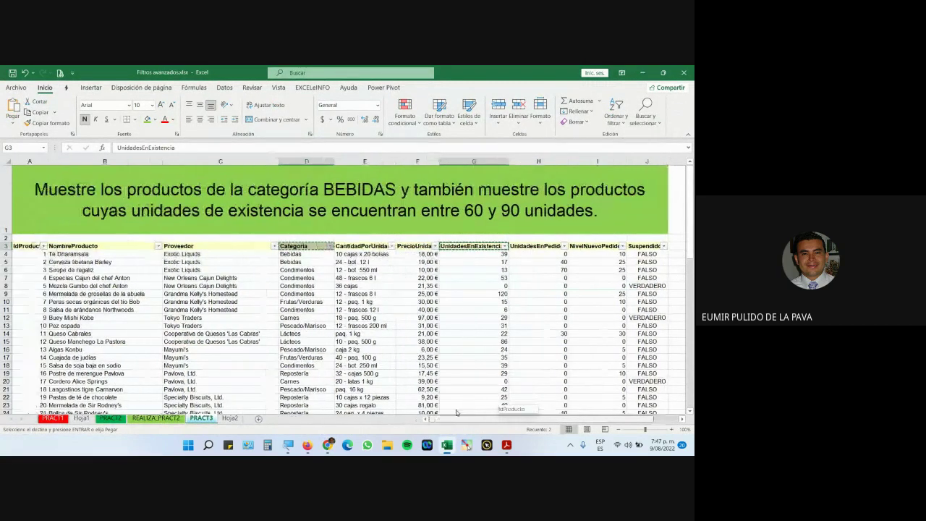
pyautogui.scroll(-6, 335, 327)
pyautogui.scroll(-17, 335, 327)
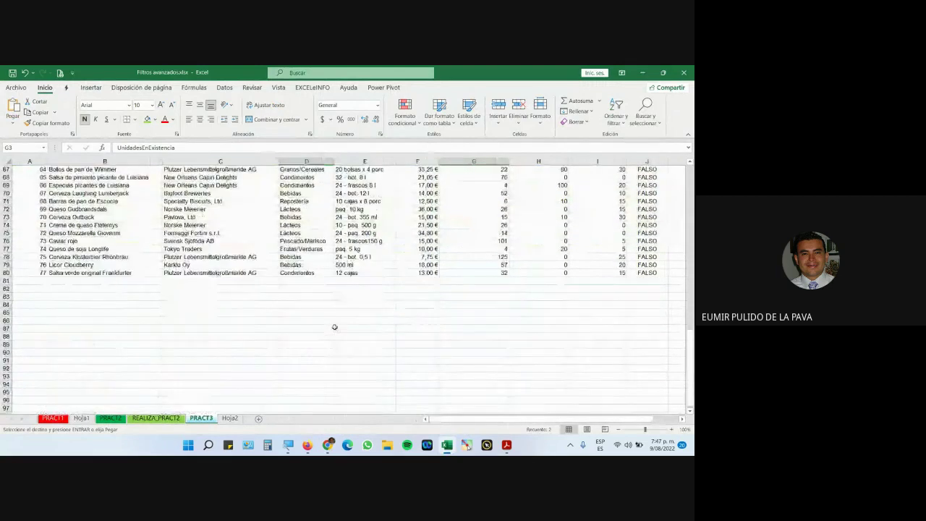
pyautogui.click(37, 270)
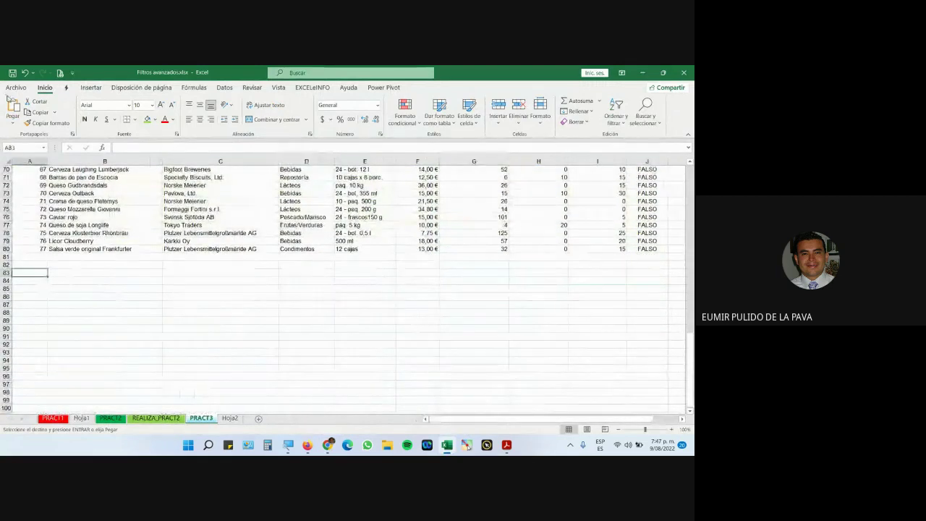
pyautogui.hotkey('ctrl', 'v')
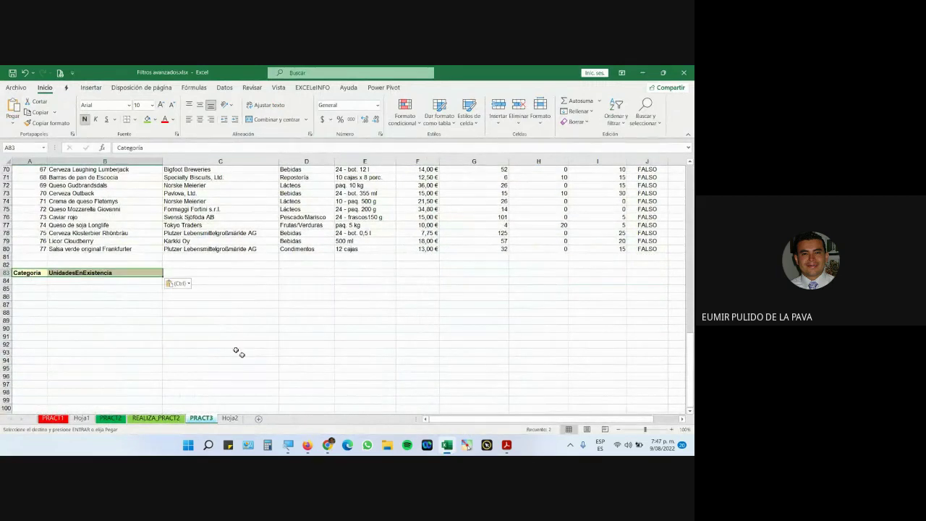
pyautogui.click(164, 327)
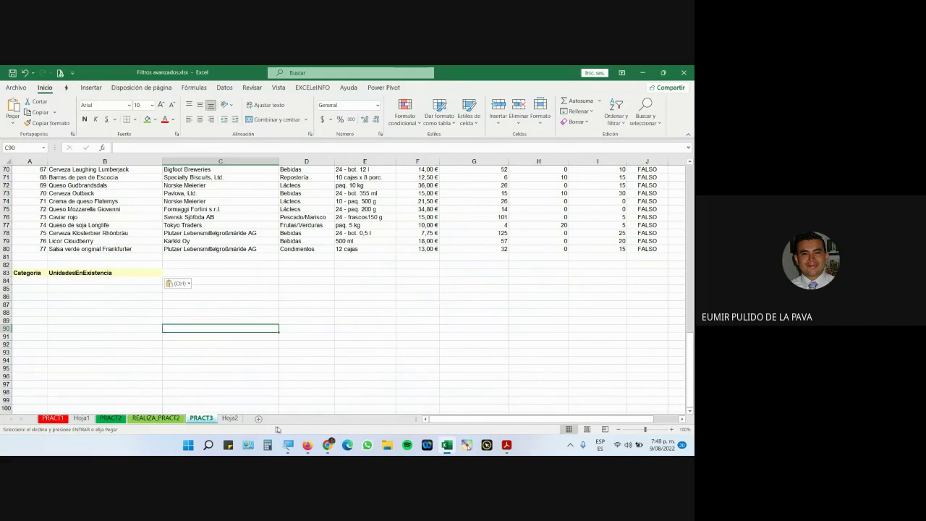
# - Look at the Google Meet chat for new answers, return to Excel and review the exercise's product table
pyautogui.moveTo(328, 448)
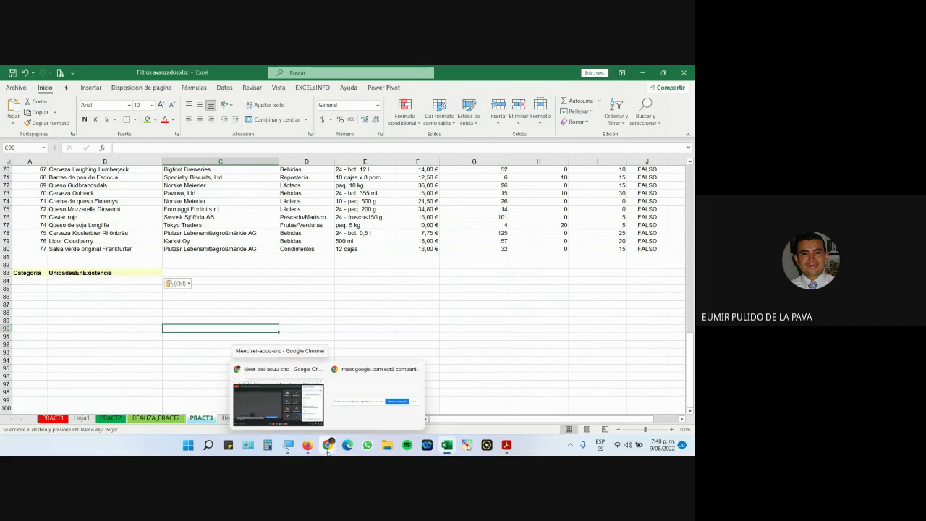
pyautogui.click(319, 405)
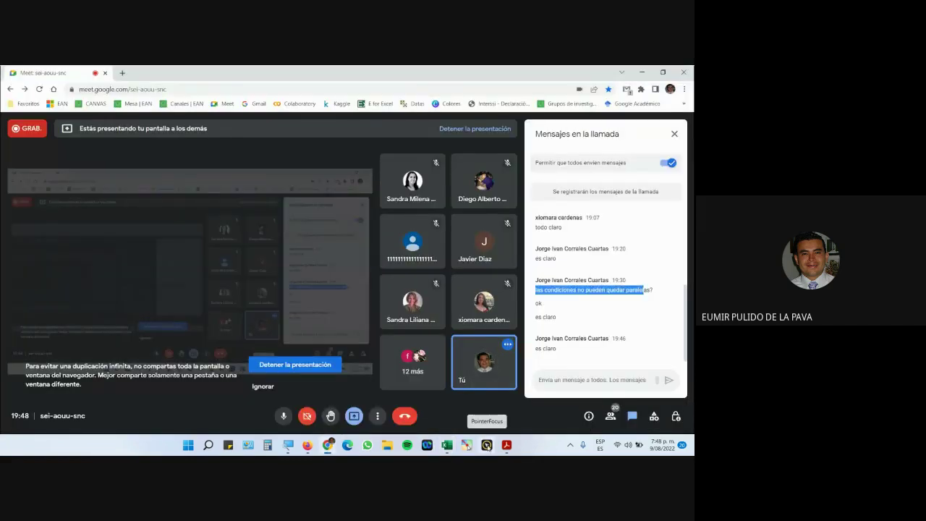
pyautogui.click(447, 445)
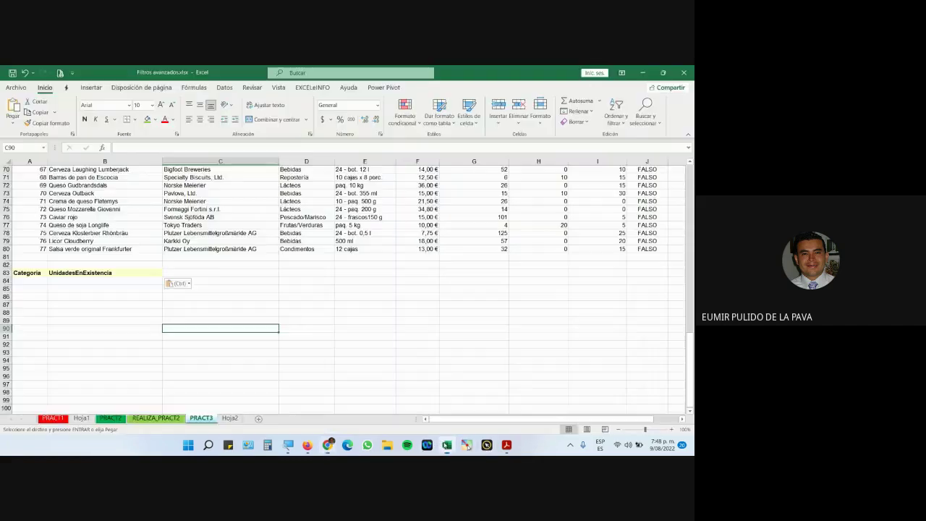
pyautogui.scroll(12, 397, 346)
pyautogui.scroll(11, 397, 347)
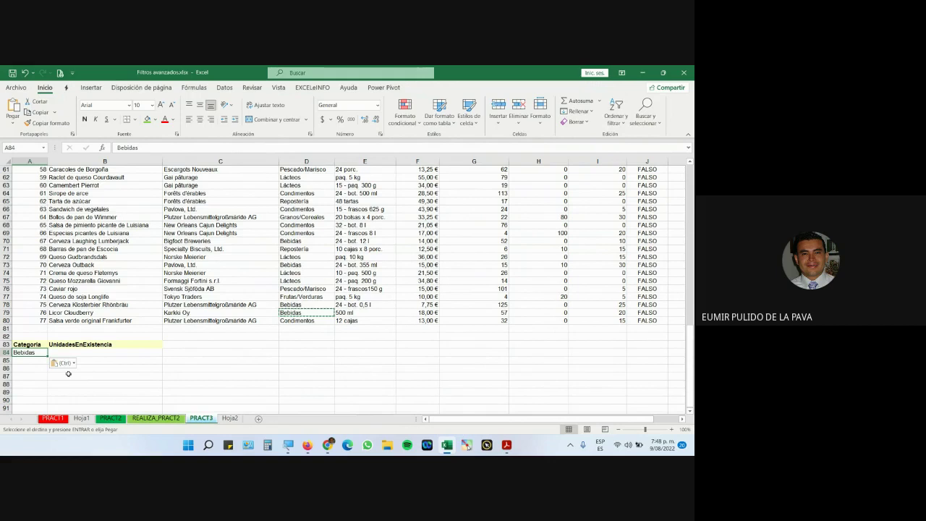
# - Write the note "Entre 6o y 90" in C86 and enlarge it to font size 16
pyautogui.click(217, 368)
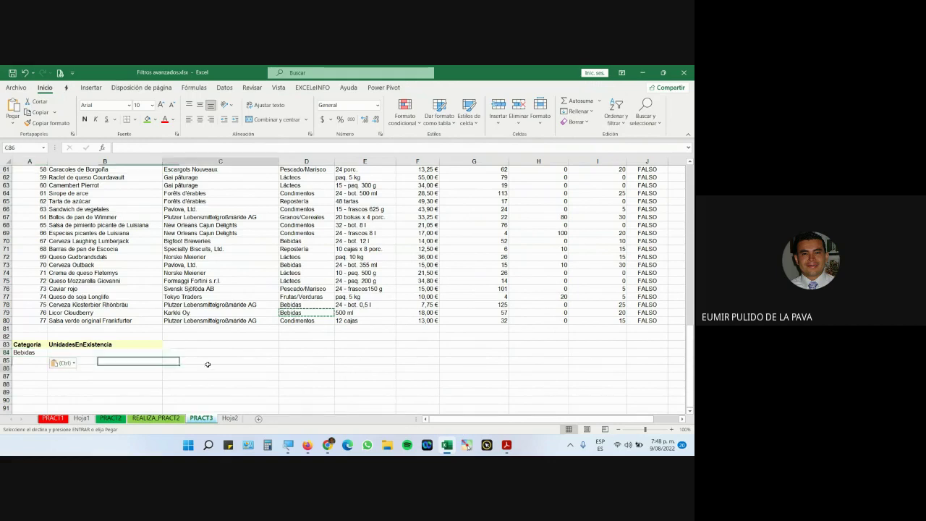
pyautogui.write('Entre 6')
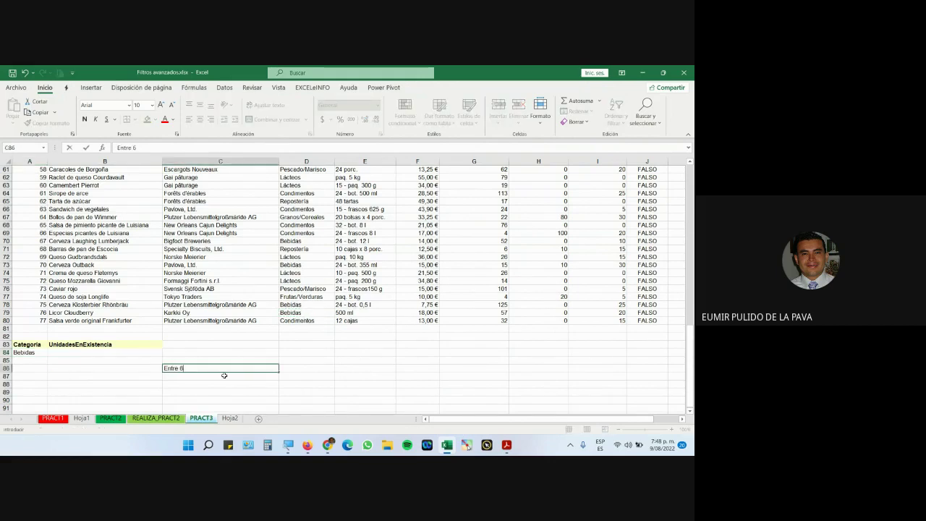
pyautogui.write('o y 90')
pyautogui.press('Return')
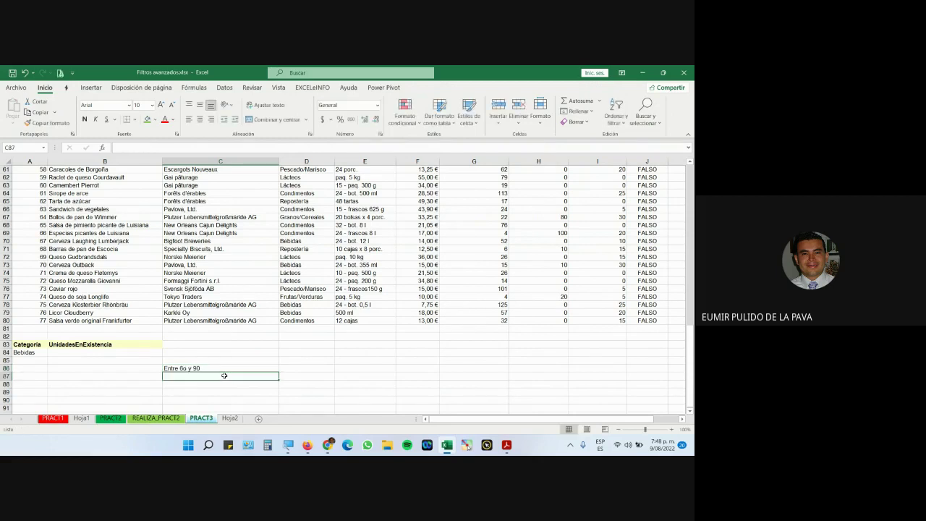
pyautogui.click(197, 367)
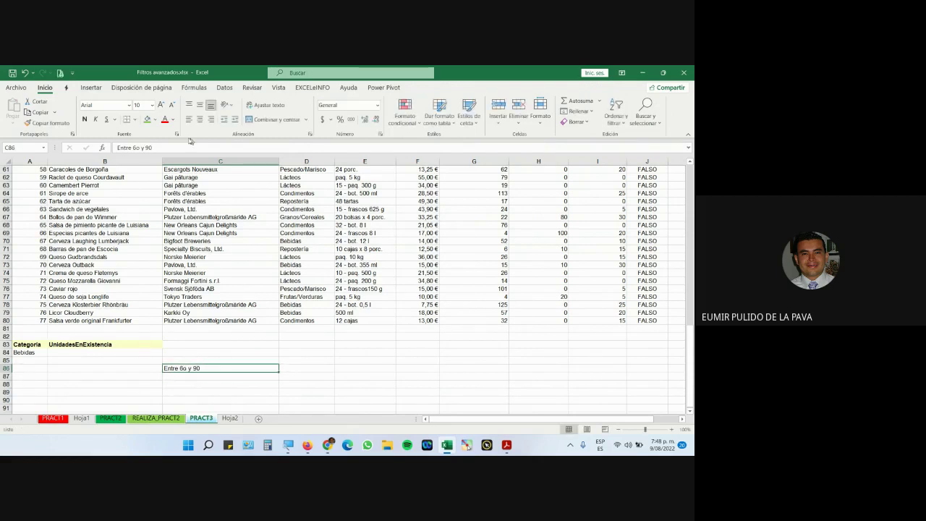
pyautogui.click(161, 105)
pyautogui.click(161, 104)
pyautogui.click(160, 105)
pyautogui.click(160, 105)
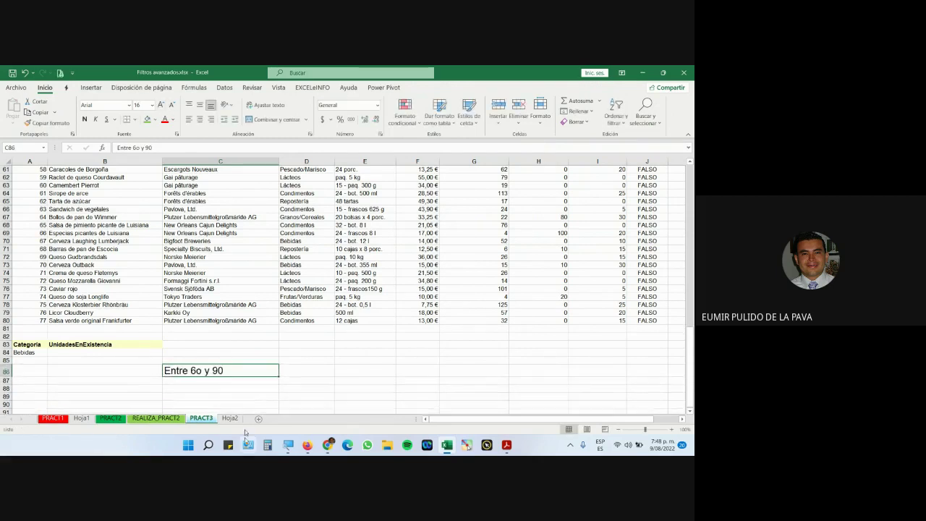
# - Correct the note in C86 to "Entre 60 y 90" and undo the entry to empty the cell
pyautogui.doubleClick(204, 370)
pyautogui.press('BackSpace')
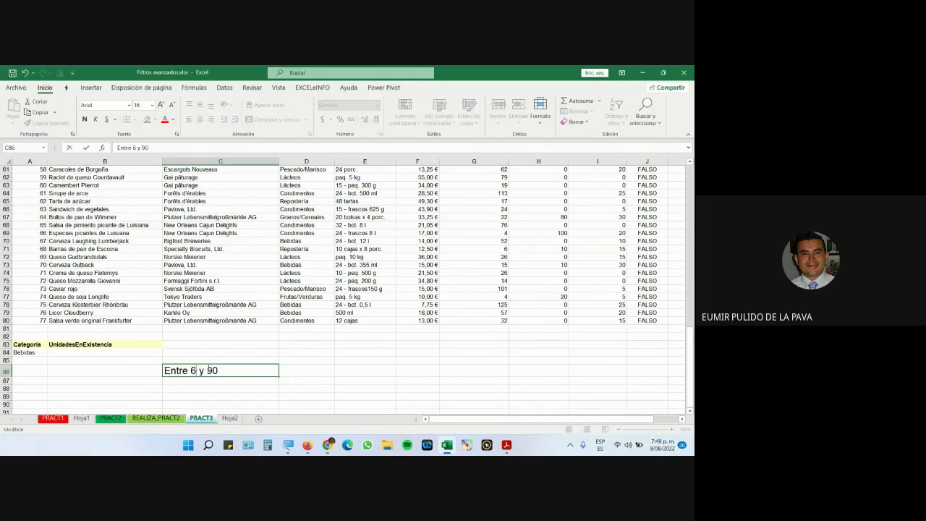
pyautogui.write('0')
pyautogui.press('Return')
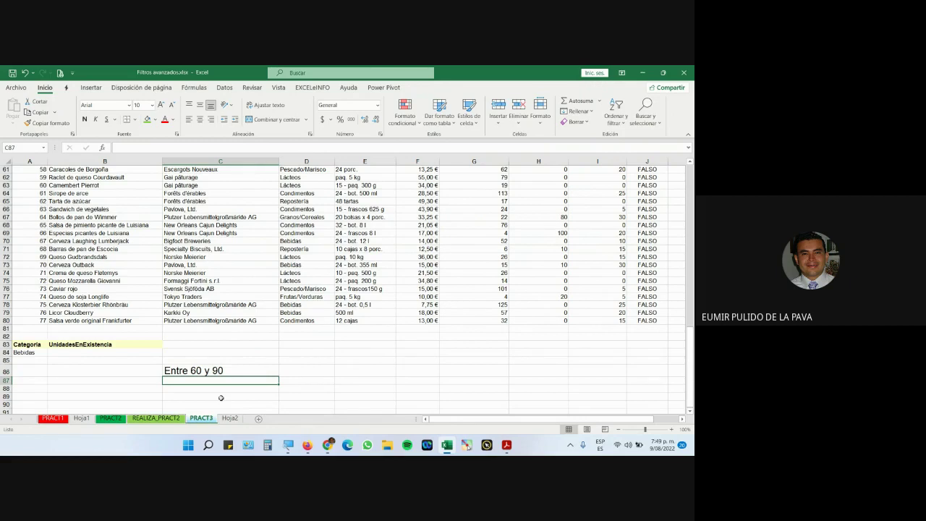
pyautogui.hotkey('ctrl', 'z')
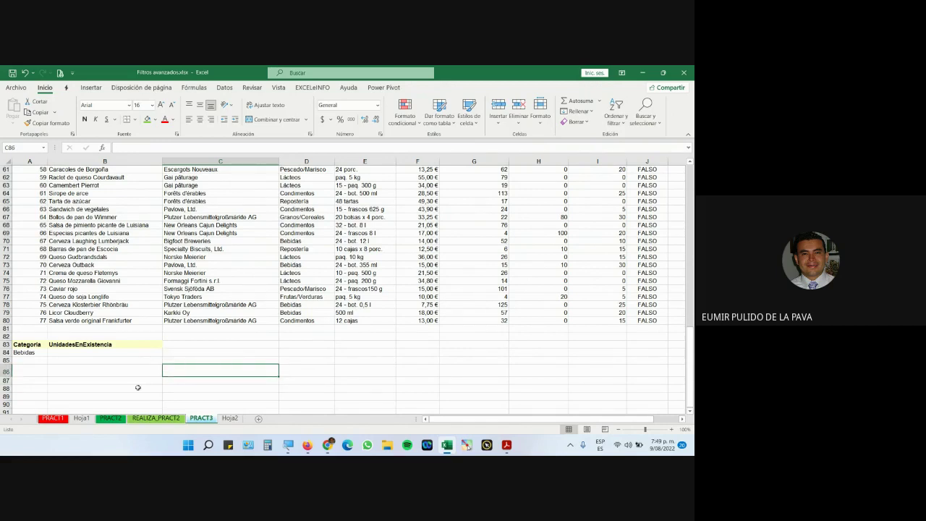
# - Copy the UnidadesEnExistencia criteria header from B83 into C83
pyautogui.click(118, 347)
pyautogui.hotkey('ctrl', 'c')
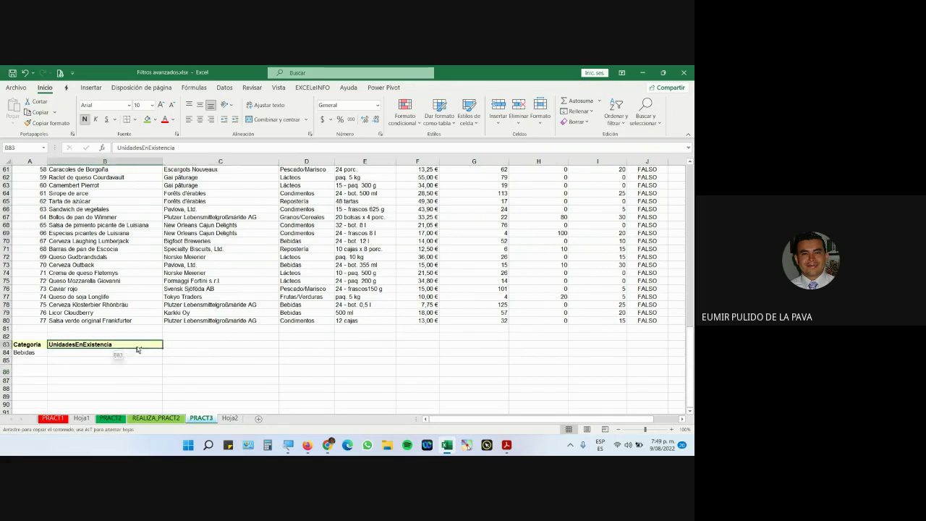
pyautogui.click(195, 346)
pyautogui.press('Return')
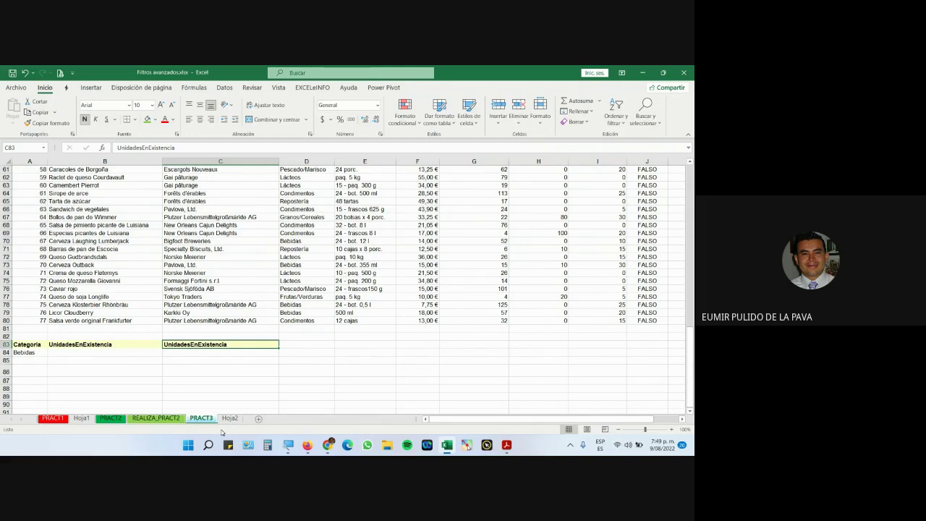
# - Check the Google Meet call and its chat for participants' answers about the criteria, and return to Excel
pyautogui.moveTo(308, 443)
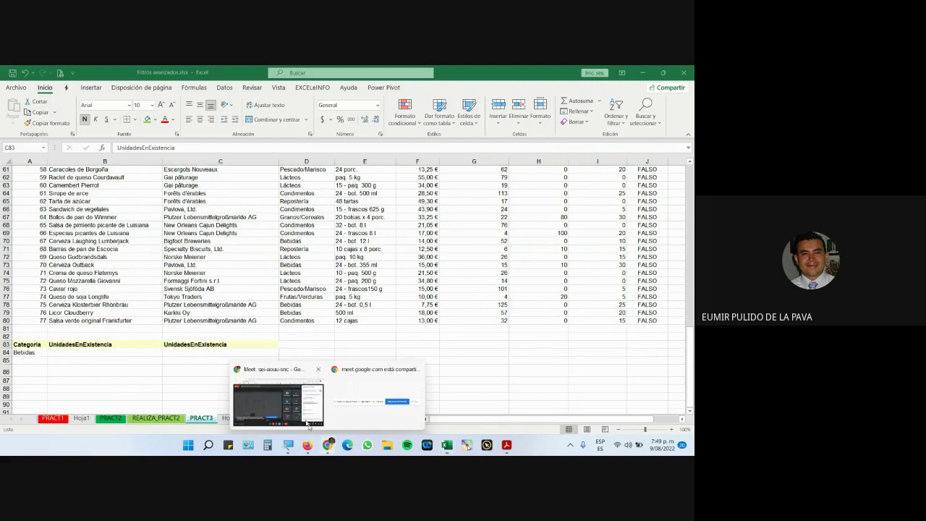
pyautogui.click(309, 426)
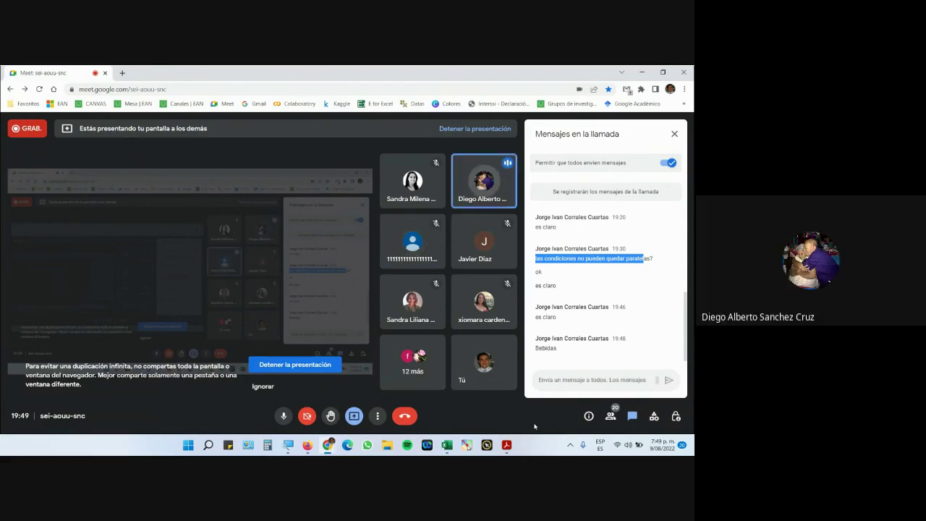
pyautogui.hotkey('alt', 'Tab')
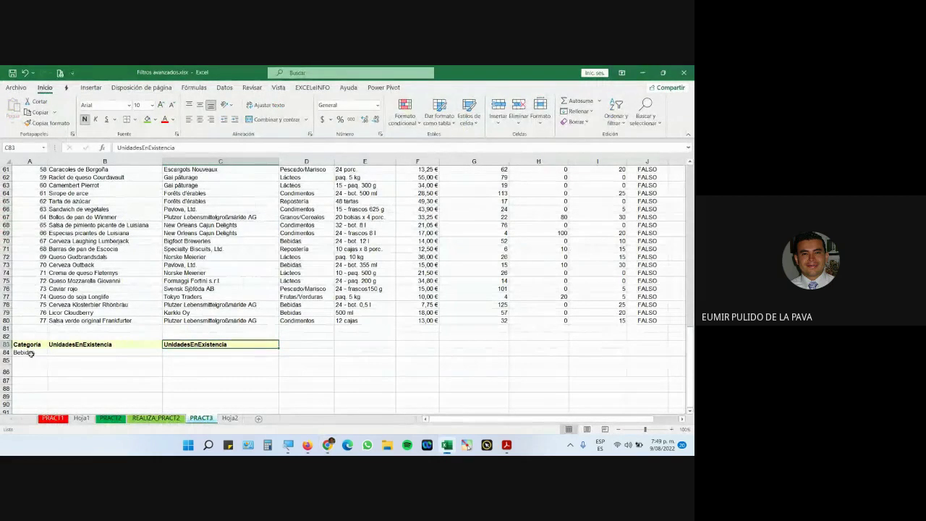
# - Enter the stock criteria >=60 in B85 and <=90 in C85, one row below Bebidas
pyautogui.click(7, 353)
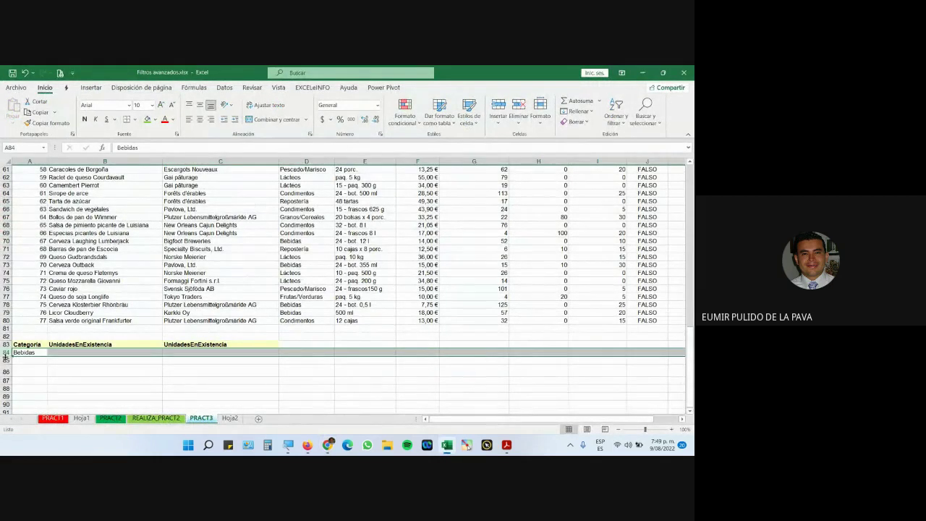
pyautogui.click(6, 361)
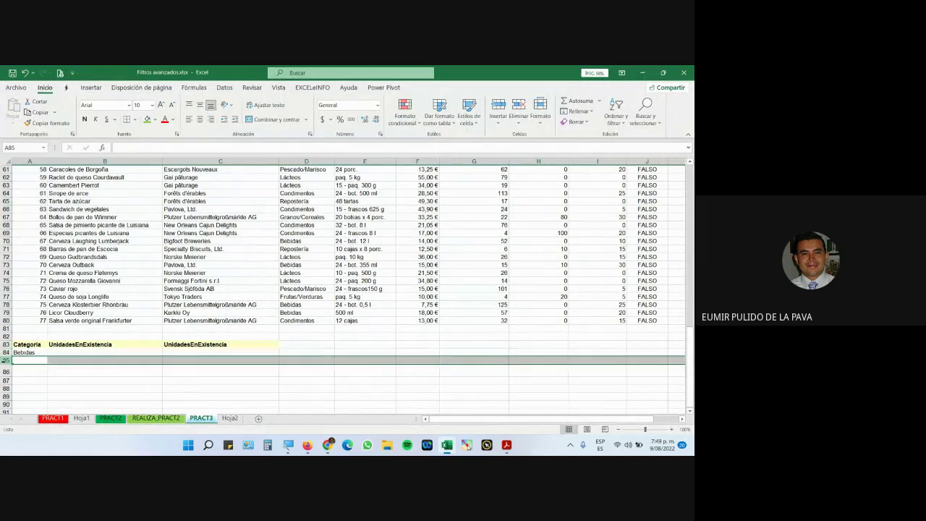
pyautogui.click(72, 361)
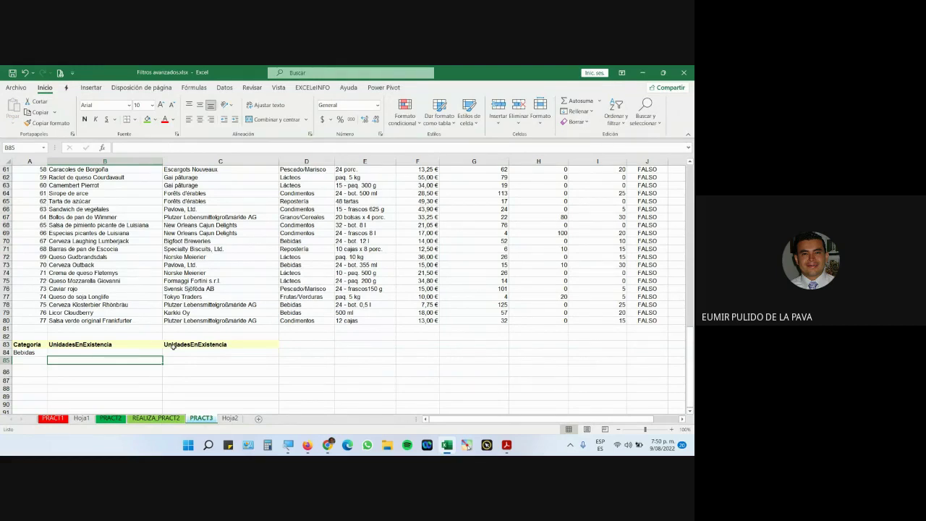
pyautogui.write('>=60')
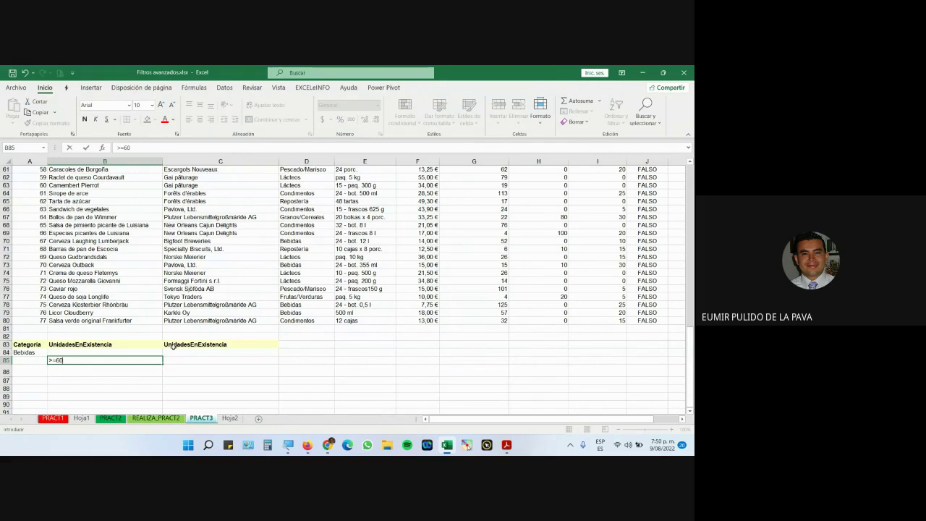
pyautogui.press('Tab')
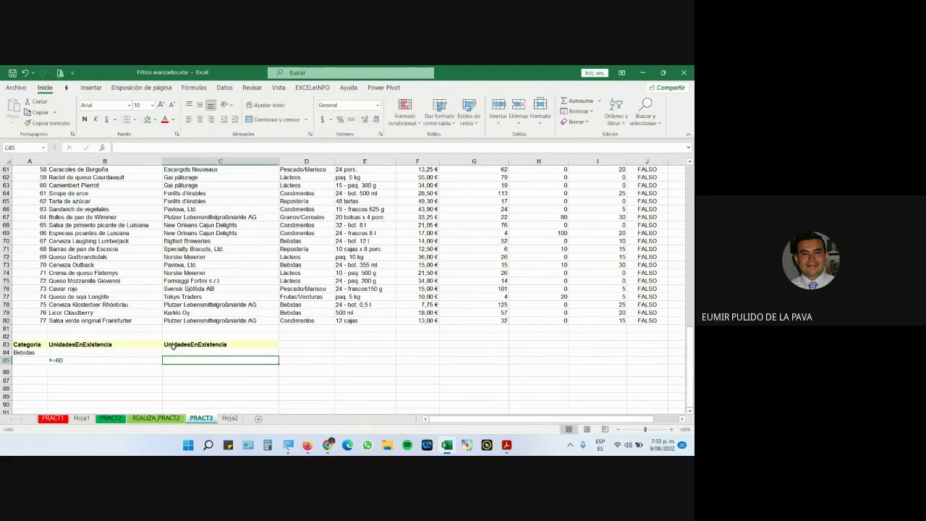
pyautogui.write('<=90')
pyautogui.press('Return')
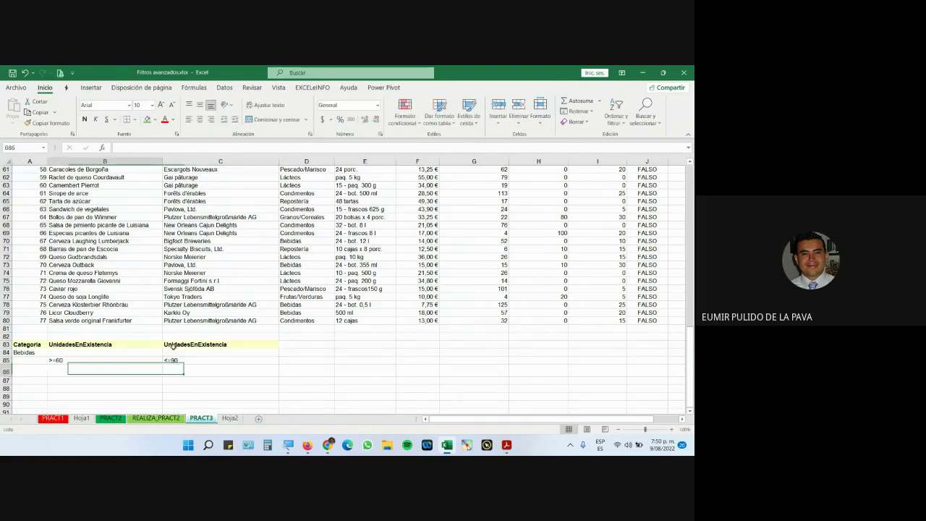
# - Magnify the screen around the criteria range and select B85:C85 to examine the two stock conditions
pyautogui.click(288, 446)
pyautogui.click(552, 413)
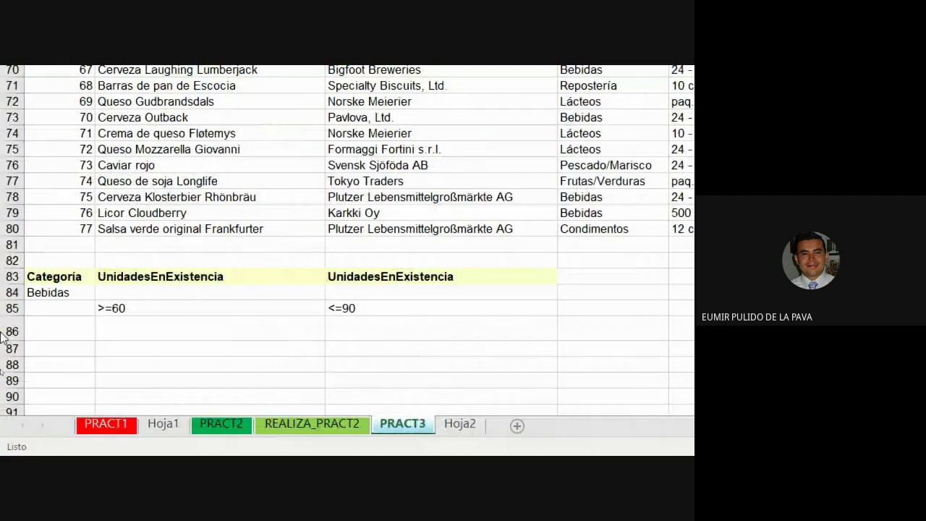
pyautogui.moveTo(289, 307); pyautogui.dragTo(372, 309)
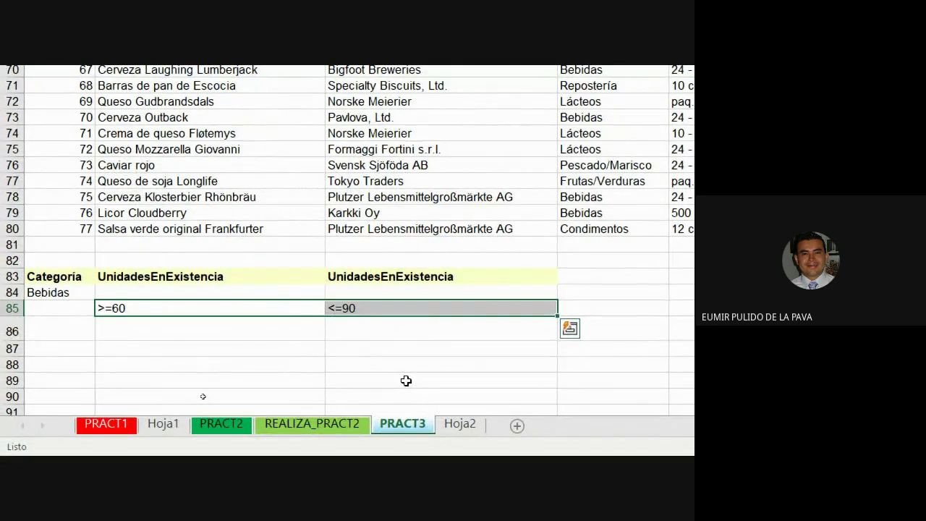
# - Reread the exercise statement above the product table and compare it with the UnidadesEnExistencia headers and stock conditions in B83:C85
pyautogui.scroll(17, 406, 380)
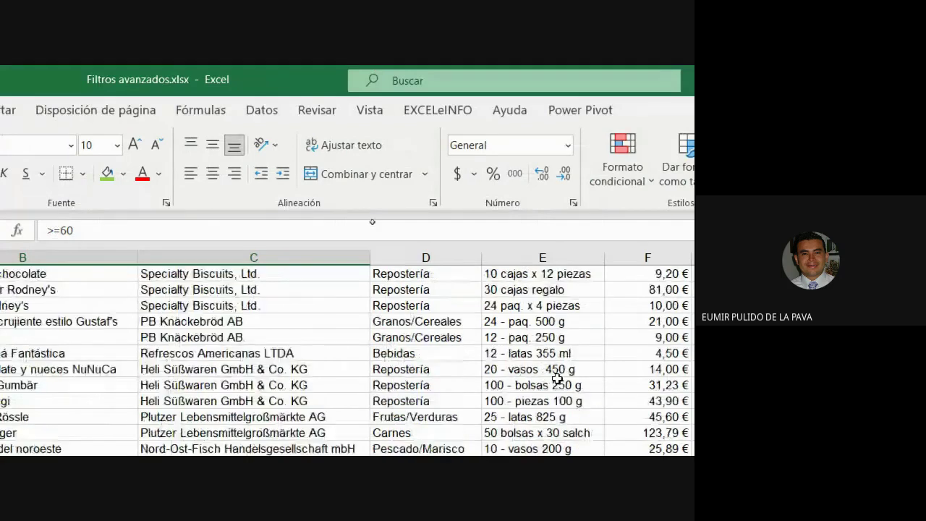
pyautogui.scroll(8, 557, 379)
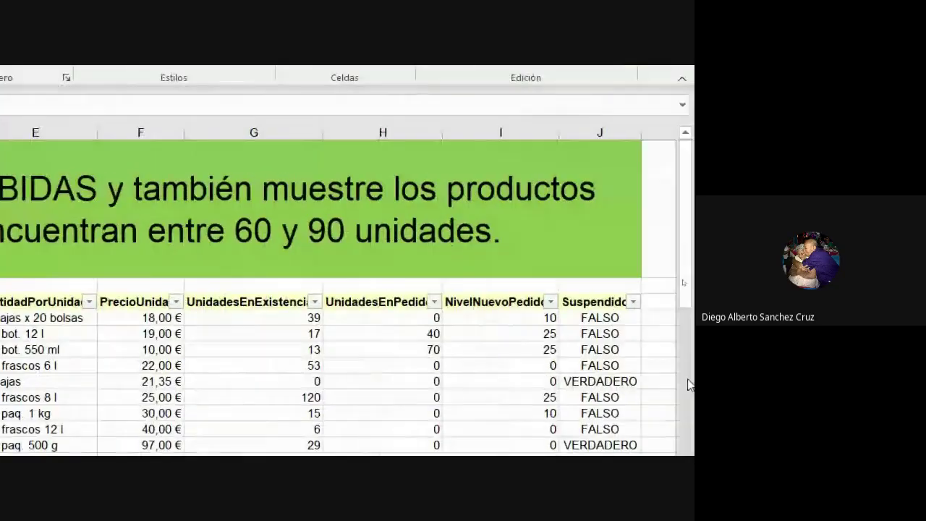
pyautogui.scroll(-15, 363, 277)
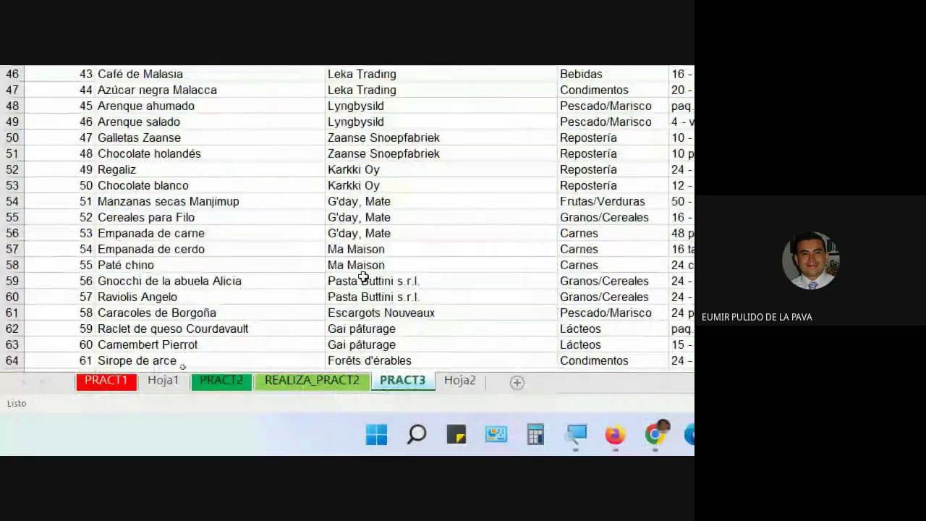
pyautogui.scroll(-13, 365, 280)
pyautogui.scroll(4, 369, 283)
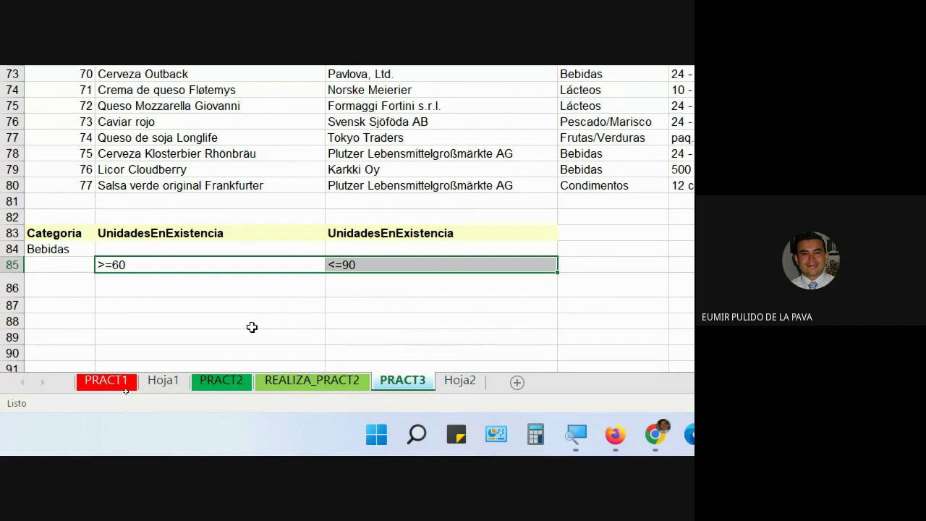
pyautogui.moveTo(222, 233); pyautogui.dragTo(340, 232)
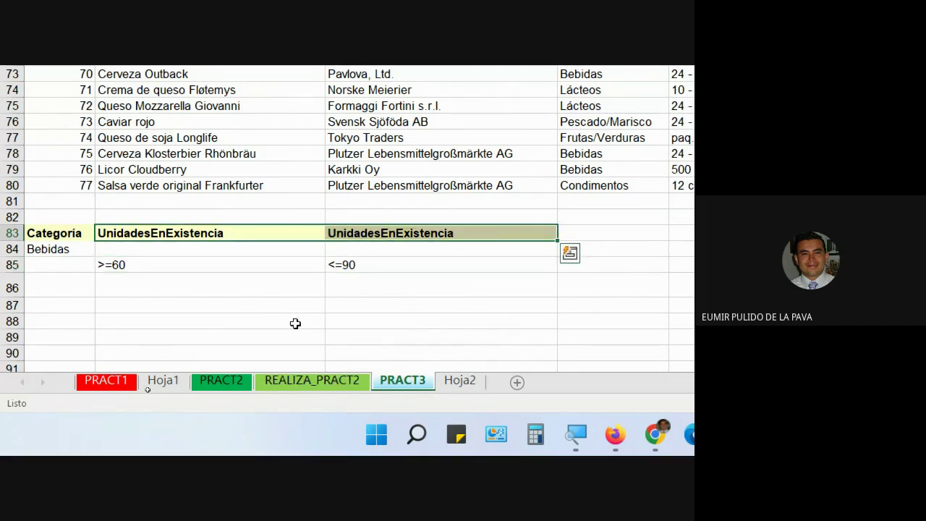
pyautogui.moveTo(179, 262); pyautogui.dragTo(348, 263)
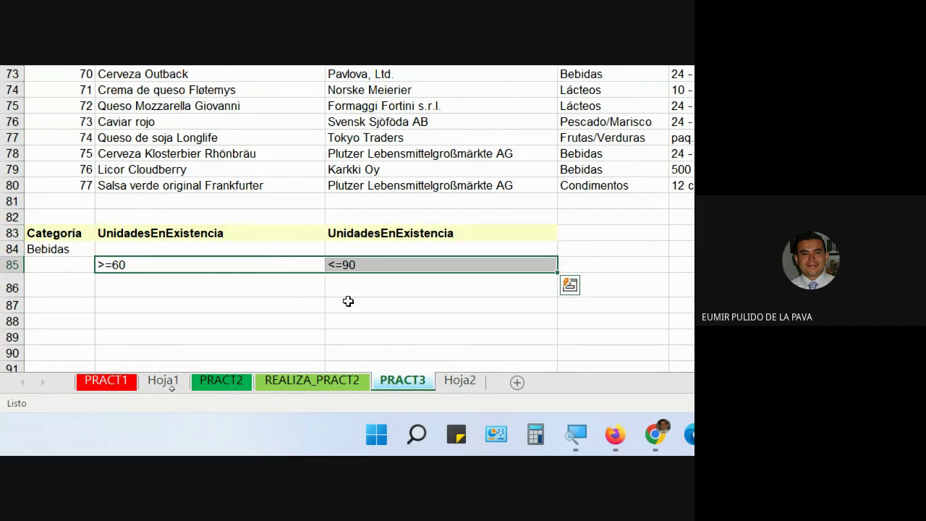
pyautogui.click(276, 303)
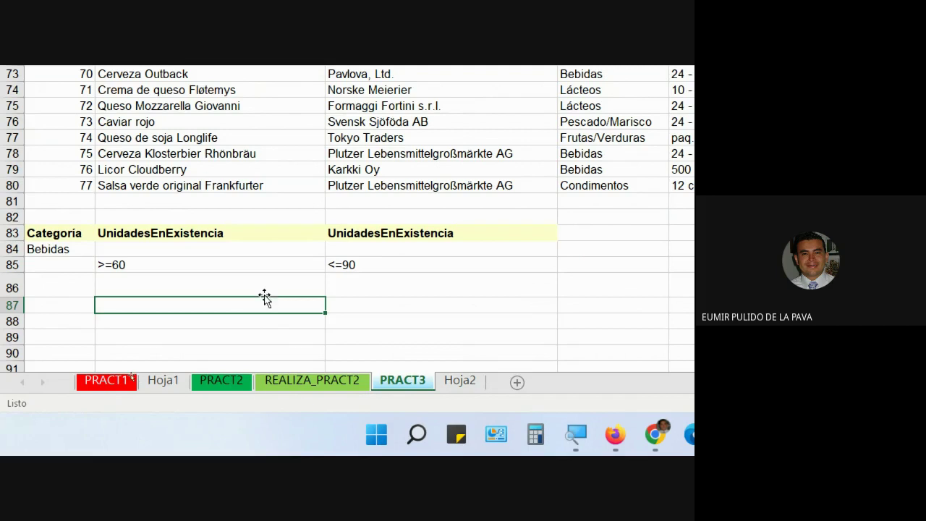
# - Start an advanced filter on the product list that copies to another location, with A83:C85 as the criteria range
pyautogui.click(253, 168)
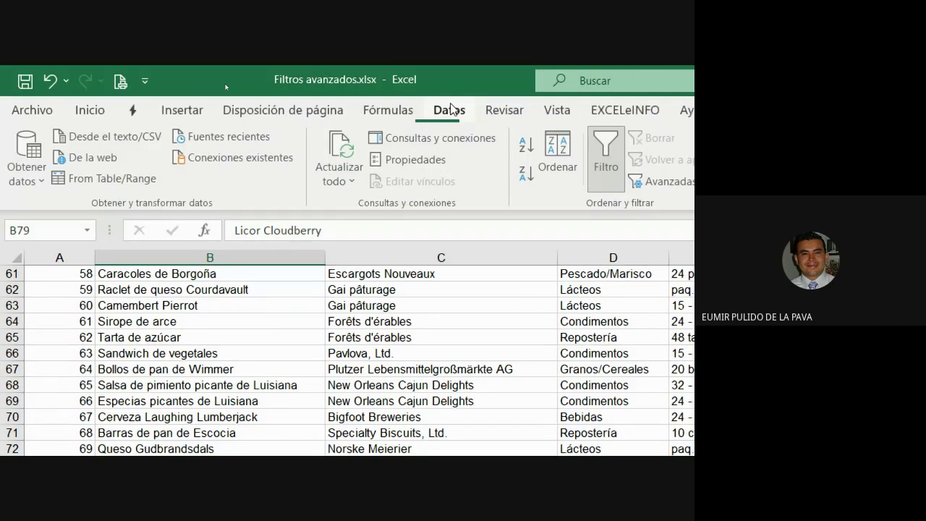
pyautogui.click(669, 181)
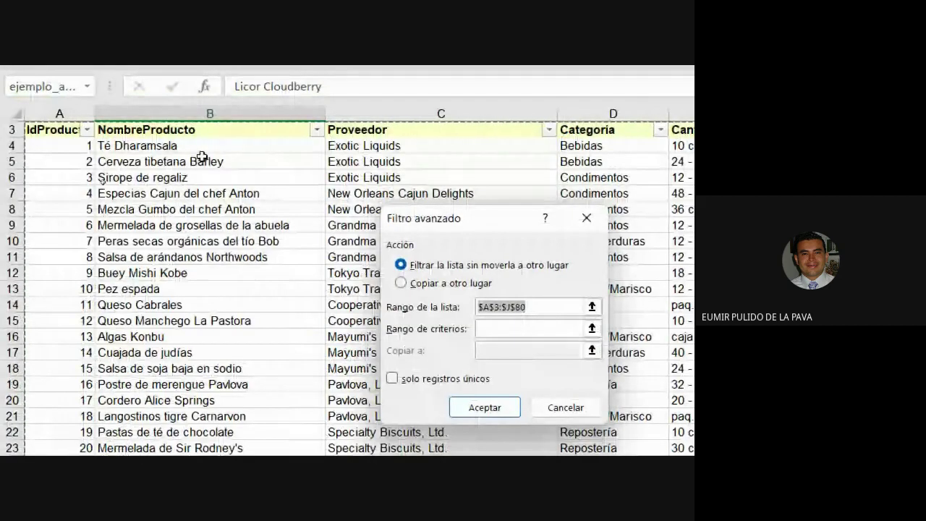
pyautogui.scroll(-4, 231, 326)
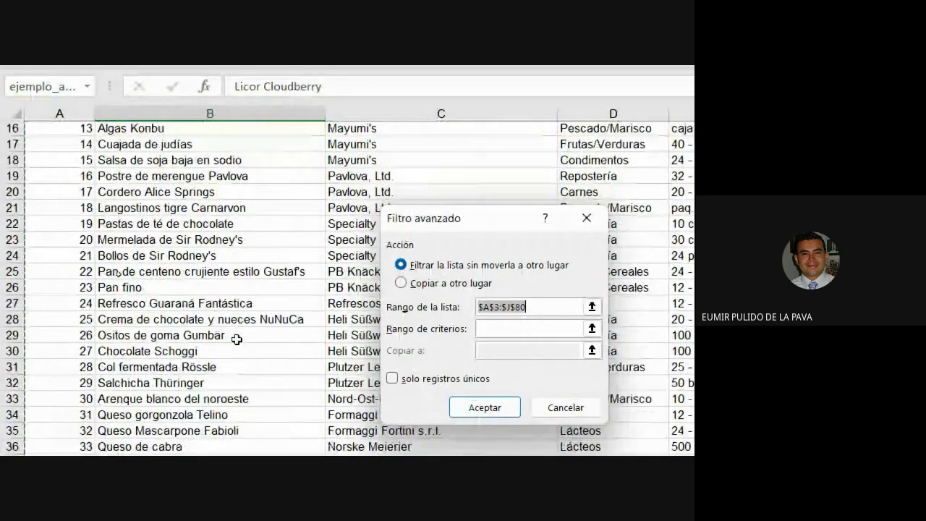
pyautogui.scroll(-20, 237, 339)
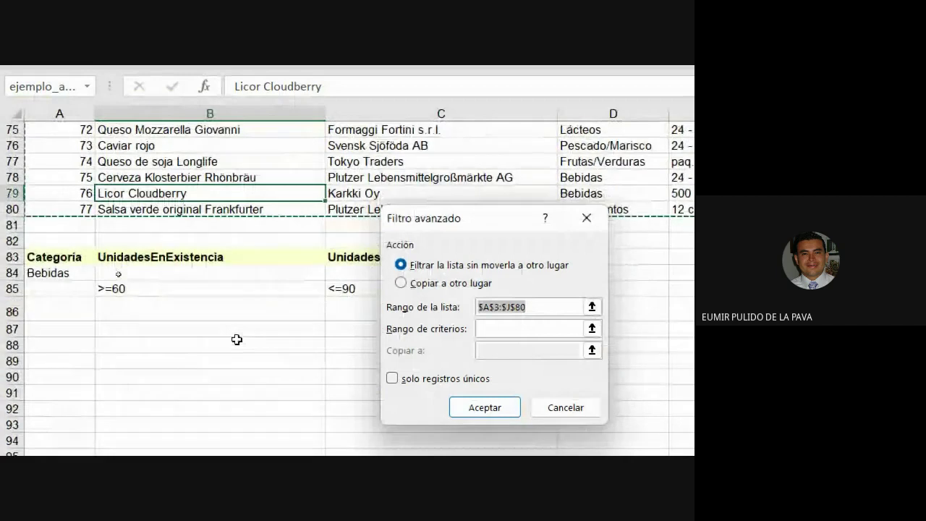
pyautogui.click(408, 284)
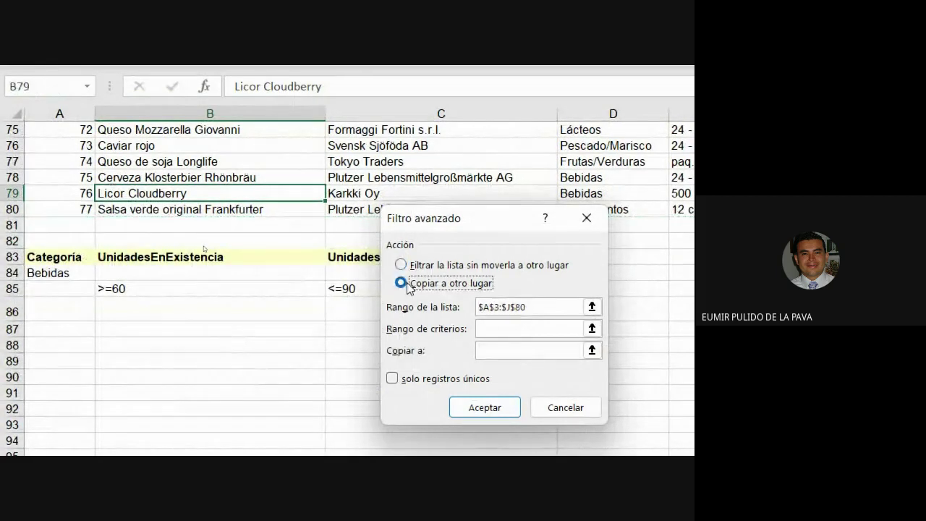
pyautogui.click(495, 331)
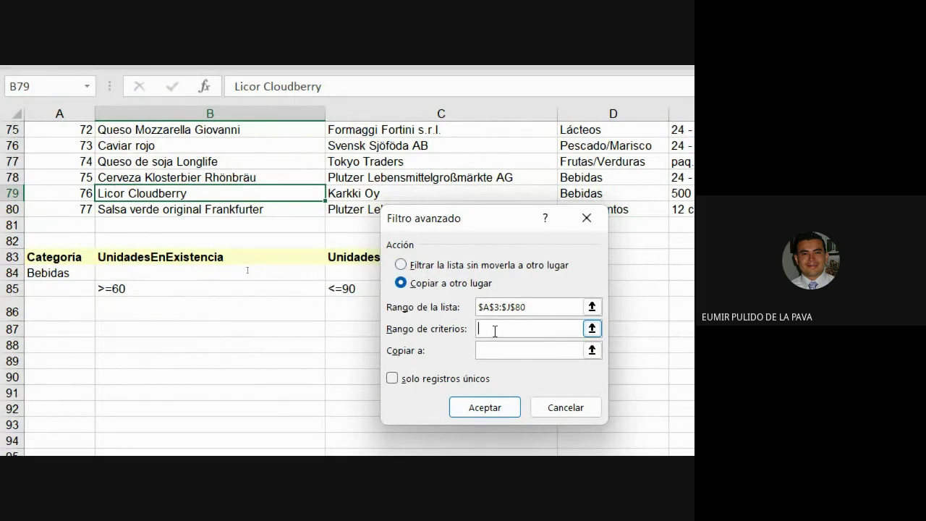
pyautogui.moveTo(49, 257); pyautogui.dragTo(354, 291)
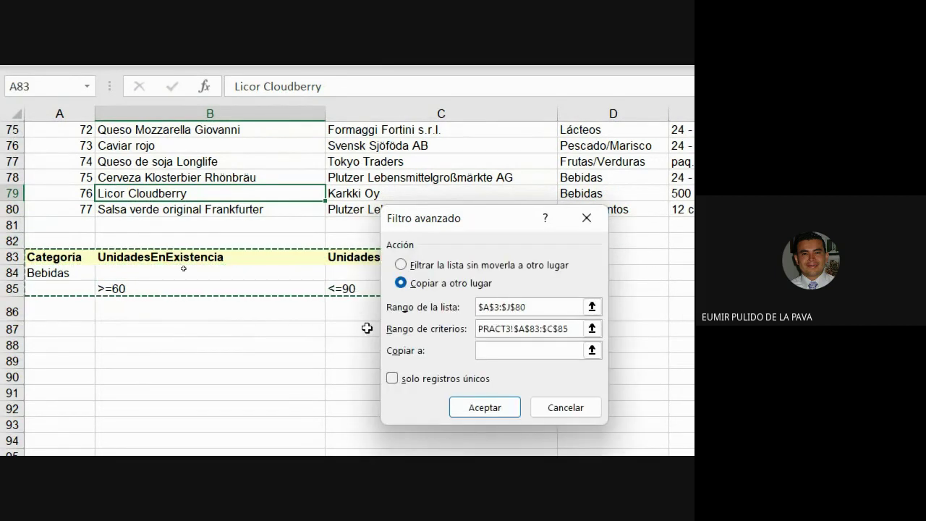
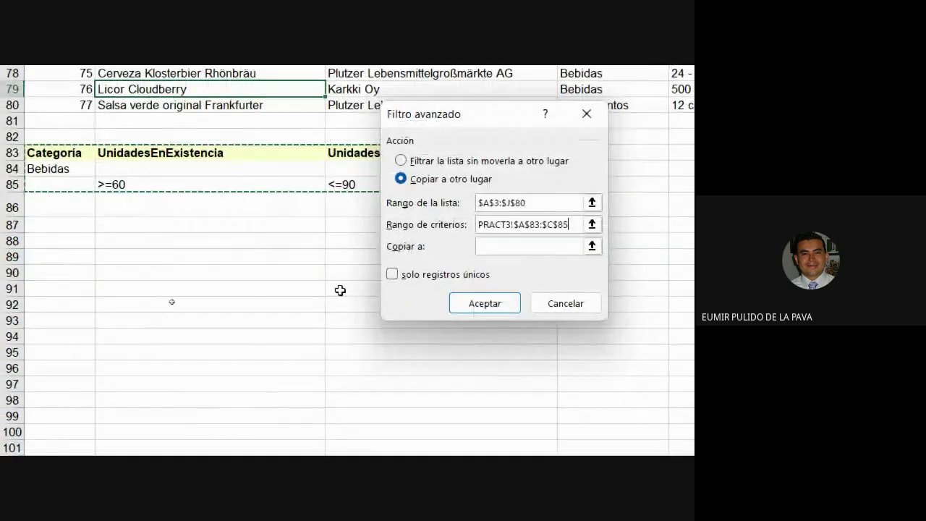
# - Set A88 as the copy destination and run the advanced filter
pyautogui.click(486, 346)
pyautogui.click(486, 248)
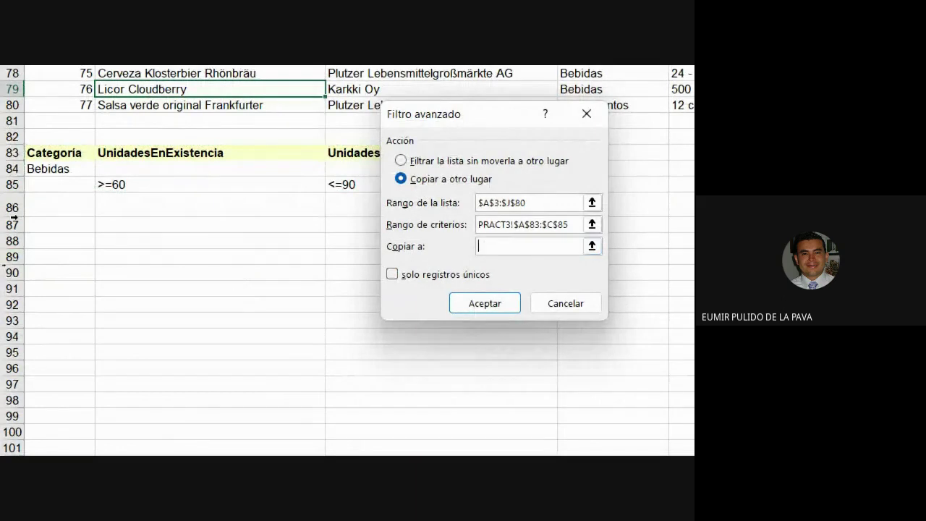
pyautogui.click(61, 238)
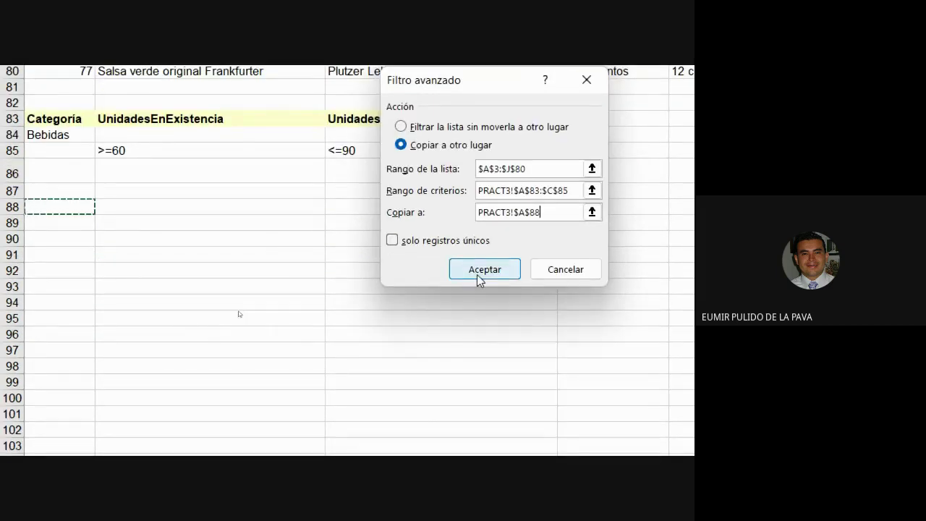
pyautogui.click(479, 277)
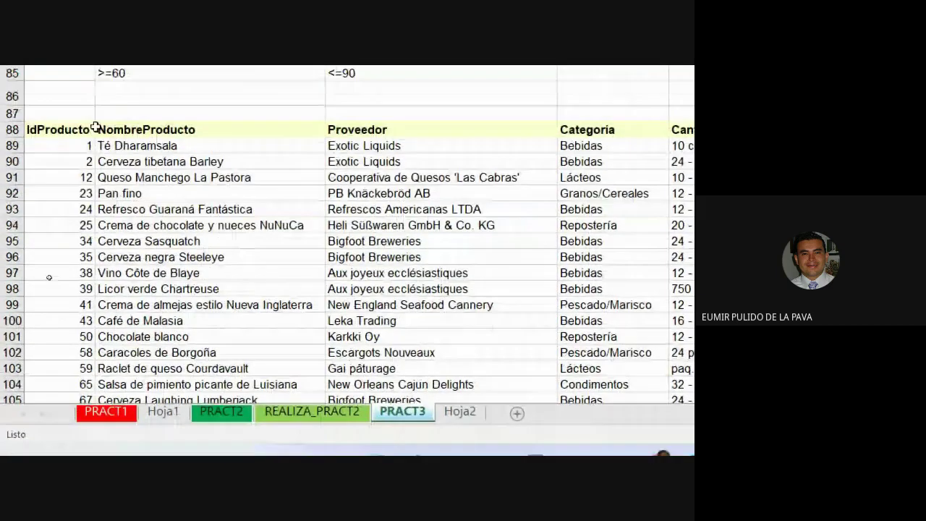
# - Select the extracted IdProducto column and compare the results with the two product lists and their counts on Hoja2, returning to PRACT3
pyautogui.moveTo(85, 115); pyautogui.dragTo(85, 411)
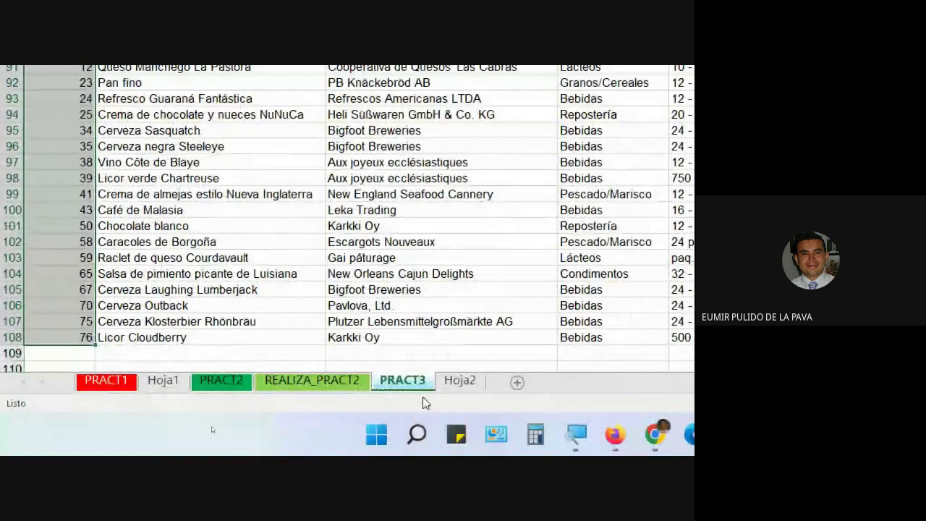
pyautogui.click(449, 384)
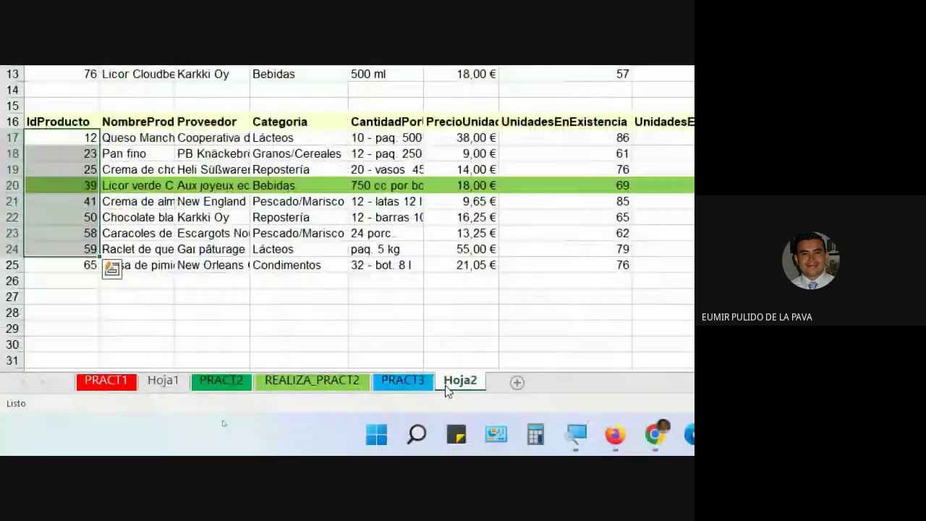
pyautogui.scroll(4, 446, 310)
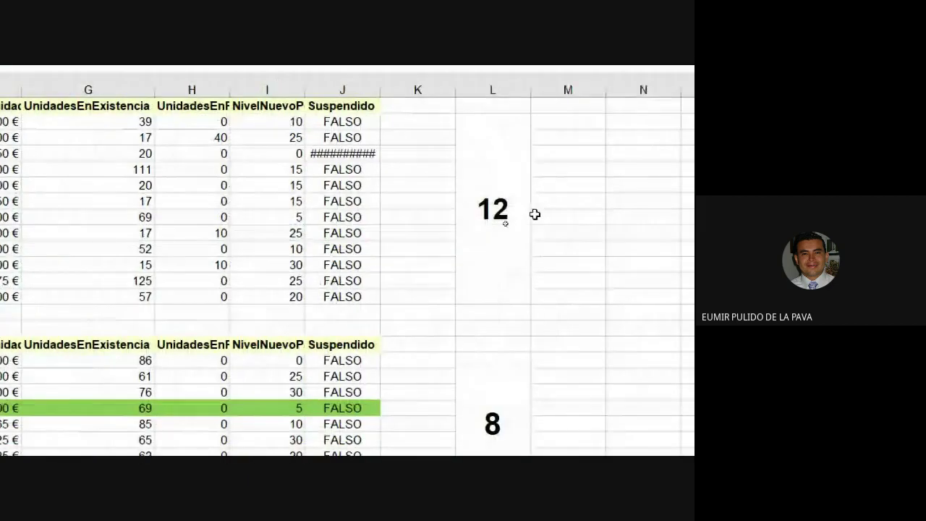
pyautogui.click(575, 214)
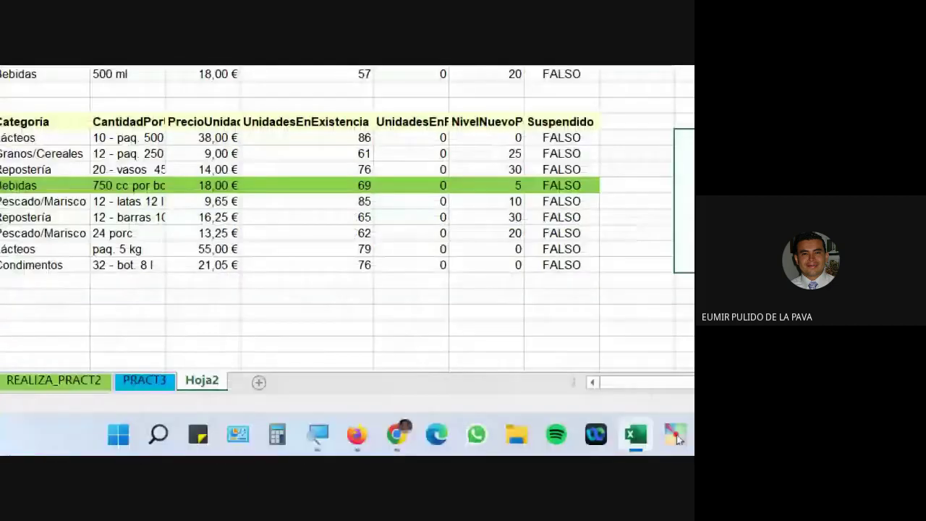
pyautogui.click(411, 389)
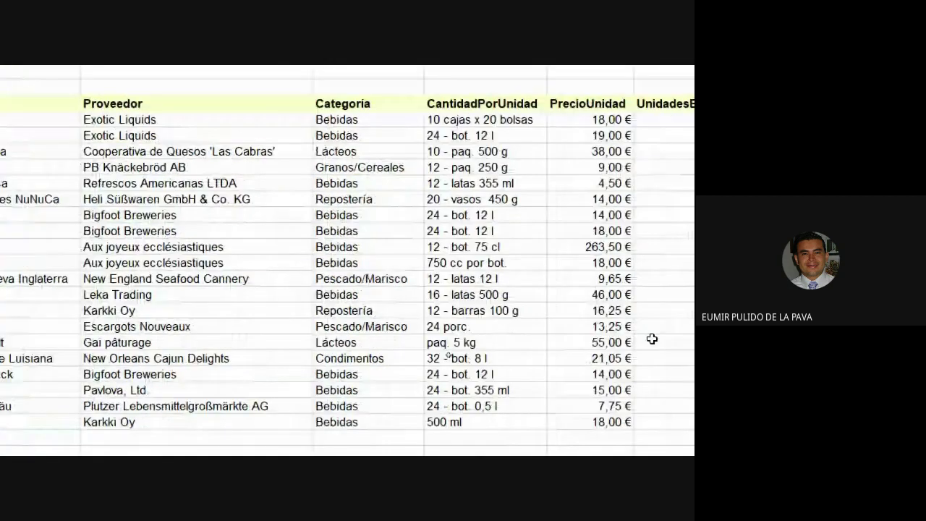
# - Check Categoría against UnidadesEnExistencia for the Lácteos, Granos/Cereales and first Bebidas rows of the extracted results
pyautogui.click(383, 154)
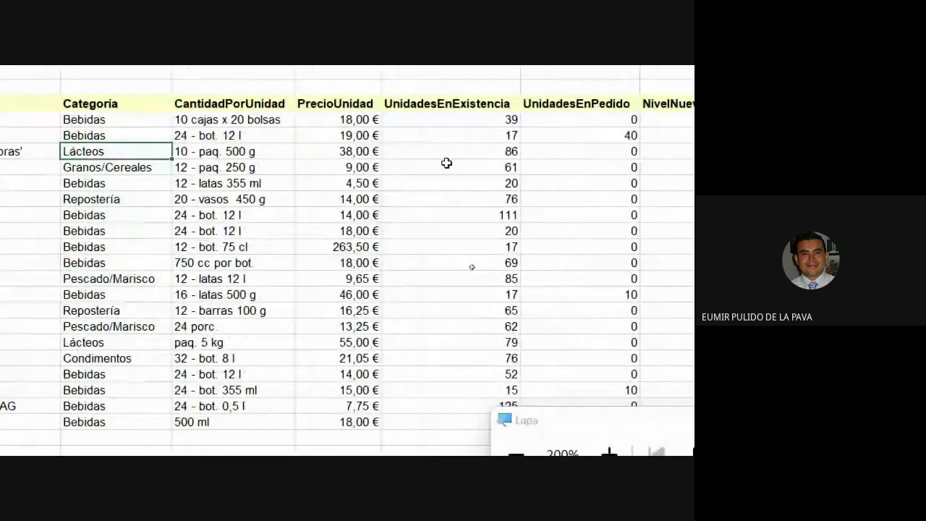
pyautogui.keyDown('ctrl'); pyautogui.click(449, 153); pyautogui.keyUp('ctrl')
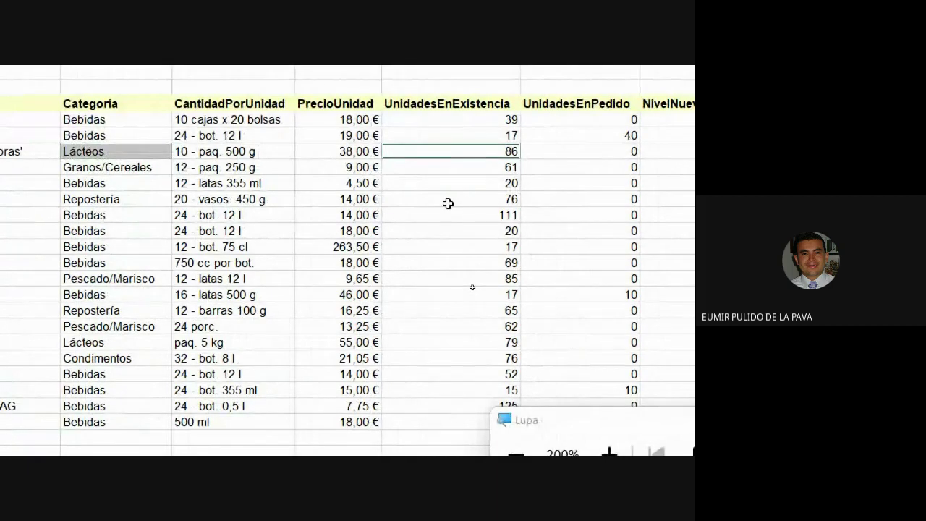
pyautogui.keyDown('ctrl'); pyautogui.click(158, 168); pyautogui.keyUp('ctrl')
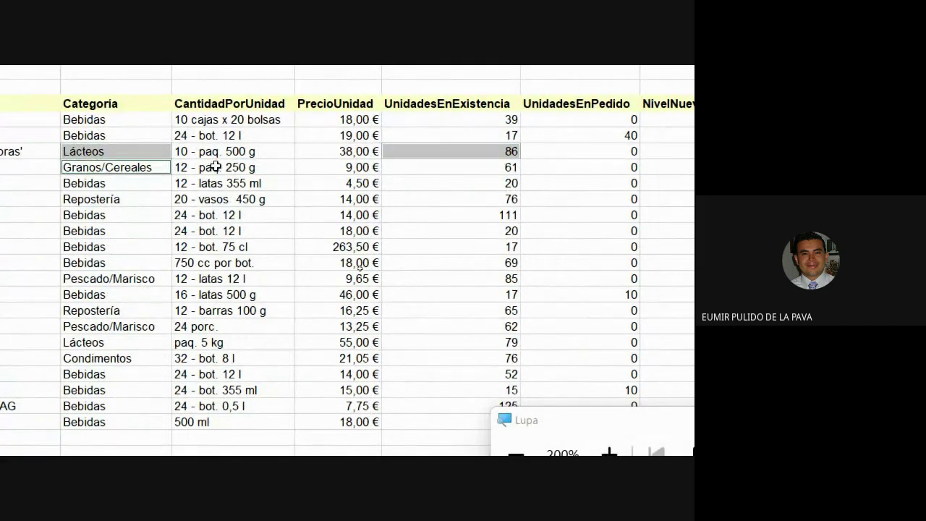
pyautogui.keyDown('ctrl'); pyautogui.click(474, 168); pyautogui.keyUp('ctrl')
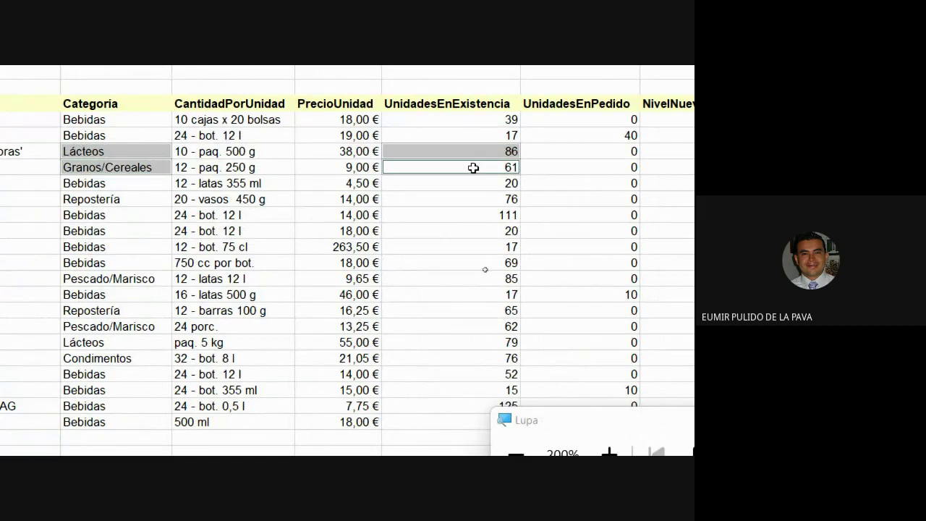
pyautogui.click(492, 119)
pyautogui.click(120, 117)
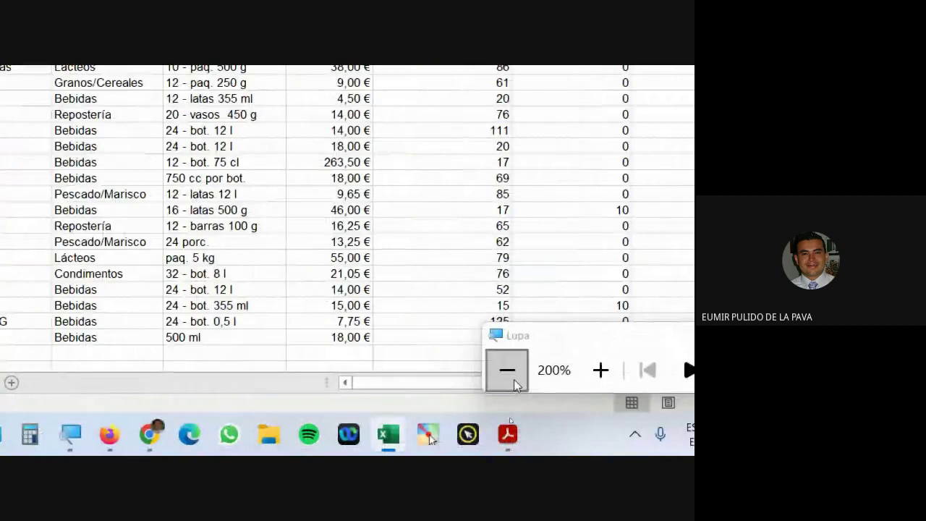
# - Reduce the screen magnification to 100%, check the Google Meet call and its chat, and return to Excel
pyautogui.click(509, 375)
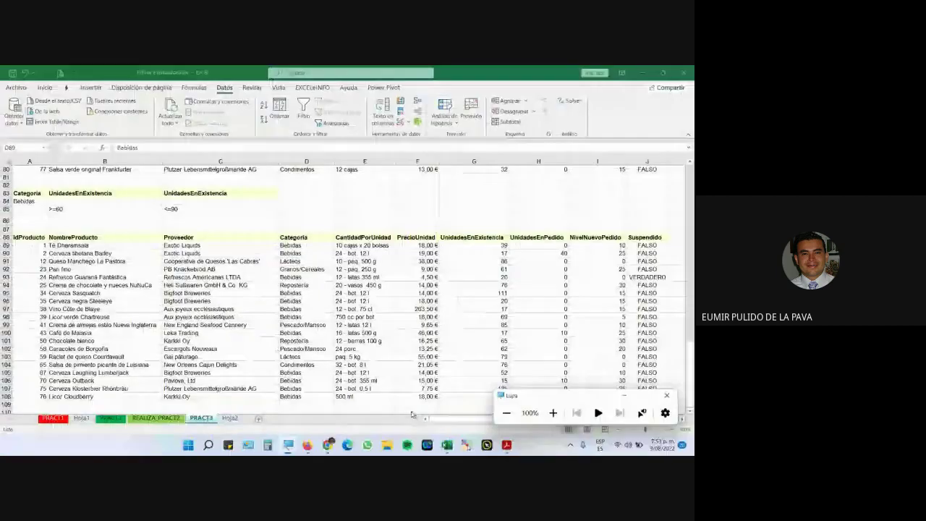
pyautogui.moveTo(327, 444)
pyautogui.click(306, 409)
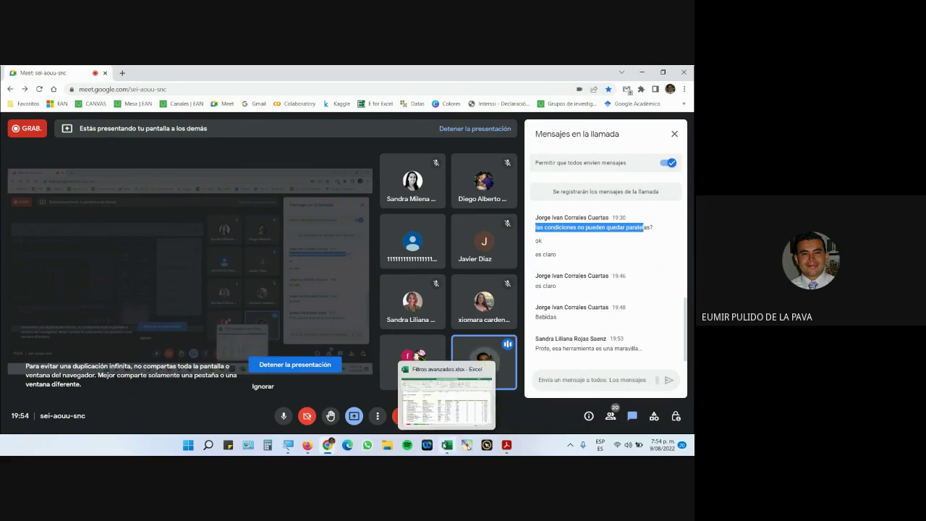
pyautogui.click(447, 445)
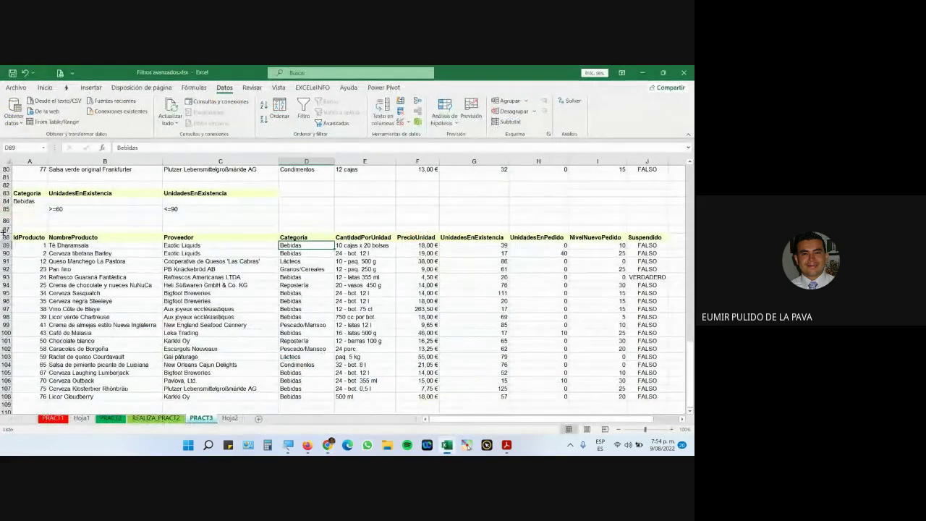
# - Clear the extracted results from row 87 down and undo the clearing
pyautogui.moveTo(6, 230); pyautogui.dragTo(6, 238)
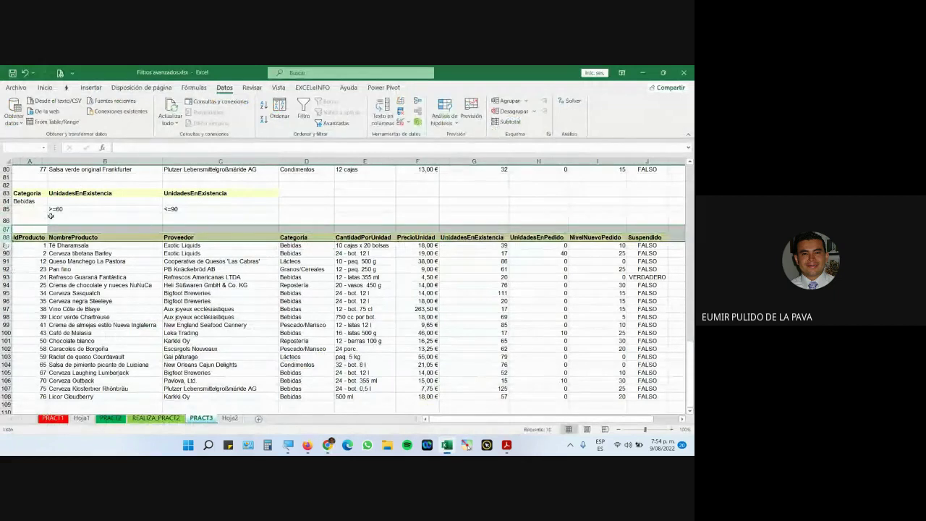
pyautogui.hotkey('ctrl', 'shift', 'Down')
pyautogui.press('Delete')
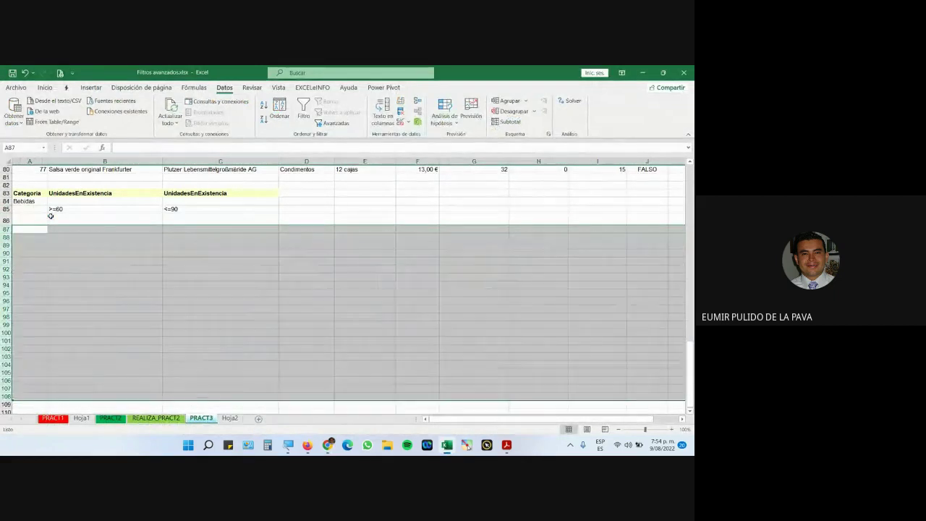
pyautogui.scroll(1, 162, 271)
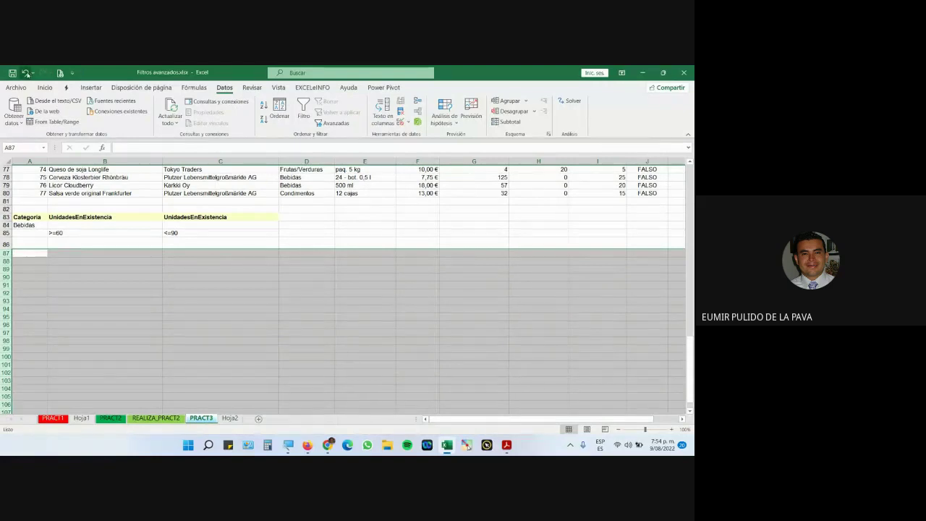
pyautogui.click(26, 74)
# - Clear the extracted results in rows 87 to 108 of PRACT3
pyautogui.moveTo(29, 261); pyautogui.dragTo(570, 390)
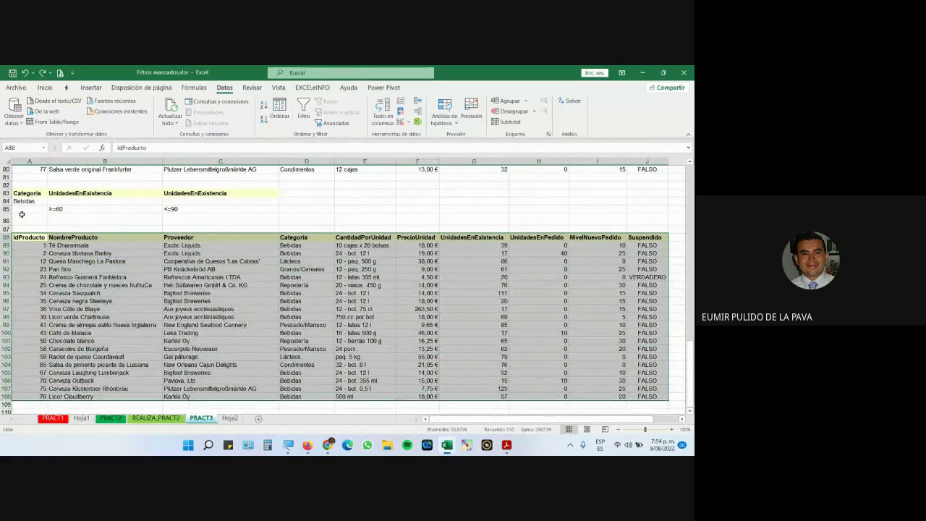
pyautogui.moveTo(6, 228); pyautogui.dragTo(6, 407)
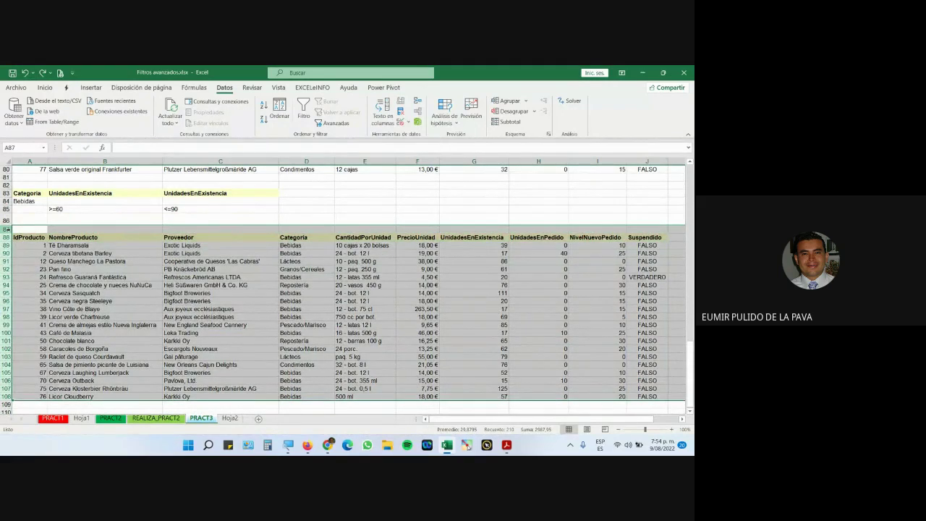
pyautogui.write('-')
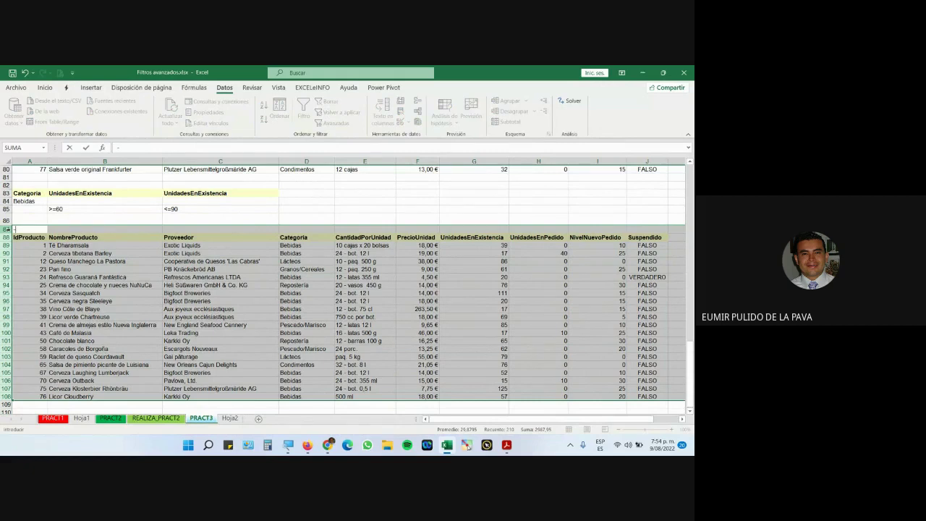
pyautogui.press('Escape')
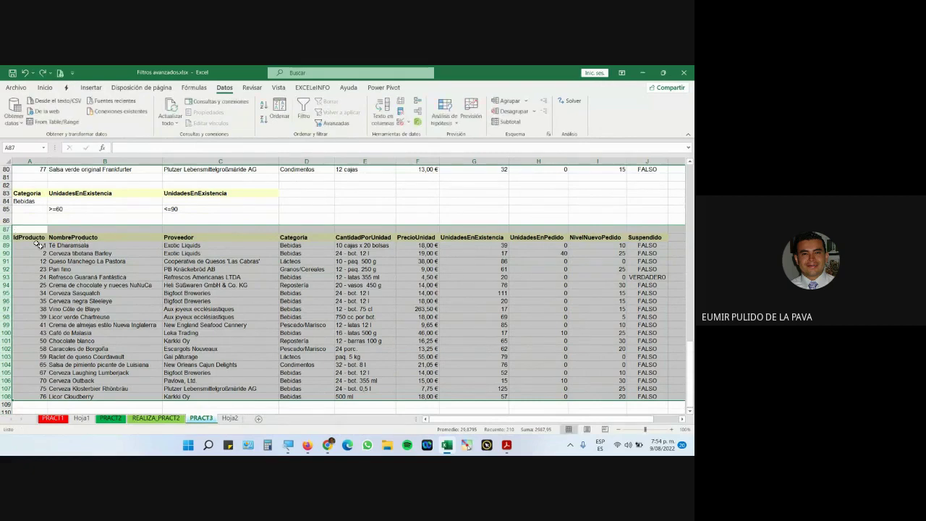
pyautogui.press('Delete')
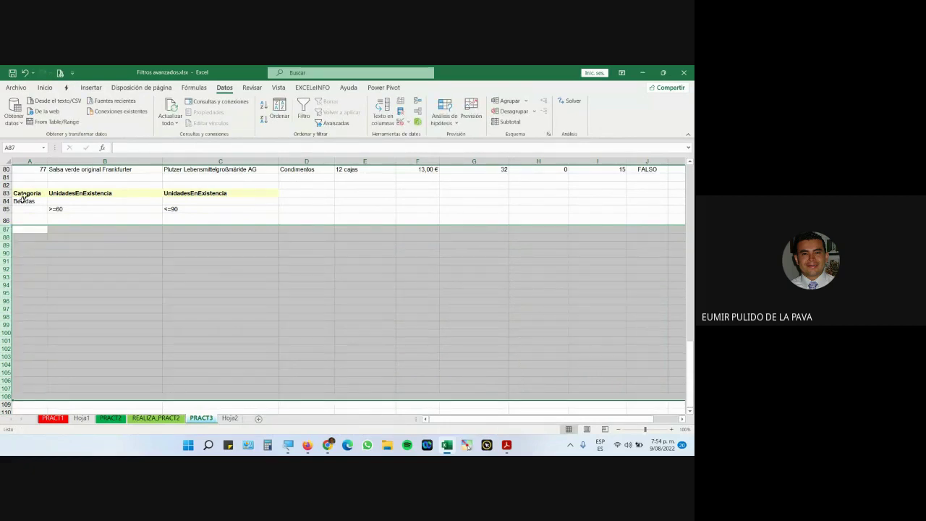
pyautogui.click(88, 248)
# - Copy the NombreProducto, Proveedor and PrecioUnidad headers from row 3 to A88 and autofit column A to its contents
pyautogui.scroll(4, 109, 265)
pyautogui.scroll(9, 109, 265)
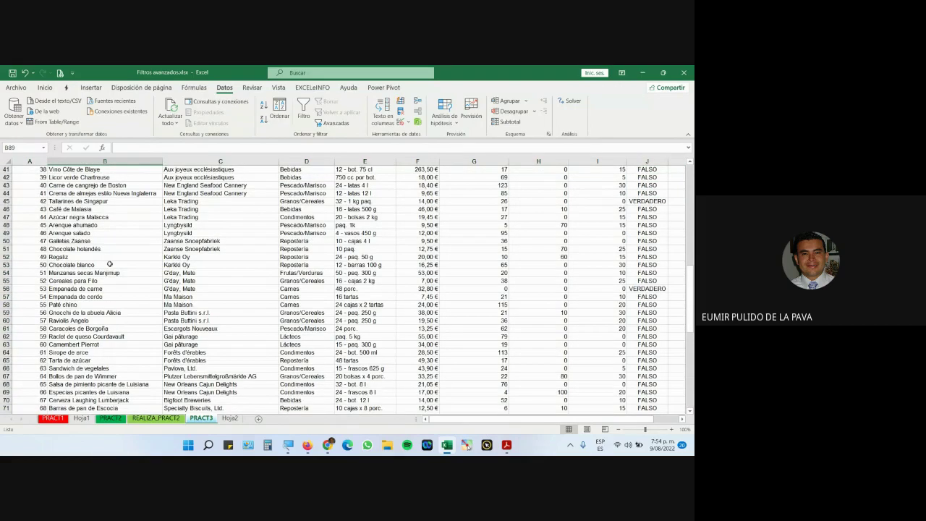
pyautogui.scroll(13, 110, 265)
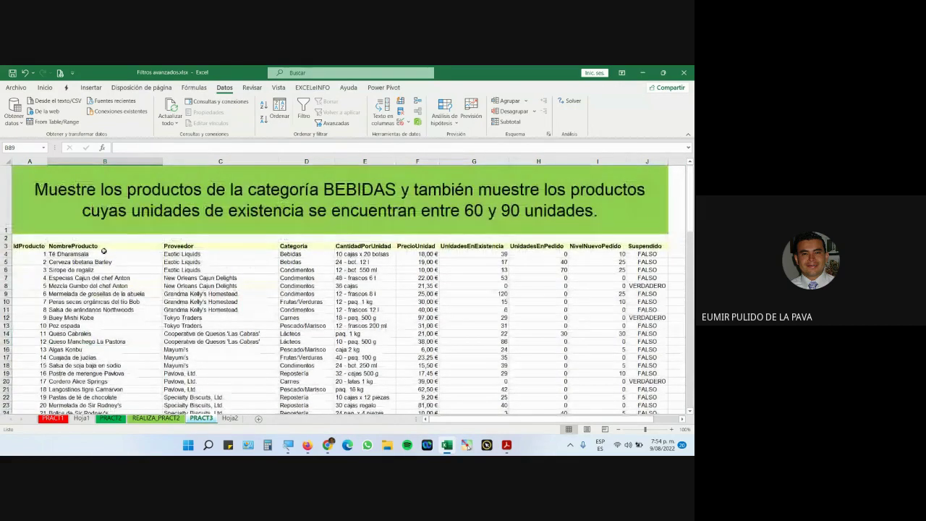
pyautogui.click(105, 246)
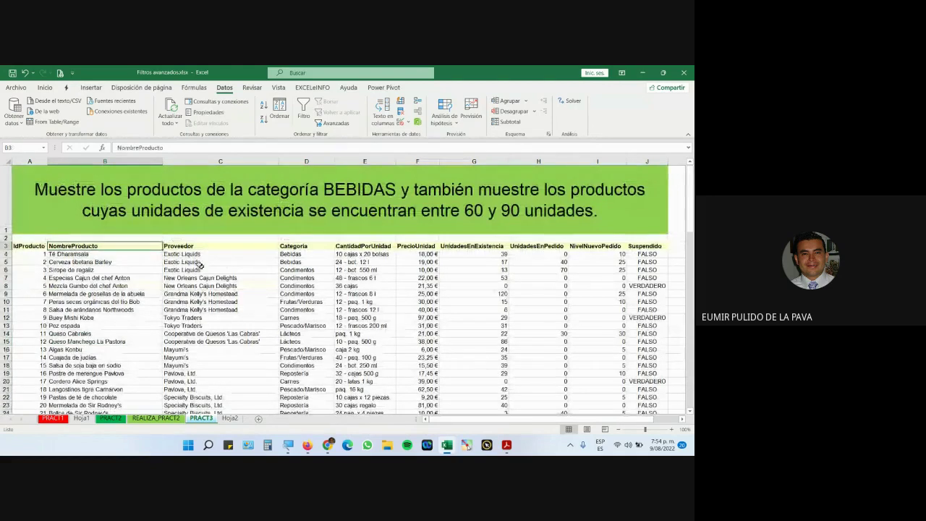
pyautogui.keyDown('ctrl'); pyautogui.click(188, 246); pyautogui.keyUp('ctrl')
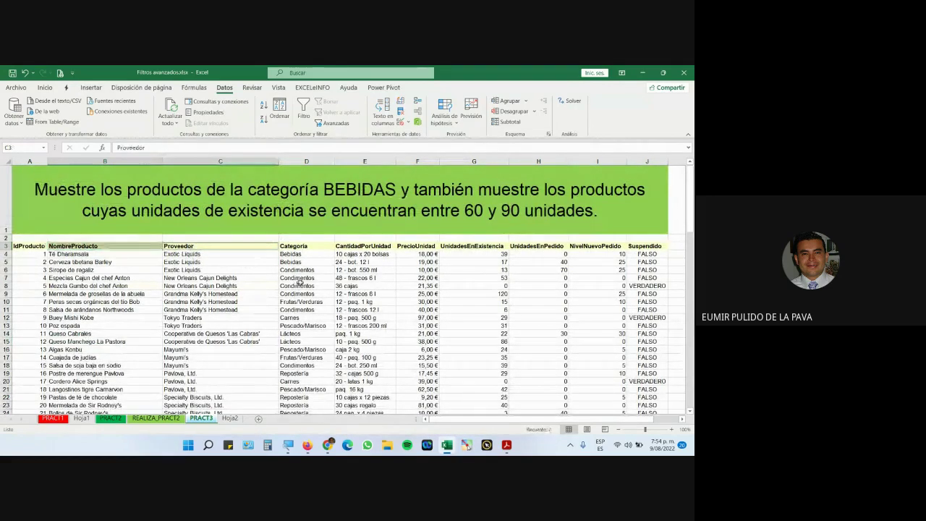
pyautogui.keyDown('ctrl'); pyautogui.click(408, 246); pyautogui.keyUp('ctrl')
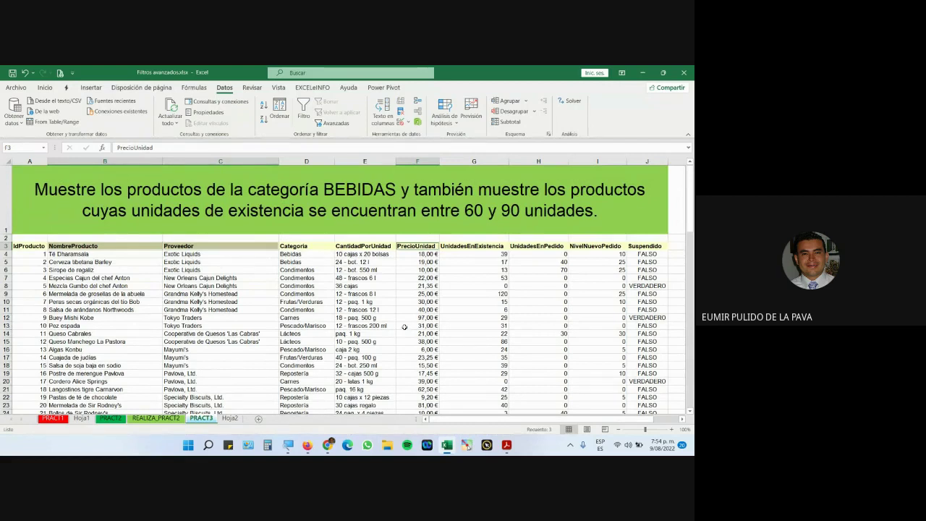
pyautogui.hotkey('ctrl', 'c')
pyautogui.scroll(-3, 222, 350)
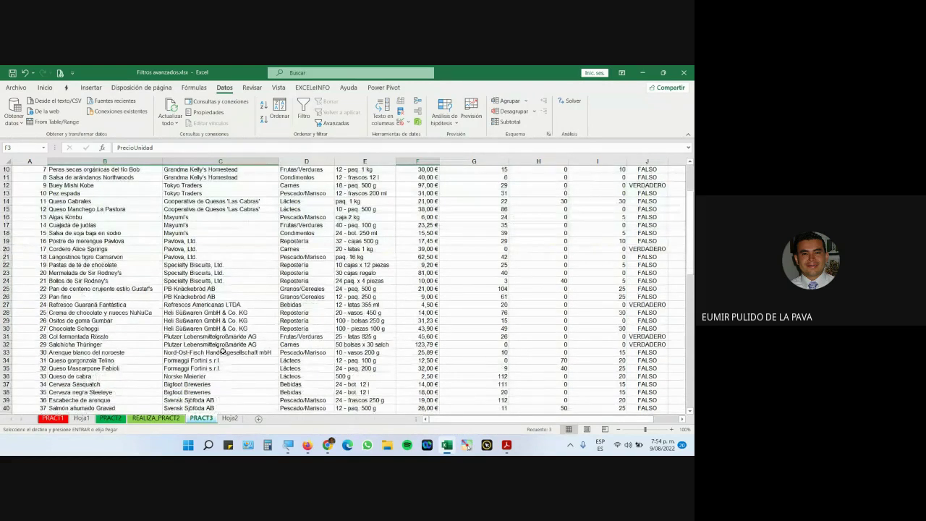
pyautogui.scroll(-20, 223, 350)
pyautogui.click(42, 269)
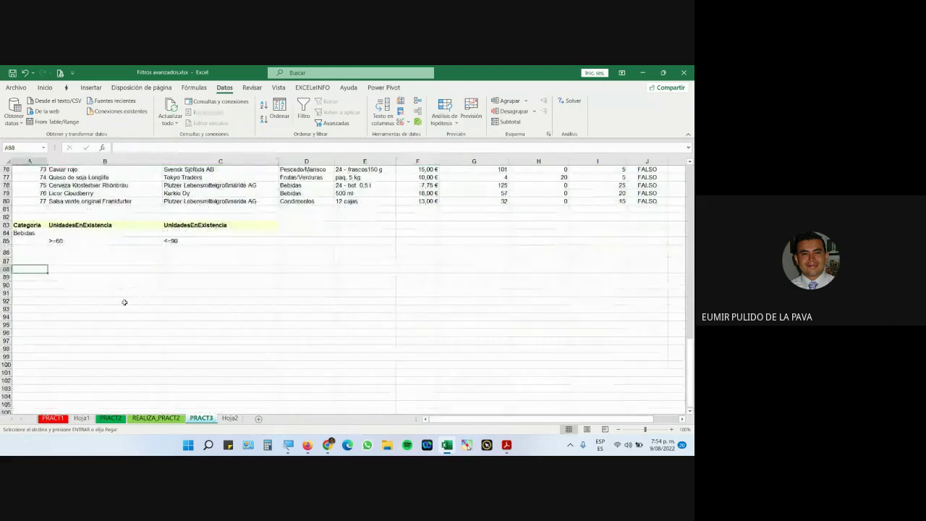
pyautogui.hotkey('ctrl', 'v')
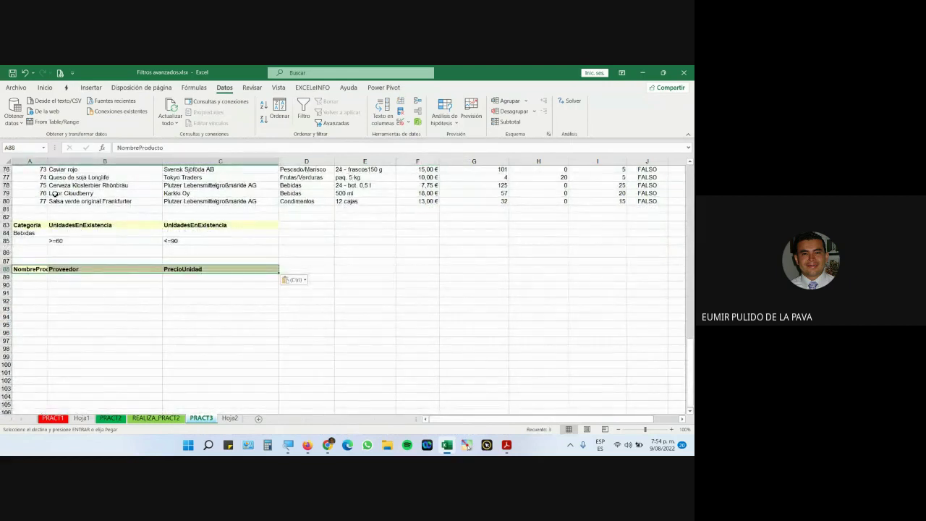
pyautogui.doubleClick(47, 162)
# - Point out the criteria range A83:C85 and the empty cells beneath each of the three copied headers
pyautogui.moveTo(29, 225); pyautogui.dragTo(220, 240)
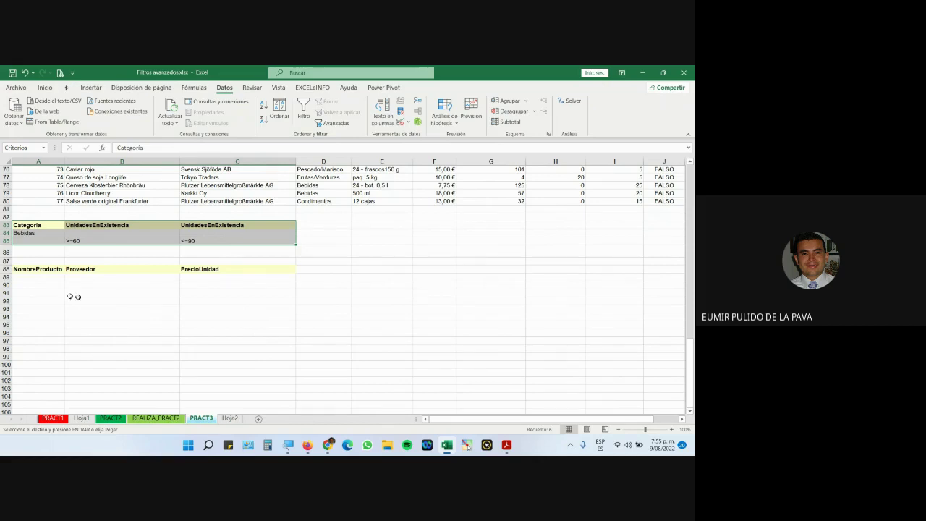
pyautogui.moveTo(36, 280); pyautogui.dragTo(33, 381)
pyautogui.moveTo(115, 277); pyautogui.dragTo(111, 355)
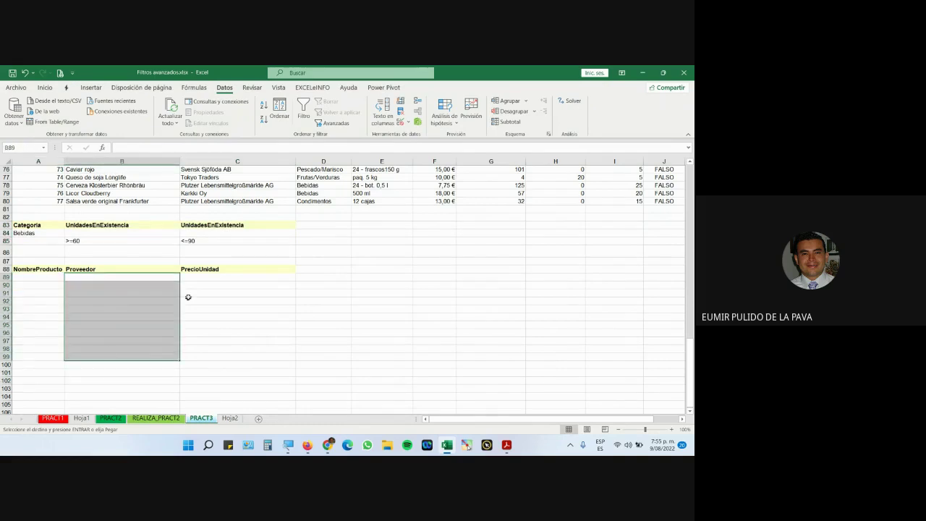
pyautogui.moveTo(200, 275); pyautogui.dragTo(206, 340)
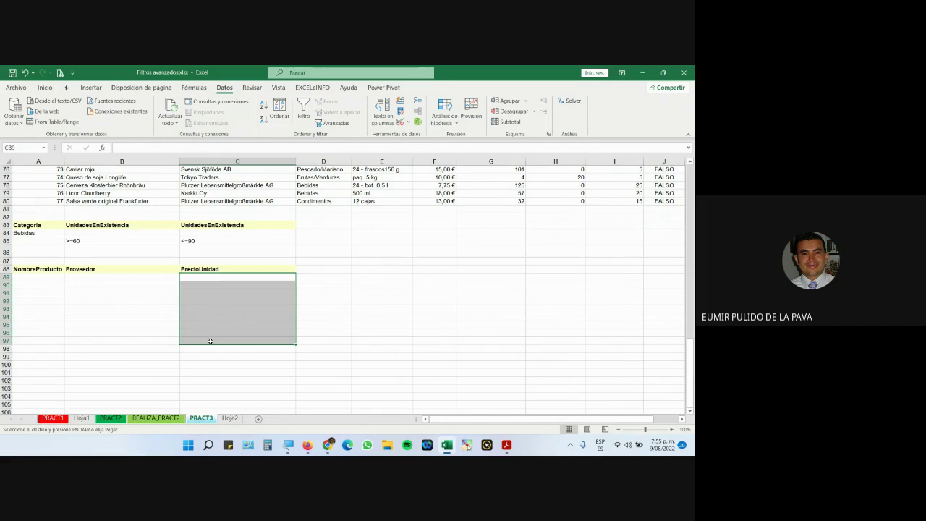
# - Start an advanced filter on the product list and choose to copy the results to another location
pyautogui.scroll(1, 208, 366)
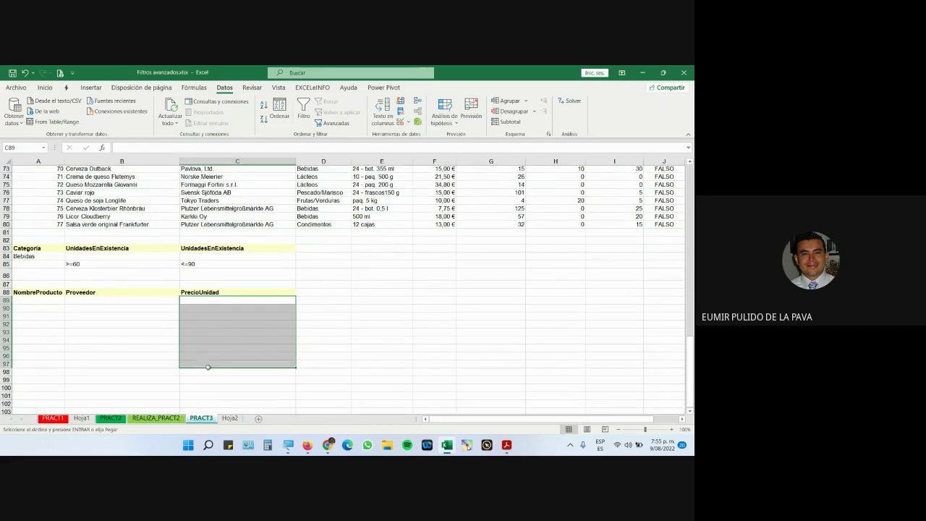
pyautogui.click(211, 217)
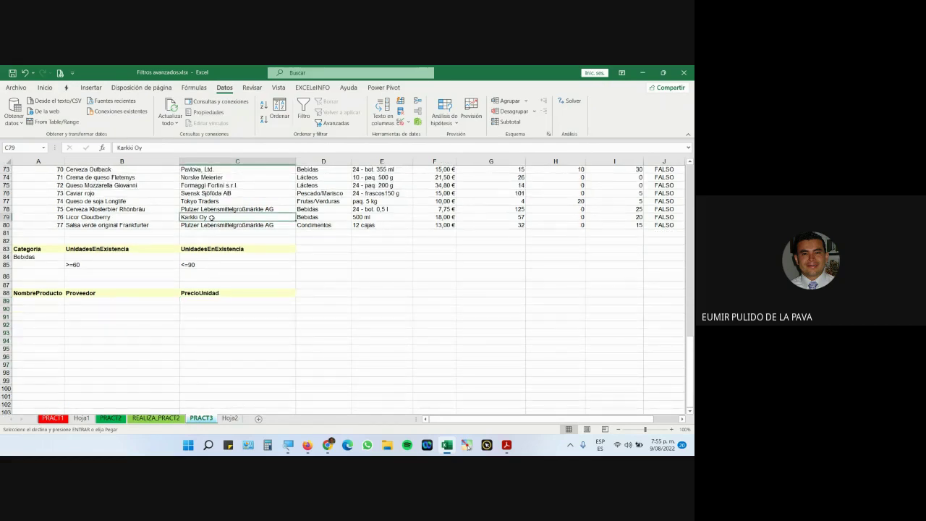
pyautogui.click(331, 128)
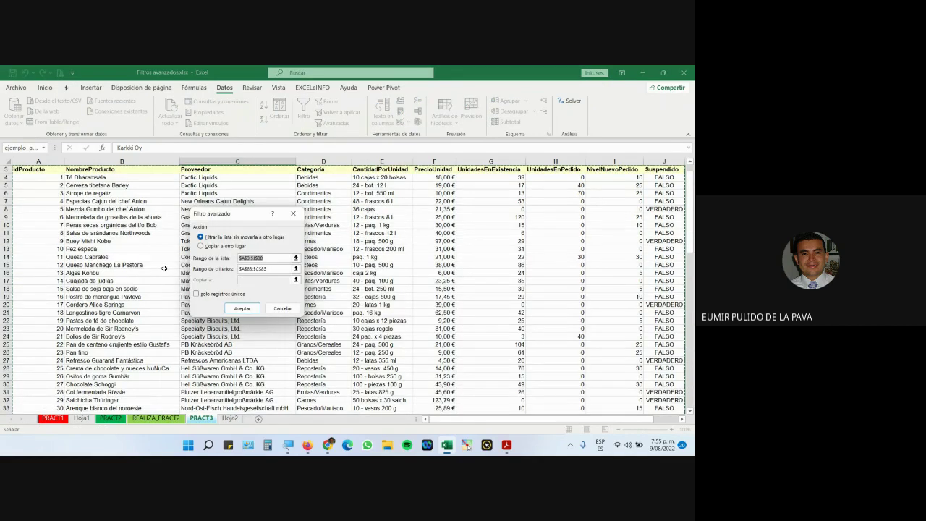
pyautogui.scroll(-20, 164, 268)
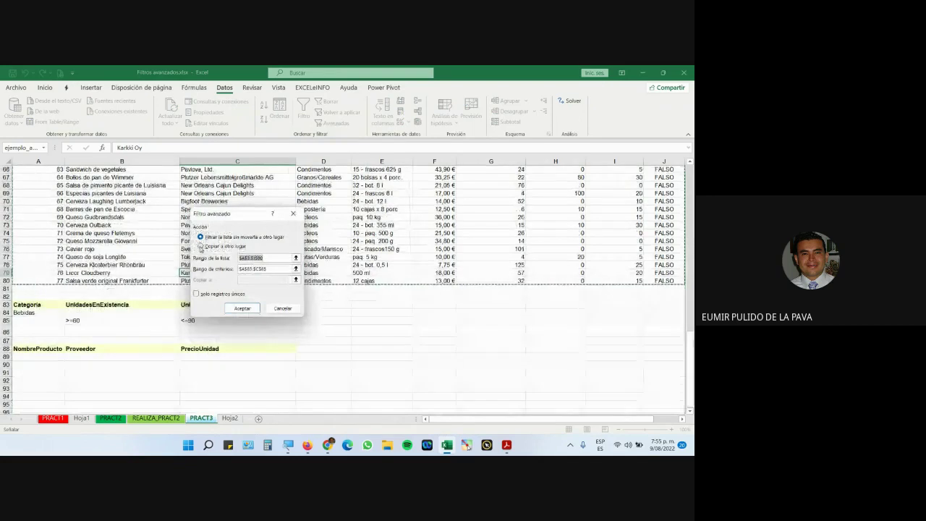
pyautogui.click(201, 246)
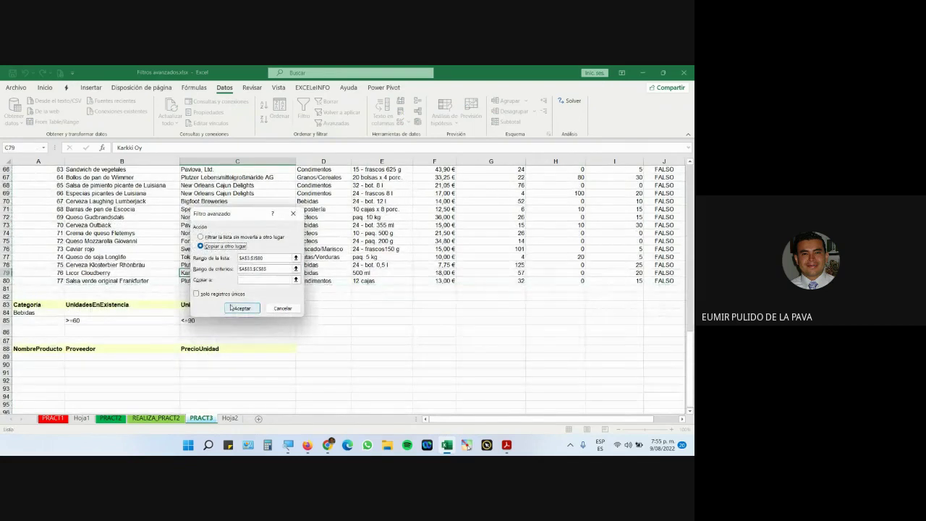
# - Magnify the screen to 200%, check the criteria range A83:C85, and move the Filtro avanzado dialog clear of the criteria
pyautogui.click(288, 445)
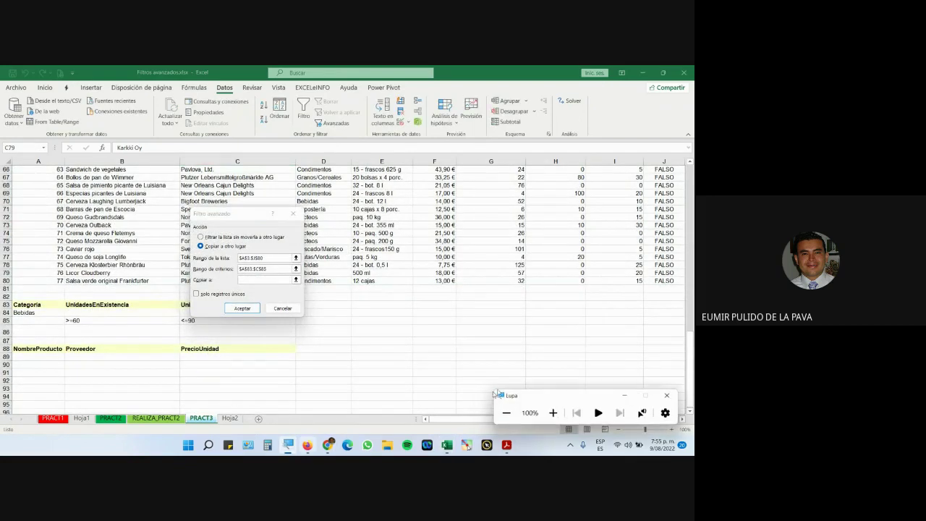
pyautogui.click(553, 412)
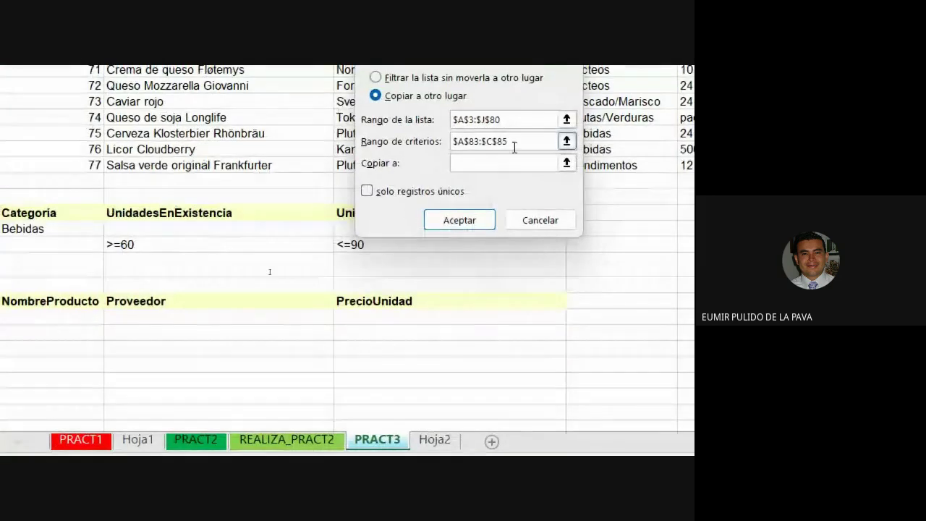
pyautogui.click(279, 269)
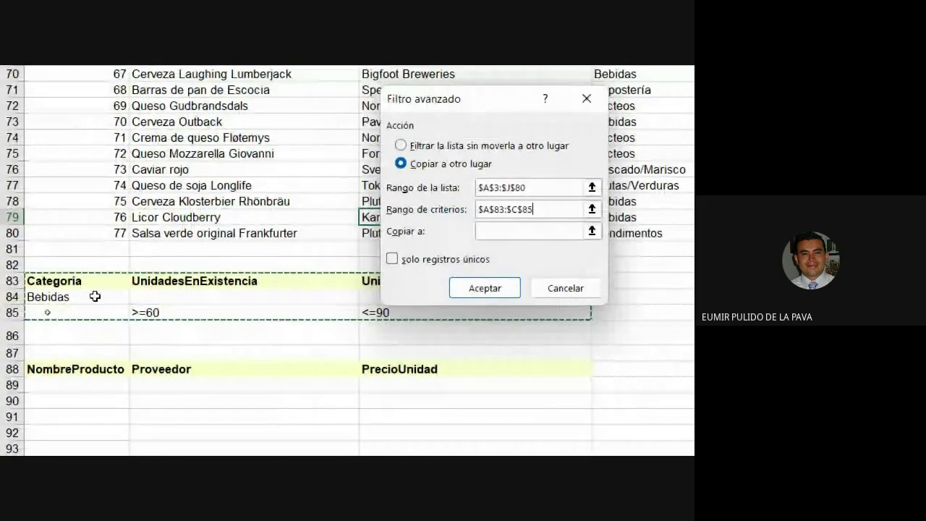
pyautogui.moveTo(496, 97); pyautogui.dragTo(694, 128)
pyautogui.moveTo(633, 134); pyautogui.dragTo(644, 165)
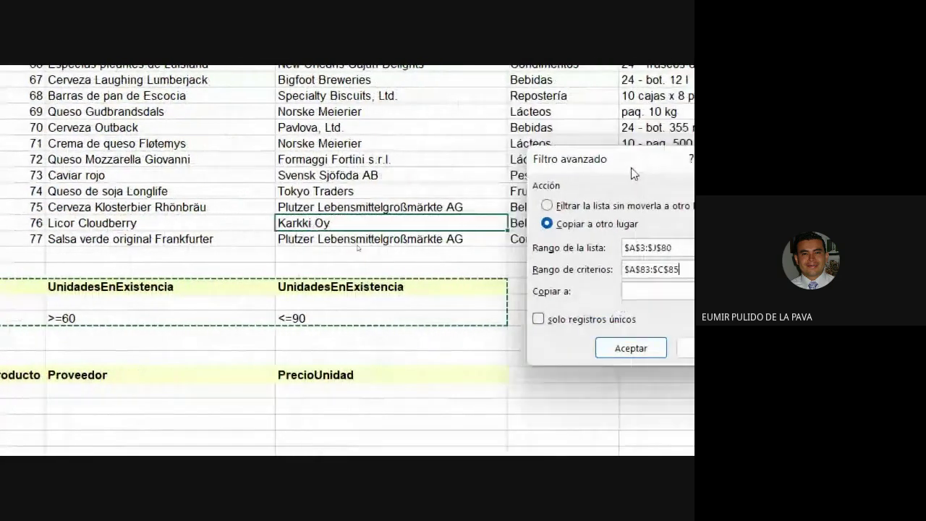
# - Set the filter's copy destination to the headers in A88:C88 and run the advanced filter
pyautogui.click(480, 280)
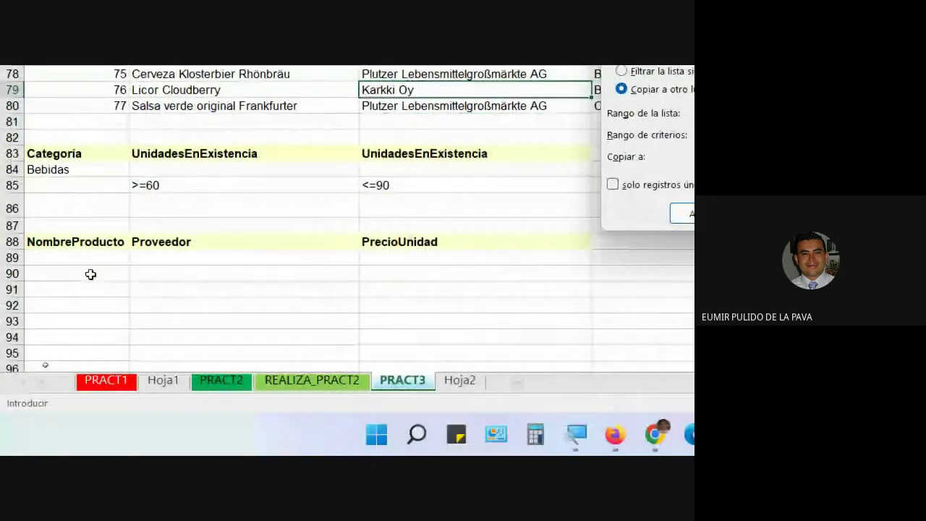
pyautogui.click(86, 273)
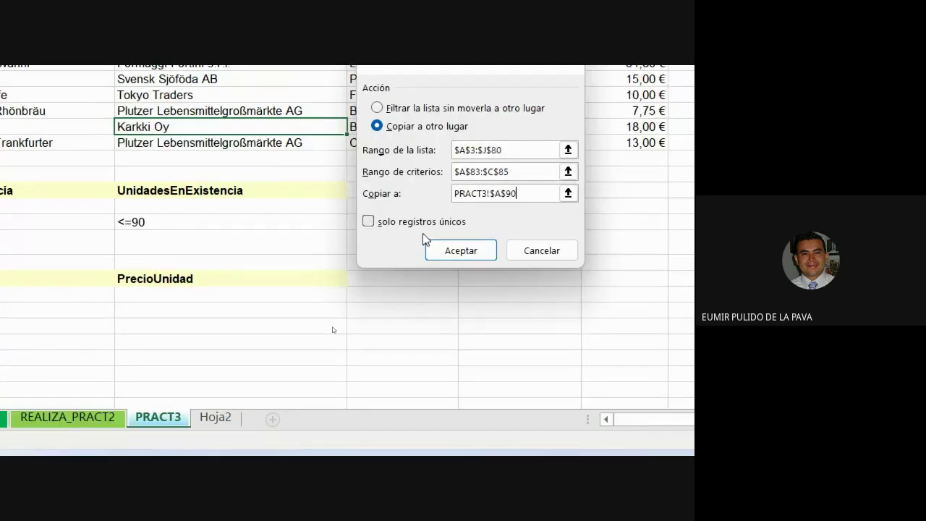
pyautogui.moveTo(87, 282); pyautogui.dragTo(369, 279)
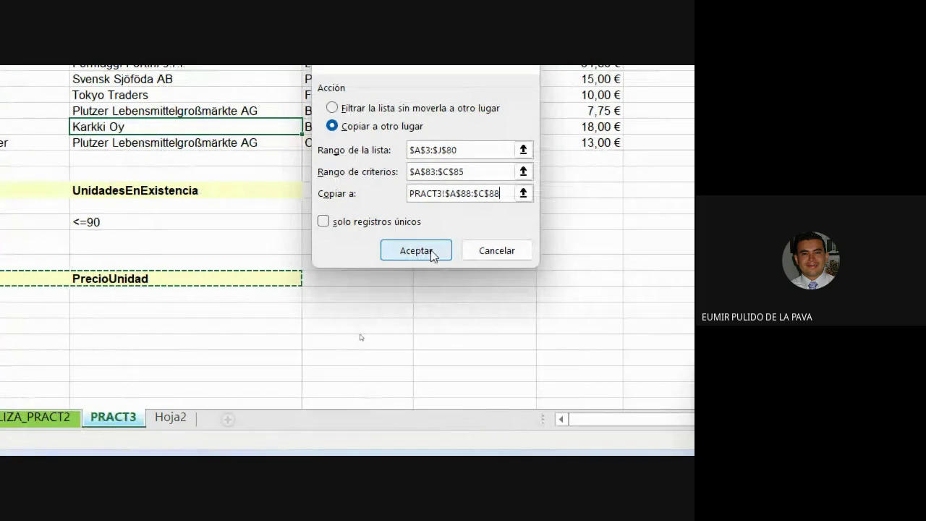
pyautogui.click(431, 252)
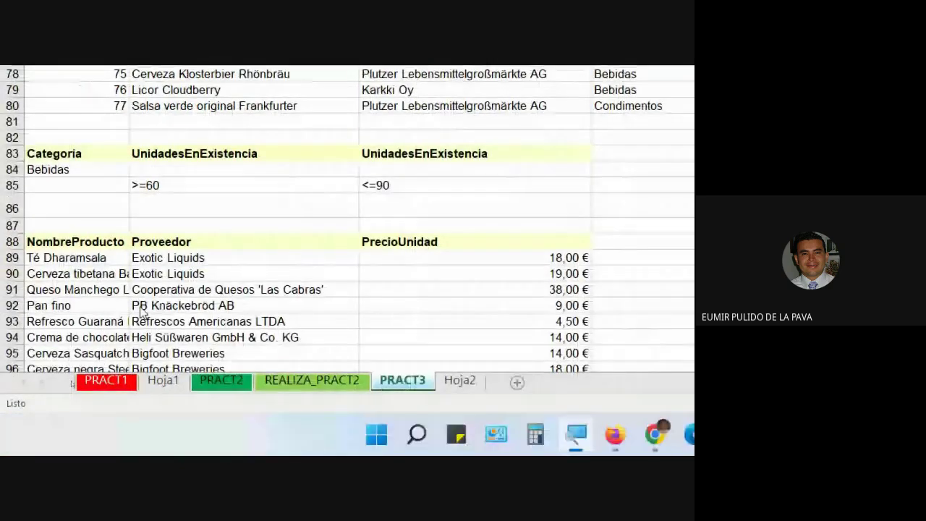
# - Look over the extracted product names, suppliers and prices through row 108, and reduce the screen magnification to 100%
pyautogui.scroll(-4, 143, 311)
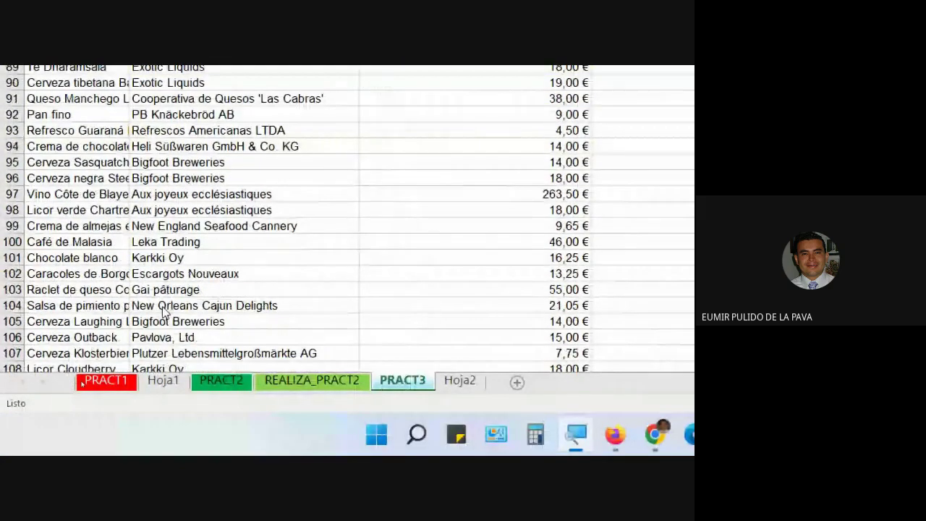
pyautogui.scroll(-1, 163, 311)
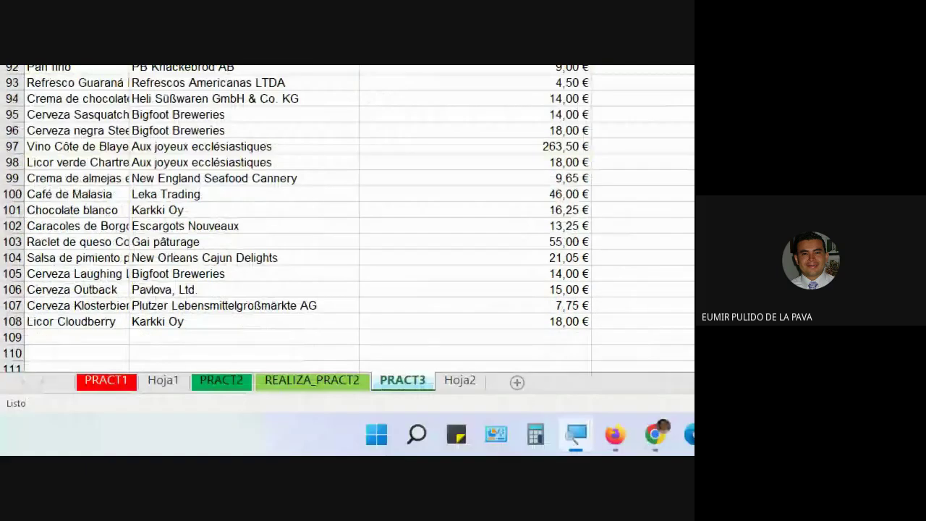
pyautogui.click(576, 434)
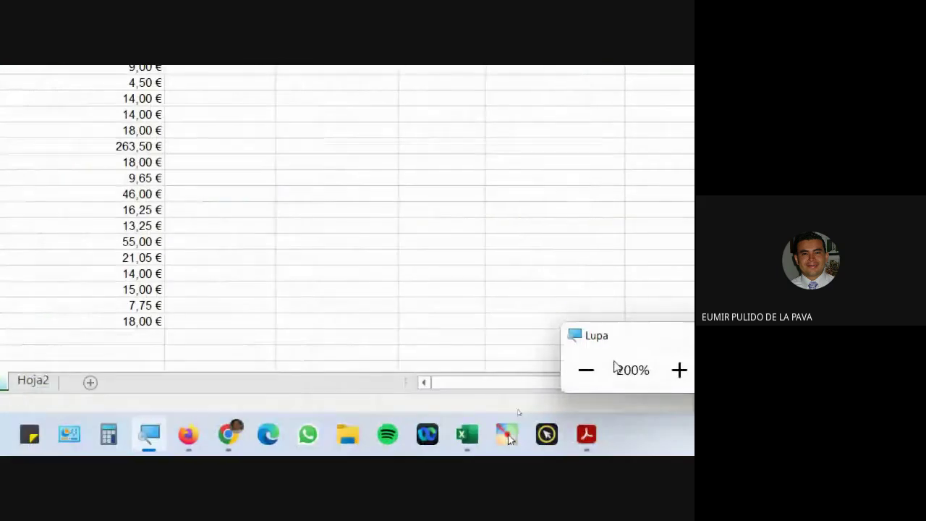
pyautogui.click(586, 370)
# - Switch to the Google Meet call to check its chat messages and return to Excel
pyautogui.moveTo(328, 445)
pyautogui.click(289, 398)
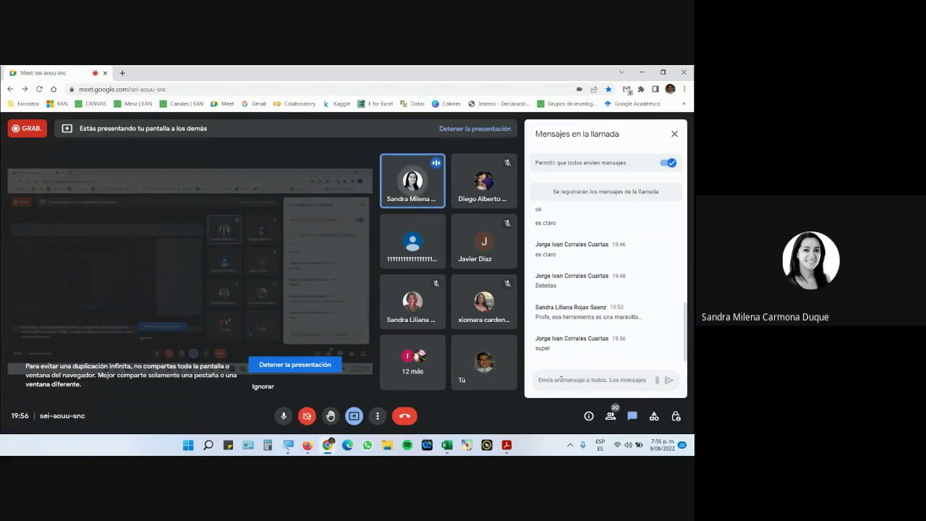
pyautogui.click(561, 379)
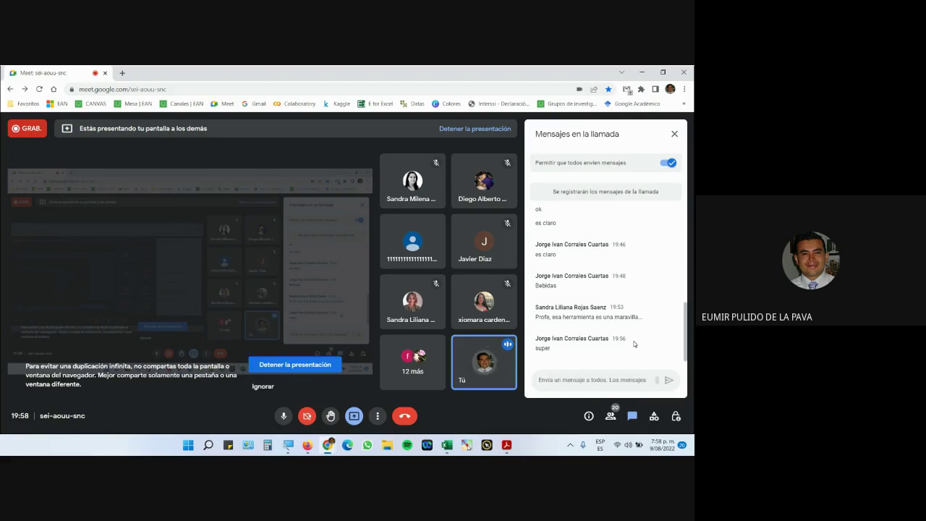
pyautogui.click(449, 447)
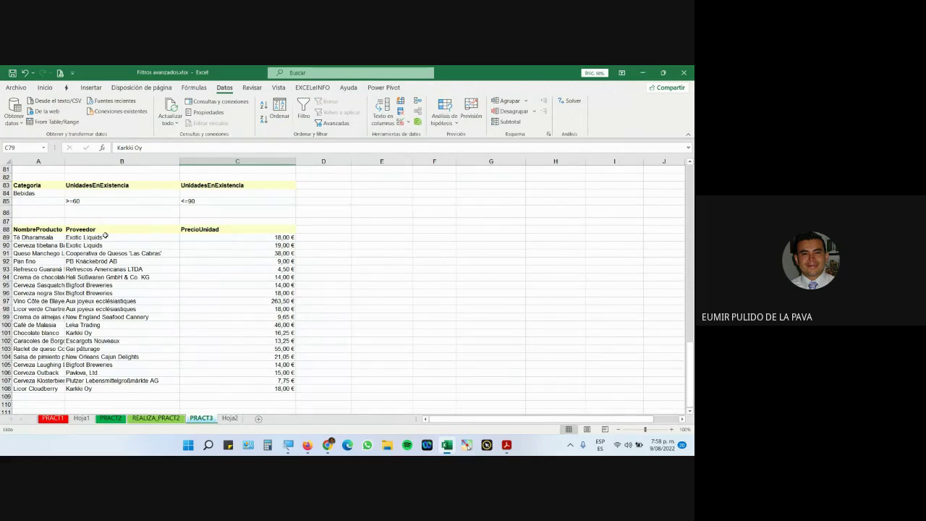
# - On the REALIZA_PRACT2 sheet, enlarge the text of exercise 5 in A11 to 20 points and give it a green fill
pyautogui.click(139, 418)
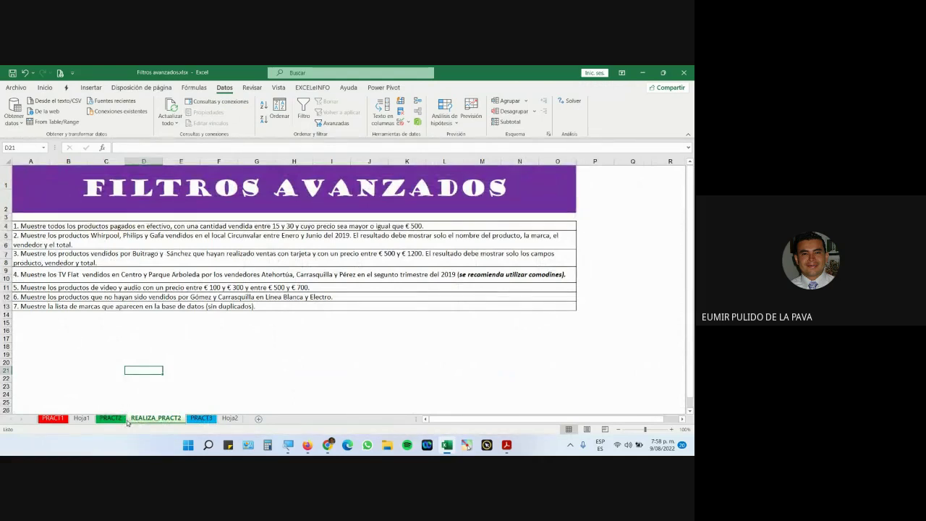
pyautogui.click(123, 419)
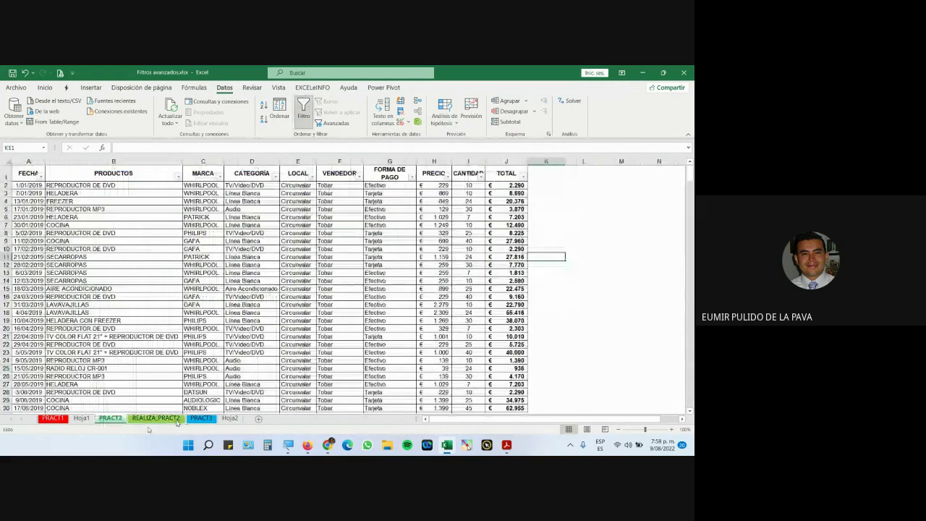
pyautogui.click(176, 419)
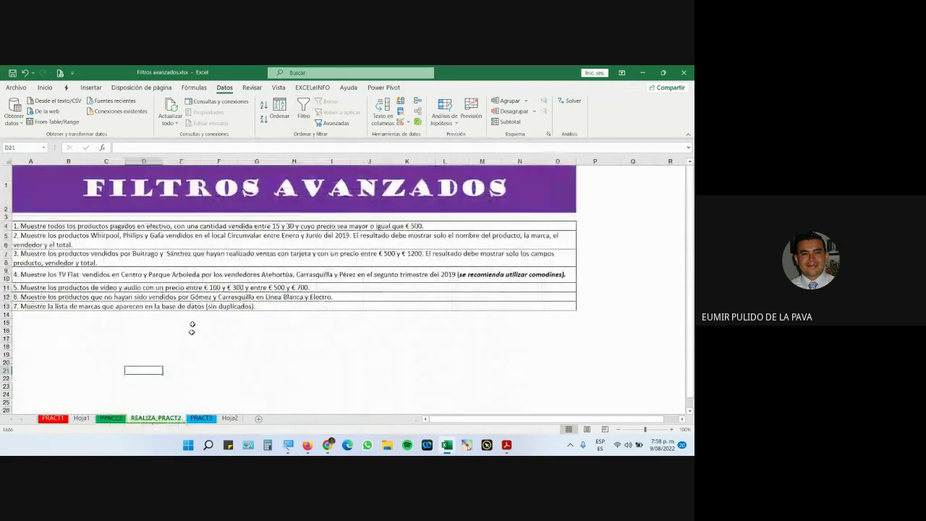
pyautogui.click(125, 289)
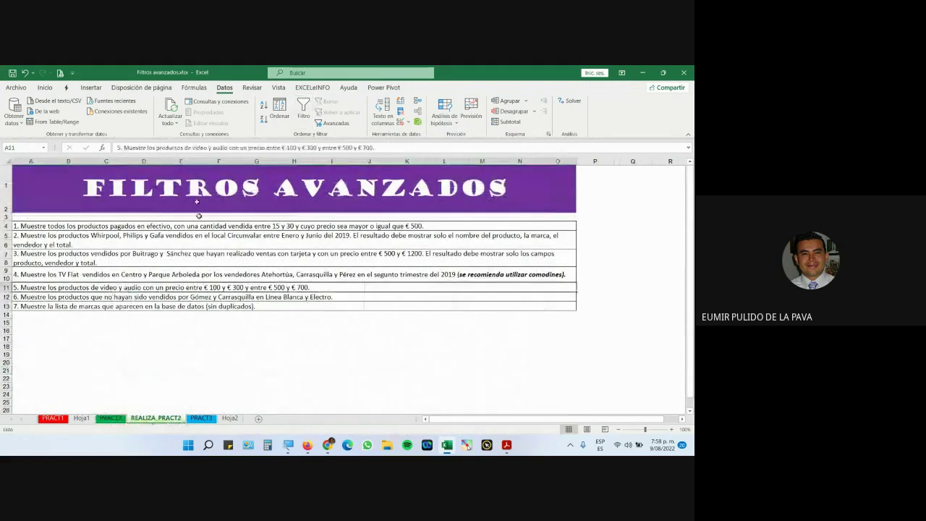
pyautogui.click(44, 88)
pyautogui.click(164, 106)
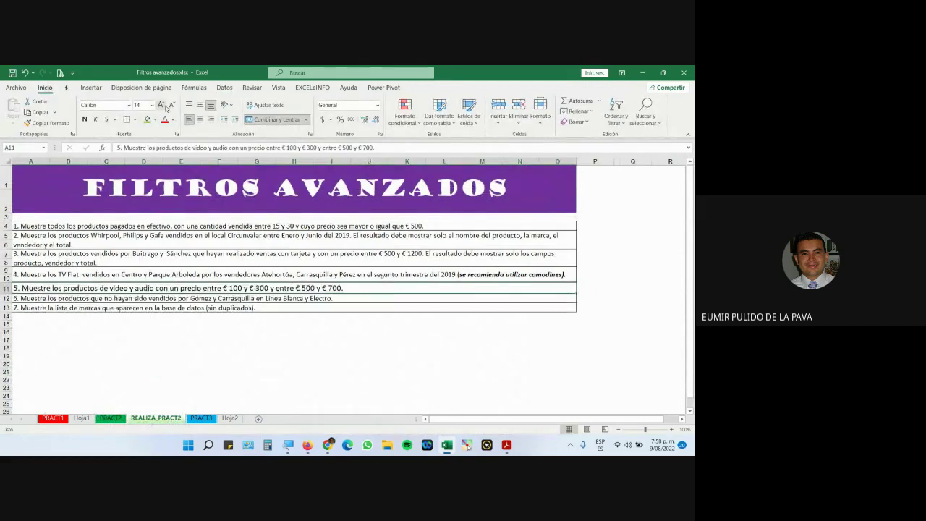
pyautogui.click(162, 105)
pyautogui.click(162, 106)
pyautogui.click(162, 106)
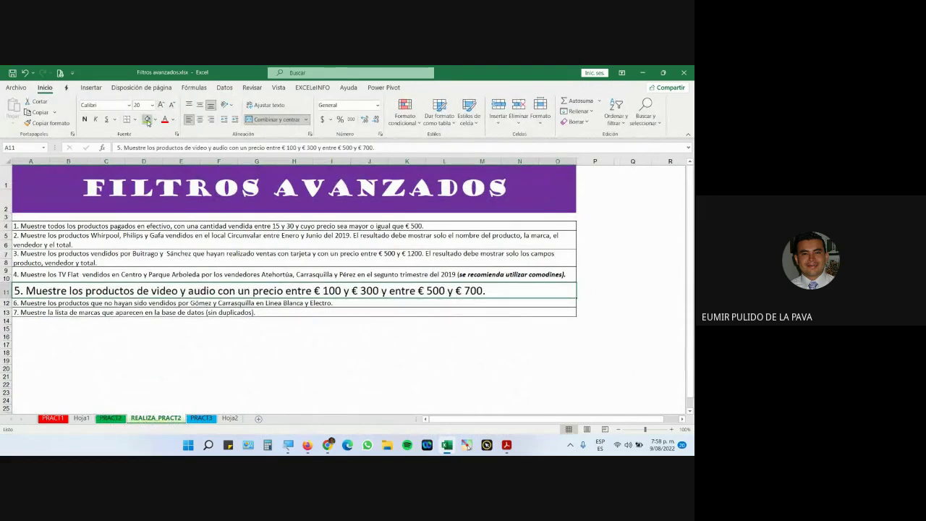
pyautogui.click(147, 119)
# - Examine the sales records on the PRACT2 sheet against the wording of exercise 5 on REALIZA_PRACT2
pyautogui.click(114, 419)
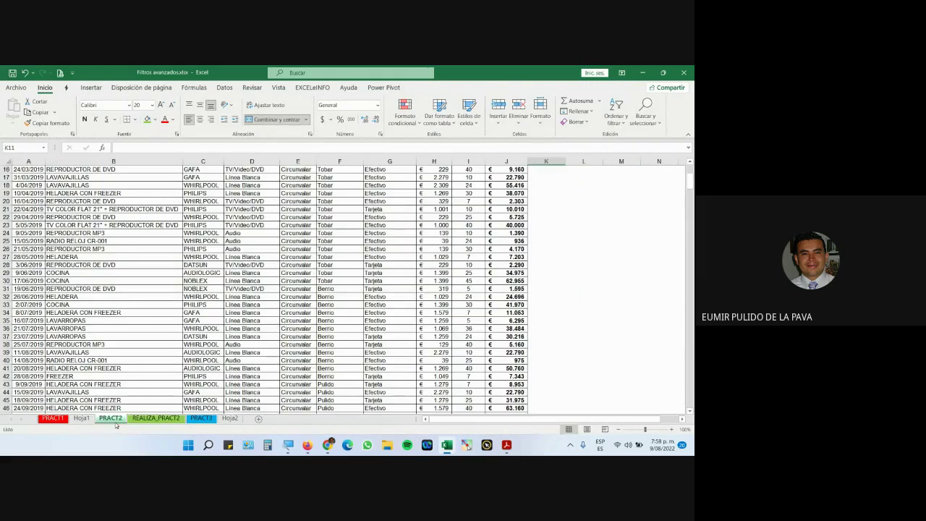
pyautogui.hotkey('ctrl', 'pagedown')
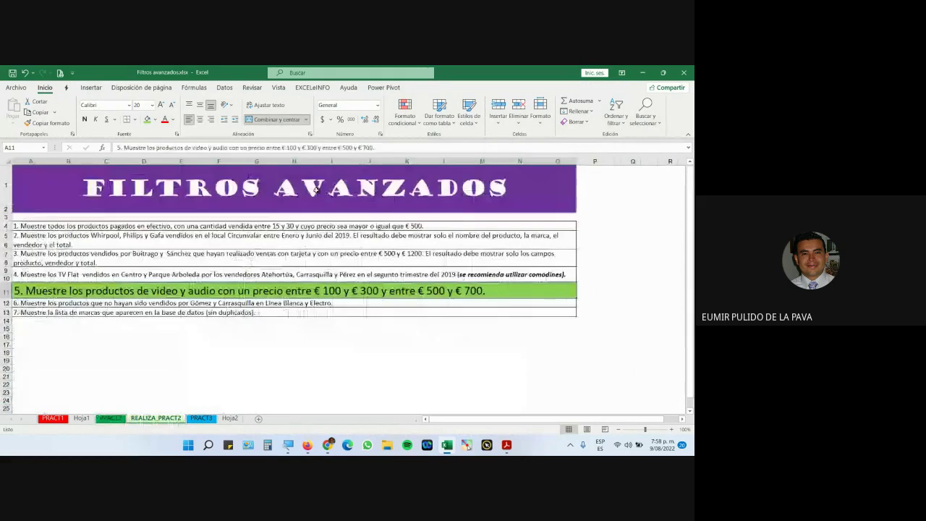
pyautogui.click(111, 418)
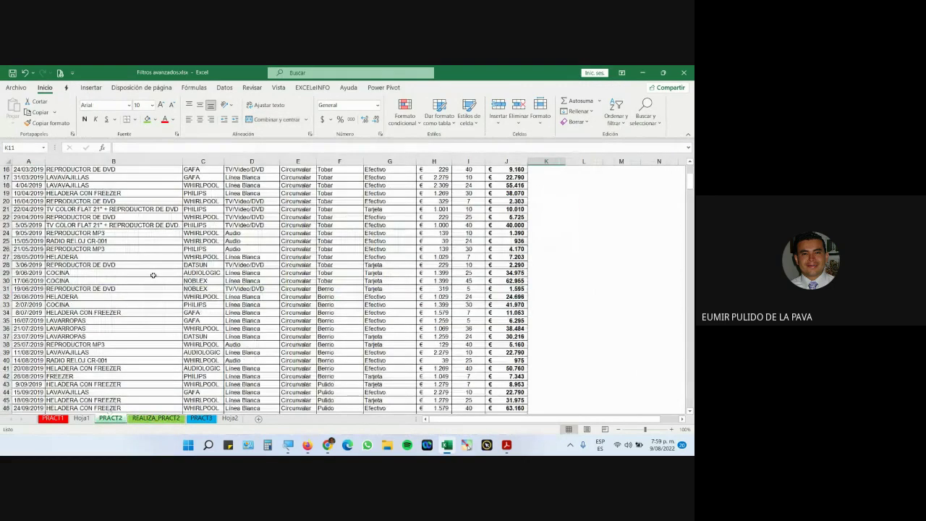
pyautogui.scroll(5, 154, 276)
pyautogui.scroll(-9, 248, 289)
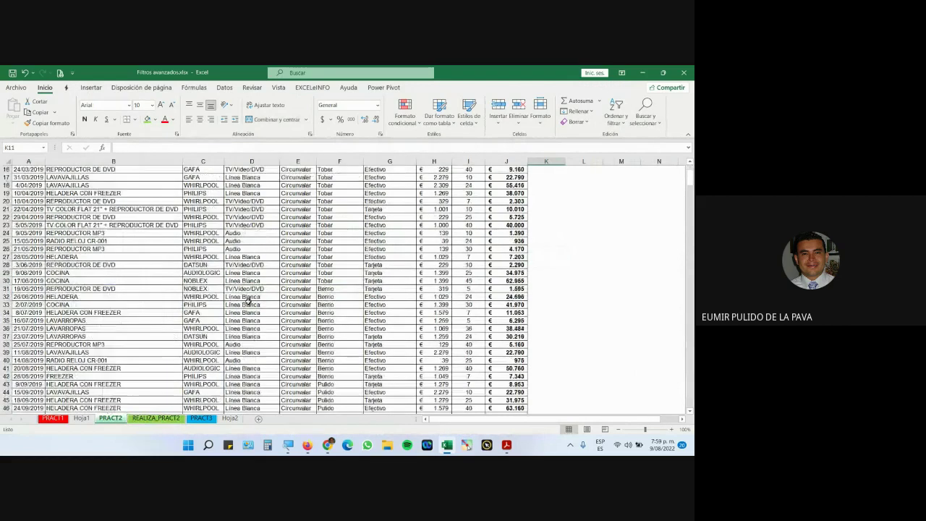
pyautogui.scroll(-9, 246, 302)
pyautogui.moveTo(688, 208); pyautogui.dragTo(690, 239)
pyautogui.click(155, 418)
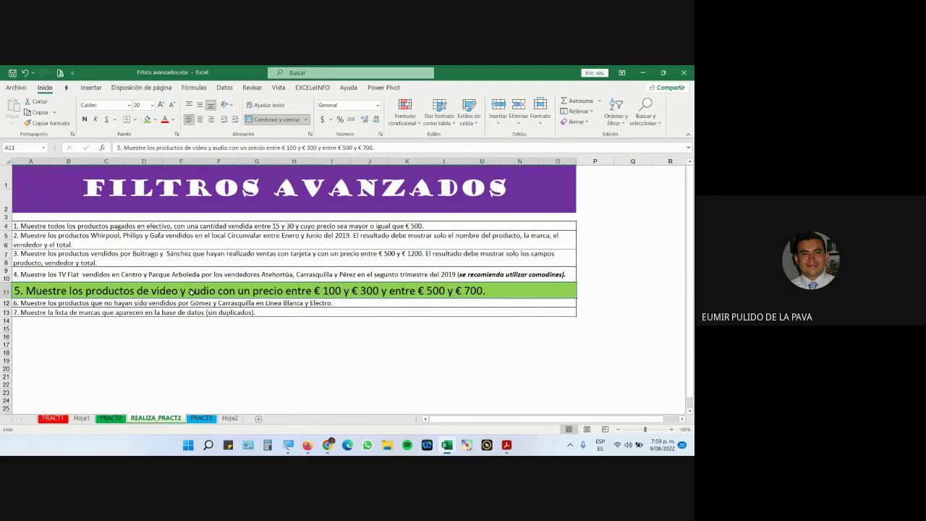
pyautogui.click(112, 419)
pyautogui.scroll(20, 318, 323)
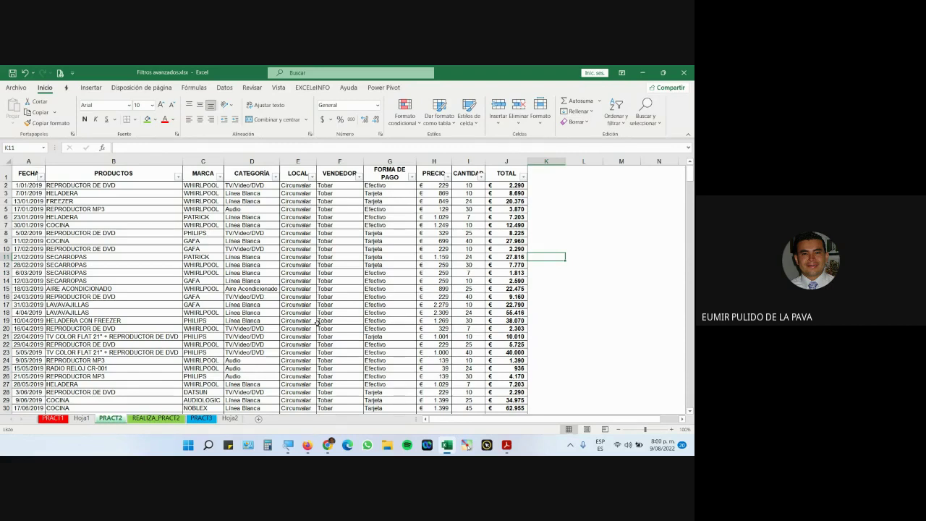
pyautogui.click(155, 418)
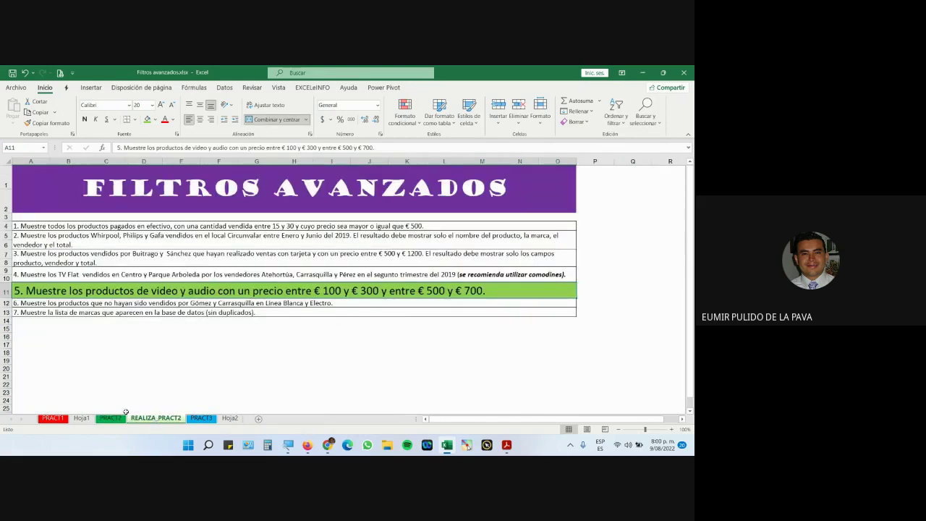
# - Filter the CATEGORÍA column on the PRACT2 sheet to show only Audio and TV/Video/DVD
pyautogui.click(117, 419)
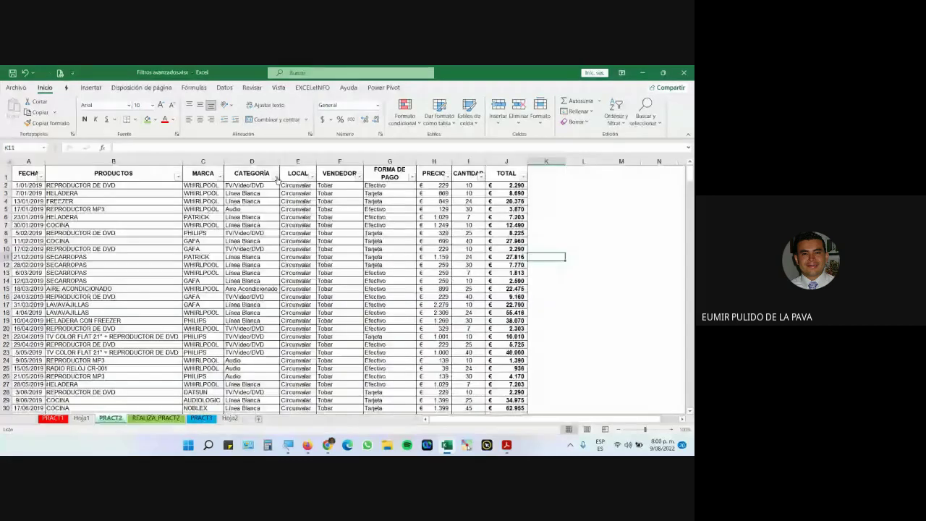
pyautogui.click(276, 176)
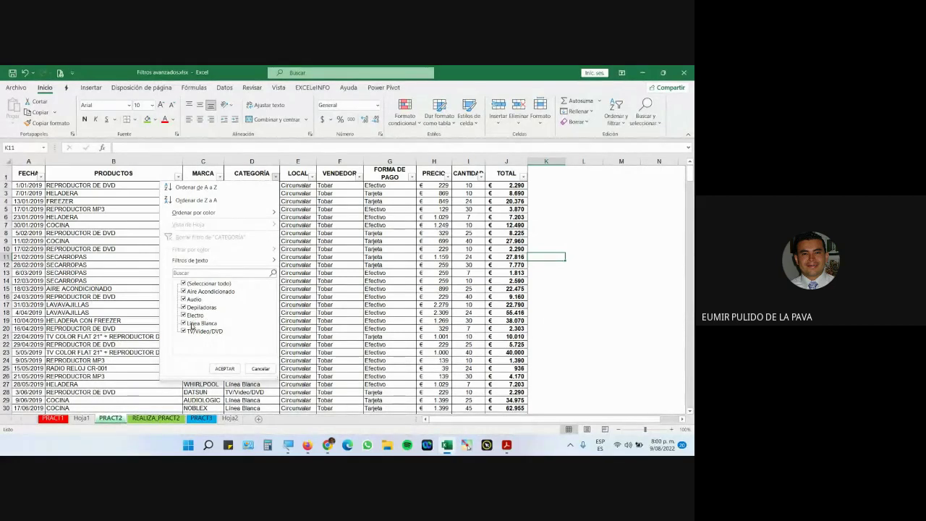
pyautogui.click(184, 284)
pyautogui.click(184, 299)
pyautogui.click(184, 330)
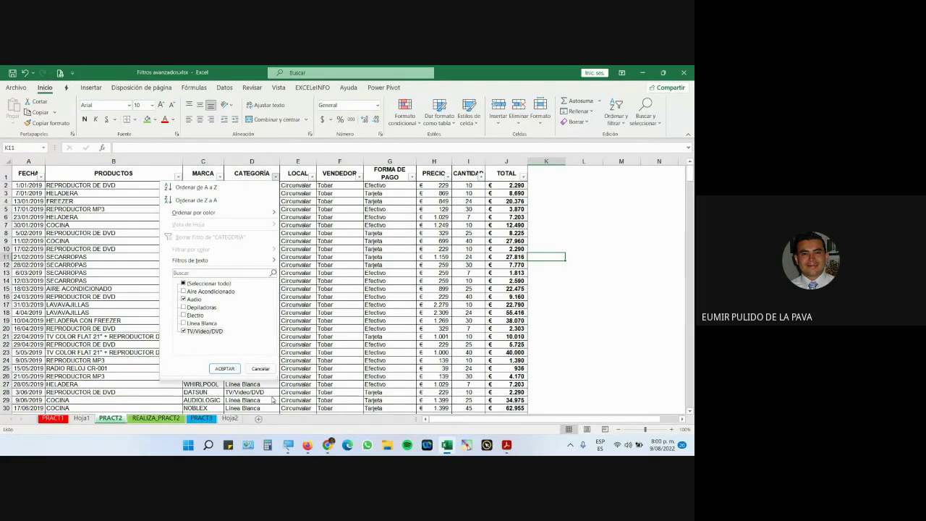
pyautogui.click(225, 368)
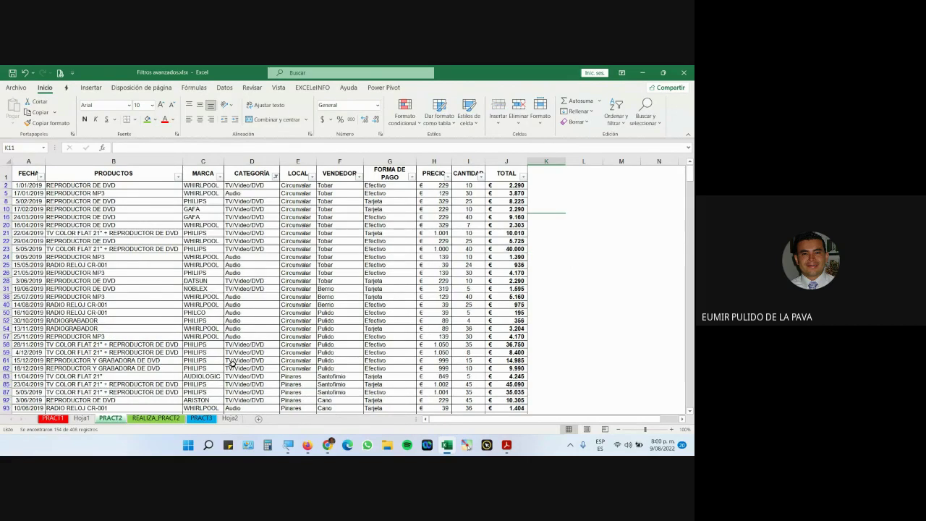
# - Look through the filtered audio and video records and reread the price ranges required by exercise 5
pyautogui.scroll(-3, 381, 293)
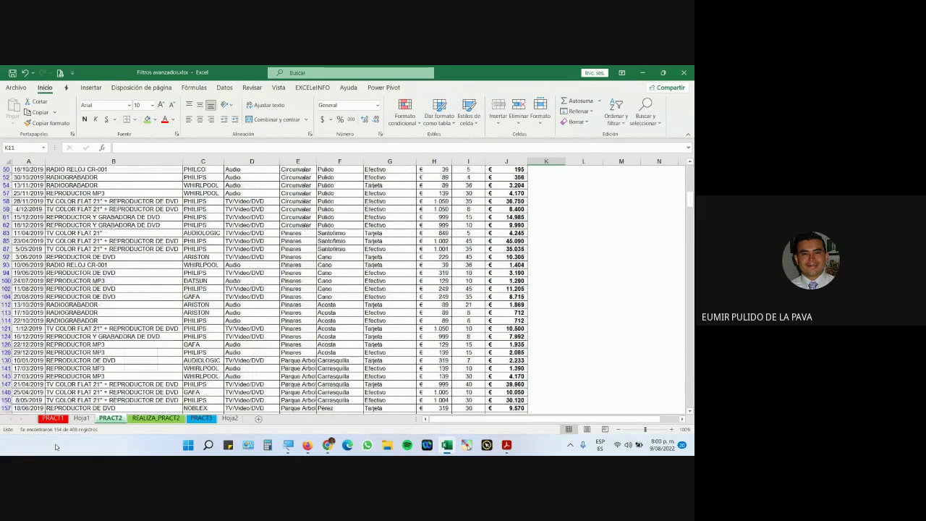
pyautogui.scroll(-9, 296, 342)
pyautogui.scroll(12, 295, 340)
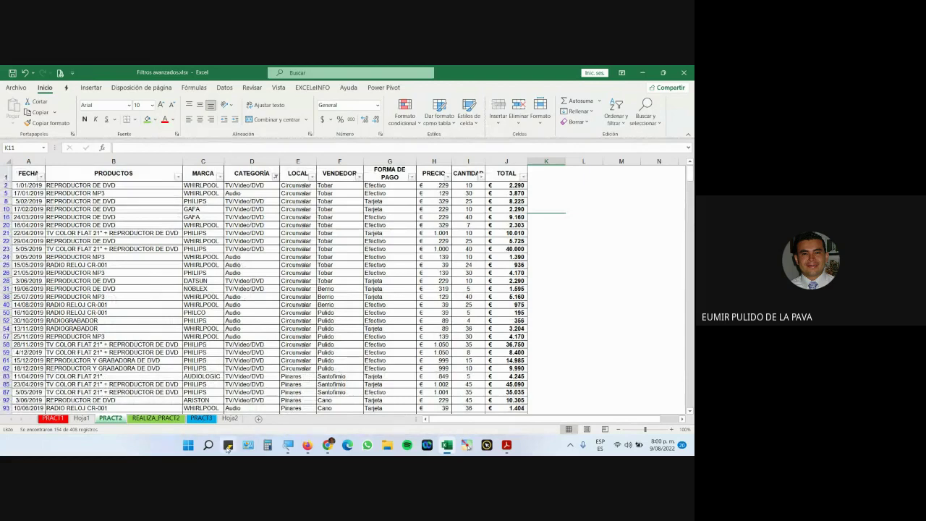
pyautogui.click(156, 418)
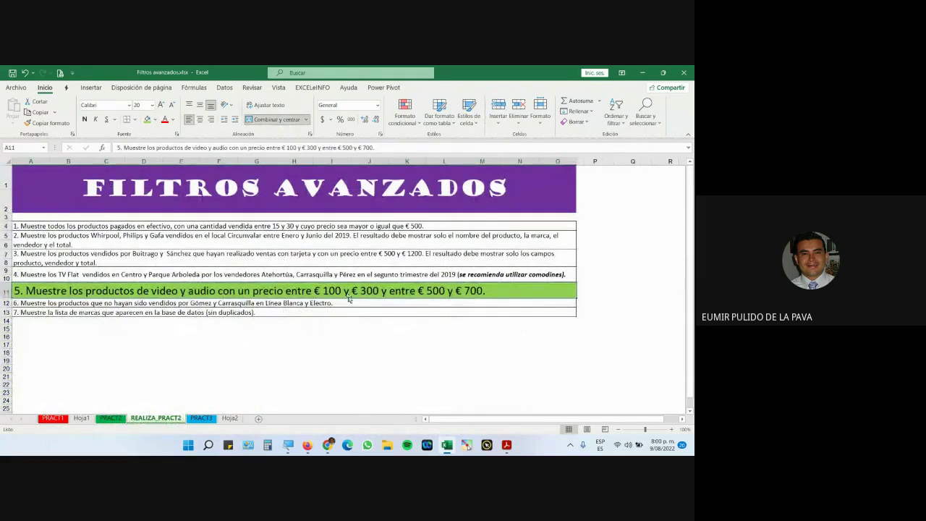
pyautogui.click(115, 419)
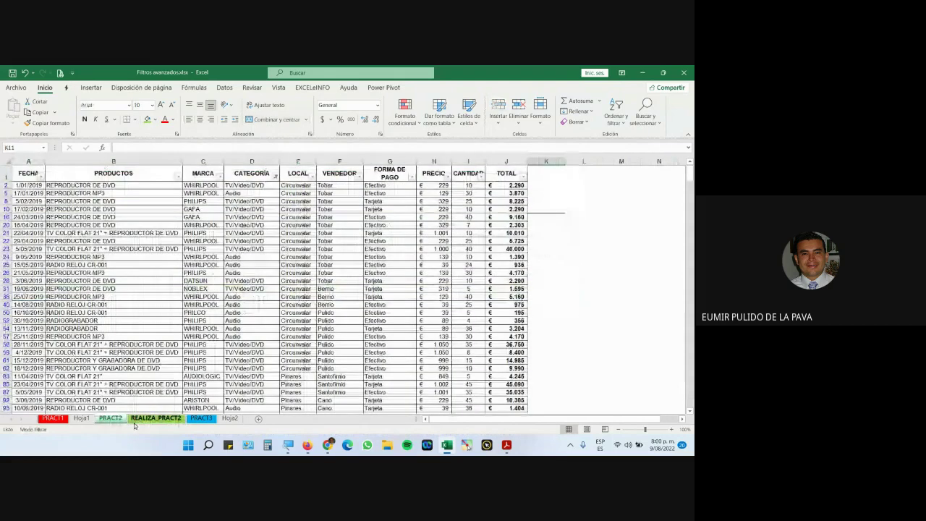
# - Switch to the Google Meet call to check its chat messages, and return to the PRACT2 sheet in Excel
pyautogui.moveTo(323, 438)
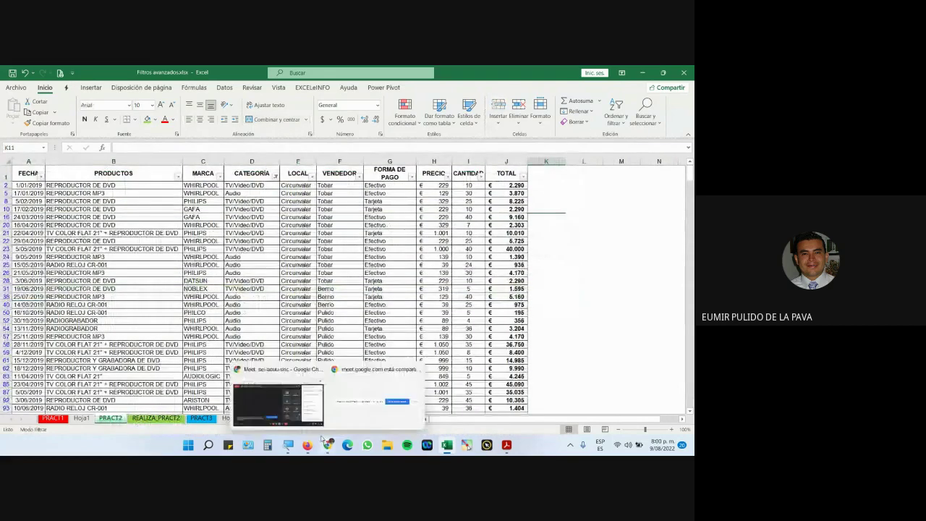
pyautogui.click(278, 403)
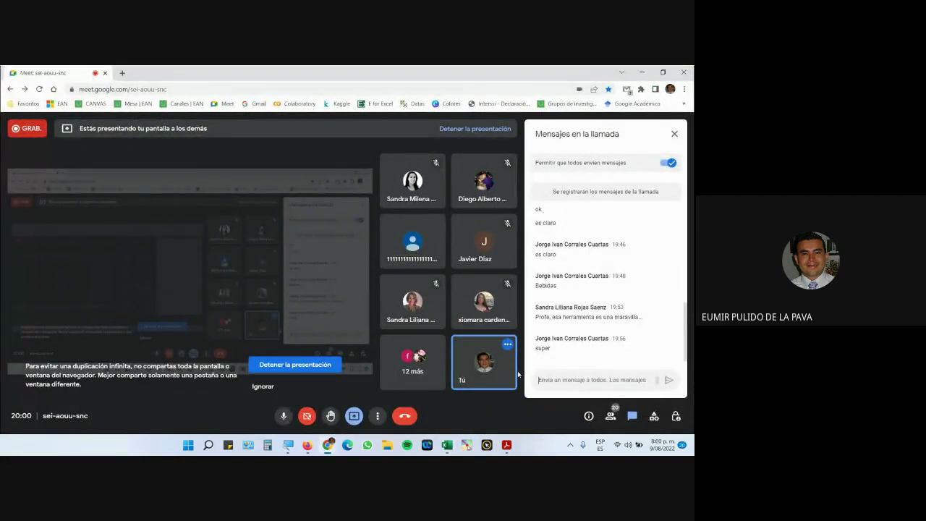
pyautogui.hotkey('alt', 'Tab')
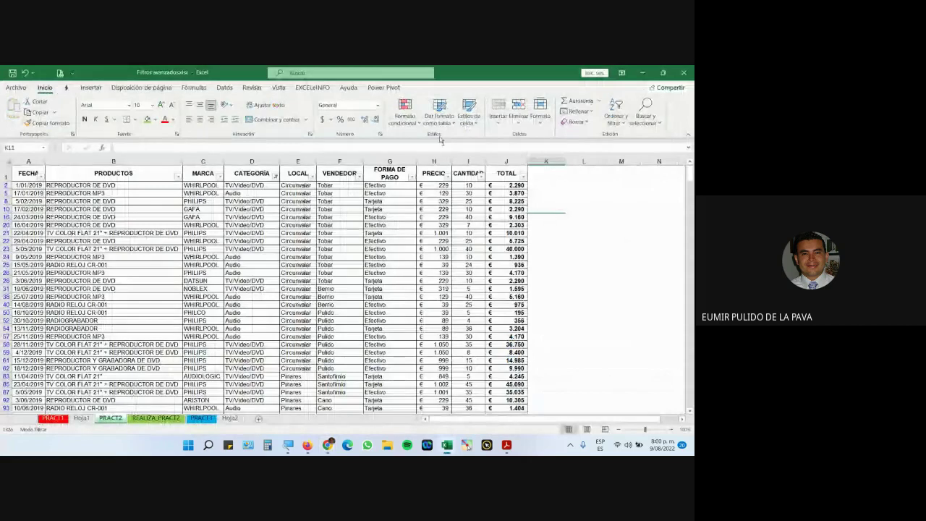
pyautogui.click(449, 177)
pyautogui.moveTo(431, 261)
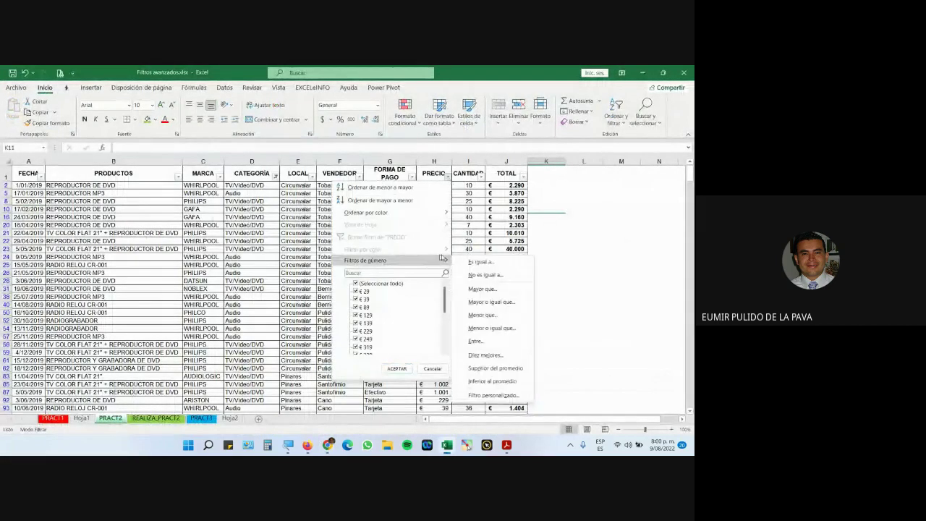
pyautogui.click(476, 341)
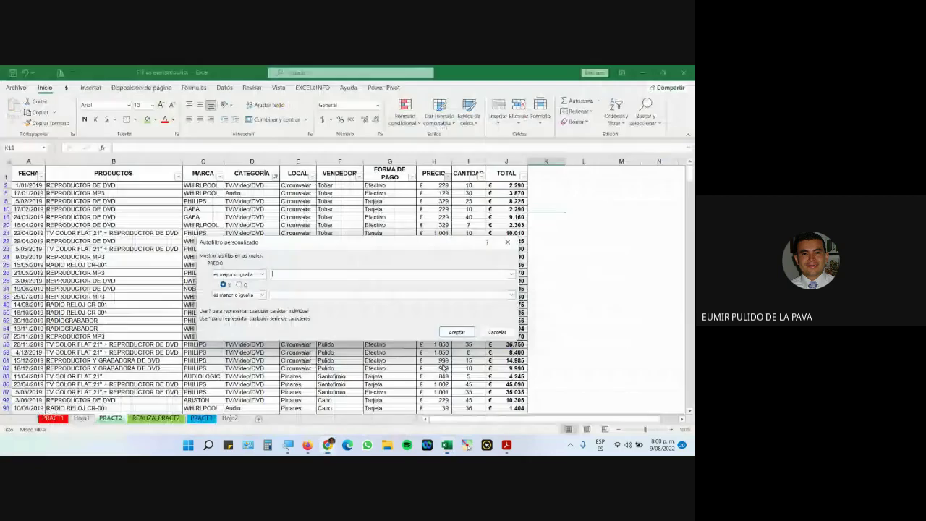
pyautogui.click(497, 332)
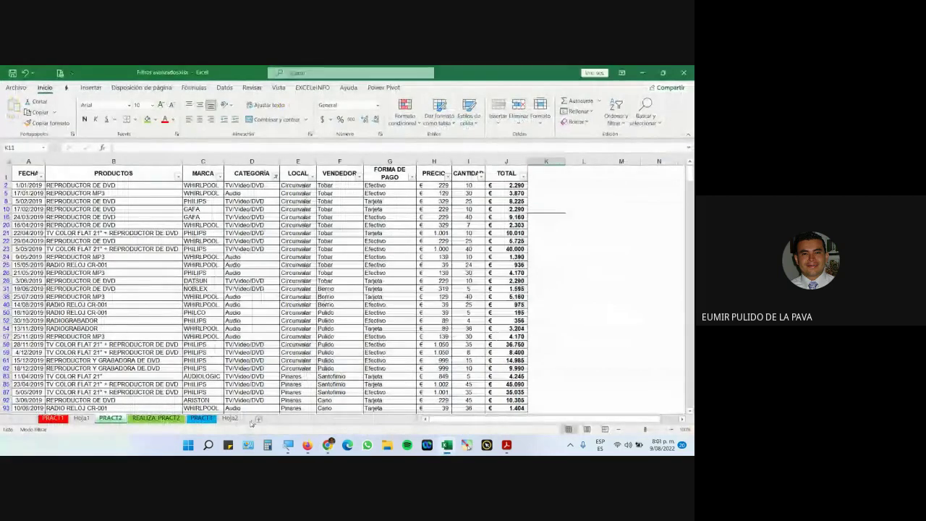
pyautogui.click(109, 419)
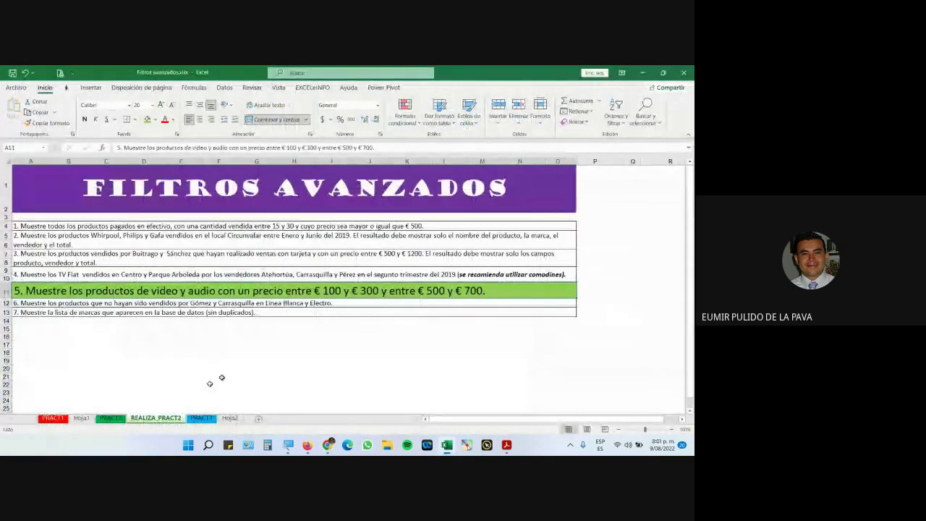
pyautogui.click(106, 419)
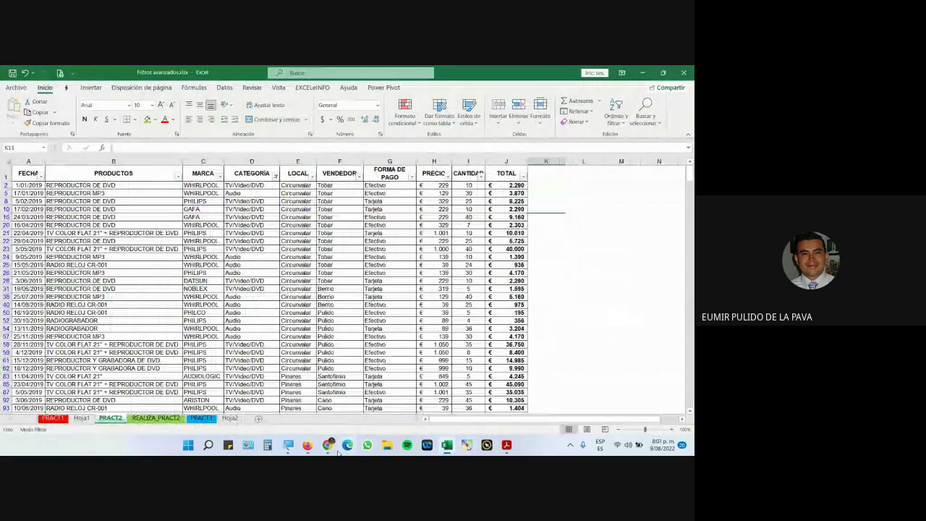
# - Switch to the Google Meet call, mute all participants, and return to Excel
pyautogui.moveTo(328, 446)
pyautogui.click(269, 402)
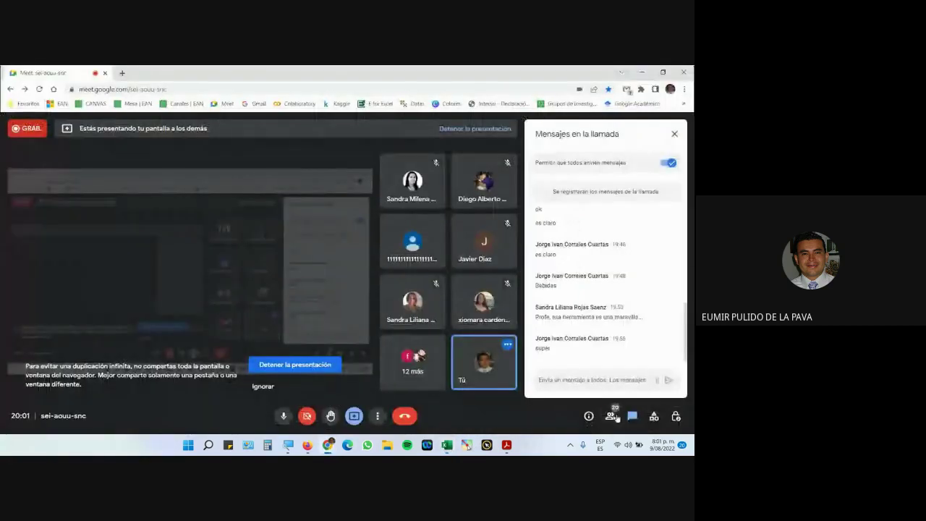
pyautogui.click(567, 166)
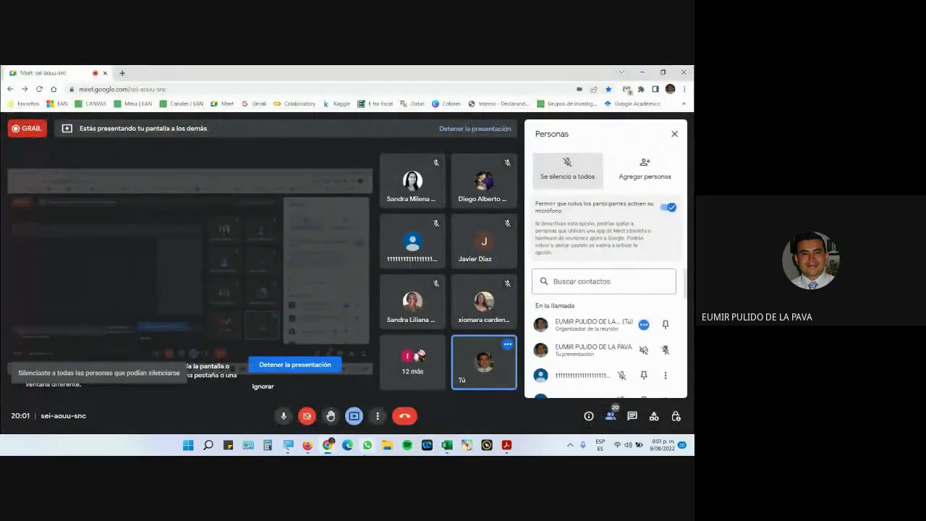
pyautogui.click(445, 445)
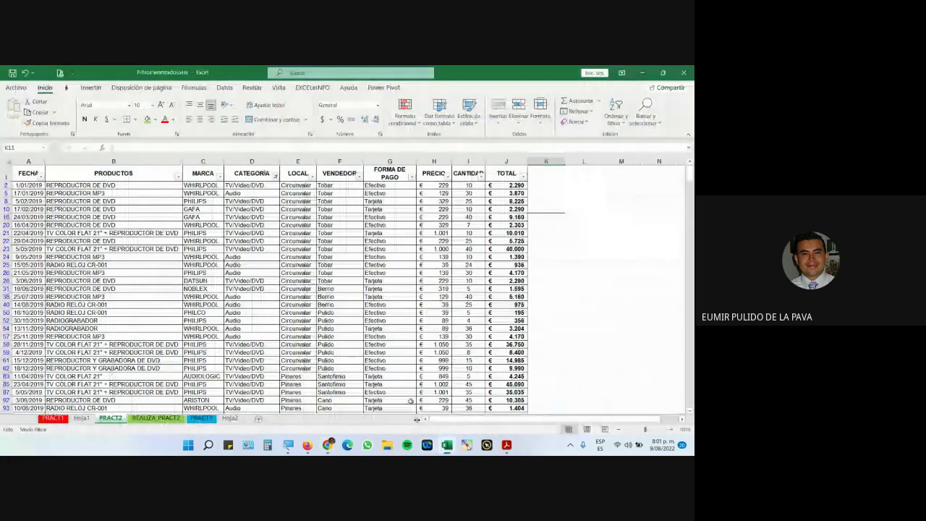
# - Filter the PRECIO column to values greater than or equal to 100 and less than or equal to 300
pyautogui.click(448, 176)
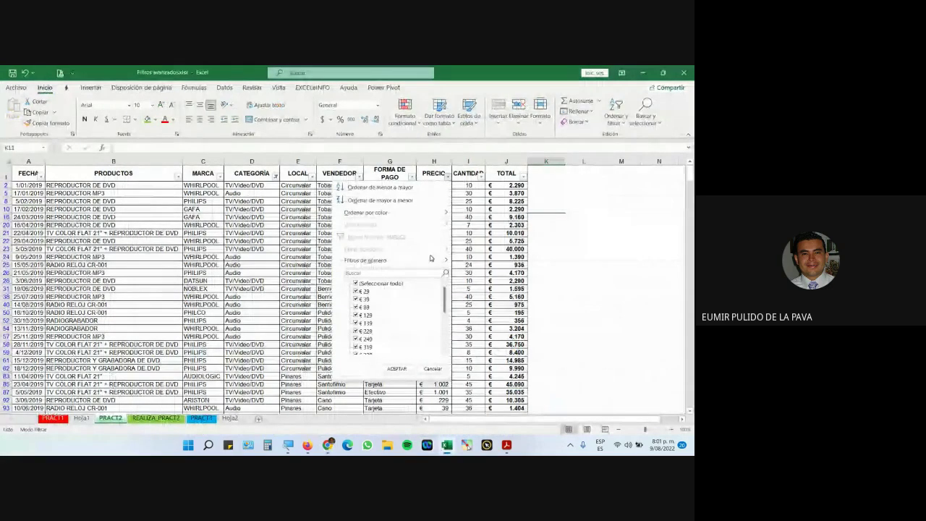
pyautogui.moveTo(432, 259)
pyautogui.click(506, 337)
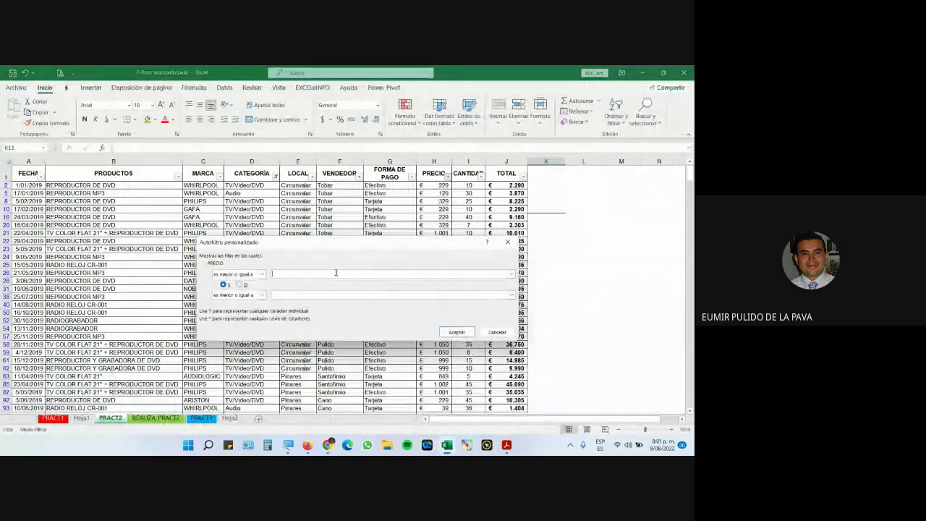
pyautogui.write('100')
pyautogui.write('300')
pyautogui.click(456, 332)
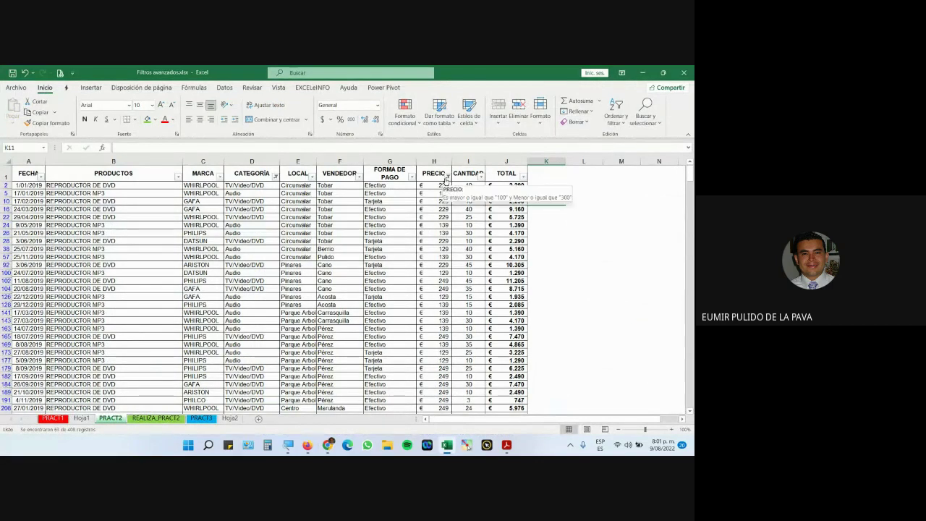
# - Recheck the exercise 5 statement and select the filtered PRODUCTOS entries in PRACT2 to count the matching records
pyautogui.click(178, 419)
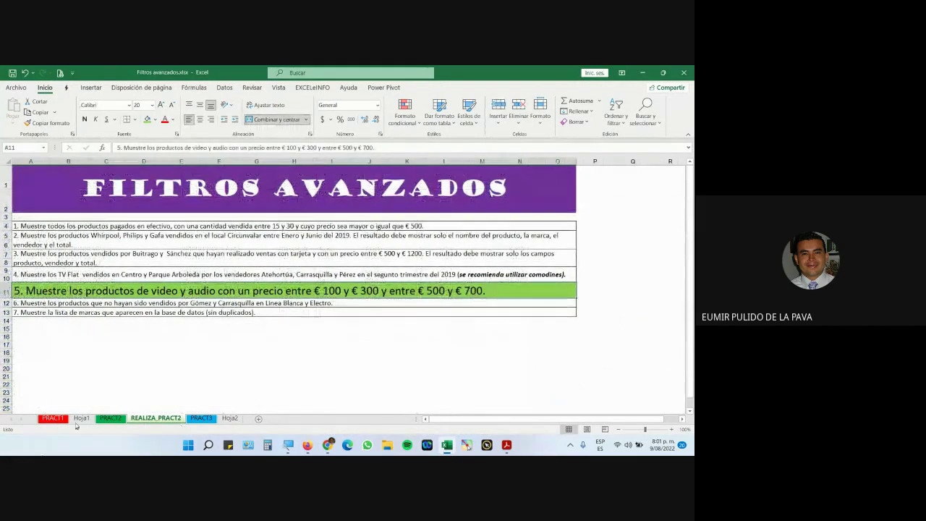
pyautogui.click(112, 418)
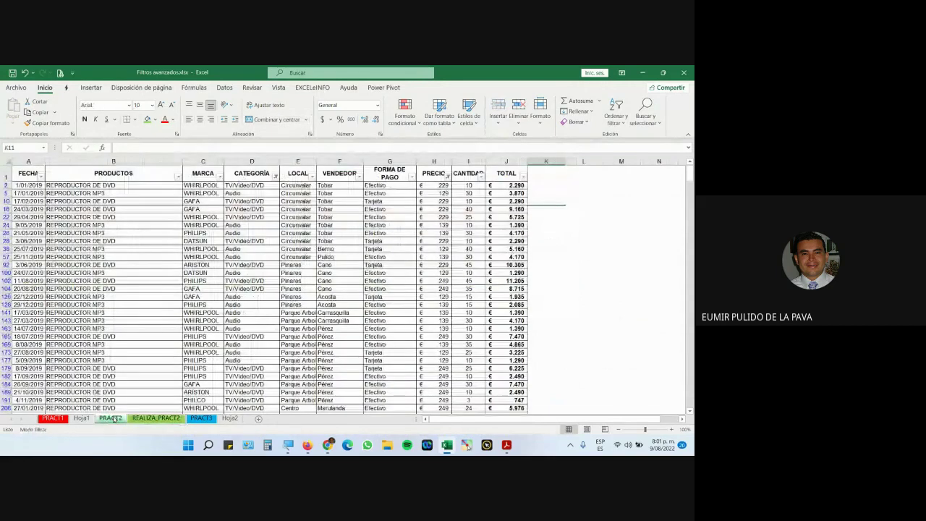
pyautogui.click(371, 335)
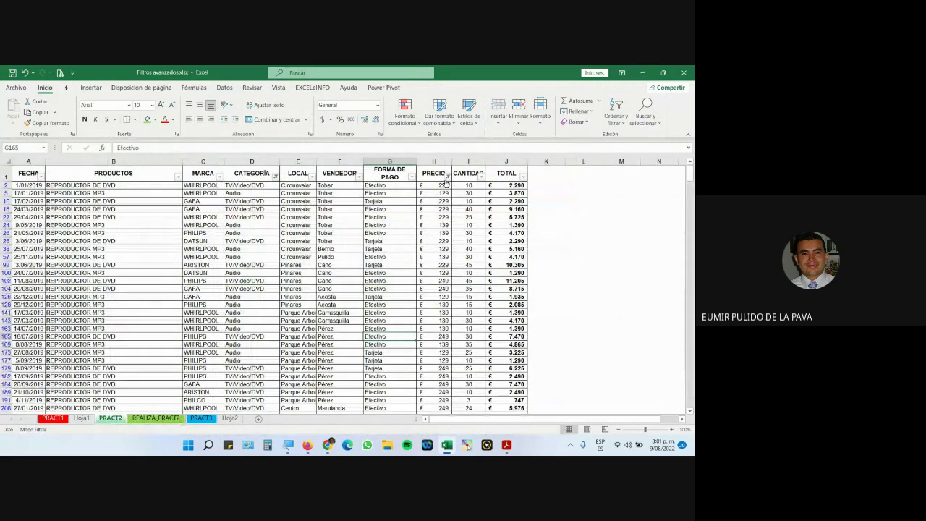
pyautogui.moveTo(448, 177)
pyautogui.click(69, 183)
pyautogui.hotkey('ctrl', 'shift', 'Down')
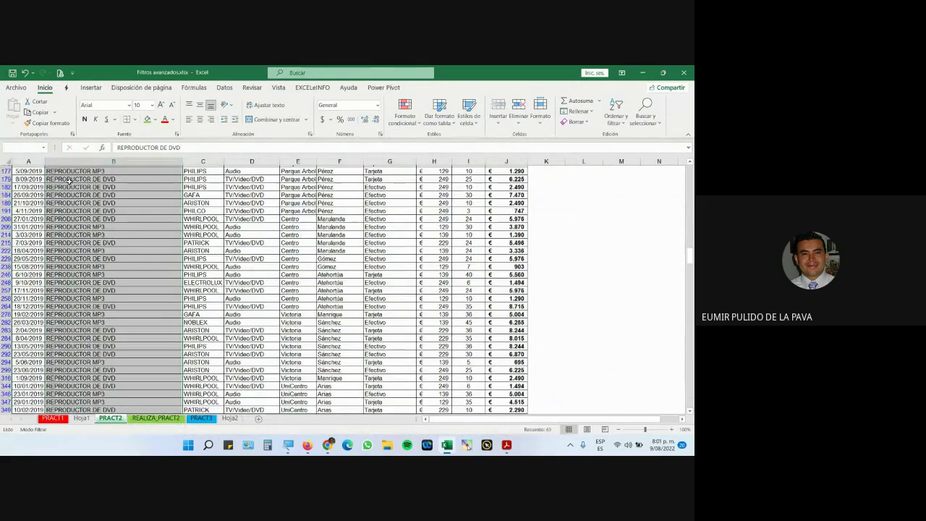
pyautogui.scroll(2, 359, 312)
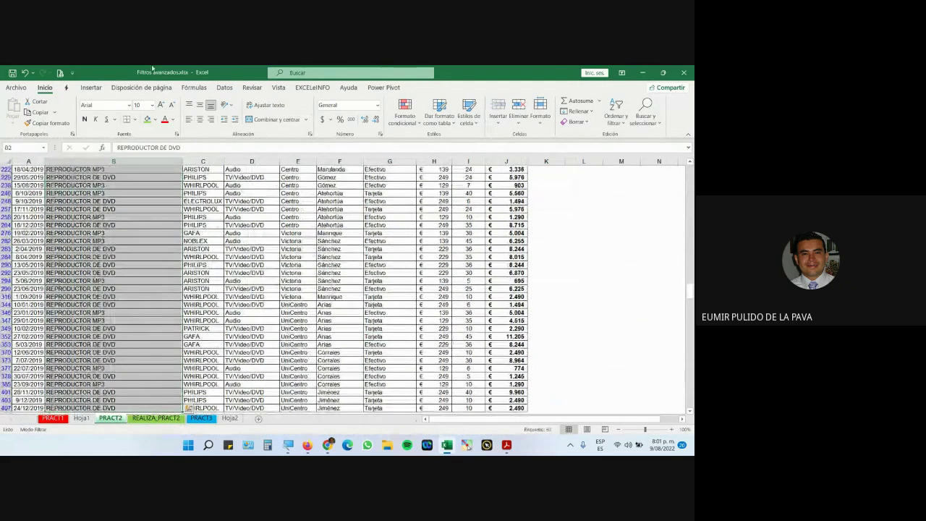
pyautogui.scroll(9, 359, 313)
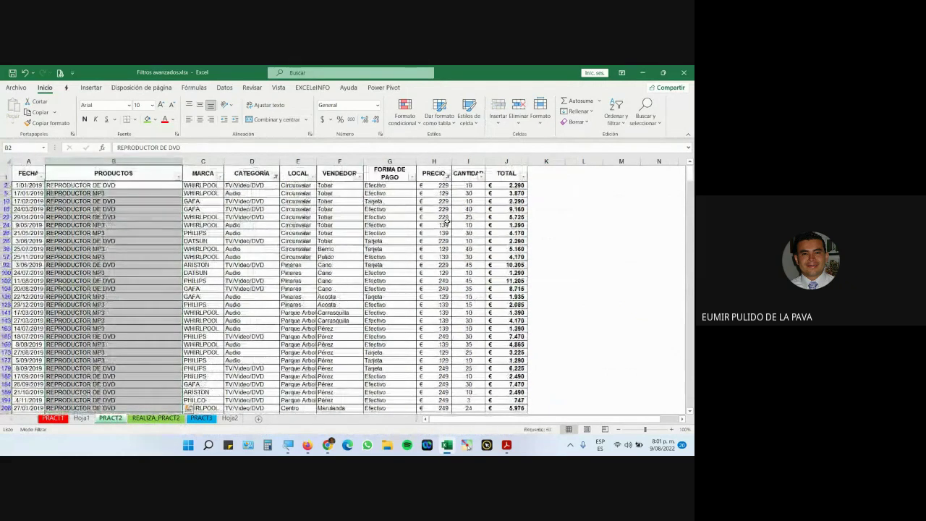
# - Change the PRECIO filter to values greater than or equal to 500 and less than or equal to 700, following exercise 5
pyautogui.click(155, 418)
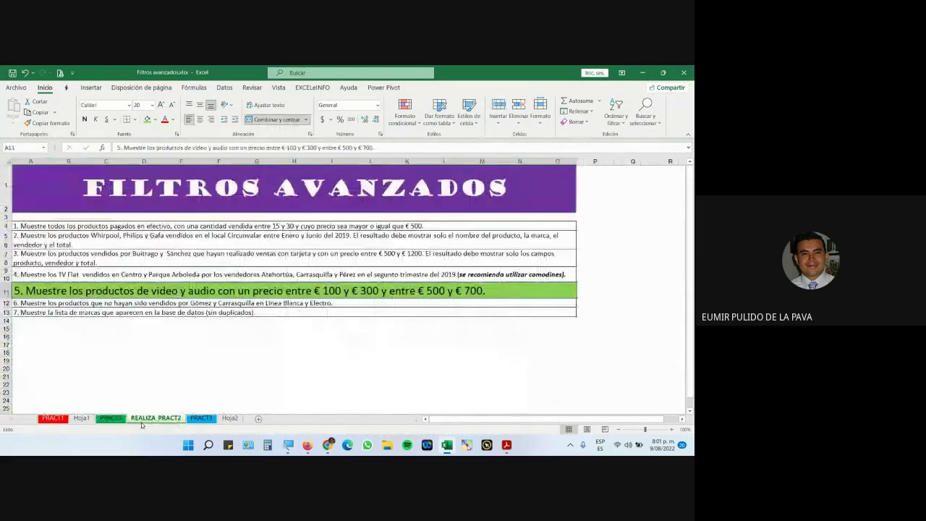
pyautogui.click(119, 420)
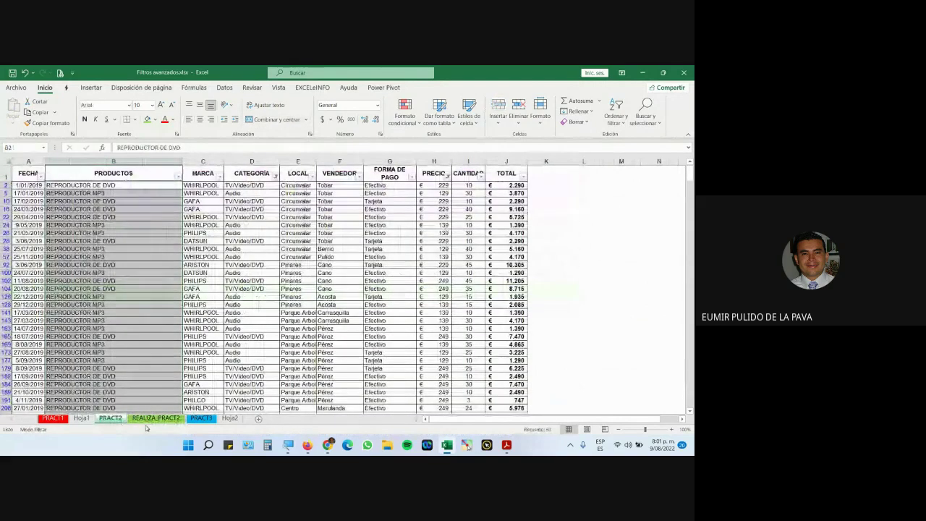
pyautogui.click(148, 419)
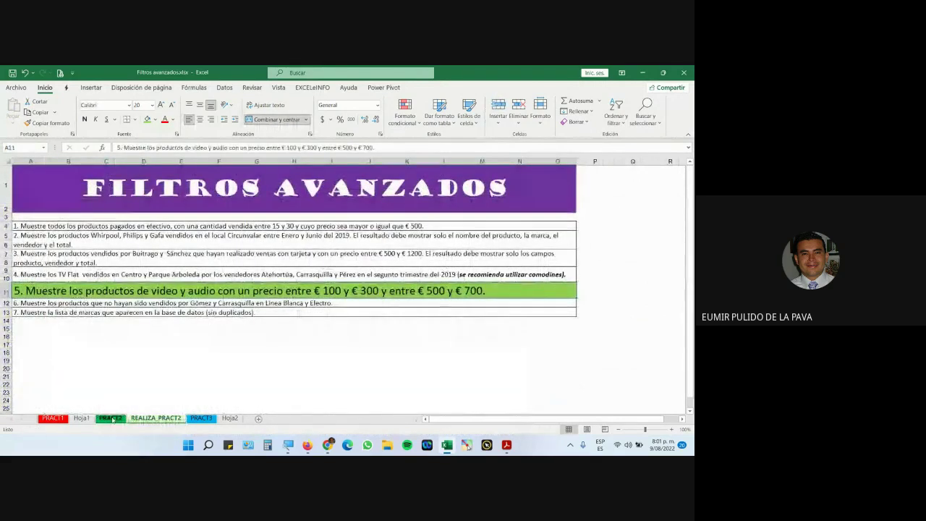
pyautogui.hotkey('ctrl', 'pageup')
pyautogui.click(448, 177)
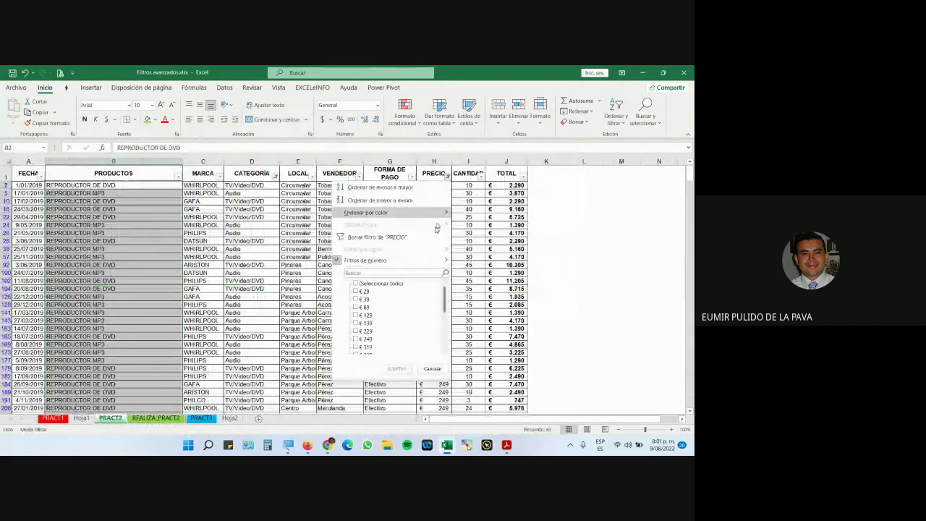
pyautogui.moveTo(391, 260)
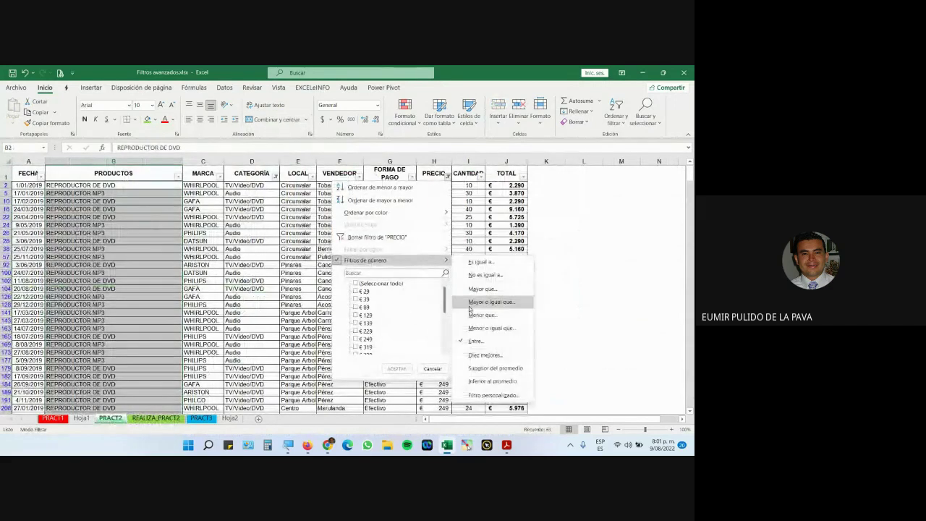
pyautogui.click(492, 341)
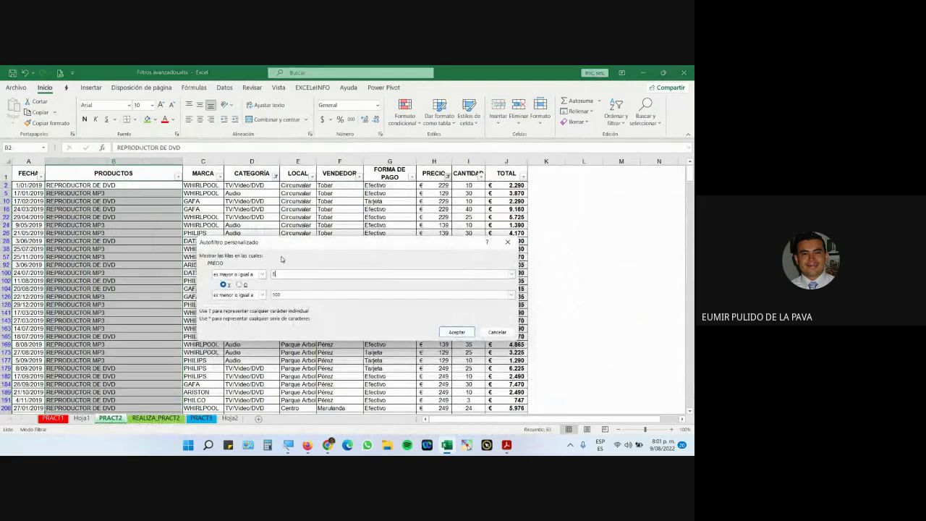
pyautogui.press('Tab')
pyautogui.press('Tab')
pyautogui.press('Return')
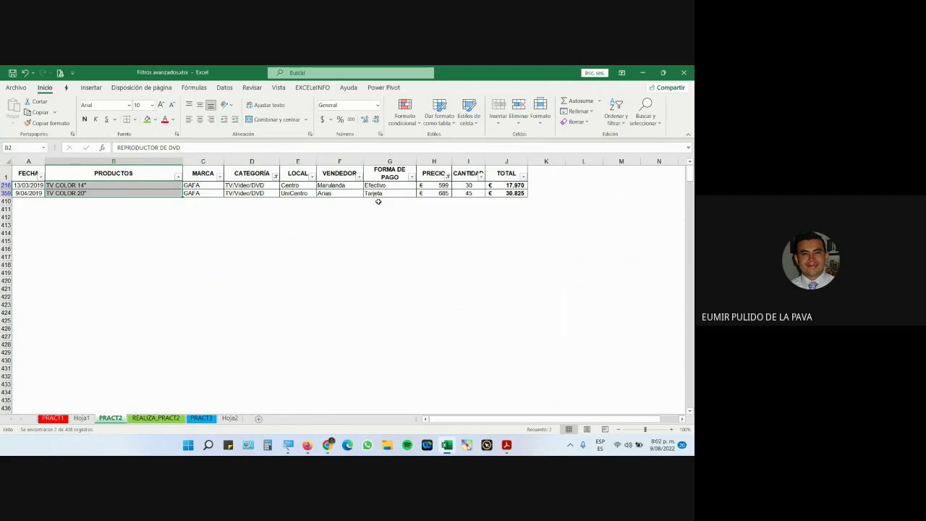
# - Clear the filters from the PRECIO and CATEGORÍA columns
pyautogui.click(448, 178)
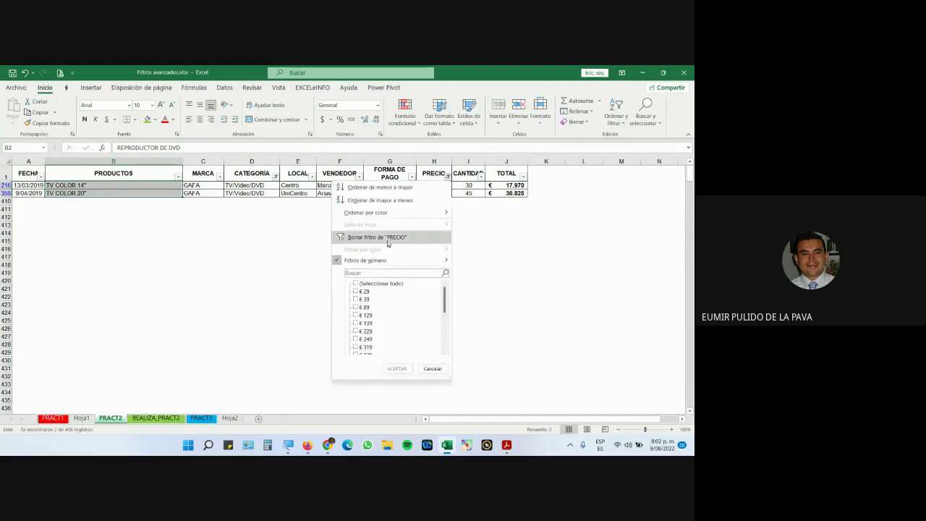
pyautogui.click(390, 243)
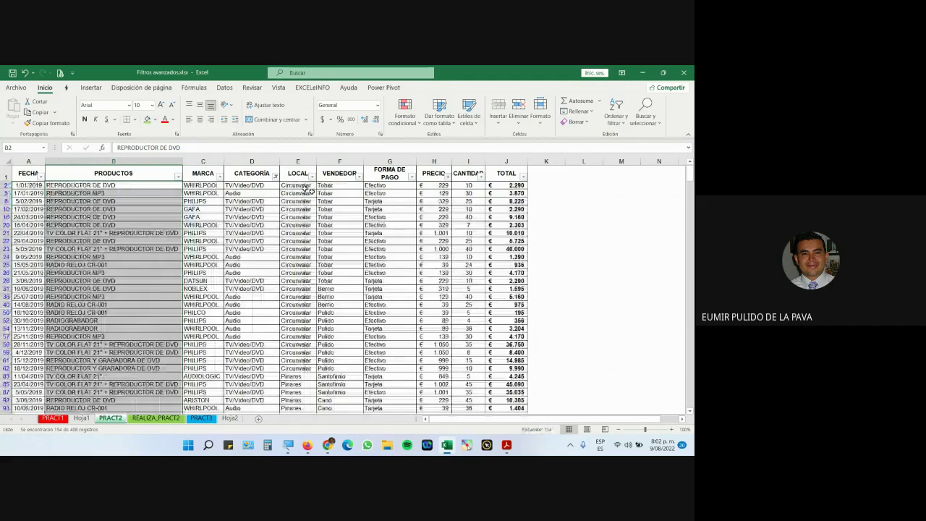
pyautogui.click(275, 177)
pyautogui.click(217, 238)
pyautogui.click(225, 250)
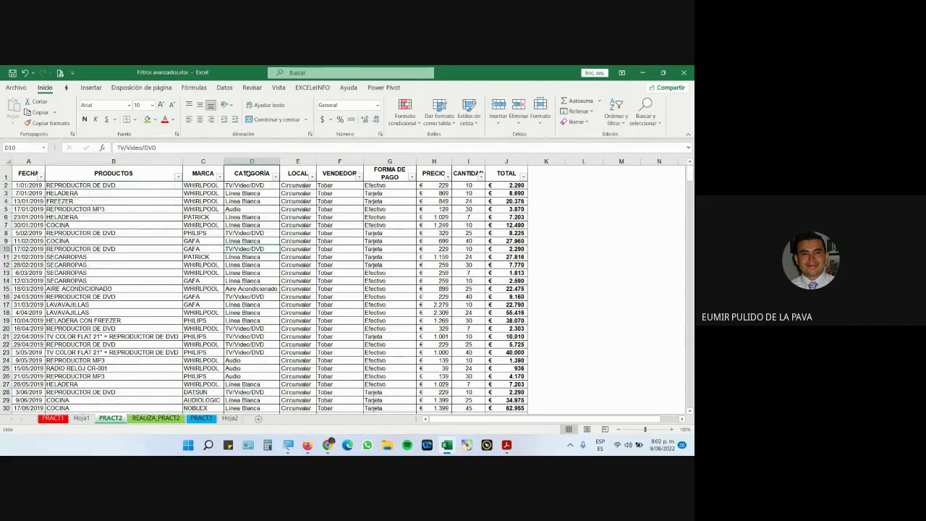
# - Copy the CATEGORÍA and PRECIO headers into N1:O1 to start the criteria range
pyautogui.click(249, 174)
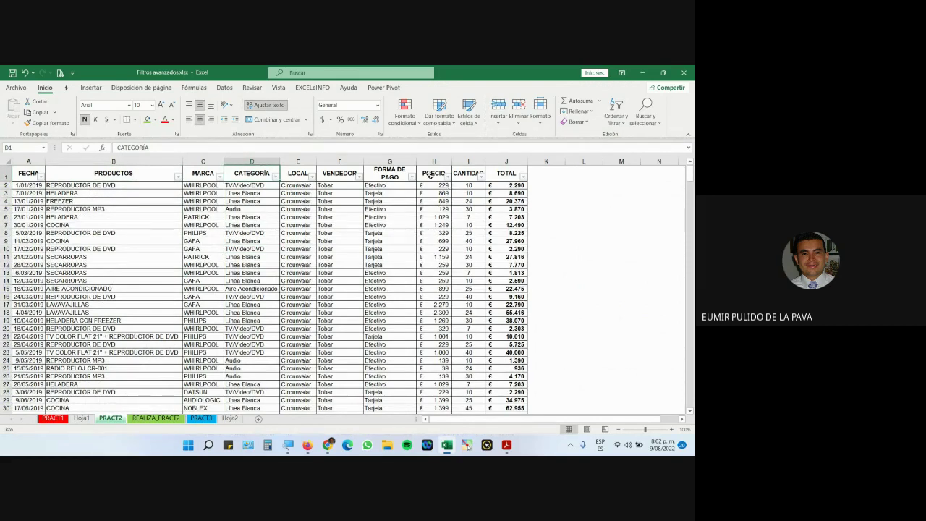
pyautogui.keyDown('ctrl'); pyautogui.click(430, 172); pyautogui.keyUp('ctrl')
pyautogui.hotkey('ctrl', 'c')
pyautogui.scroll(-6, 406, 295)
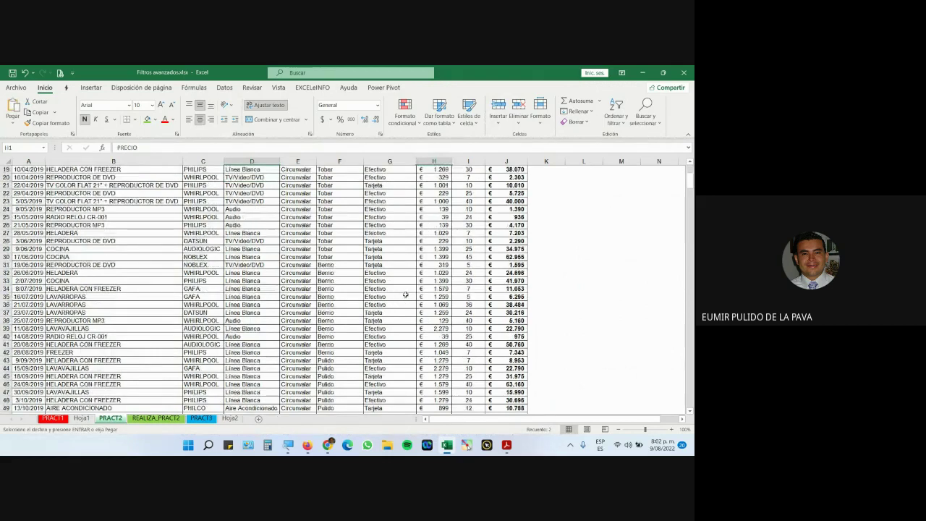
pyautogui.scroll(-20, 406, 295)
pyautogui.scroll(-15, 406, 294)
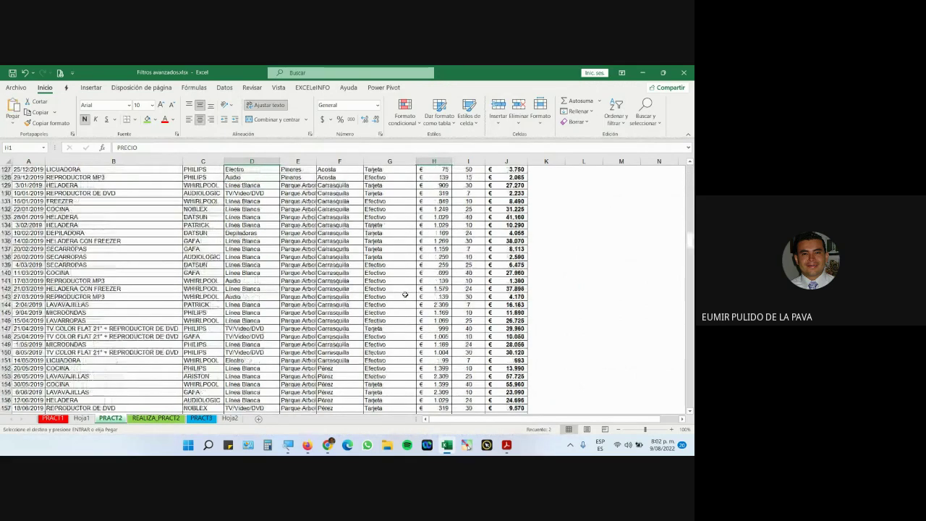
pyautogui.scroll(20, 405, 295)
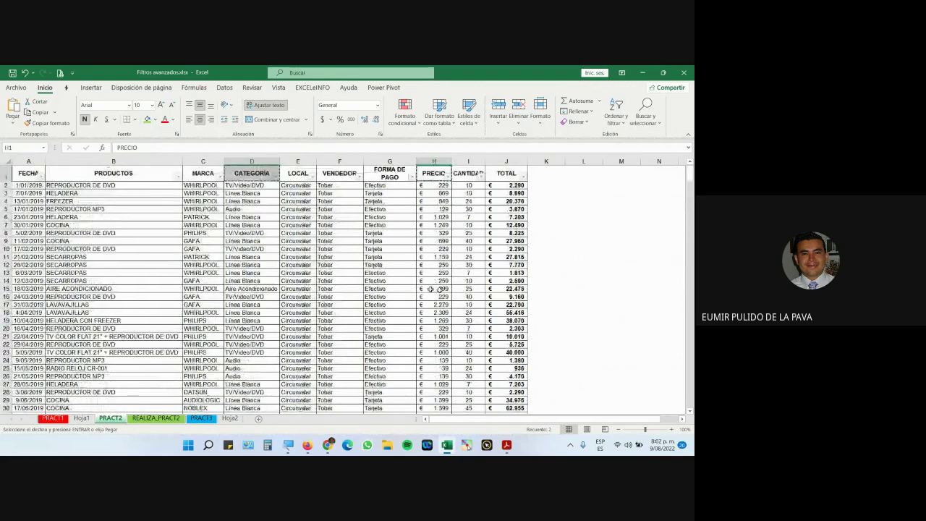
pyautogui.click(681, 420)
pyautogui.hscroll(4, 681, 419)
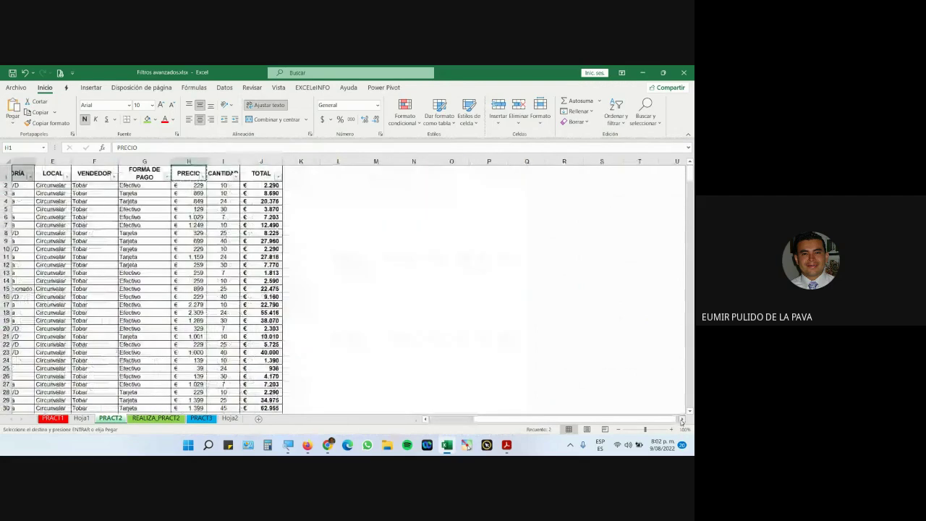
pyautogui.click(402, 173)
pyautogui.hotkey('ctrl', 'v')
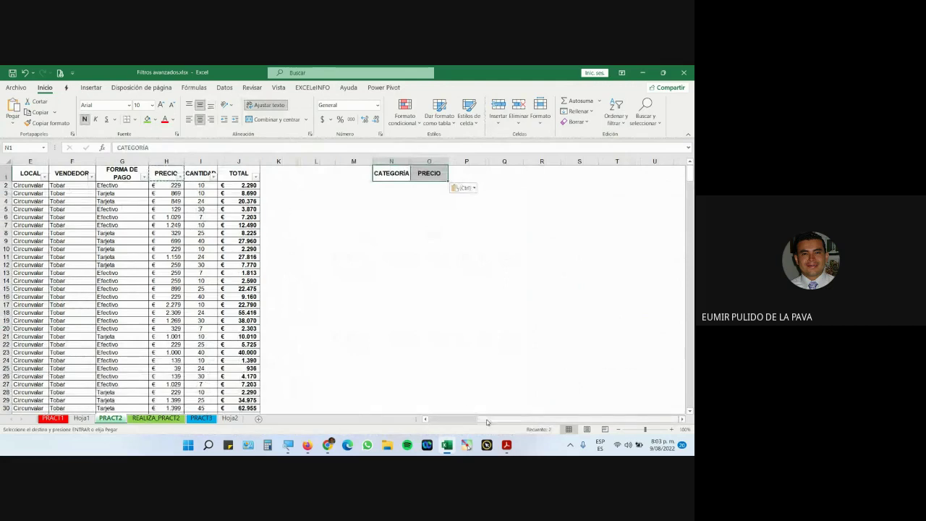
# - Copy an Audio entry from the CATEGORÍA column into cell N2 as the first category criterion
pyautogui.moveTo(474, 419); pyautogui.dragTo(439, 423)
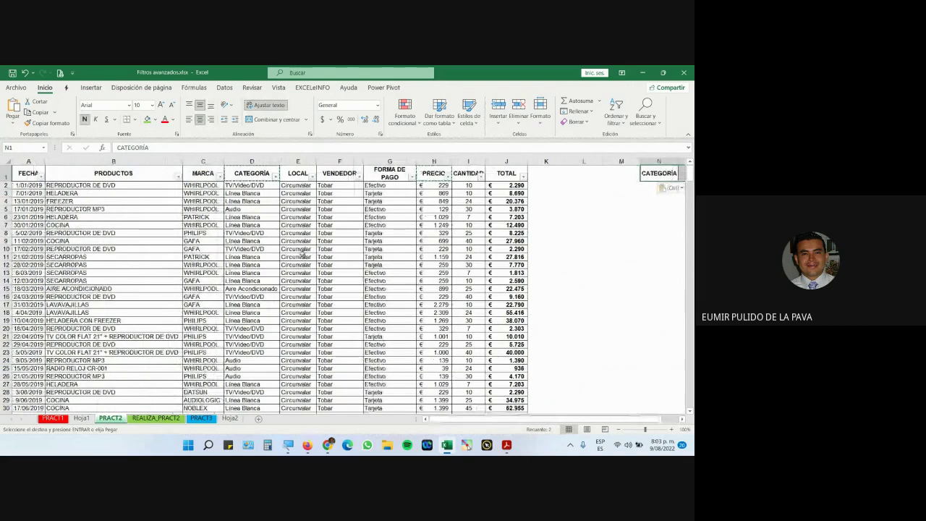
pyautogui.click(275, 176)
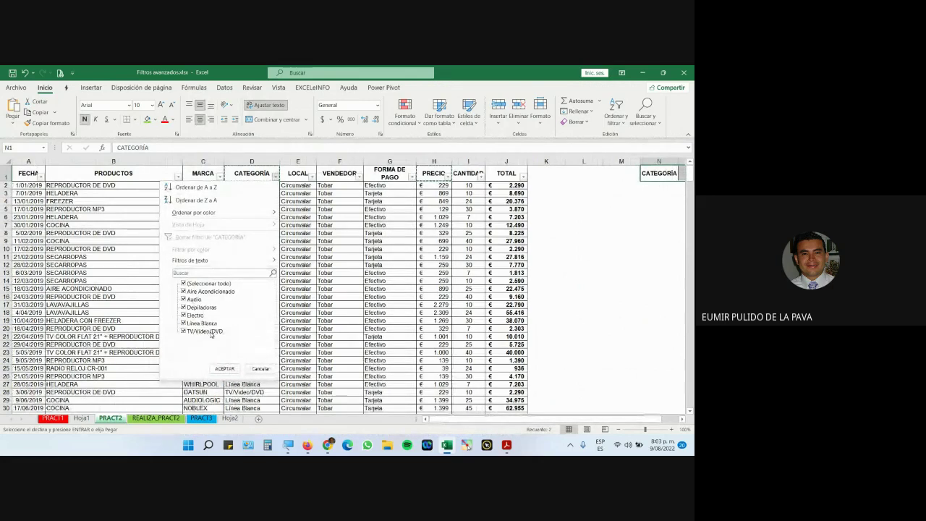
pyautogui.click(264, 369)
pyautogui.hotkey('ctrl', 'v')
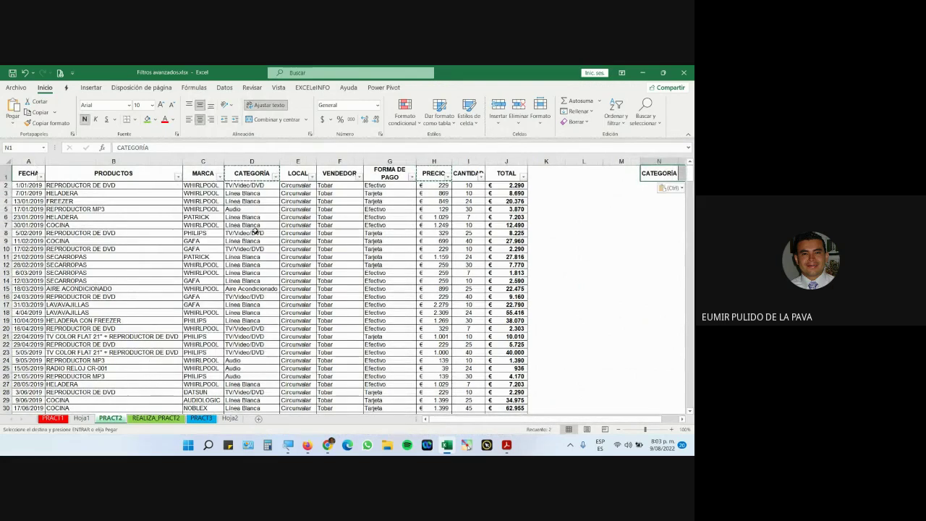
pyautogui.click(247, 211)
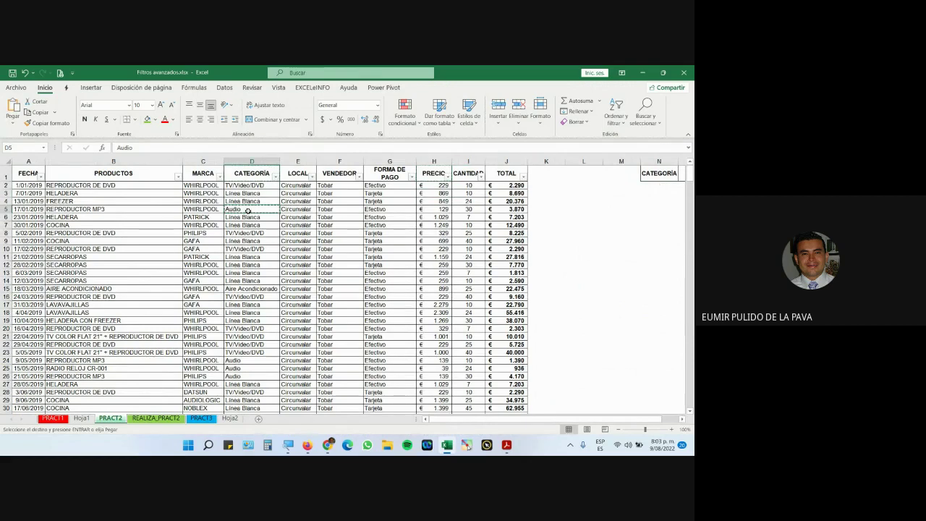
pyautogui.click(688, 418)
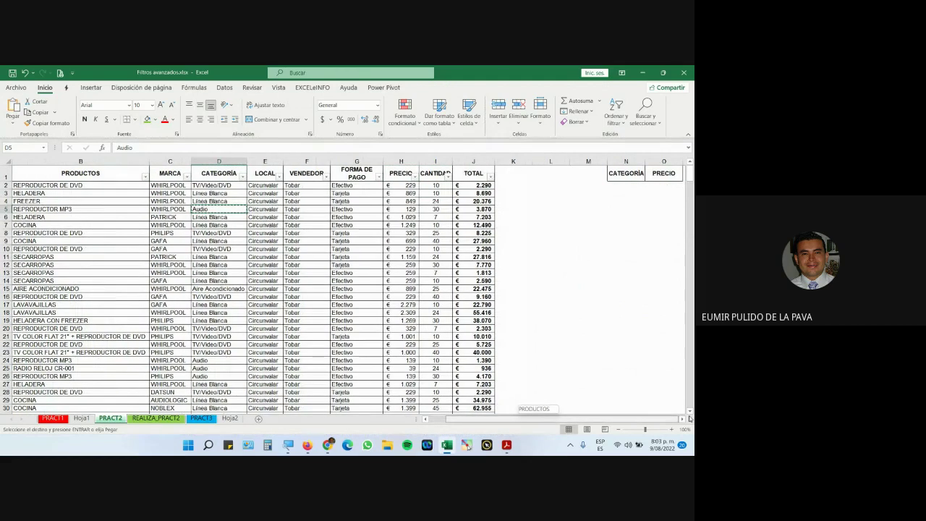
pyautogui.click(617, 186)
pyautogui.hotkey('ctrl', 'v')
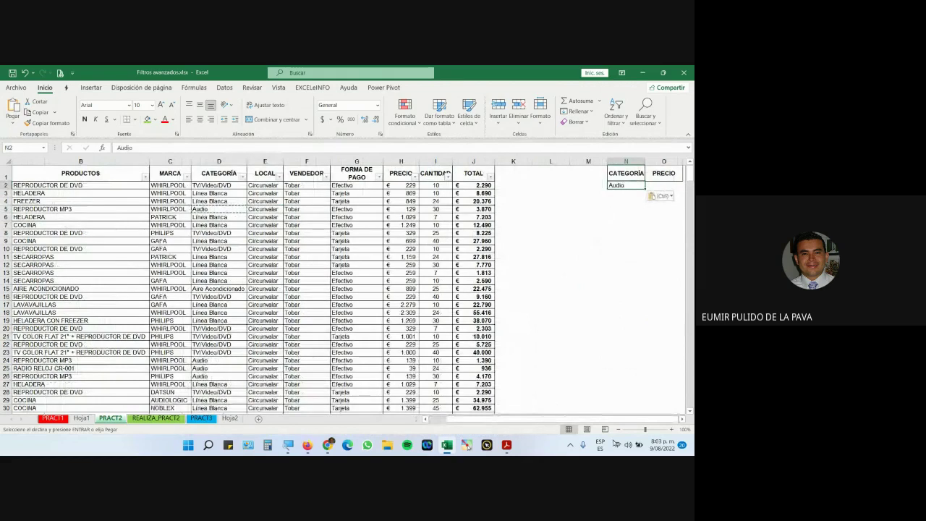
# - Reread exercise 5 and duplicate the PRECIO criteria header from O1 into P1
pyautogui.click(176, 420)
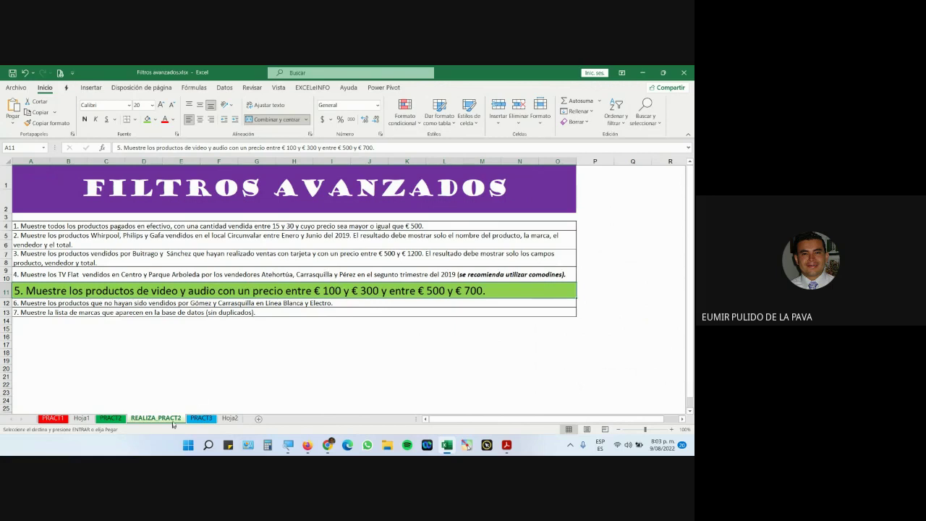
pyautogui.click(111, 418)
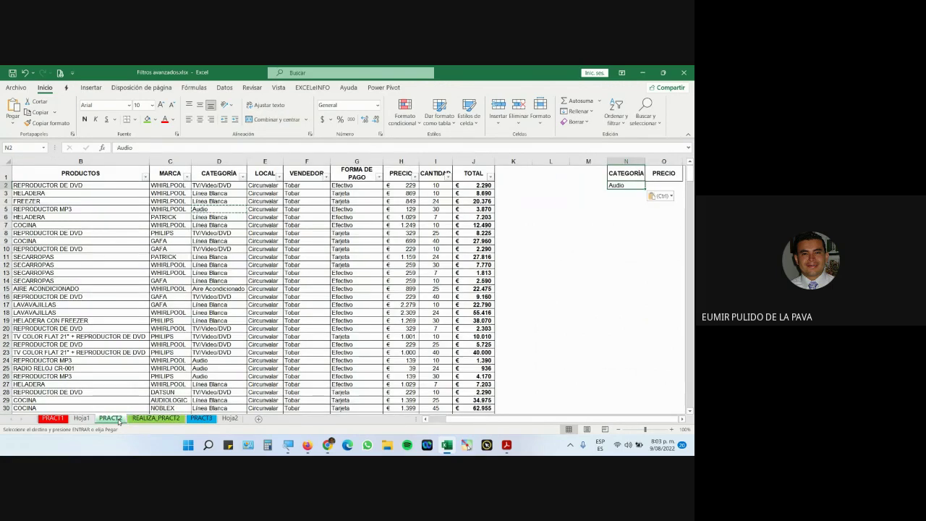
pyautogui.click(681, 419)
pyautogui.click(680, 420)
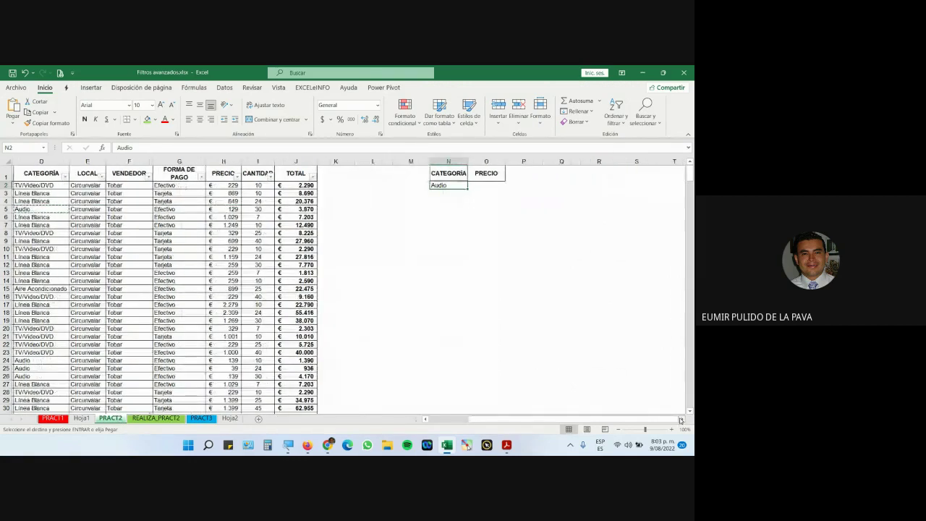
pyautogui.click(681, 420)
pyautogui.click(437, 179)
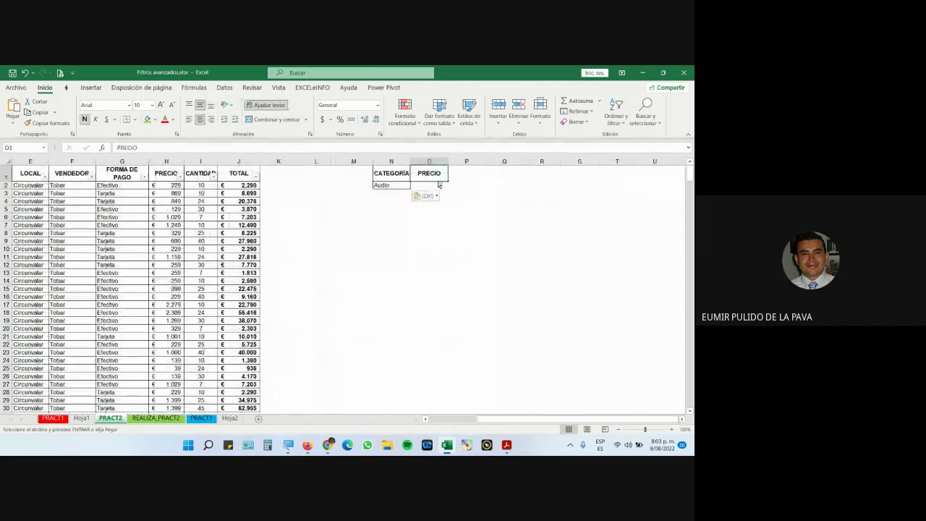
pyautogui.click(466, 177)
pyautogui.press('Return')
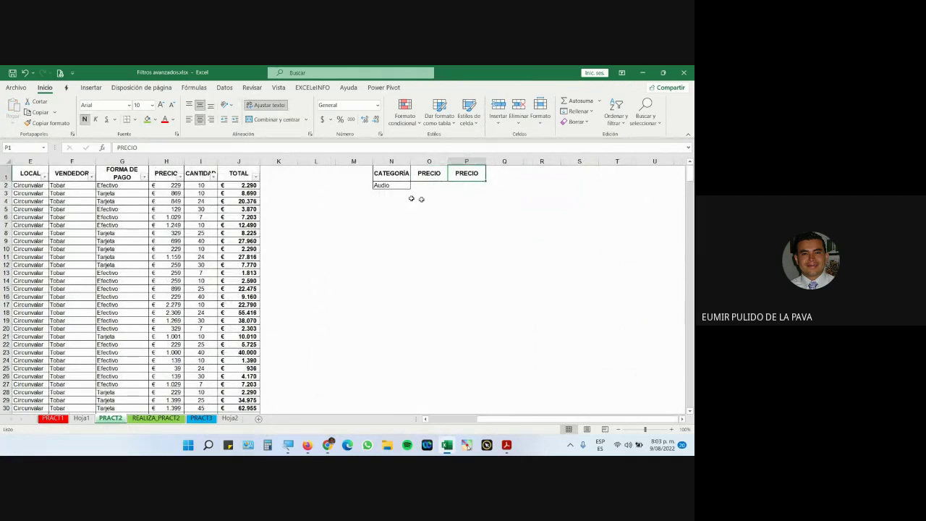
# - Reread exercise 5 and enter the first price limits, >=100 in O2 and <=300 in P2
pyautogui.click(149, 419)
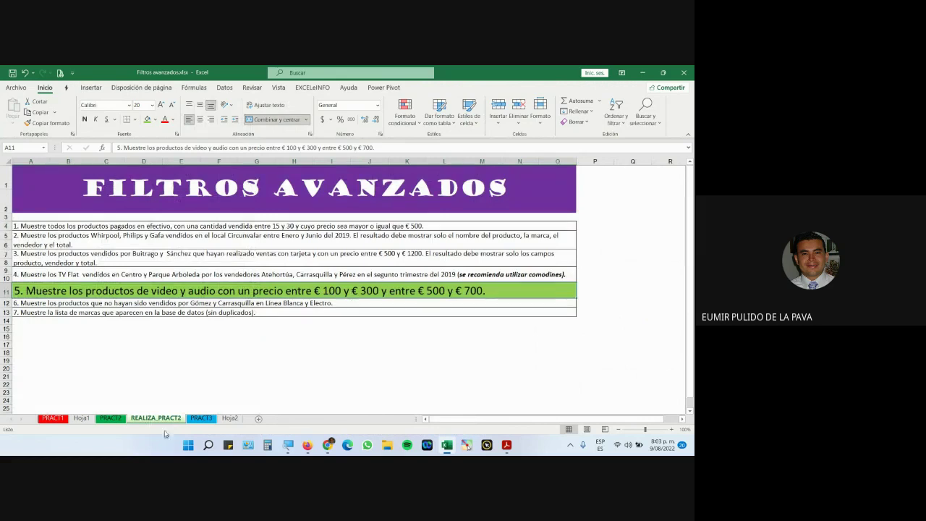
pyautogui.click(109, 418)
pyautogui.click(430, 184)
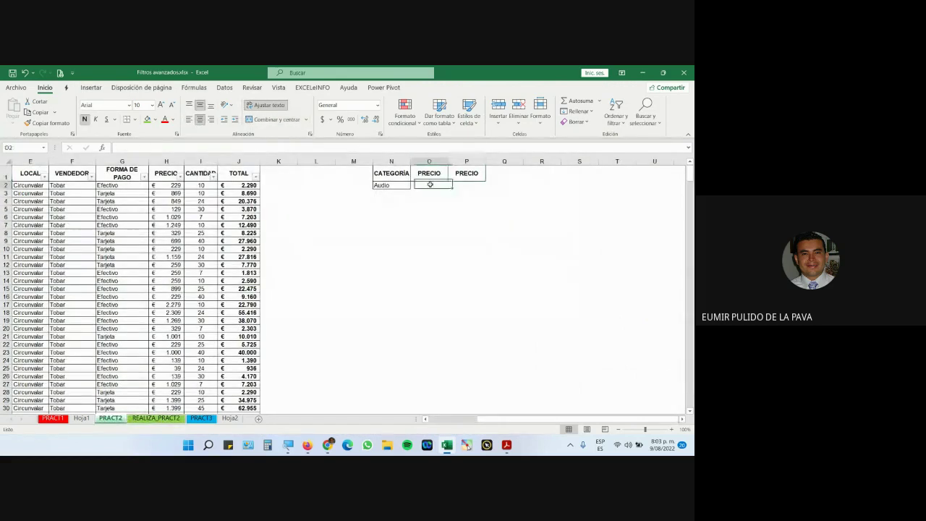
pyautogui.write('>=')
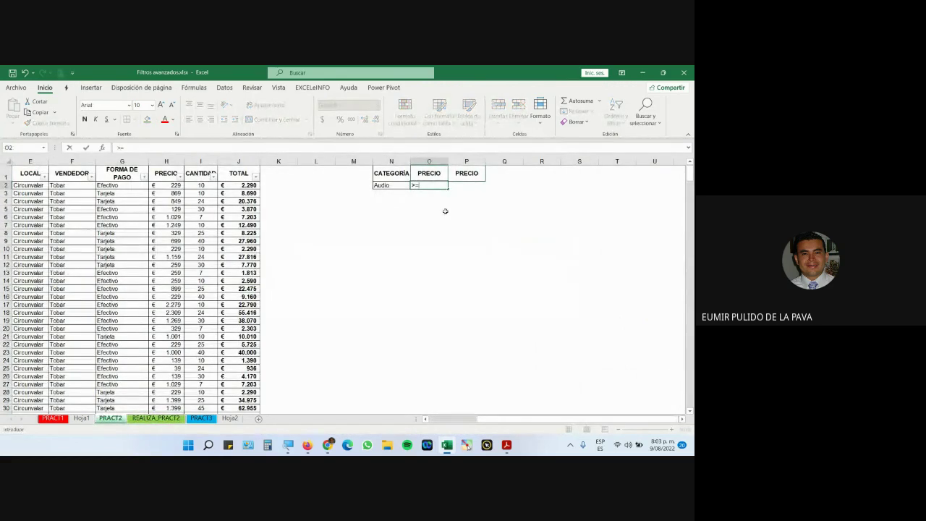
pyautogui.write('100')
pyautogui.press('Tab')
pyautogui.write('<')
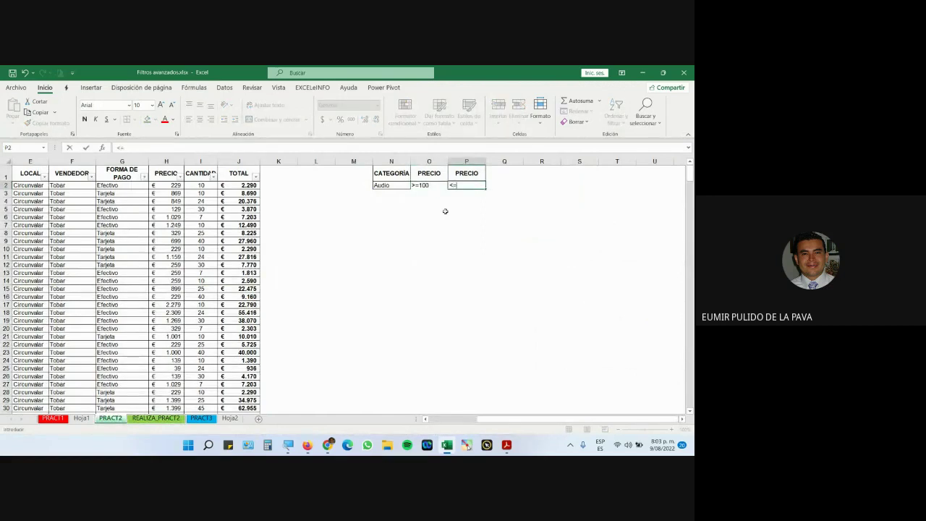
pyautogui.write('=300')
pyautogui.press('Return')
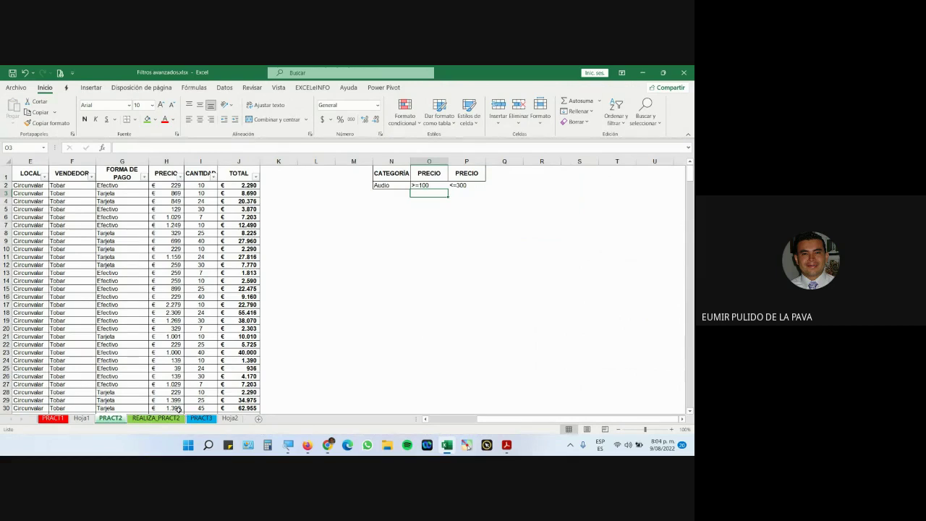
# - Check the exercise 5 wording again and duplicate the Audio criteria row N2:P2 into row 3
pyautogui.click(156, 418)
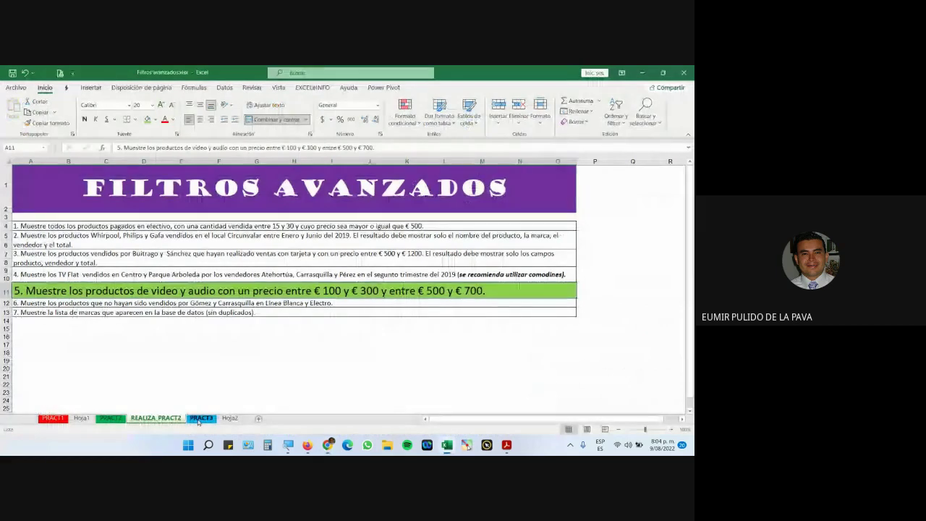
pyautogui.click(200, 418)
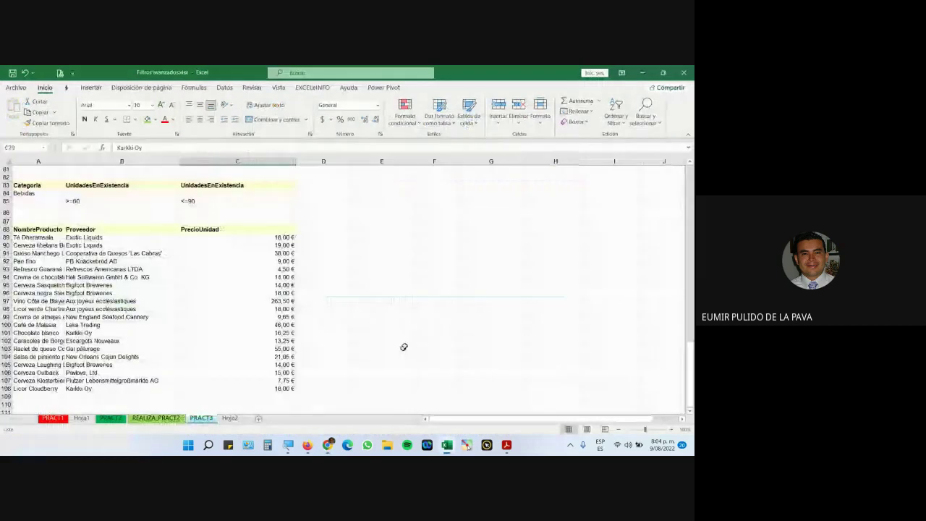
pyautogui.hotkey('ctrl', 'pageup')
pyautogui.hotkey('ctrl', 'pageup')
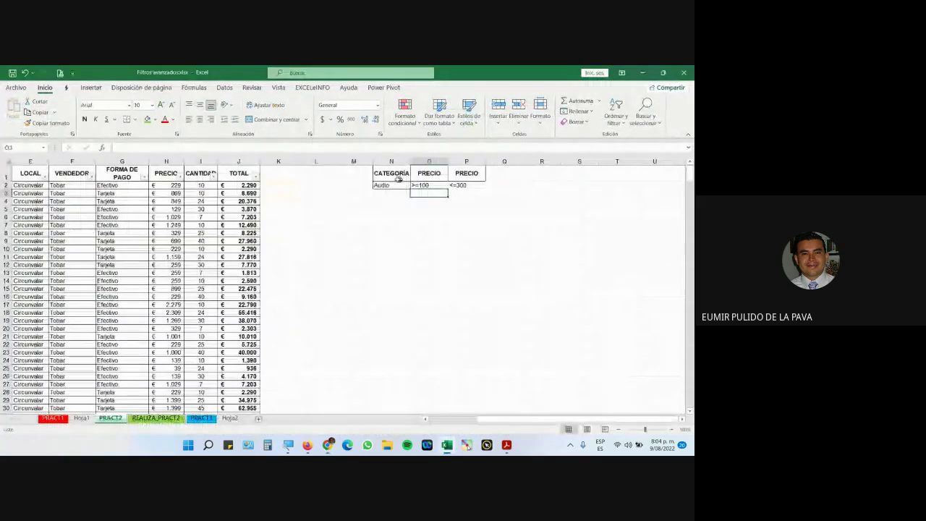
pyautogui.moveTo(394, 185); pyautogui.dragTo(469, 188)
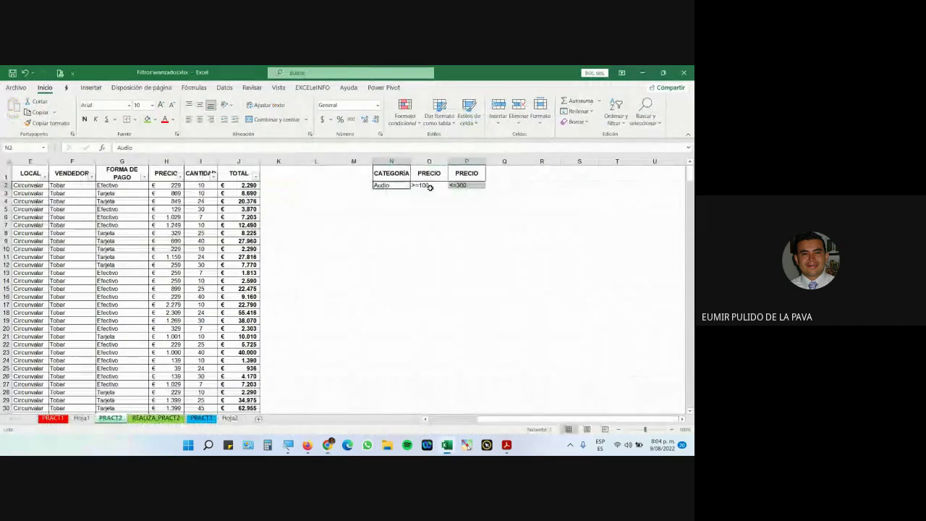
pyautogui.moveTo(453, 193); pyautogui.dragTo(416, 202)
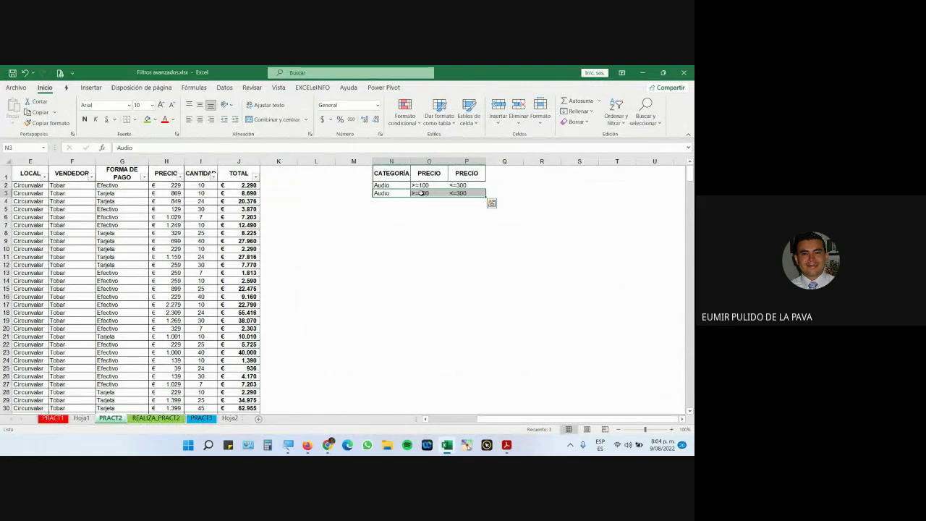
# - Change the second Audio row's price limits to >=500 in O3 and <=700 in P3
pyautogui.click(422, 193)
pyautogui.doubleClick(421, 193)
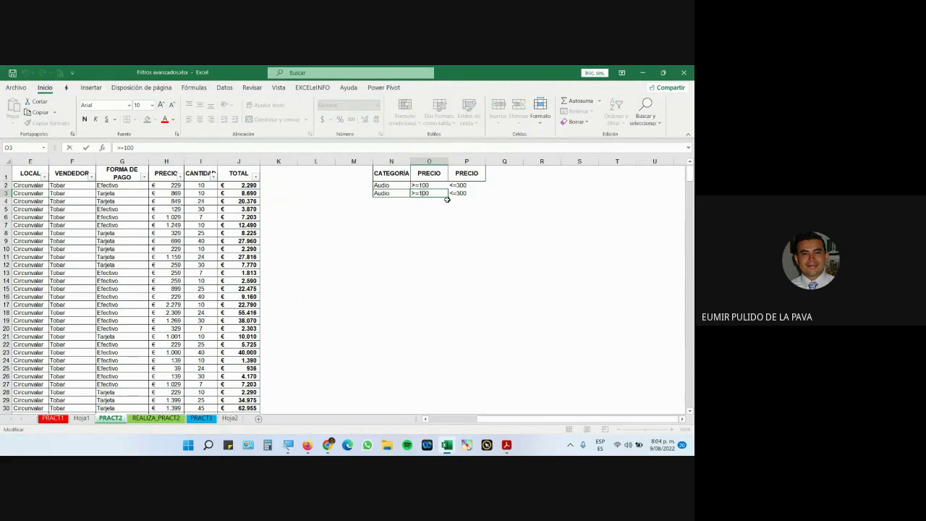
pyautogui.press('BackSpace')
pyautogui.write('5')
pyautogui.press('Tab')
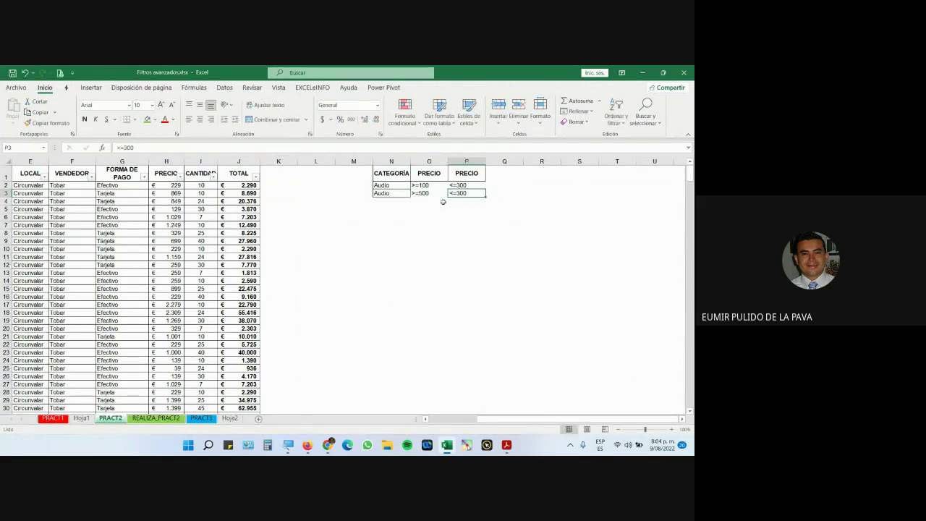
pyautogui.press('F2')
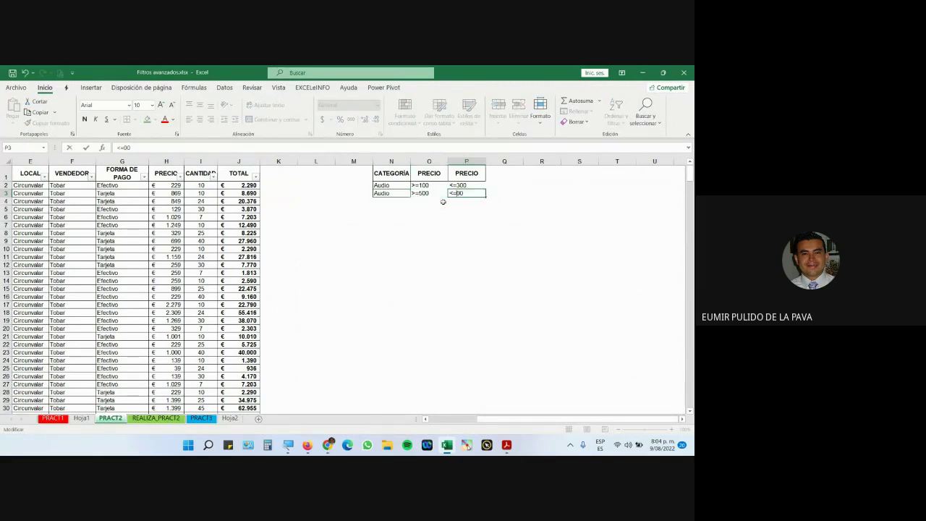
pyautogui.click(443, 202)
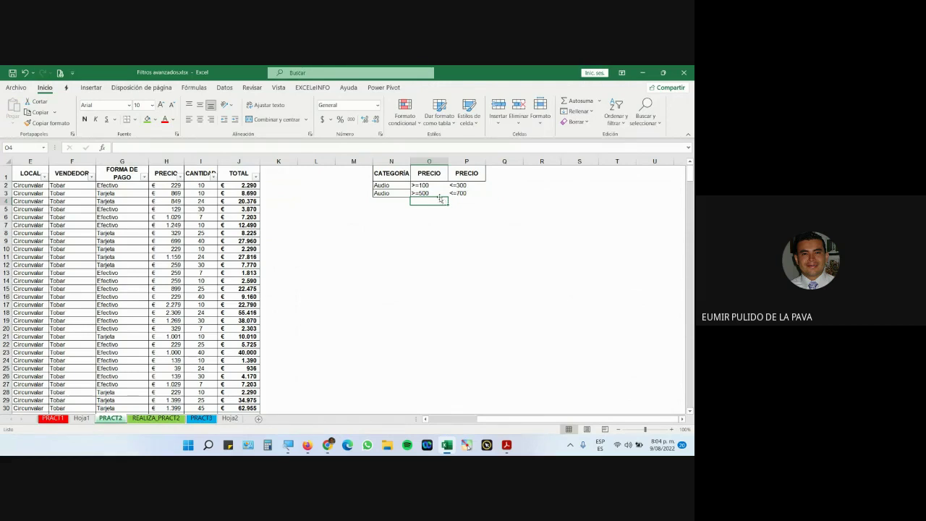
# - Enlarge the sheet to 150% and review the Audio conditions in the criteria range
pyautogui.click(672, 430)
pyautogui.click(672, 430)
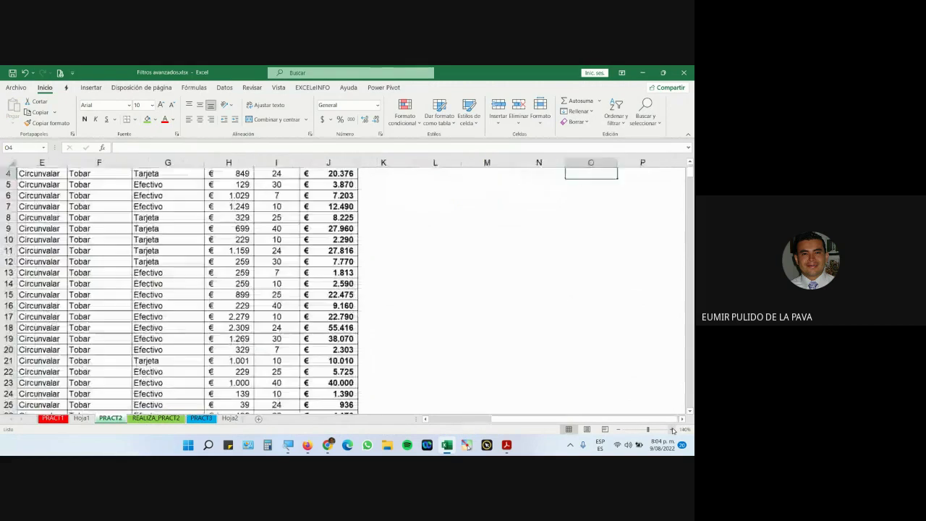
pyautogui.click(672, 430)
pyautogui.click(682, 419)
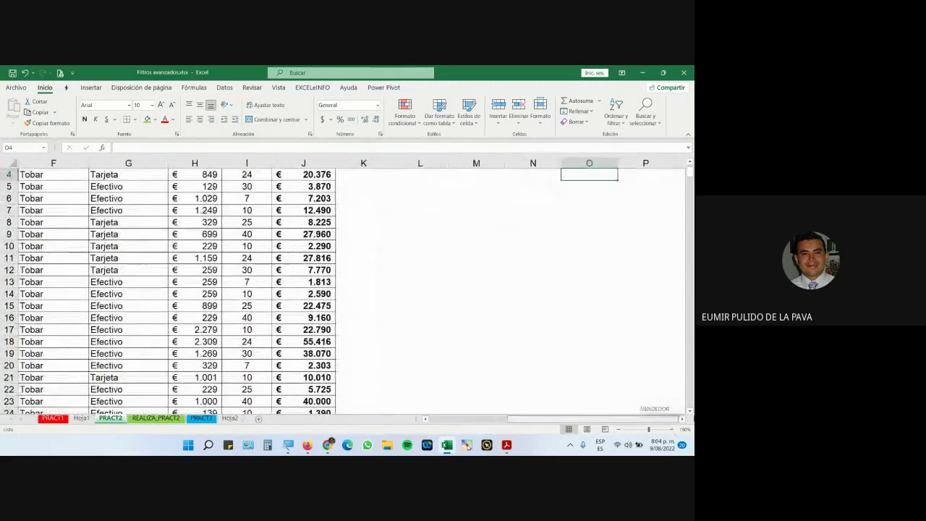
pyautogui.scroll(1, 655, 347)
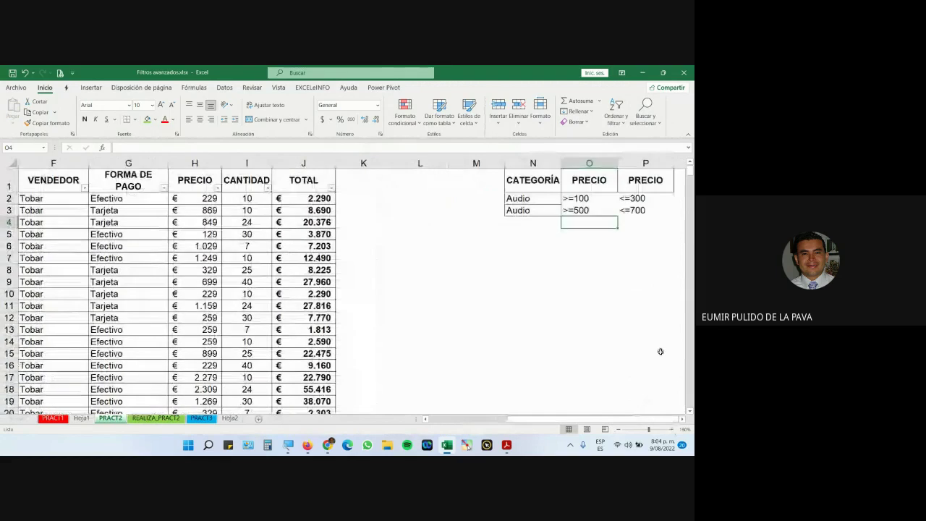
pyautogui.click(684, 420)
pyautogui.click(683, 420)
pyautogui.click(684, 420)
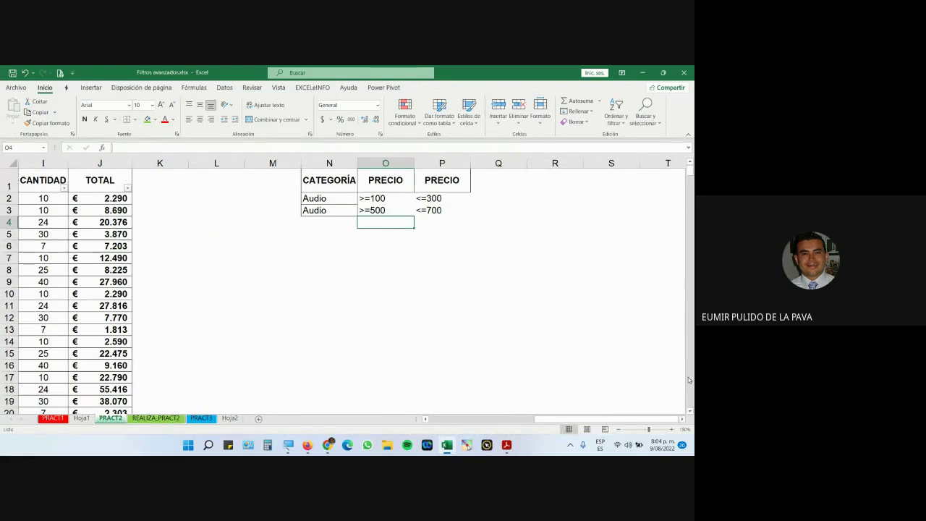
# - Copy a TV/Video/DVD entry from the CATEGORÍA column into N4 and N5, and autofit column N
pyautogui.moveTo(541, 419); pyautogui.dragTo(400, 422)
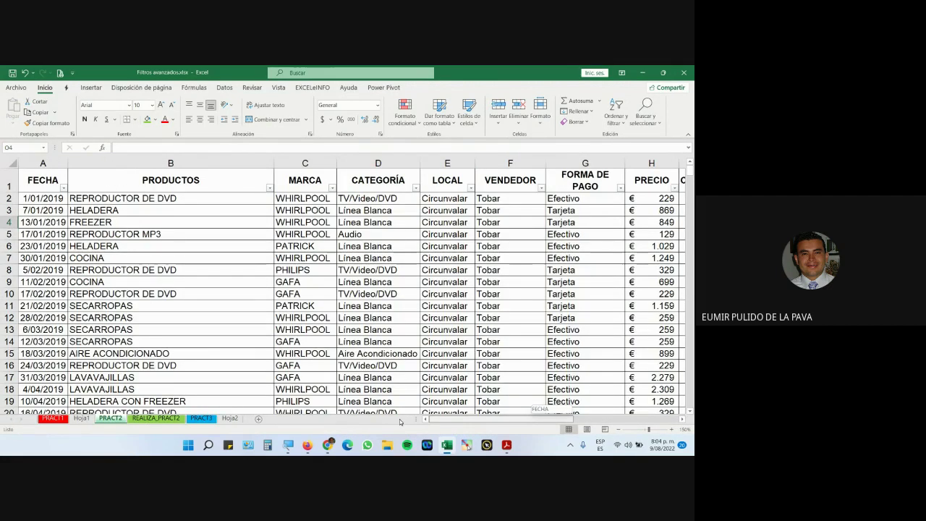
pyautogui.click(361, 270)
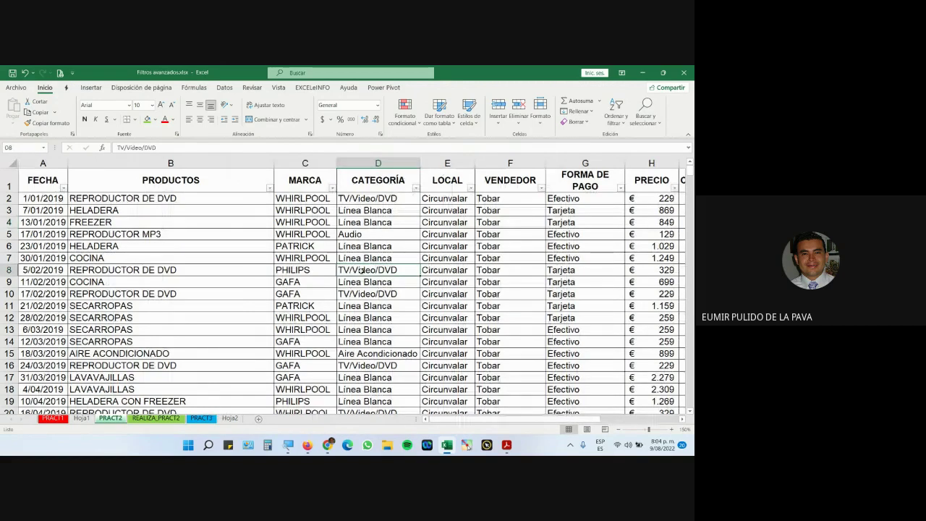
pyautogui.hotkey('ctrl', 'c')
pyautogui.hscroll(5, 507, 217)
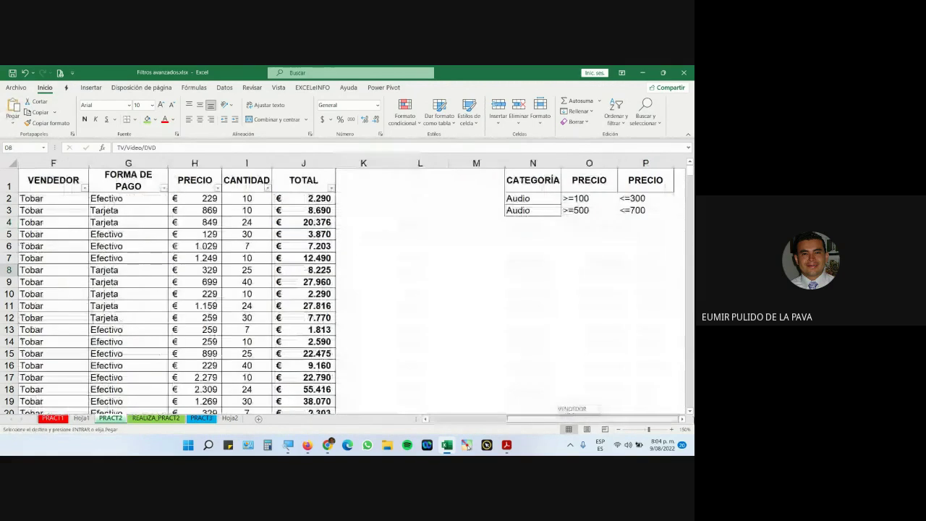
pyautogui.click(535, 222)
pyautogui.hotkey('ctrl', 'v')
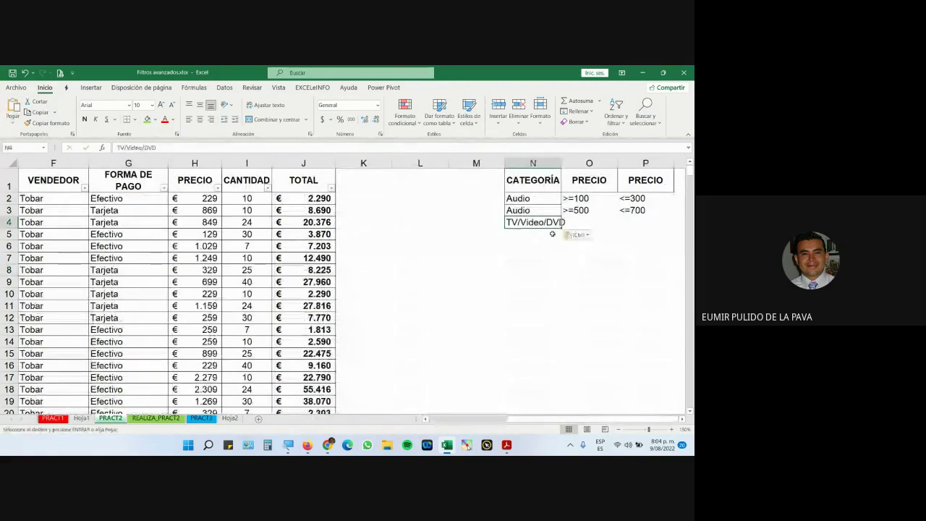
pyautogui.click(554, 230)
pyautogui.hotkey('ctrl', 'v')
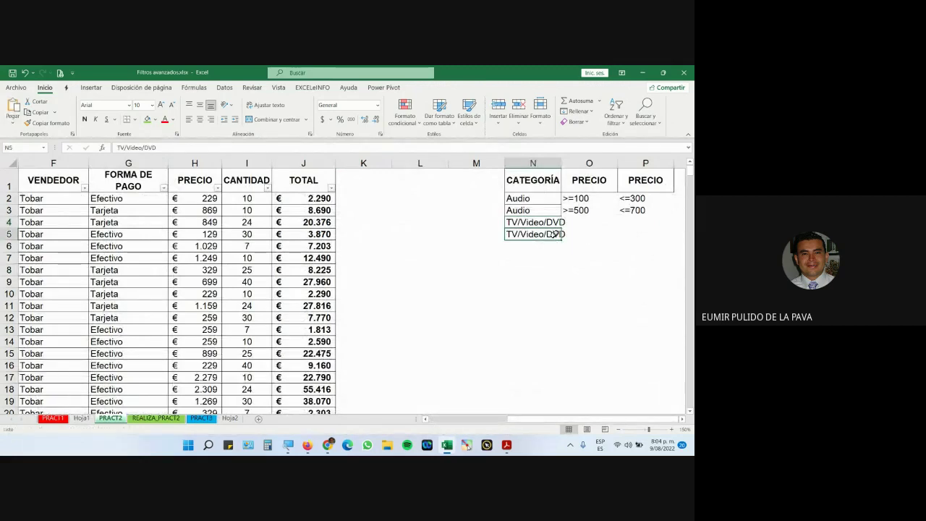
pyautogui.press('Escape')
pyautogui.doubleClick(562, 163)
# - Copy the price limits in O2:P3 to O4:P5 for the TV/Video/DVD rows and review the criteria range
pyautogui.moveTo(584, 199); pyautogui.dragTo(645, 210)
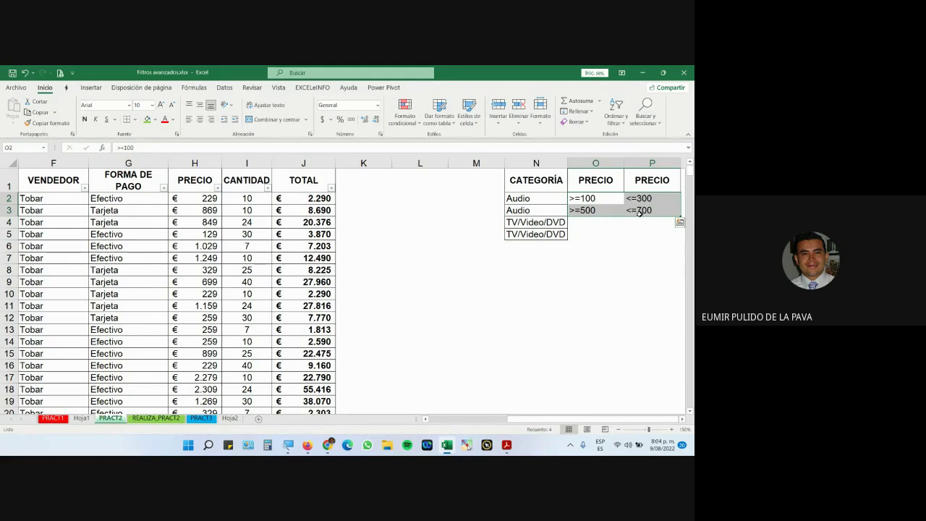
pyautogui.hotkey('ctrl', 'c')
pyautogui.click(595, 221)
pyautogui.hotkey('ctrl', 'v')
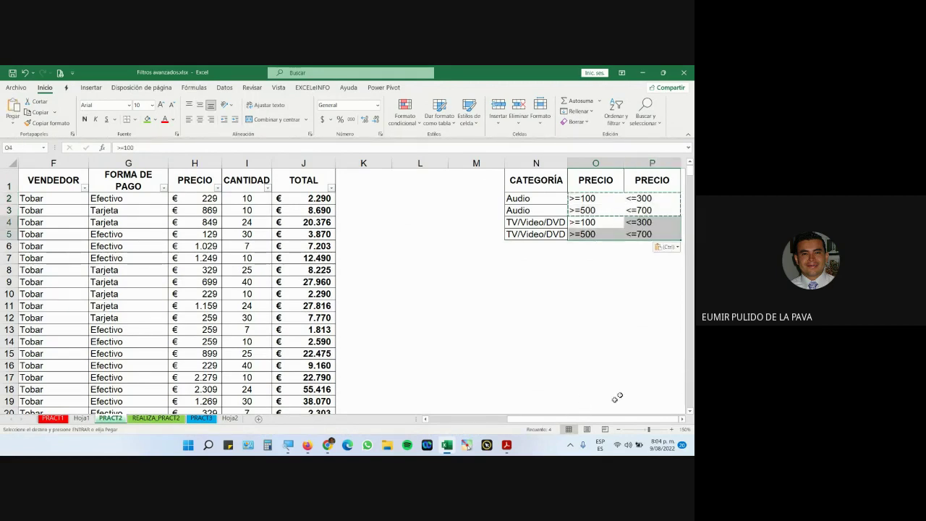
pyautogui.click(649, 305)
pyautogui.click(681, 419)
pyautogui.click(680, 419)
pyautogui.click(681, 419)
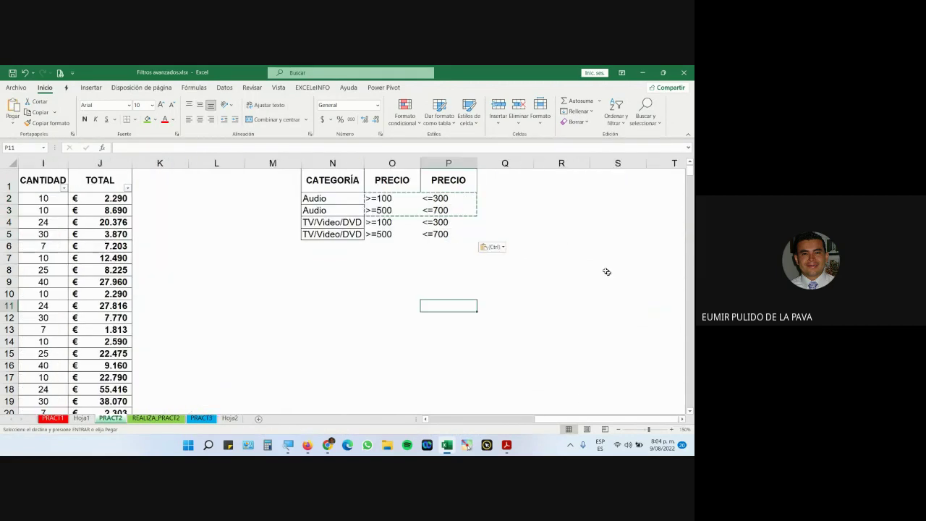
pyautogui.click(502, 244)
pyautogui.press('Escape')
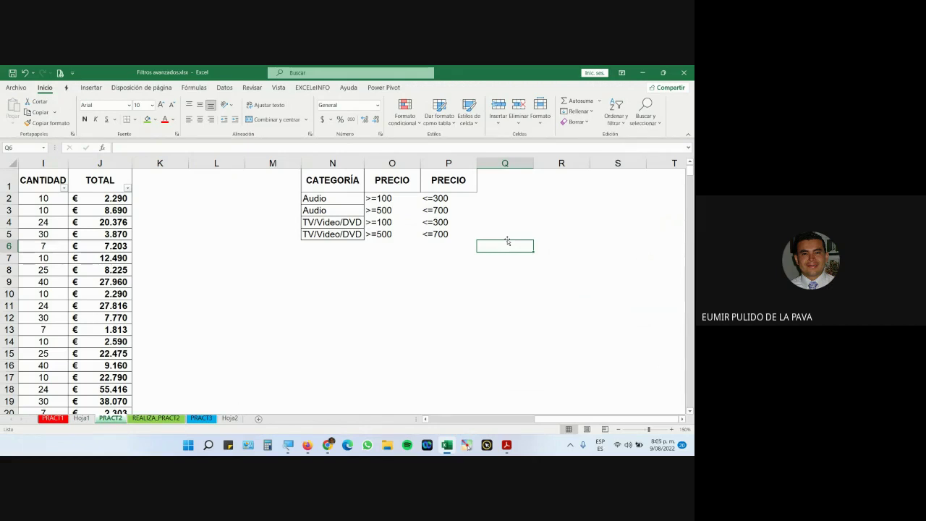
# - Start an advanced filter on the PRACT2 sales table and check the proposed list range A1:J409 against the data
pyautogui.moveTo(549, 420); pyautogui.dragTo(458, 399)
pyautogui.hscroll(1, 434, 340)
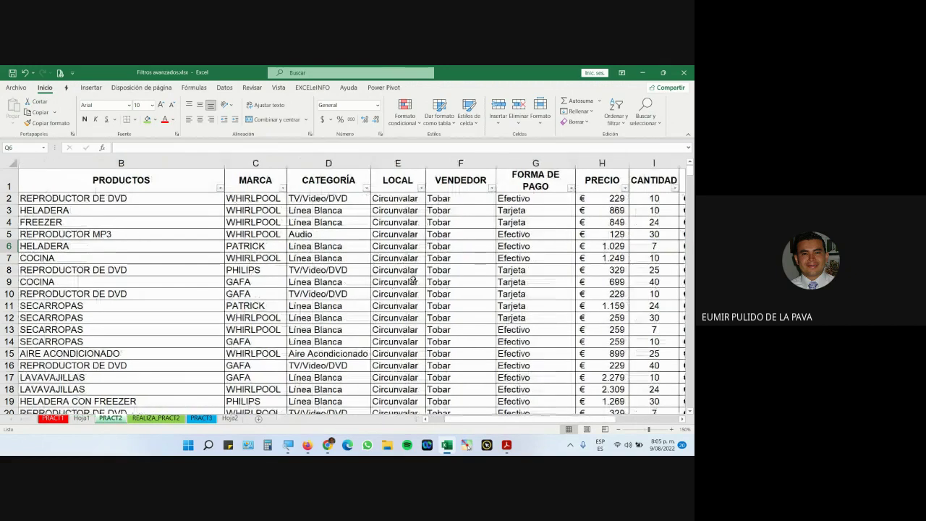
pyautogui.click(412, 281)
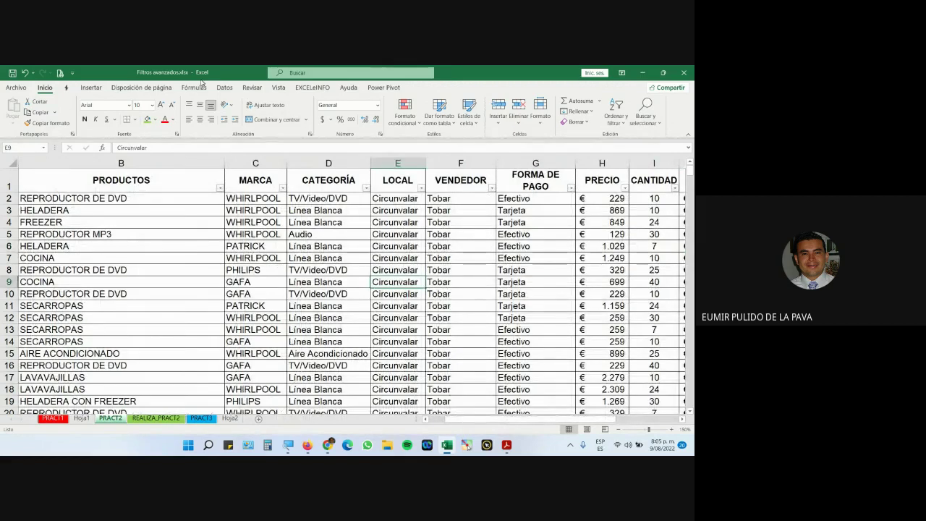
pyautogui.click(224, 87)
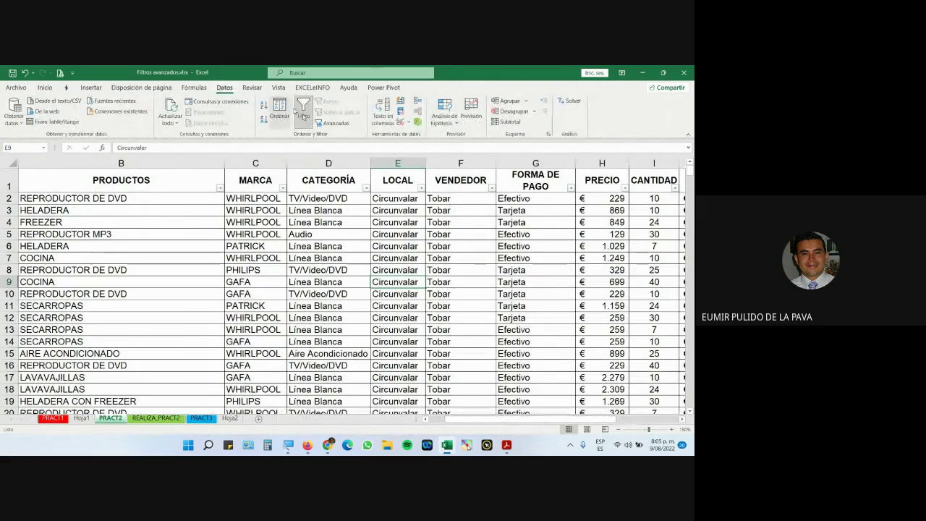
pyautogui.click(336, 123)
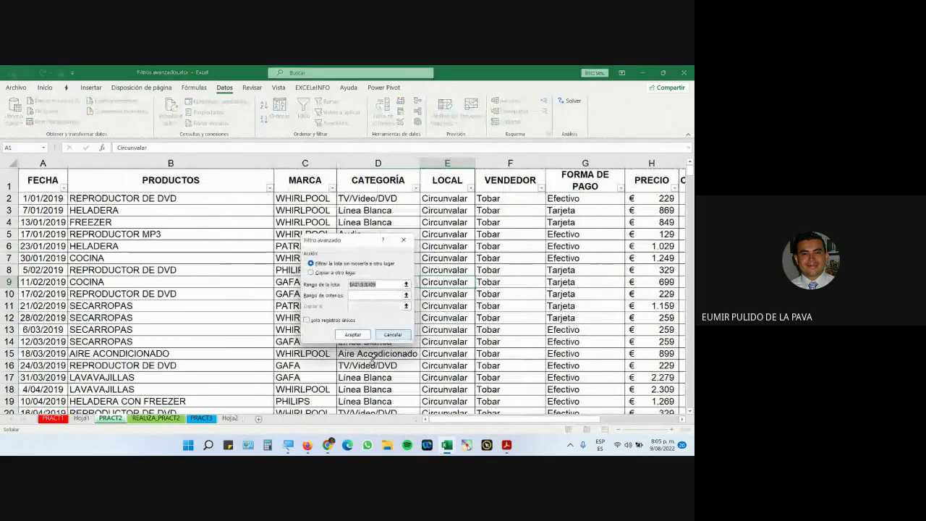
pyautogui.moveTo(443, 418); pyautogui.dragTo(646, 418)
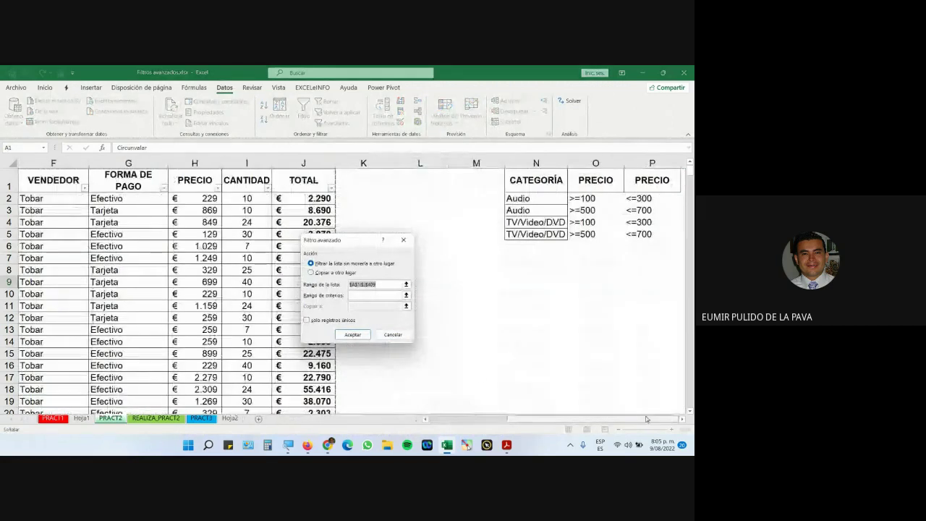
pyautogui.scroll(-10, 270, 356)
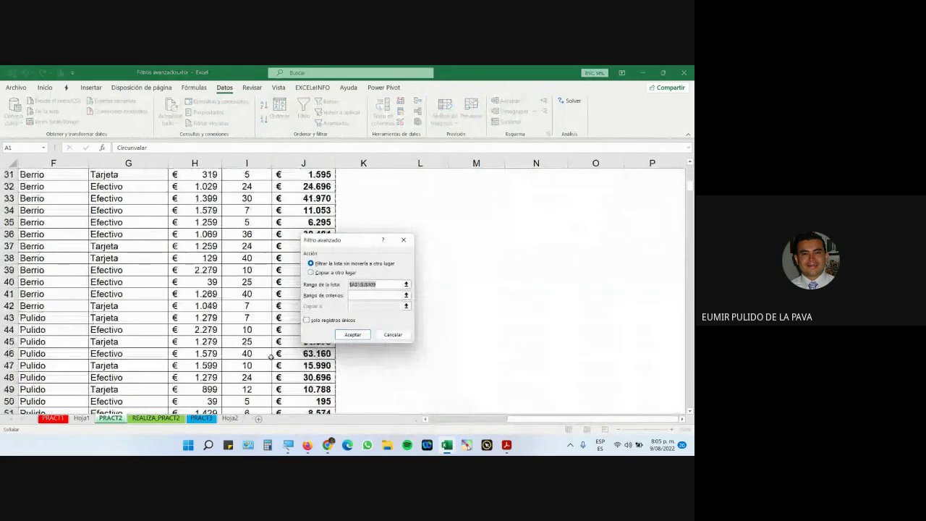
pyautogui.scroll(-20, 270, 356)
pyautogui.scroll(8, 270, 352)
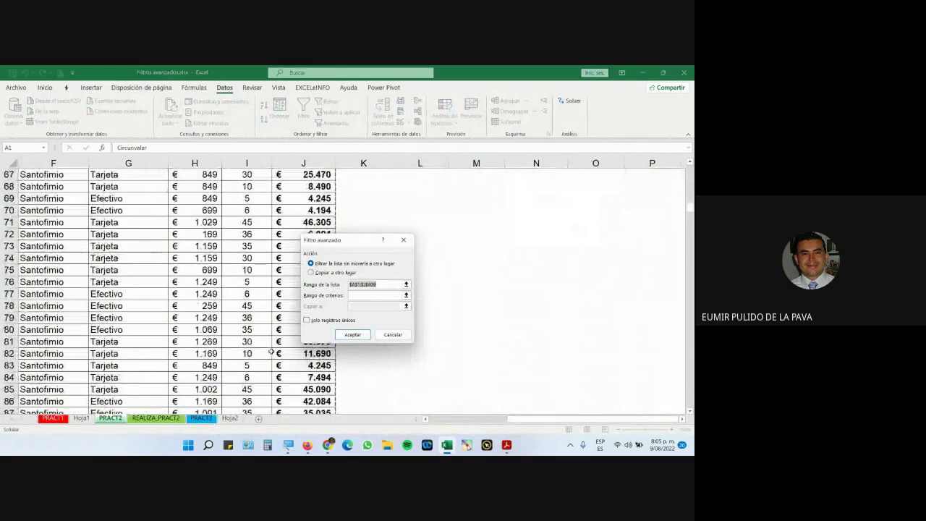
pyautogui.scroll(20, 271, 353)
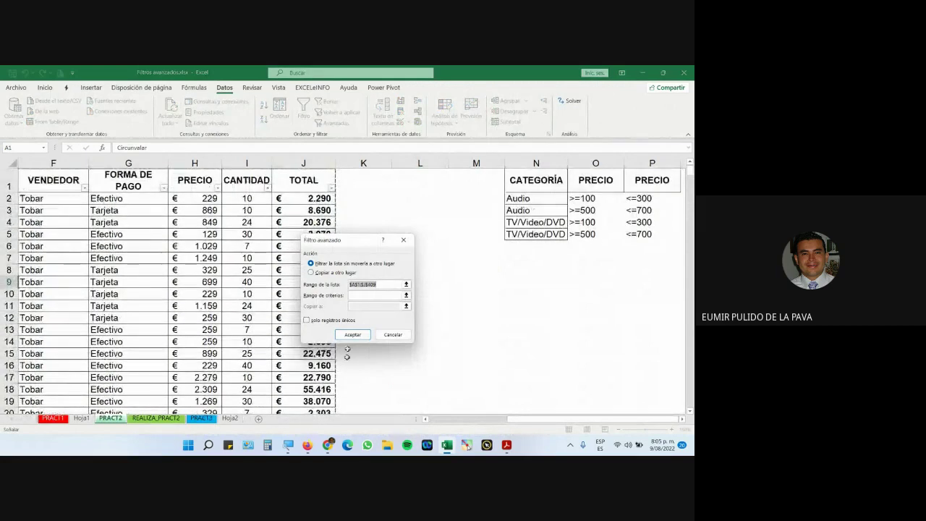
# - Apply the advanced filter with the results copied to another location, using criteria range N1:P5 and destination cell N8
pyautogui.click(311, 273)
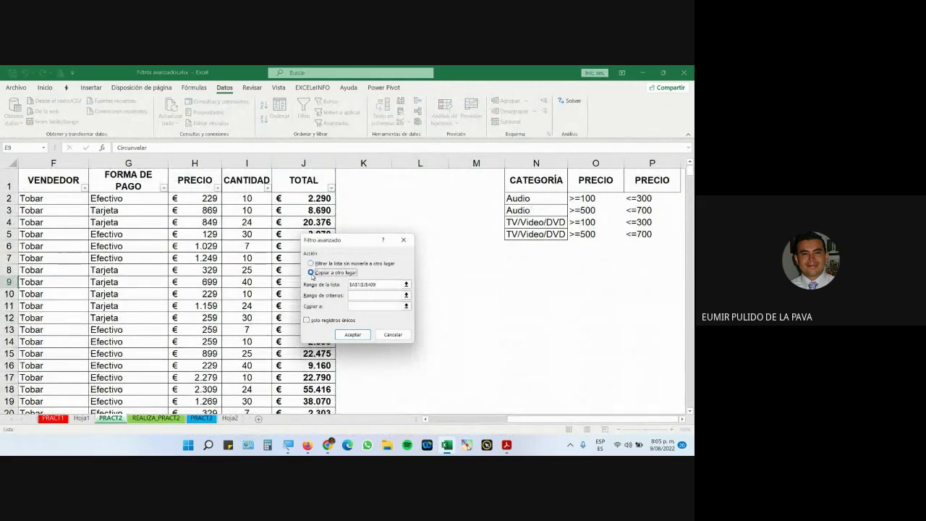
pyautogui.click(372, 296)
pyautogui.moveTo(539, 188); pyautogui.dragTo(643, 241)
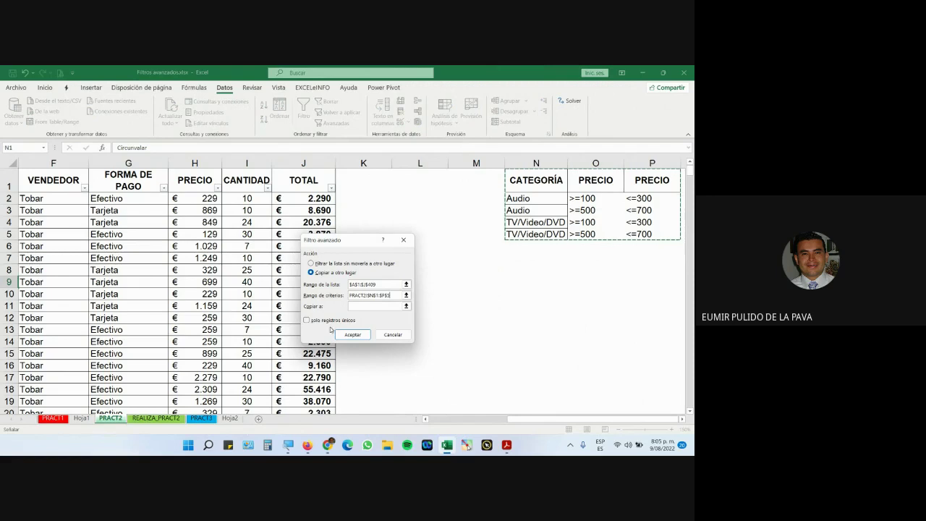
pyautogui.click(373, 306)
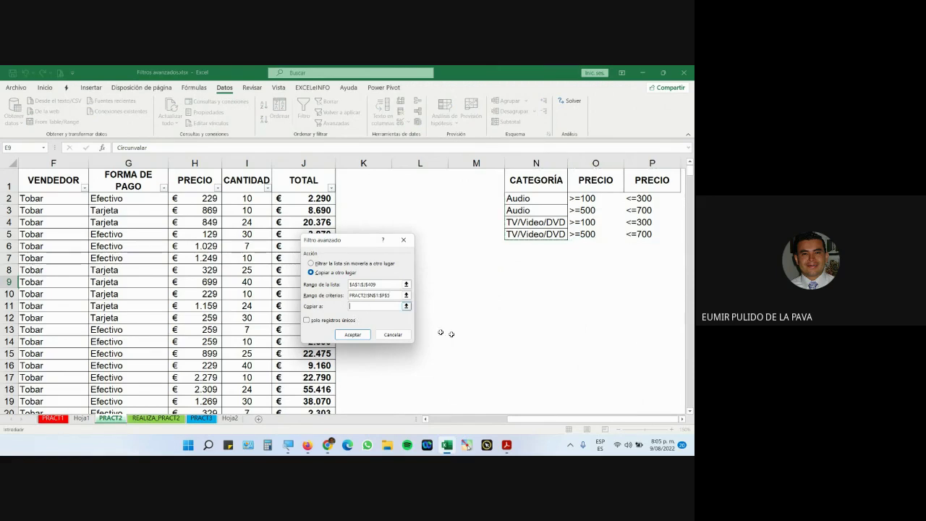
pyautogui.click(524, 269)
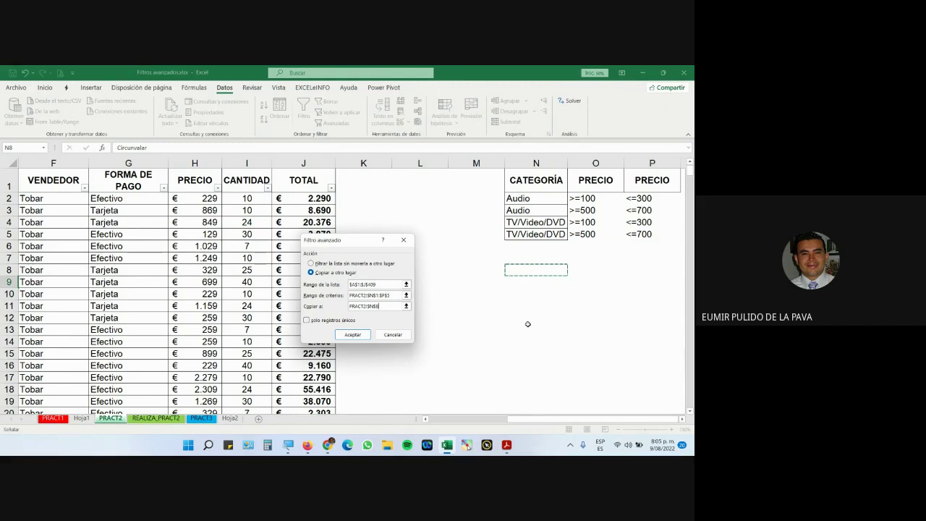
pyautogui.hscroll(-5, 424, 400)
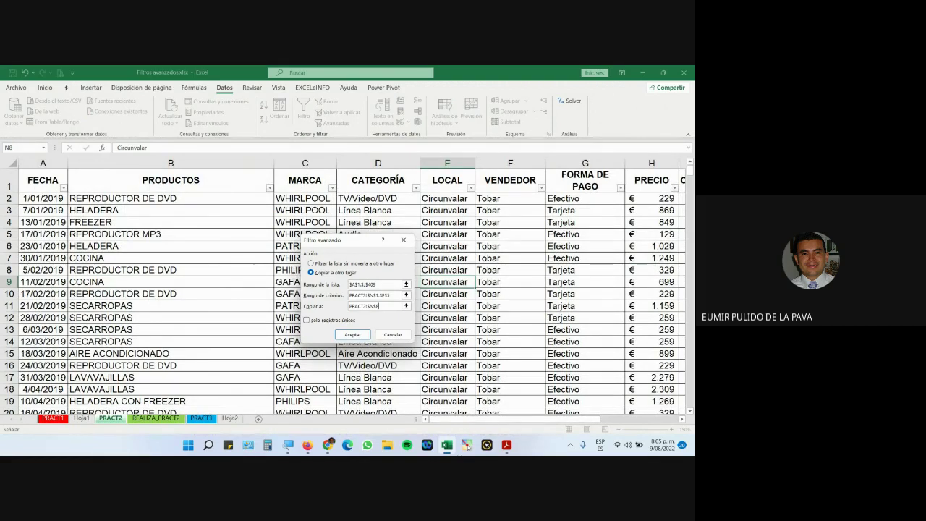
pyautogui.moveTo(519, 420); pyautogui.dragTo(600, 421)
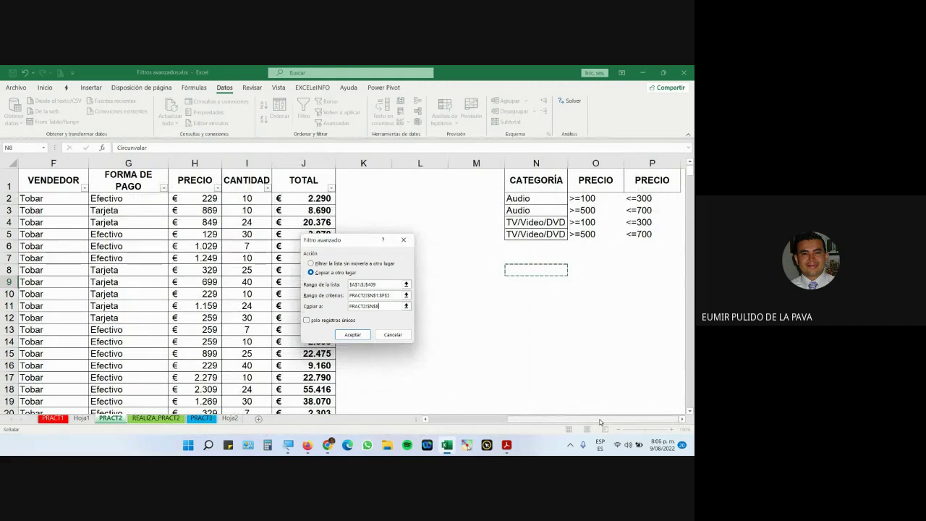
pyautogui.click(352, 335)
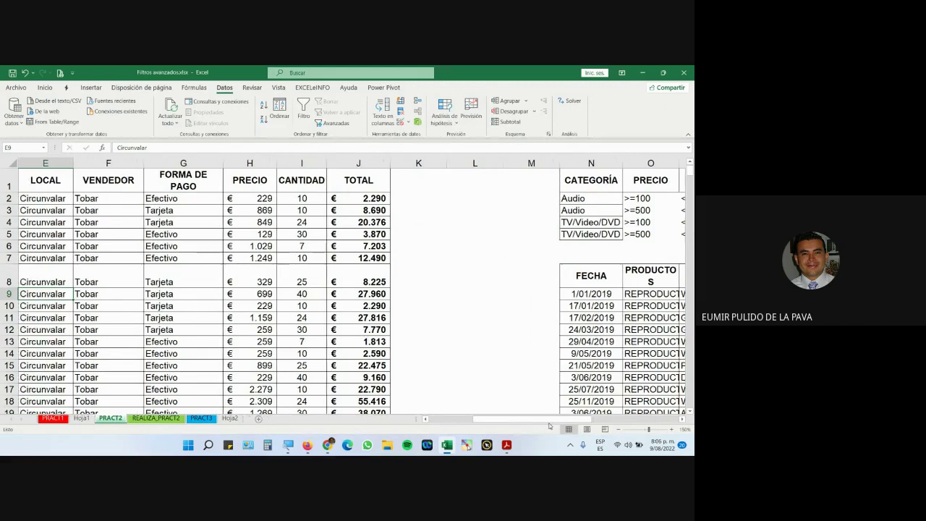
# - Select the FECHA entries of the filtered results from N9 down and magnify the screen to read their record count
pyautogui.moveTo(548, 419); pyautogui.dragTo(608, 420)
pyautogui.scroll(-2, 337, 375)
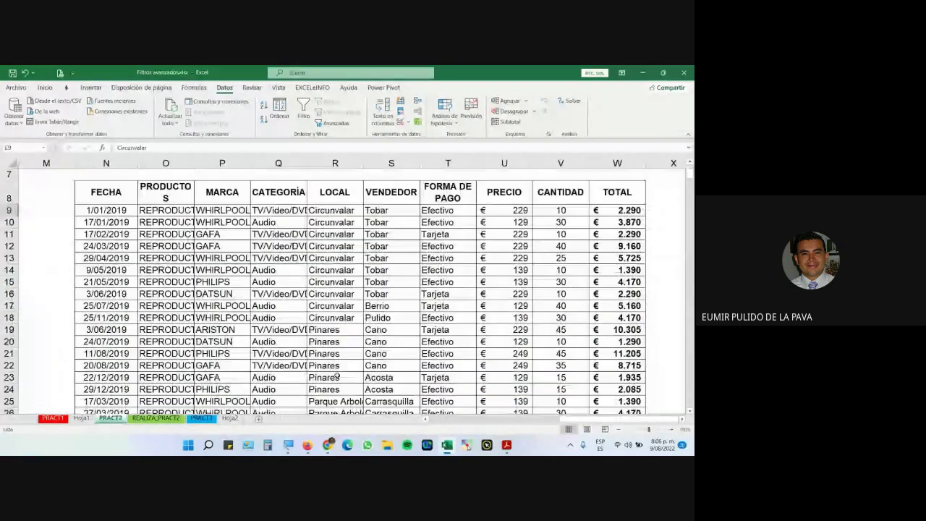
pyautogui.scroll(-12, 336, 375)
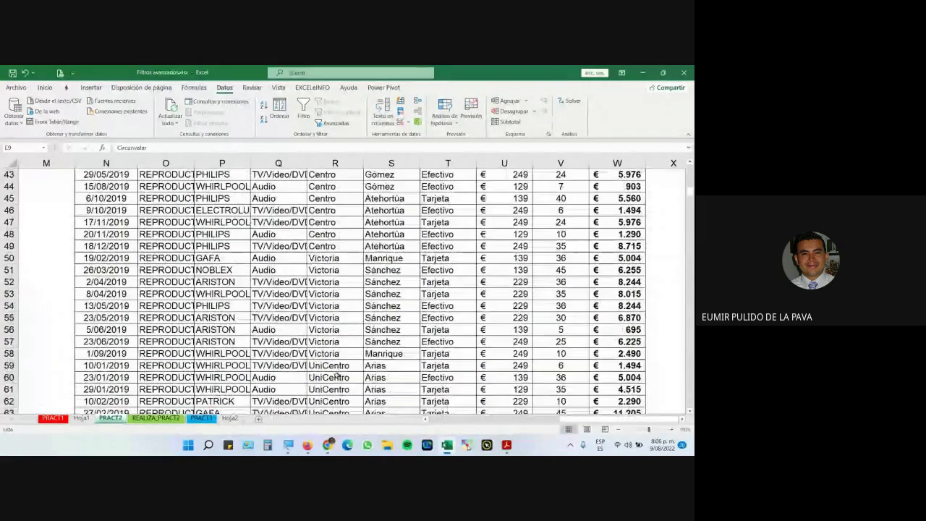
pyautogui.scroll(12, 337, 375)
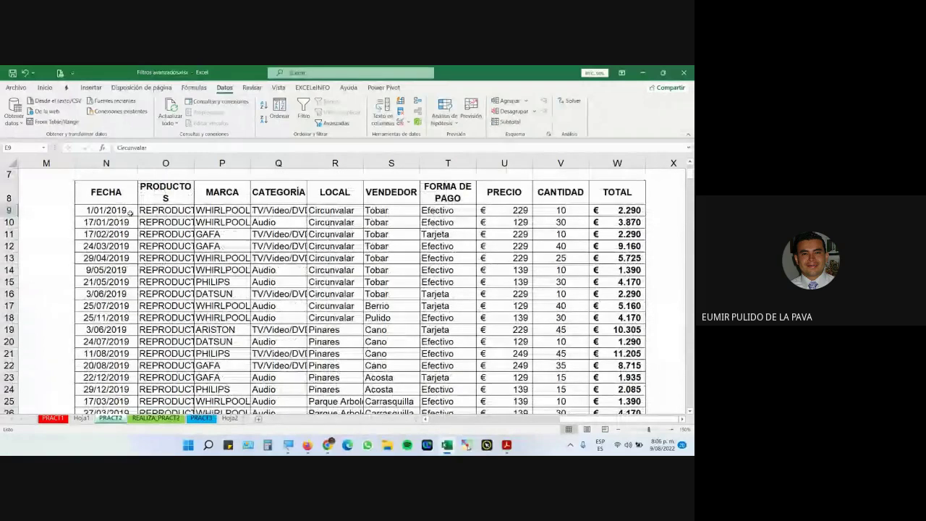
pyautogui.click(129, 212)
pyautogui.hotkey('ctrl', 'shift', 'Down')
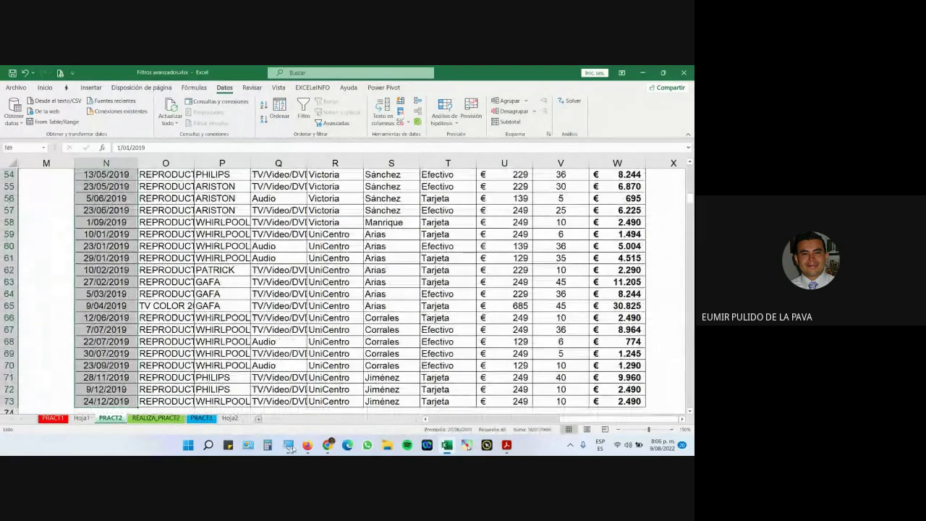
pyautogui.click(289, 445)
pyautogui.click(554, 412)
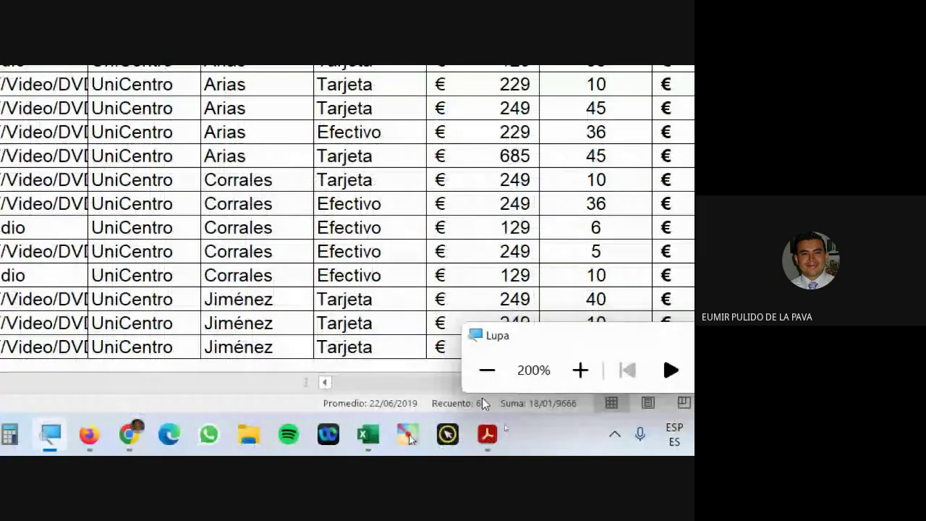
pyautogui.click(486, 370)
pyautogui.click(553, 412)
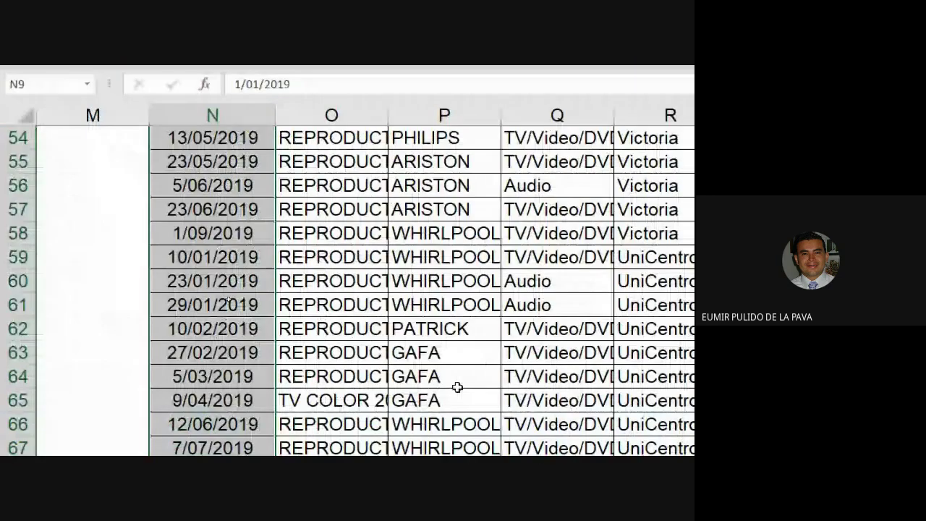
# - Compare the CATEGORÍA and PRECIO values of the filtered results with the criteria under magnification, and close the Magnifier
pyautogui.scroll(14, 457, 387)
pyautogui.scroll(4, 577, 407)
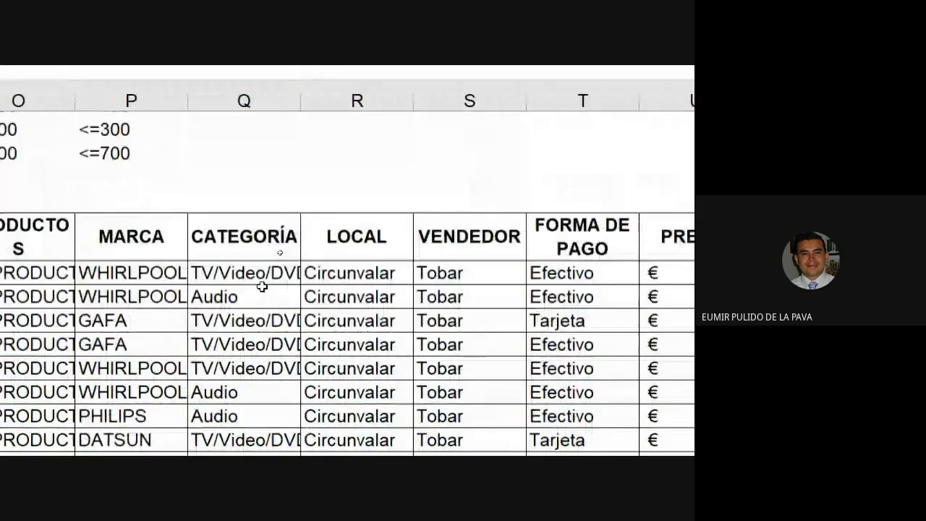
pyautogui.scroll(-1, 262, 286)
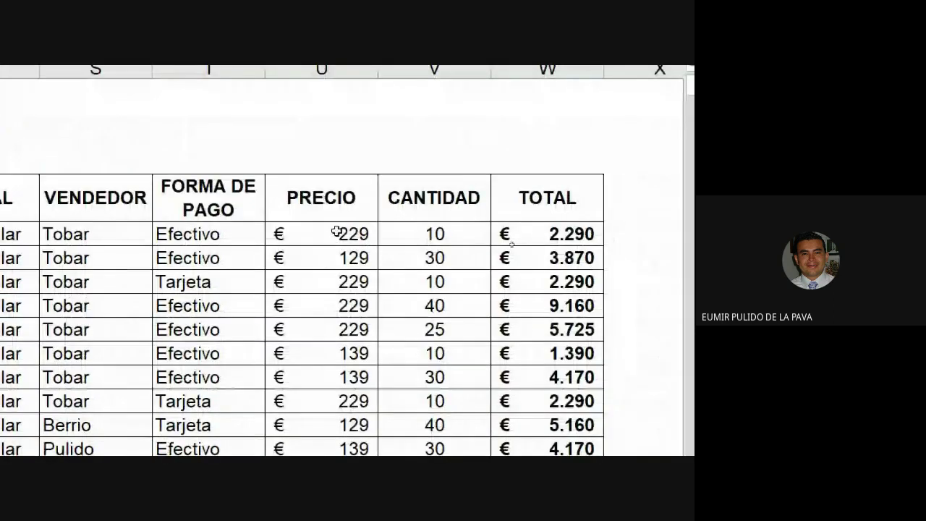
pyautogui.moveTo(337, 231); pyautogui.dragTo(343, 439)
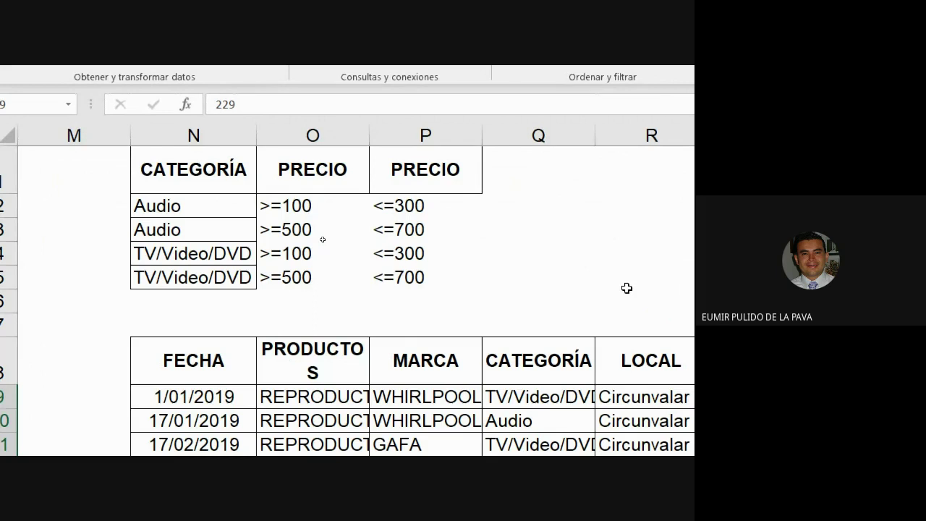
pyautogui.scroll(-5, 535, 230)
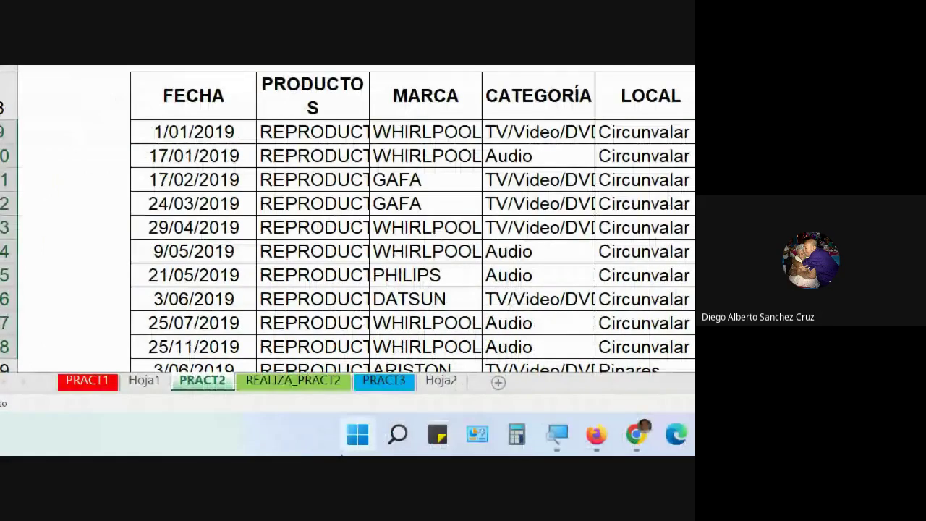
pyautogui.hscroll(5, 343, 452)
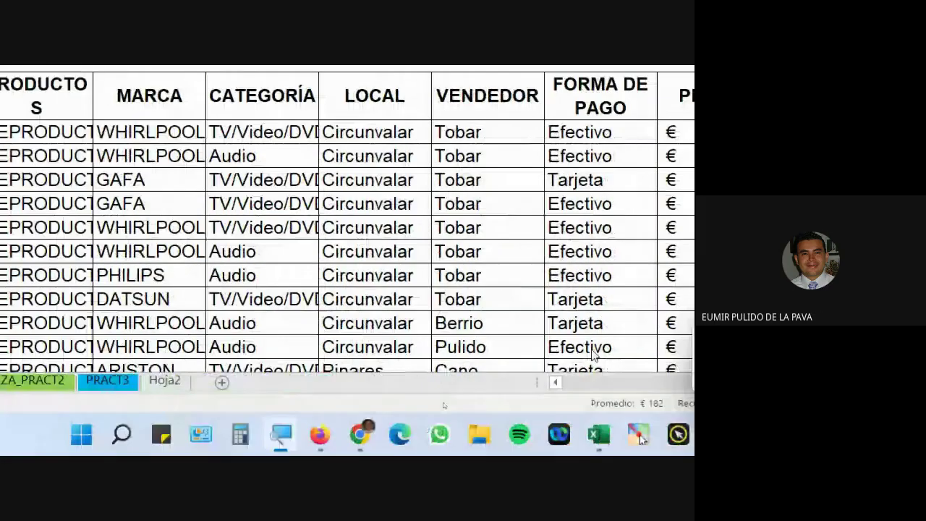
pyautogui.click(393, 370)
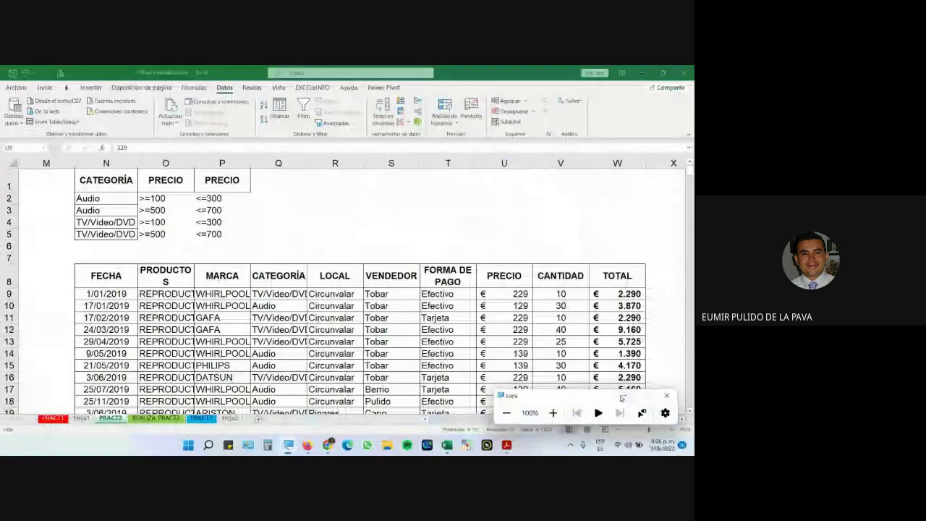
pyautogui.click(667, 395)
# - Reread exercise 5 on the REALIZA_PRACT2 sheet and check the filtered records on PRACT2 against it
pyautogui.click(155, 417)
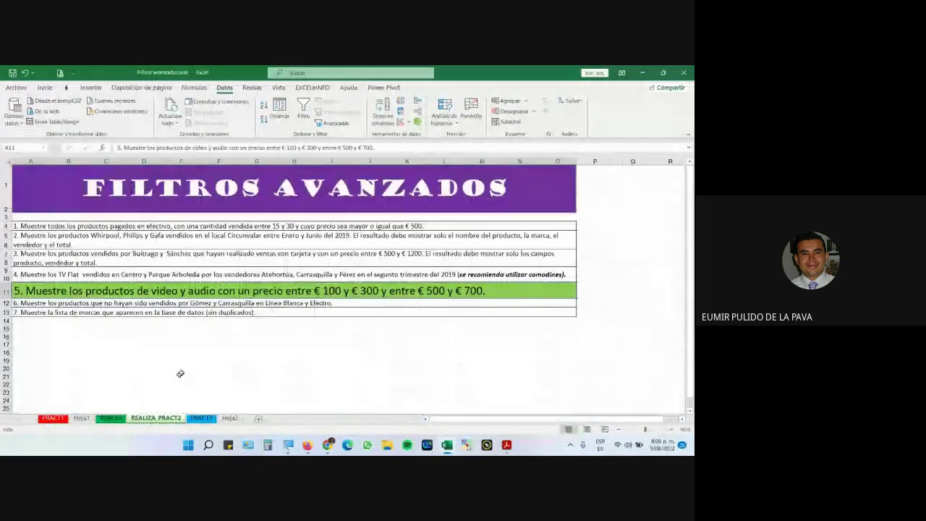
pyautogui.click(110, 418)
pyautogui.scroll(-2, 271, 325)
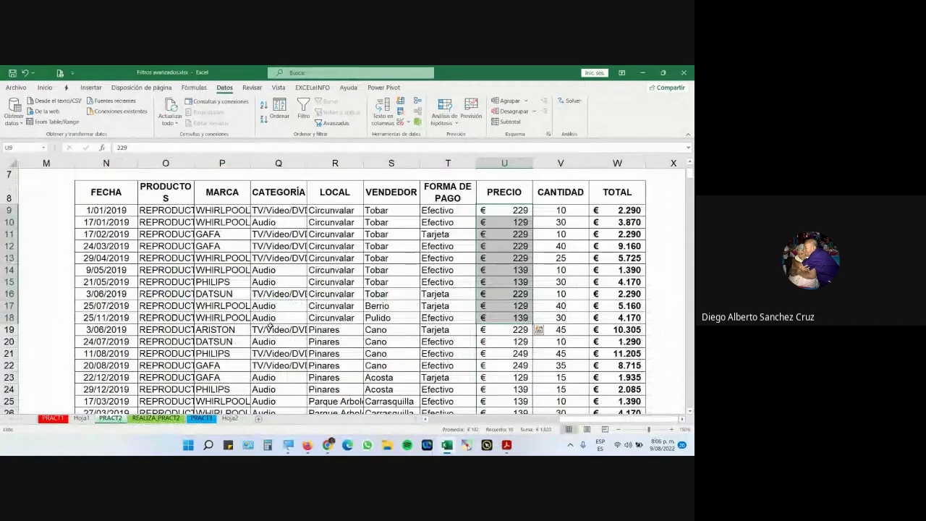
pyautogui.scroll(-10, 269, 325)
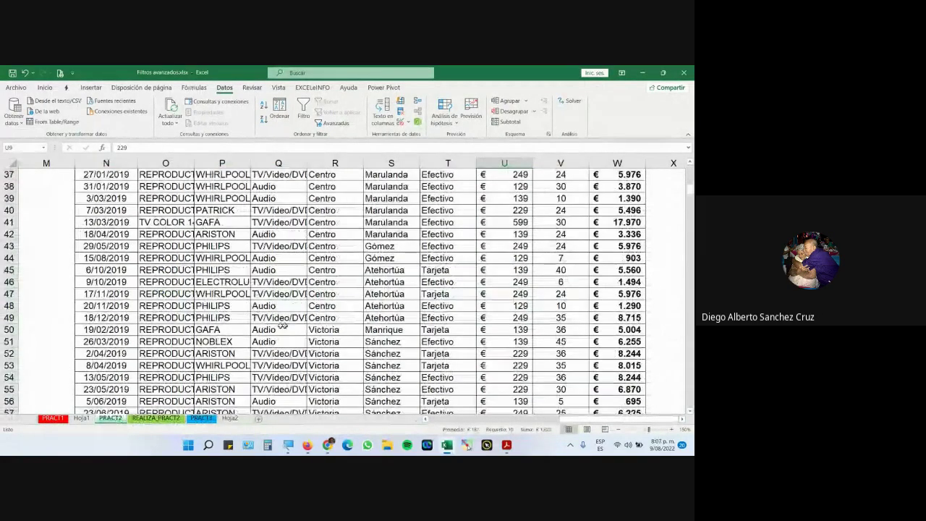
# - Switch to the Google Meet call to check the chat messages, and return to the Excel workbook
pyautogui.click(311, 397)
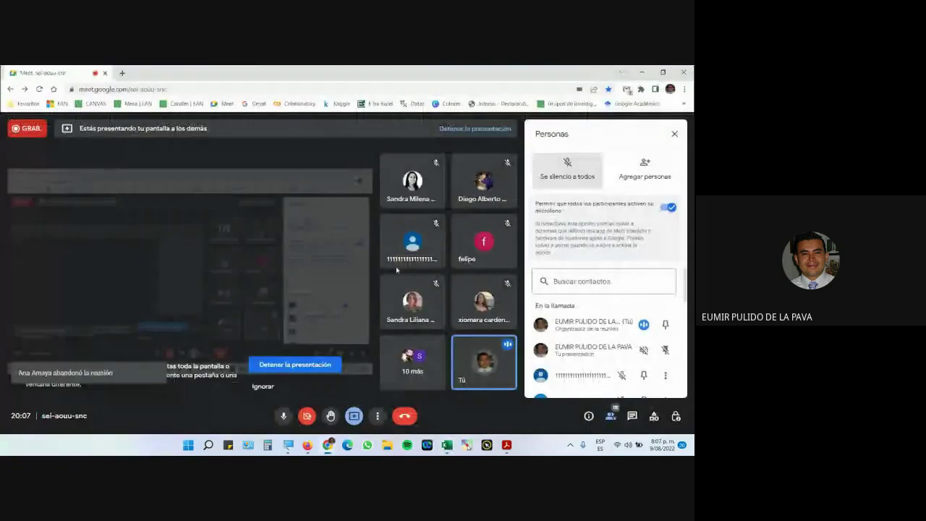
pyautogui.click(632, 417)
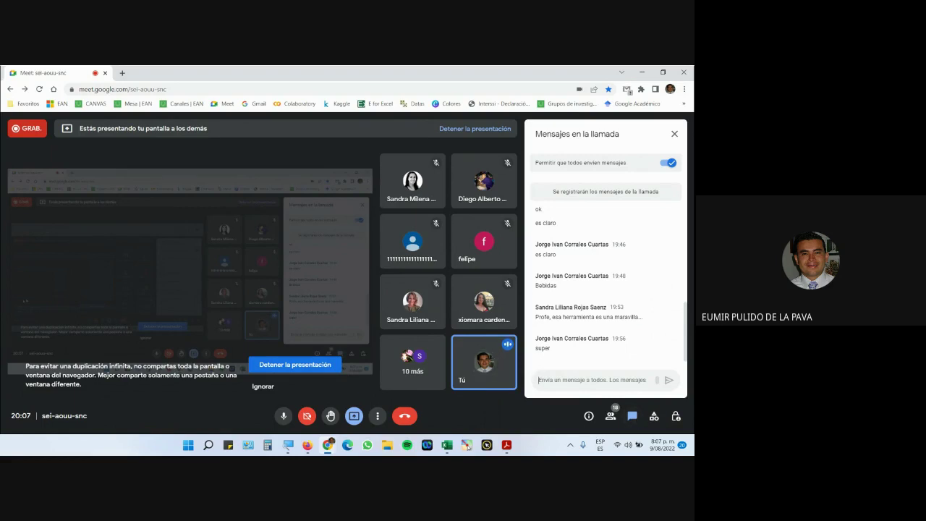
pyautogui.click(447, 445)
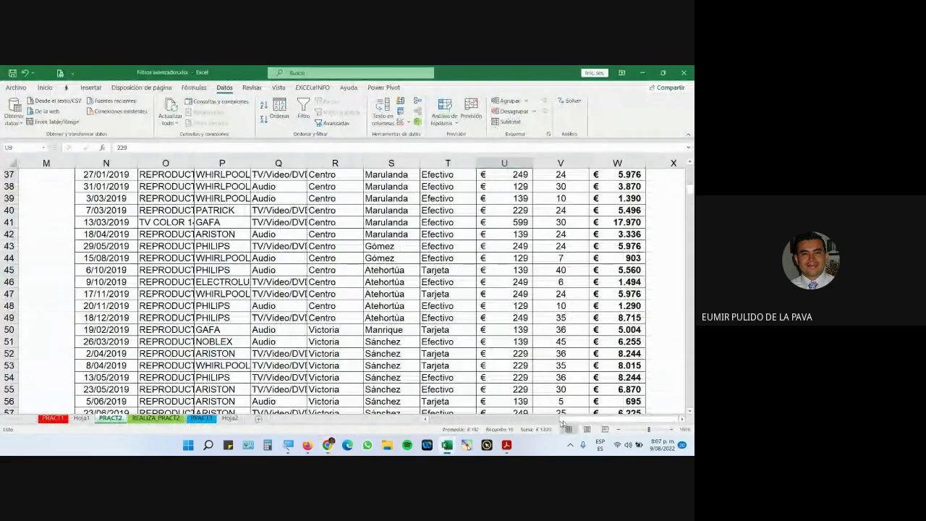
# - Review the criteria range N1:P5 on PRACT2, selecting the whole block and the Audio row with prices >=100 and <=300
pyautogui.moveTo(571, 420); pyautogui.dragTo(395, 424)
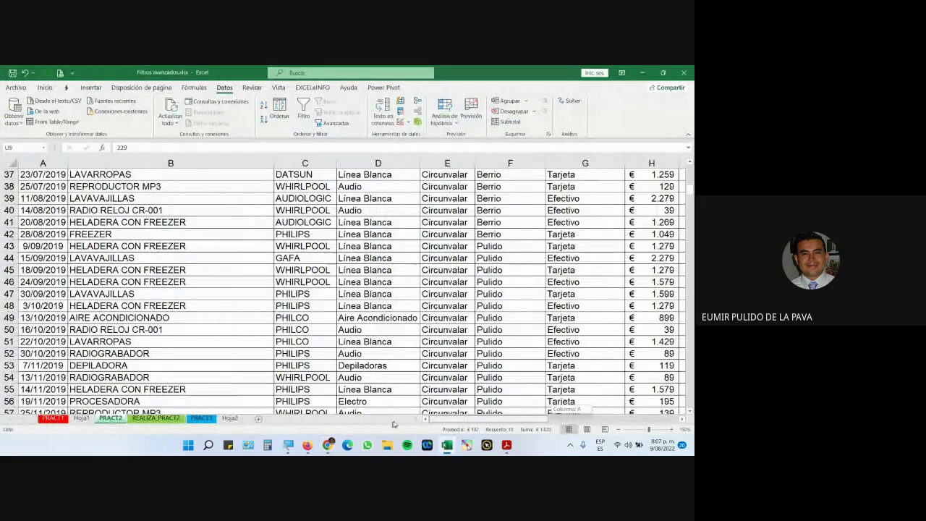
pyautogui.hotkey('ctrl', 'BackSpace')
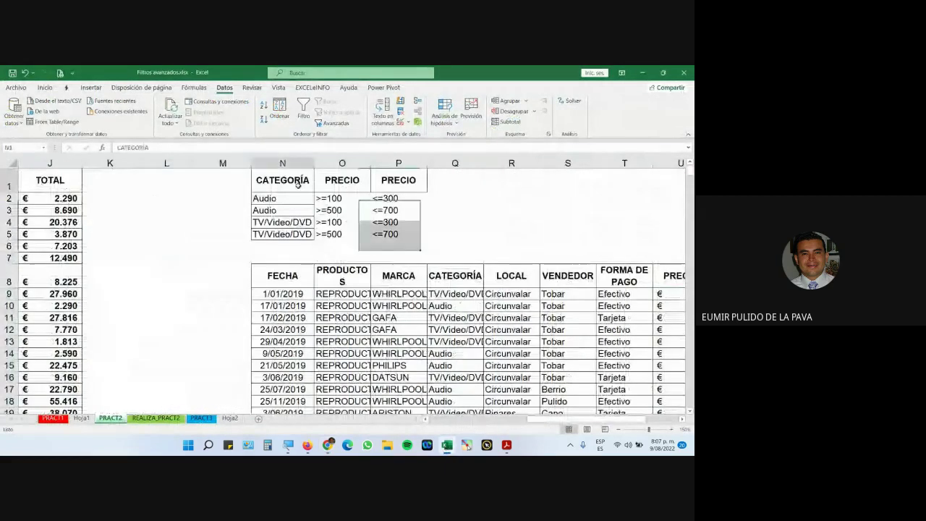
pyautogui.moveTo(271, 180); pyautogui.dragTo(395, 241)
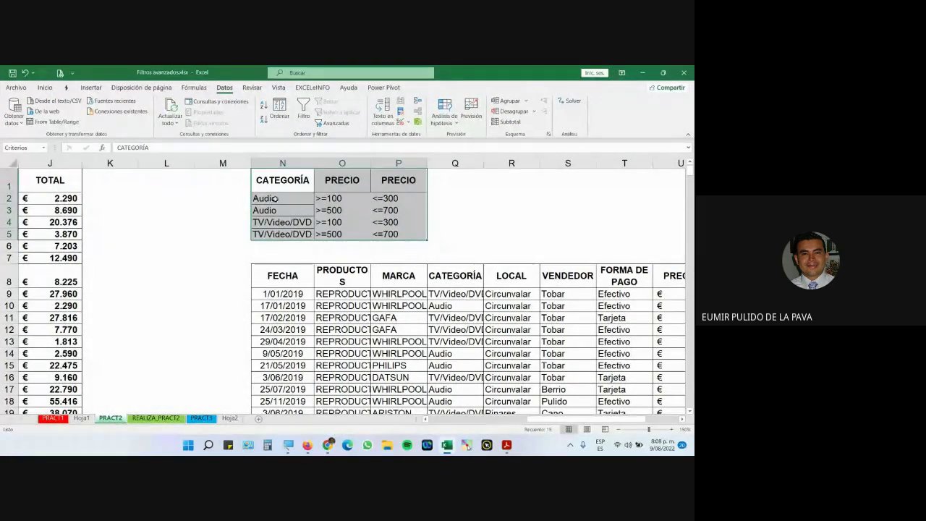
pyautogui.moveTo(264, 198); pyautogui.dragTo(401, 199)
# - Review the list of exercises 1 to 7 on the REALIZA_PRACT2 sheet, and return to the PRACT2 sheet
pyautogui.click(209, 419)
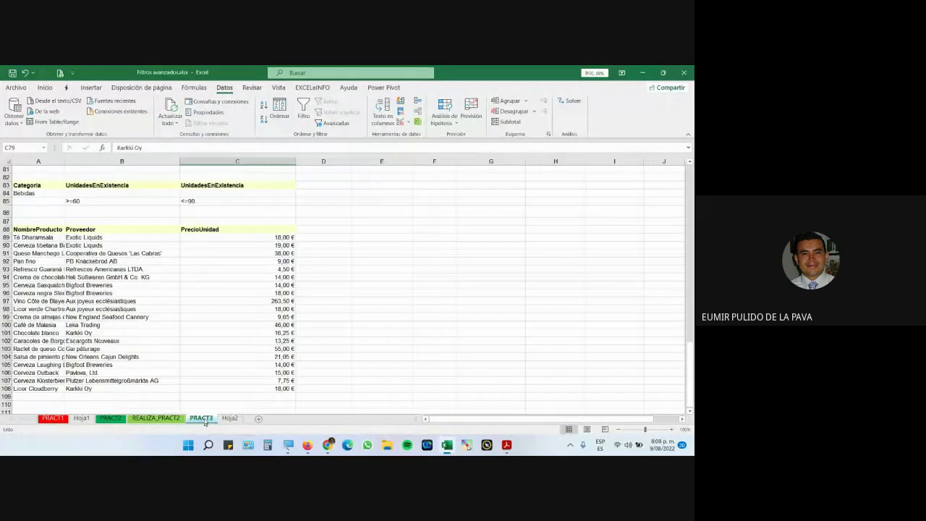
pyautogui.click(155, 418)
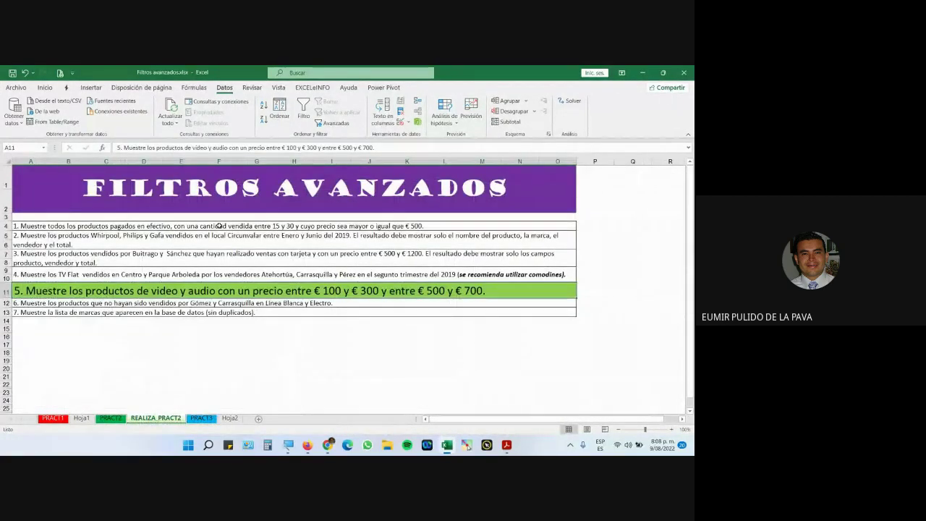
pyautogui.moveTo(217, 224); pyautogui.dragTo(222, 312)
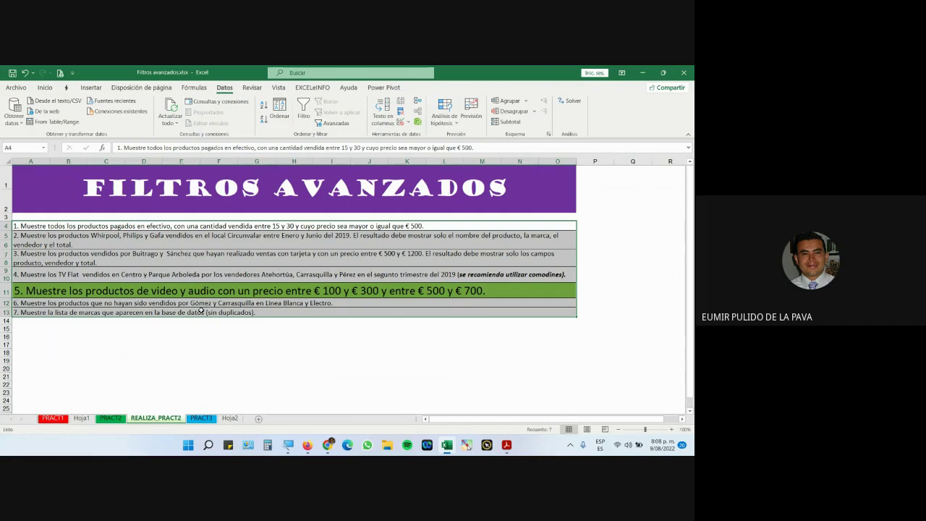
pyautogui.click(110, 418)
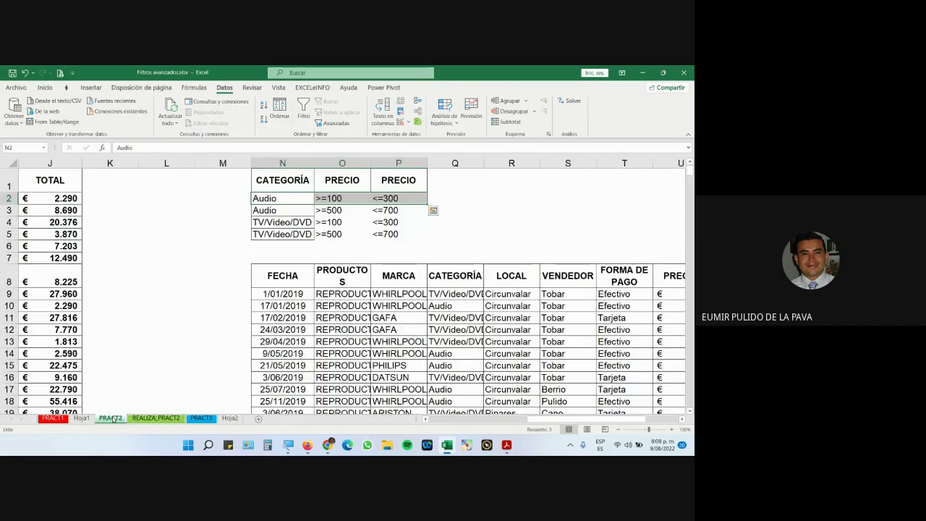
# - Check the chat in the Google Meet call, and play Paseo 1.mp4 from the Vídeos folder in File Explorer
pyautogui.click(328, 445)
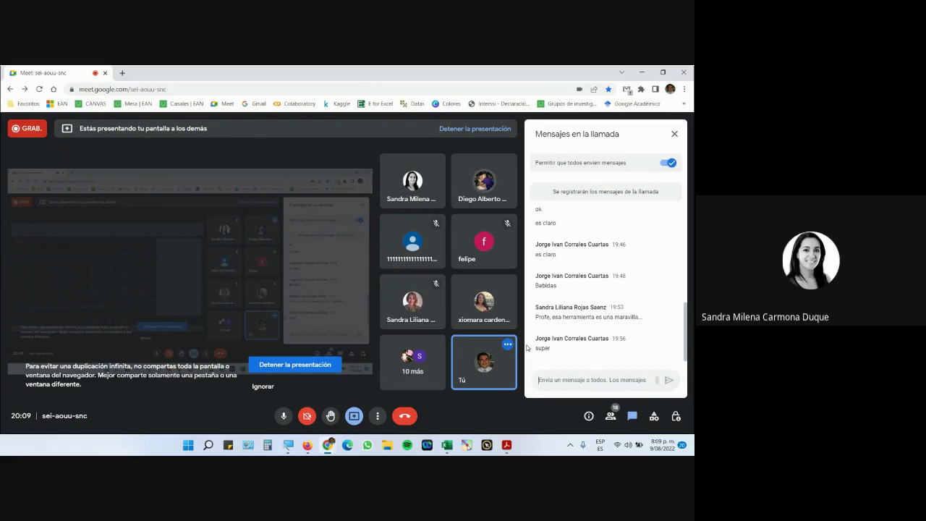
pyautogui.click(387, 445)
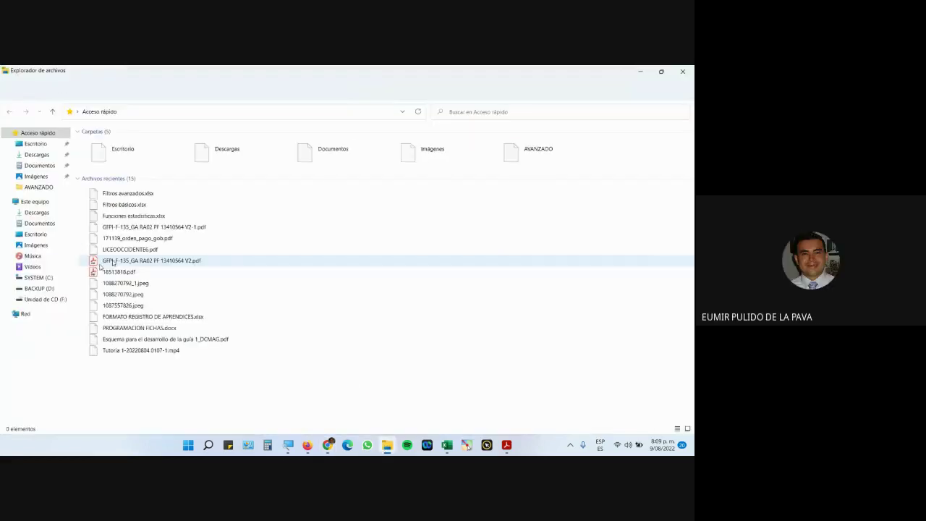
pyautogui.click(32, 266)
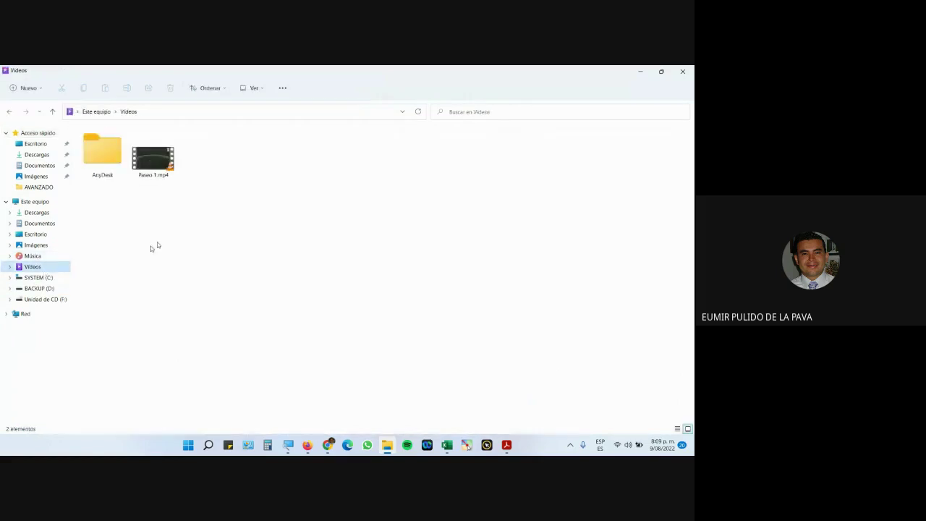
pyautogui.doubleClick(168, 168)
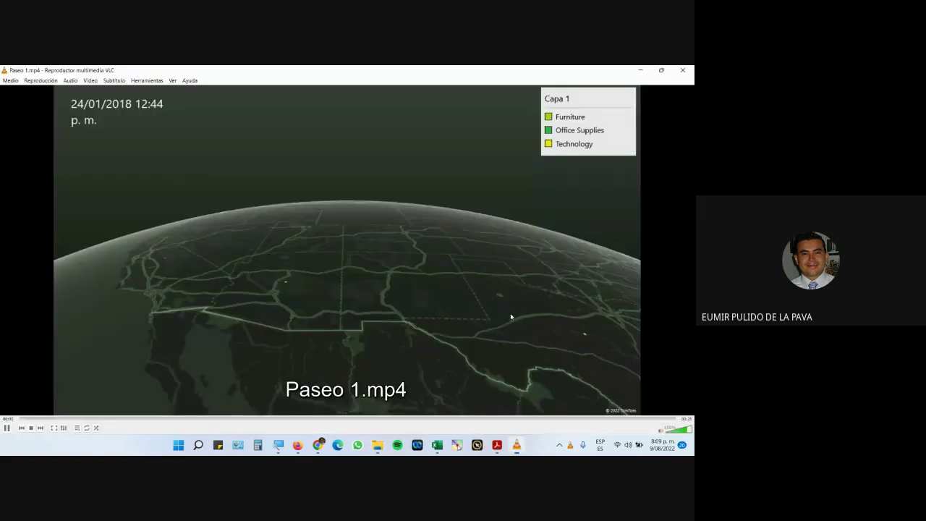